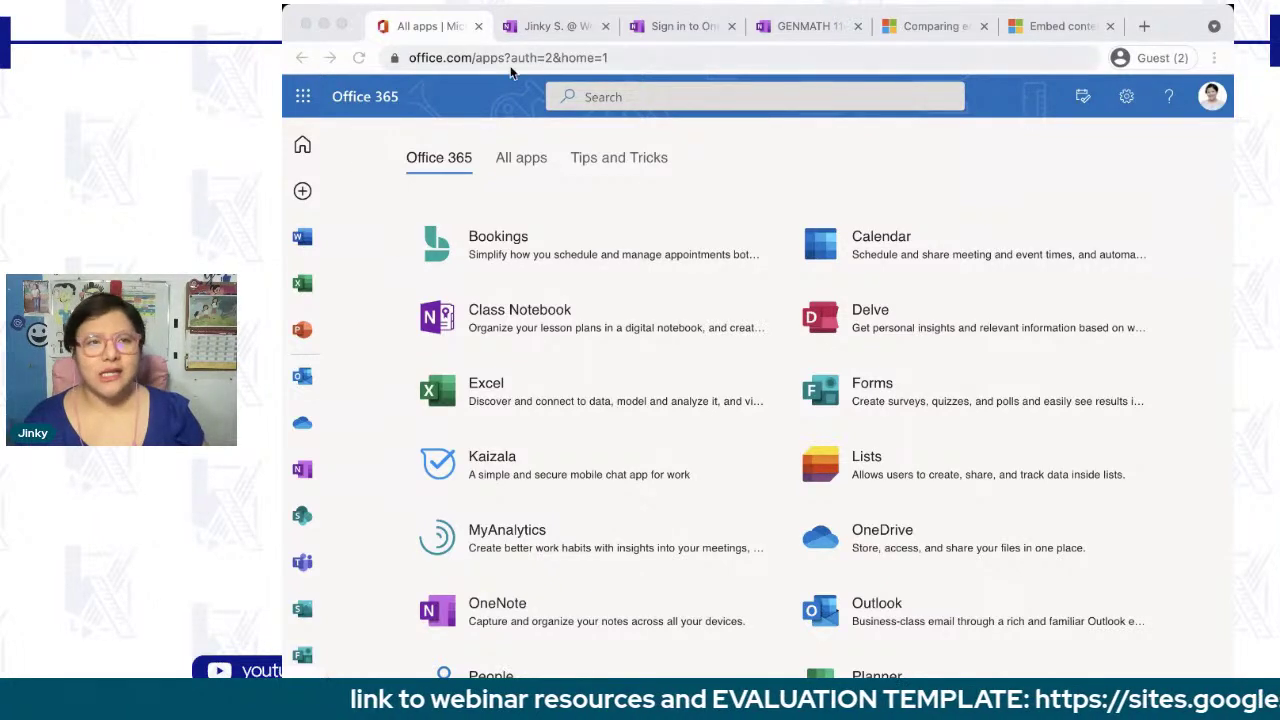
- Visit the Office 365 home page, then return to the full All apps list
{"action": "scroll", "coordinate": [375, 274], "scroll_direction": "down", "scroll_amount": 1}
{"action": "scroll", "coordinate": [375, 274], "scroll_direction": "up", "scroll_amount": 1}
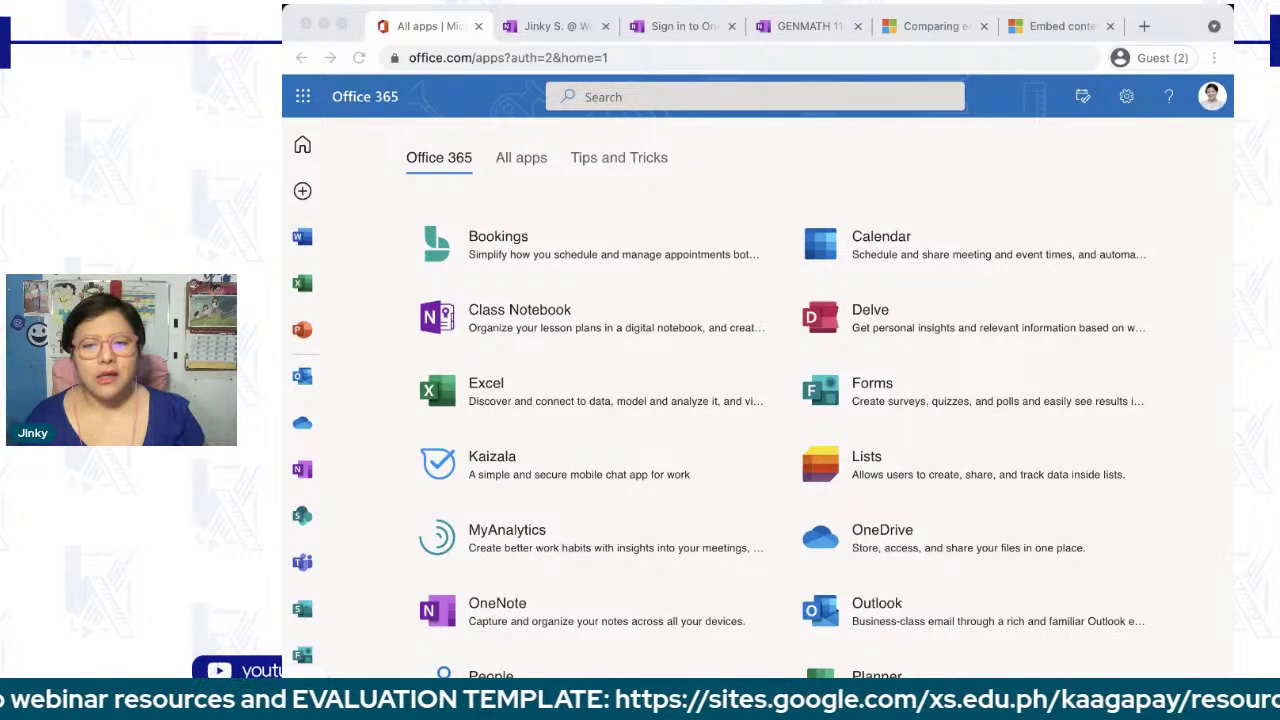
{"action": "left_click", "coordinate": [305, 146]}
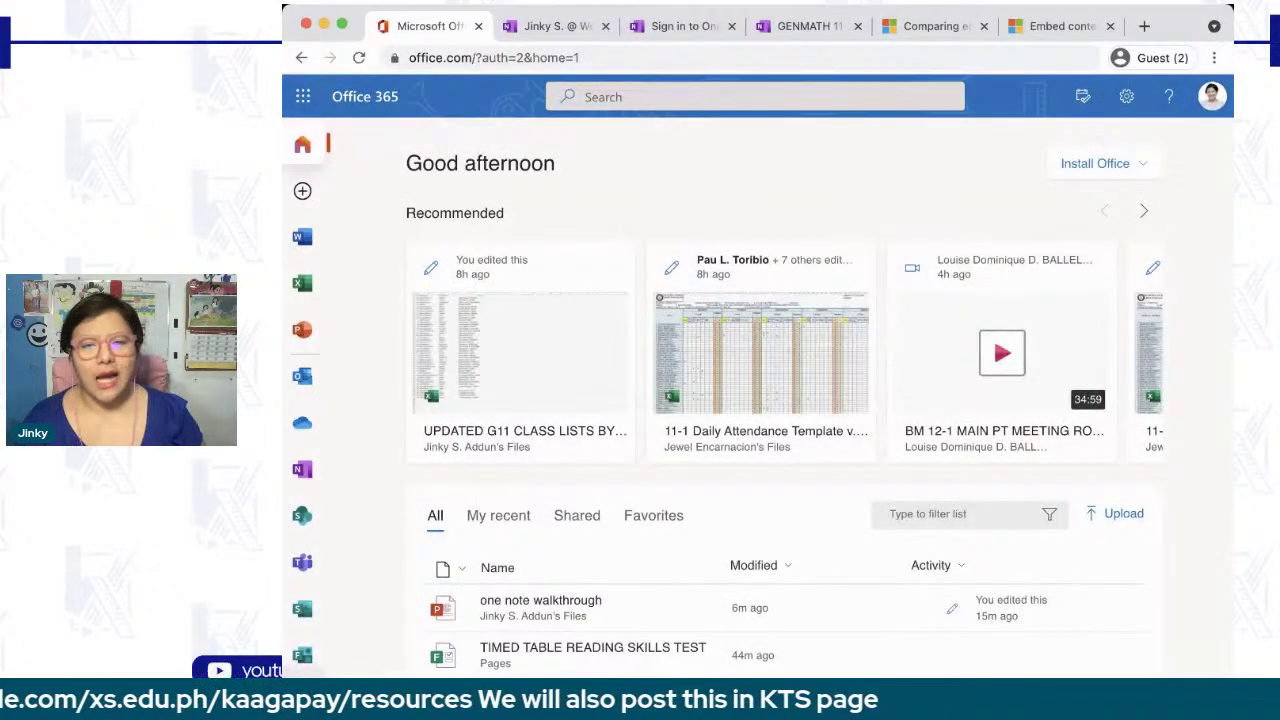
{"action": "left_click", "coordinate": [302, 701]}
- Widen the browser window and adjust the page zoom to show more apps
{"action": "left_click_drag", "start_coordinate": [1233, 400], "coordinate": [1273, 400]}
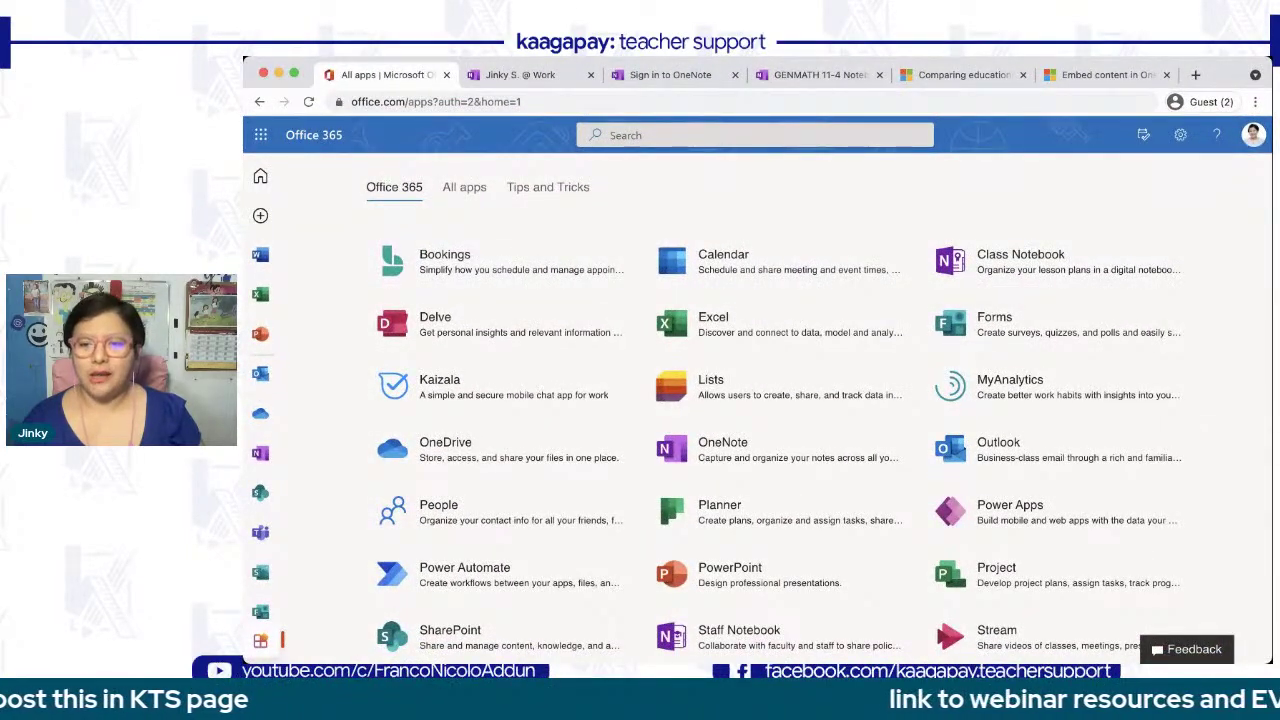
{"action": "left_click_drag", "start_coordinate": [1271, 663], "coordinate": [1272, 658]}
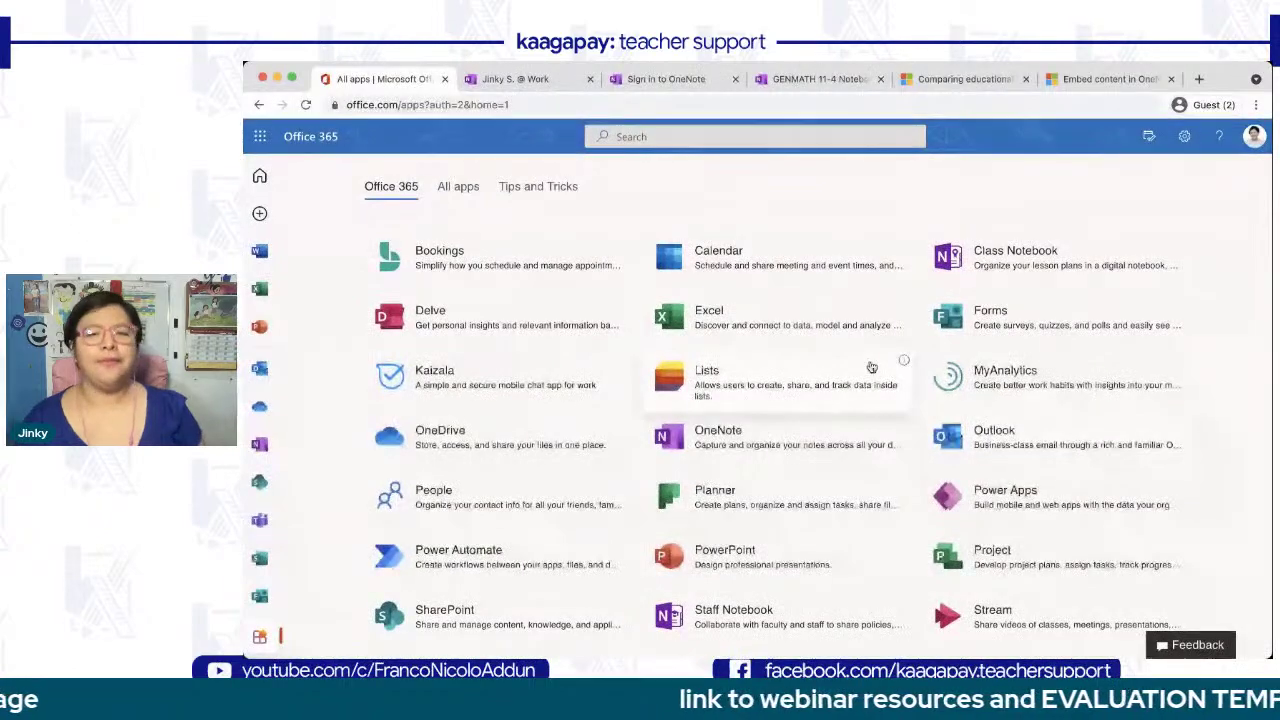
{"action": "scroll", "coordinate": [872, 368], "scroll_direction": "down", "scroll_amount": 1}
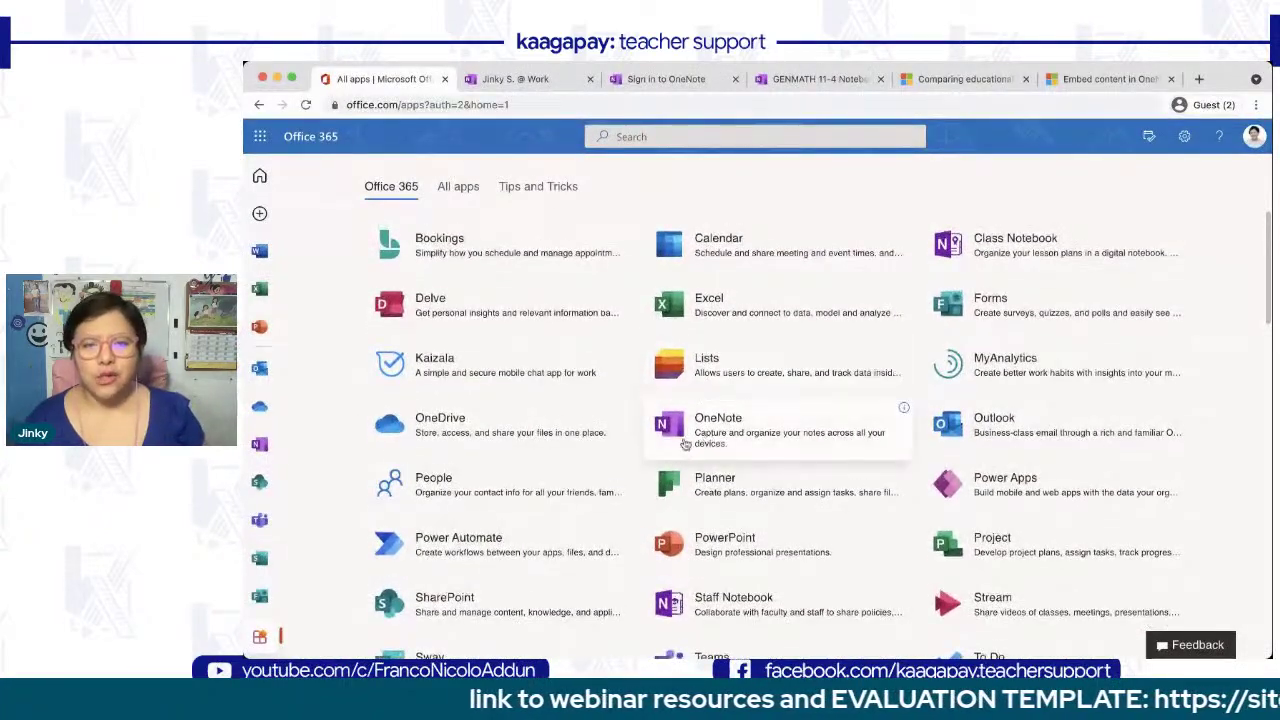
{"action": "key", "text": "super+0"}
{"action": "key", "text": "super+equal"}
{"action": "key", "text": "super+equal"}
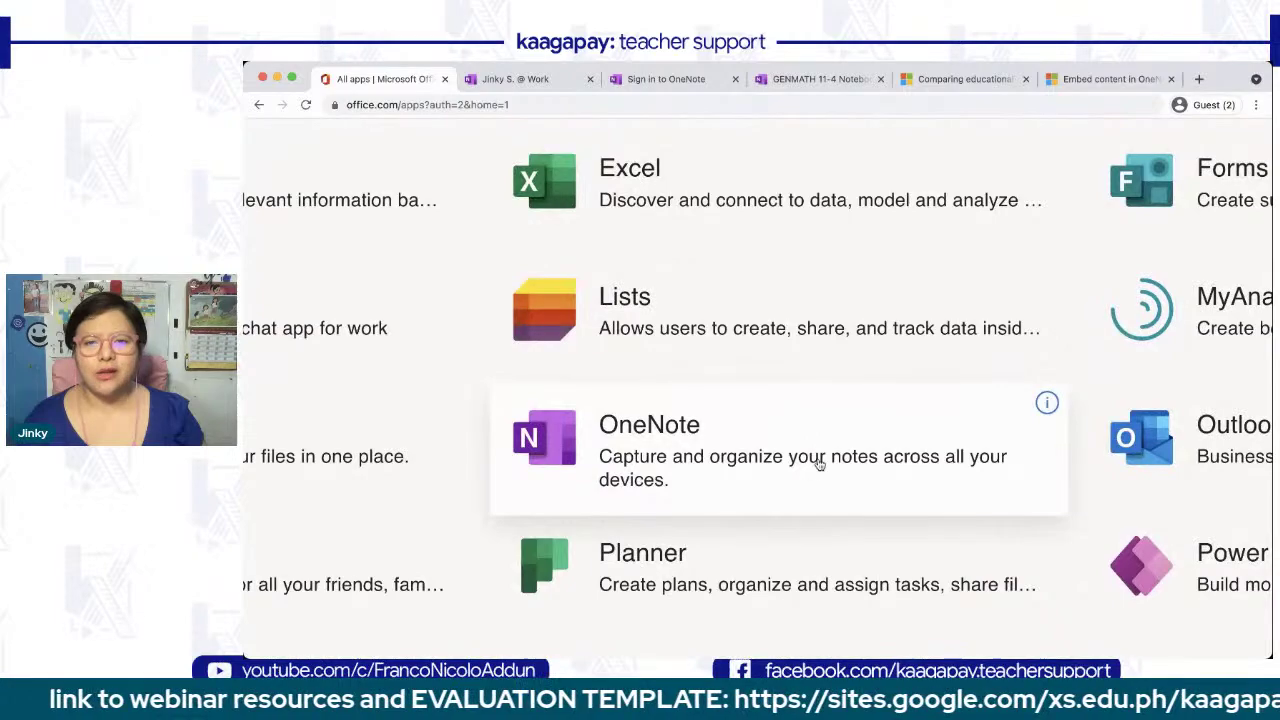
{"action": "scroll", "coordinate": [820, 465], "scroll_direction": "down", "scroll_amount": 1}
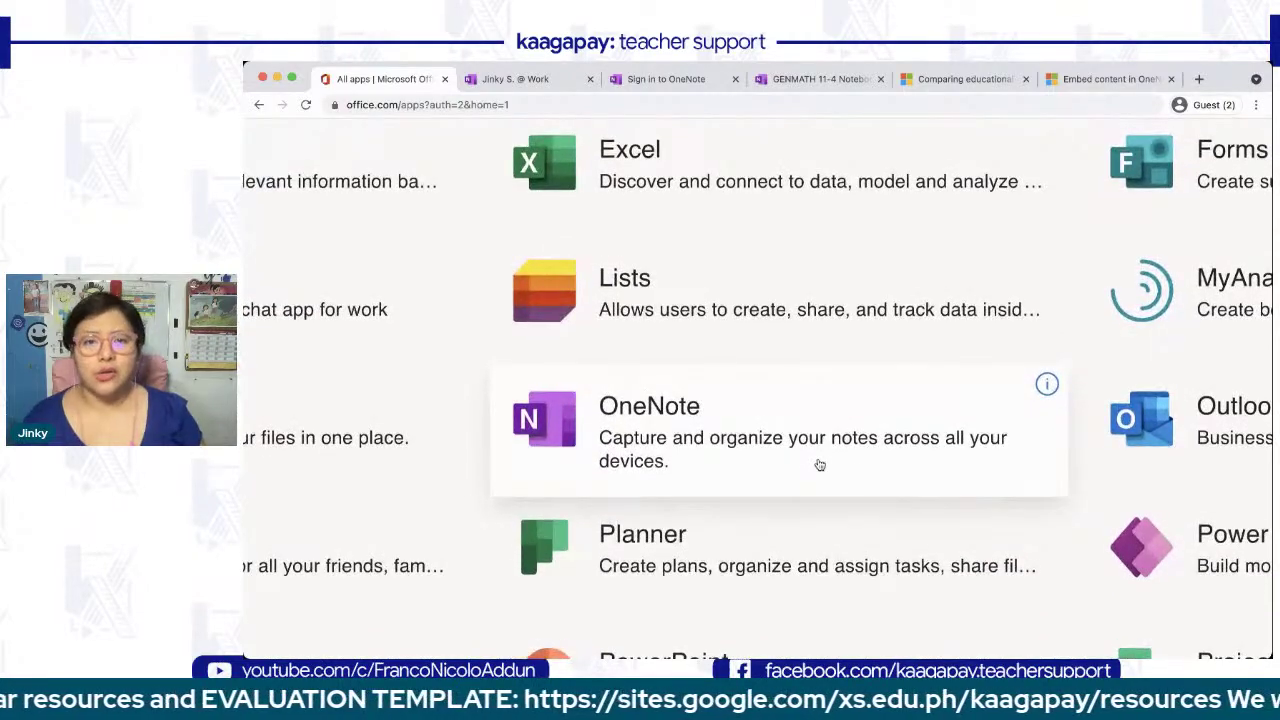
{"action": "key", "text": "super+minus"}
{"action": "key", "text": "super+minus"}
{"action": "key", "text": "super+minus"}
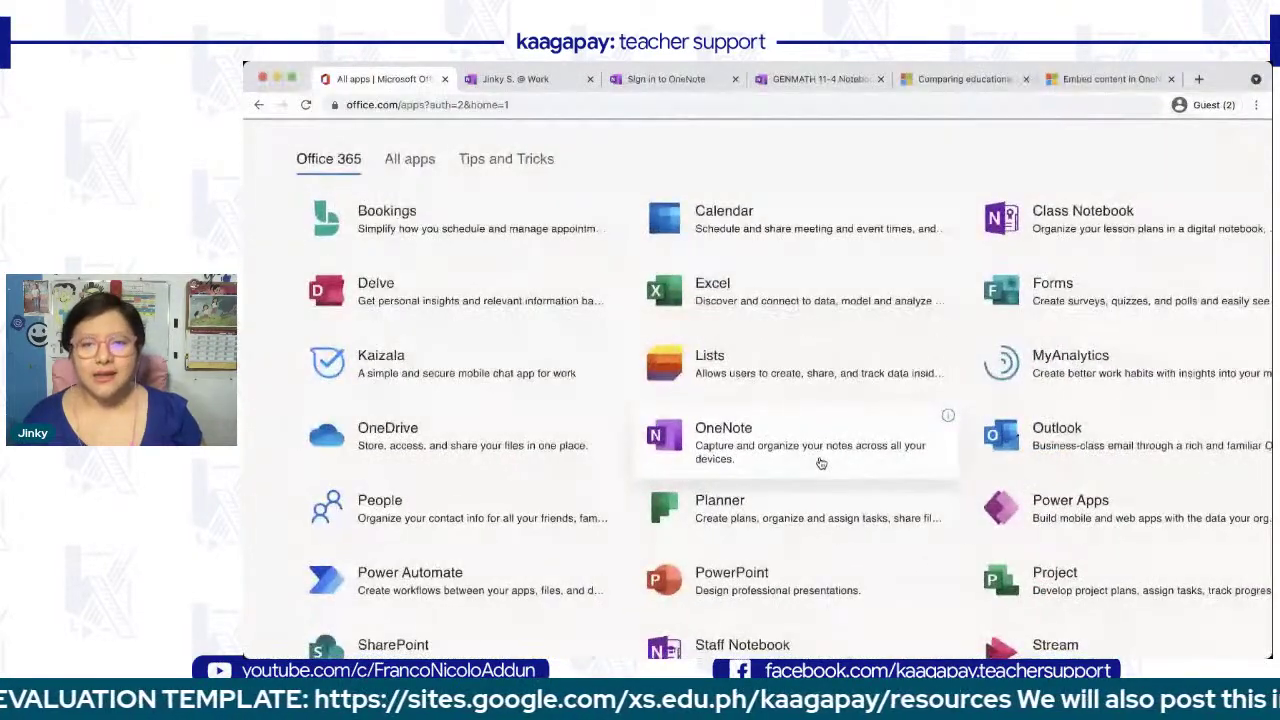
- Scroll through the apps list, then switch back to the work OneNote notebook tab
{"action": "scroll", "coordinate": [820, 463], "scroll_direction": "down", "scroll_amount": 5}
{"action": "scroll", "coordinate": [820, 463], "scroll_direction": "up", "scroll_amount": 4}
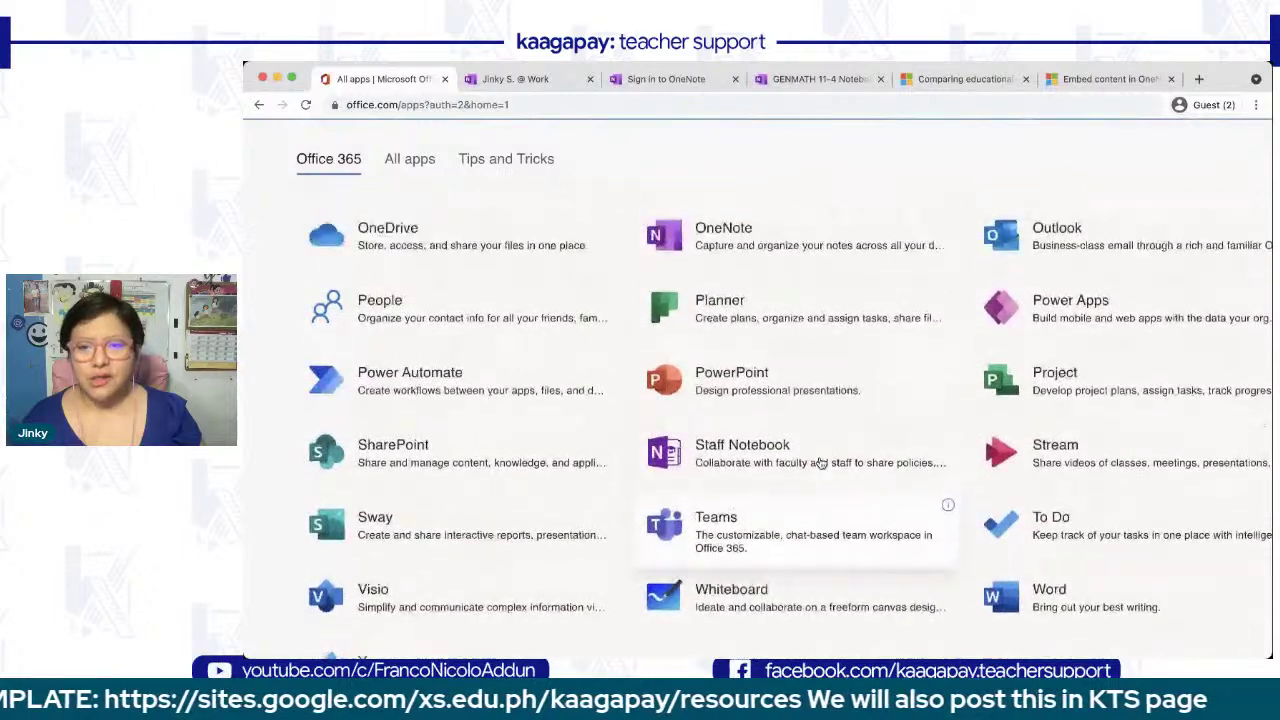
{"action": "scroll", "coordinate": [820, 463], "scroll_direction": "down", "scroll_amount": 8}
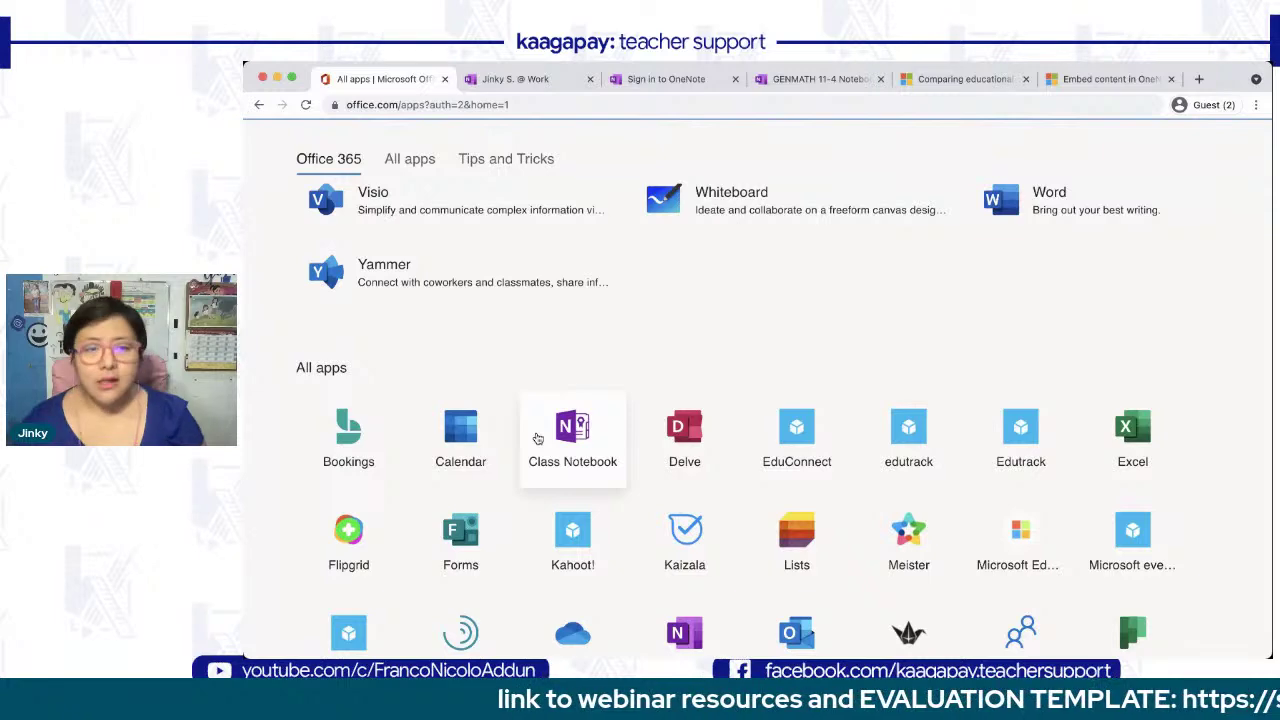
{"action": "scroll", "coordinate": [537, 438], "scroll_direction": "up", "scroll_amount": 6}
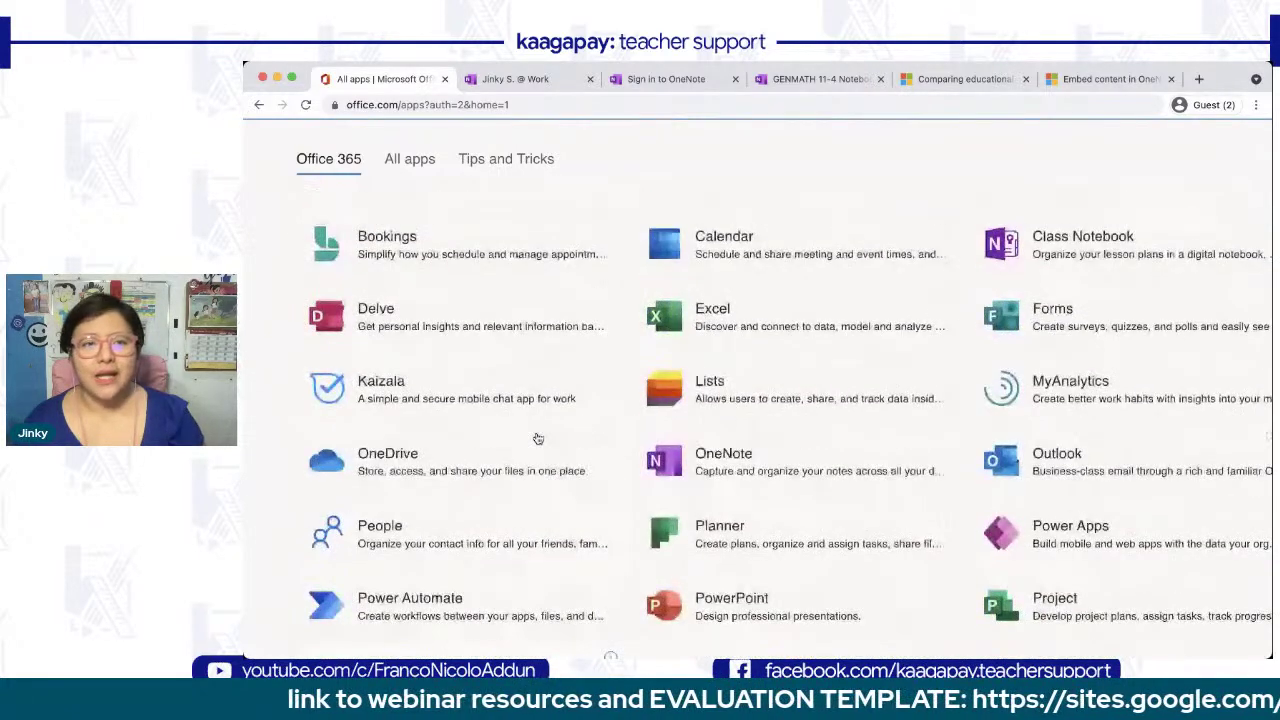
{"action": "left_click", "coordinate": [494, 86]}
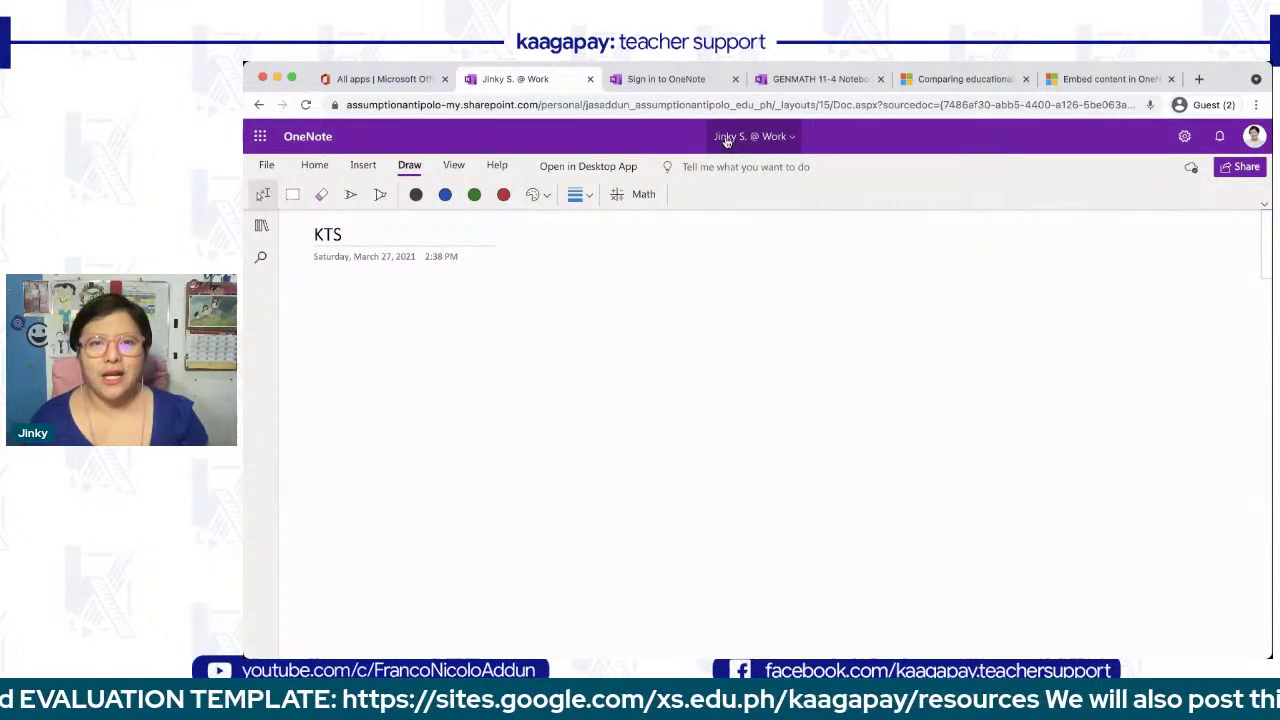
- View the notebook's storage location details, then dismiss them
{"action": "left_click", "coordinate": [774, 144]}
{"action": "left_click", "coordinate": [774, 144]}
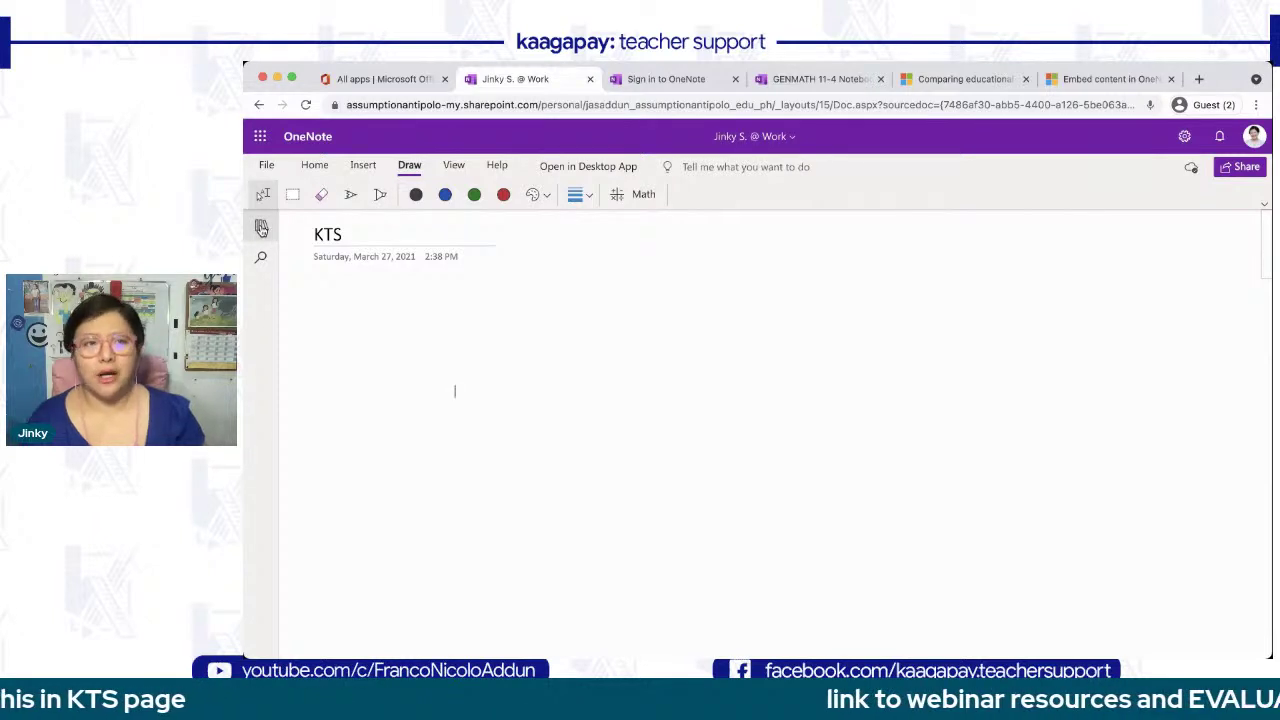
{"action": "scroll", "coordinate": [263, 238], "scroll_direction": "up", "scroll_amount": 5}
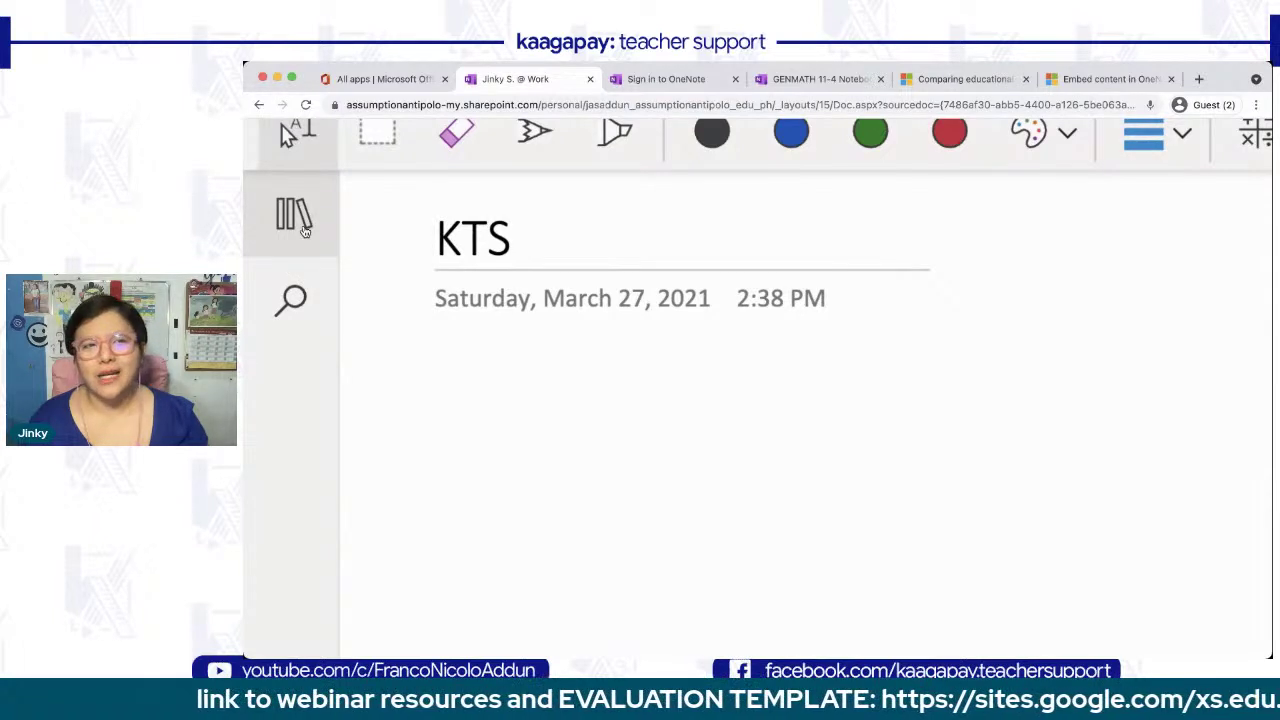
{"action": "scroll", "coordinate": [286, 242], "scroll_direction": "up", "scroll_amount": 2}
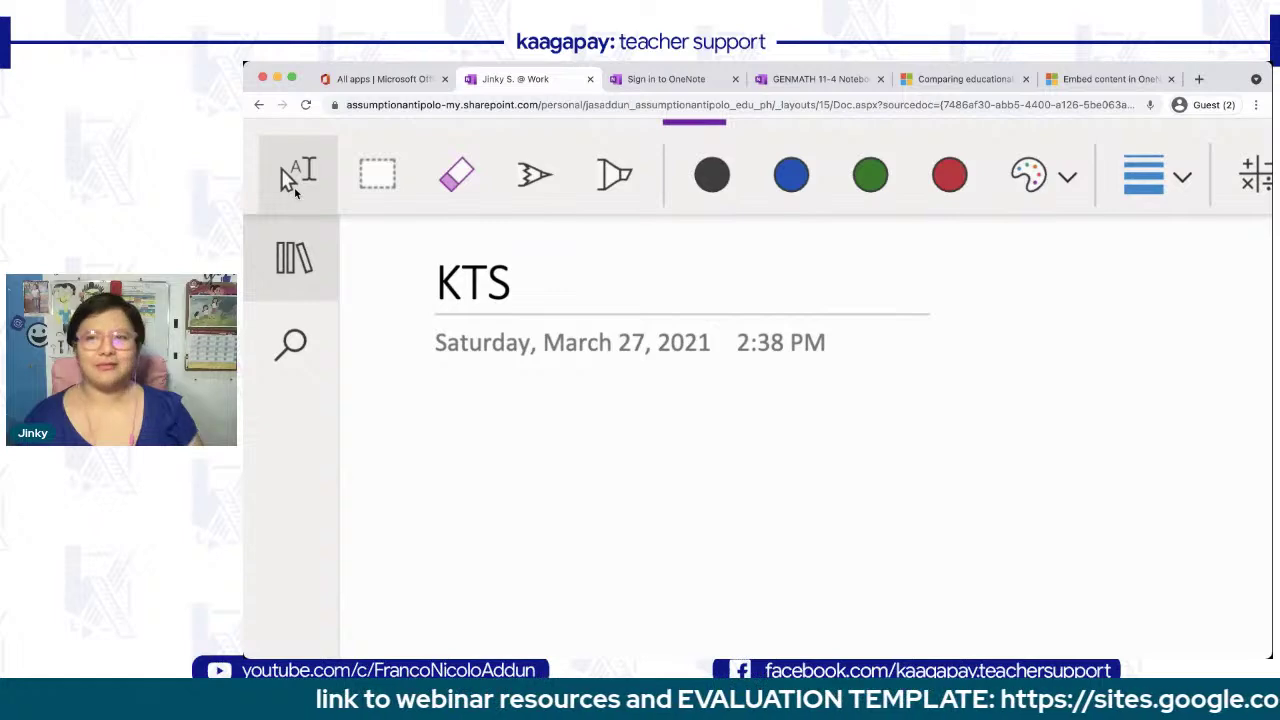
- Reload the page, open the KAAGAPAY section, collapse the navigation pane and zoom out
{"action": "left_click", "coordinate": [306, 105]}
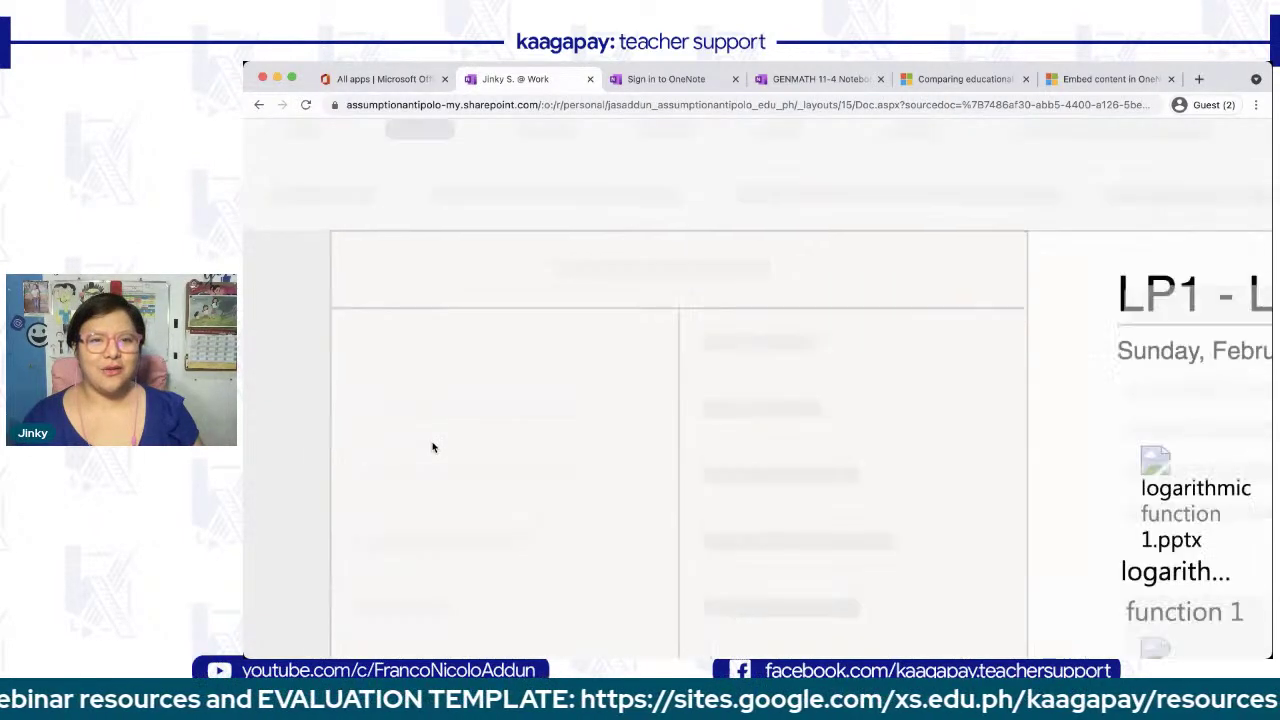
{"action": "left_click", "coordinate": [366, 322]}
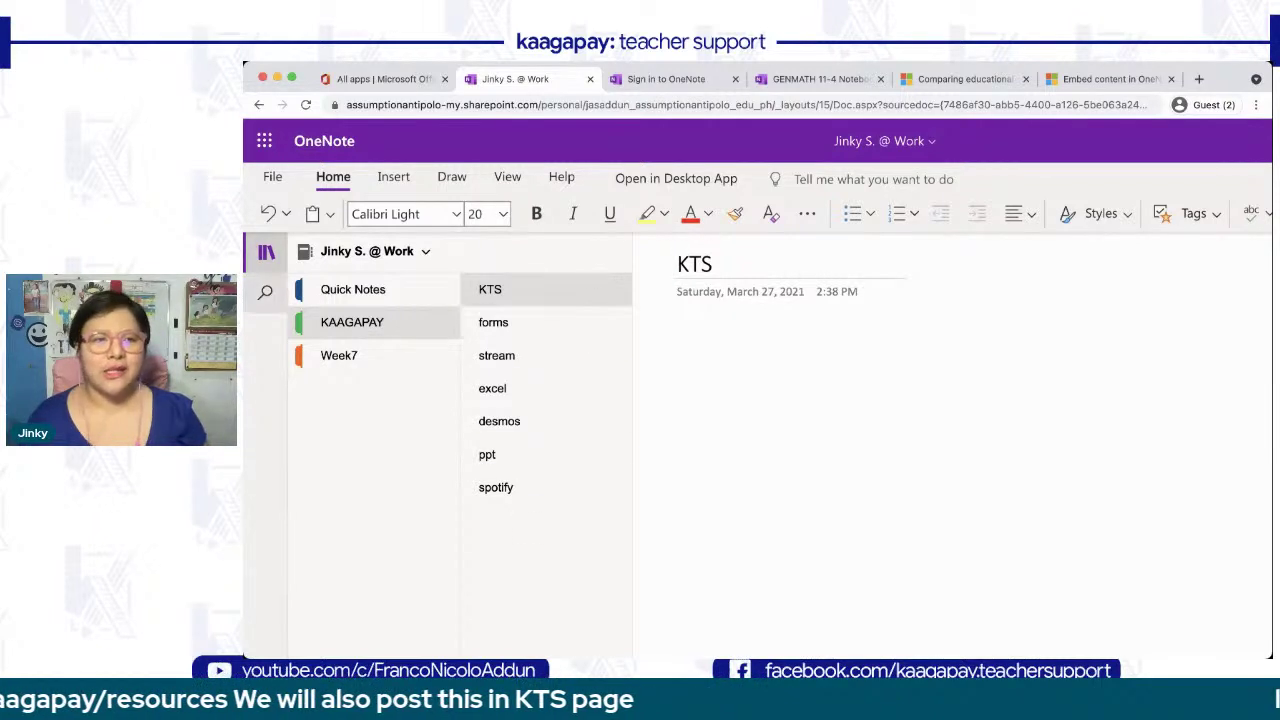
{"action": "left_click", "coordinate": [268, 252]}
{"action": "key", "text": "ctrl+minus"}
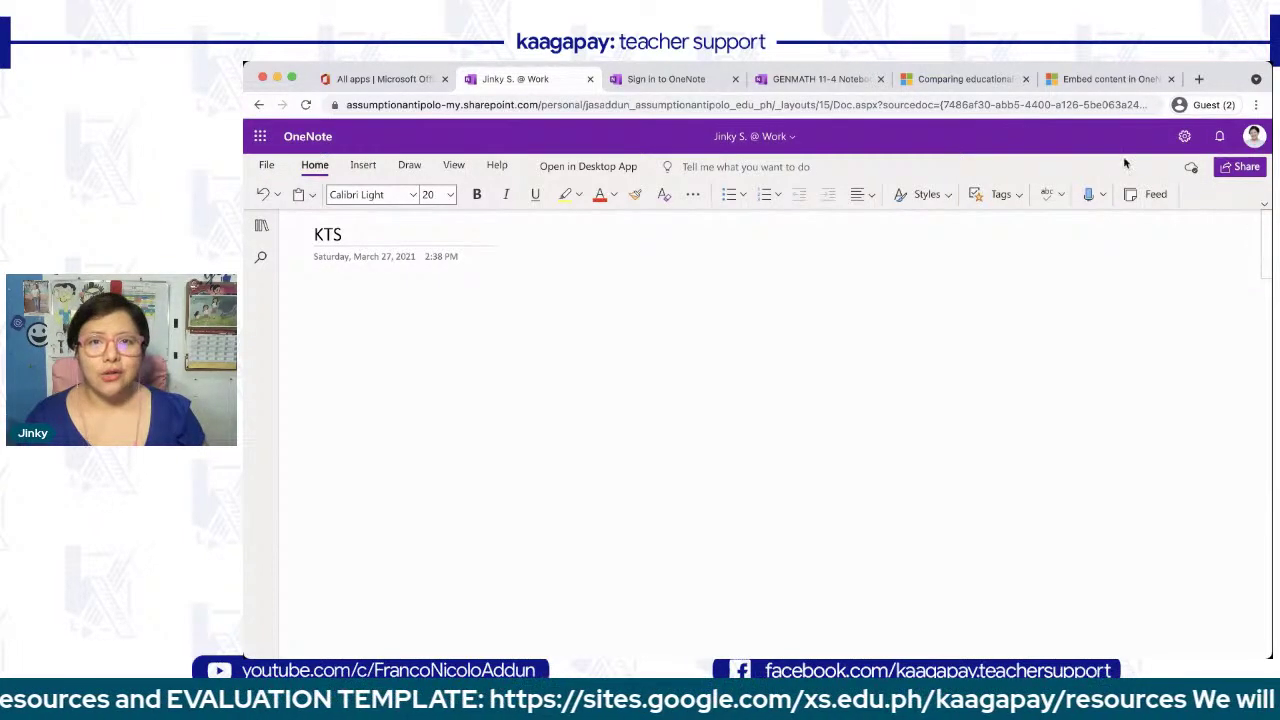
{"action": "left_click", "coordinate": [812, 79]}
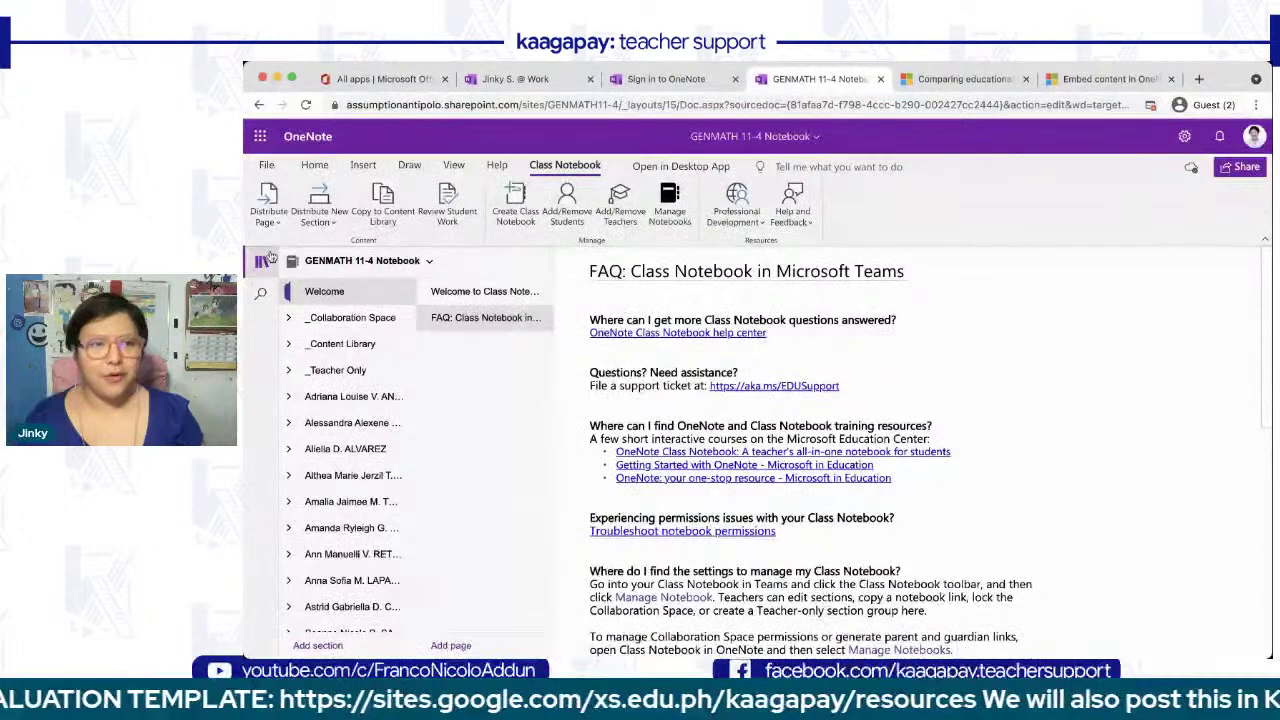
{"action": "left_click", "coordinate": [261, 261]}
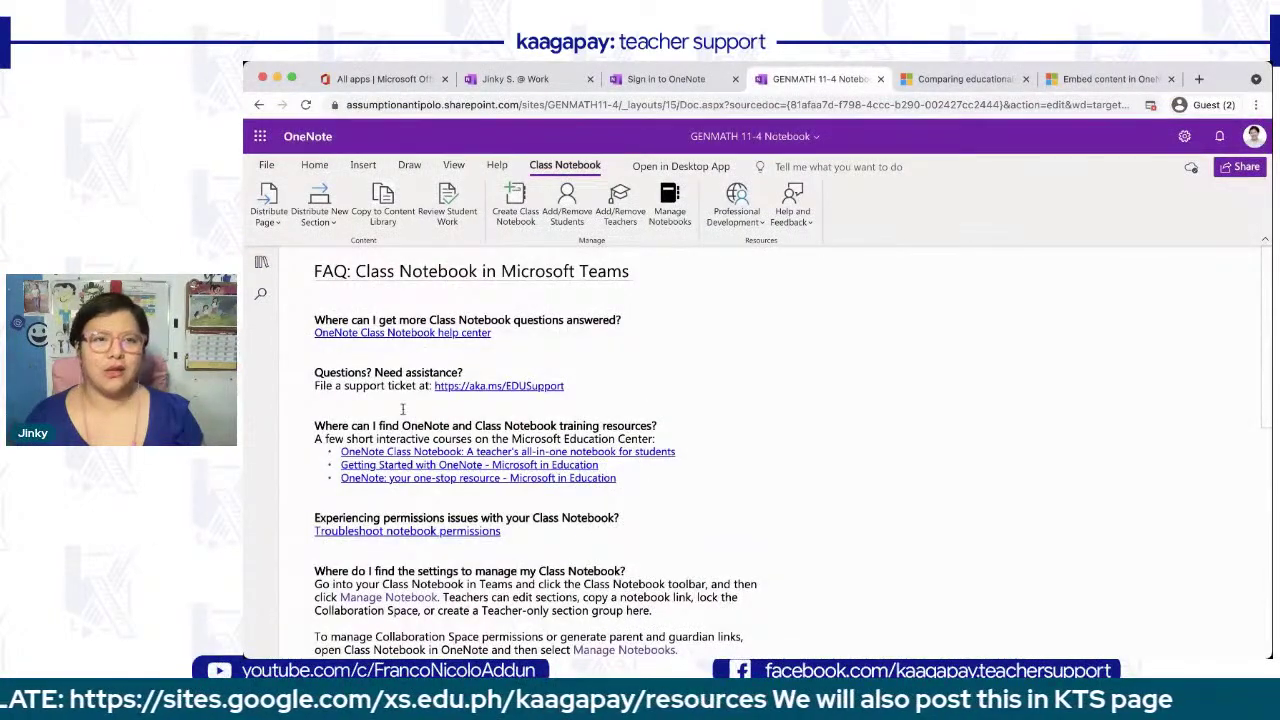
{"action": "left_click", "coordinate": [268, 166]}
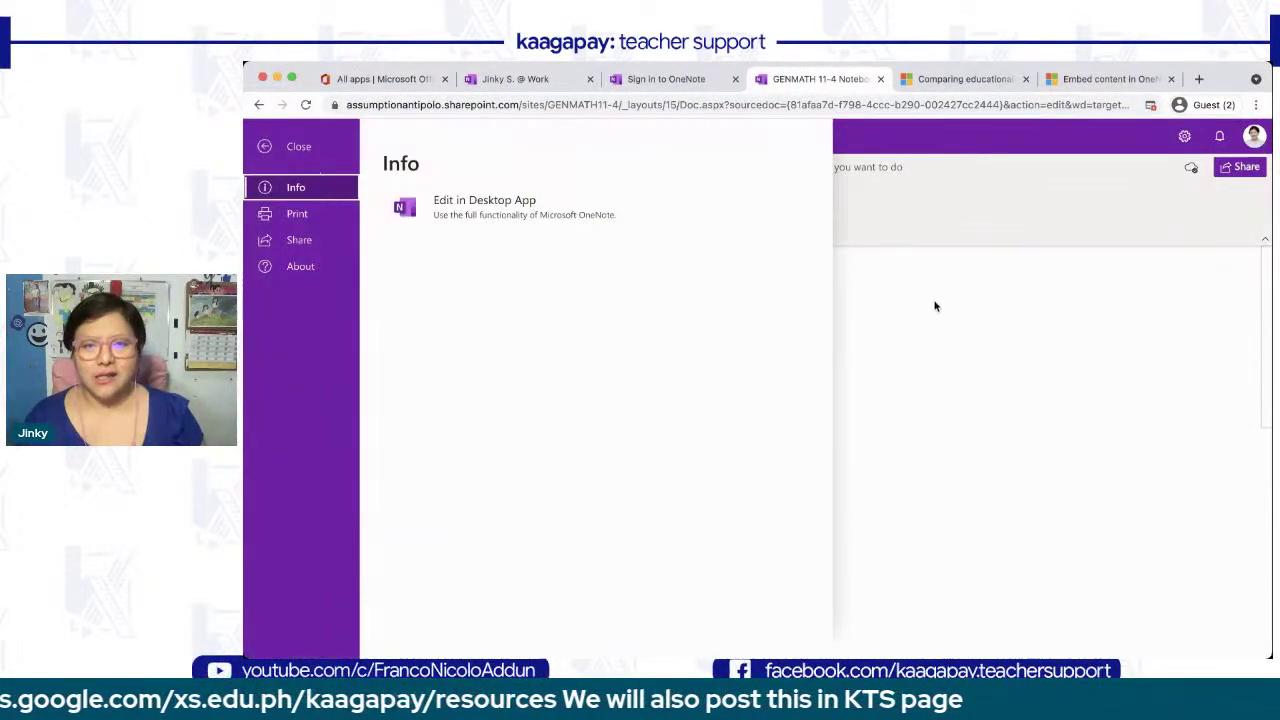
{"action": "left_click", "coordinate": [934, 303]}
{"action": "left_click", "coordinate": [318, 168]}
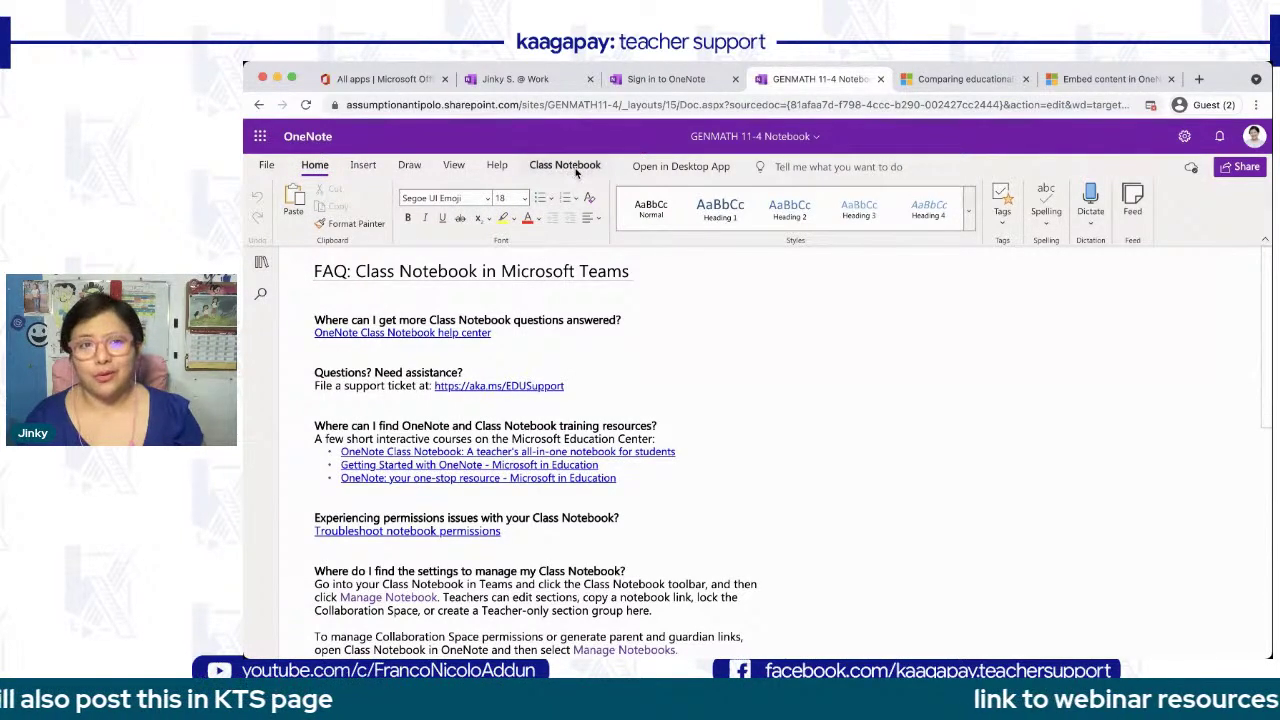
{"action": "left_click", "coordinate": [528, 80]}
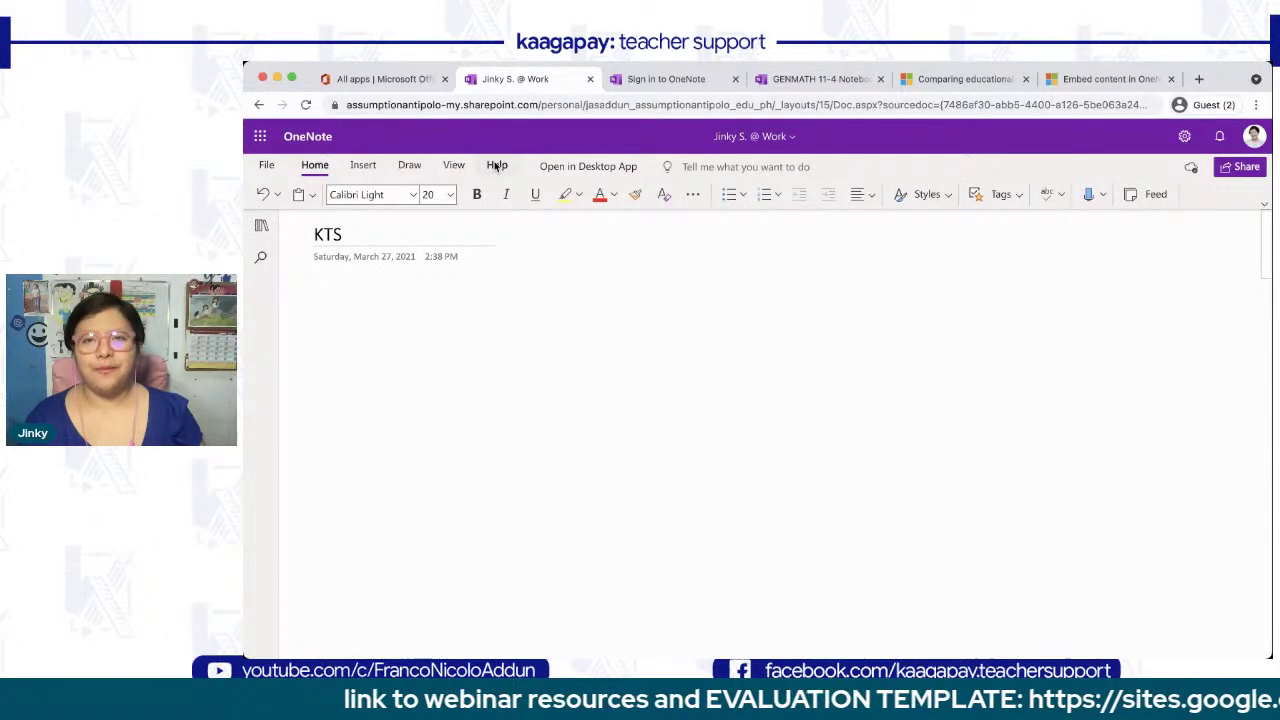
{"action": "left_click", "coordinate": [815, 79]}
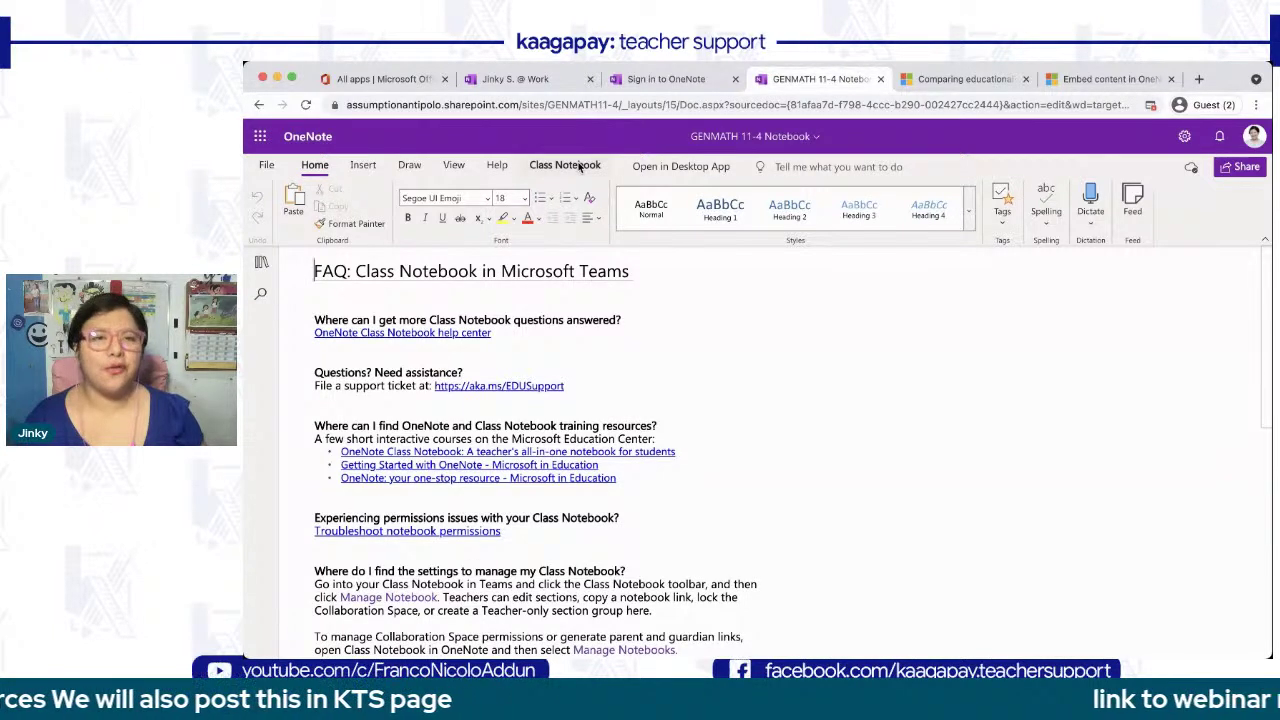
{"action": "left_click", "coordinate": [530, 82]}
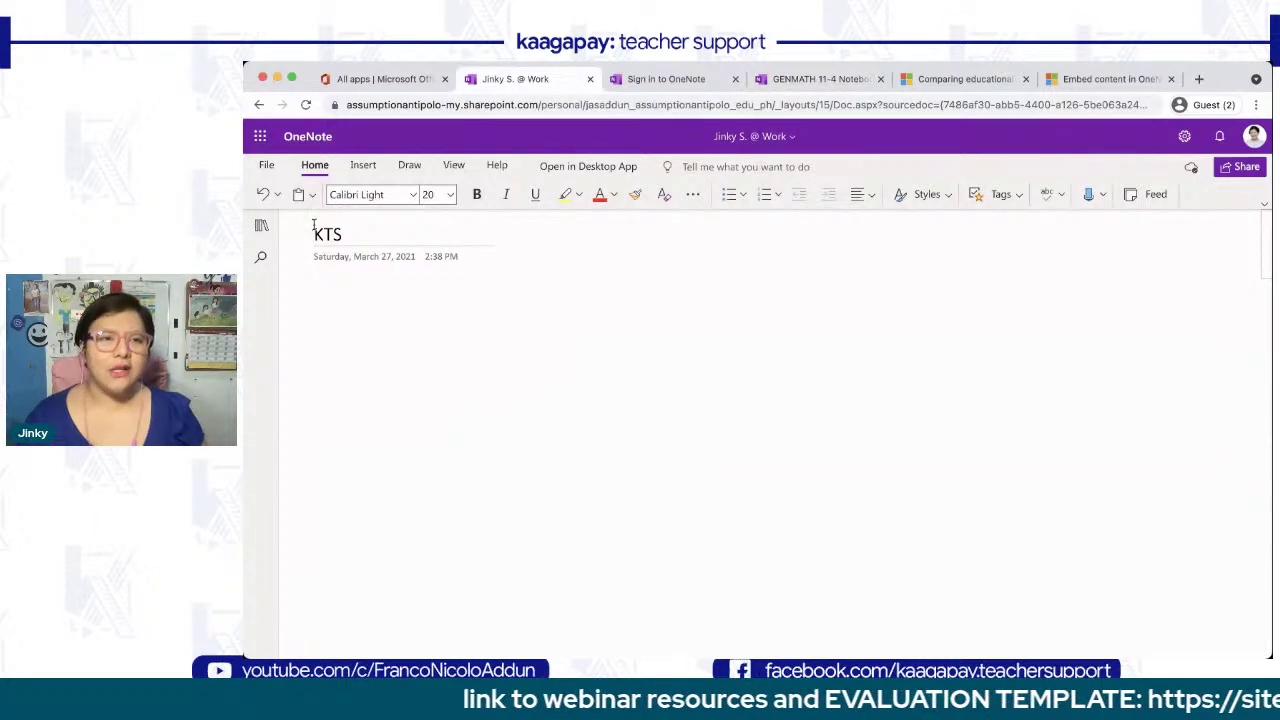
{"action": "scroll", "coordinate": [328, 184], "scroll_direction": "up", "scroll_amount": 3}
{"action": "scroll", "coordinate": [327, 182], "scroll_direction": "left", "scroll_amount": 1}
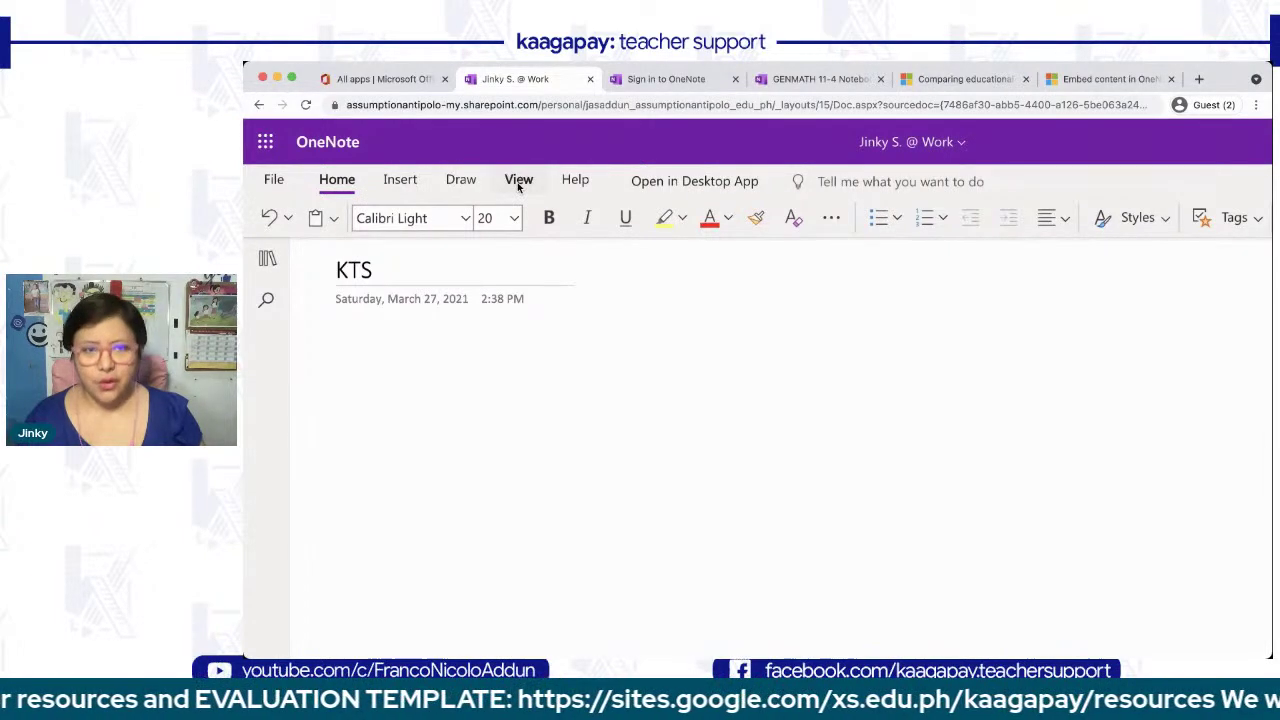
{"action": "scroll", "coordinate": [517, 182], "scroll_direction": "down", "scroll_amount": 3}
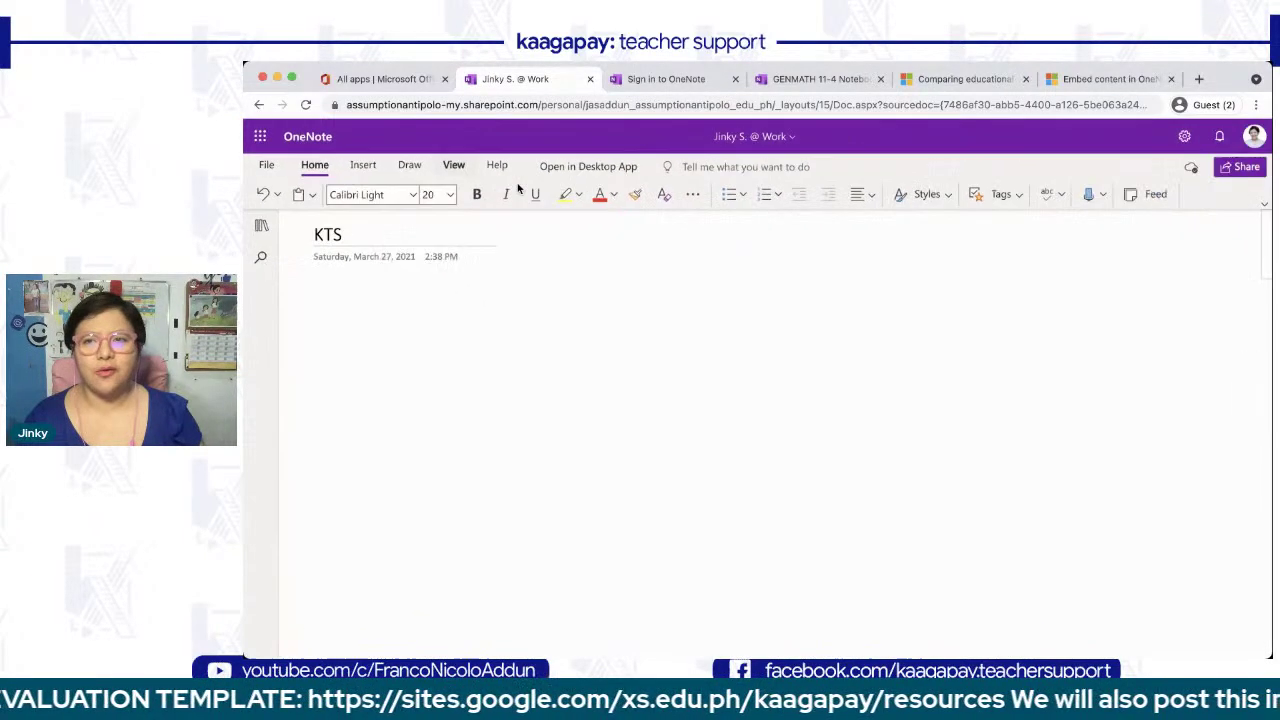
{"action": "left_click", "coordinate": [1266, 206]}
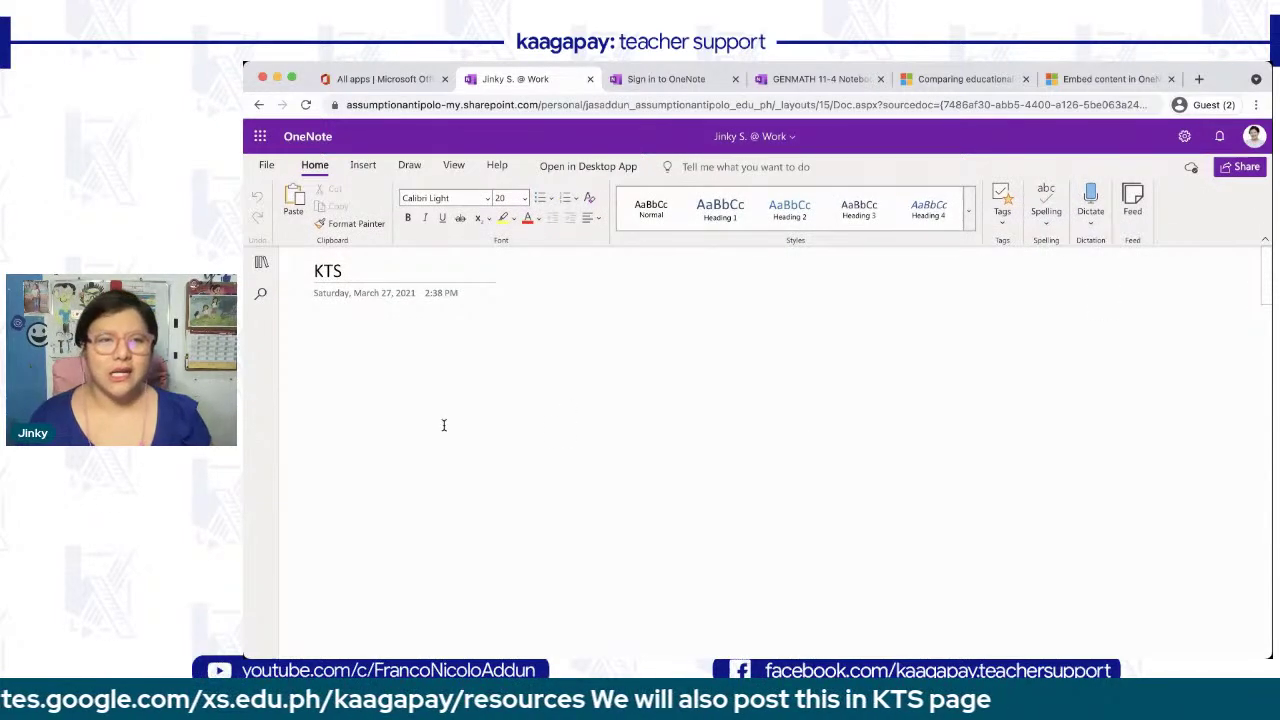
{"action": "key", "text": "super+equal"}
{"action": "key", "text": "super+equal"}
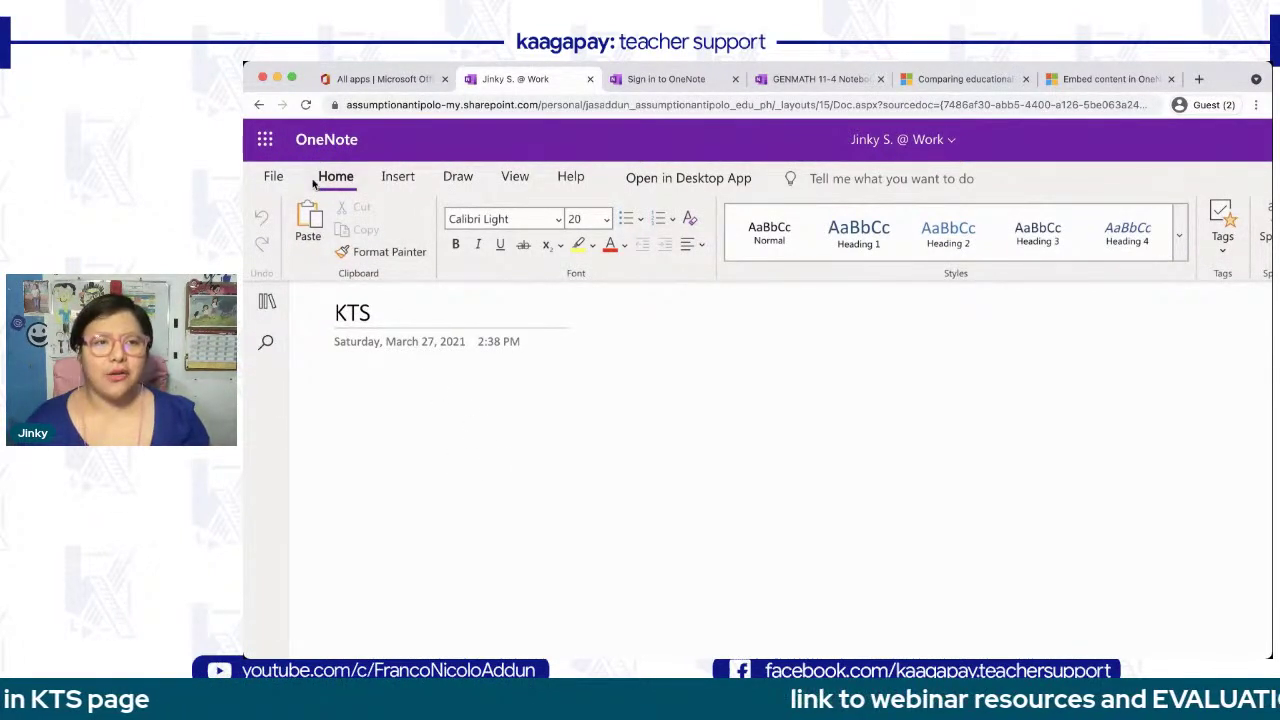
{"action": "left_click", "coordinate": [367, 386]}
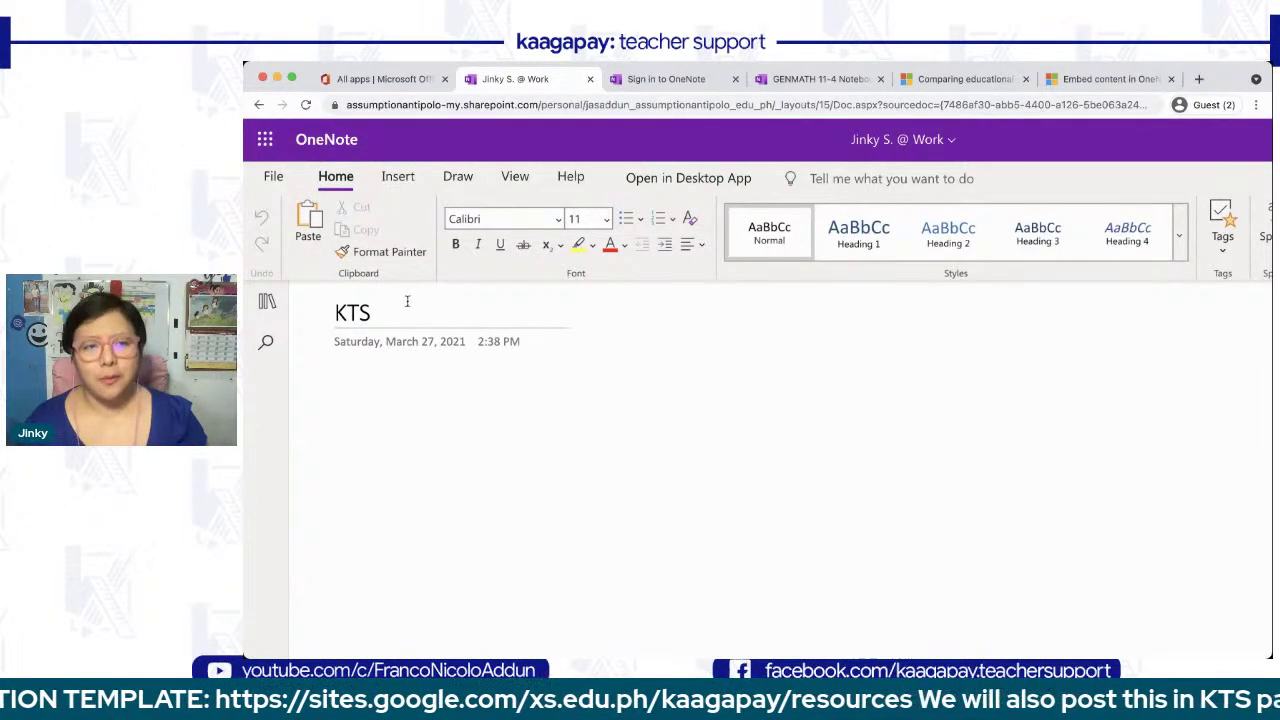
{"action": "scroll", "coordinate": [380, 429], "scroll_direction": "right", "scroll_amount": 2}
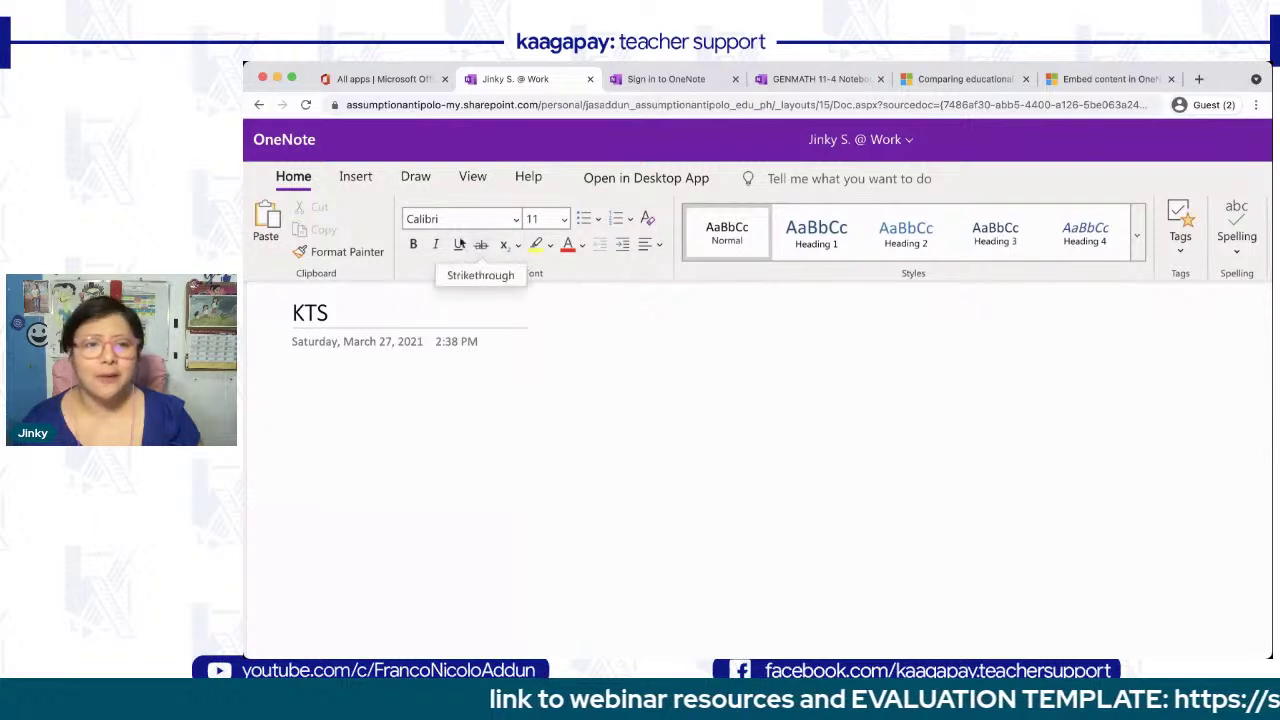
- Look through the paragraph alignment and bullet style options without applying any
{"action": "left_click", "coordinate": [651, 249]}
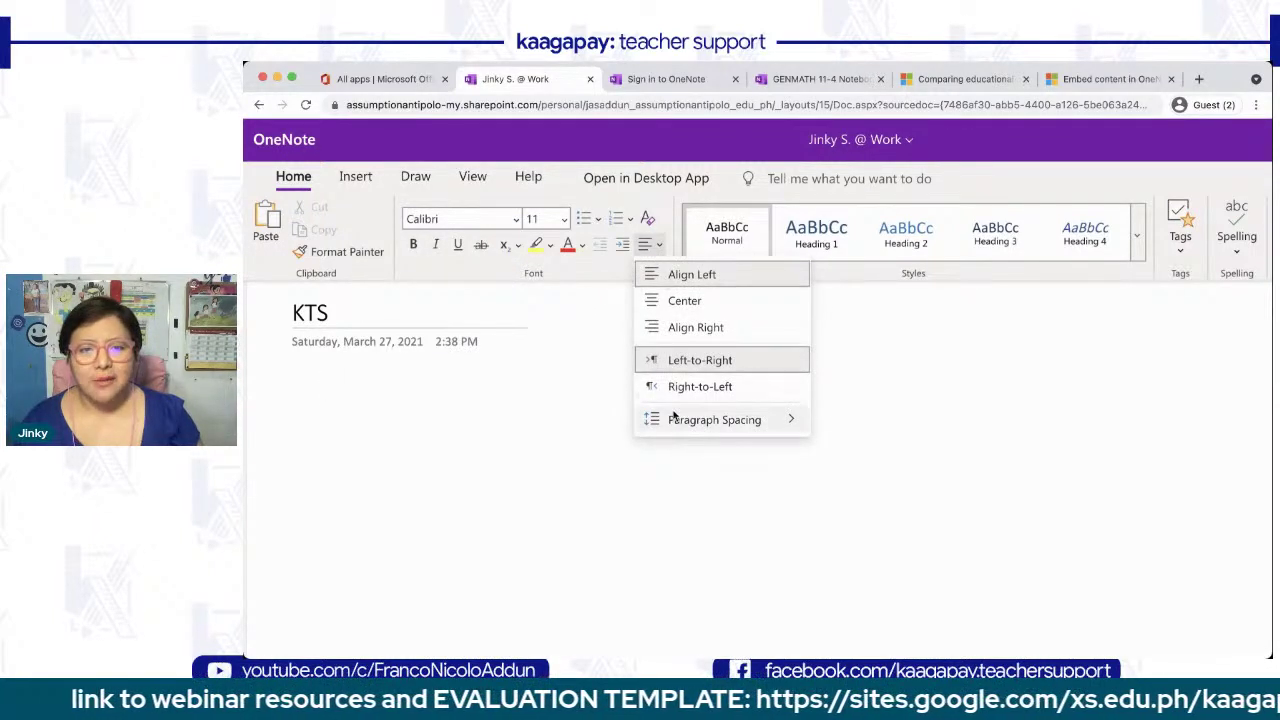
{"action": "mouse_move", "coordinate": [675, 423]}
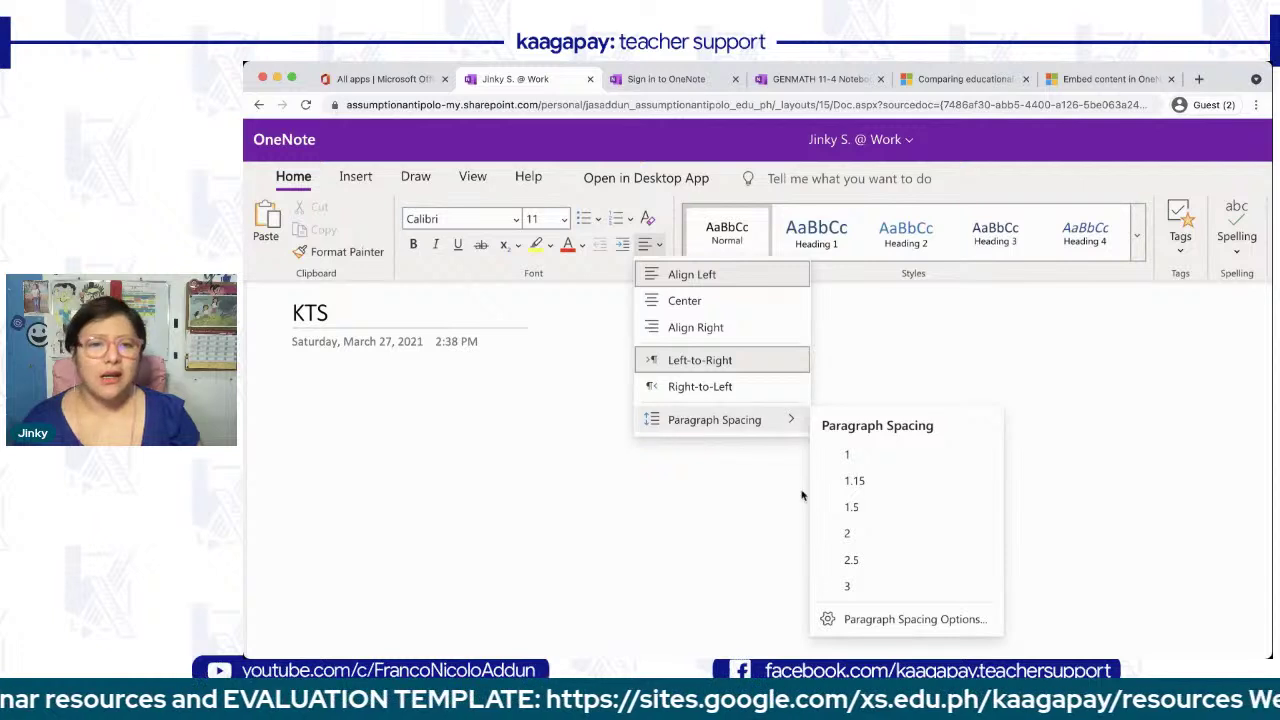
{"action": "left_click", "coordinate": [595, 219]}
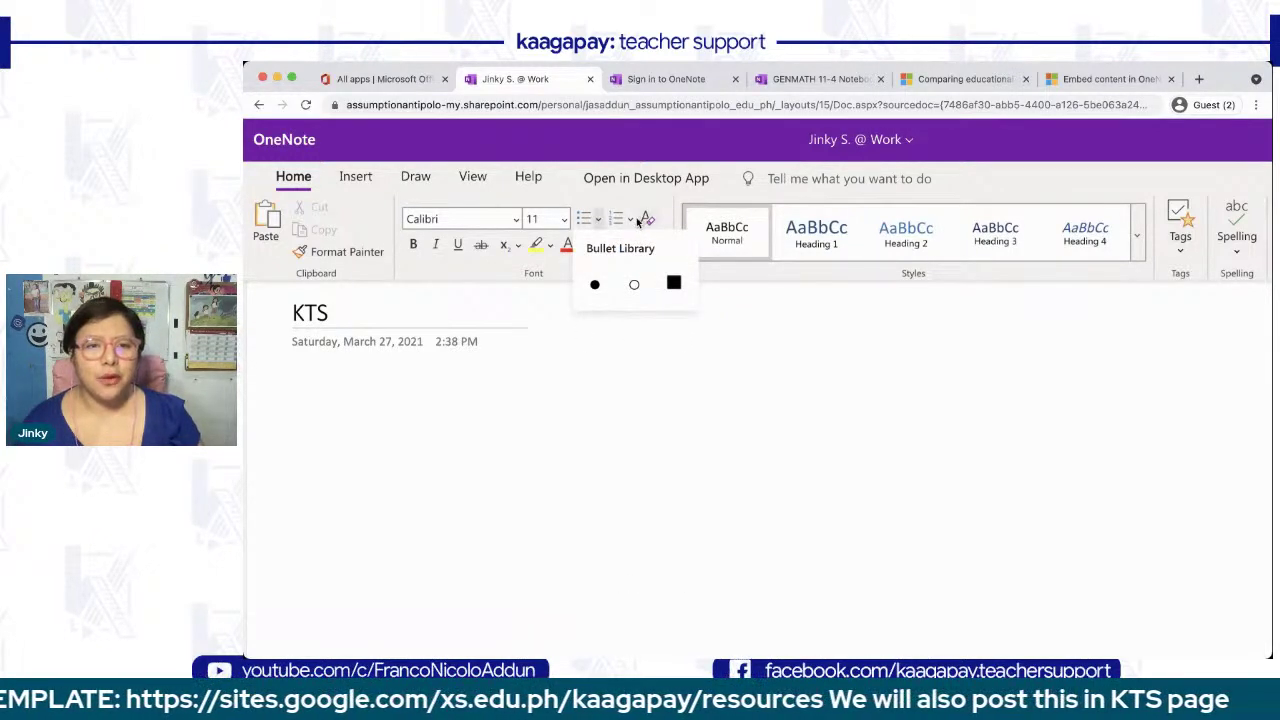
{"action": "left_click", "coordinate": [613, 516]}
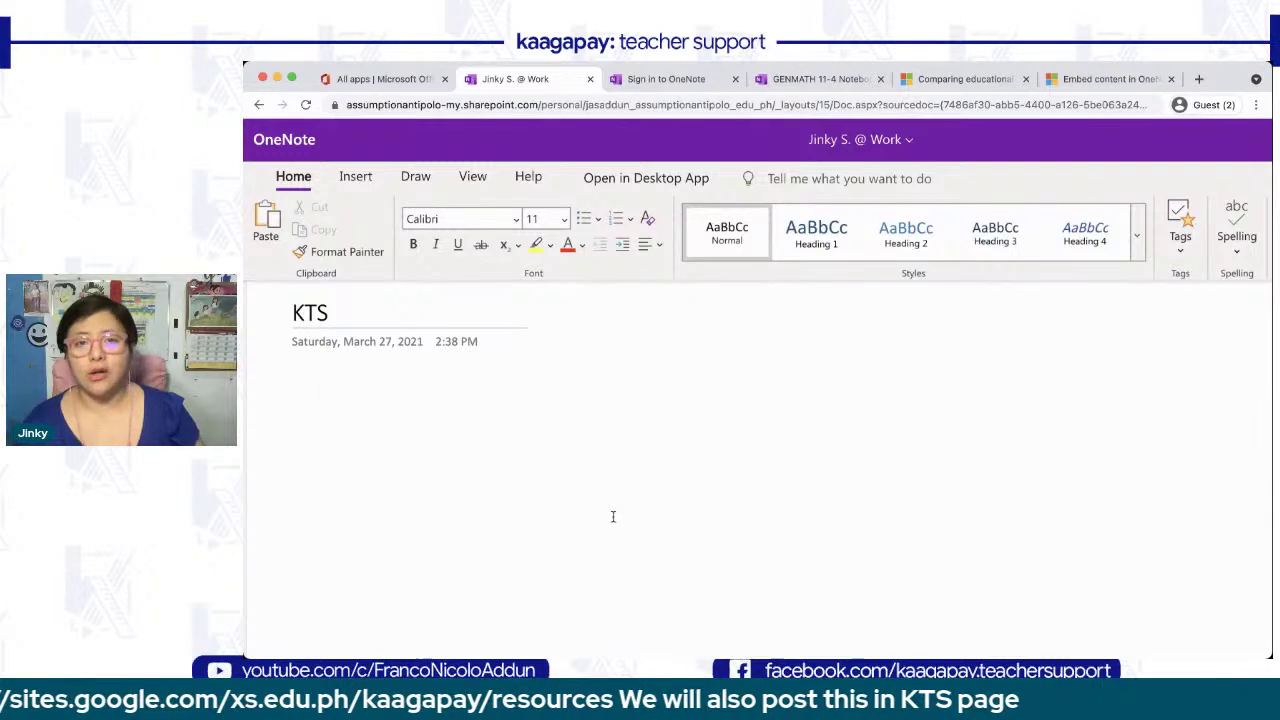
{"action": "scroll", "coordinate": [725, 278], "scroll_direction": "right", "scroll_amount": 5}
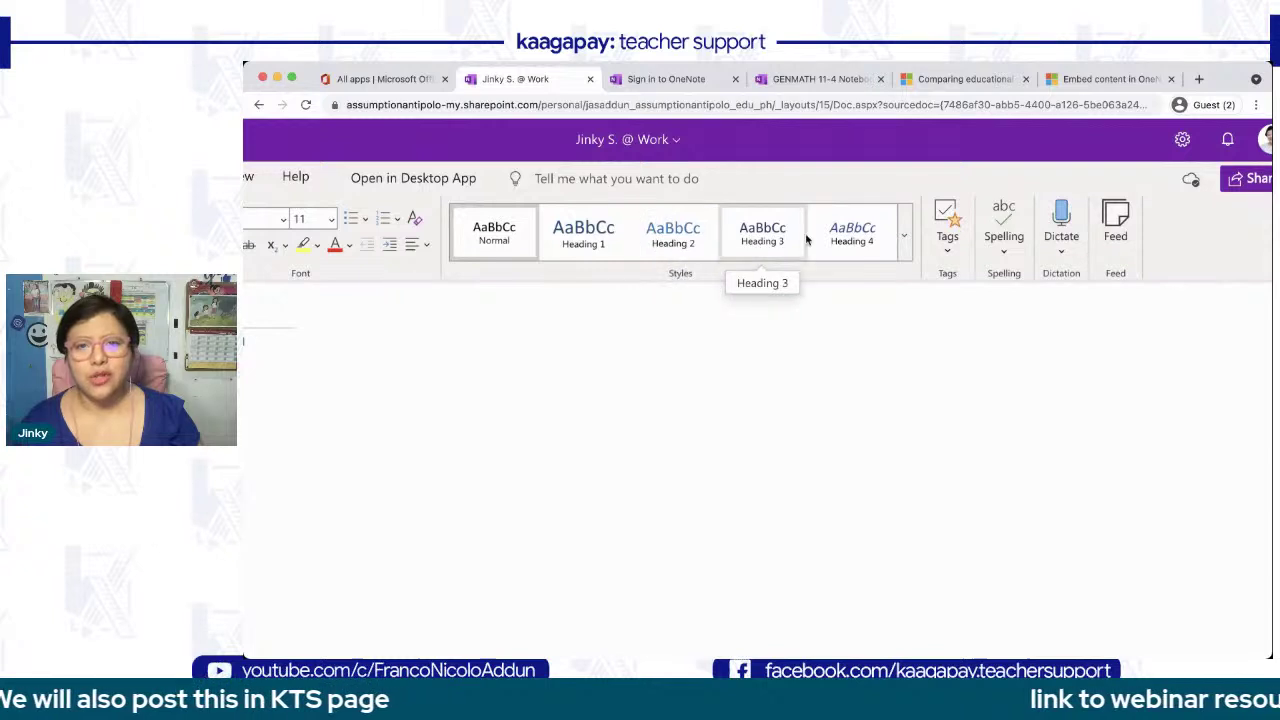
- Apply the Title style and type 'klgalksngaspdoghapg' and 'Hello' on two lines
{"action": "left_click", "coordinate": [904, 236]}
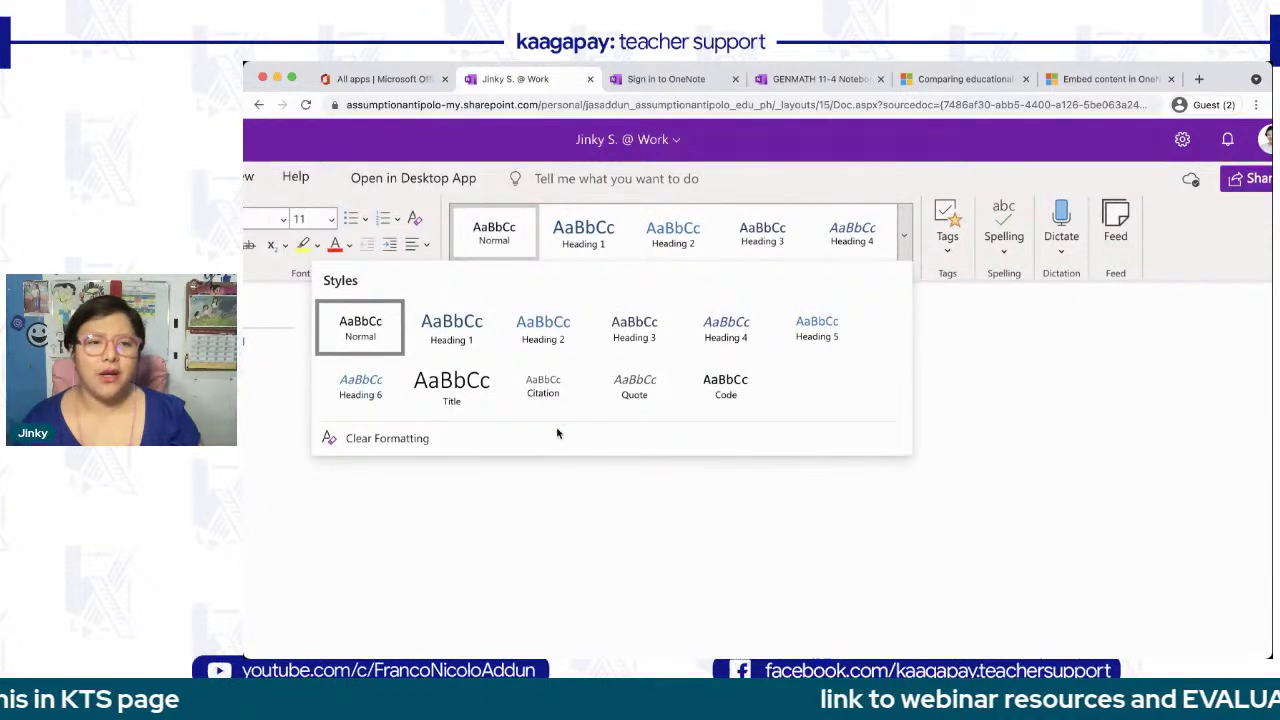
{"action": "left_click", "coordinate": [451, 388]}
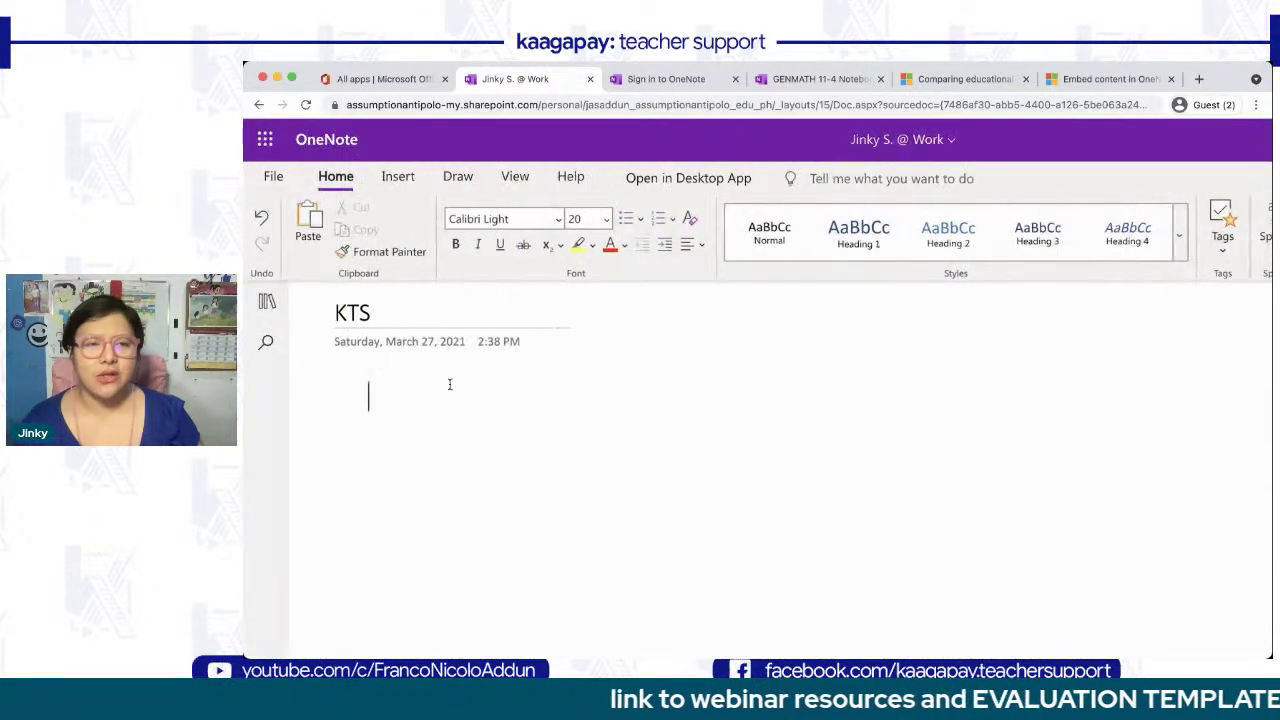
{"action": "type", "text": "kl"}
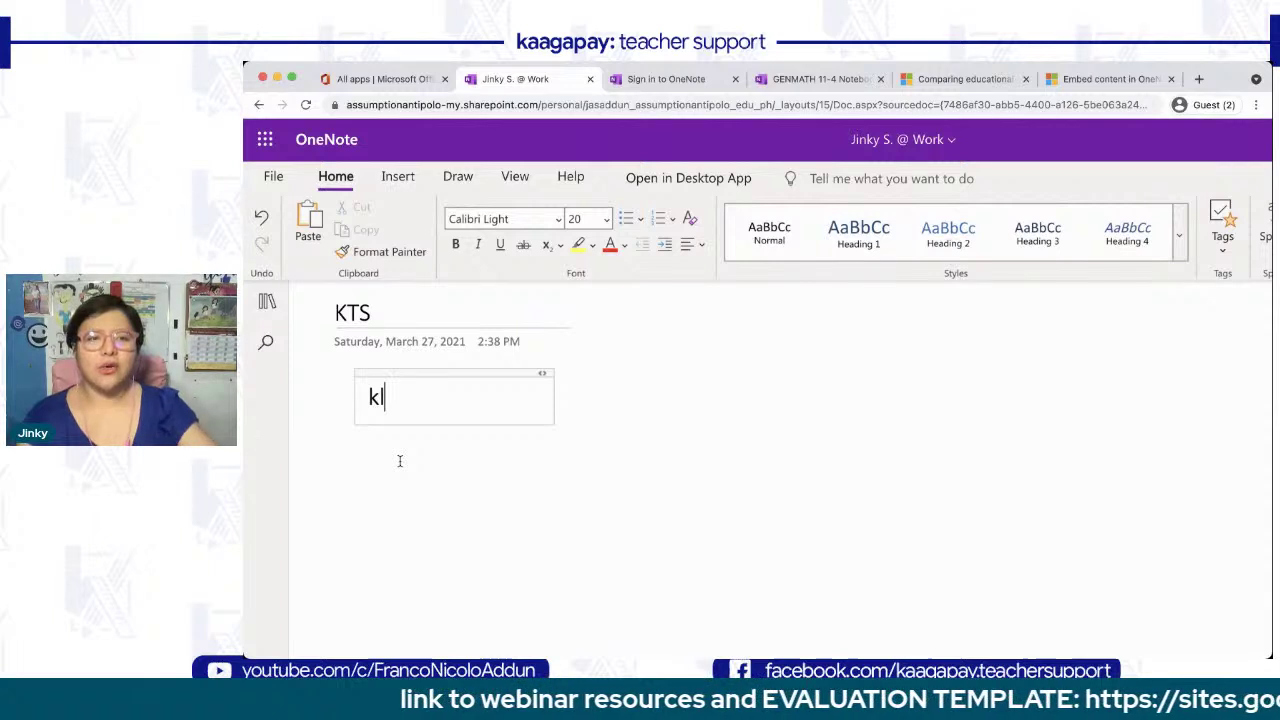
{"action": "type", "text": "galksngaspdoghapg"}
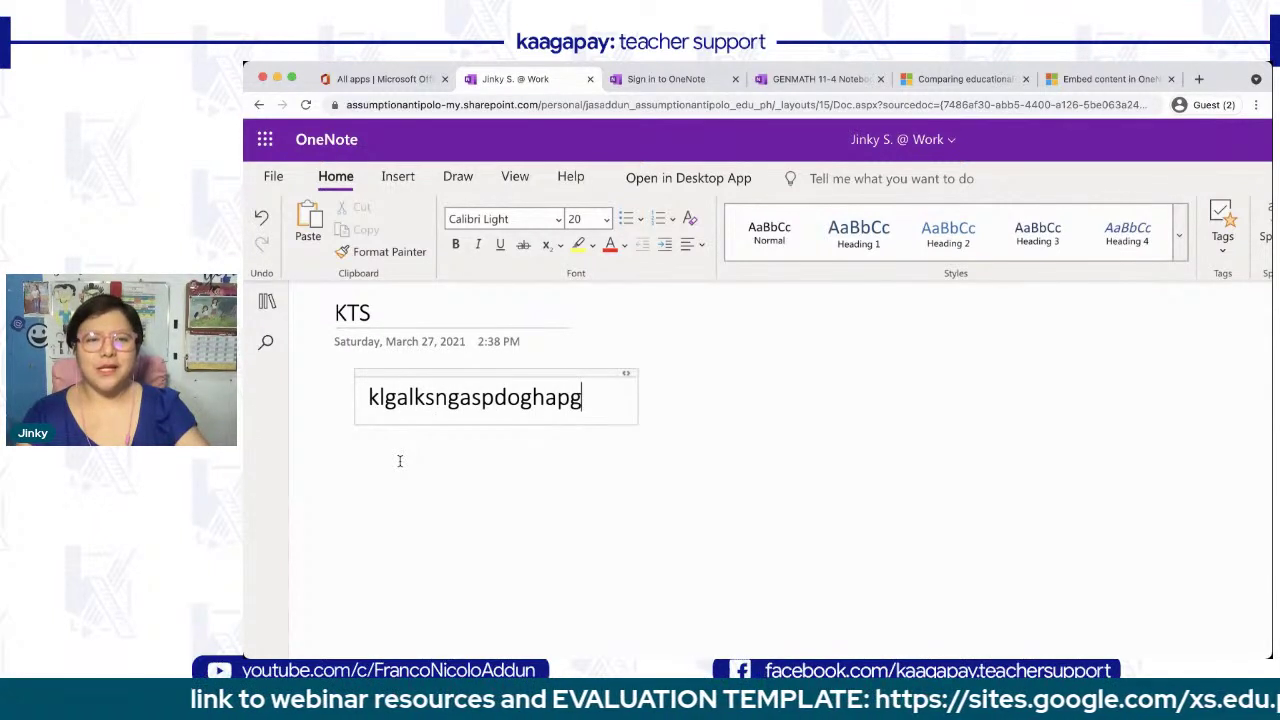
{"action": "key", "text": "Return"}
{"action": "type", "text": "Hello"}
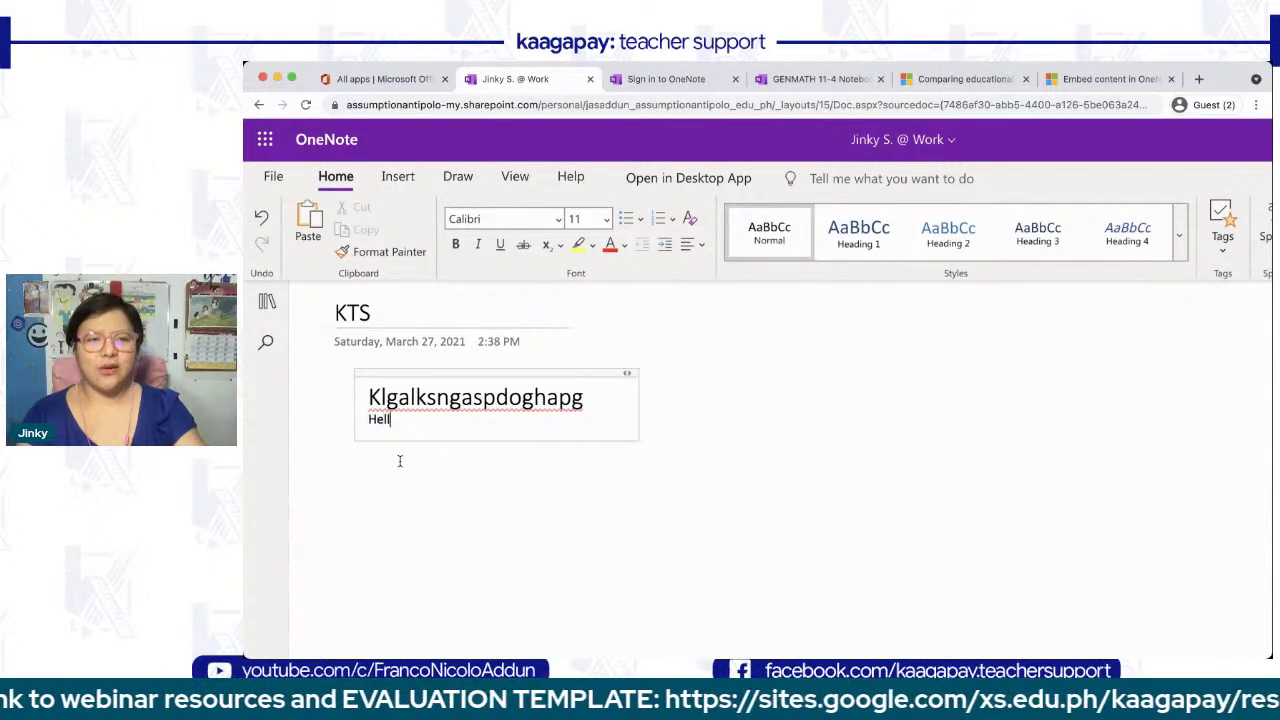
- Restyle the whole note through Heading 1 and Heading 2, ending on Heading 4
{"action": "left_click", "coordinate": [595, 374]}
{"action": "left_click", "coordinate": [837, 235]}
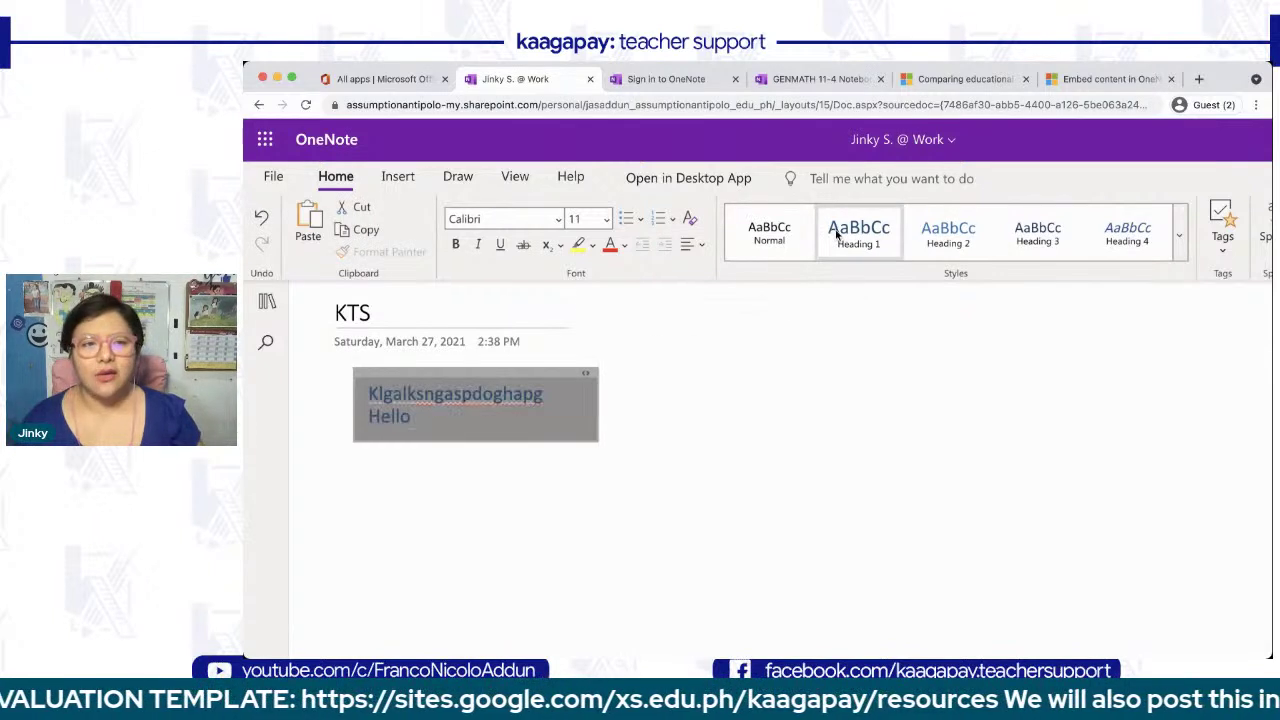
{"action": "left_click", "coordinate": [943, 244]}
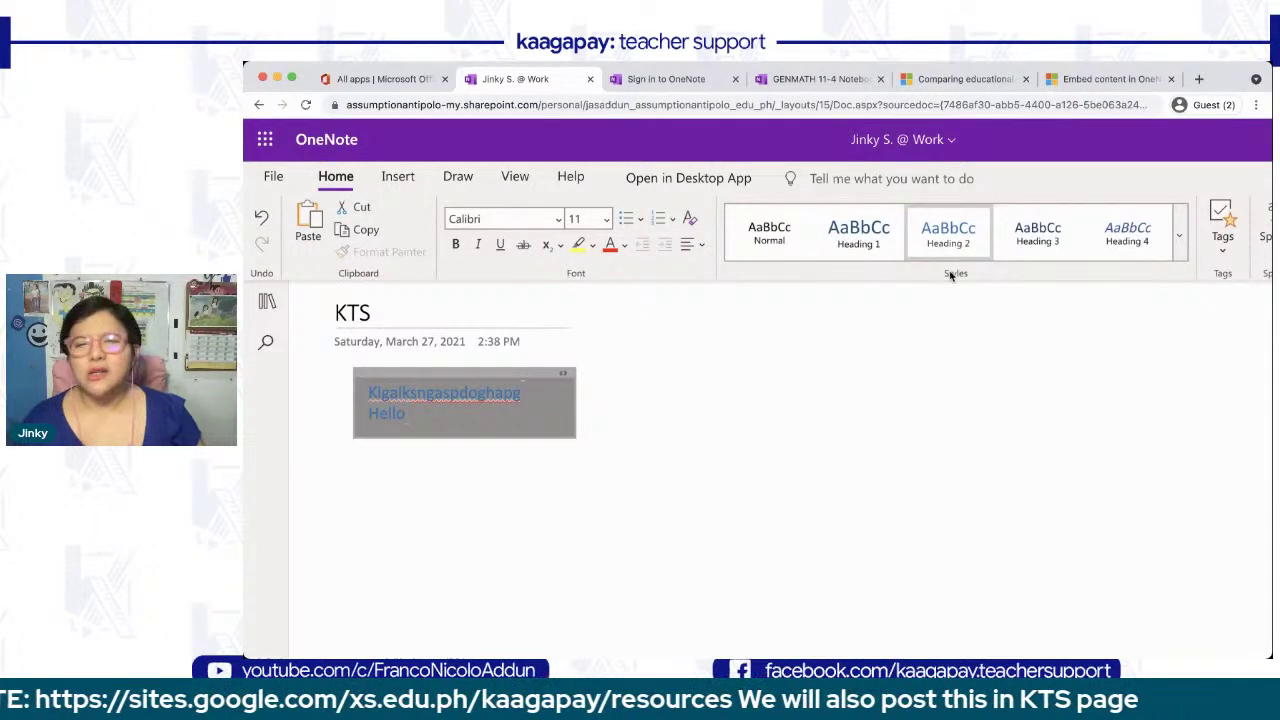
{"action": "left_click", "coordinate": [1143, 233]}
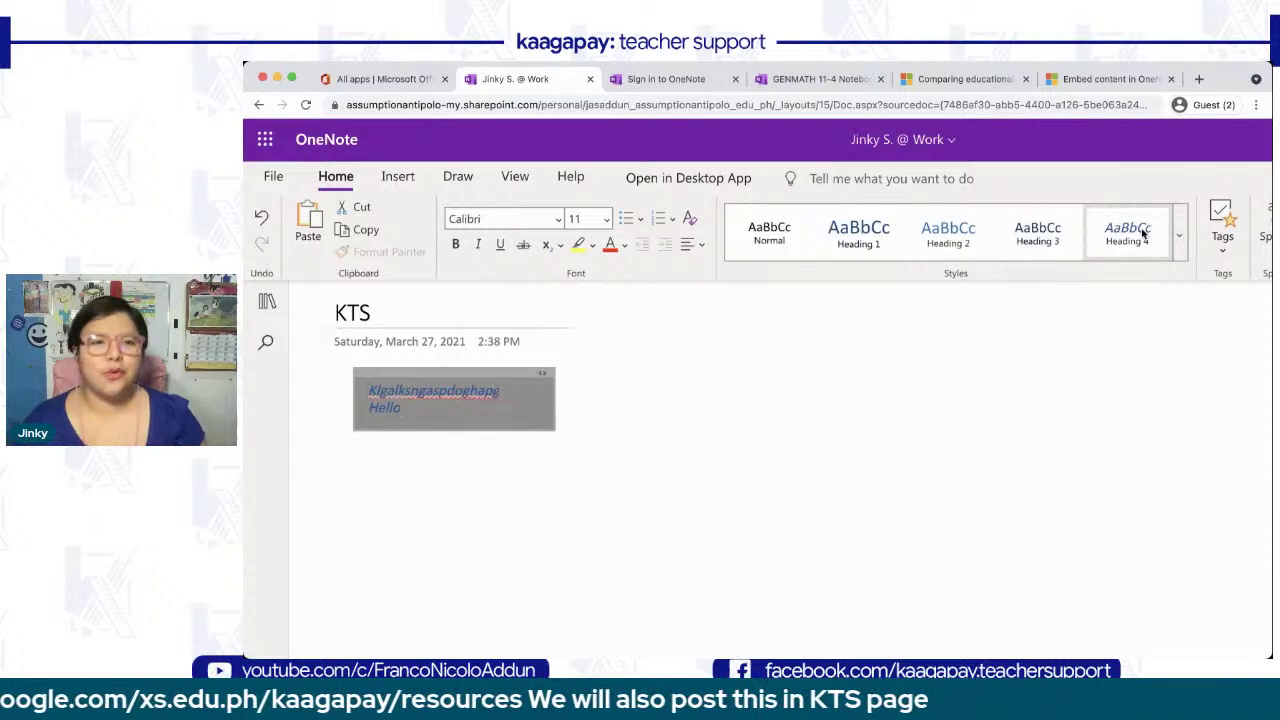
{"action": "scroll", "coordinate": [860, 339], "scroll_direction": "right", "scroll_amount": 2}
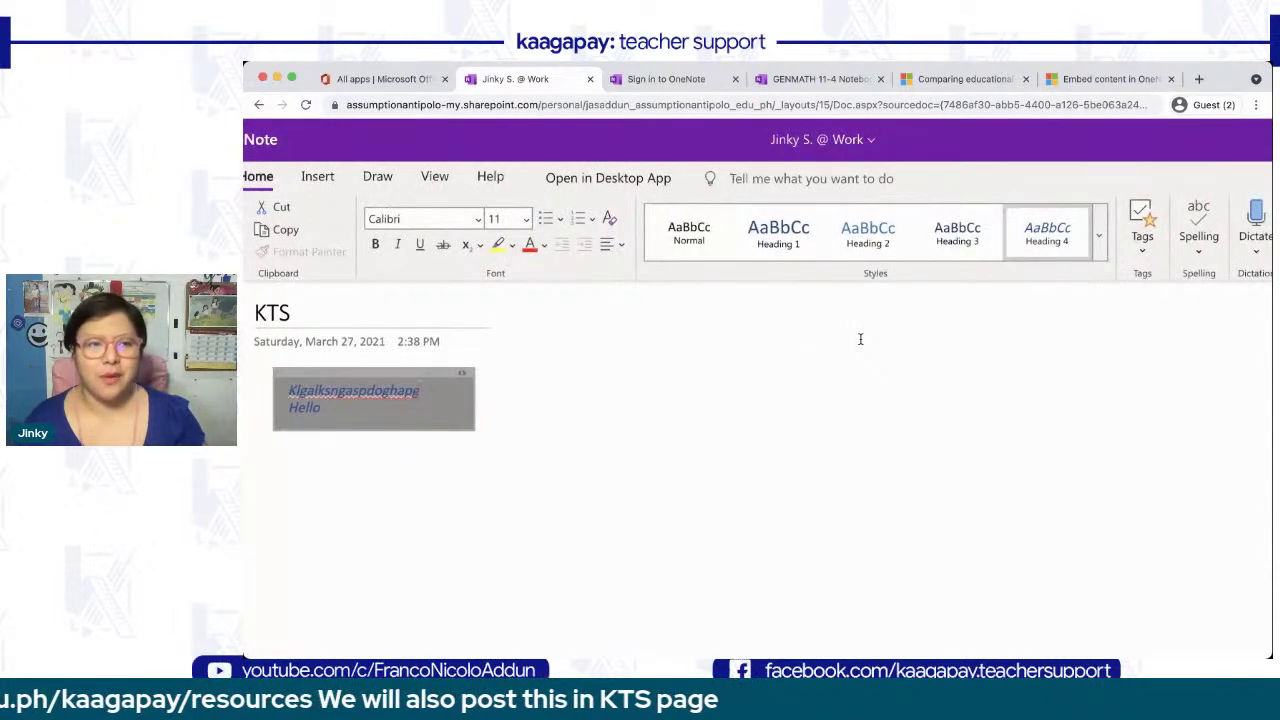
{"action": "scroll", "coordinate": [828, 316], "scroll_direction": "right", "scroll_amount": 5}
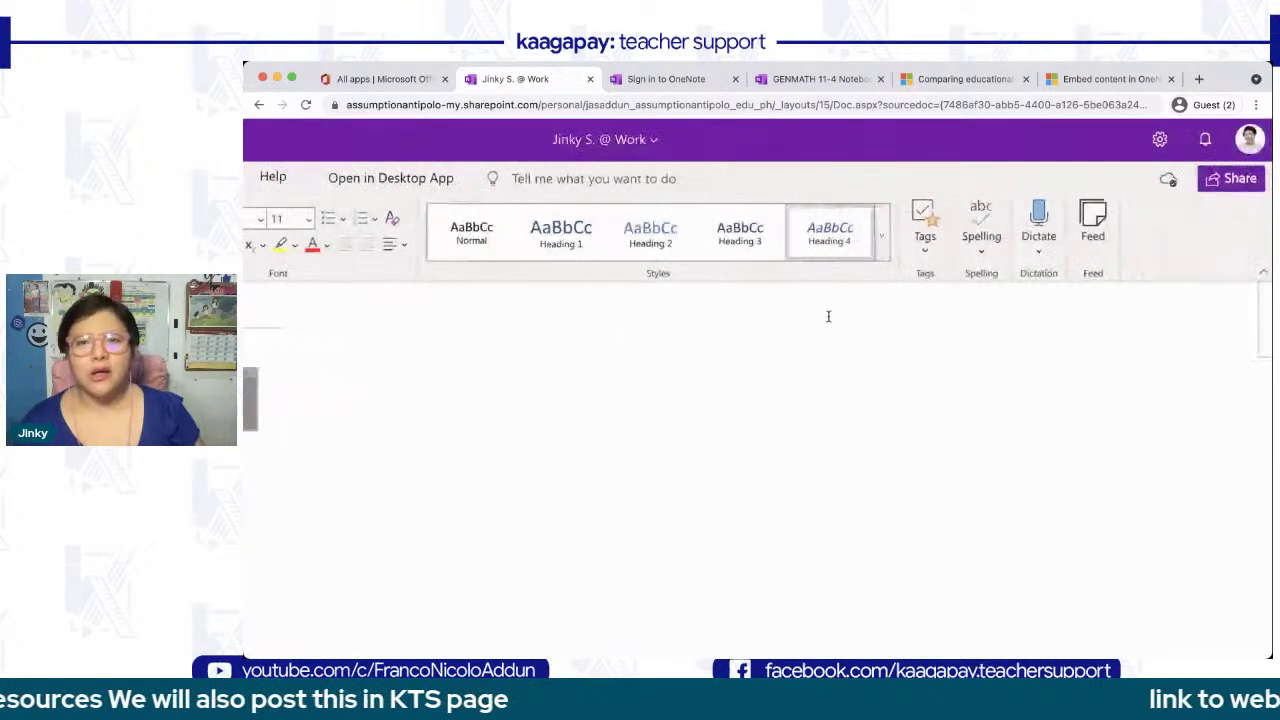
- Browse the tags list without choosing one, then place the cursor on the page
{"action": "left_click", "coordinate": [926, 252]}
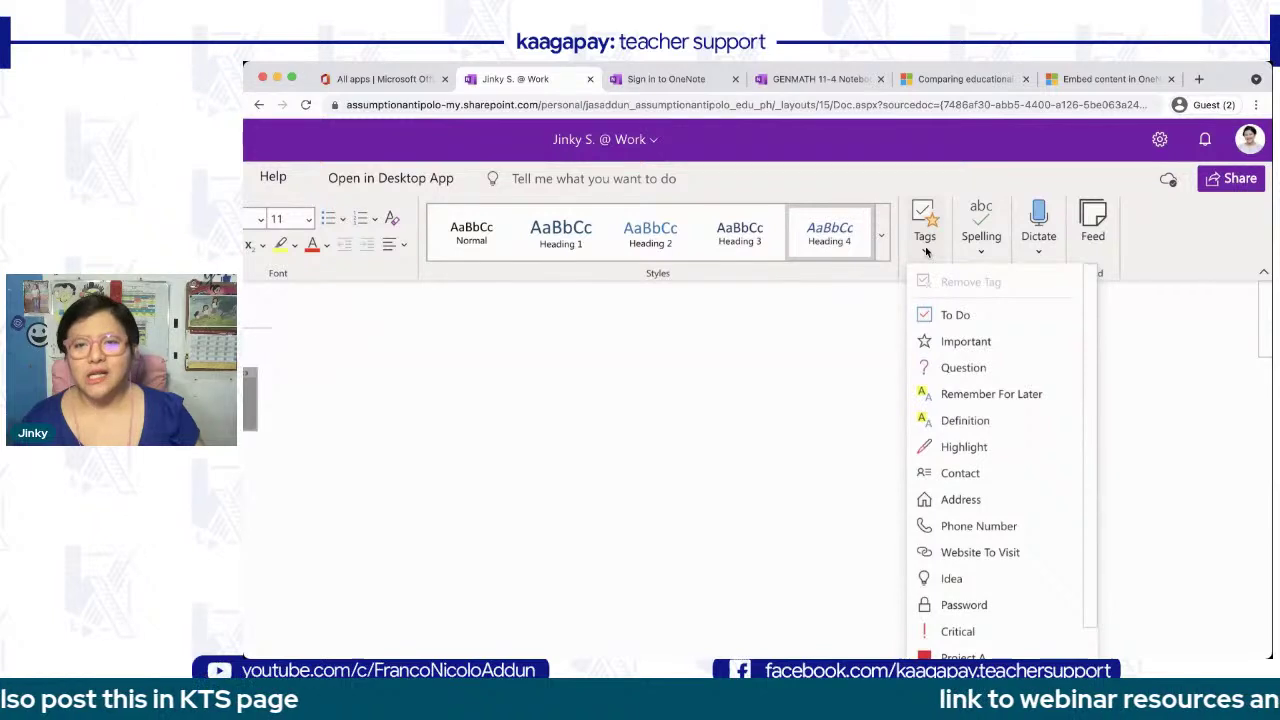
{"action": "scroll", "coordinate": [960, 412], "scroll_direction": "down", "scroll_amount": 3}
{"action": "scroll", "coordinate": [957, 408], "scroll_direction": "up", "scroll_amount": 3}
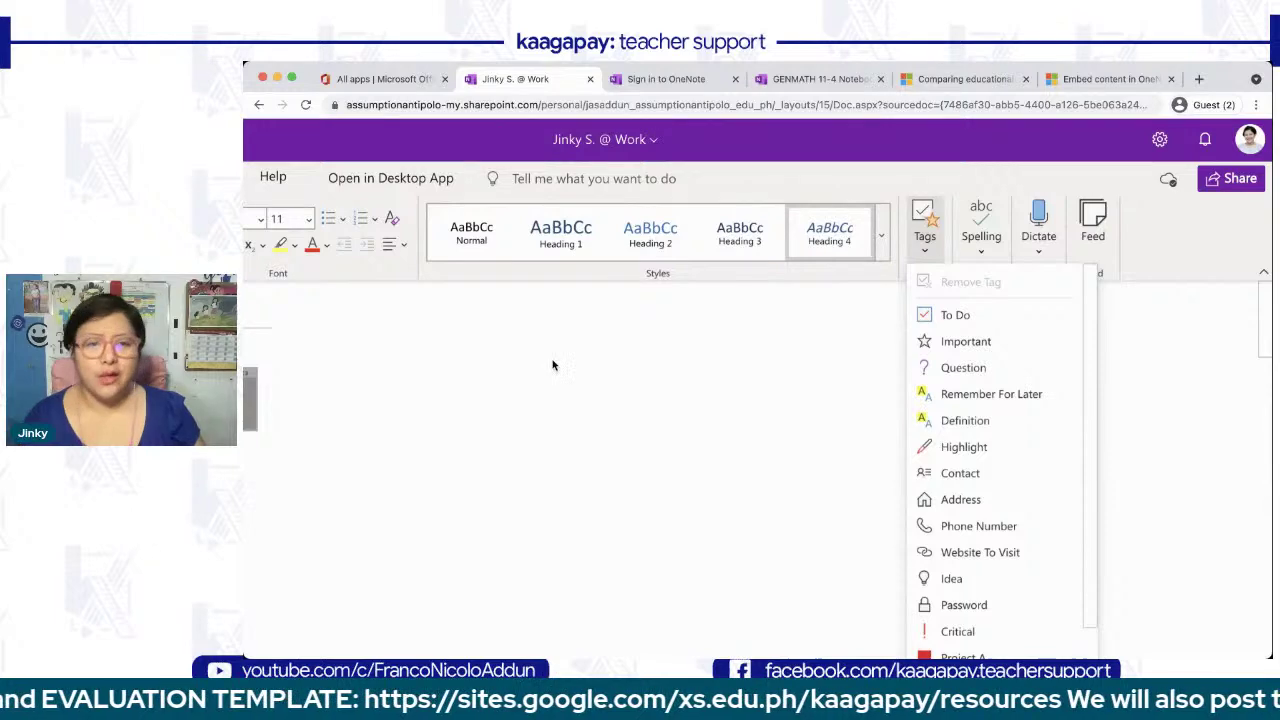
{"action": "left_click", "coordinate": [524, 350]}
{"action": "left_click", "coordinate": [508, 386]}
- Start a To Do checklist with the item 'Attend Kaagapay webinar'
{"action": "left_click", "coordinate": [924, 225]}
{"action": "left_click", "coordinate": [949, 318]}
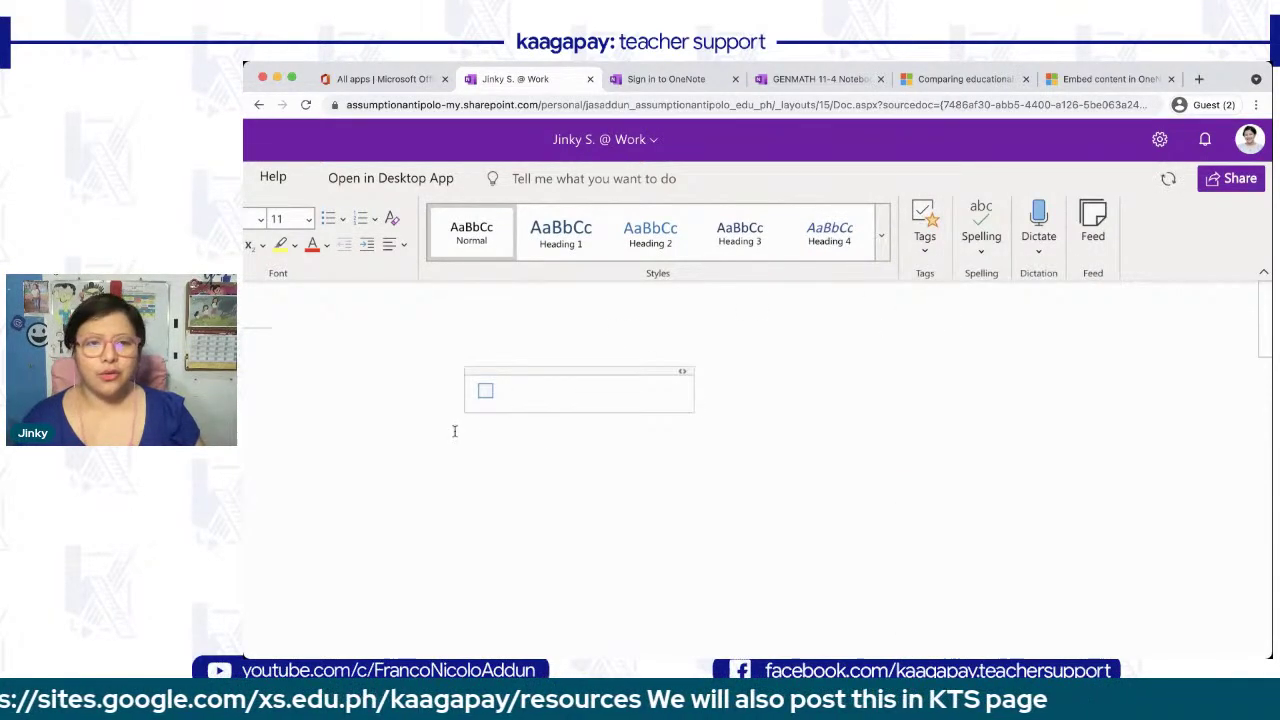
{"action": "type", "text": "ATtend"}
{"action": "key", "text": "BackSpace"}
{"action": "key", "text": "BackSpace"}
{"action": "key", "text": "BackSpace"}
{"action": "key", "text": "BackSpace"}
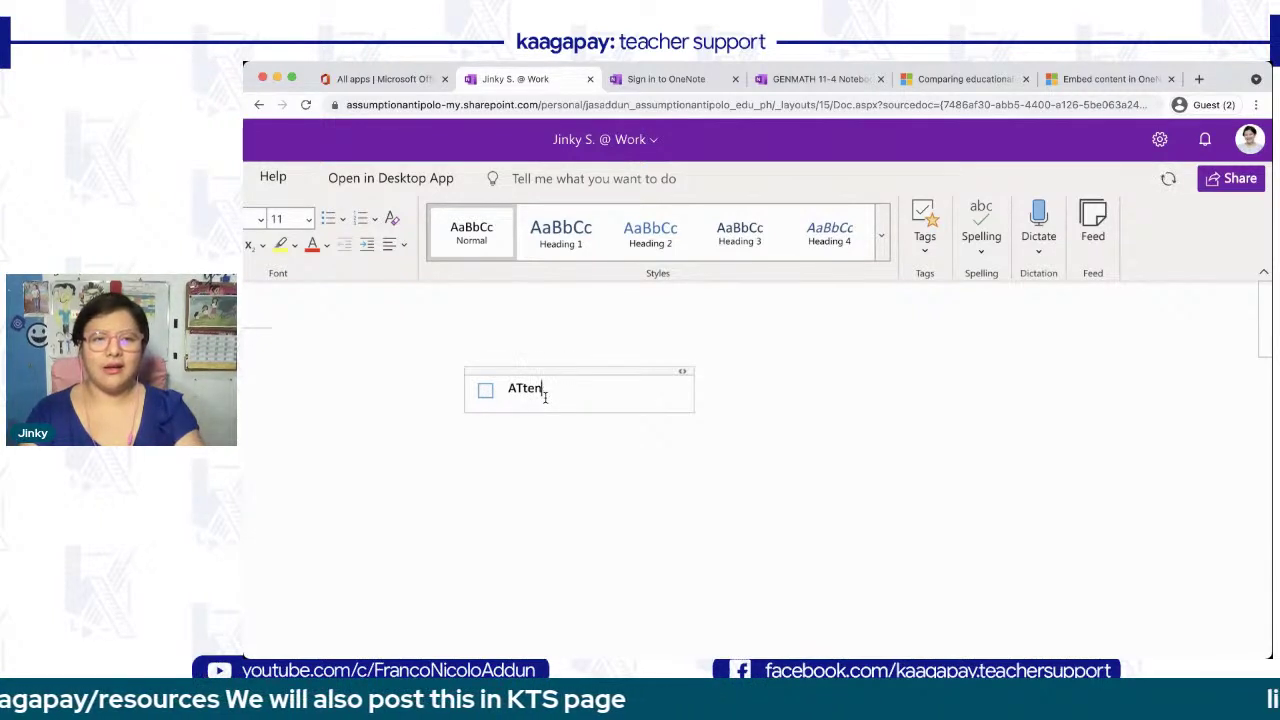
{"action": "type", "text": "t"}
{"action": "key", "text": "BackSpace"}
{"action": "key", "text": "BackSpace"}
{"action": "type", "text": "tten"}
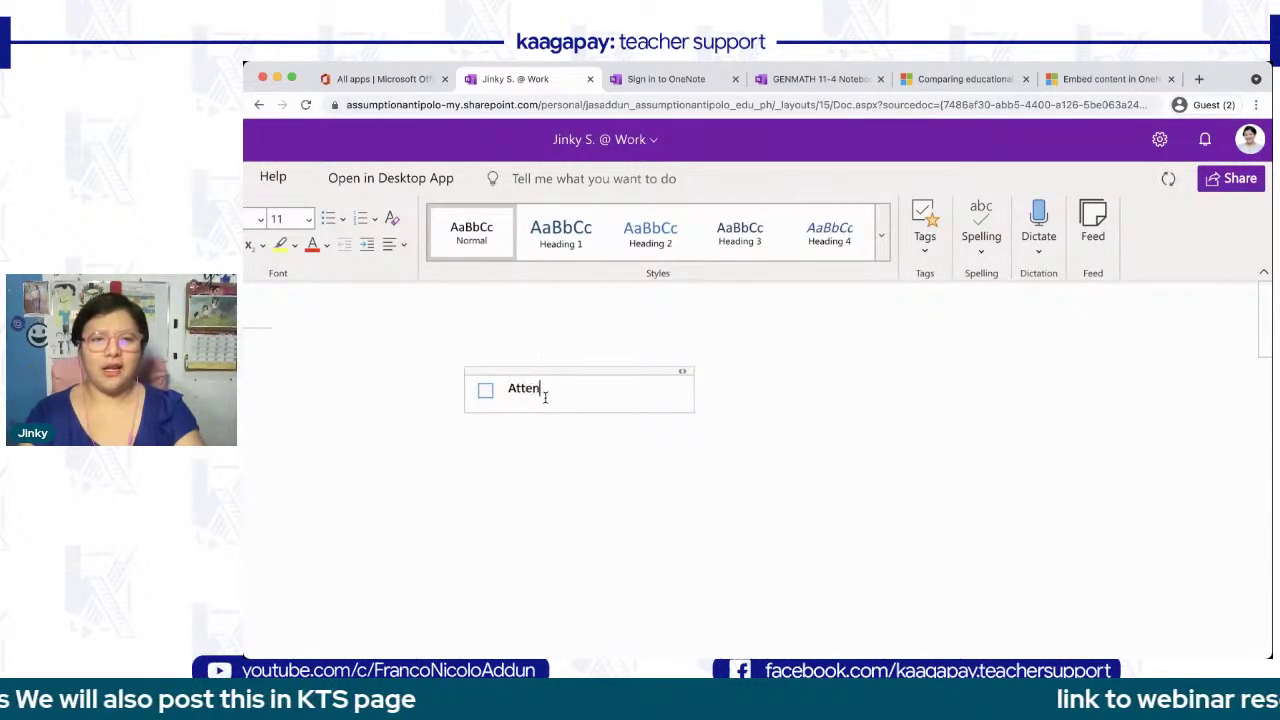
{"action": "type", "text": "d Kaagapay webinar"}
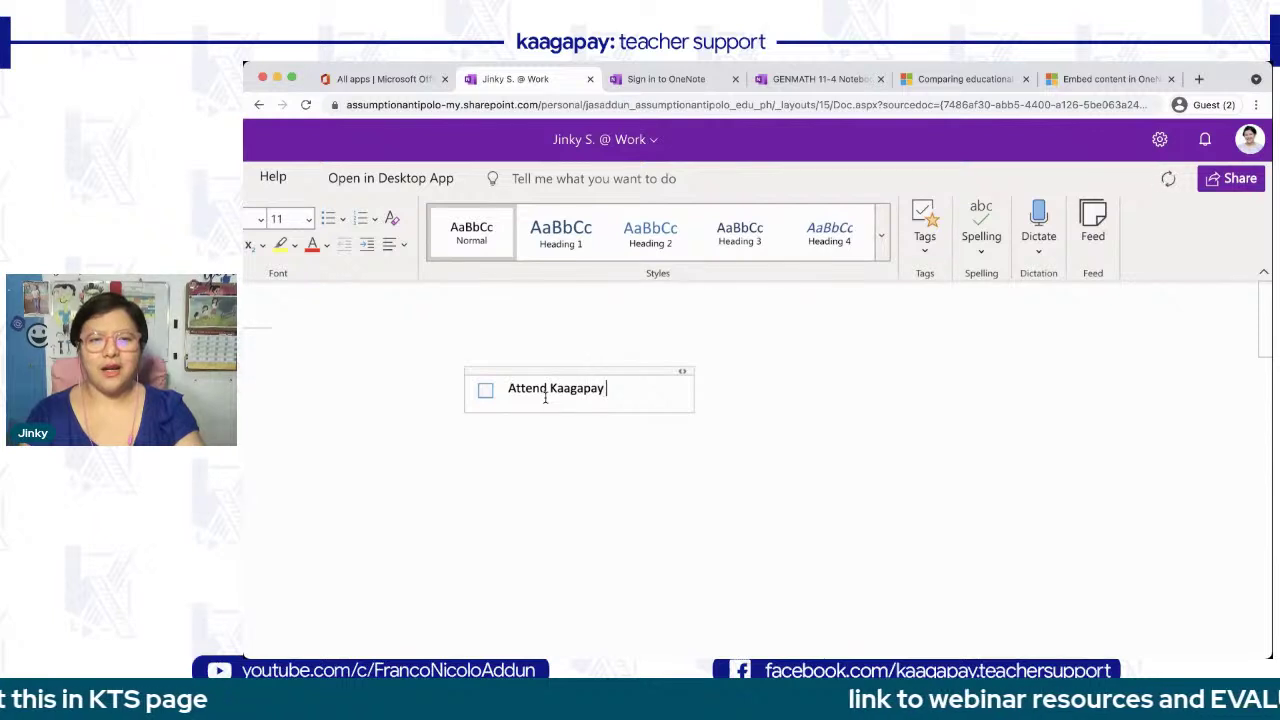
{"action": "key", "text": "Return"}
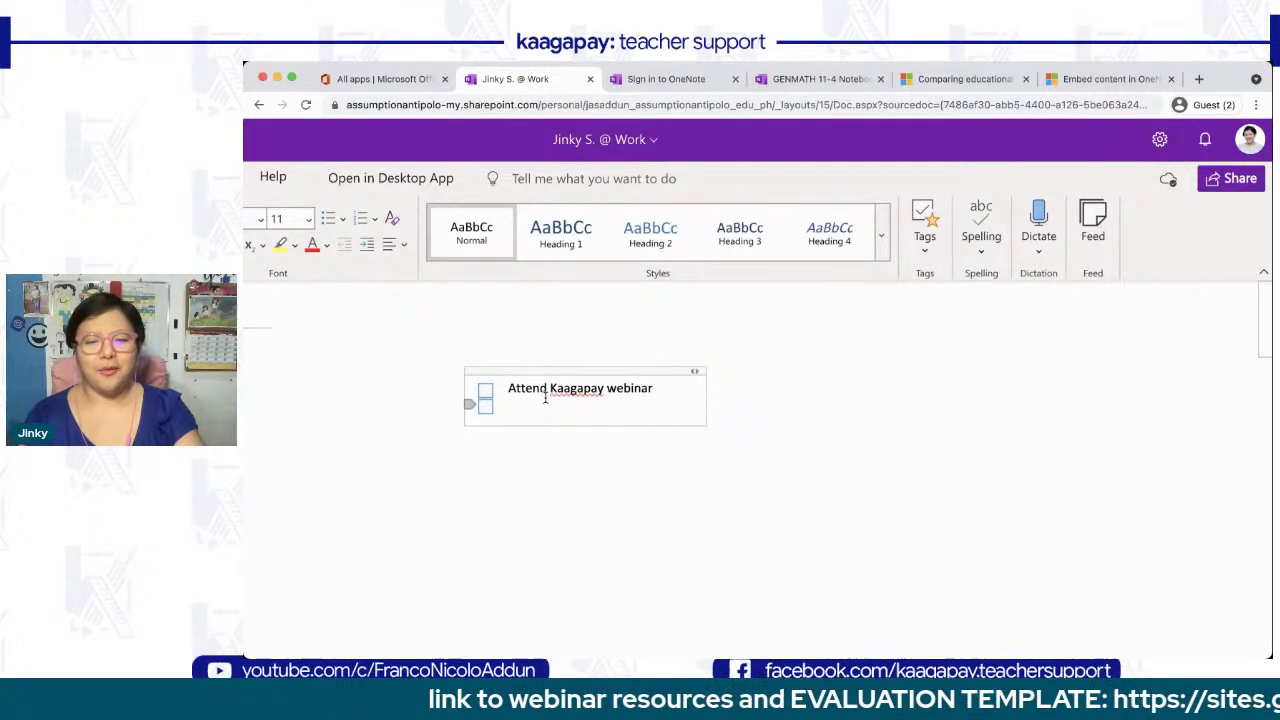
- Add 'Have dinner' and 'Read my book' to-dos plus a blank one, then tick Have dinner
{"action": "type", "text": "Have dinner"}
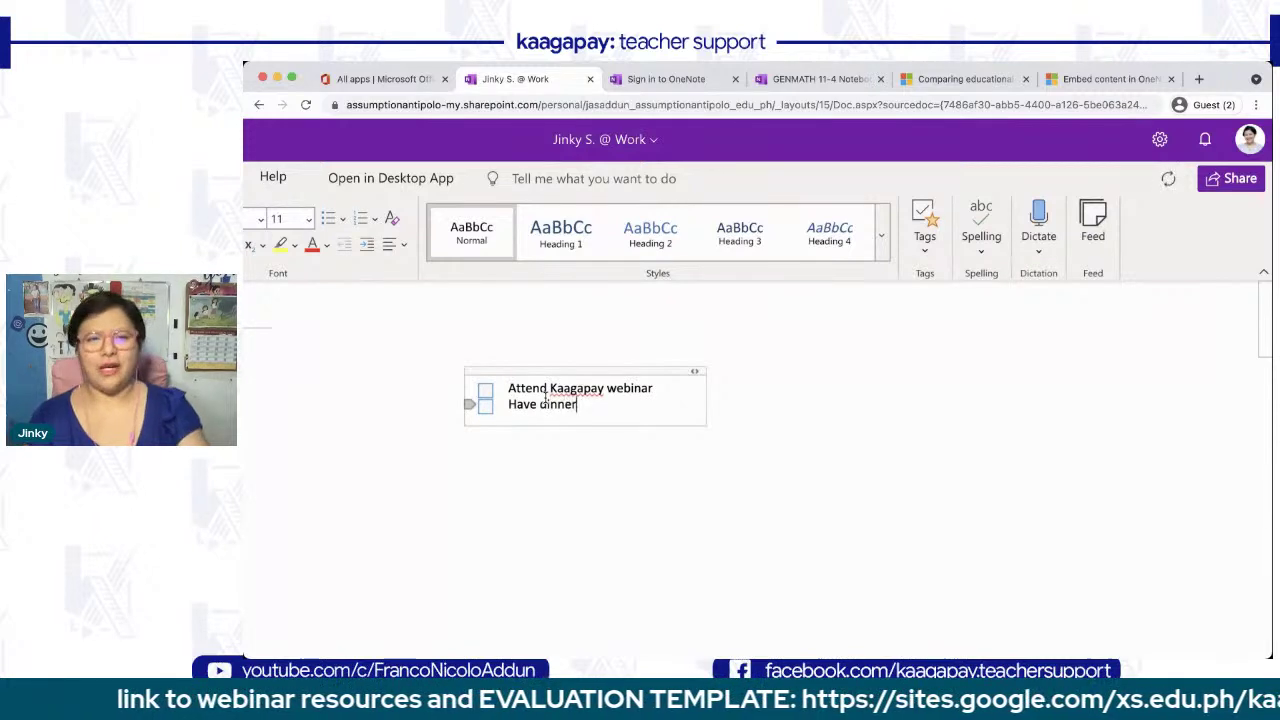
{"action": "key", "text": "Return"}
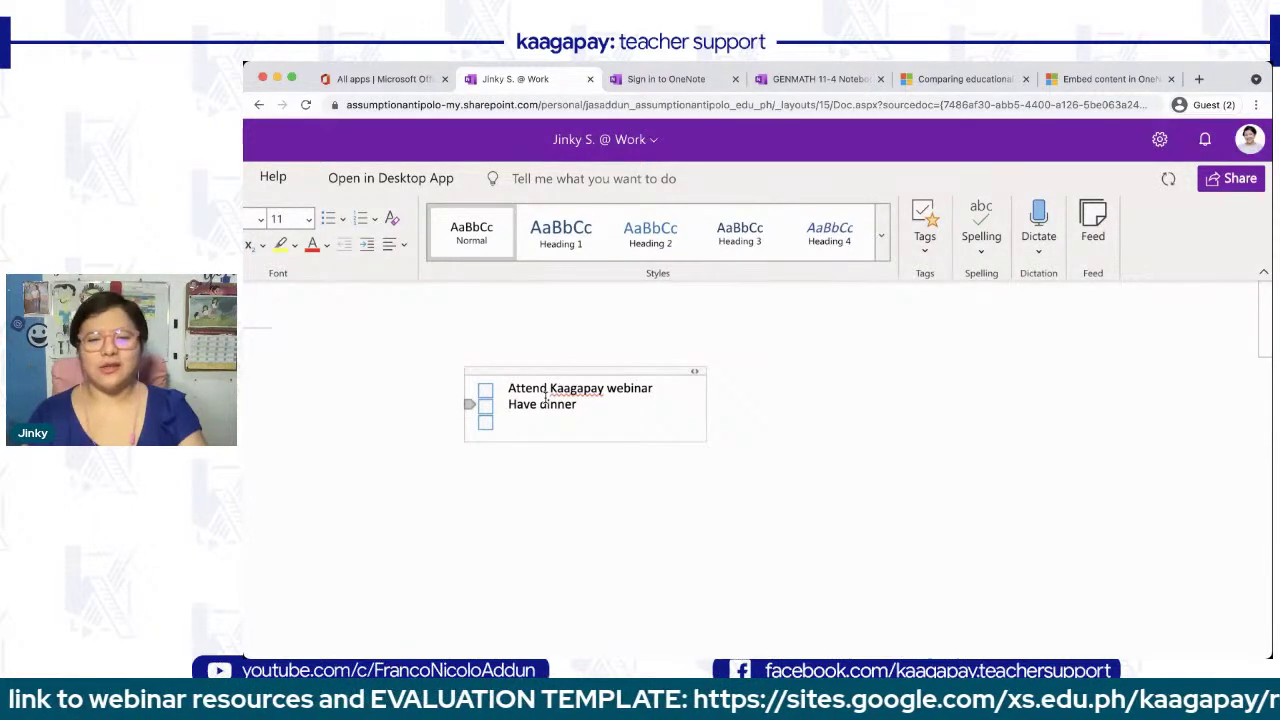
{"action": "type", "text": "S"}
{"action": "key", "text": "BackSpace"}
{"action": "type", "text": "Read y"}
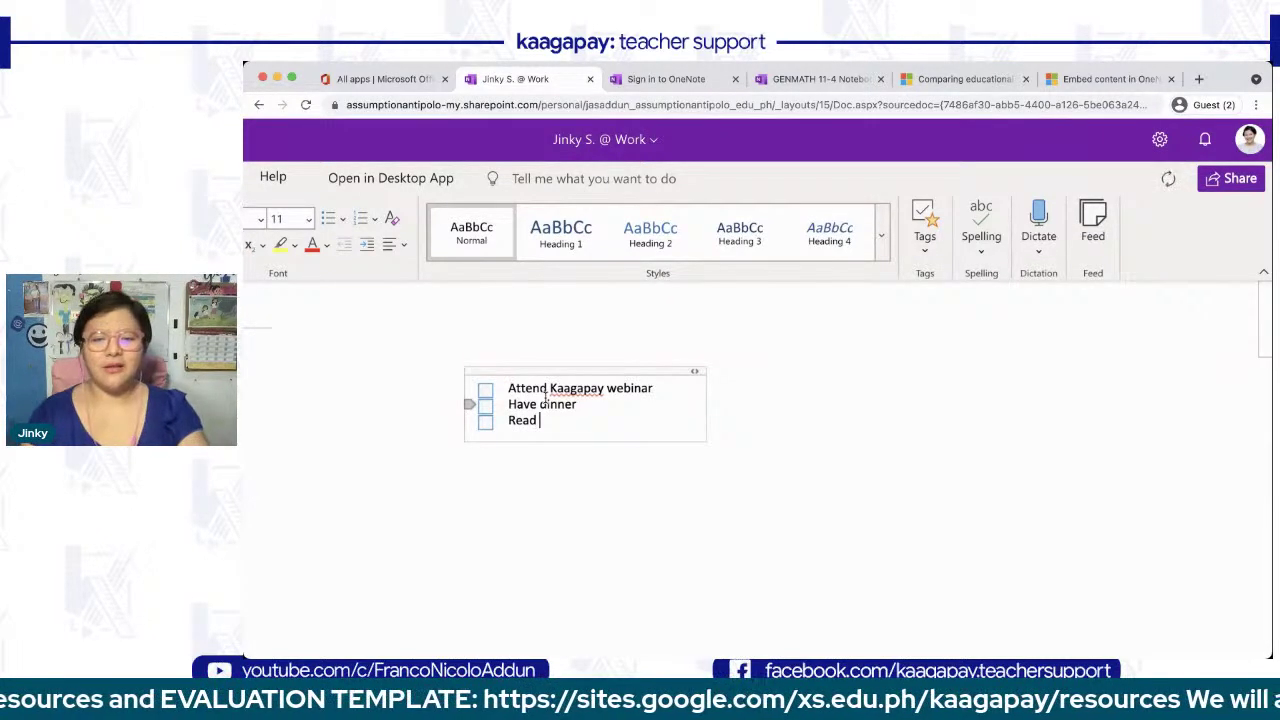
{"action": "key", "text": "BackSpace"}
{"action": "type", "text": "my bobo"}
{"action": "key", "text": "BackSpace"}
{"action": "key", "text": "BackSpace"}
{"action": "type", "text": "ok"}
{"action": "key", "text": "Return"}
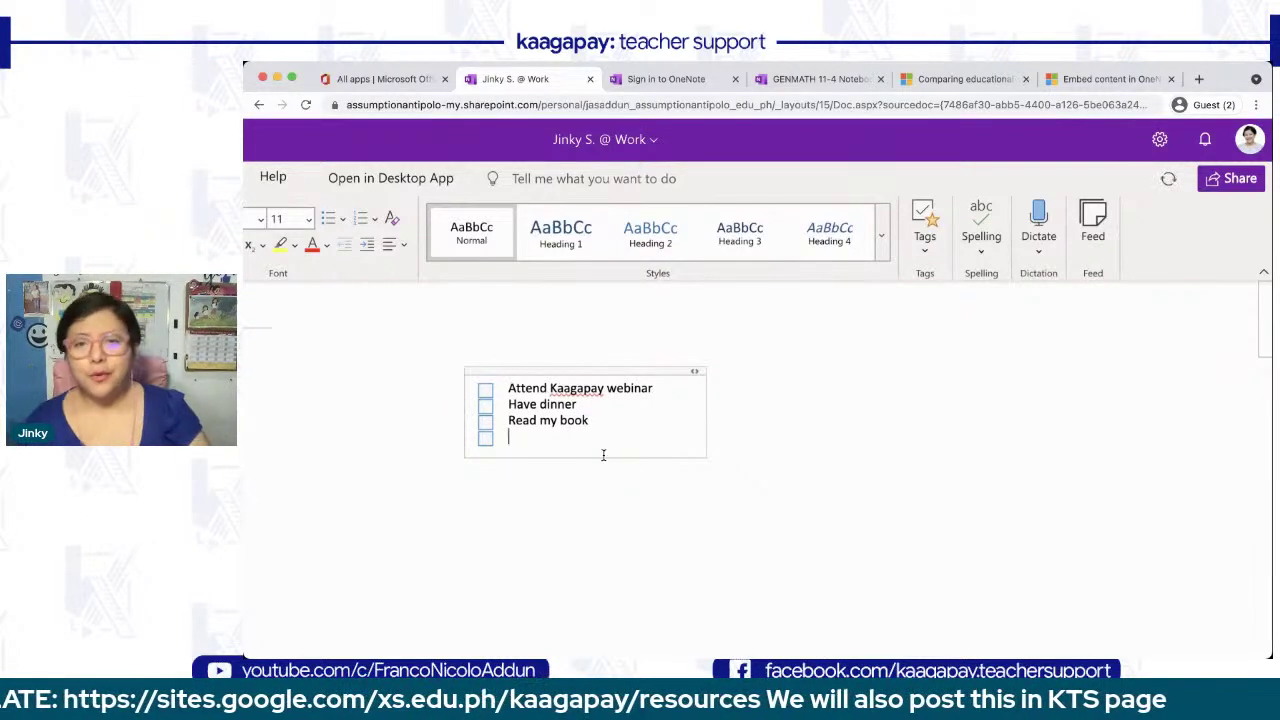
{"action": "left_click", "coordinate": [485, 408]}
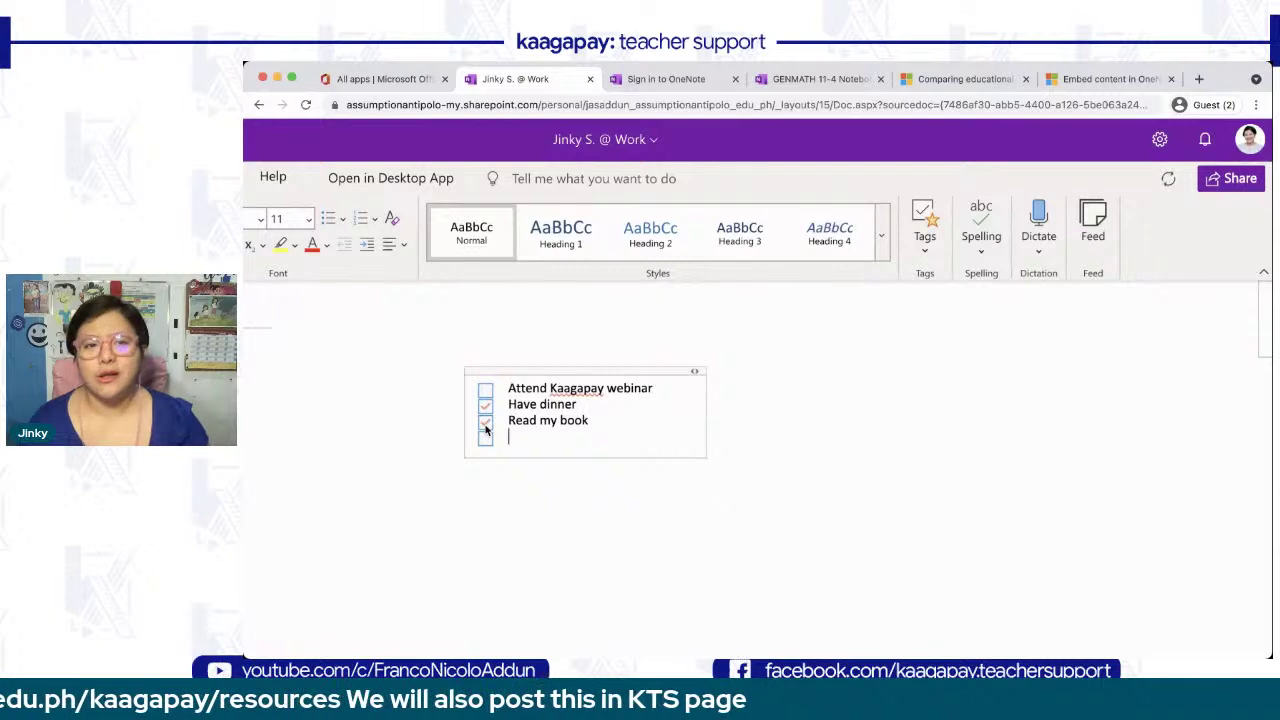
- Scroll through the note tags list, then bring up the Spelling options
{"action": "left_click", "coordinate": [920, 250]}
{"action": "scroll", "coordinate": [972, 450], "scroll_direction": "down", "scroll_amount": 1}
{"action": "scroll", "coordinate": [969, 448], "scroll_direction": "up", "scroll_amount": 2}
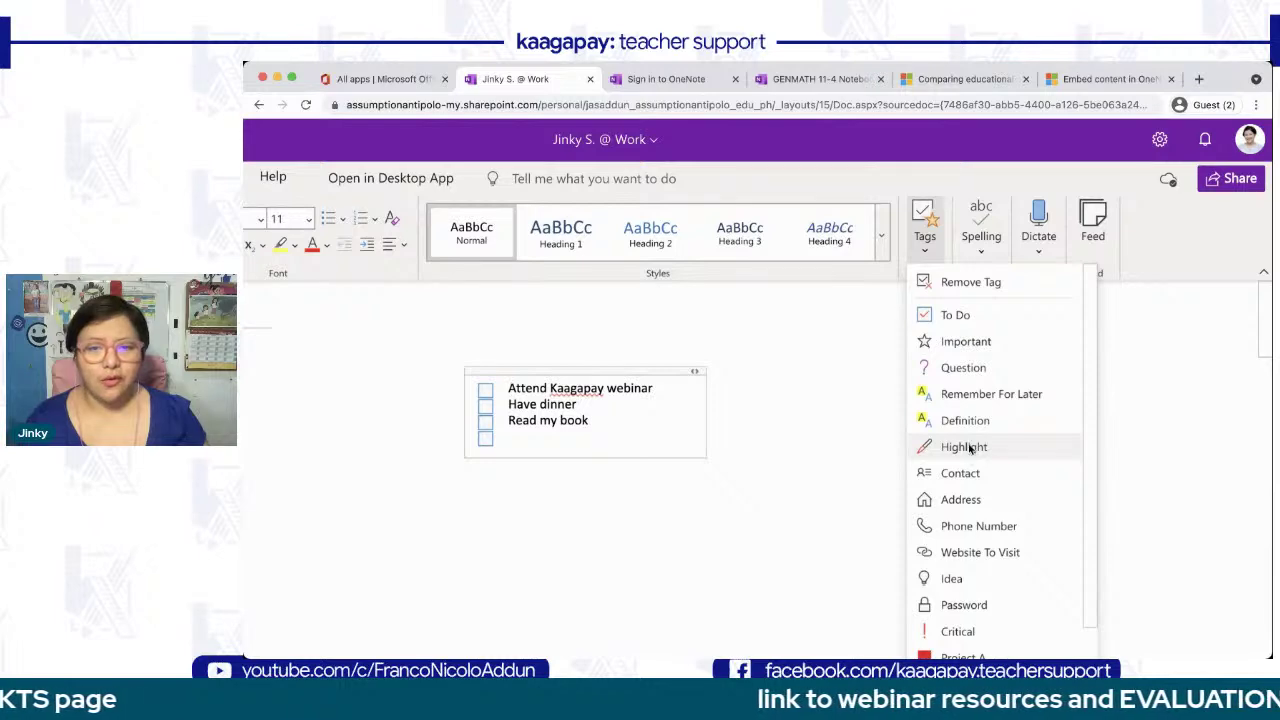
{"action": "scroll", "coordinate": [977, 480], "scroll_direction": "down", "scroll_amount": 4}
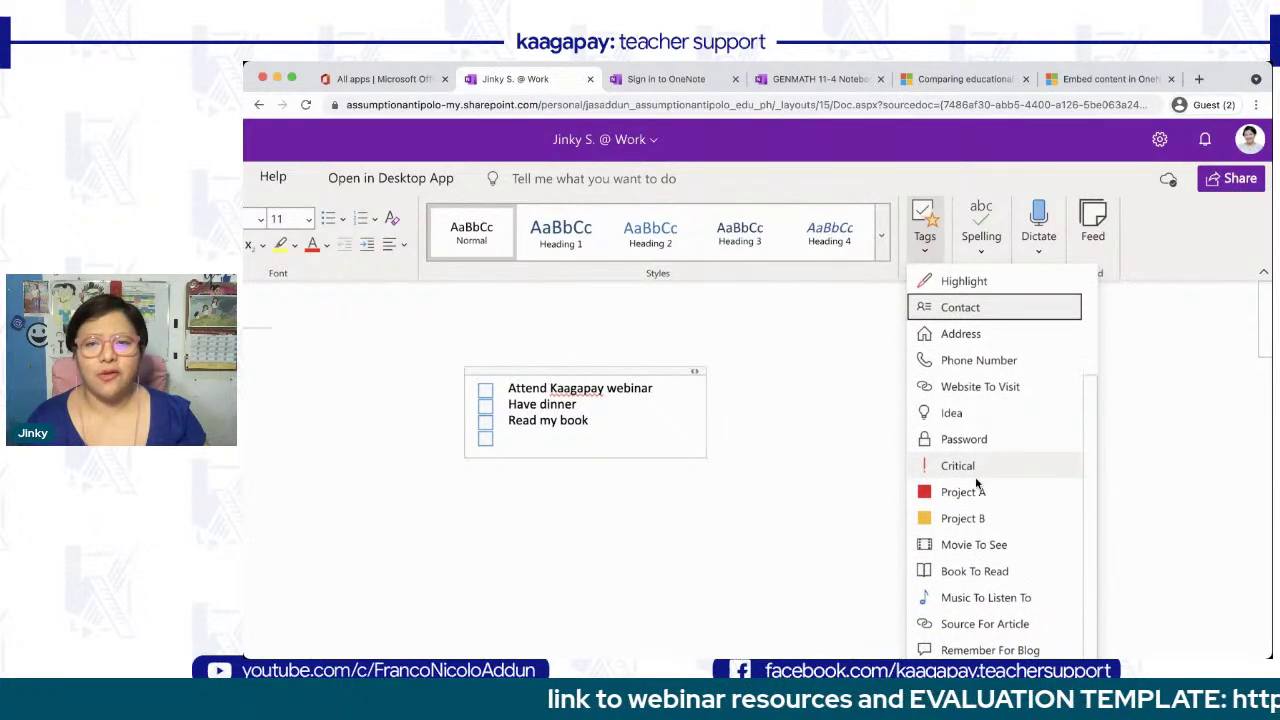
{"action": "scroll", "coordinate": [974, 500], "scroll_direction": "down", "scroll_amount": 2}
{"action": "scroll", "coordinate": [973, 500], "scroll_direction": "down", "scroll_amount": 4}
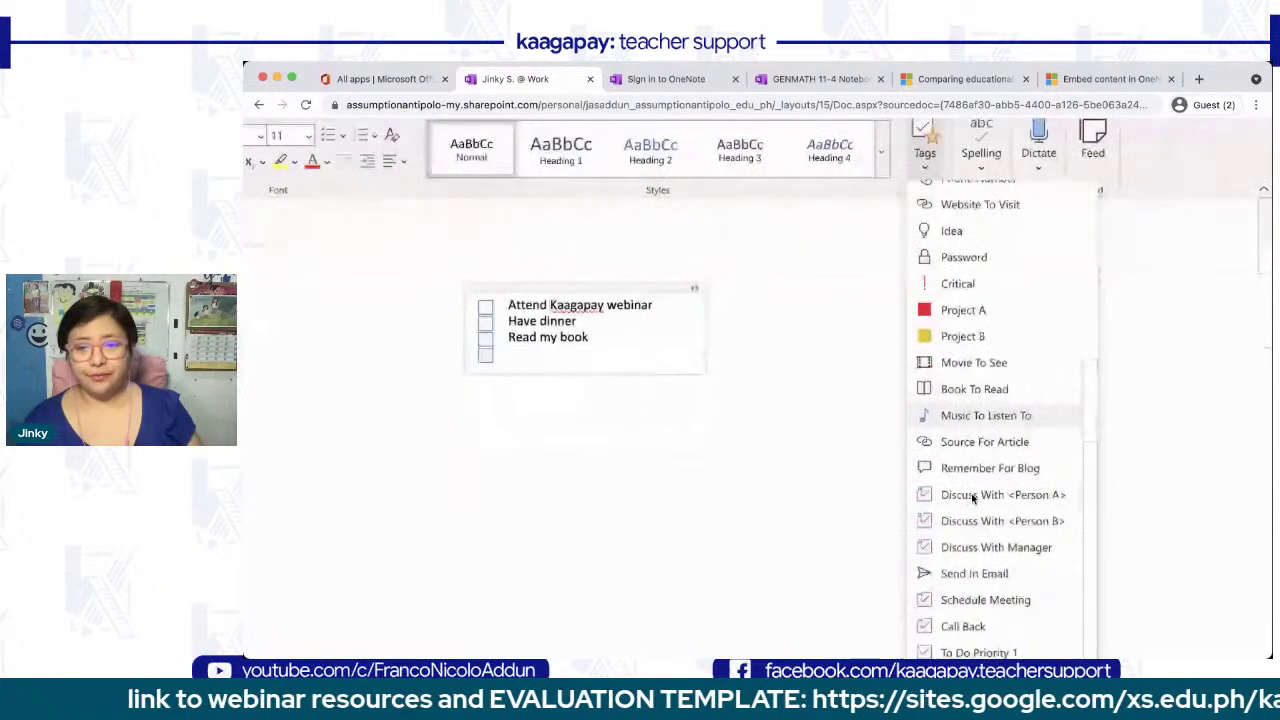
{"action": "scroll", "coordinate": [972, 497], "scroll_direction": "up", "scroll_amount": 6}
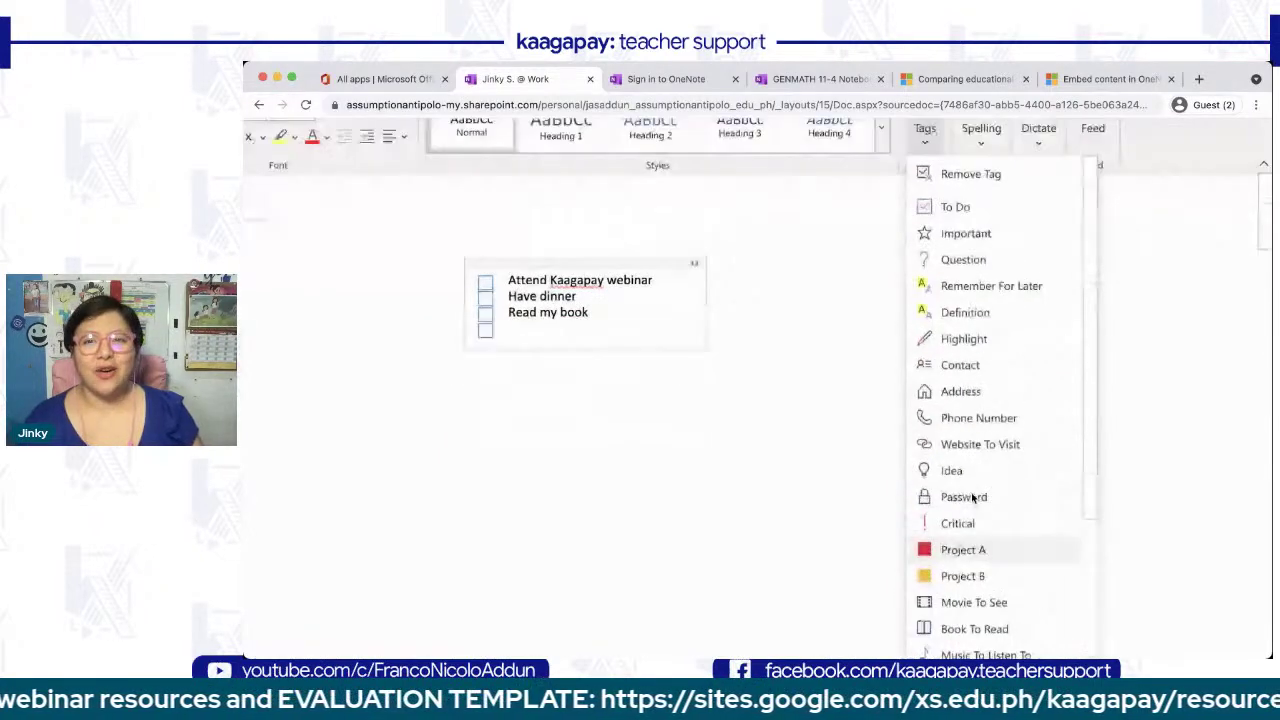
{"action": "left_click", "coordinate": [995, 251]}
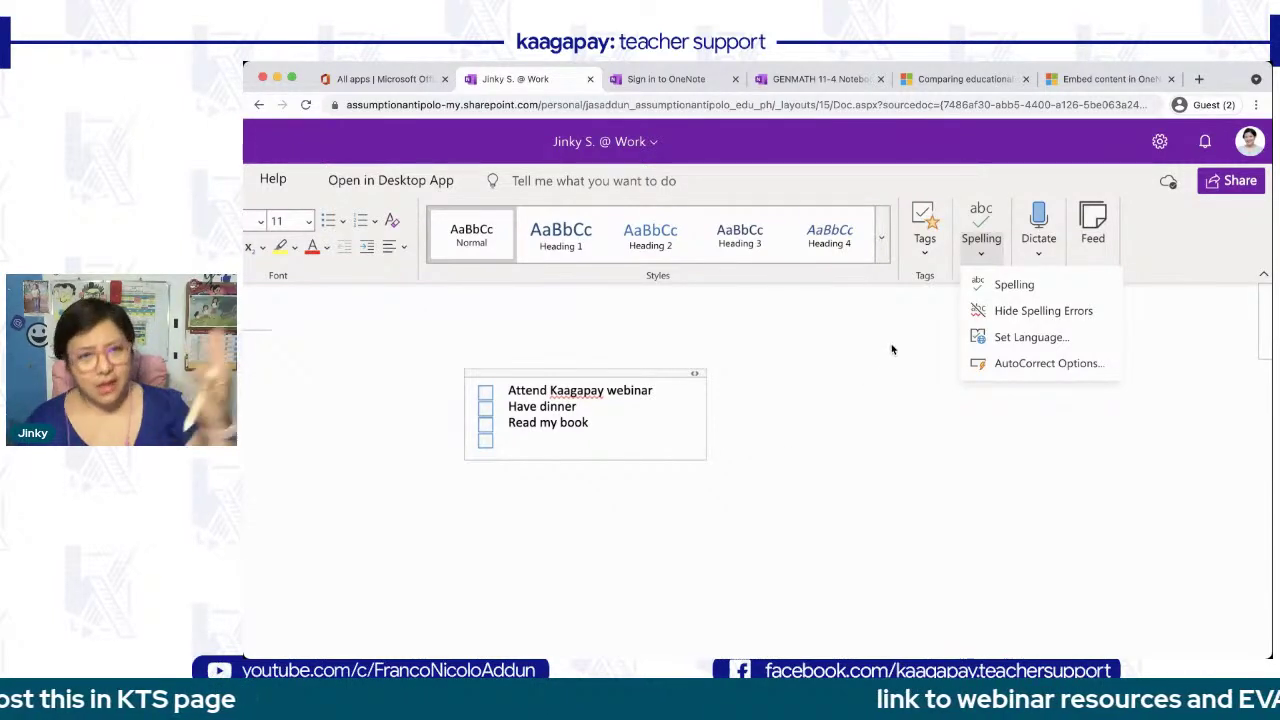
- Move the checklist note up and left, choose a dictation language, and place the cursor below
{"action": "left_click", "coordinate": [674, 372]}
{"action": "left_click_drag", "start_coordinate": [628, 366], "coordinate": [574, 294]}
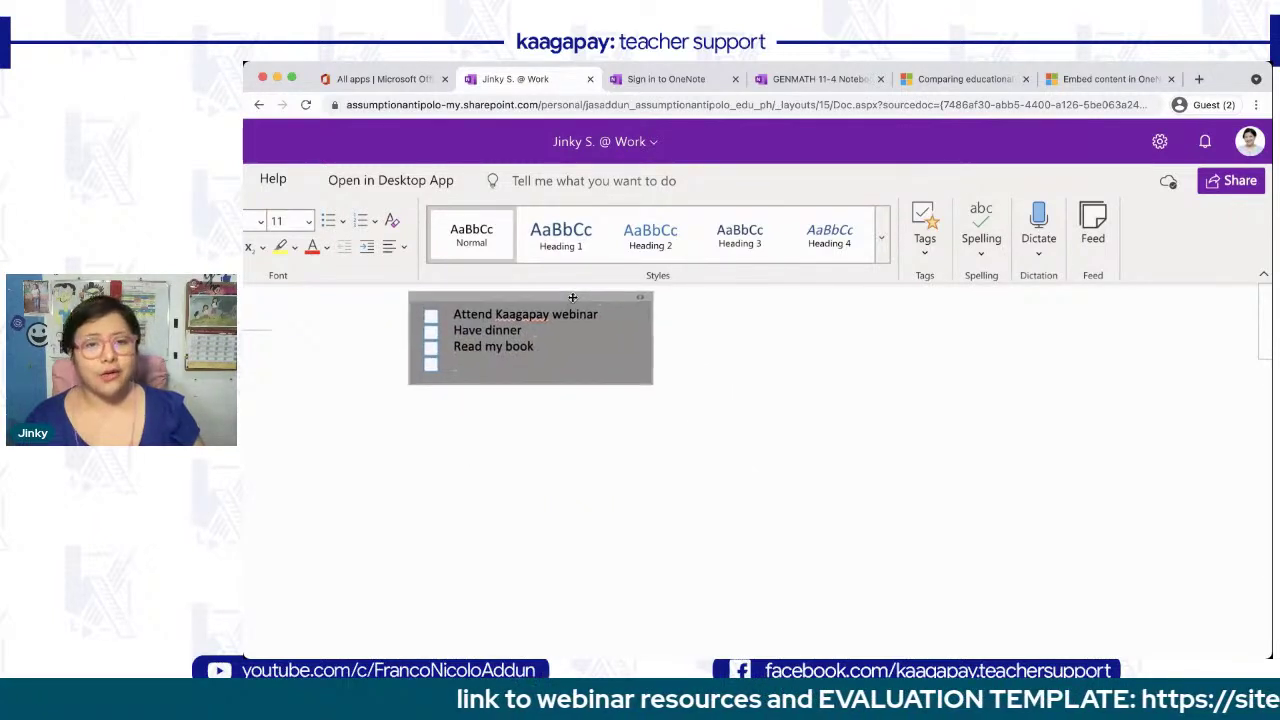
{"action": "left_click", "coordinate": [1050, 238]}
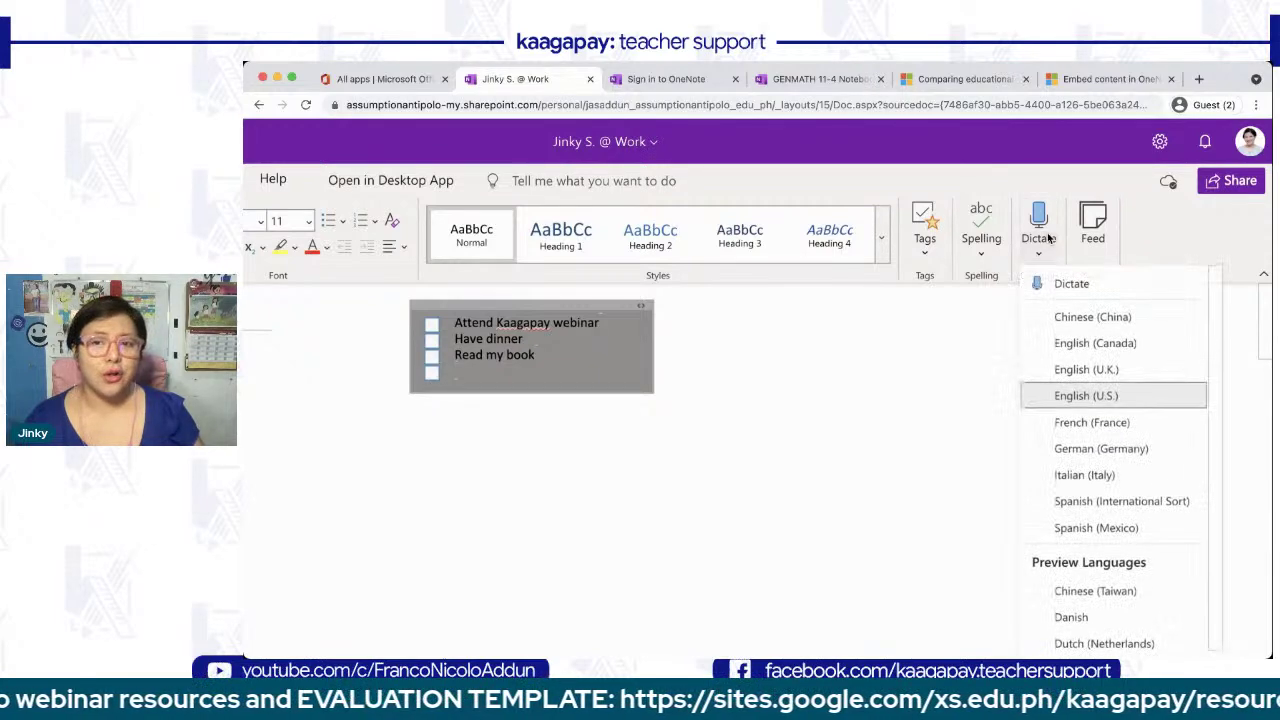
{"action": "left_click", "coordinate": [1064, 406]}
{"action": "left_click", "coordinate": [491, 449]}
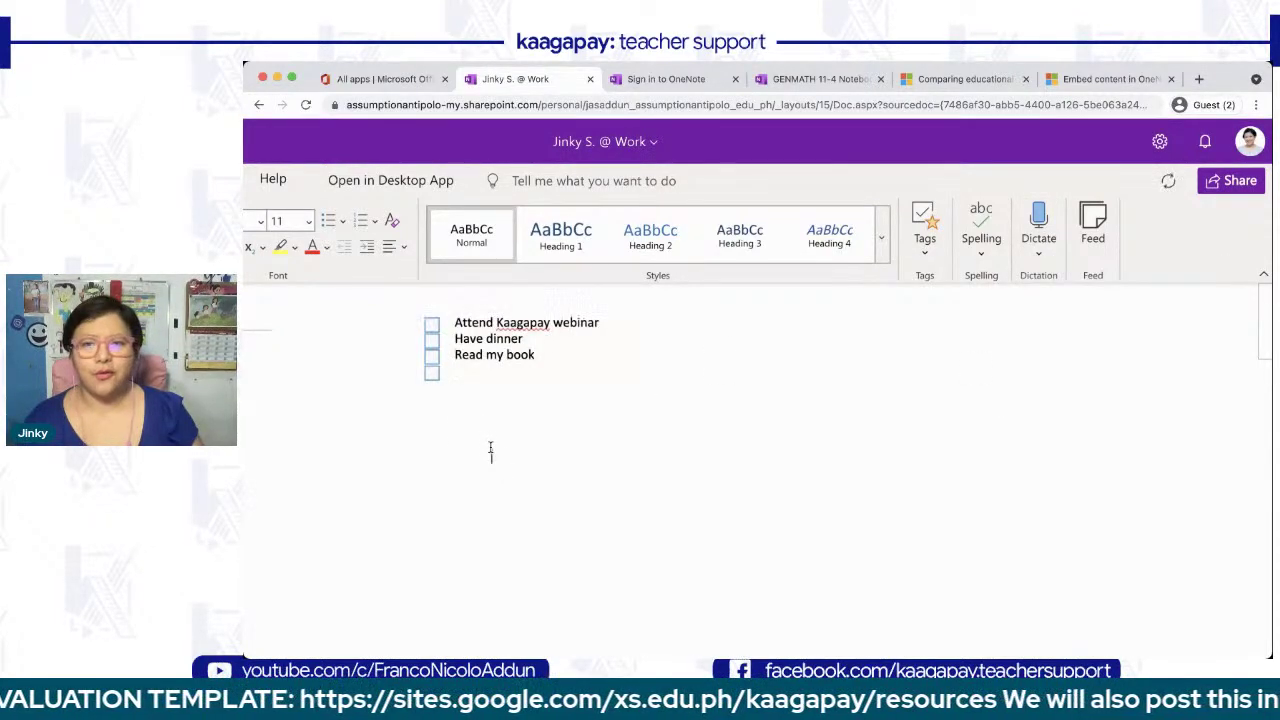
{"action": "left_click", "coordinate": [1039, 256]}
- Dictate a paragraph about the dictate function, review the language list, and nudge the note left
{"action": "left_click", "coordinate": [1037, 283]}
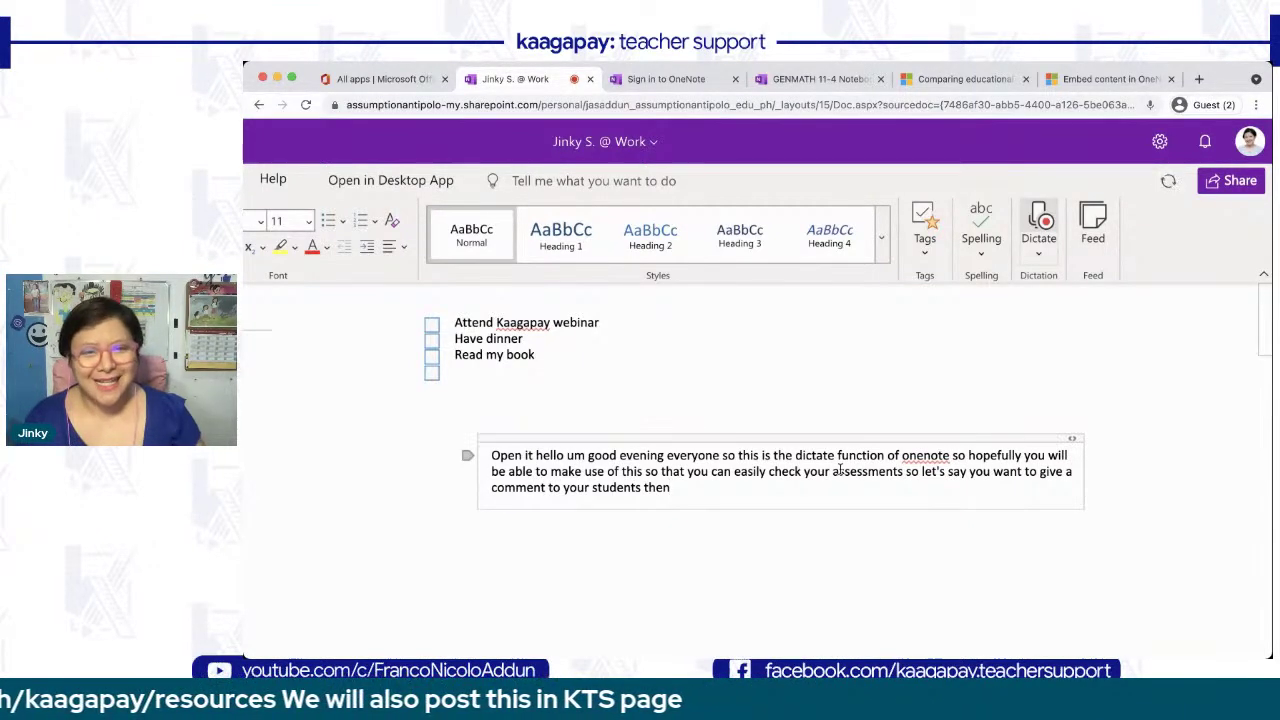
{"action": "left_click", "coordinate": [1050, 230]}
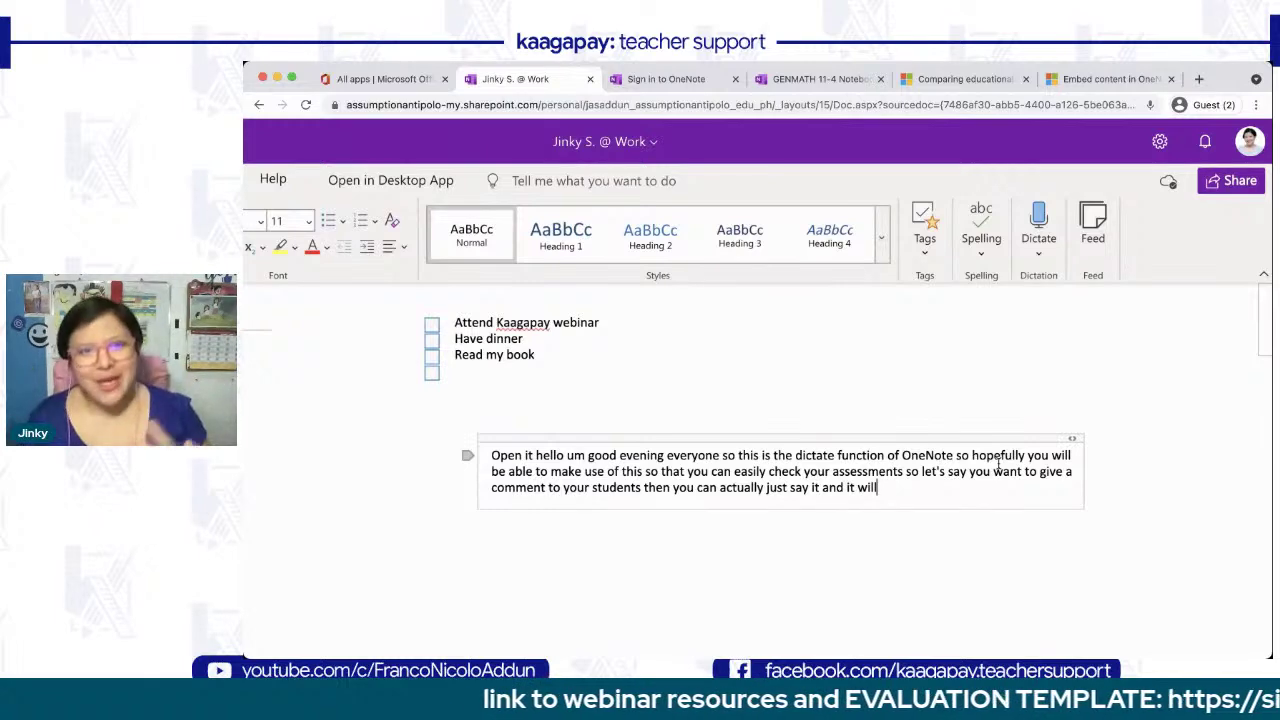
{"action": "left_click", "coordinate": [1040, 258]}
{"action": "scroll", "coordinate": [1077, 462], "scroll_direction": "down", "scroll_amount": 5}
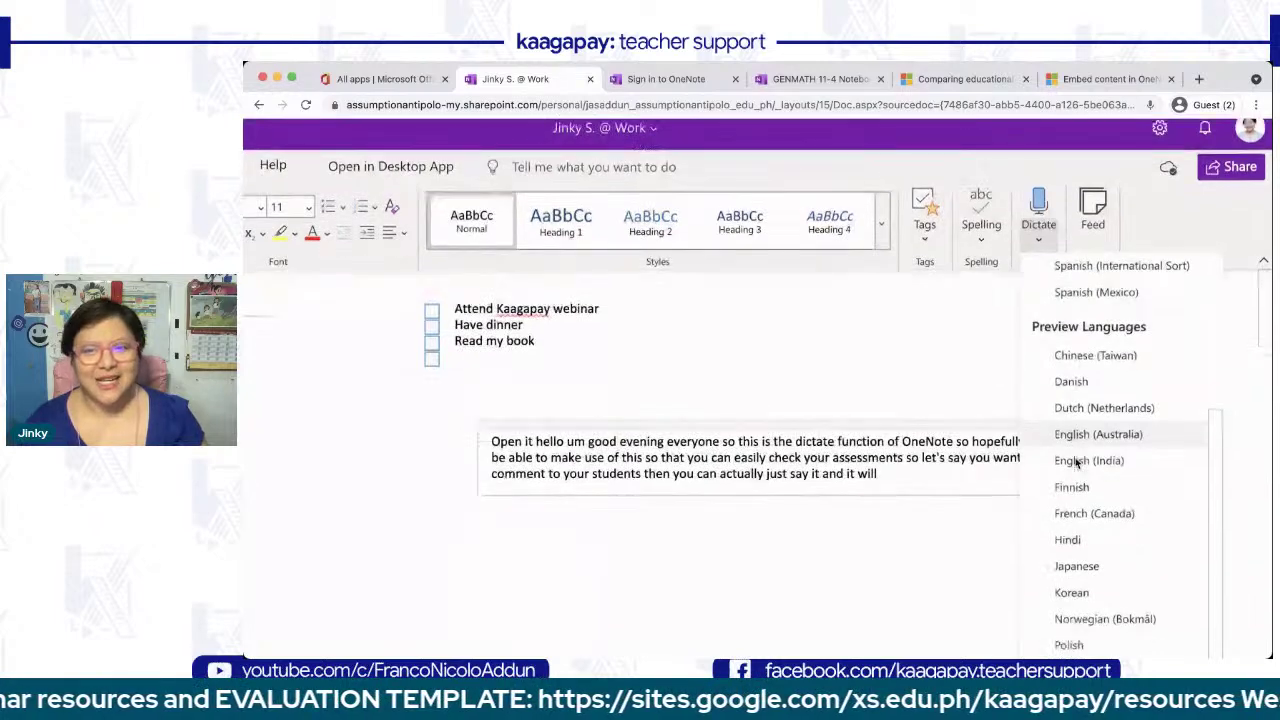
{"action": "scroll", "coordinate": [1077, 462], "scroll_direction": "down", "scroll_amount": 3}
{"action": "scroll", "coordinate": [1077, 462], "scroll_direction": "up", "scroll_amount": 5}
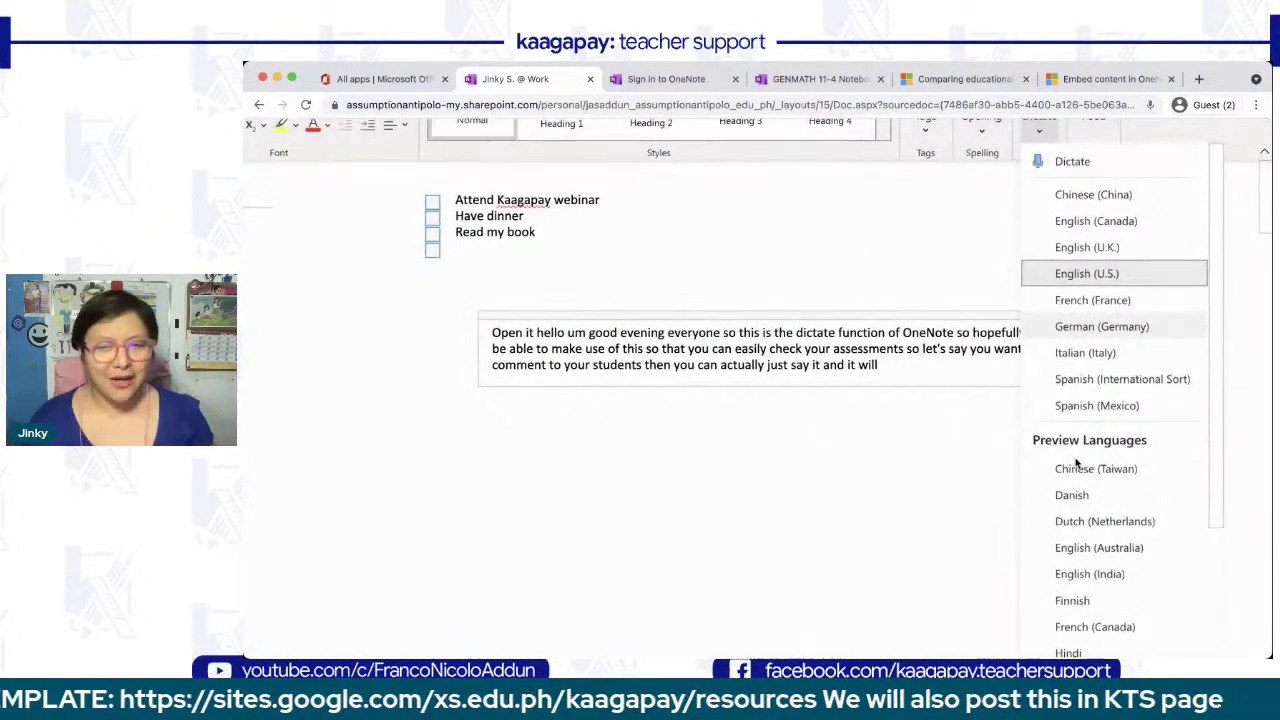
{"action": "scroll", "coordinate": [1077, 462], "scroll_direction": "up", "scroll_amount": 3}
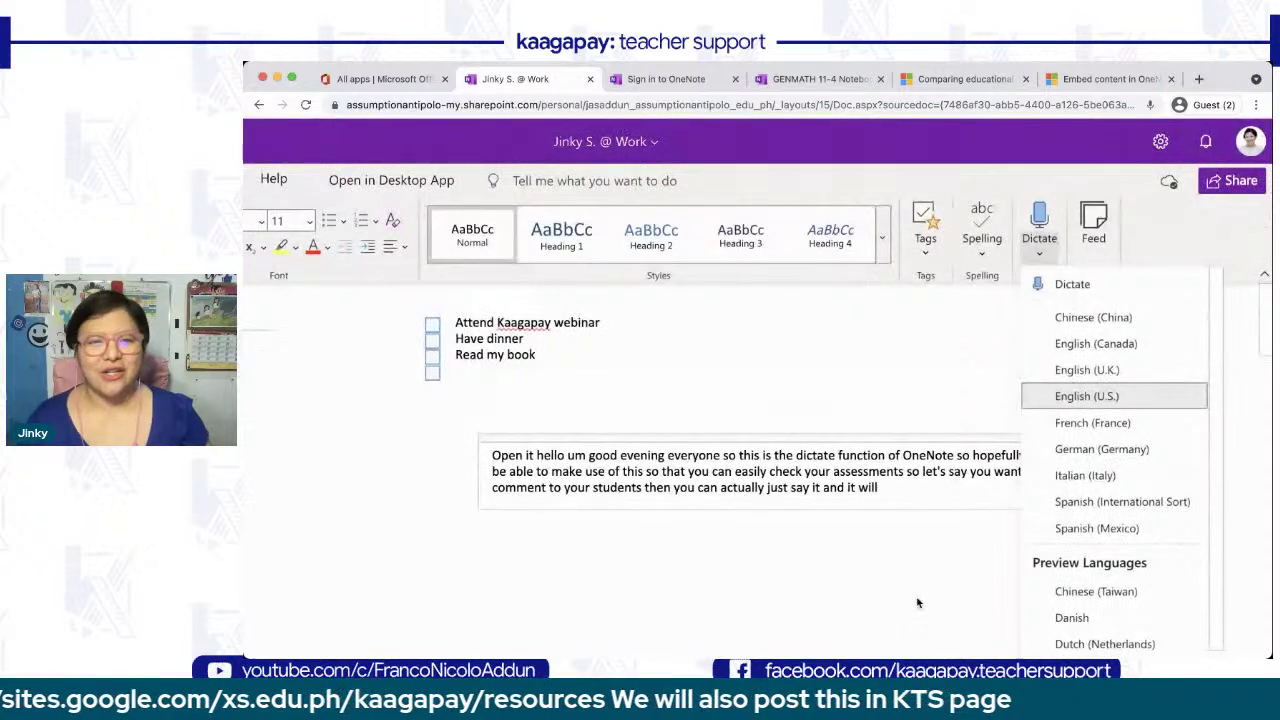
{"action": "left_click", "coordinate": [911, 593]}
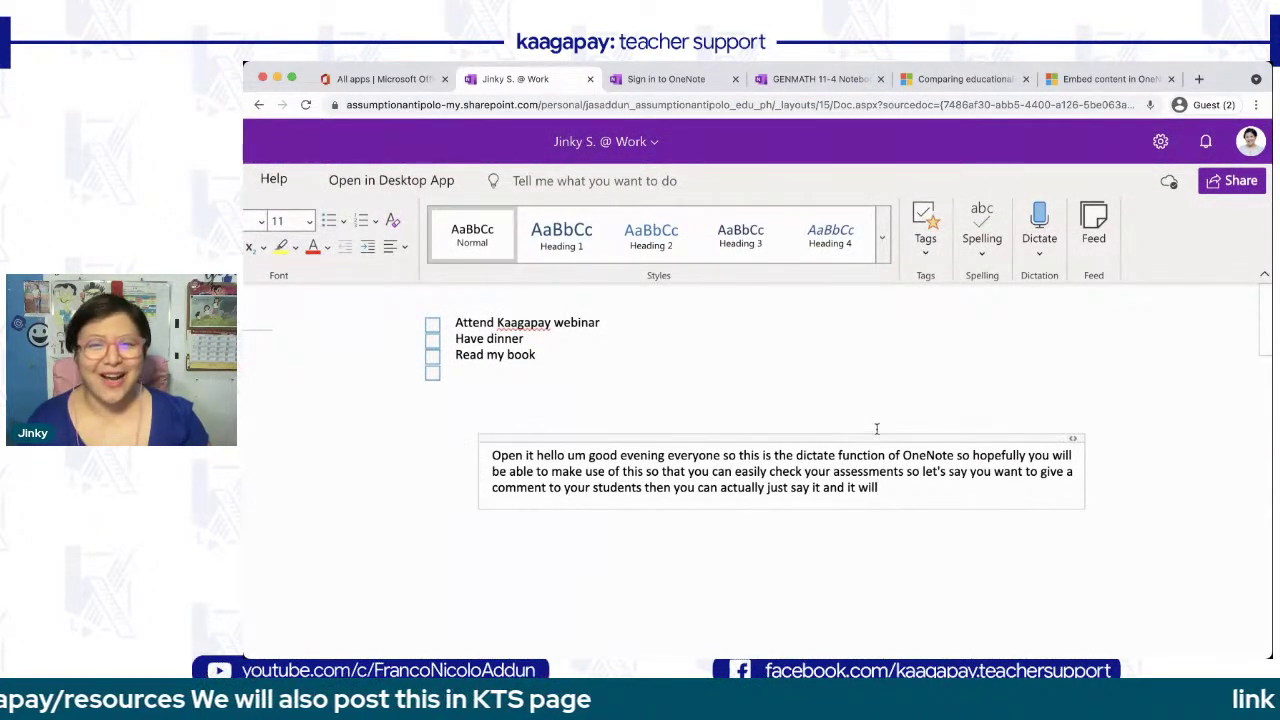
{"action": "left_click_drag", "start_coordinate": [863, 436], "coordinate": [832, 430]}
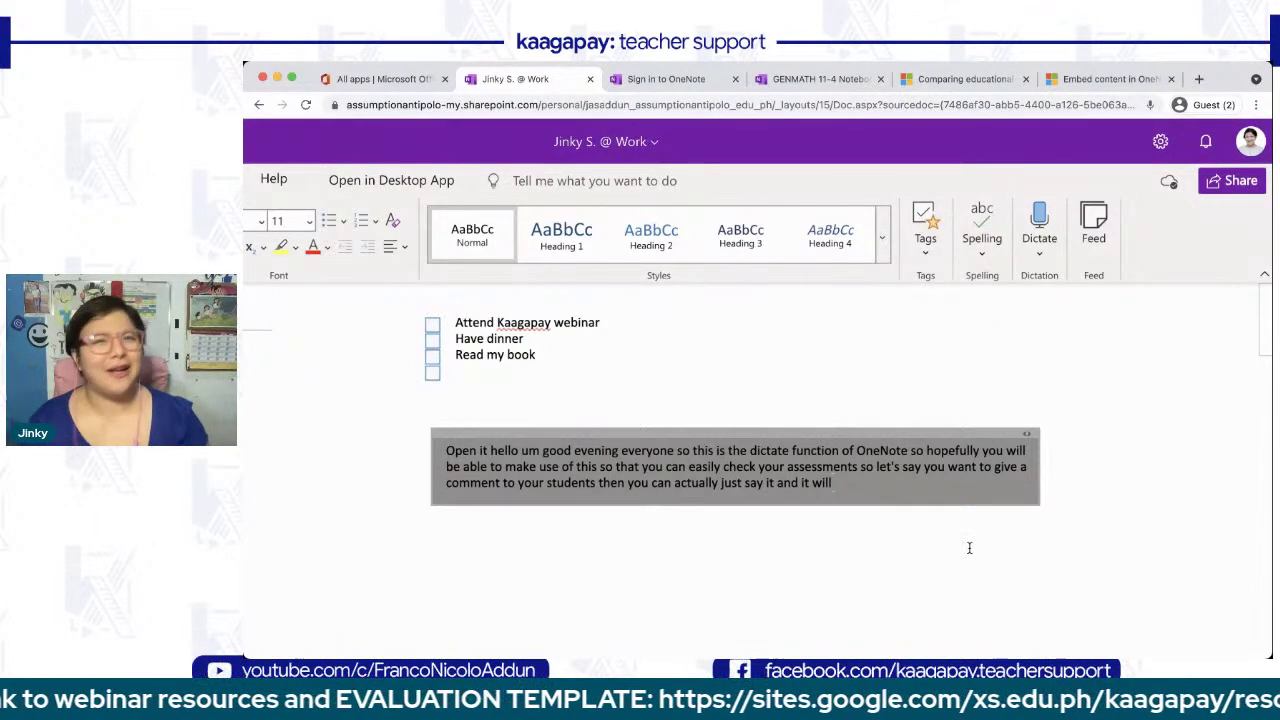
{"action": "left_click", "coordinate": [1096, 232]}
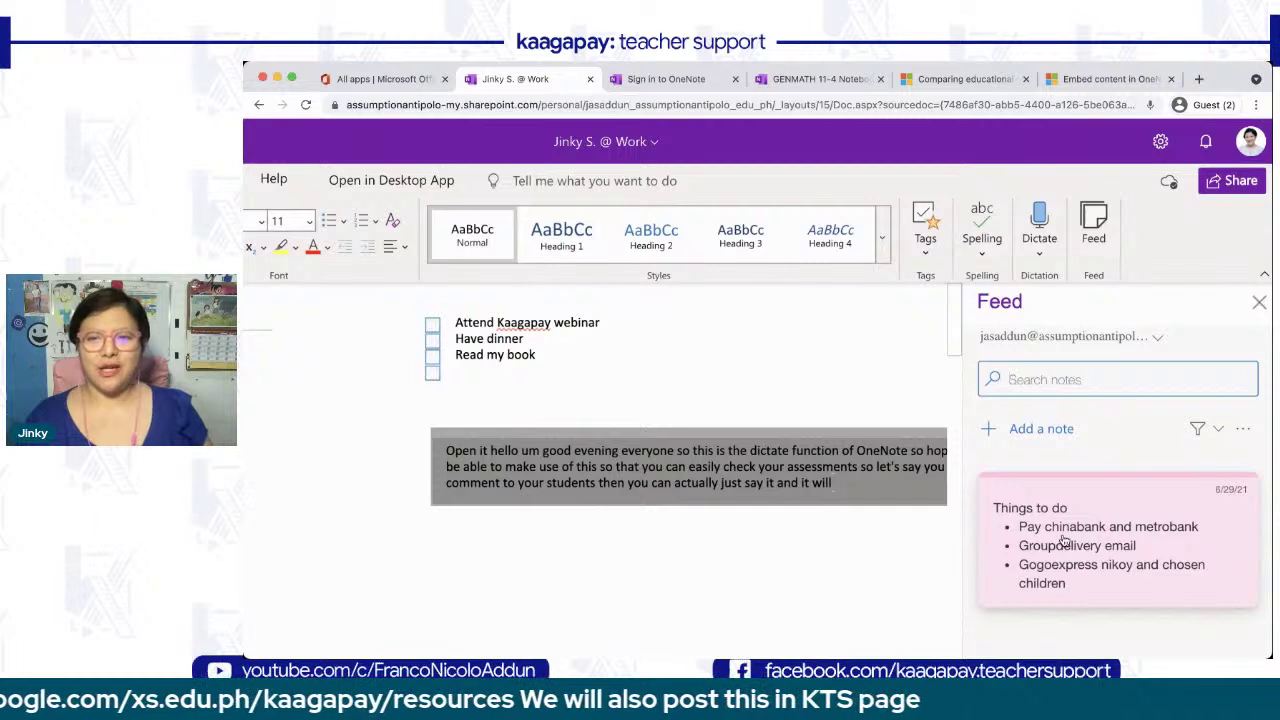
{"action": "scroll", "coordinate": [1064, 541], "scroll_direction": "down", "scroll_amount": 1}
{"action": "scroll", "coordinate": [1064, 541], "scroll_direction": "up", "scroll_amount": 1}
{"action": "scroll", "coordinate": [1064, 541], "scroll_direction": "down", "scroll_amount": 1}
{"action": "scroll", "coordinate": [1064, 541], "scroll_direction": "down", "scroll_amount": 3}
{"action": "scroll", "coordinate": [1064, 541], "scroll_direction": "down", "scroll_amount": 5}
{"action": "scroll", "coordinate": [1064, 541], "scroll_direction": "down", "scroll_amount": 1}
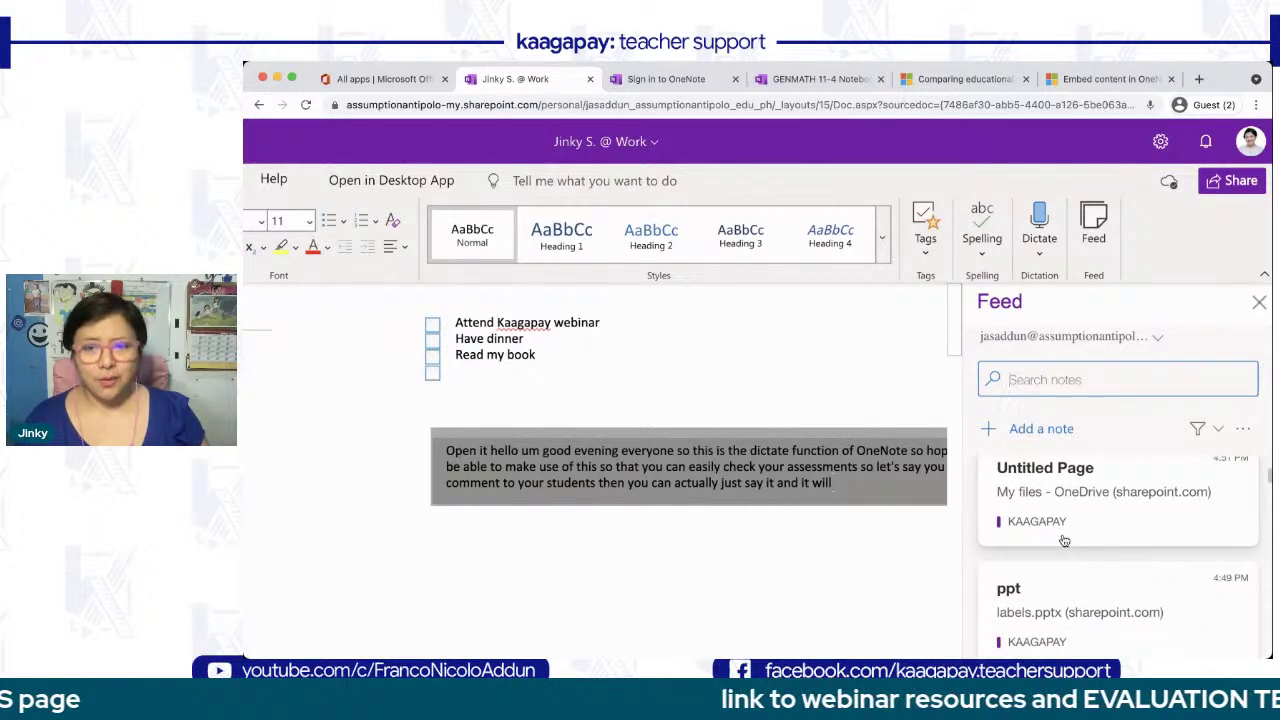
{"action": "scroll", "coordinate": [1064, 541], "scroll_direction": "down", "scroll_amount": 6}
{"action": "scroll", "coordinate": [1064, 541], "scroll_direction": "down", "scroll_amount": 6}
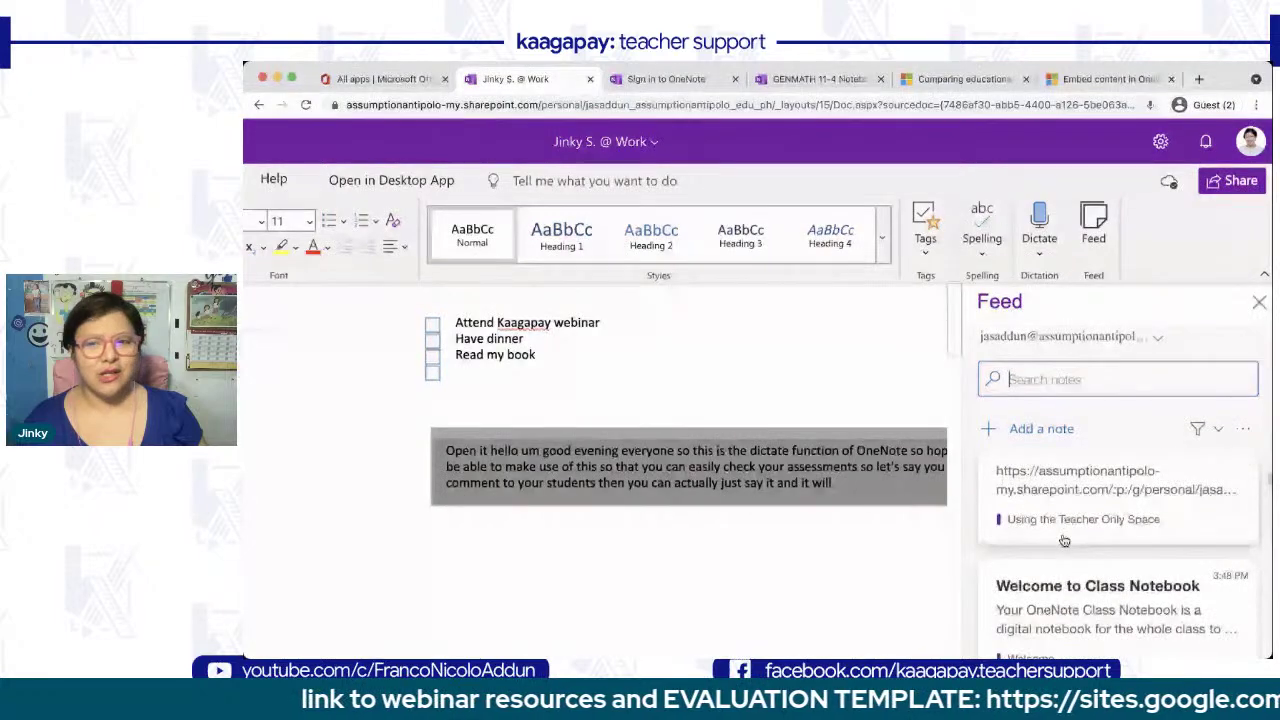
{"action": "scroll", "coordinate": [1064, 541], "scroll_direction": "down", "scroll_amount": 6}
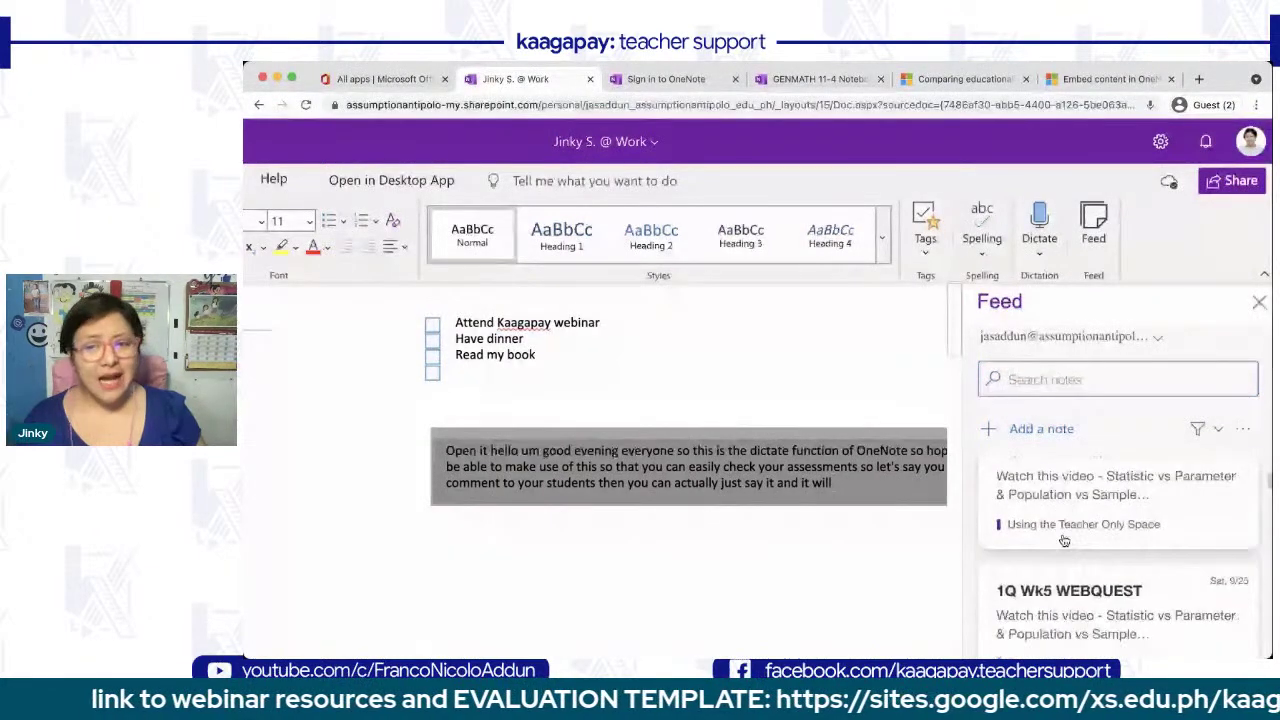
{"action": "scroll", "coordinate": [1064, 541], "scroll_direction": "down", "scroll_amount": 5}
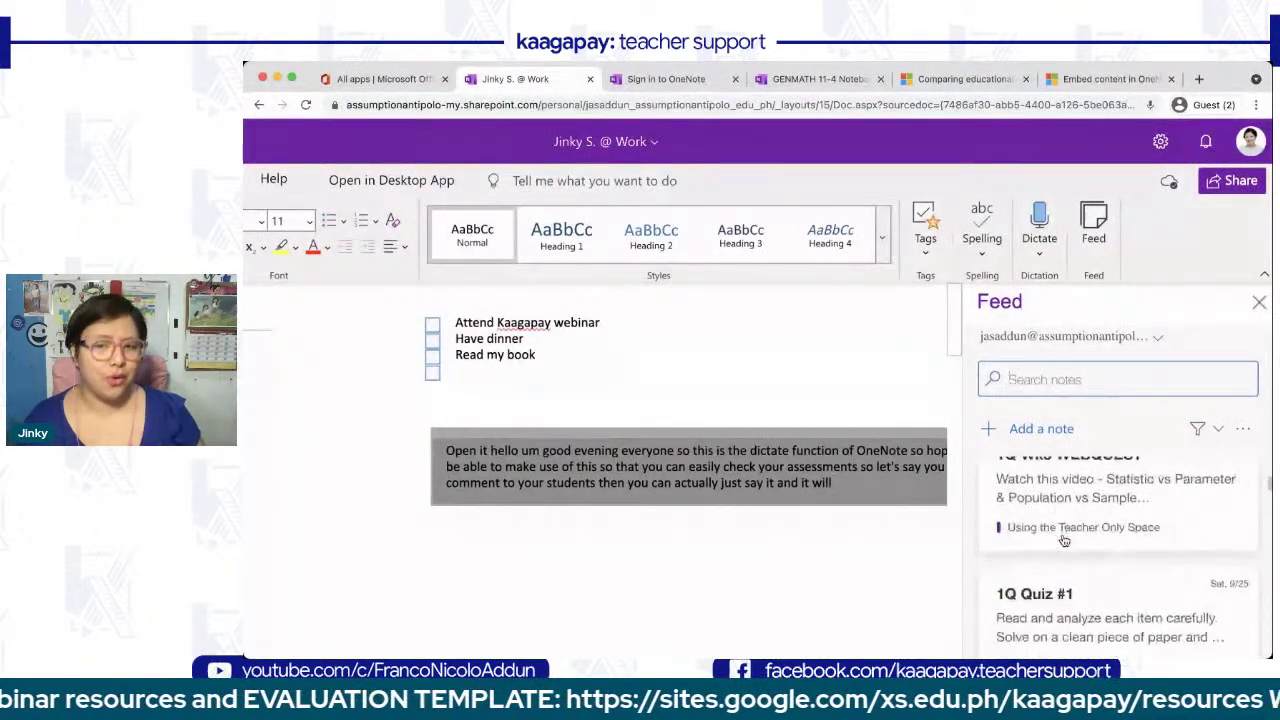
{"action": "scroll", "coordinate": [1064, 541], "scroll_direction": "up", "scroll_amount": 15}
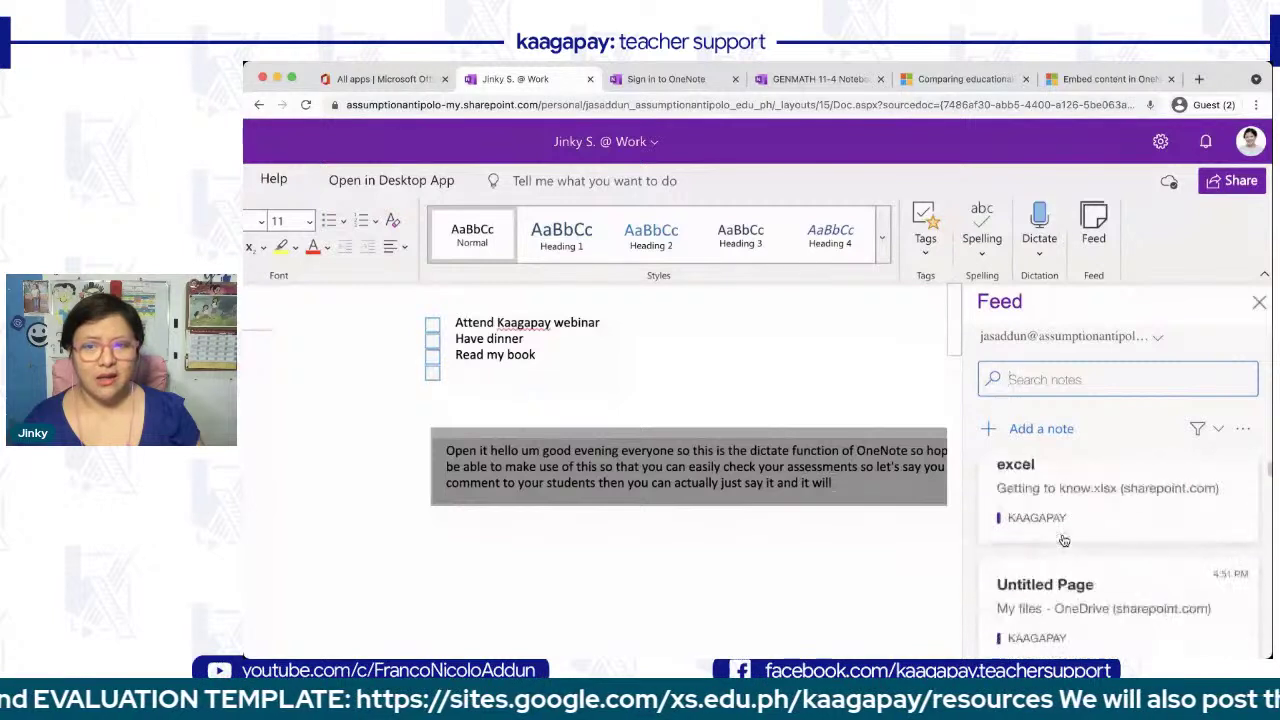
{"action": "left_click", "coordinate": [1156, 337]}
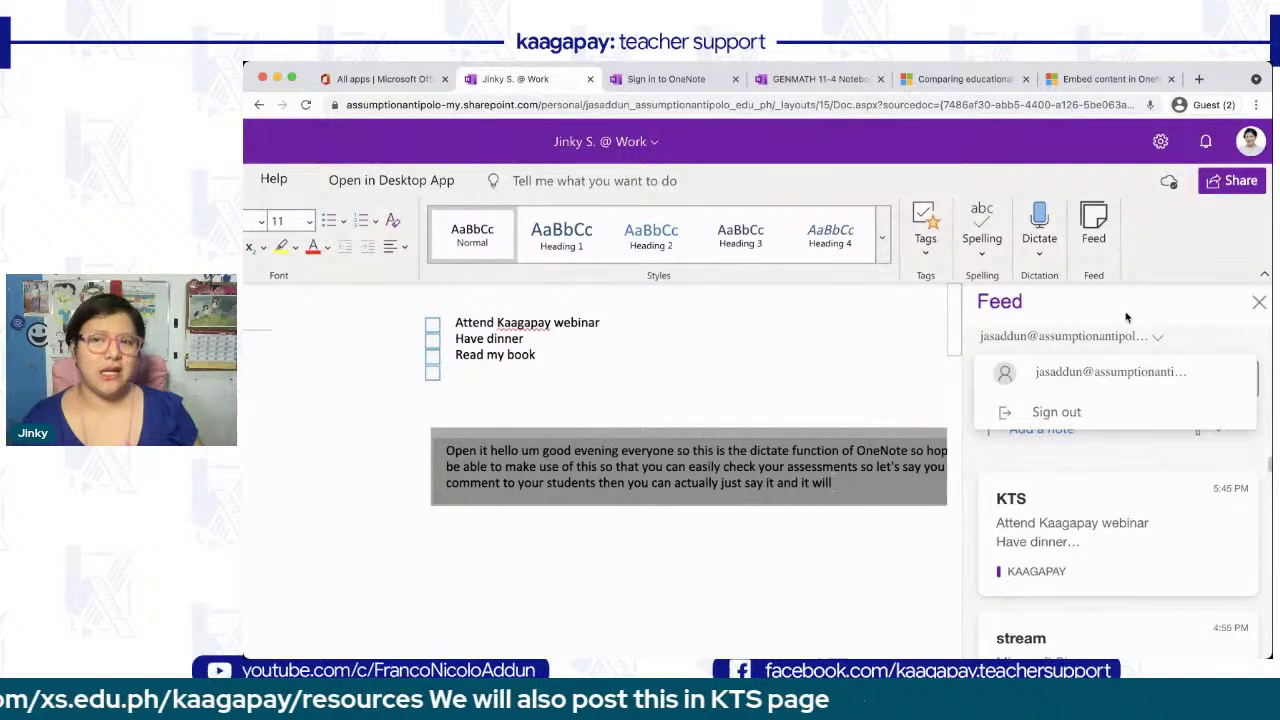
{"action": "left_click", "coordinate": [1259, 303]}
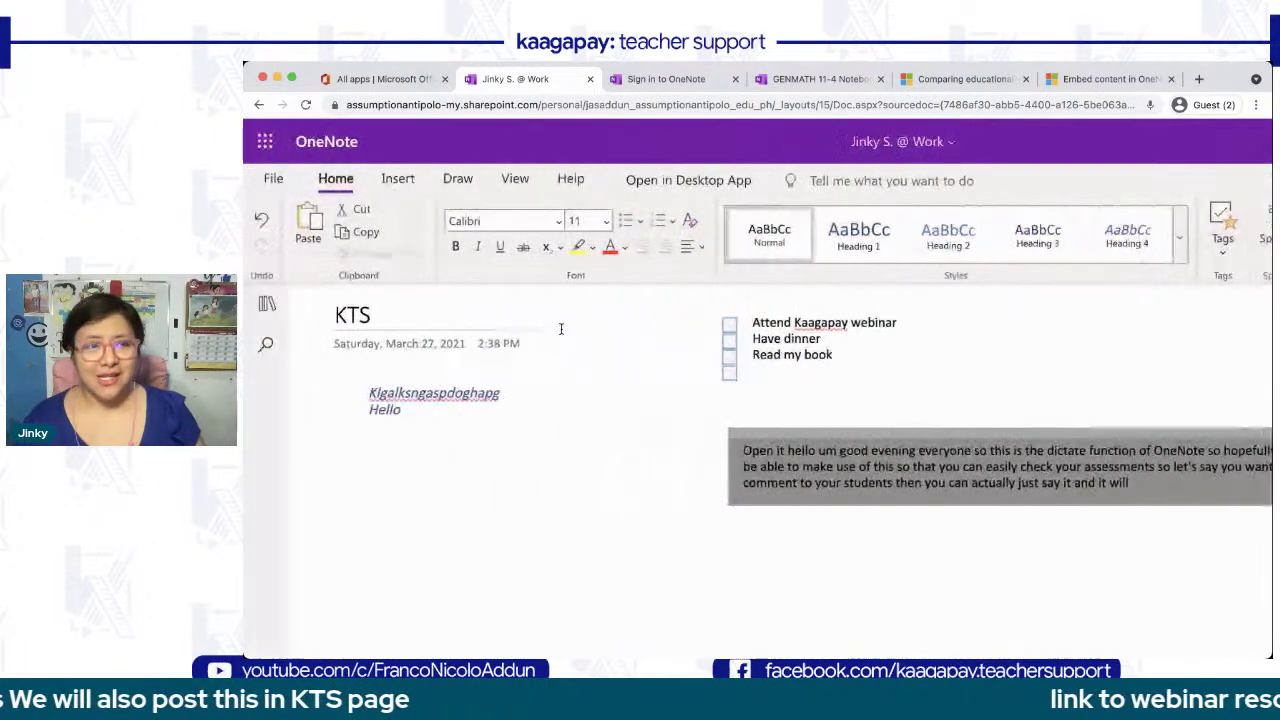
- Show the Insert commands and expand the notebook's sections and pages pane
{"action": "left_click", "coordinate": [398, 180]}
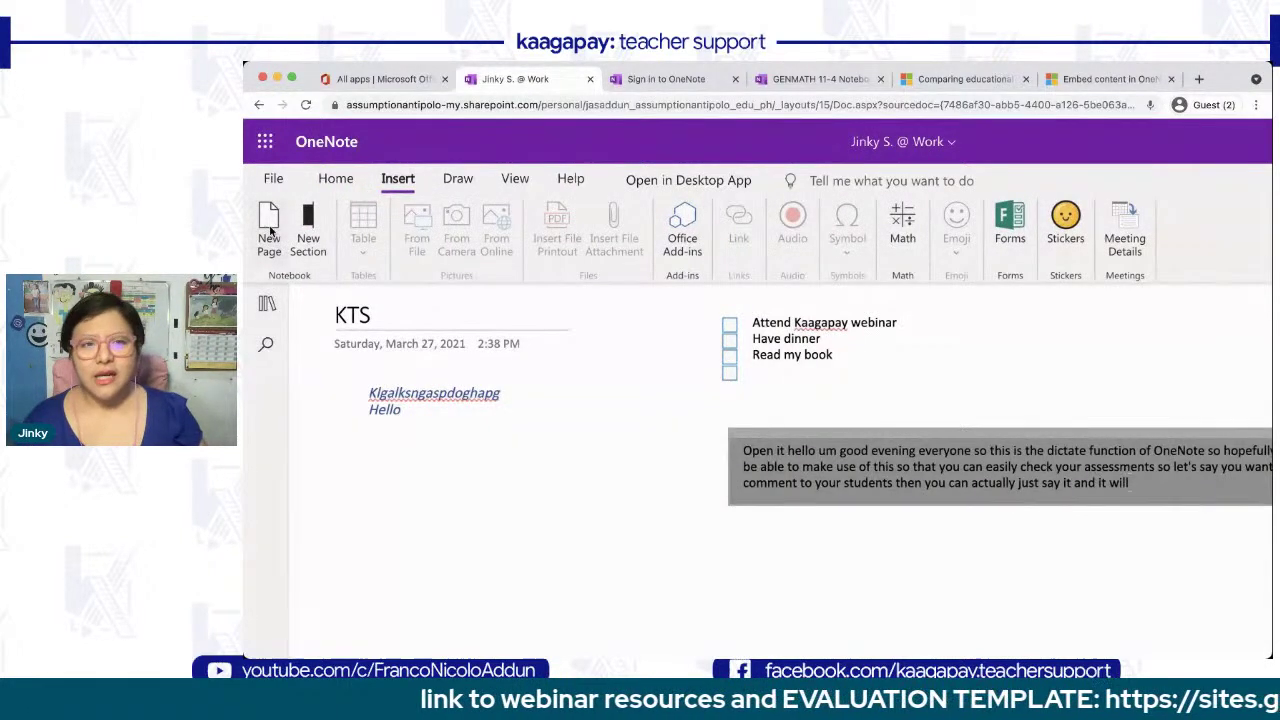
{"action": "left_click", "coordinate": [267, 303]}
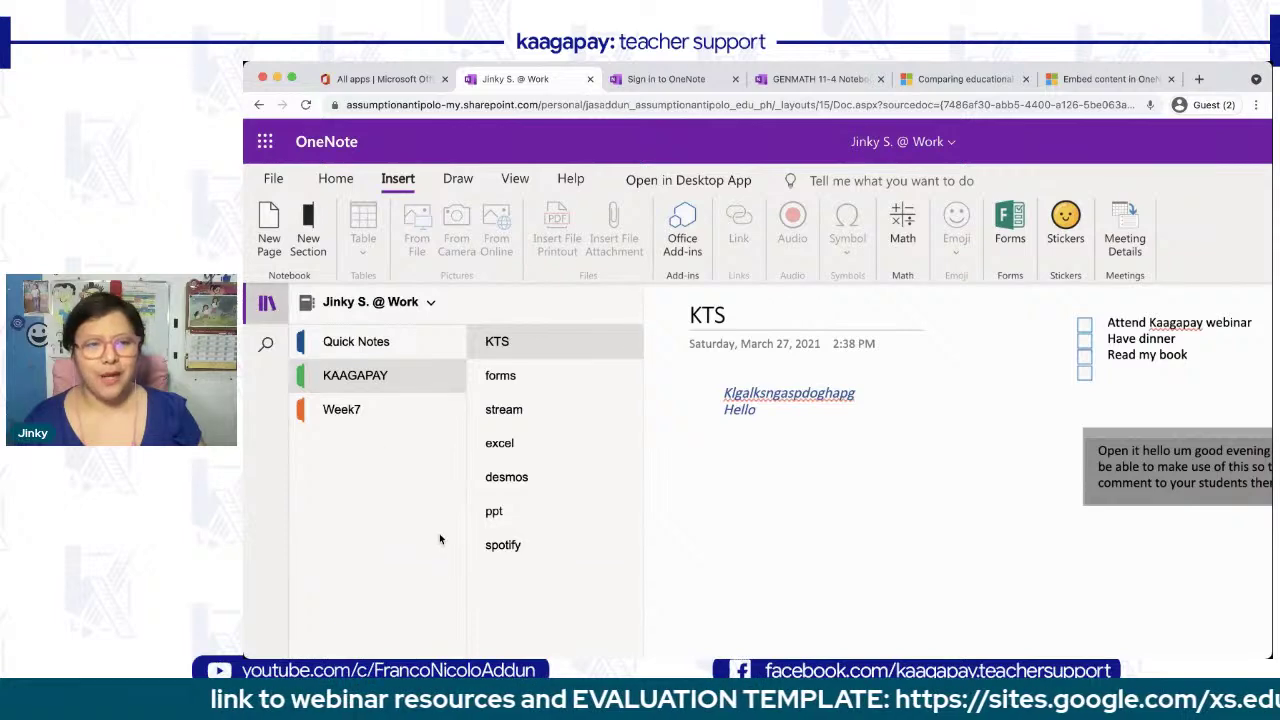
{"action": "scroll", "coordinate": [441, 539], "scroll_direction": "down", "scroll_amount": 1}
{"action": "scroll", "coordinate": [441, 539], "scroll_direction": "down", "scroll_amount": 3}
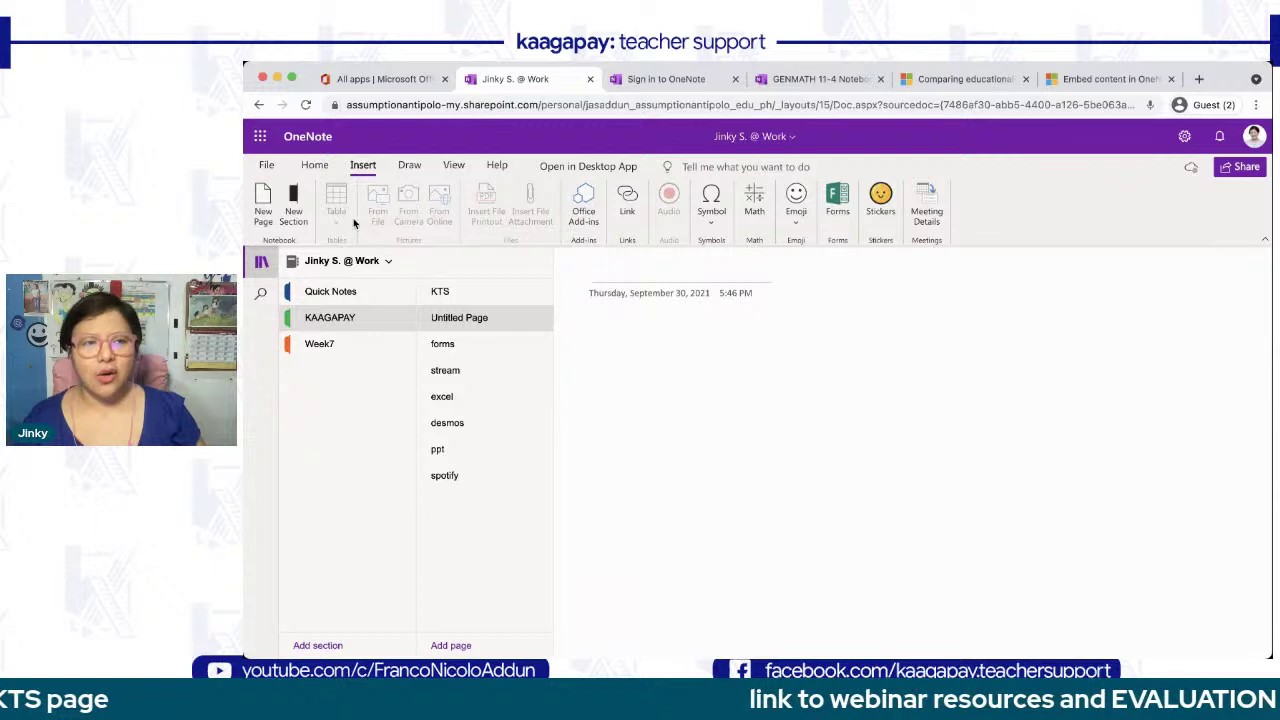
- Create a section named 'One note walkthrough', then reopen the KAAGAPAY section
{"action": "left_click", "coordinate": [293, 195]}
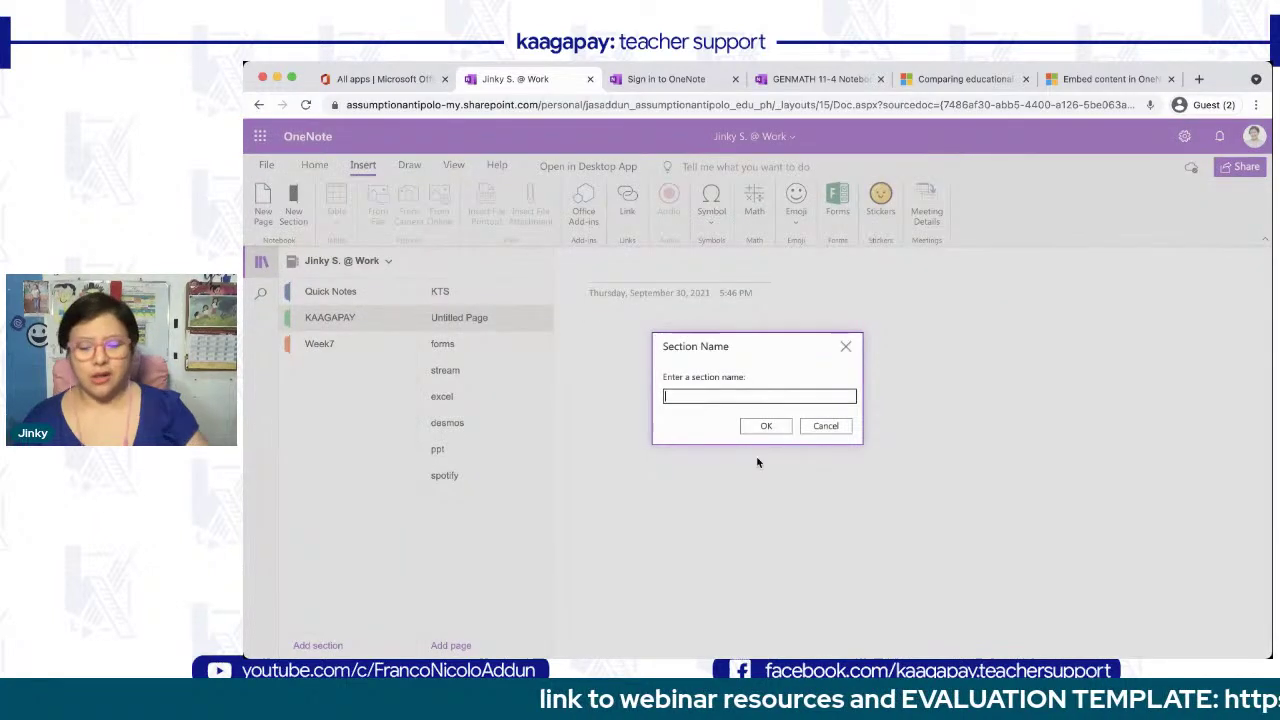
{"action": "type", "text": "One note walk"}
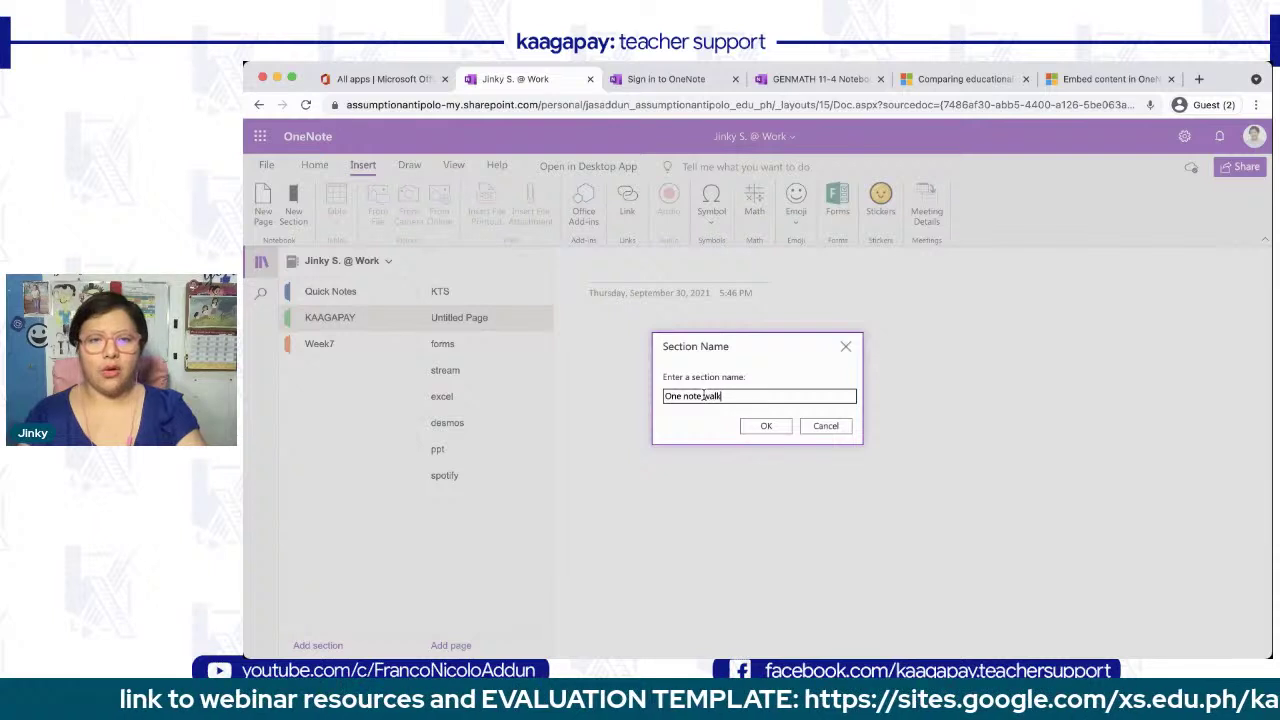
{"action": "type", "text": "through"}
{"action": "left_click", "coordinate": [766, 426]}
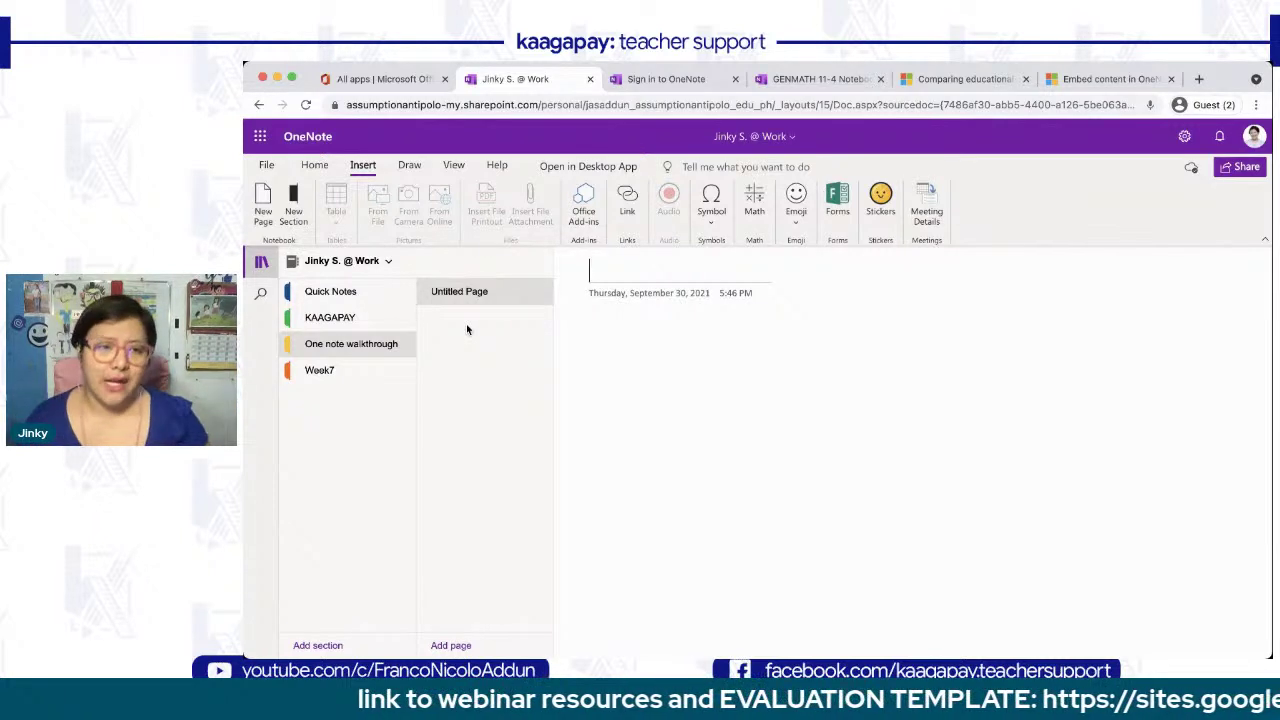
{"action": "left_click", "coordinate": [335, 320]}
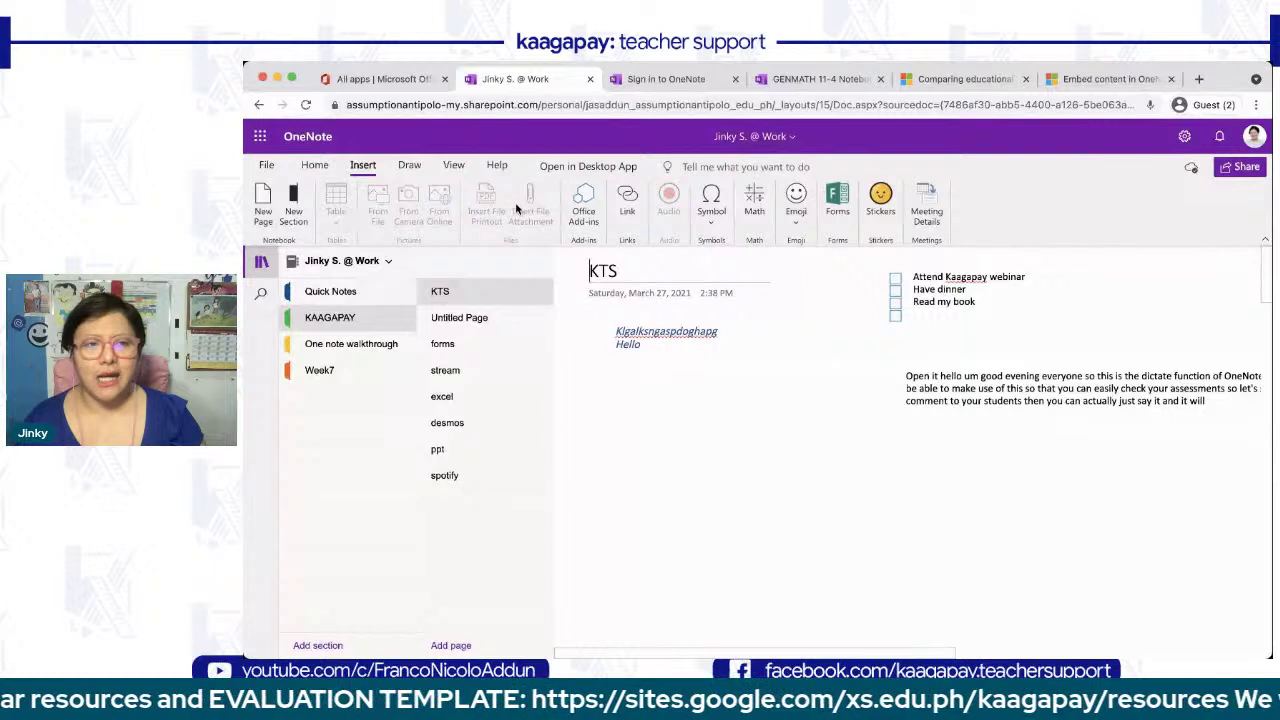
- Title the Untitled Page 'Trial inserts page' with the pane collapsed; glance at table options
{"action": "left_click", "coordinate": [475, 320]}
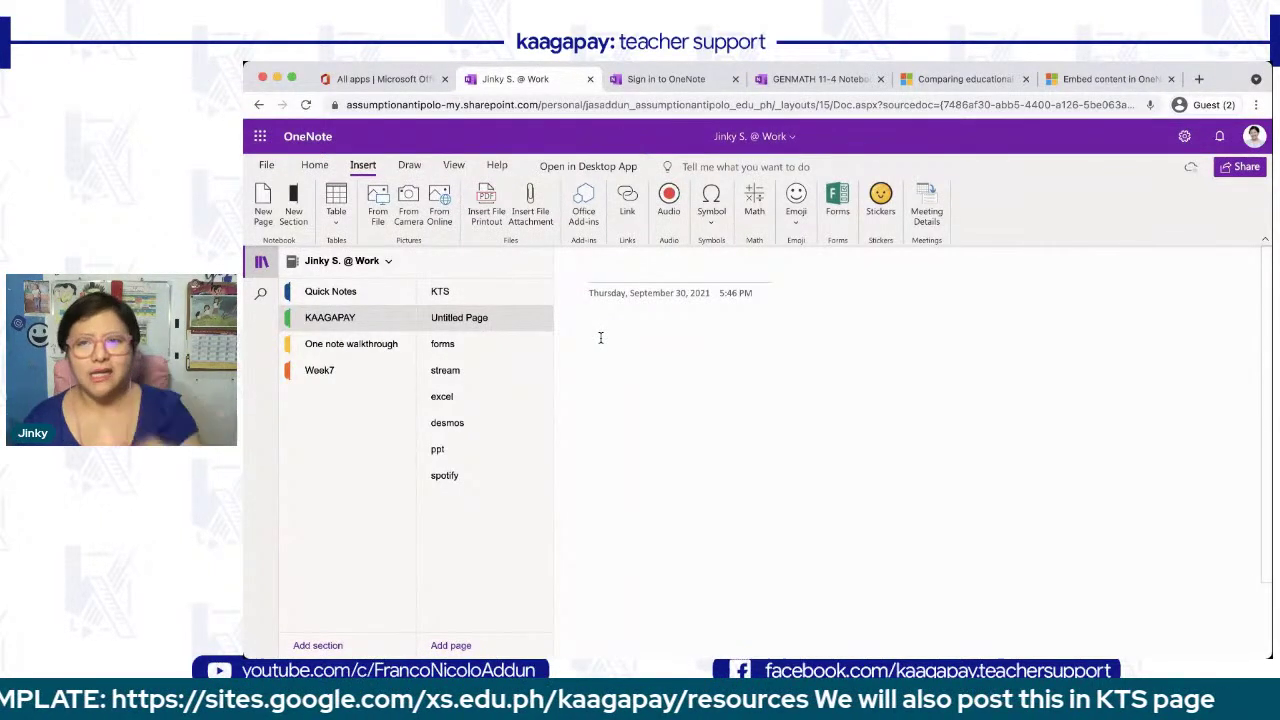
{"action": "left_click", "coordinate": [261, 262]}
{"action": "left_click", "coordinate": [358, 261]}
{"action": "type", "text": "Trial inserts page"}
{"action": "left_click", "coordinate": [346, 330]}
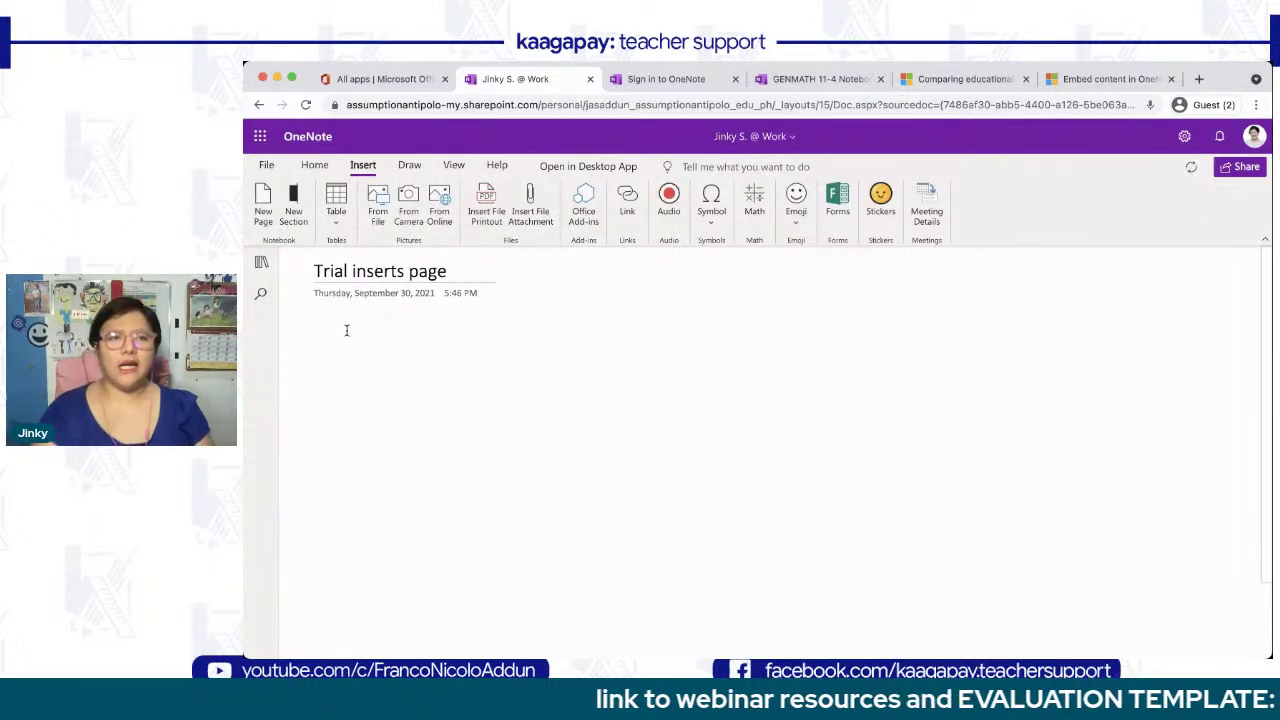
{"action": "left_click", "coordinate": [336, 203]}
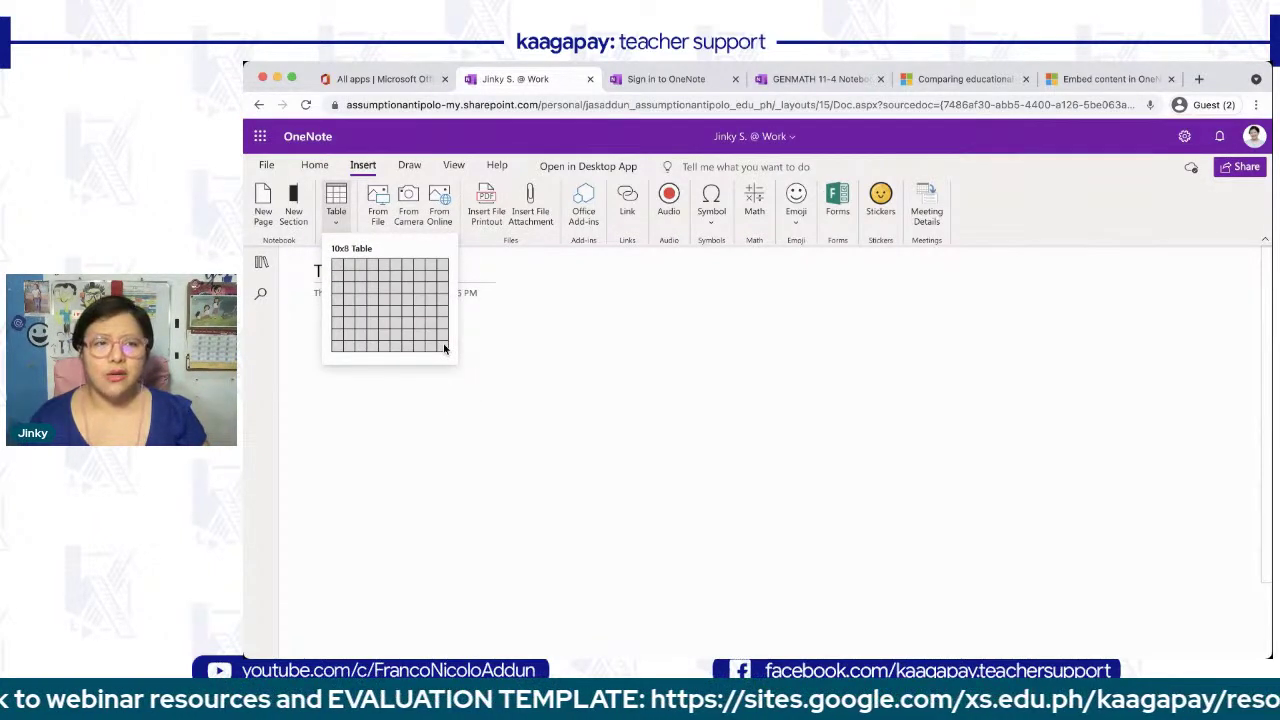
{"action": "left_click", "coordinate": [478, 353]}
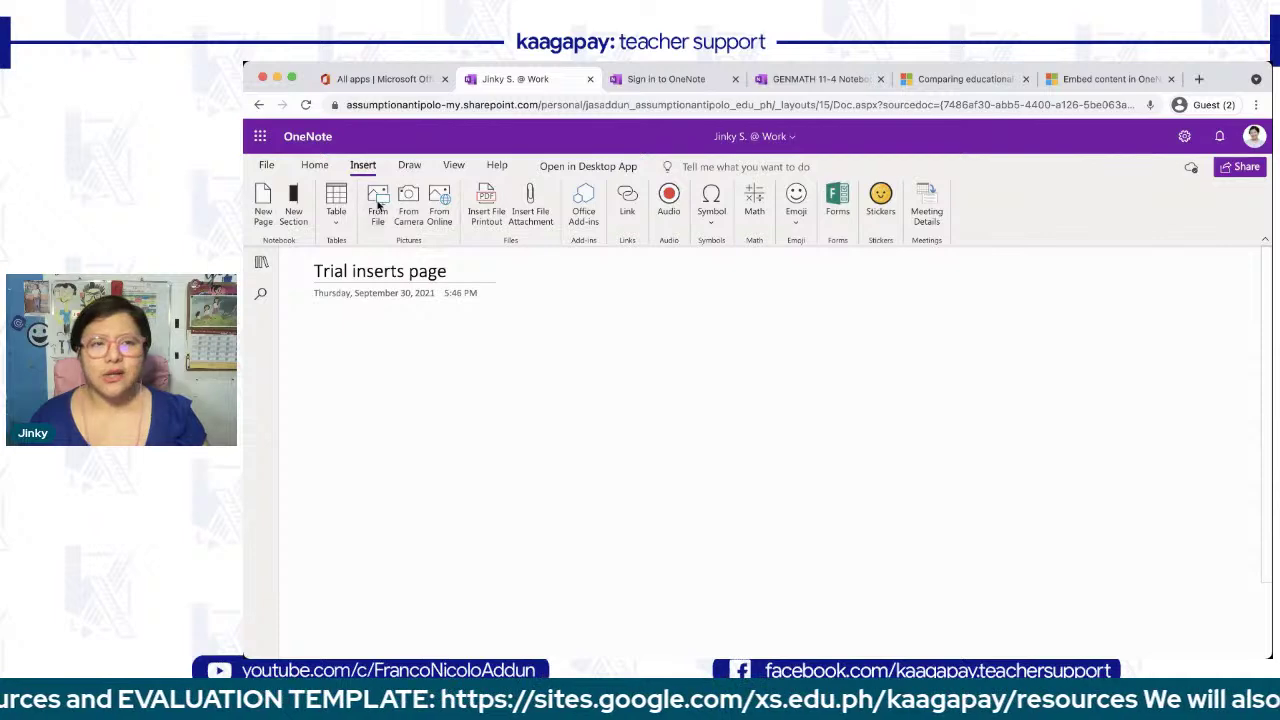
- Insert the picture NGCCoins.jpeg from file below the page title
{"action": "left_click", "coordinate": [379, 205]}
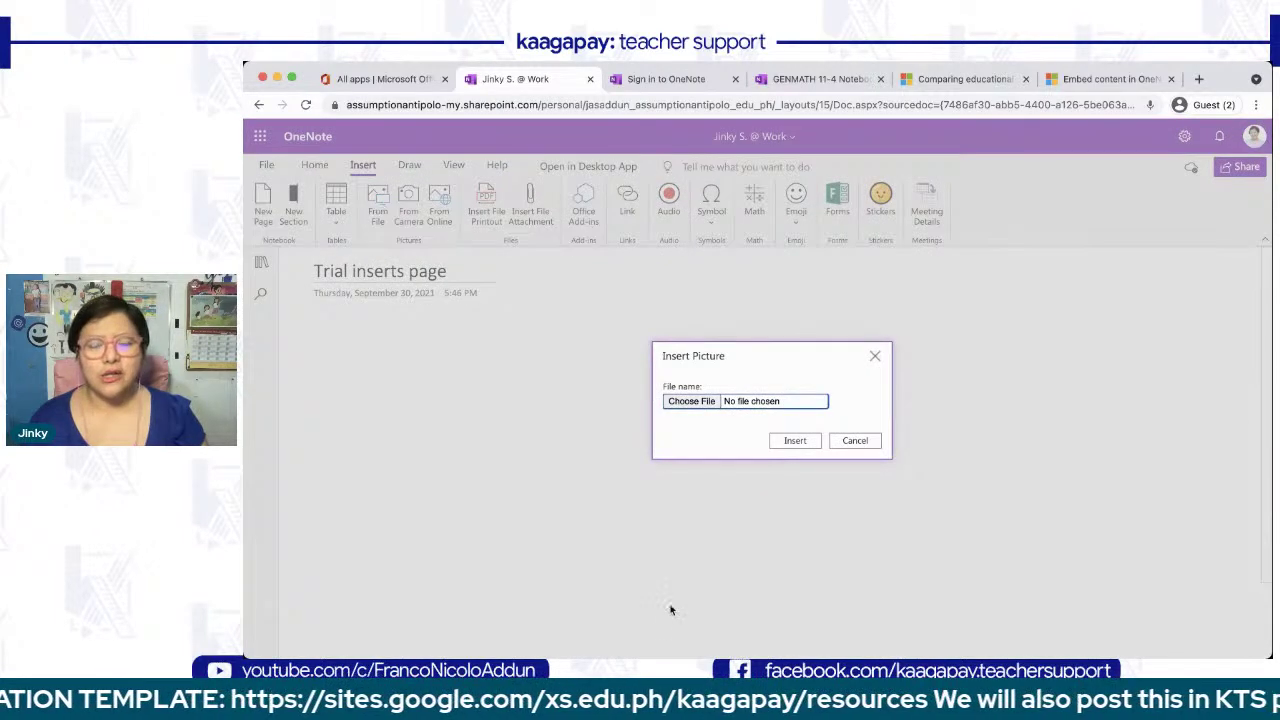
{"action": "left_click", "coordinate": [699, 402]}
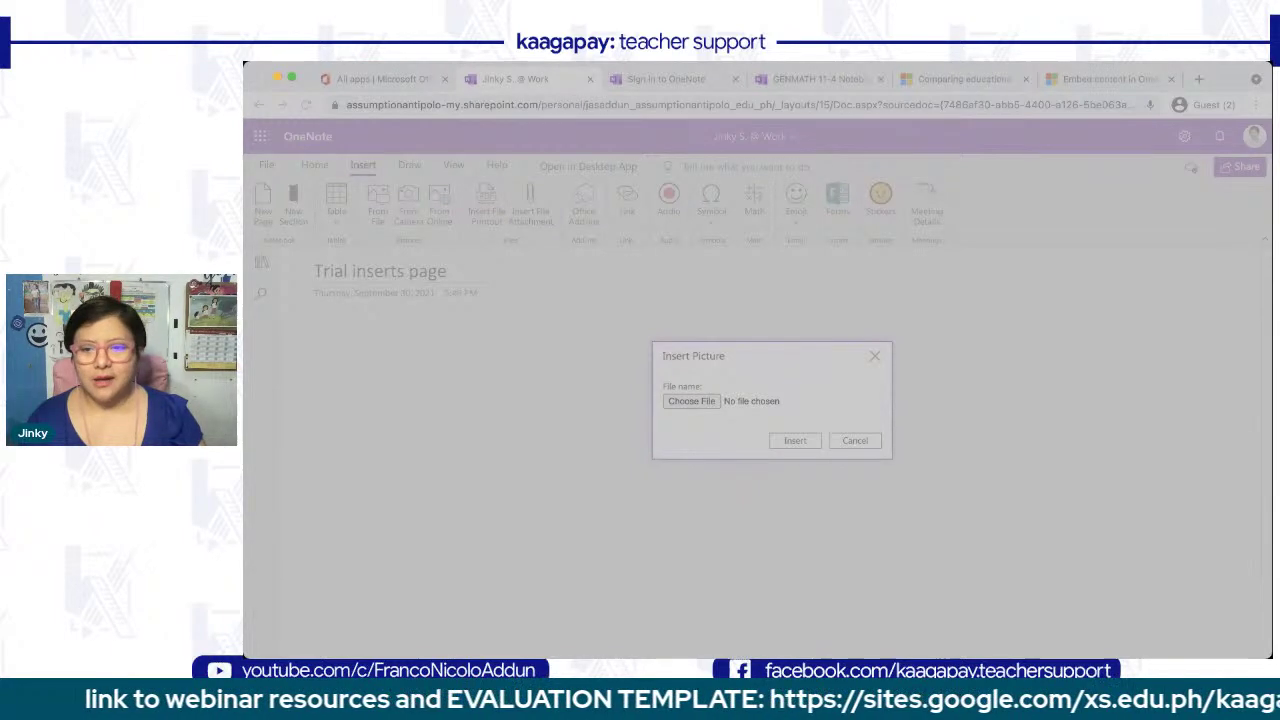
{"action": "left_click", "coordinate": [1117, 641]}
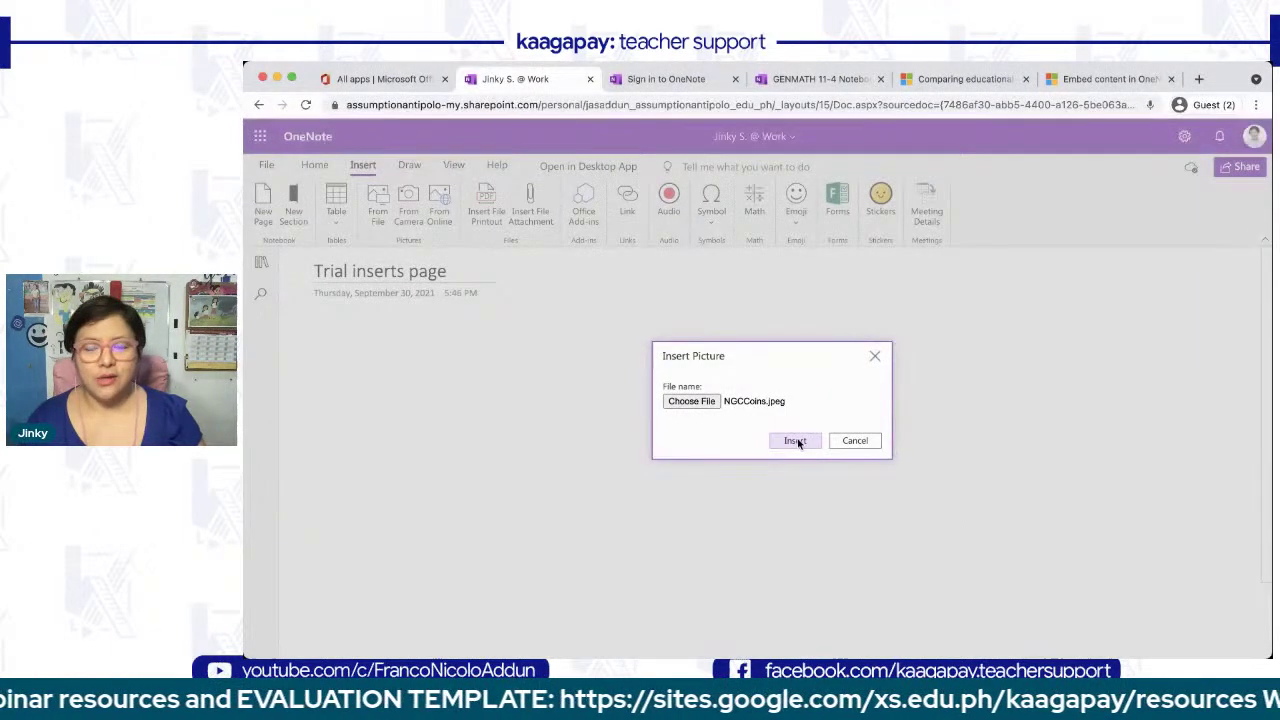
{"action": "left_click", "coordinate": [791, 440]}
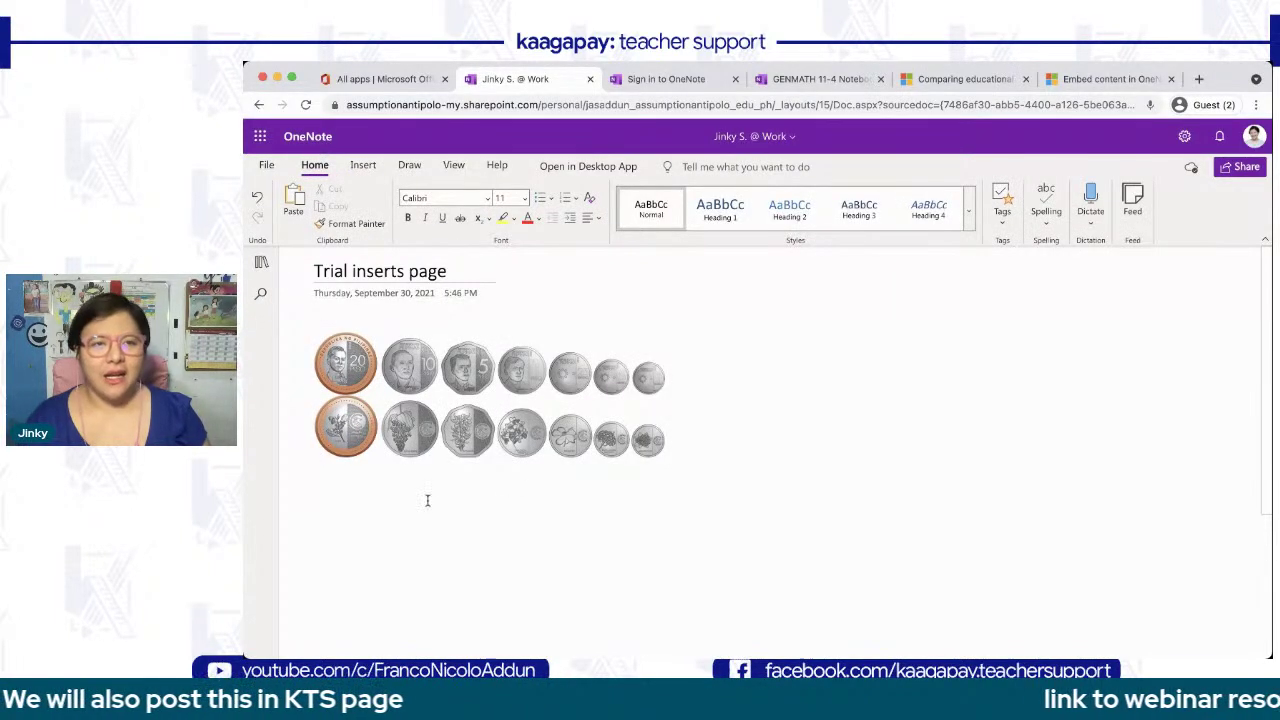
- Capture a camera snapshot and insert it below the coins picture
{"action": "left_click", "coordinate": [363, 165]}
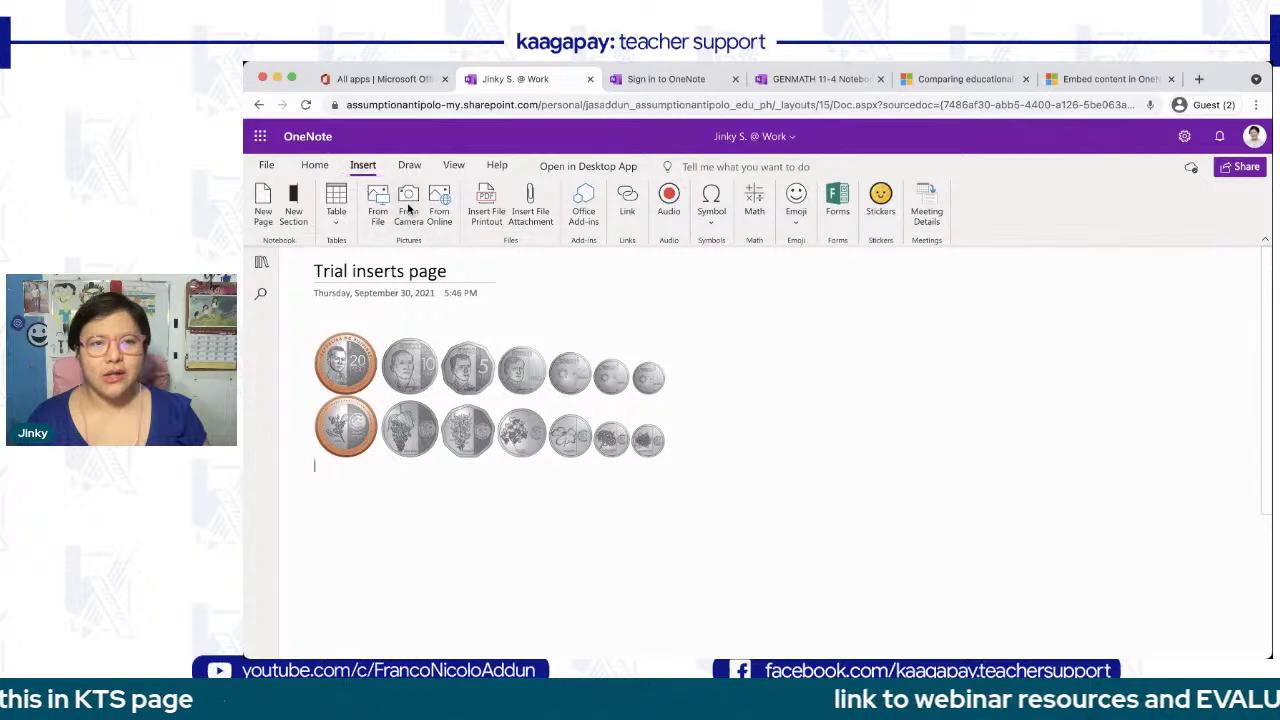
{"action": "left_click", "coordinate": [409, 207]}
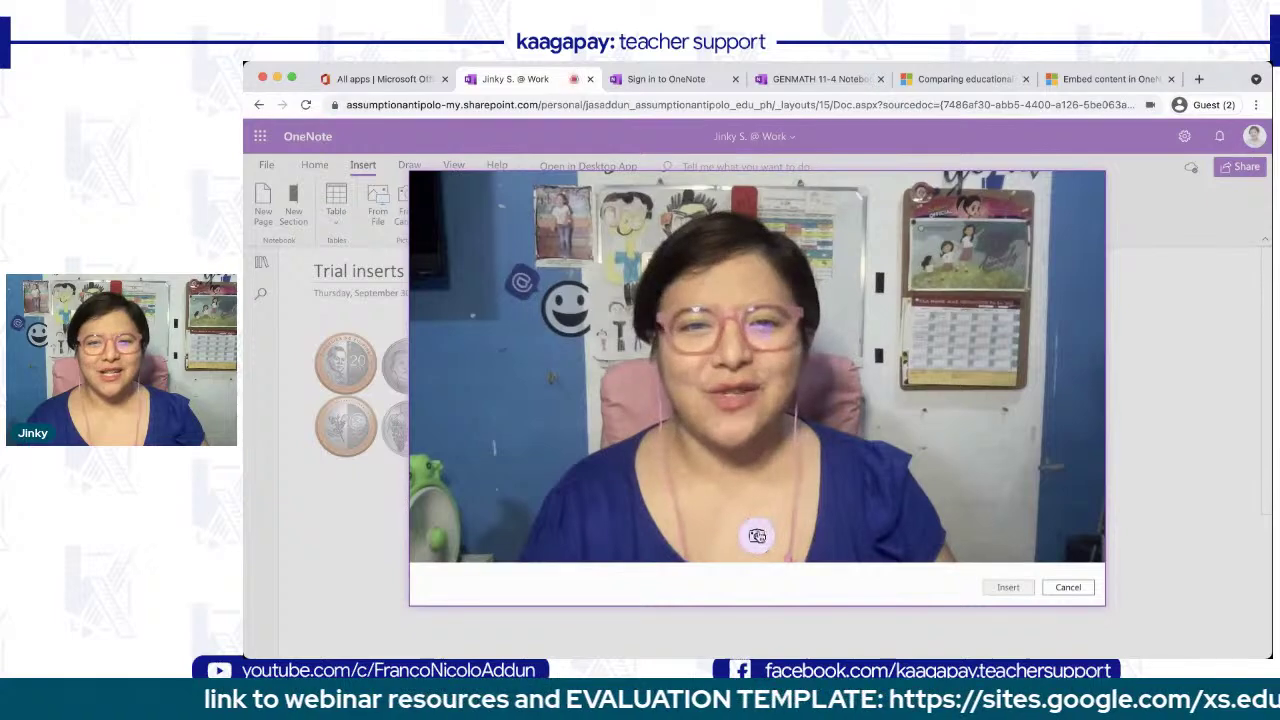
{"action": "left_click", "coordinate": [757, 536]}
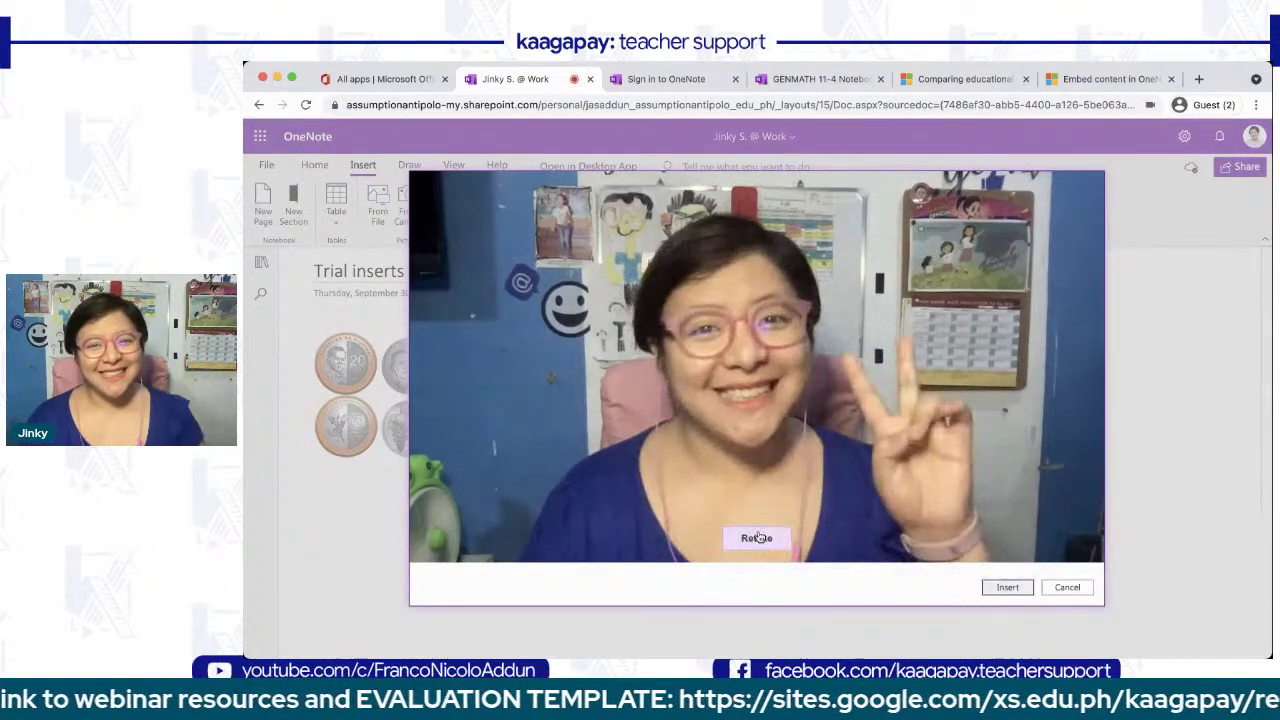
{"action": "left_click", "coordinate": [1004, 587]}
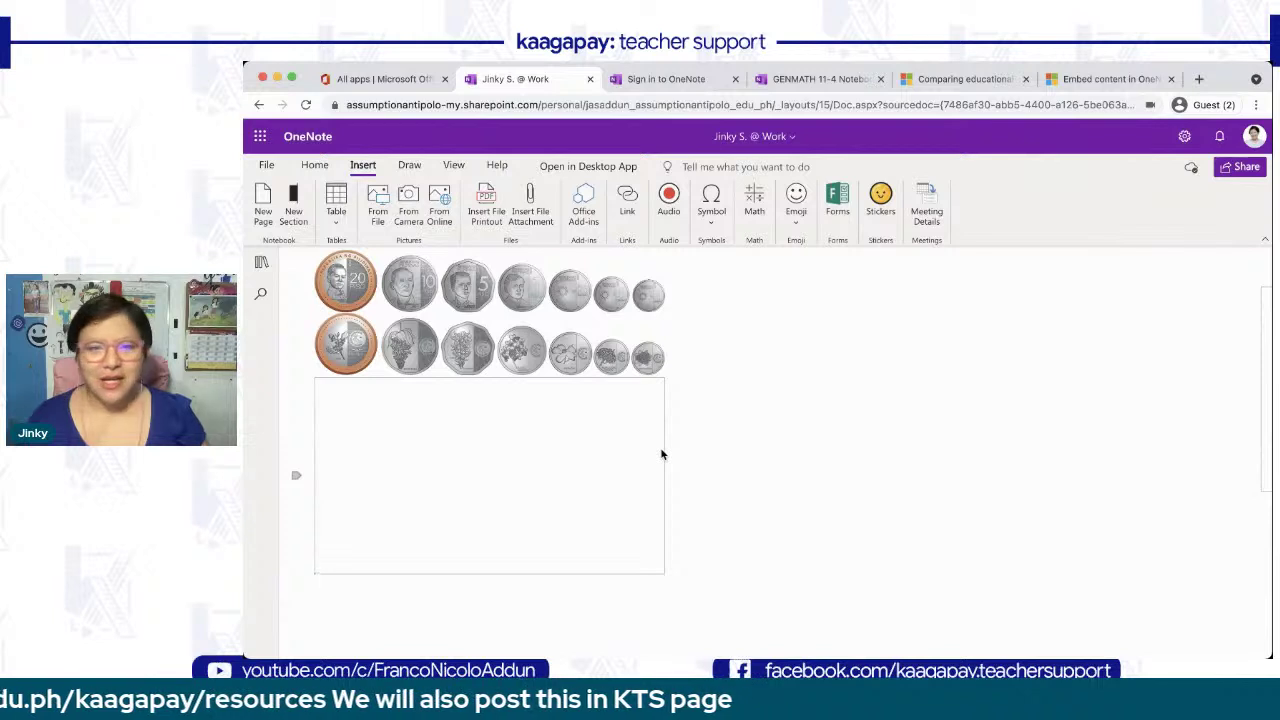
- Crop the snapshot's left and right sides into a narrower portrait
{"action": "left_click", "coordinate": [496, 463]}
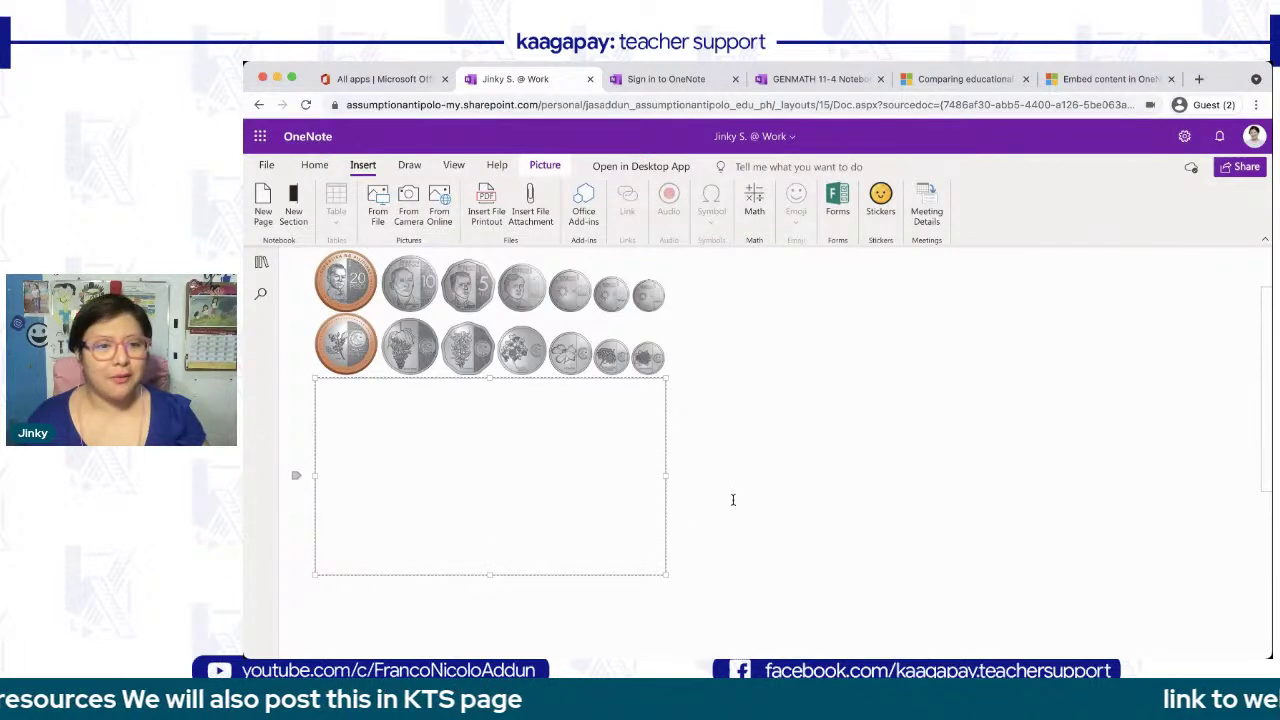
{"action": "scroll", "coordinate": [733, 500], "scroll_direction": "down", "scroll_amount": 1}
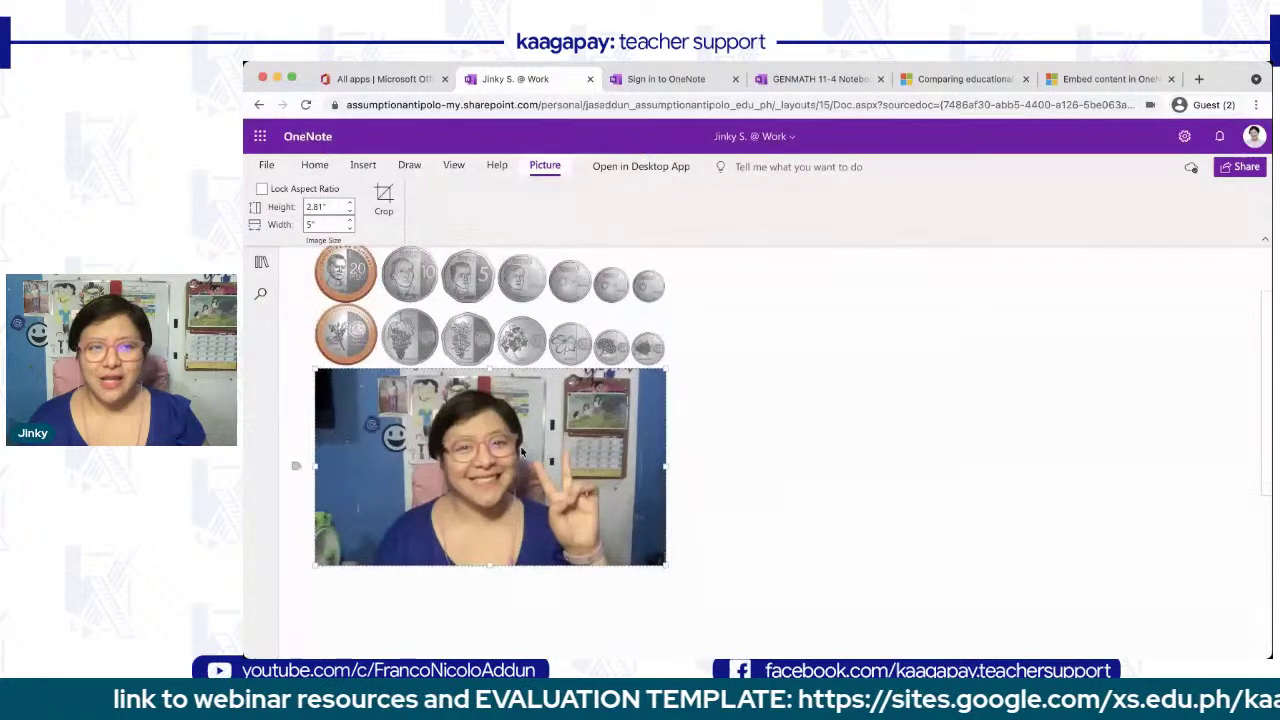
{"action": "left_click", "coordinate": [384, 198]}
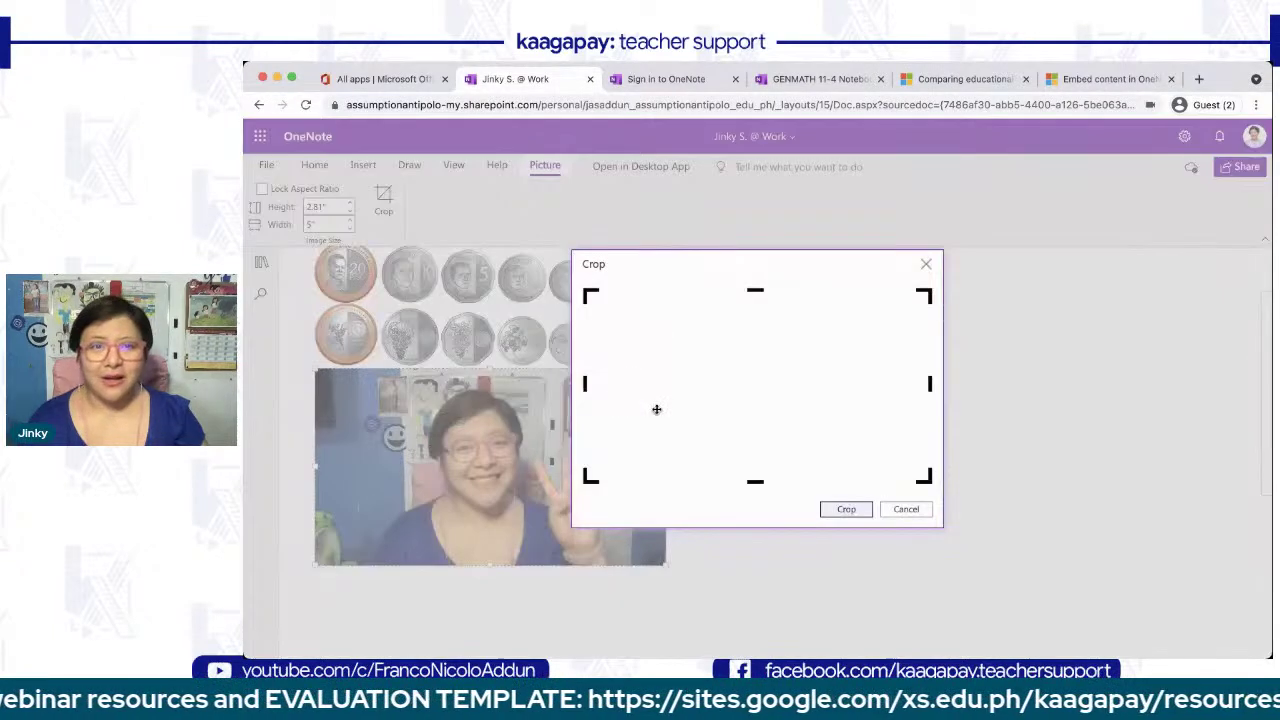
{"action": "left_click_drag", "start_coordinate": [586, 385], "coordinate": [660, 386]}
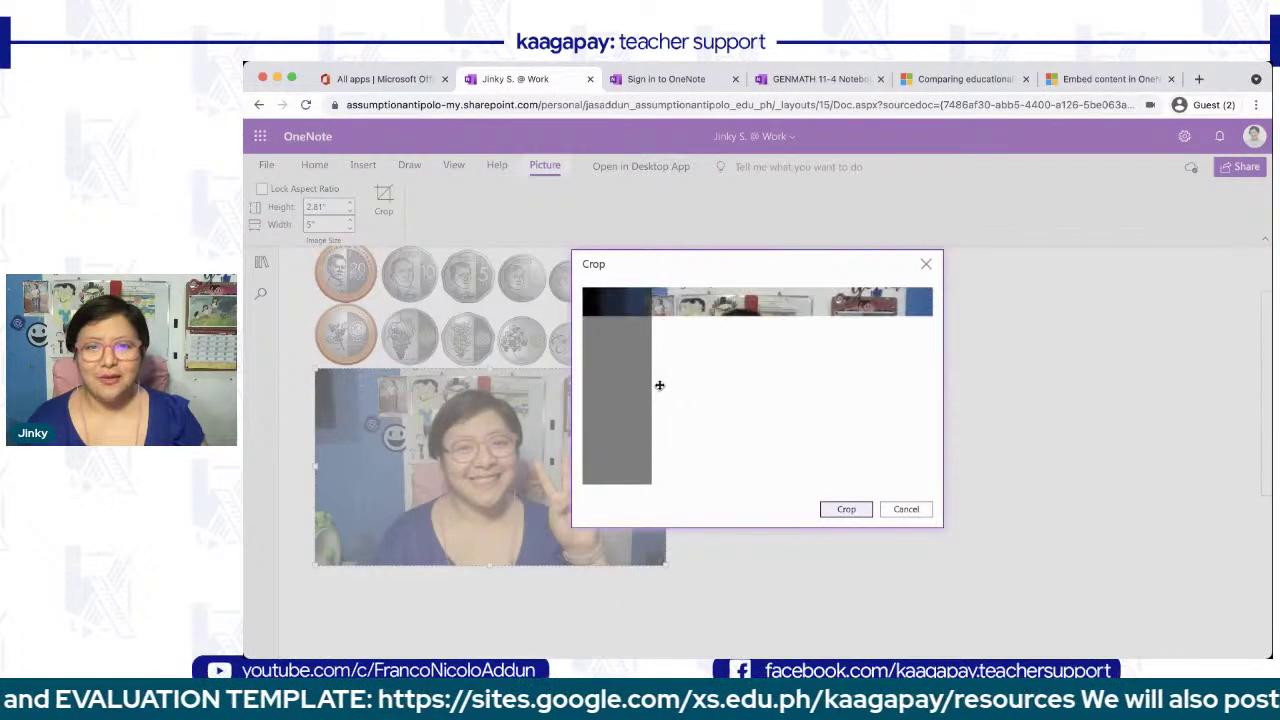
{"action": "left_click_drag", "start_coordinate": [930, 386], "coordinate": [834, 394]}
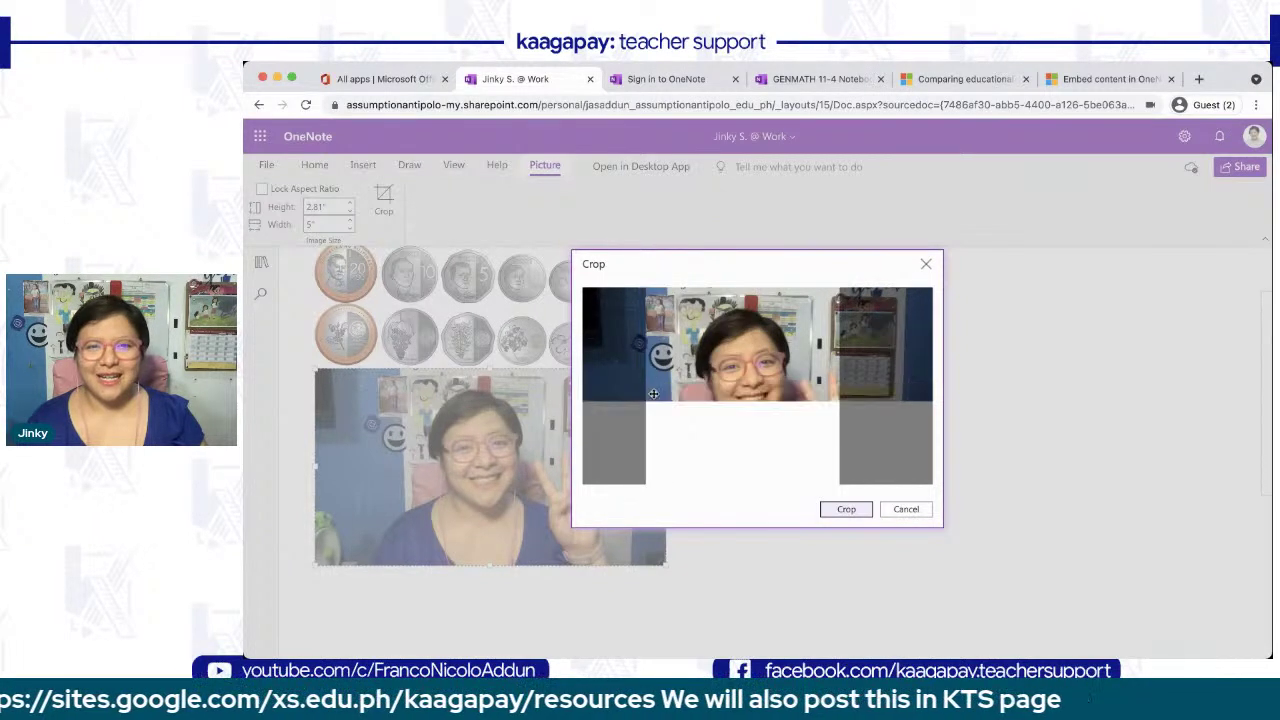
{"action": "left_click", "coordinate": [857, 514]}
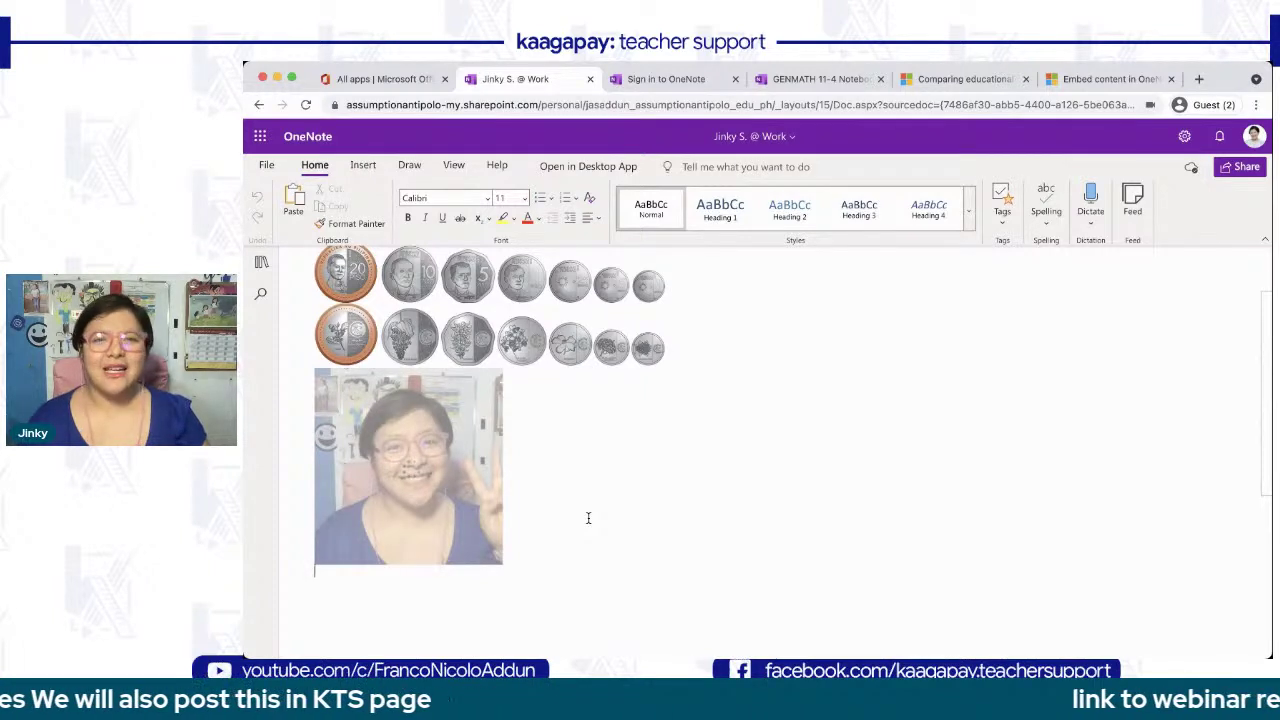
- Deselect the cropped picture and open the Online Pictures search
{"action": "left_click", "coordinate": [363, 165]}
{"action": "left_click", "coordinate": [391, 503]}
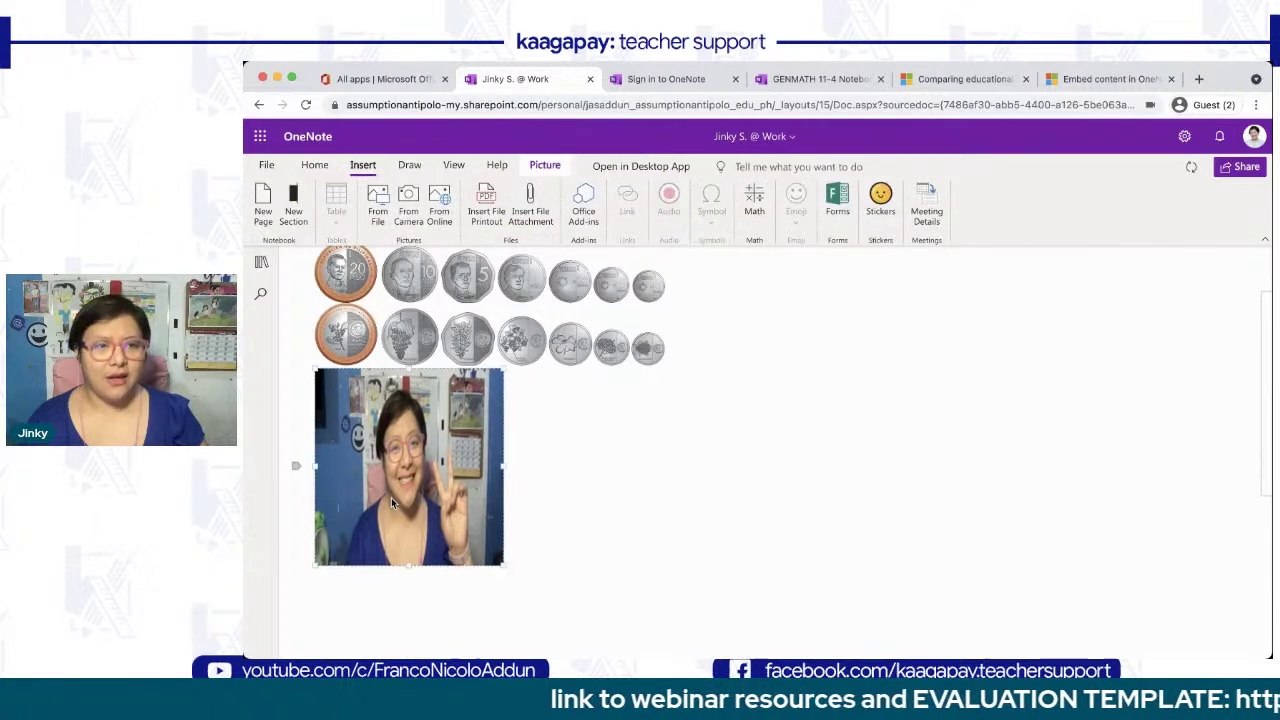
{"action": "left_click", "coordinate": [445, 474]}
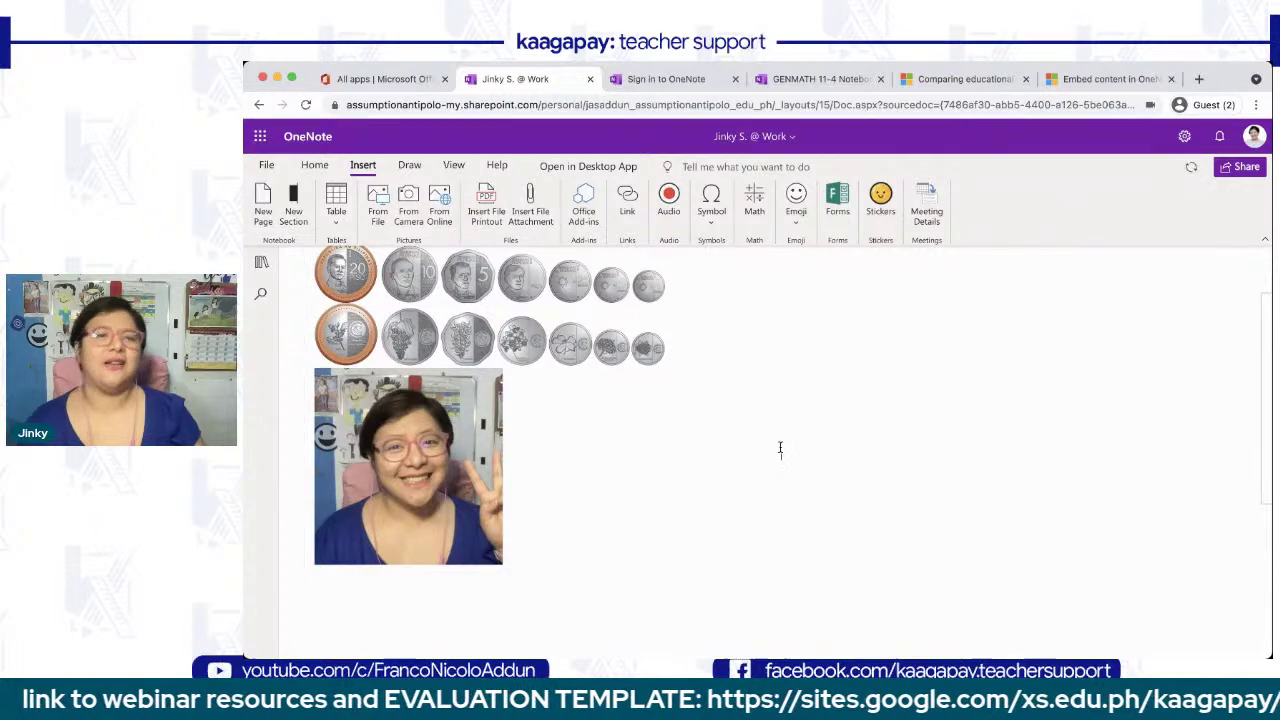
{"action": "scroll", "coordinate": [569, 483], "scroll_direction": "down", "scroll_amount": 1}
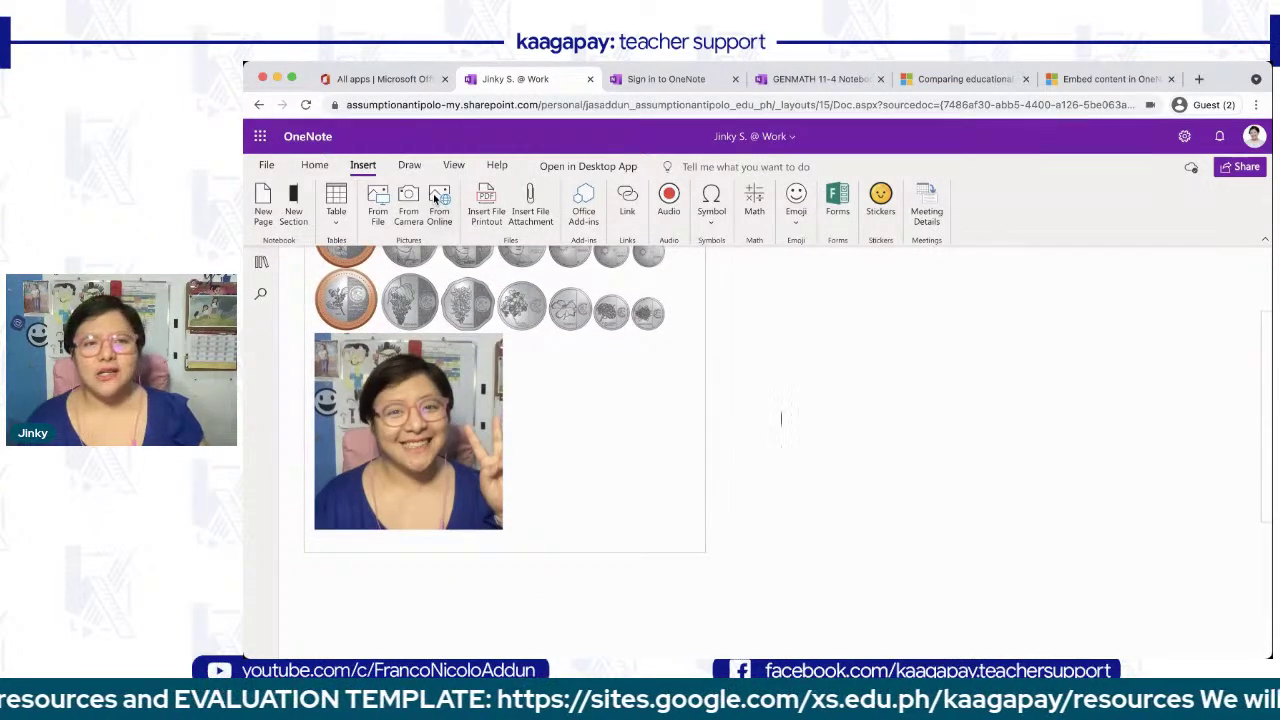
{"action": "left_click", "coordinate": [434, 199]}
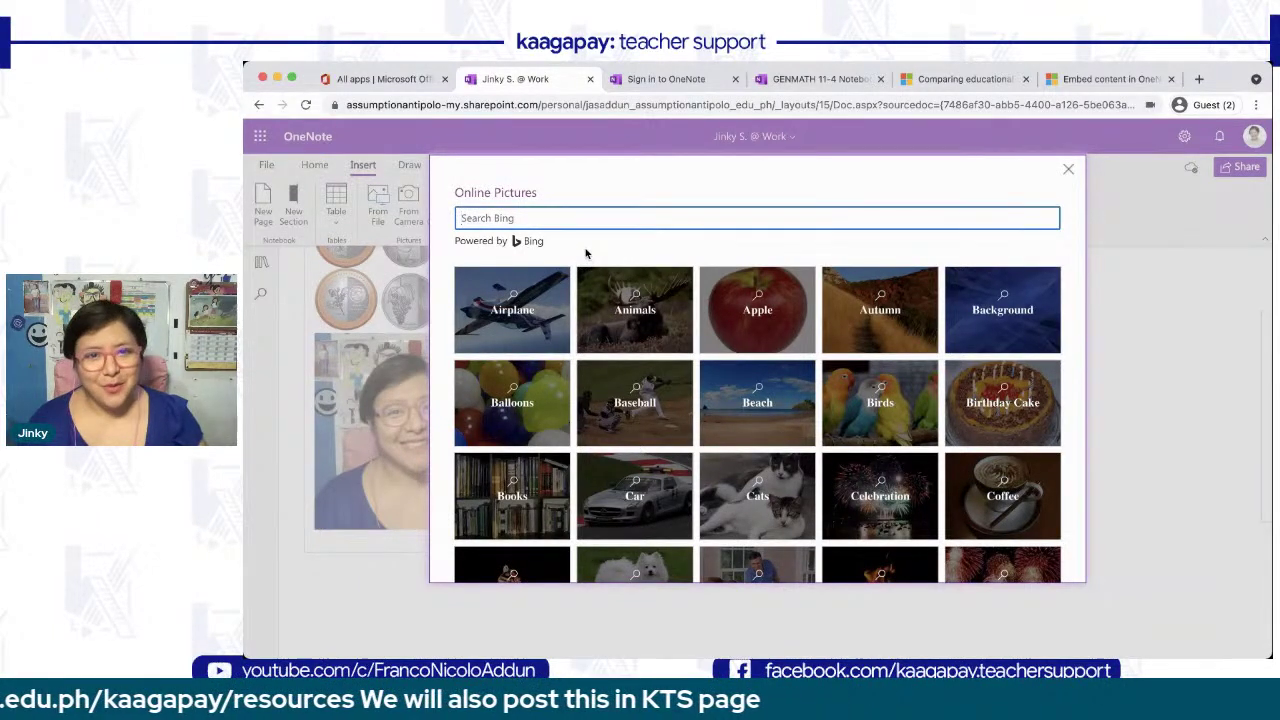
{"action": "scroll", "coordinate": [588, 258], "scroll_direction": "down", "scroll_amount": 3}
{"action": "scroll", "coordinate": [610, 320], "scroll_direction": "up", "scroll_amount": 3}
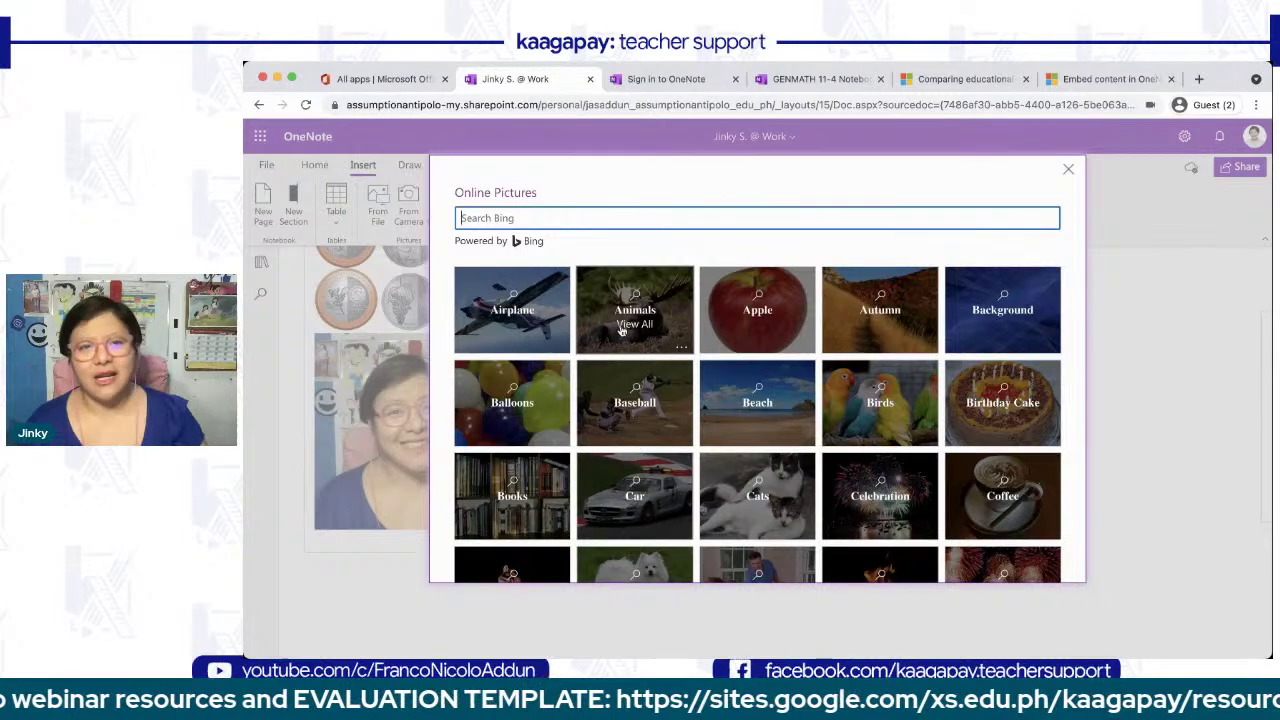
- Insert the polar-bear photo from the Animals category of Online Pictures
{"action": "left_click", "coordinate": [619, 337]}
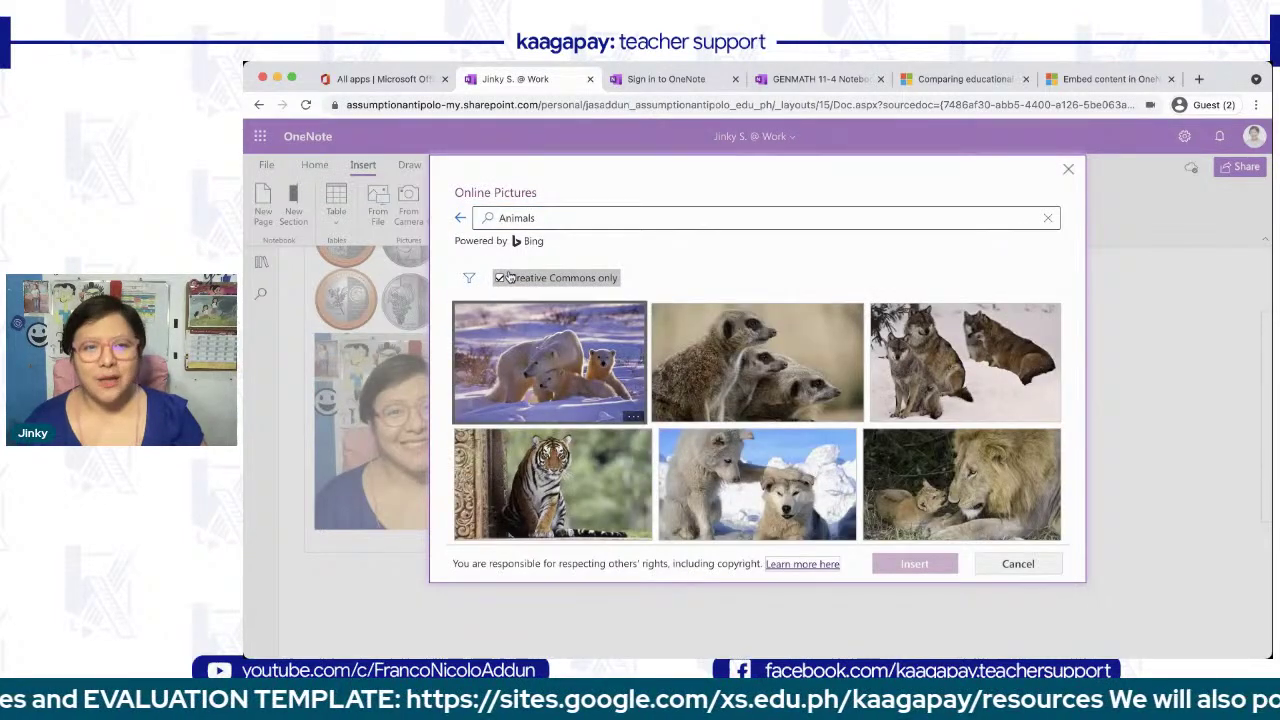
{"action": "scroll", "coordinate": [675, 350], "scroll_direction": "down", "scroll_amount": 5}
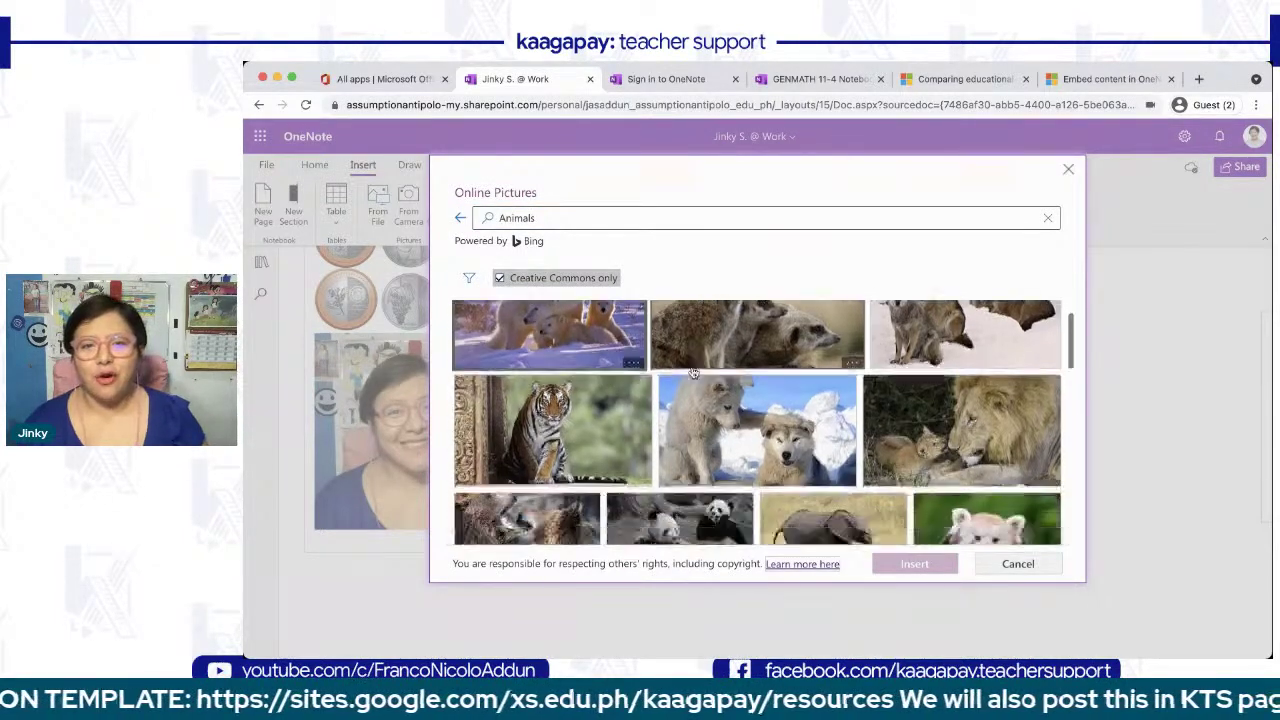
{"action": "scroll", "coordinate": [690, 370], "scroll_direction": "up", "scroll_amount": 5}
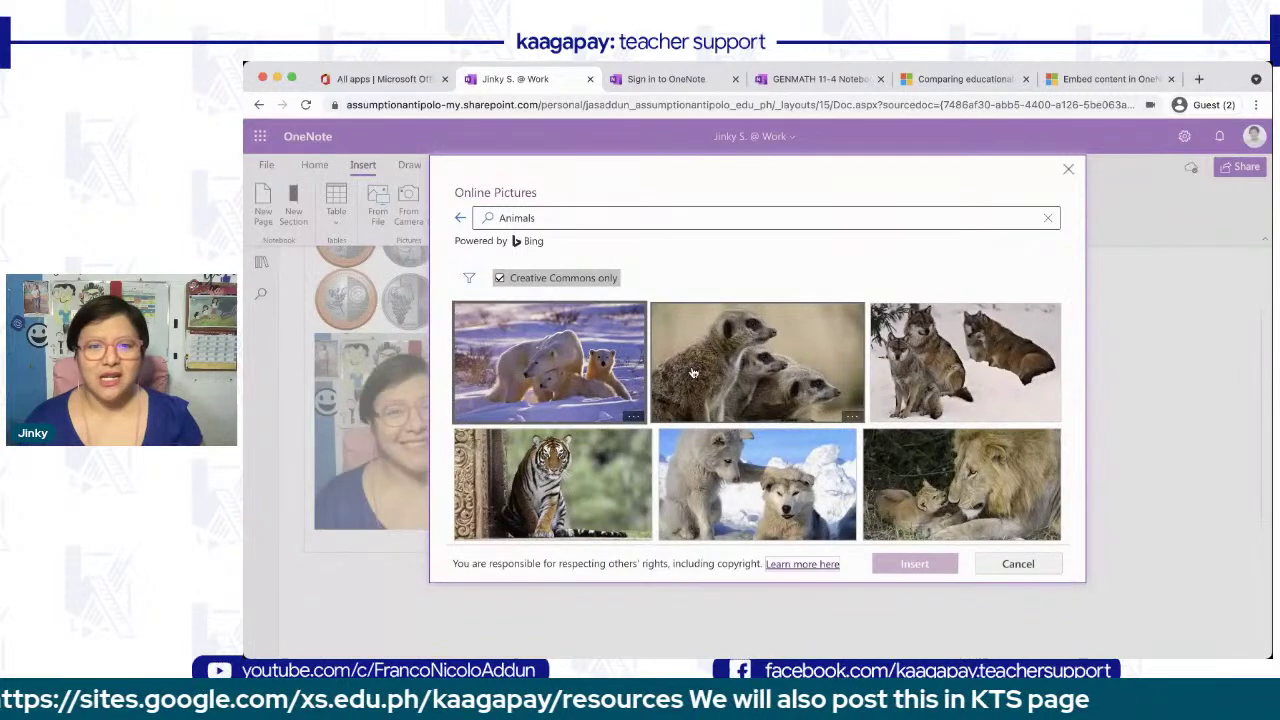
{"action": "scroll", "coordinate": [692, 373], "scroll_direction": "down", "scroll_amount": 10}
{"action": "scroll", "coordinate": [693, 372], "scroll_direction": "down", "scroll_amount": 4}
{"action": "scroll", "coordinate": [693, 372], "scroll_direction": "up", "scroll_amount": 12}
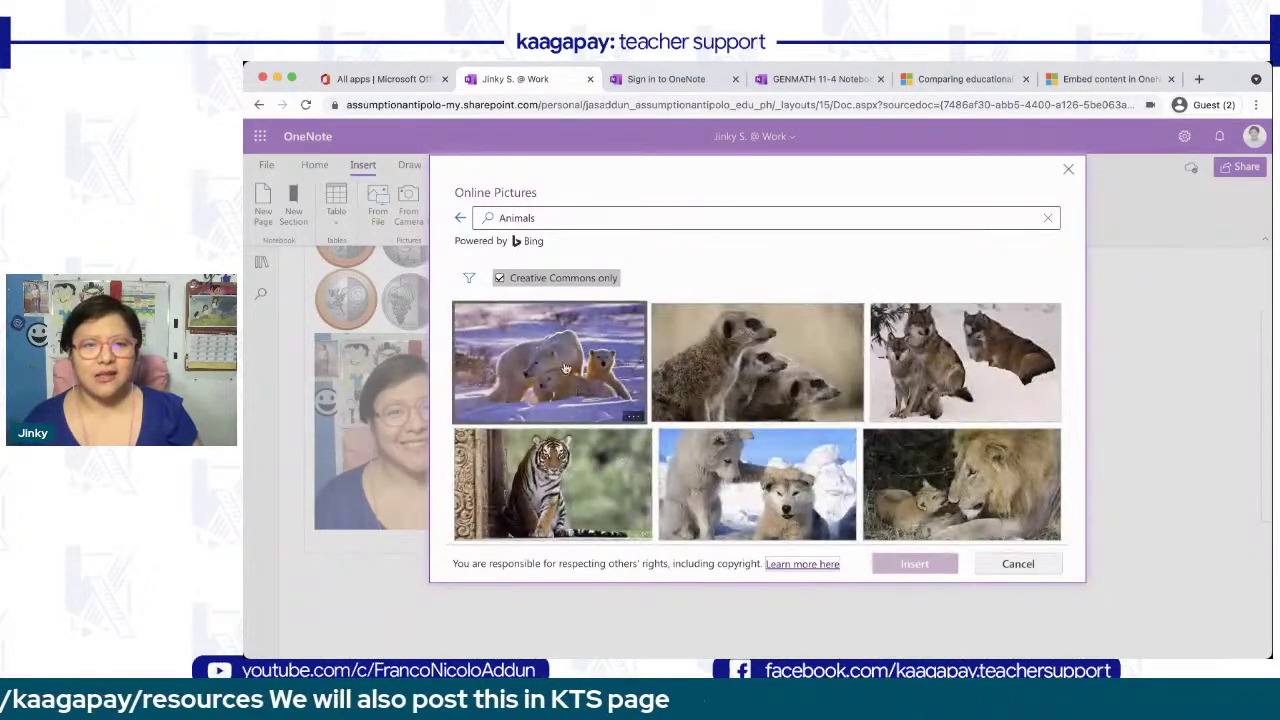
{"action": "left_click", "coordinate": [564, 366]}
{"action": "left_click", "coordinate": [914, 564]}
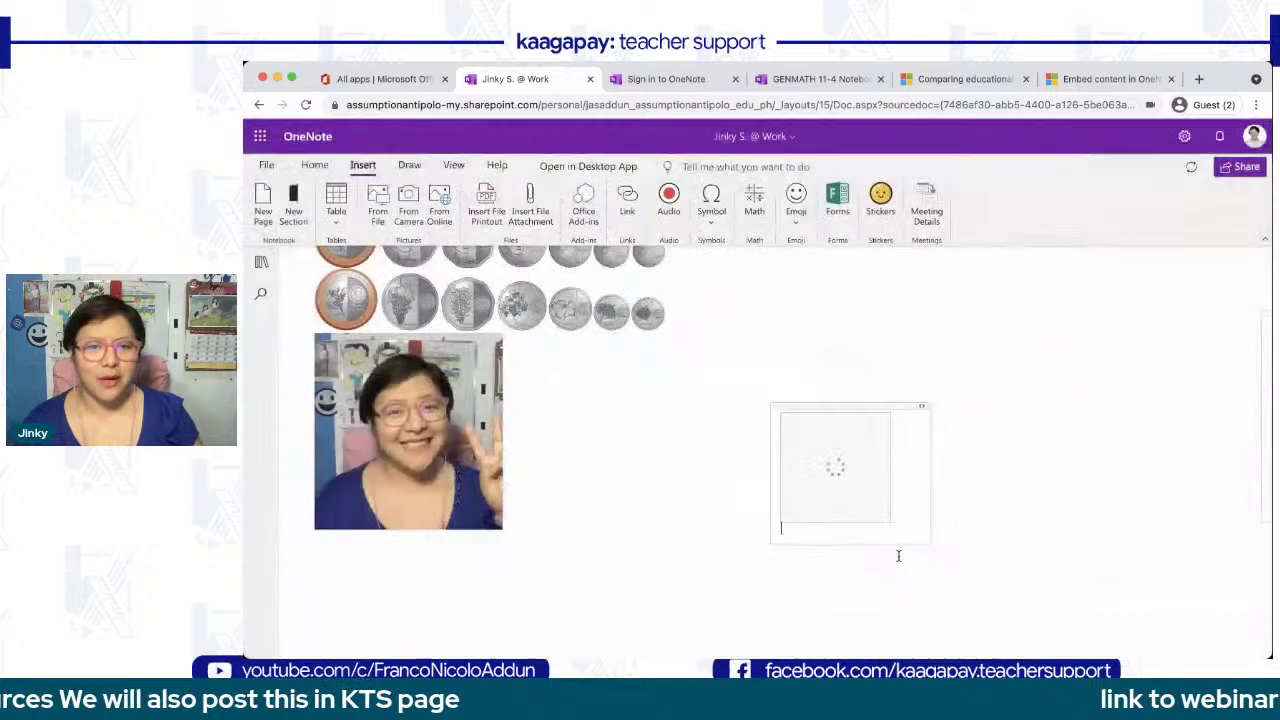
- Move the polar-bear picture up and to the right beside the portrait
{"action": "left_click_drag", "start_coordinate": [821, 407], "coordinate": [819, 342]}
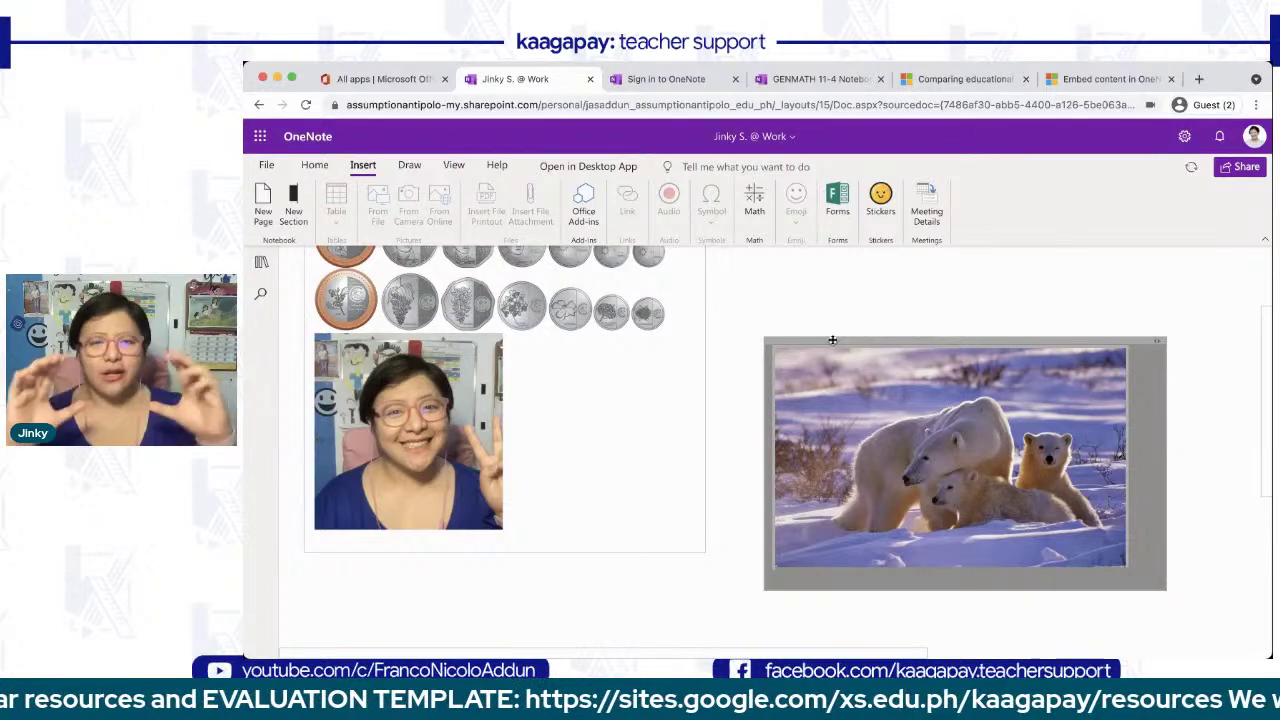
{"action": "left_click_drag", "start_coordinate": [832, 340], "coordinate": [736, 370]}
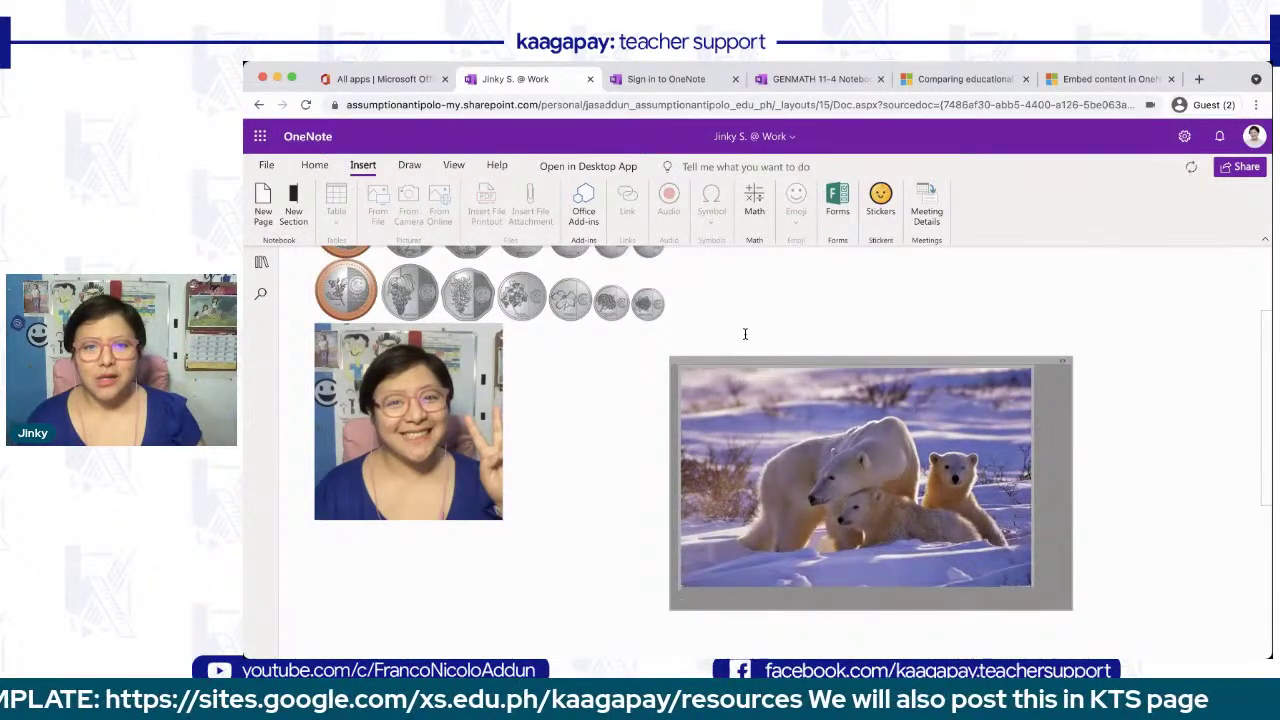
{"action": "left_click", "coordinate": [745, 335]}
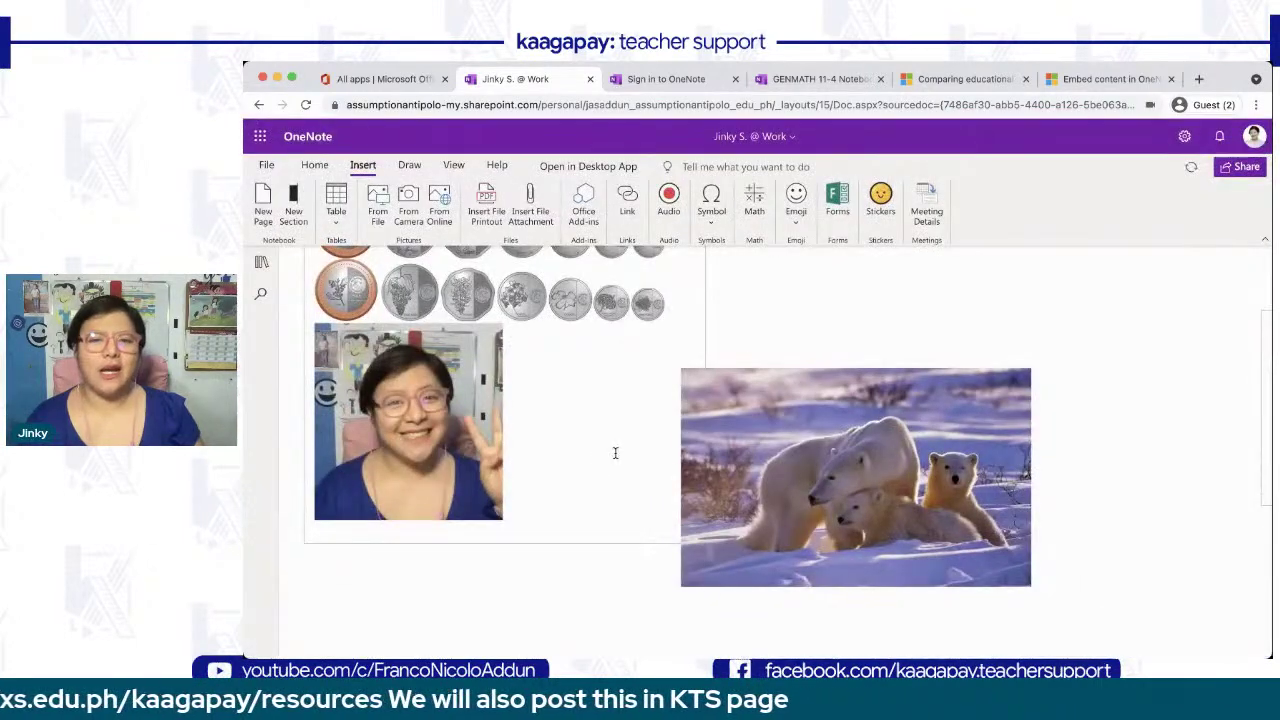
{"action": "scroll", "coordinate": [615, 453], "scroll_direction": "down", "scroll_amount": 3}
{"action": "scroll", "coordinate": [615, 453], "scroll_direction": "up", "scroll_amount": 4}
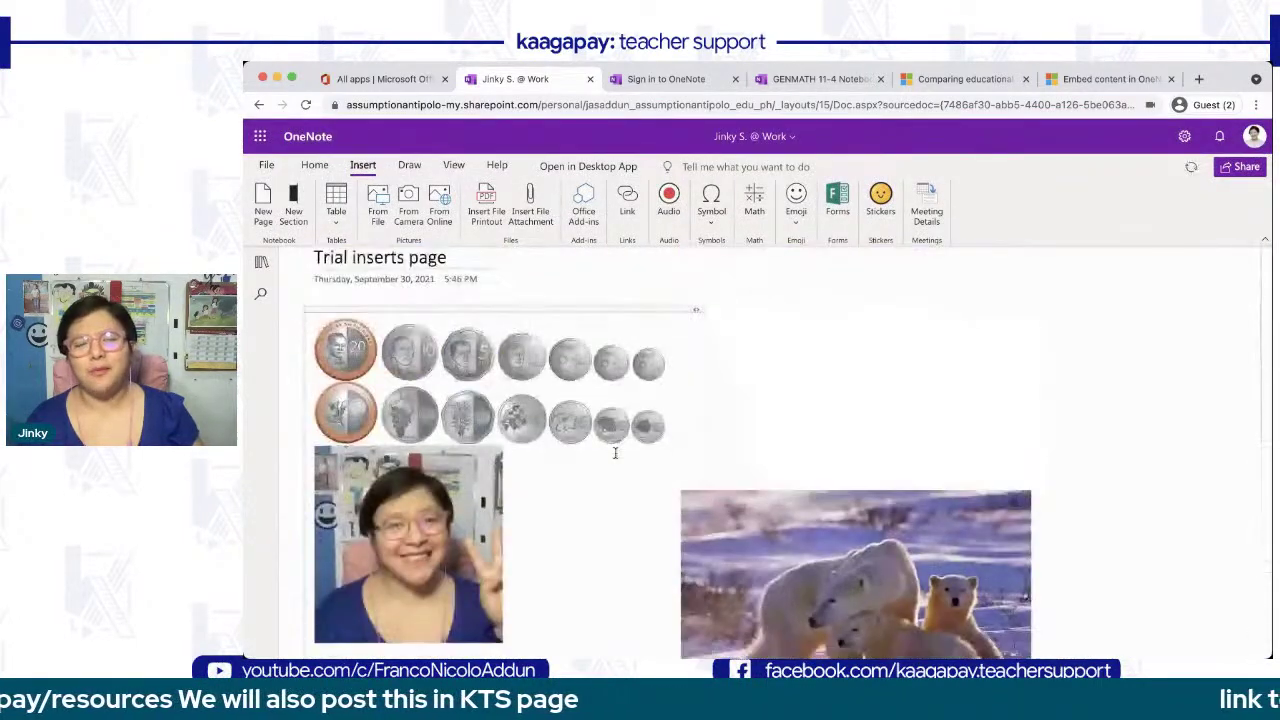
- Move the polar-bear picture up beside the coins, cancel a file printout, and show the pages list
{"action": "scroll", "coordinate": [743, 408], "scroll_direction": "down", "scroll_amount": 2}
{"action": "left_click_drag", "start_coordinate": [774, 388], "coordinate": [746, 290]}
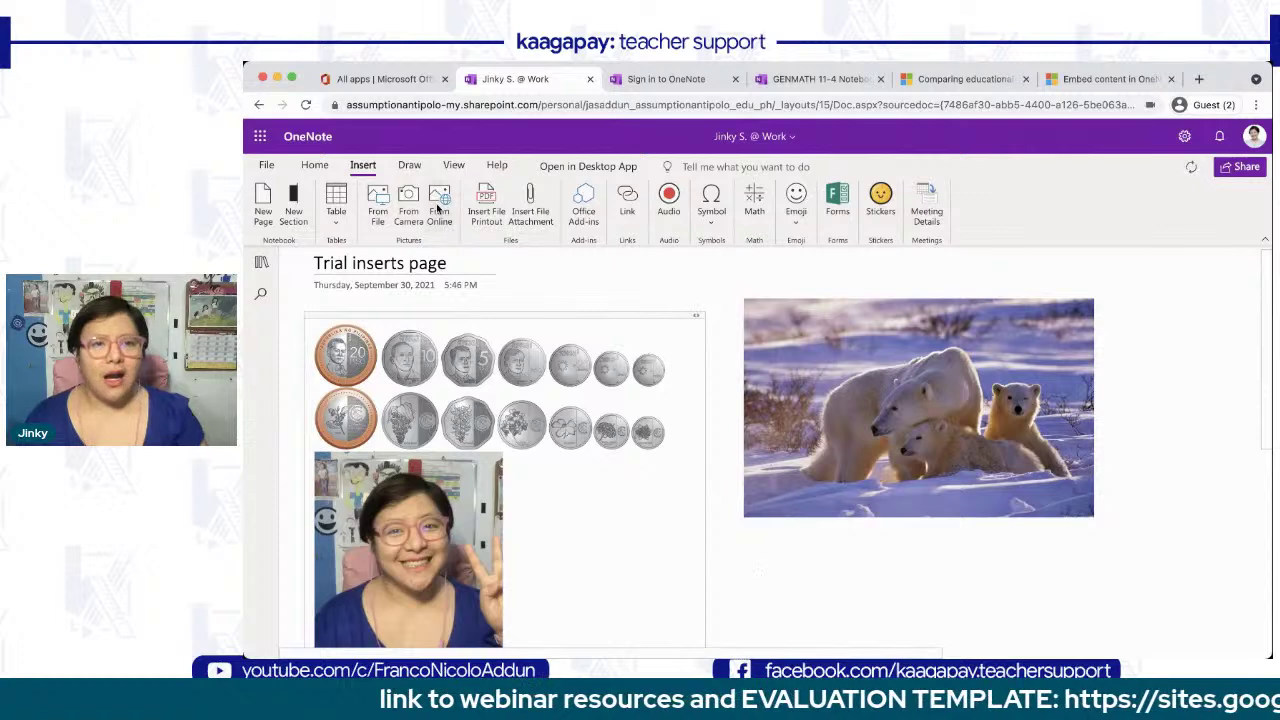
{"action": "left_click", "coordinate": [488, 207]}
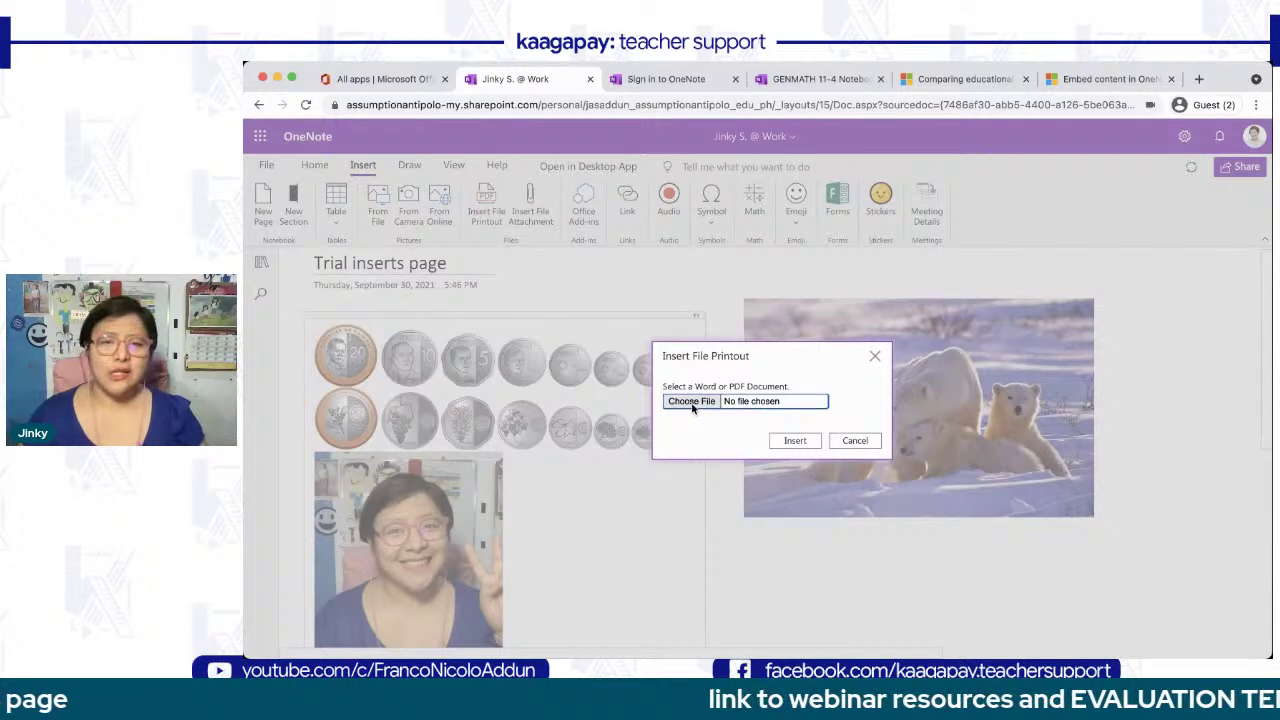
{"action": "left_click", "coordinate": [855, 441]}
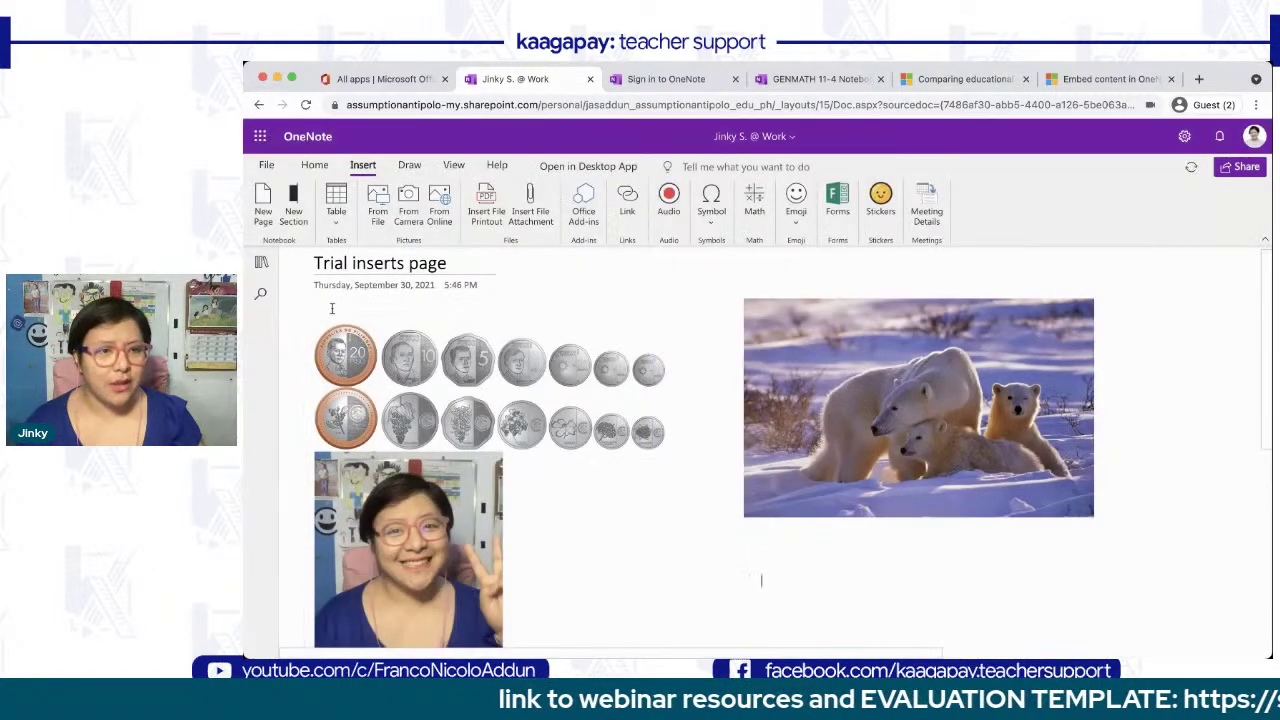
{"action": "left_click", "coordinate": [263, 264]}
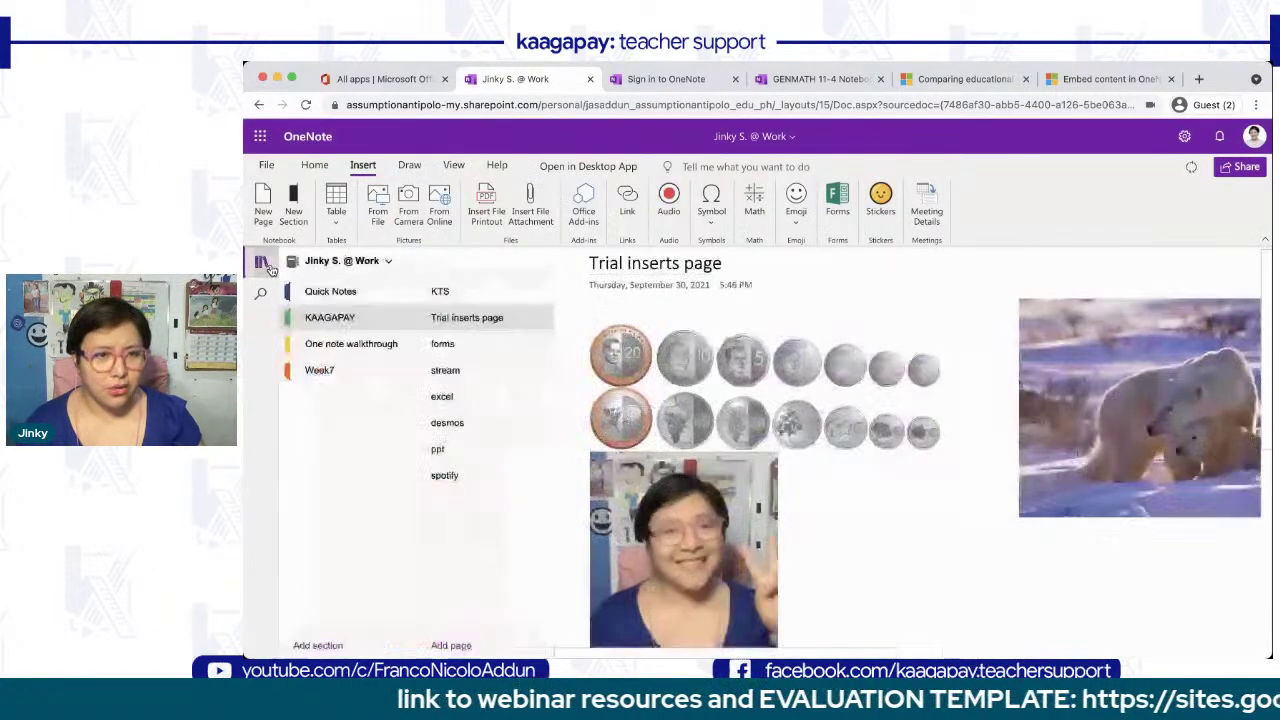
- Add a new page and insert the certificate PDF as a file printout
{"action": "left_click", "coordinate": [450, 645]}
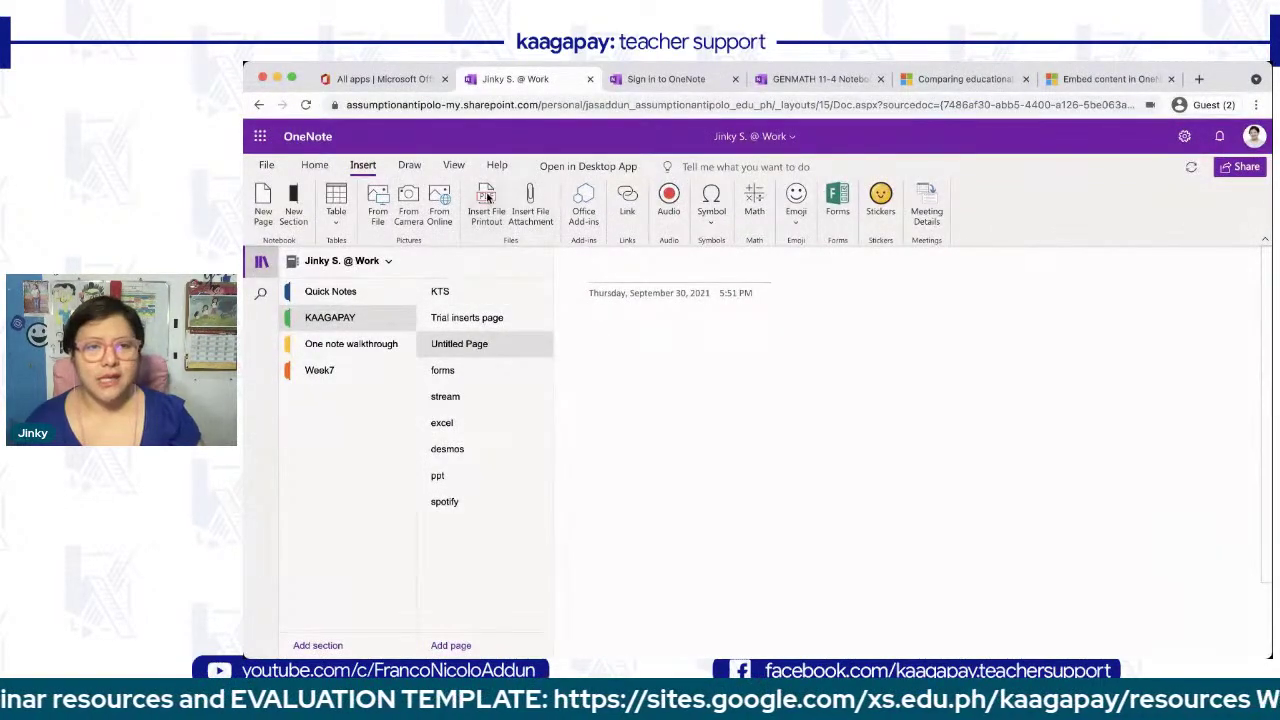
{"action": "left_click", "coordinate": [487, 197]}
{"action": "left_click", "coordinate": [701, 403]}
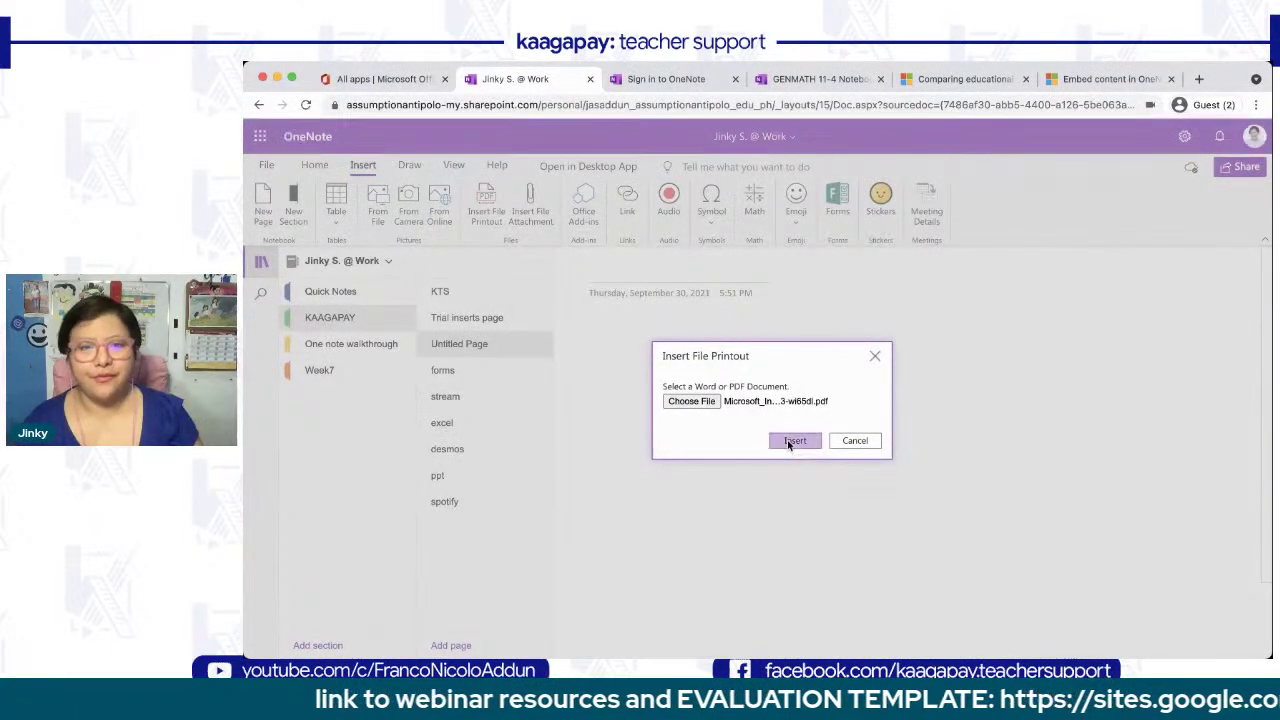
{"action": "left_click", "coordinate": [790, 441]}
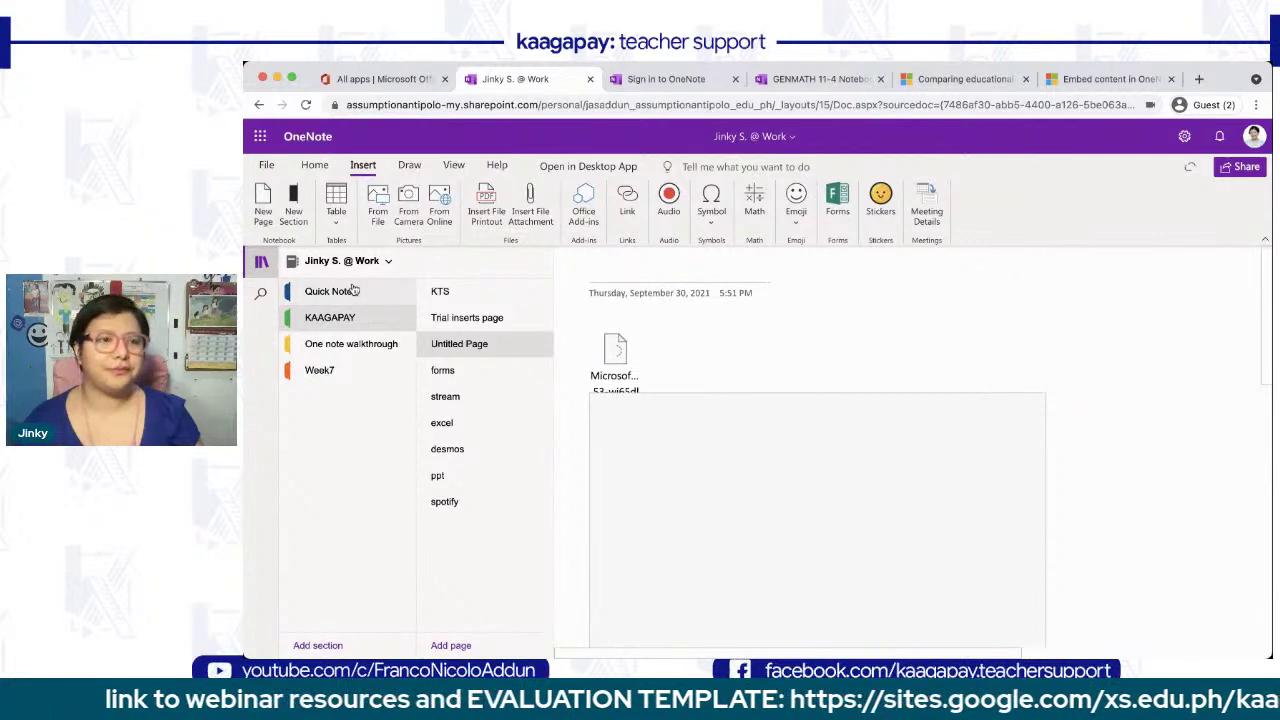
- Hide the sections and pages list and select the certificate printout
{"action": "left_click", "coordinate": [260, 262]}
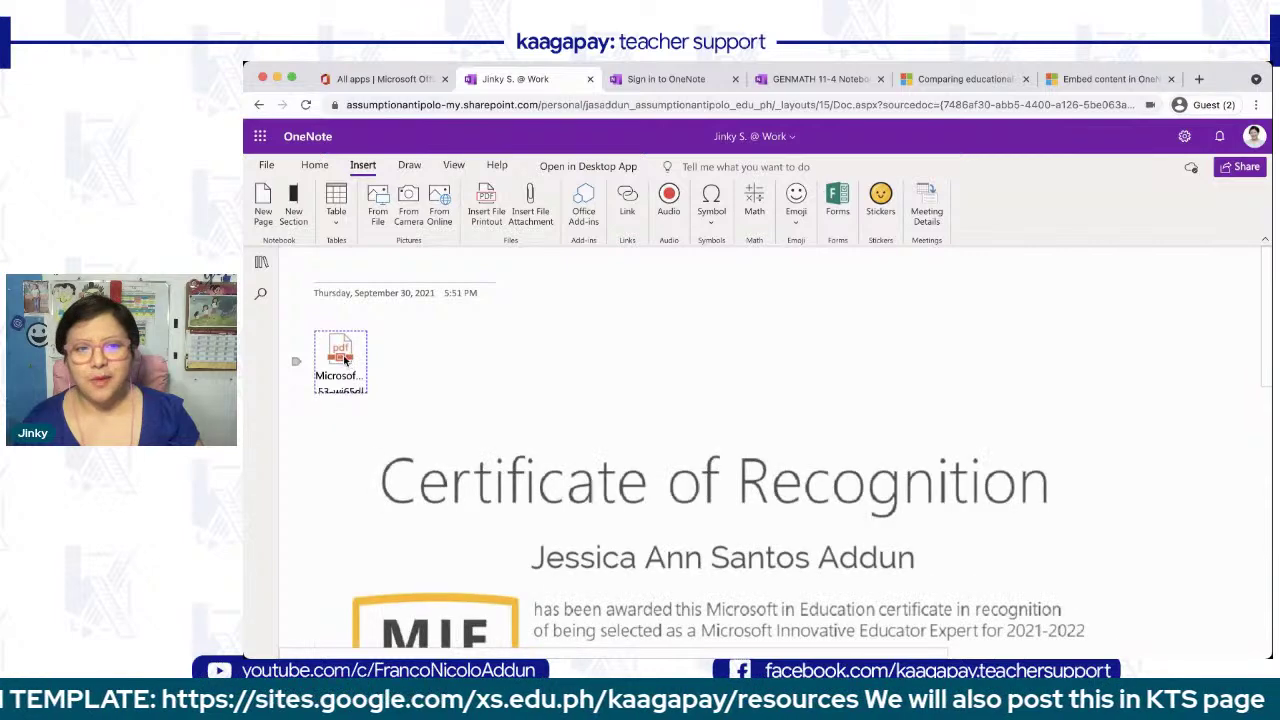
{"action": "scroll", "coordinate": [536, 488], "scroll_direction": "down", "scroll_amount": 10}
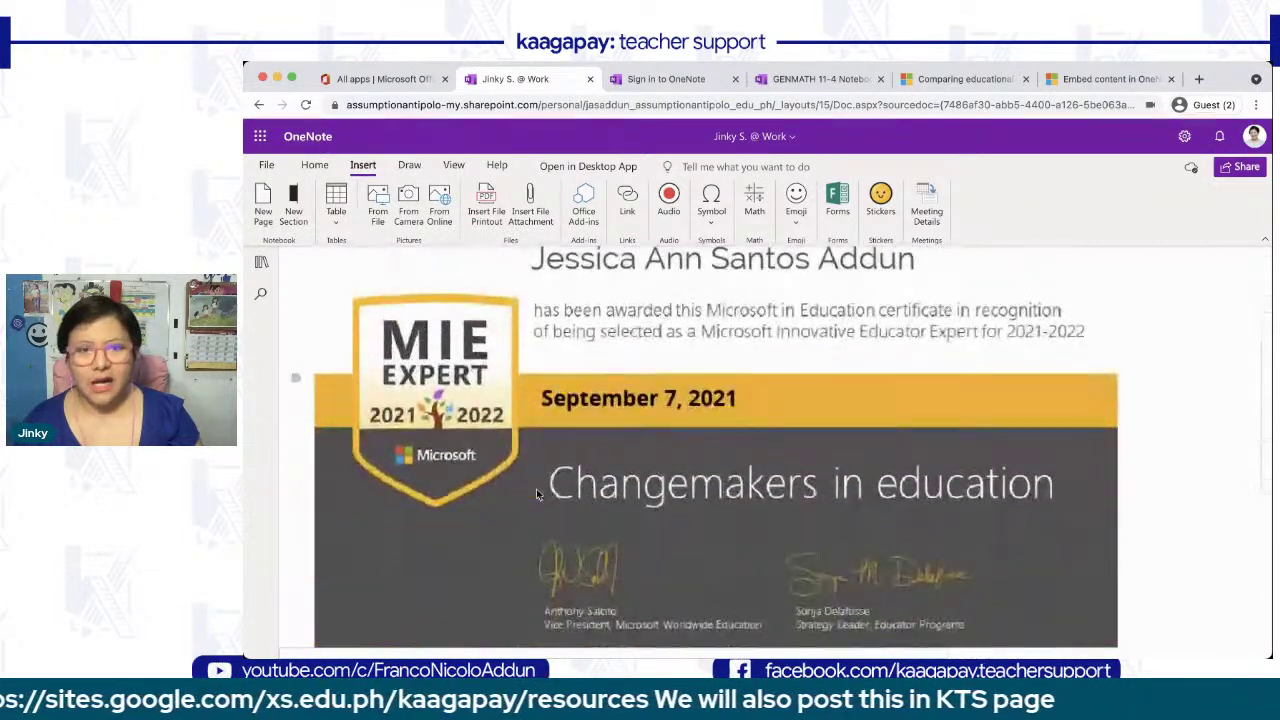
{"action": "scroll", "coordinate": [536, 488], "scroll_direction": "up", "scroll_amount": 8}
{"action": "scroll", "coordinate": [536, 490], "scroll_direction": "down", "scroll_amount": 3}
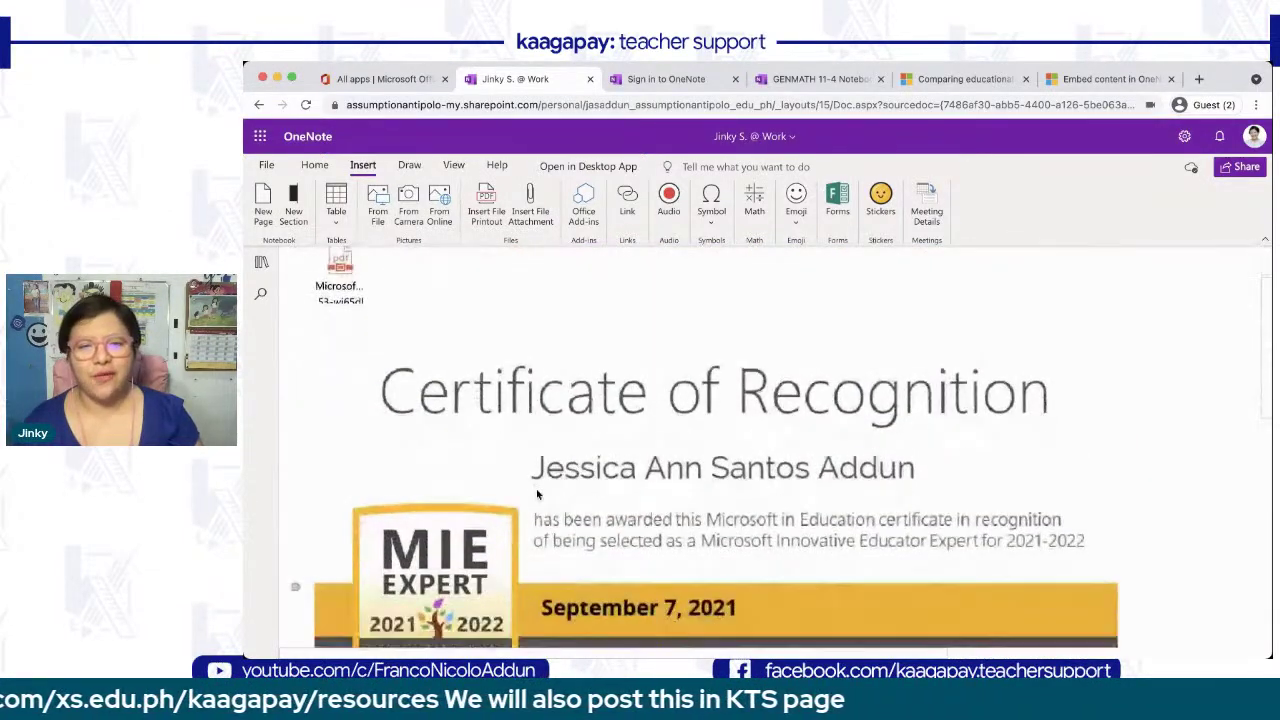
{"action": "scroll", "coordinate": [536, 490], "scroll_direction": "down", "scroll_amount": 1}
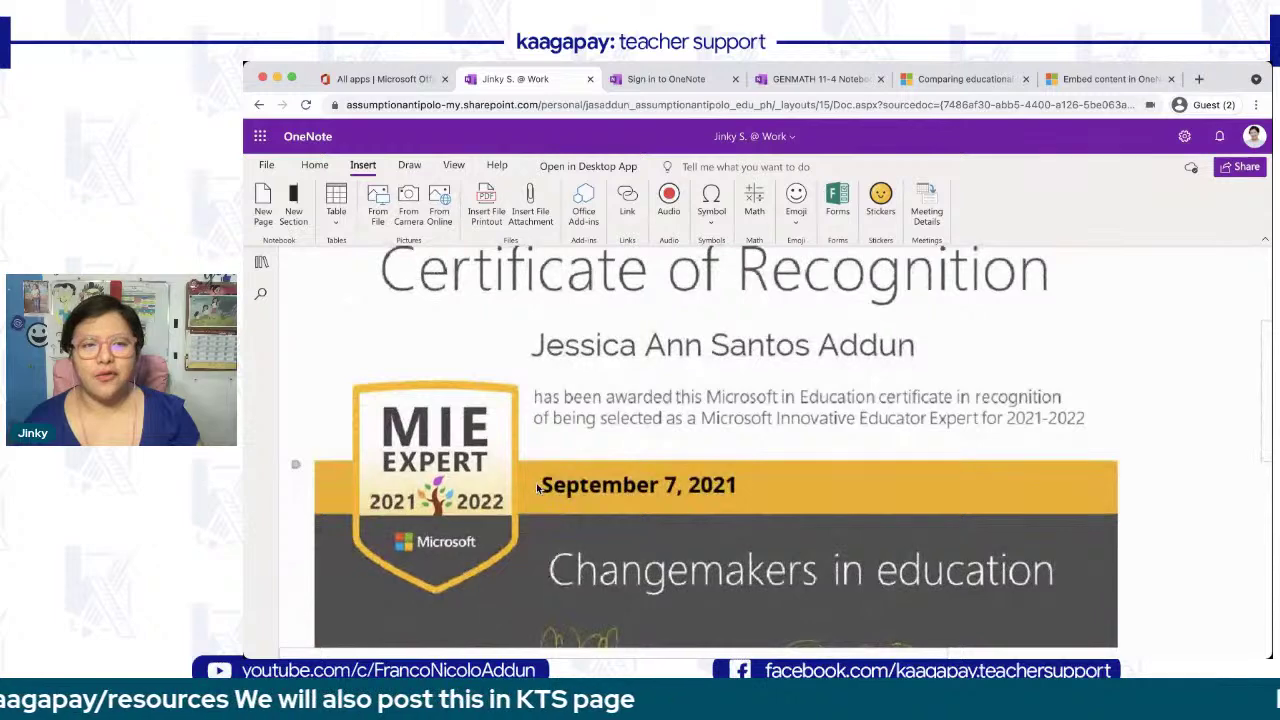
{"action": "scroll", "coordinate": [536, 488], "scroll_direction": "down", "scroll_amount": 5}
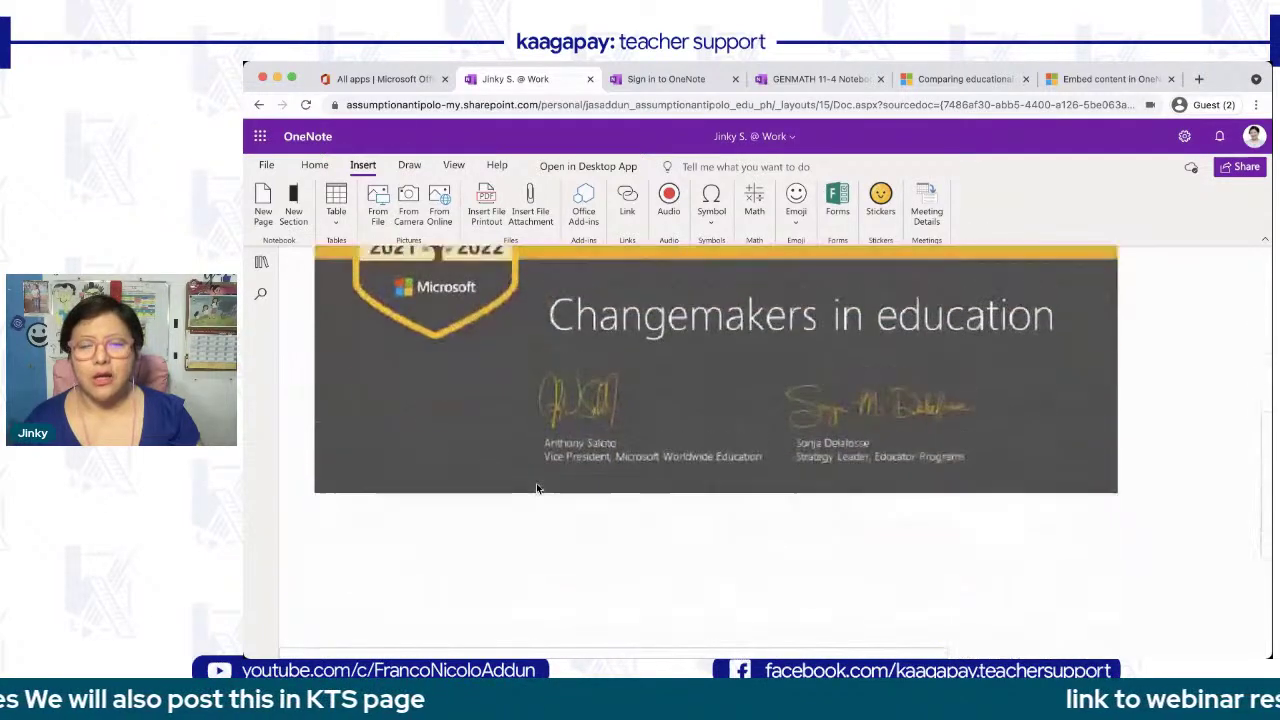
{"action": "scroll", "coordinate": [536, 488], "scroll_direction": "up", "scroll_amount": 2}
{"action": "scroll", "coordinate": [536, 488], "scroll_direction": "up", "scroll_amount": 5}
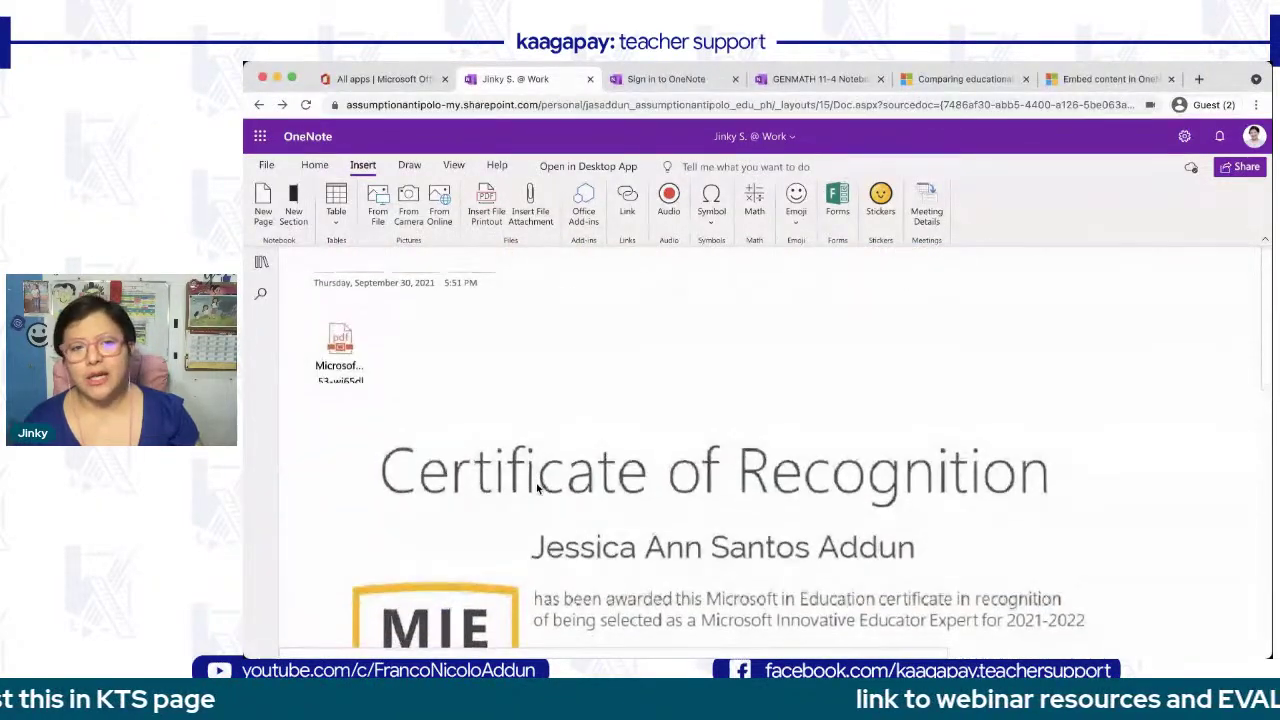
{"action": "left_click", "coordinate": [545, 463]}
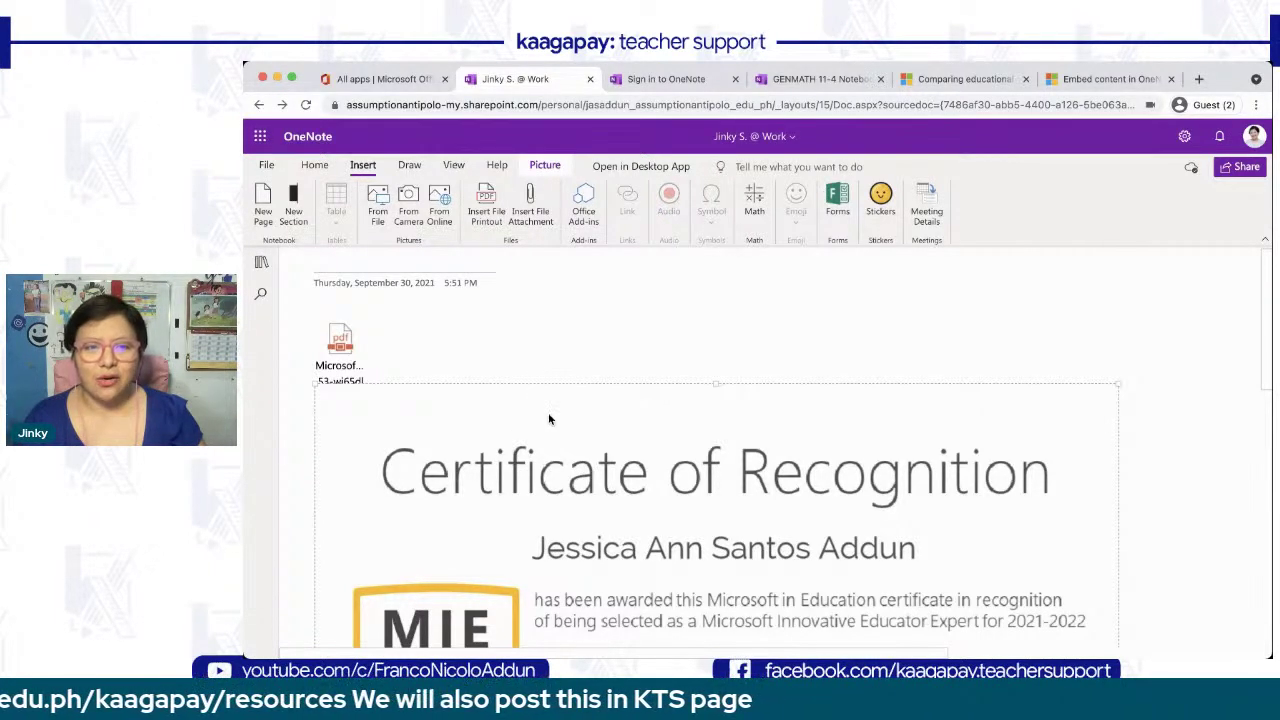
- Shrink the certificate printout to about half its width using the top-right corner handle
{"action": "right_click", "coordinate": [548, 419]}
{"action": "left_click", "coordinate": [743, 318]}
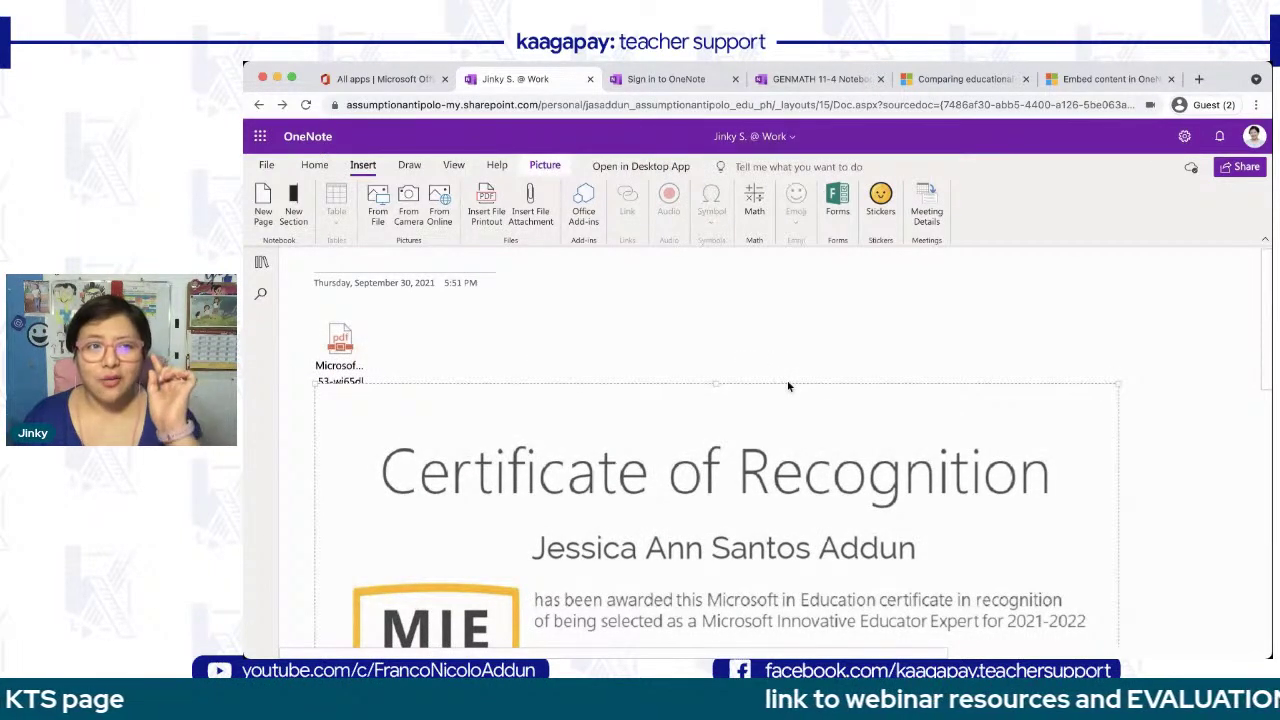
{"action": "left_click", "coordinate": [804, 340]}
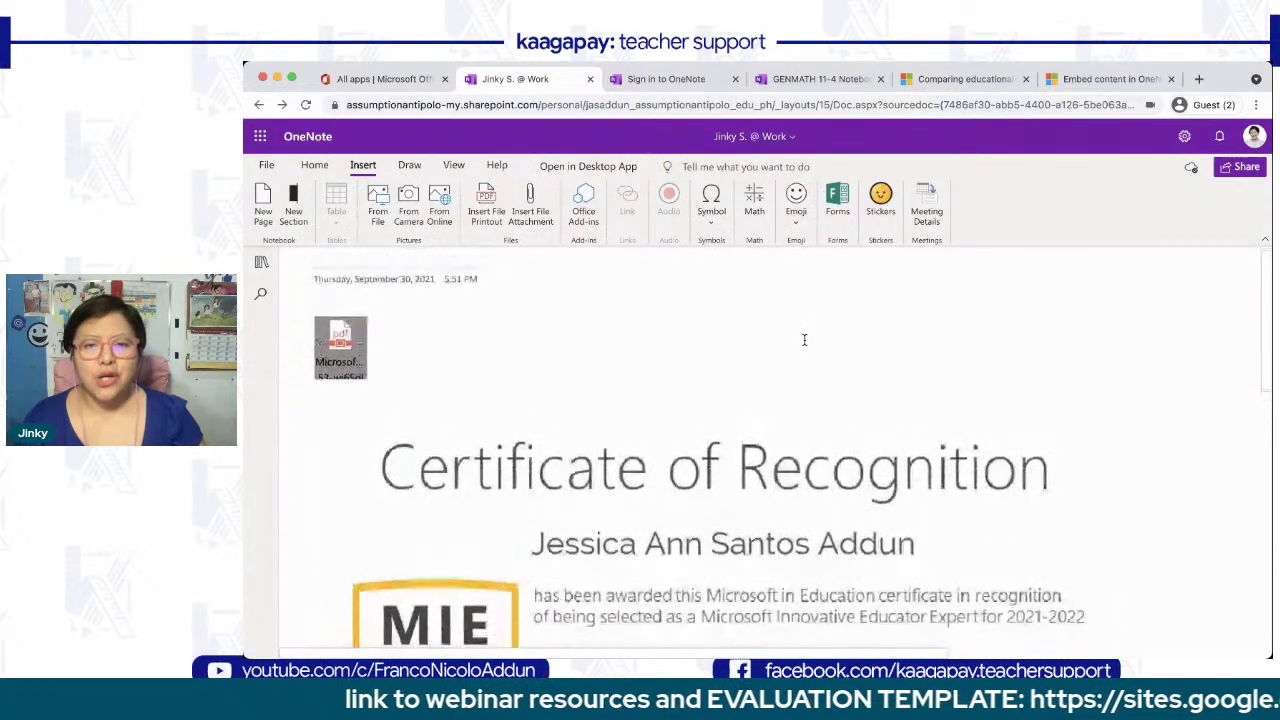
{"action": "left_click", "coordinate": [797, 427]}
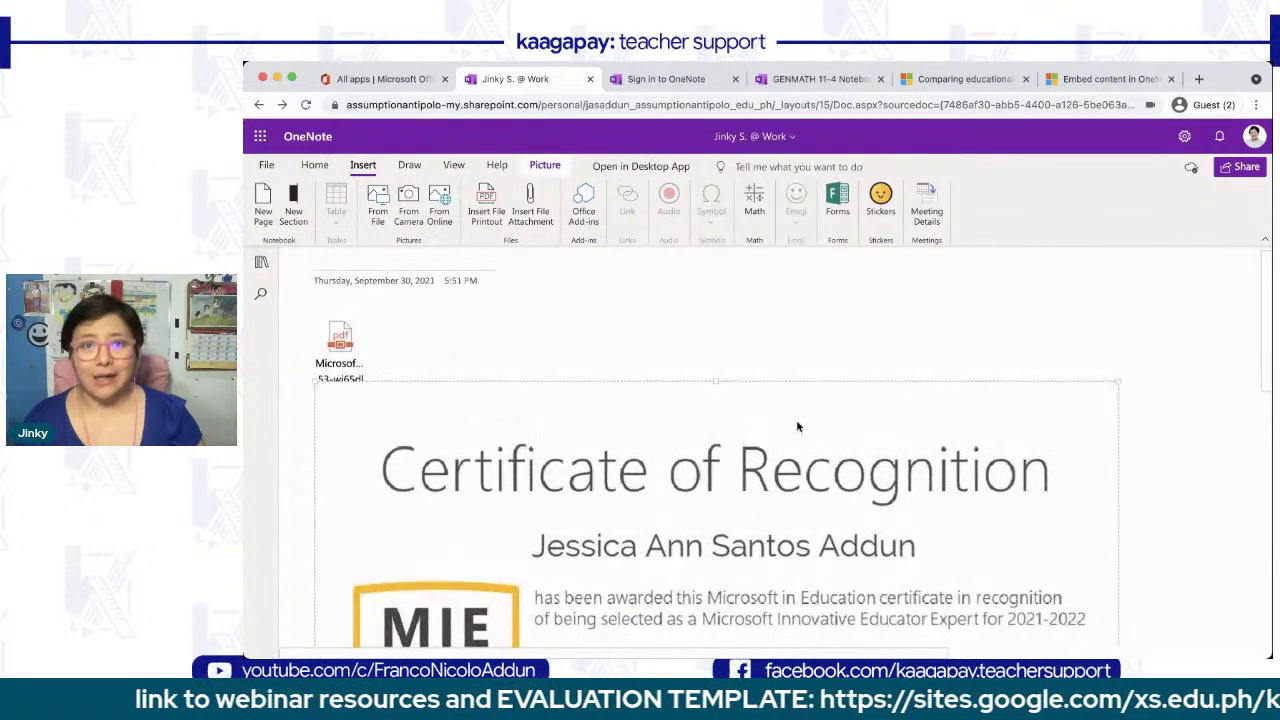
{"action": "left_click", "coordinate": [800, 332]}
{"action": "scroll", "coordinate": [767, 396], "scroll_direction": "down", "scroll_amount": 1}
{"action": "scroll", "coordinate": [767, 396], "scroll_direction": "down", "scroll_amount": 1}
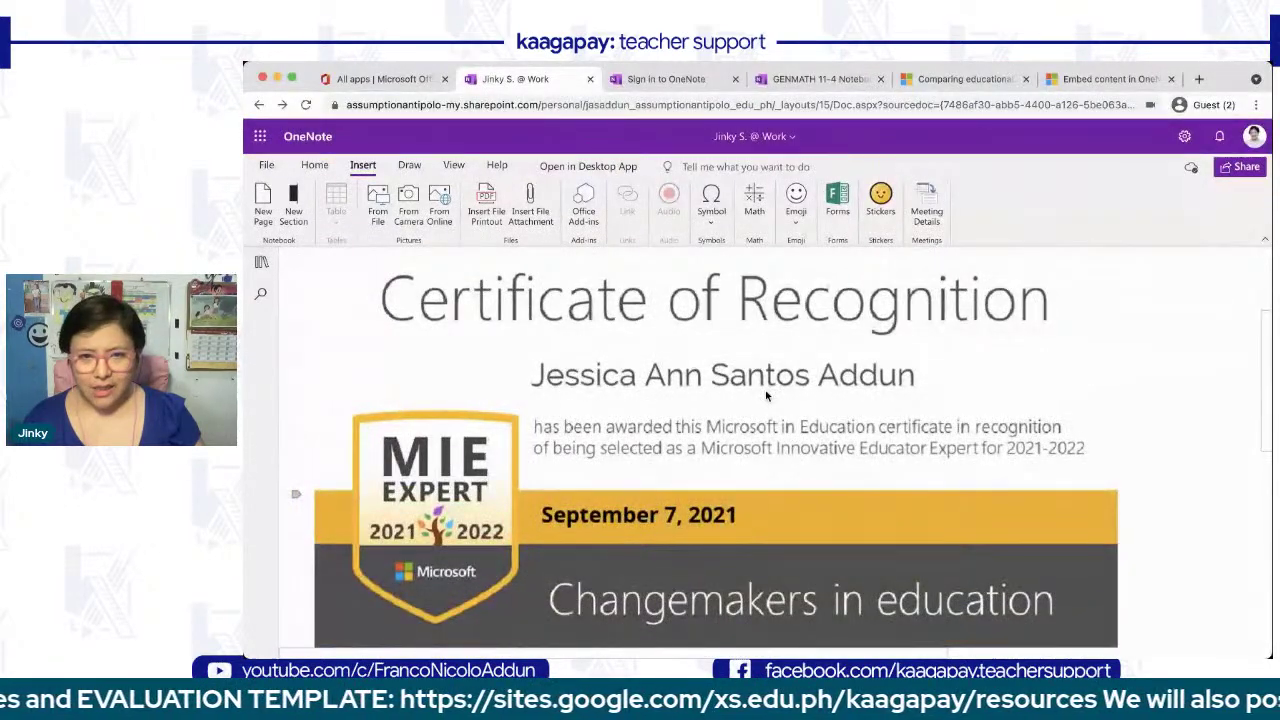
{"action": "left_click", "coordinate": [964, 401]}
{"action": "left_click_drag", "start_coordinate": [1118, 384], "coordinate": [800, 470]}
{"action": "scroll", "coordinate": [800, 470], "scroll_direction": "down", "scroll_amount": 2}
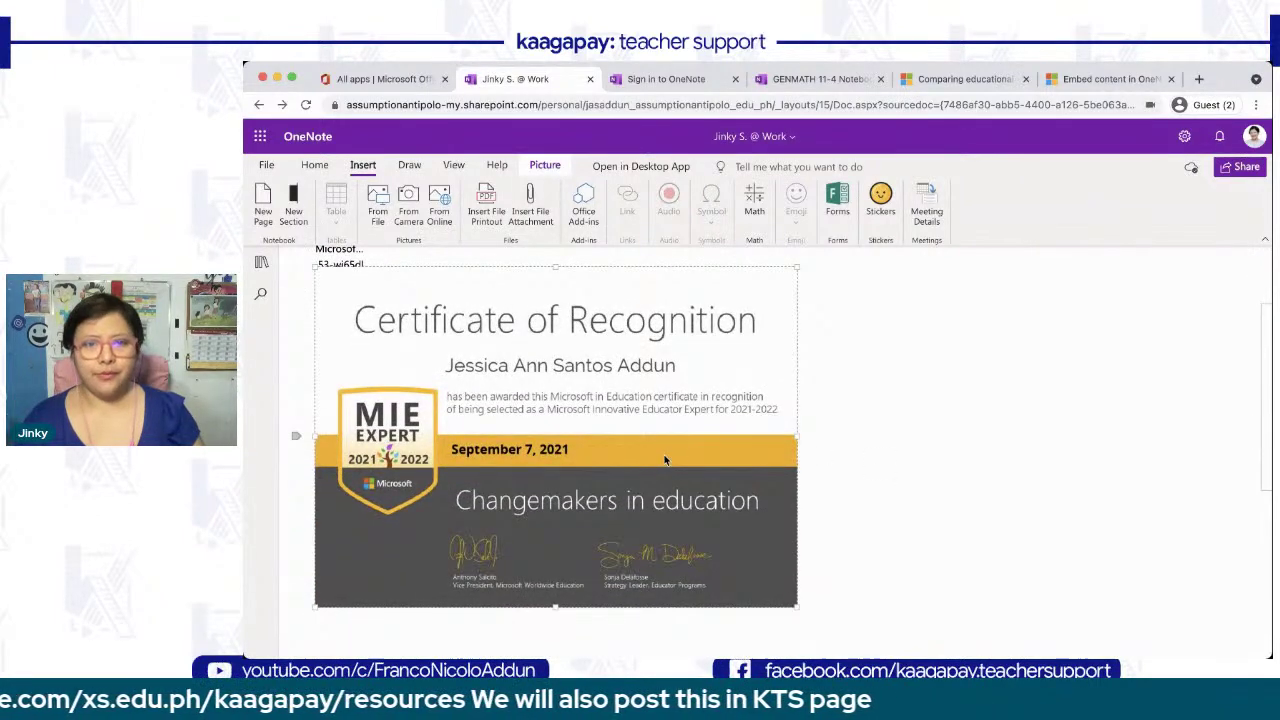
- Deselect the resized certificate and reposition it on the page
{"action": "left_click", "coordinate": [990, 487]}
{"action": "left_click", "coordinate": [685, 371]}
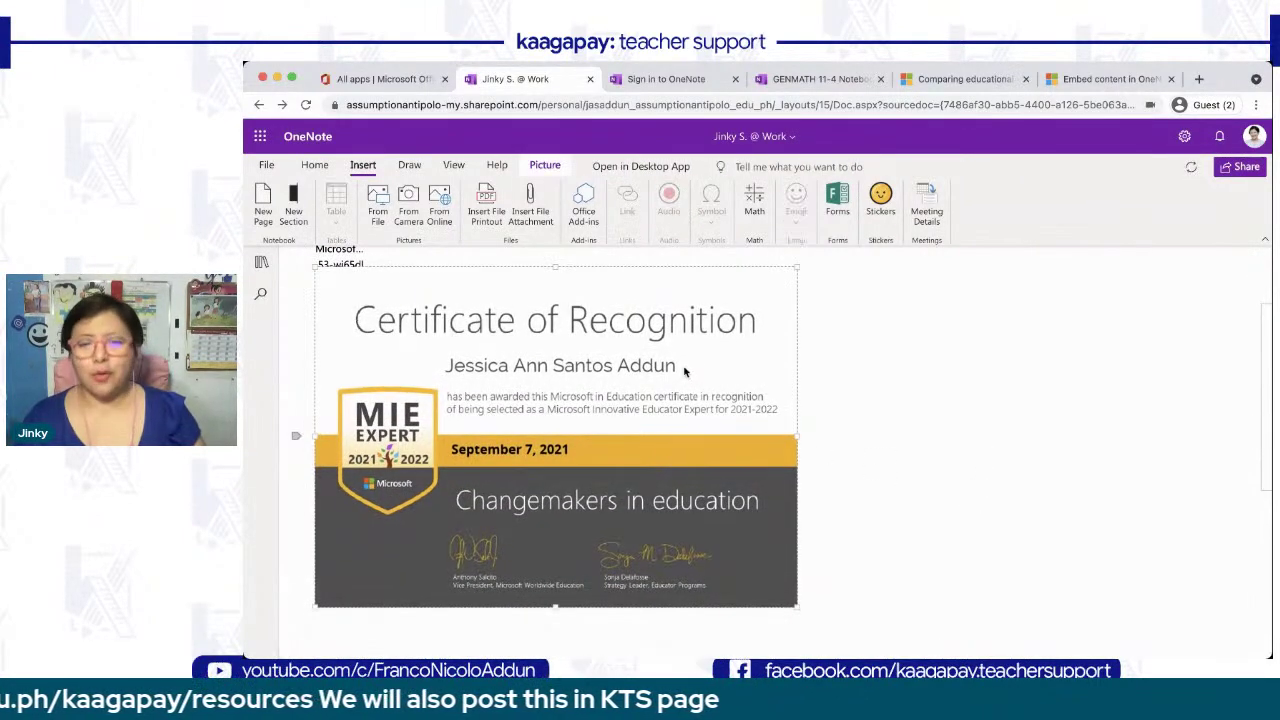
{"action": "left_click", "coordinate": [943, 370]}
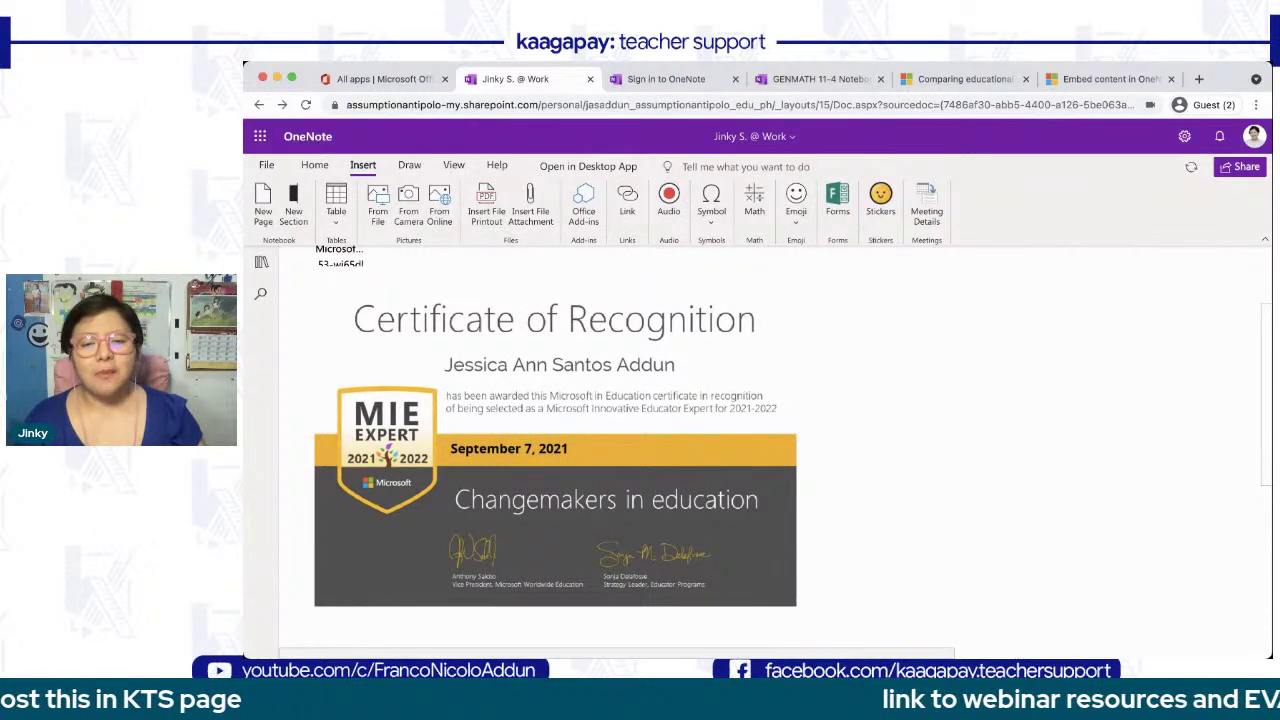
{"action": "key", "text": "super+Tab"}
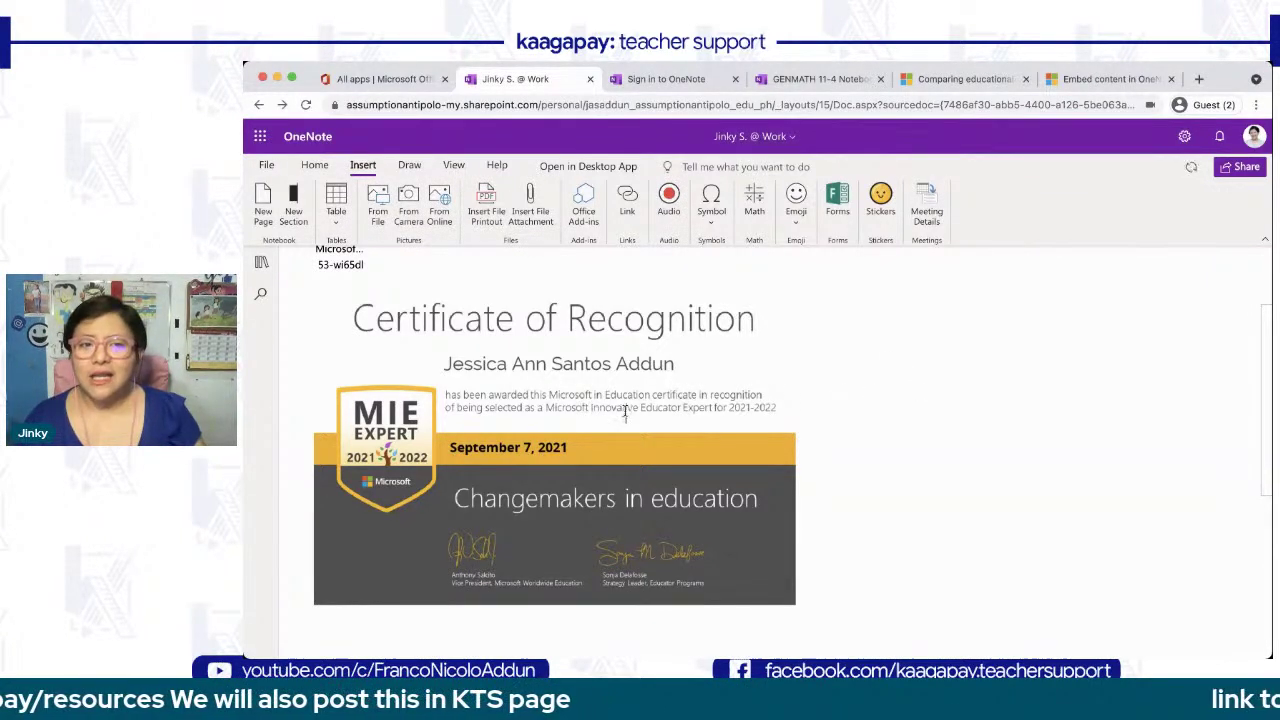
{"action": "left_click_drag", "start_coordinate": [628, 417], "coordinate": [766, 476]}
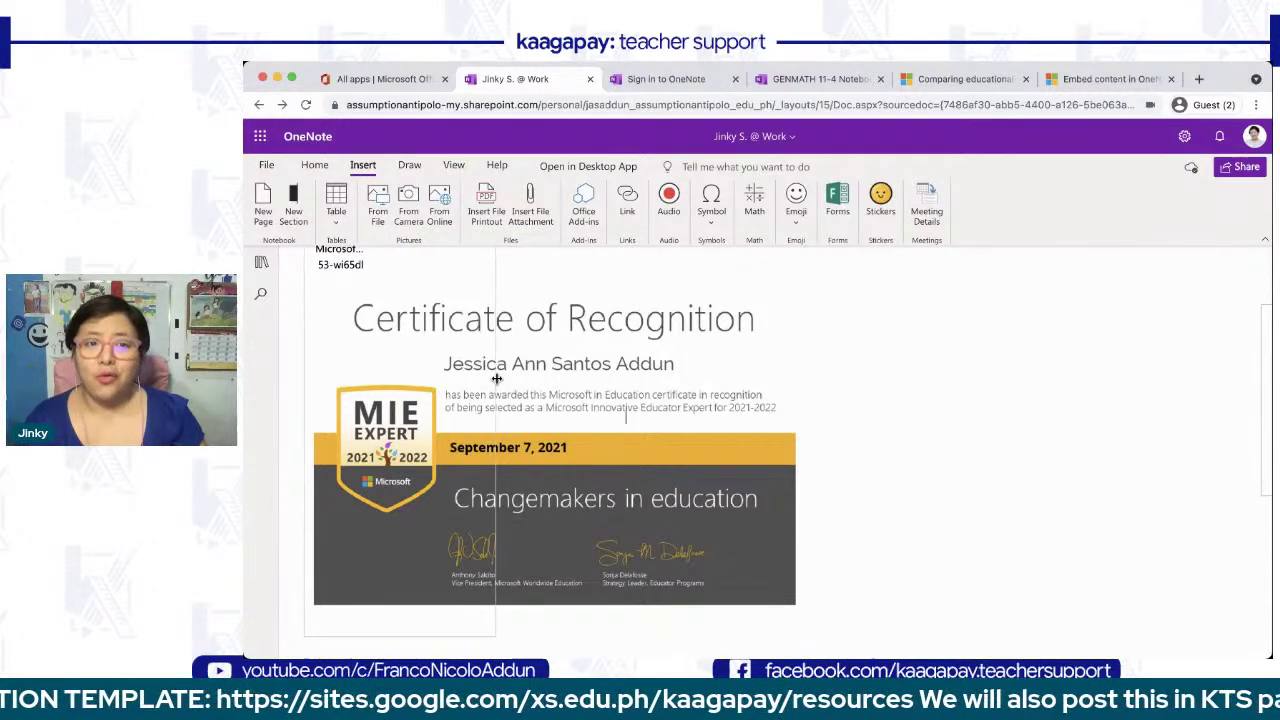
- Type the recipient's full name in a note above the certificate title
{"action": "scroll", "coordinate": [496, 379], "scroll_direction": "up", "scroll_amount": 1}
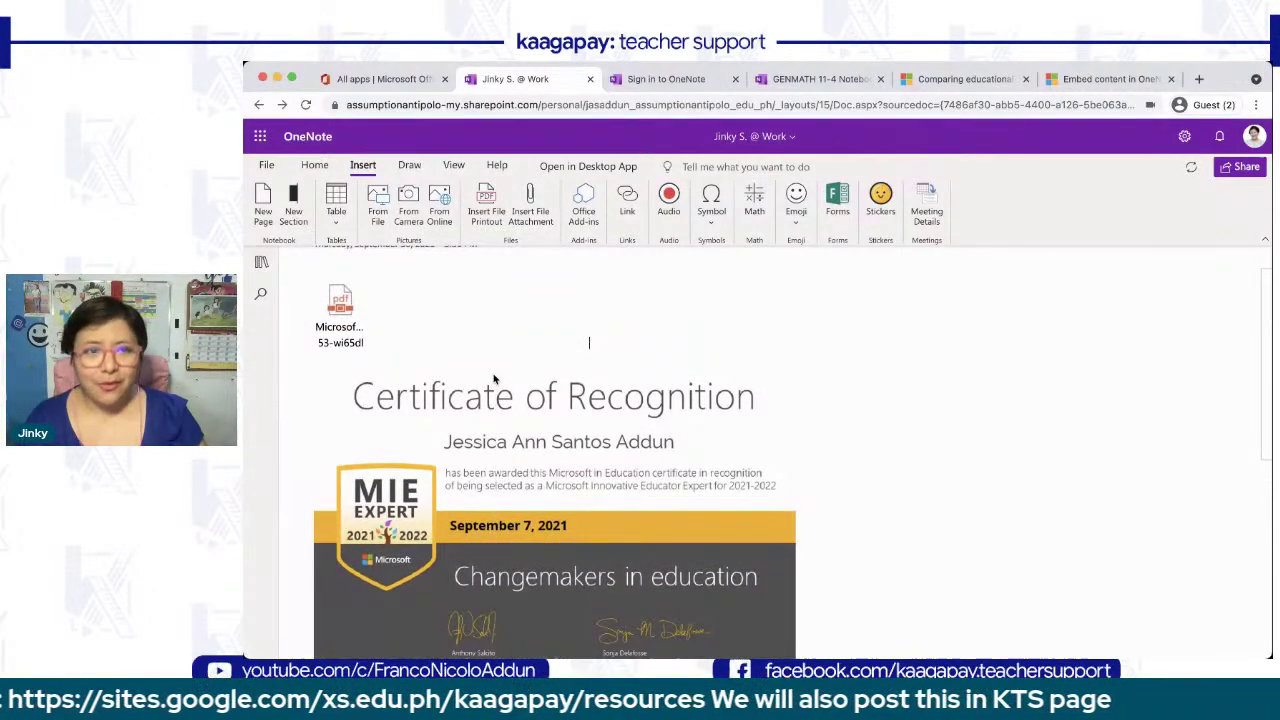
{"action": "left_click", "coordinate": [590, 350]}
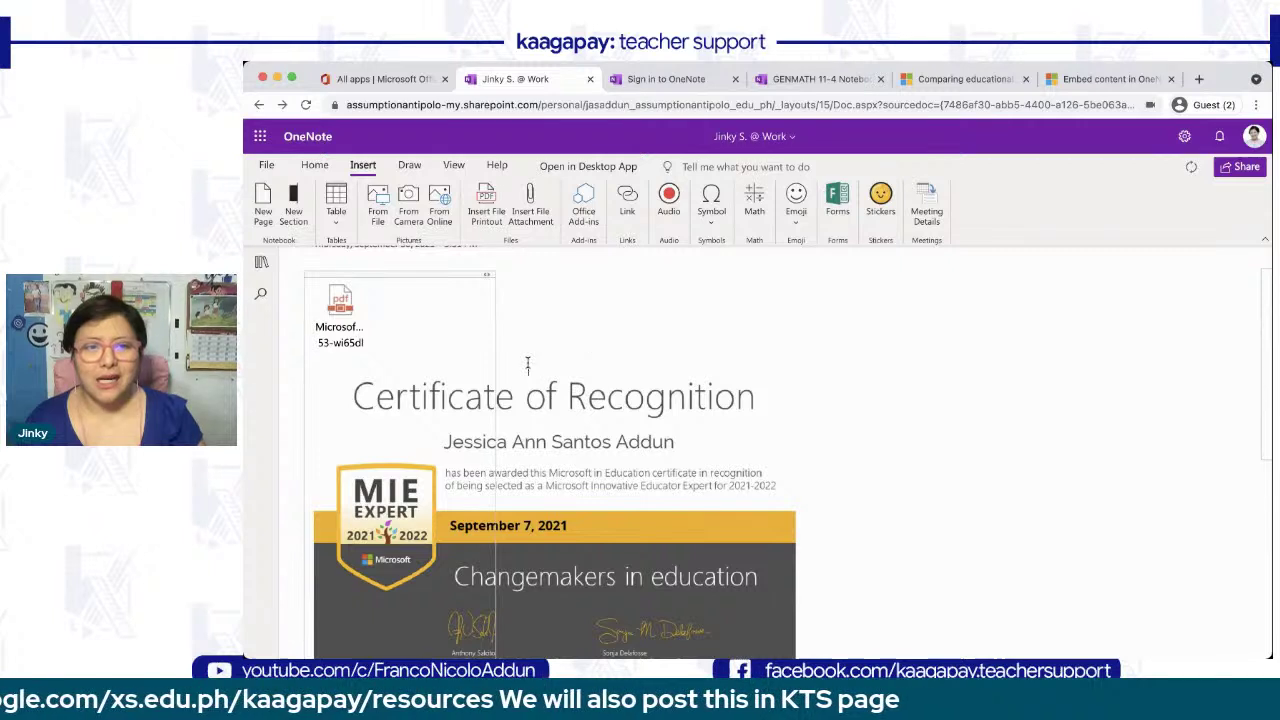
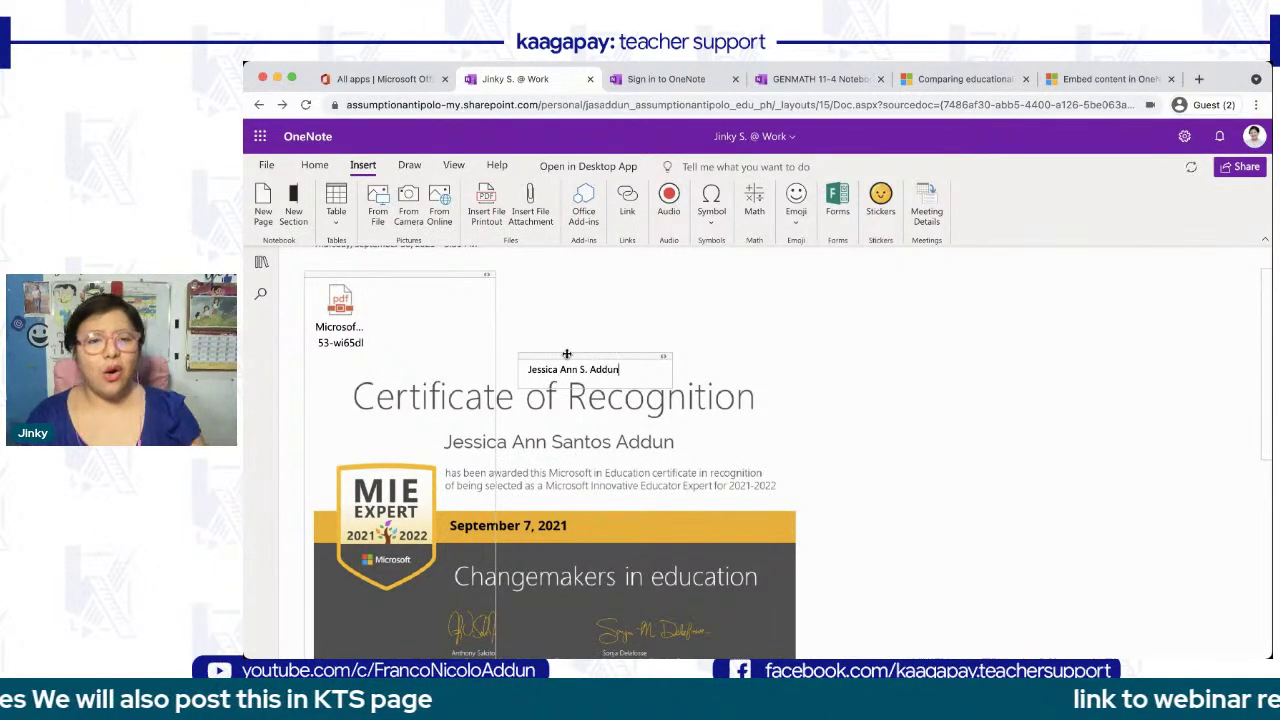
- Add a 'September 30, 2021' text box and move it beside the name line
{"action": "scroll", "coordinate": [560, 473], "scroll_direction": "down", "scroll_amount": 3}
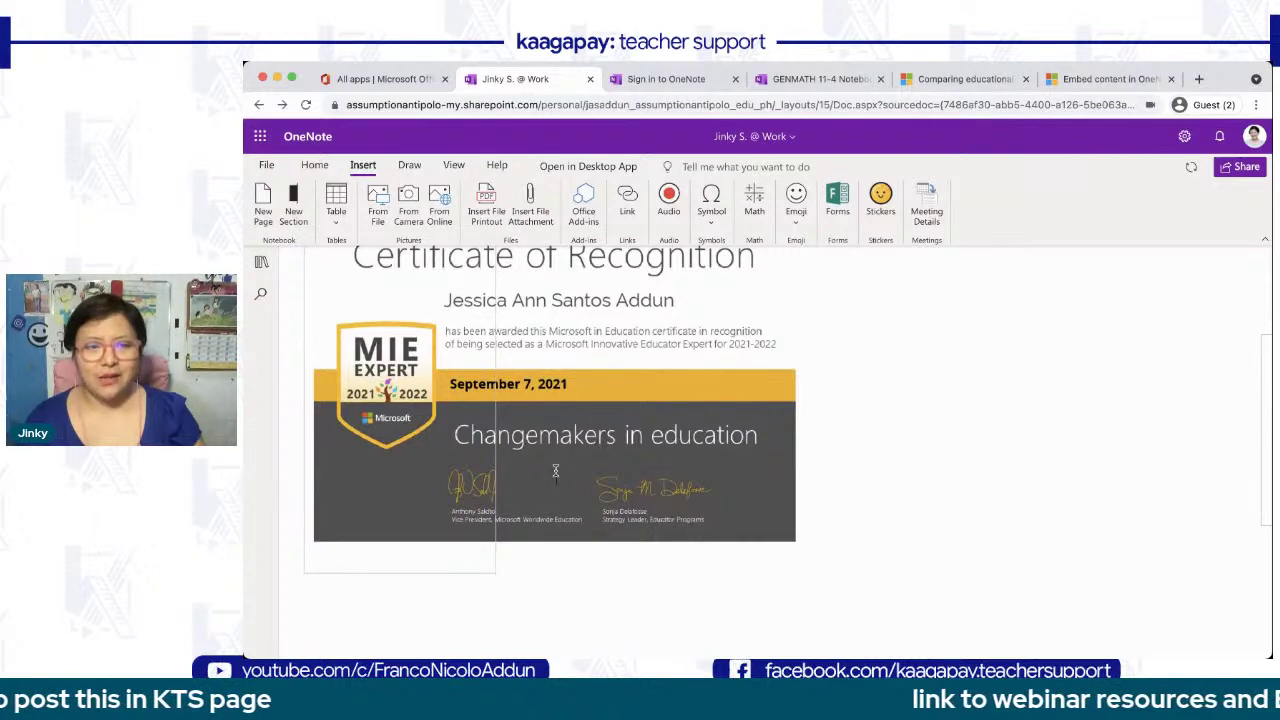
{"action": "left_click", "coordinate": [555, 470]}
{"action": "type", "text": "September 30"}
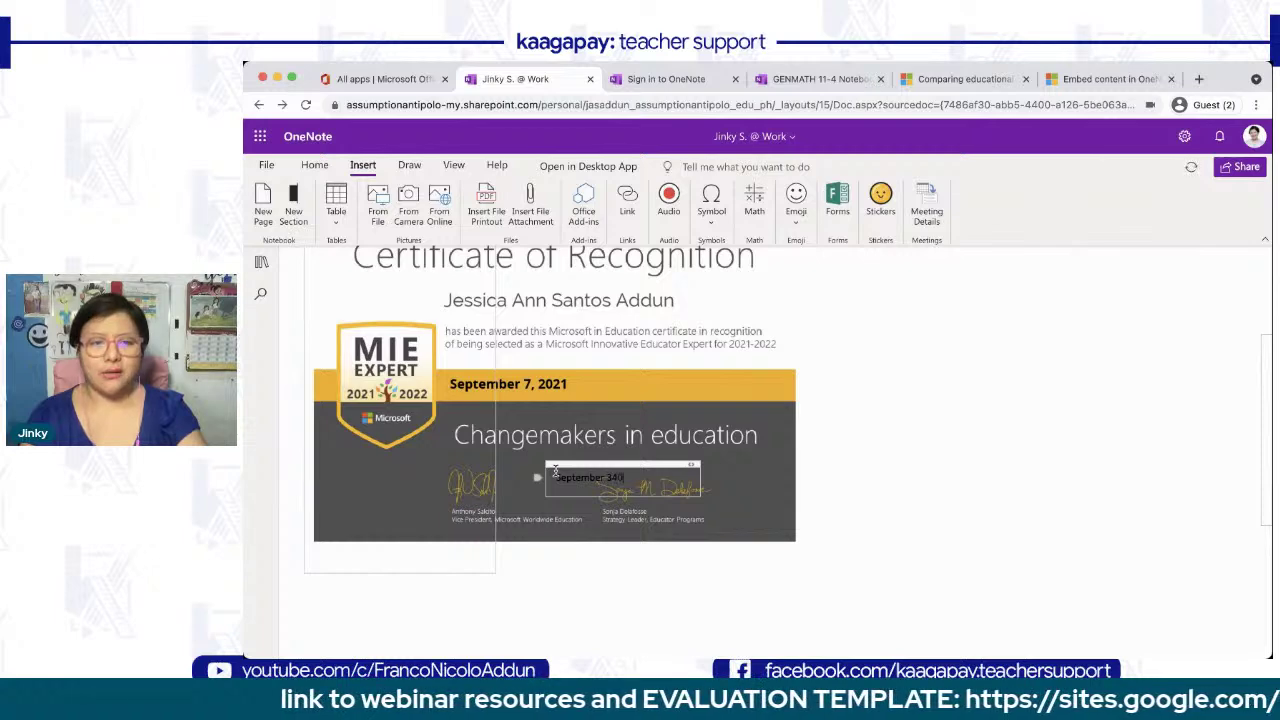
{"action": "type", "text": ", 2021"}
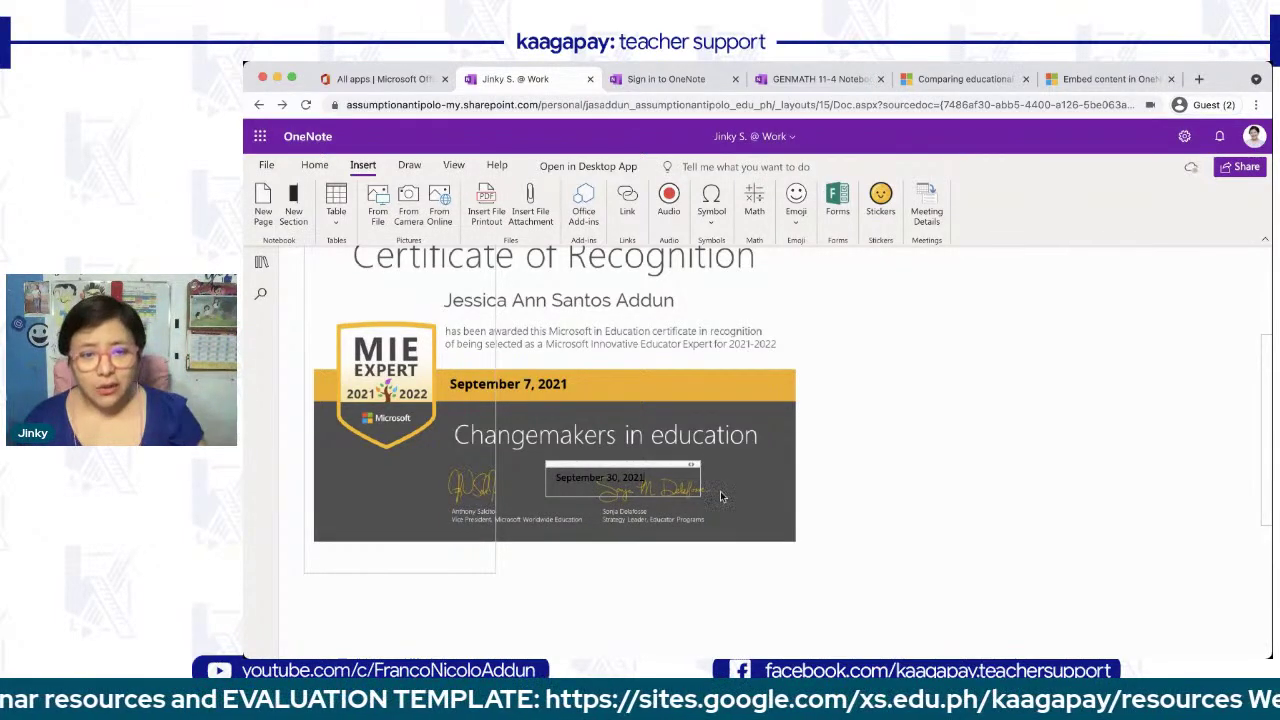
{"action": "left_click_drag", "start_coordinate": [634, 456], "coordinate": [633, 341]}
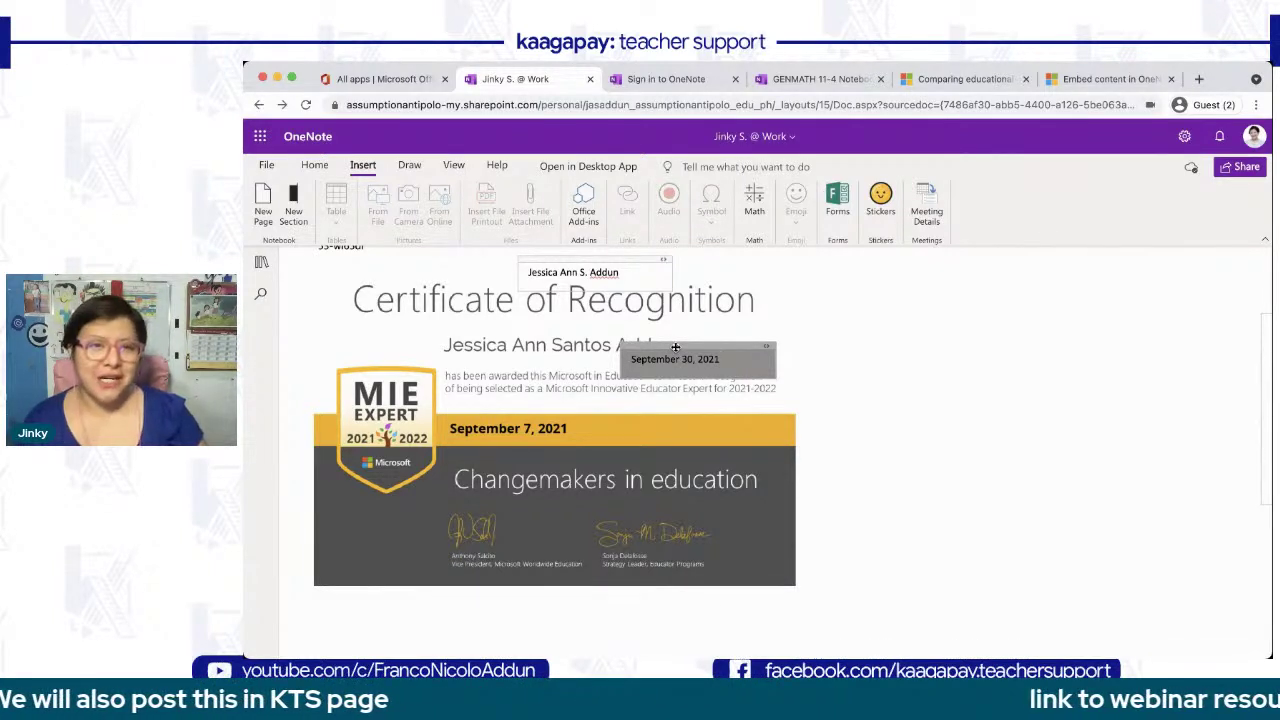
{"action": "scroll", "coordinate": [675, 348], "scroll_direction": "up", "scroll_amount": 1}
{"action": "scroll", "coordinate": [675, 348], "scroll_direction": "down", "scroll_amount": 1}
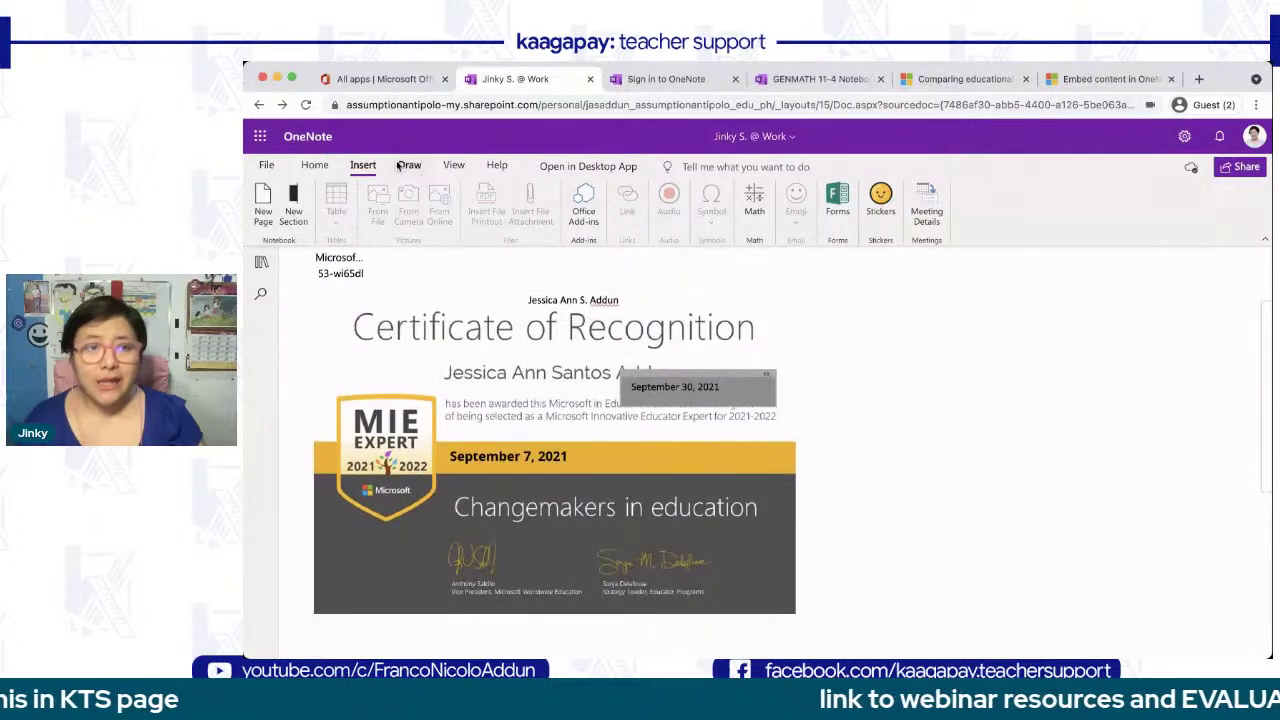
- Choose the Draw tab's freehand Pen with blue ink
{"action": "left_click", "coordinate": [453, 165]}
{"action": "left_click", "coordinate": [409, 165]}
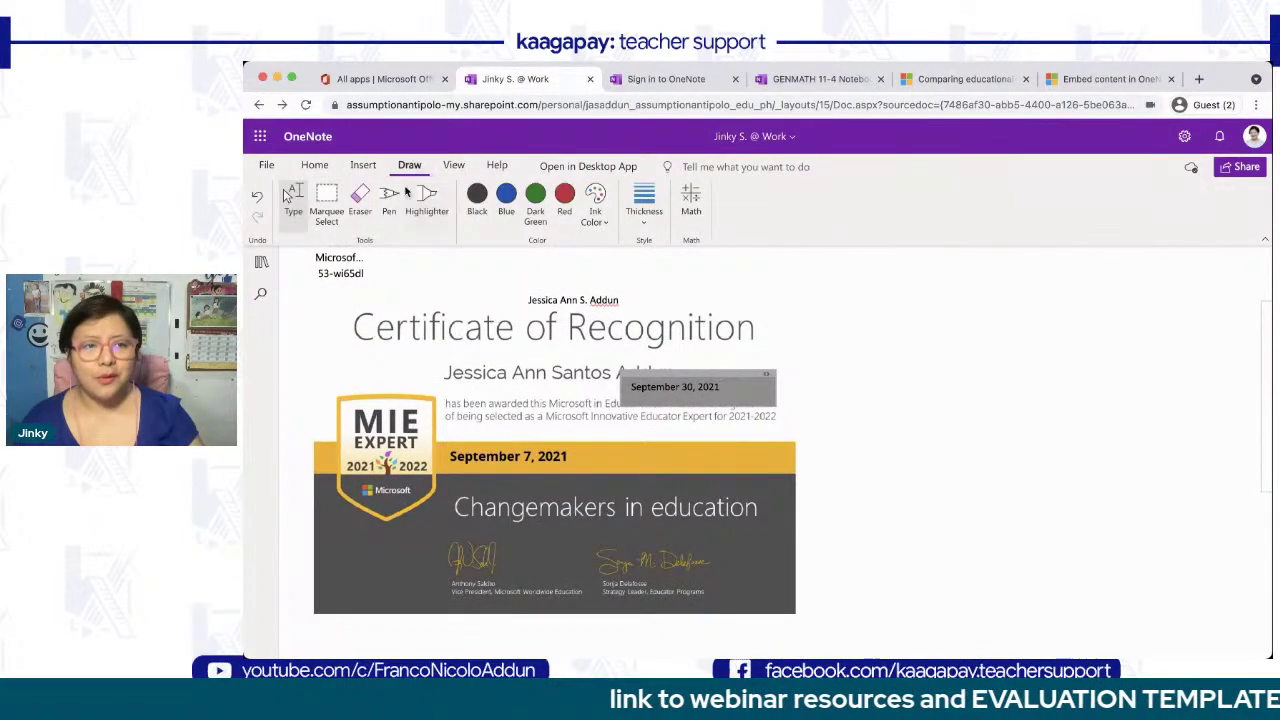
{"action": "left_click", "coordinate": [392, 198]}
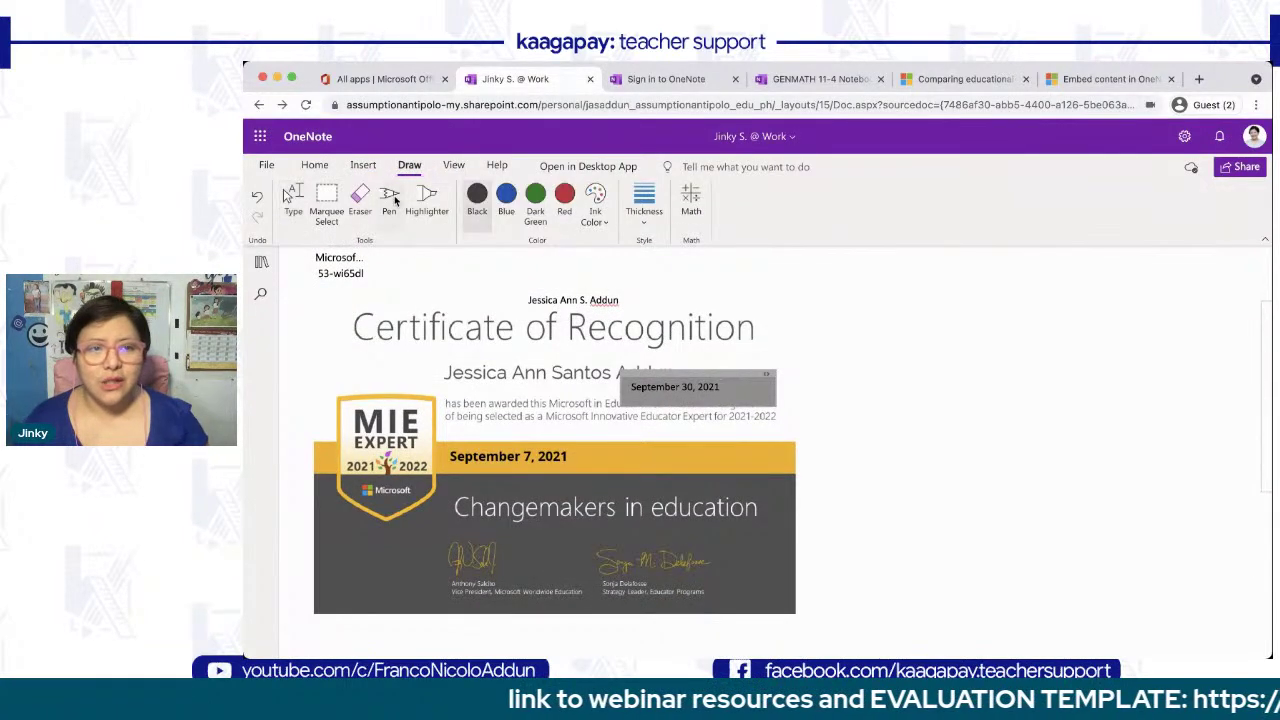
{"action": "left_click", "coordinate": [505, 197]}
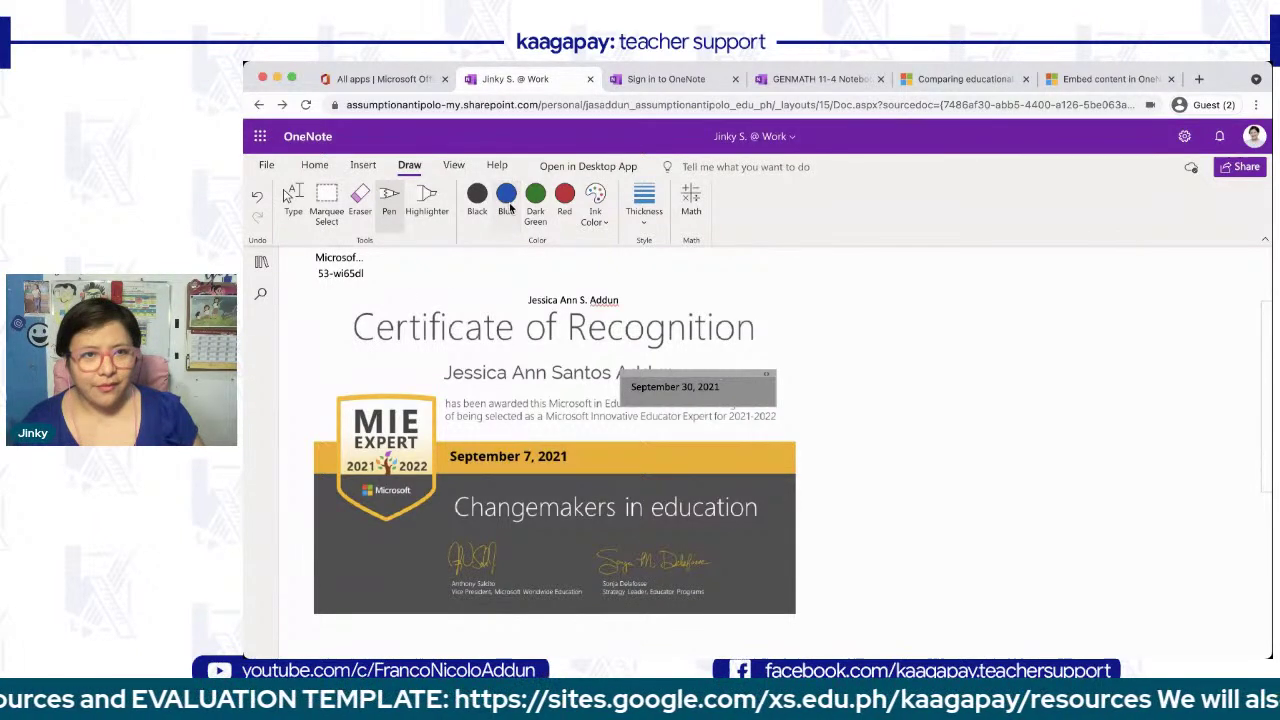
- Underline the Certificate of Recognition title and circle the MIE Expert badge in blue ink
{"action": "left_click_drag", "start_coordinate": [357, 343], "coordinate": [752, 344]}
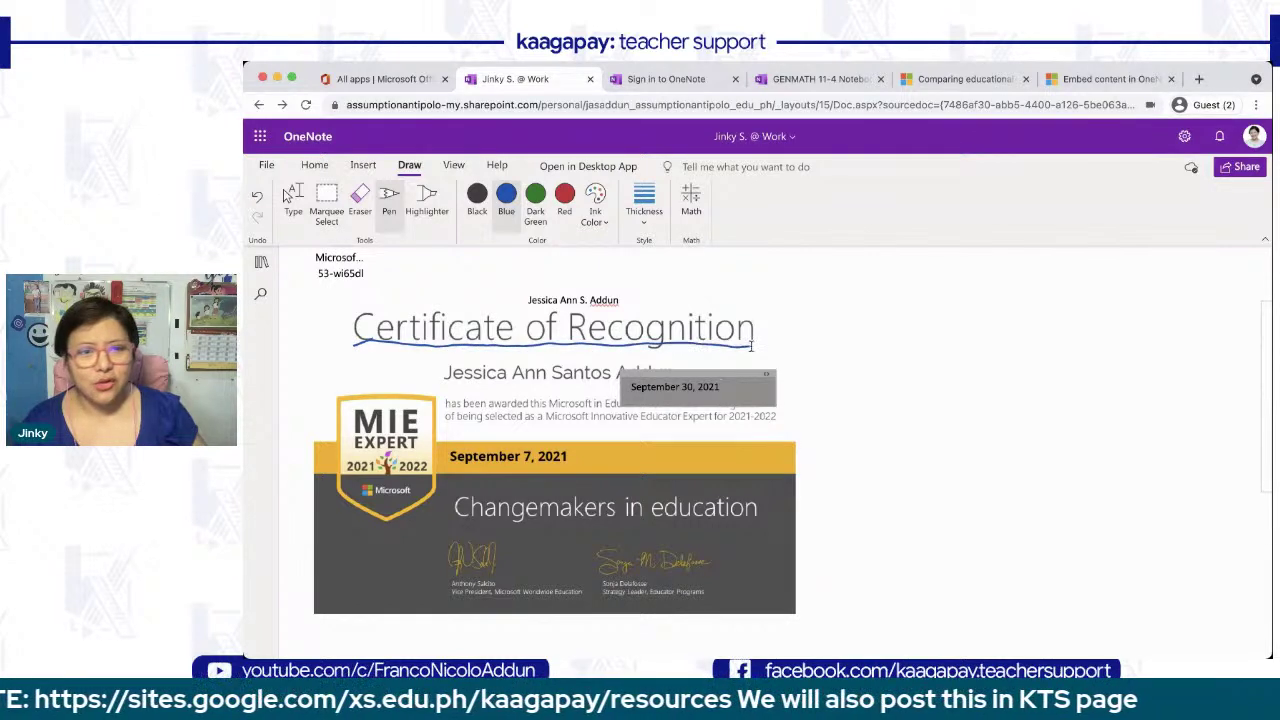
{"action": "mouse_move", "coordinate": [434, 397]}
{"action": "left_mouse_down"}
{"action": "mouse_move", "coordinate": [335, 402]}
{"action": "mouse_move", "coordinate": [430, 492]}
{"action": "mouse_move", "coordinate": [436, 393]}
{"action": "left_mouse_up"}
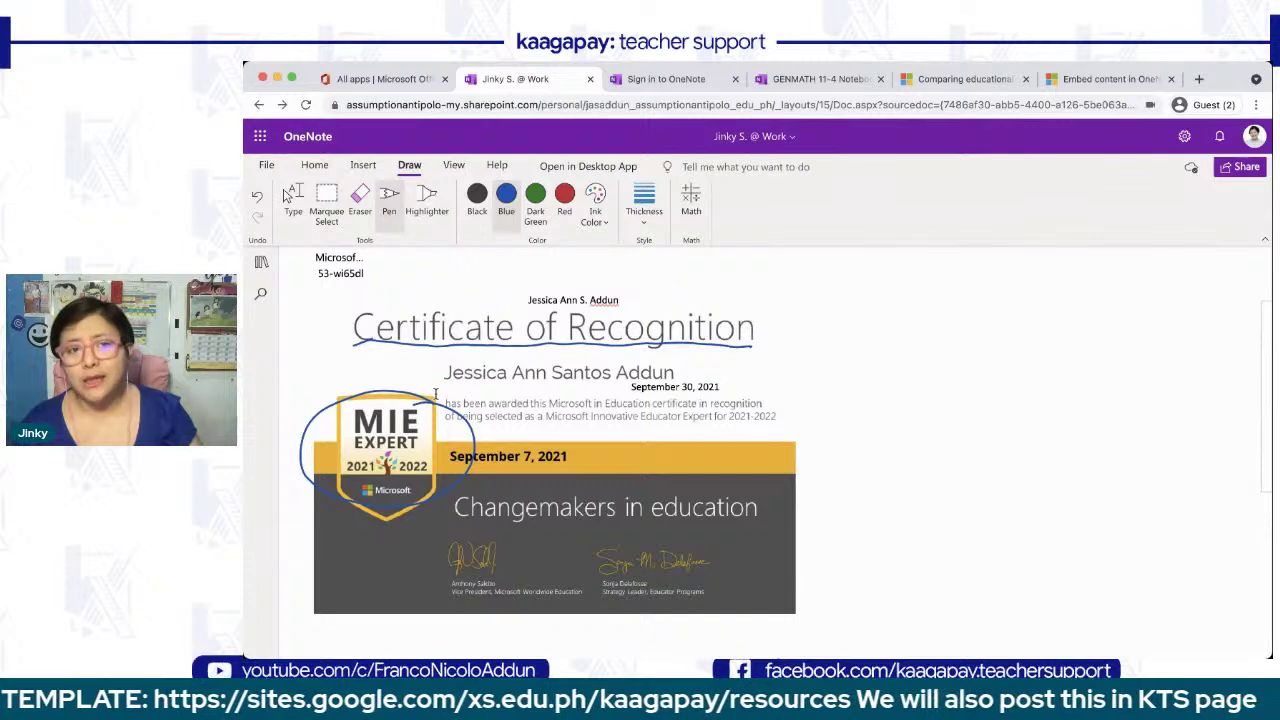
{"action": "scroll", "coordinate": [435, 393], "scroll_direction": "up", "scroll_amount": 1}
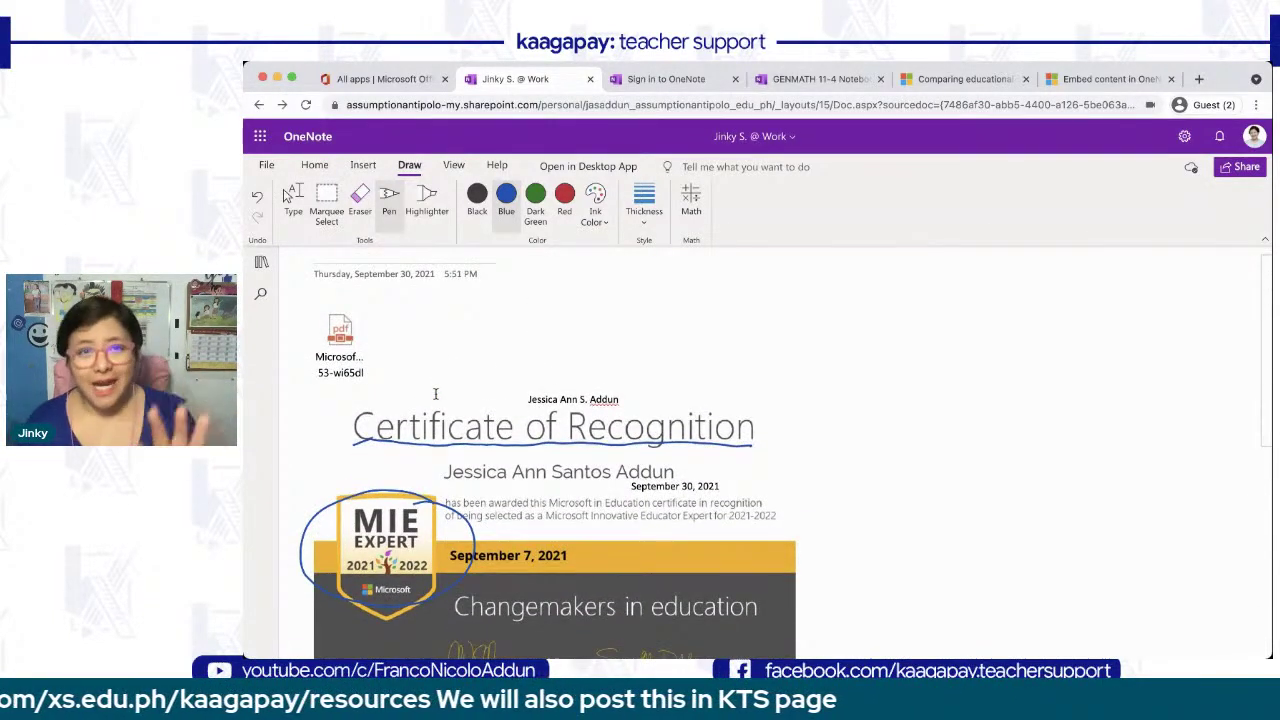
{"action": "scroll", "coordinate": [435, 393], "scroll_direction": "down", "scroll_amount": 1}
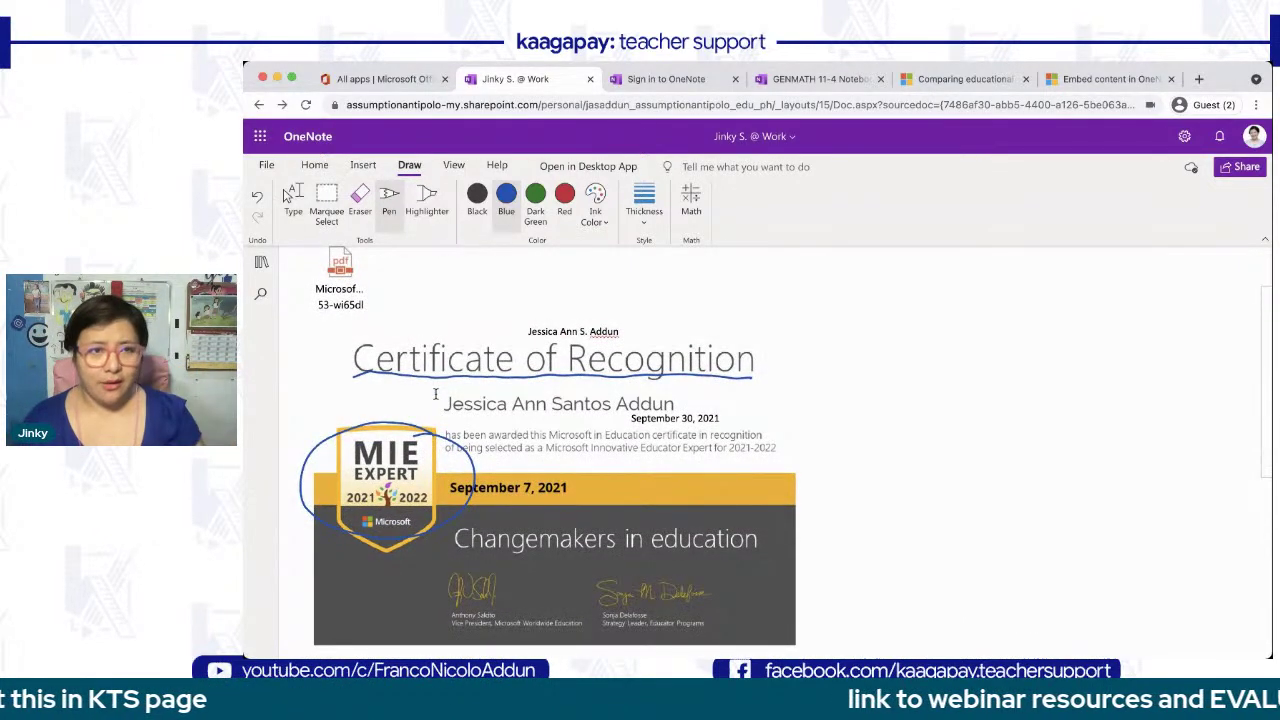
{"action": "scroll", "coordinate": [435, 393], "scroll_direction": "up", "scroll_amount": 1}
{"action": "left_click", "coordinate": [360, 166]}
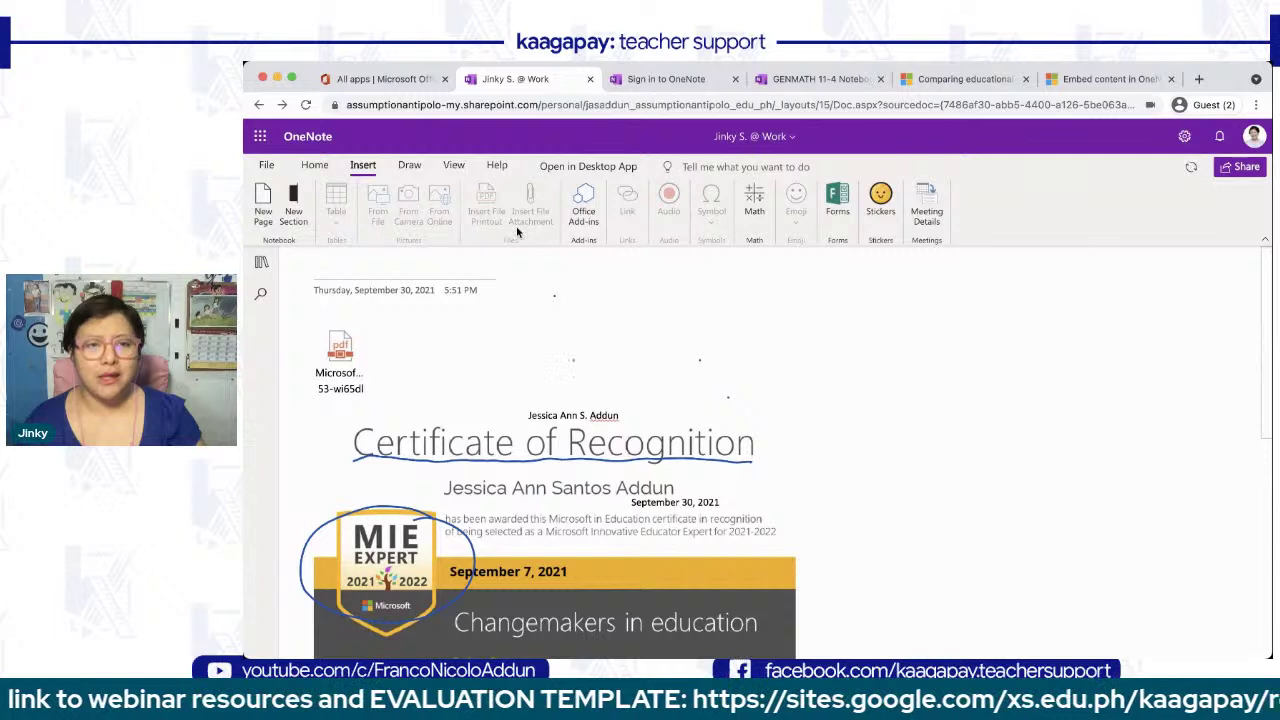
- Switch from pen to typing mode and set an insertion point below the certificate
{"action": "scroll", "coordinate": [697, 443], "scroll_direction": "down", "scroll_amount": 5}
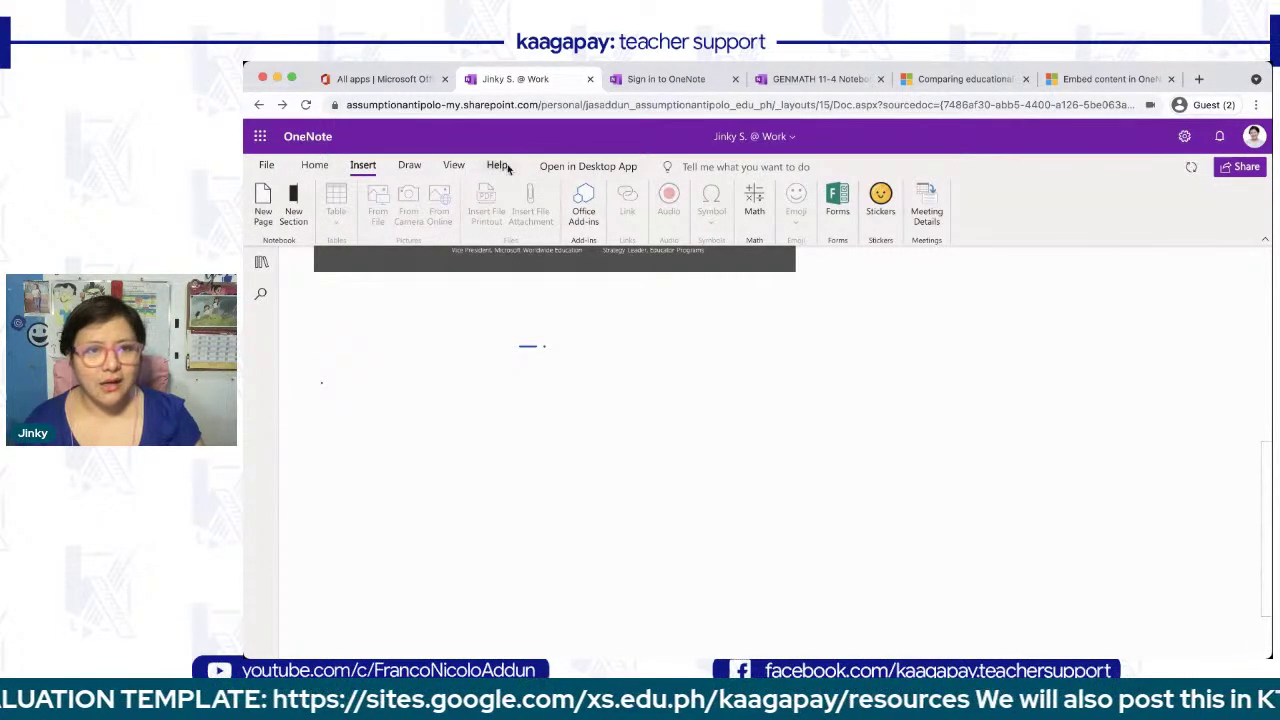
{"action": "left_click", "coordinate": [409, 166]}
{"action": "left_click", "coordinate": [292, 196]}
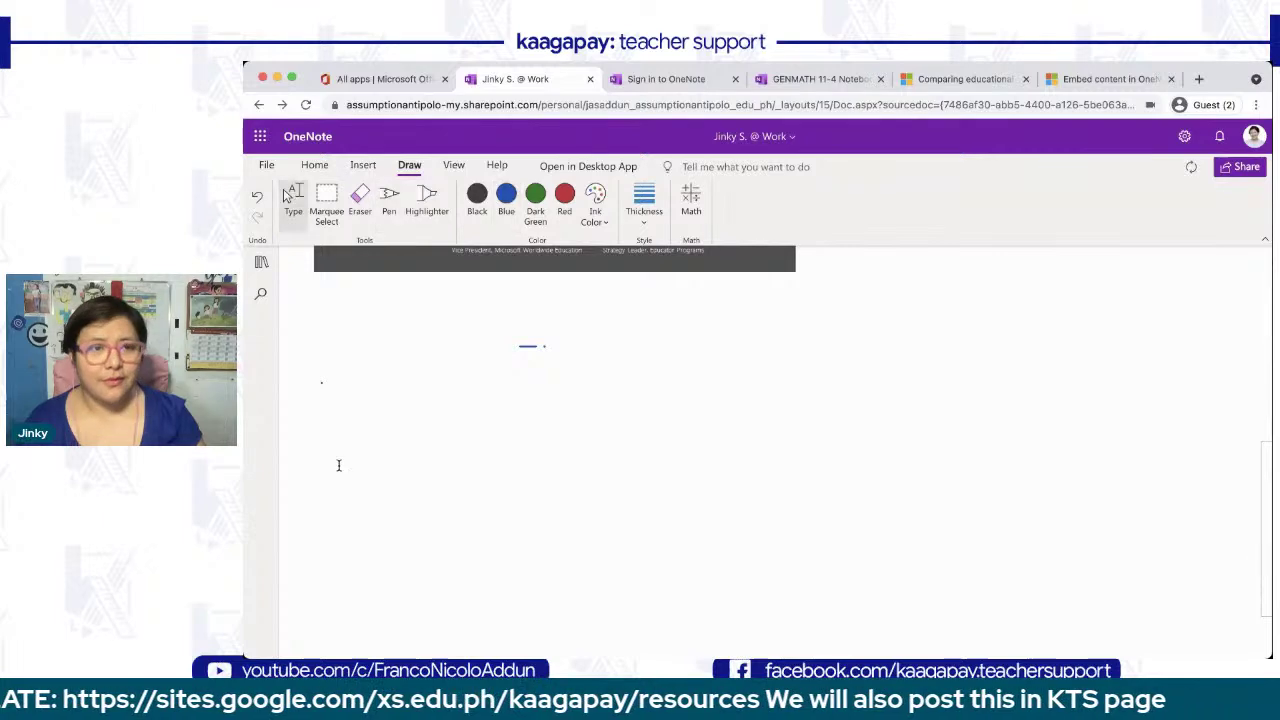
{"action": "left_click", "coordinate": [376, 299]}
- Attach one note walkthrough.pptx below the certificate and move it toward the left margin
{"action": "left_click", "coordinate": [363, 165]}
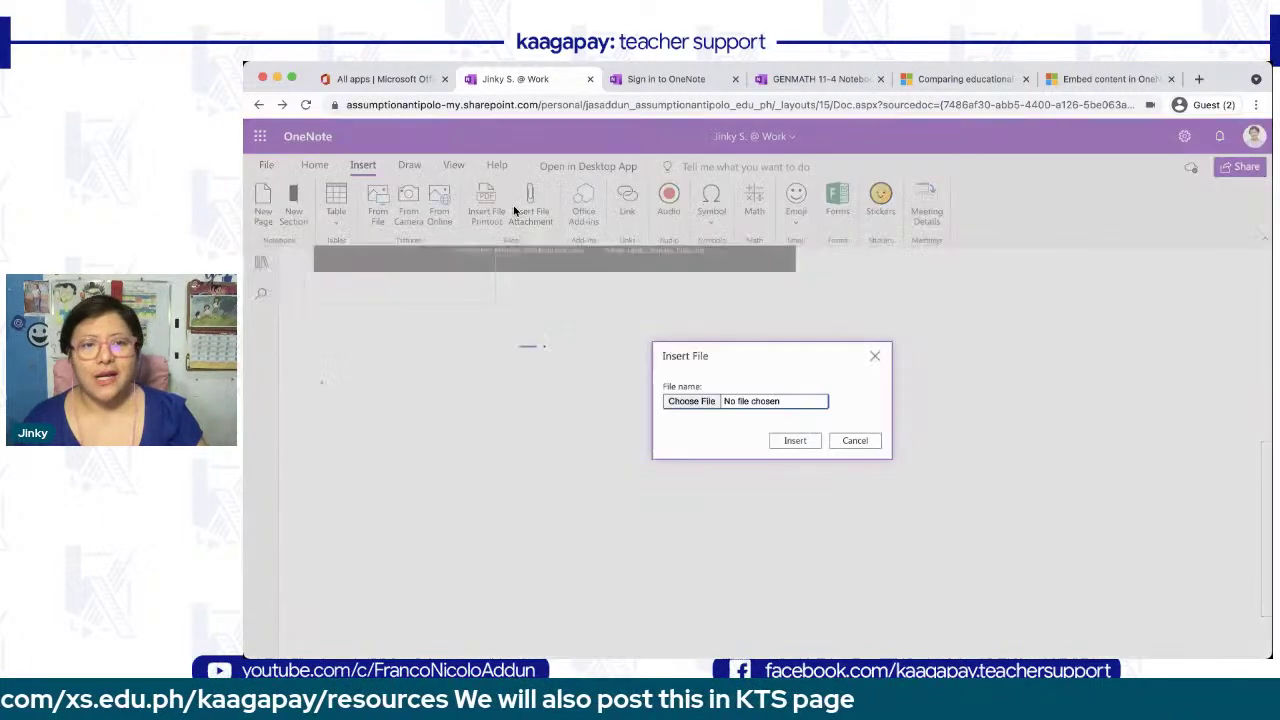
{"action": "left_click", "coordinate": [518, 210]}
{"action": "left_click", "coordinate": [688, 401]}
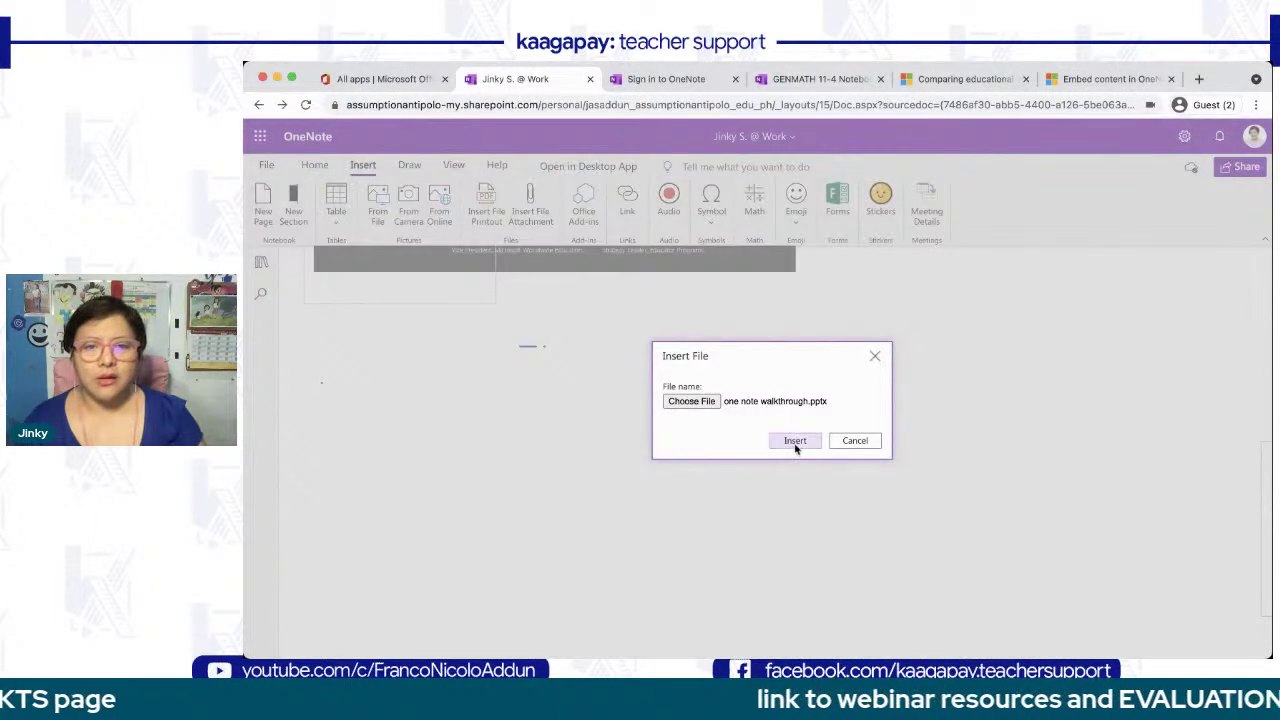
{"action": "left_click", "coordinate": [794, 440]}
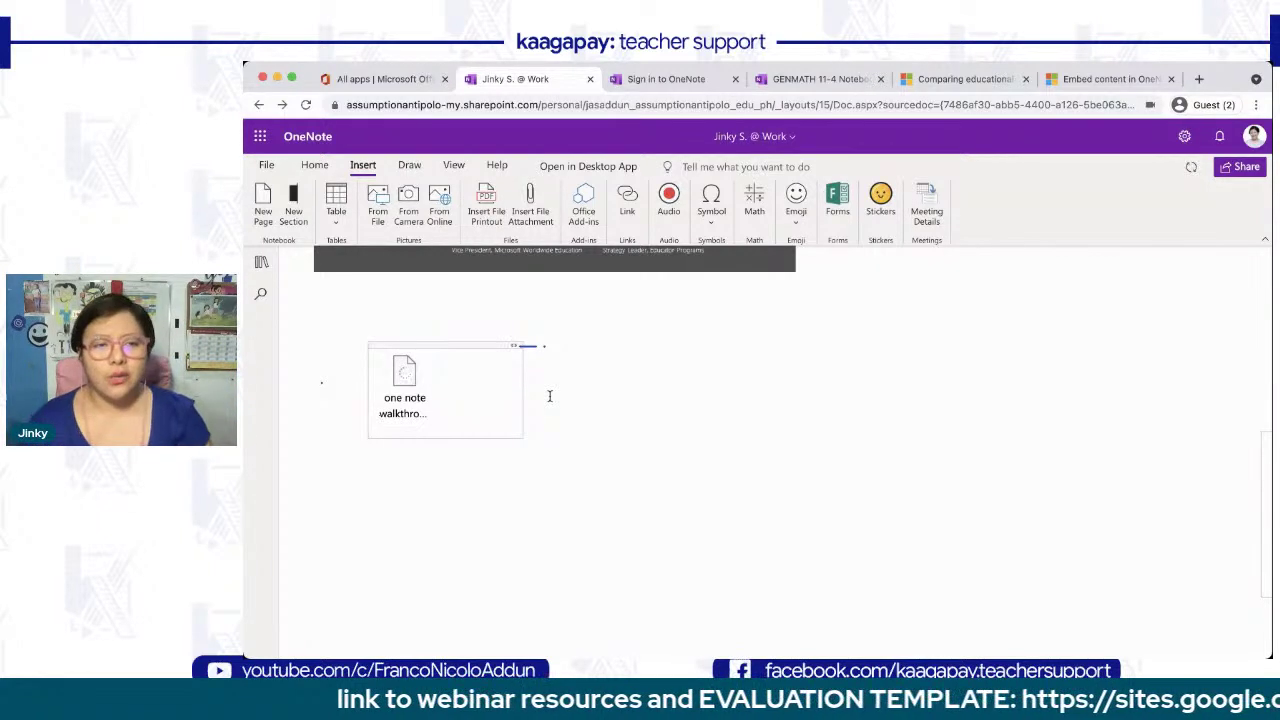
{"action": "left_click_drag", "start_coordinate": [451, 346], "coordinate": [397, 334]}
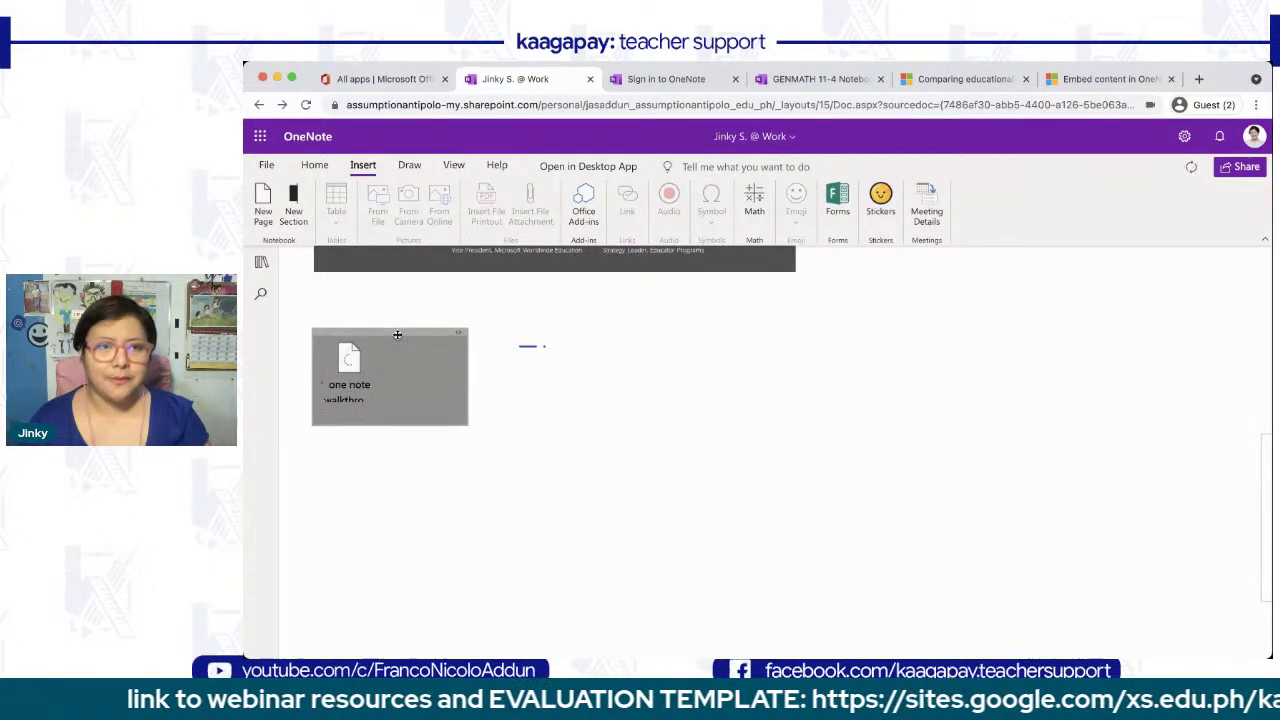
{"action": "scroll", "coordinate": [598, 481], "scroll_direction": "up", "scroll_amount": 3}
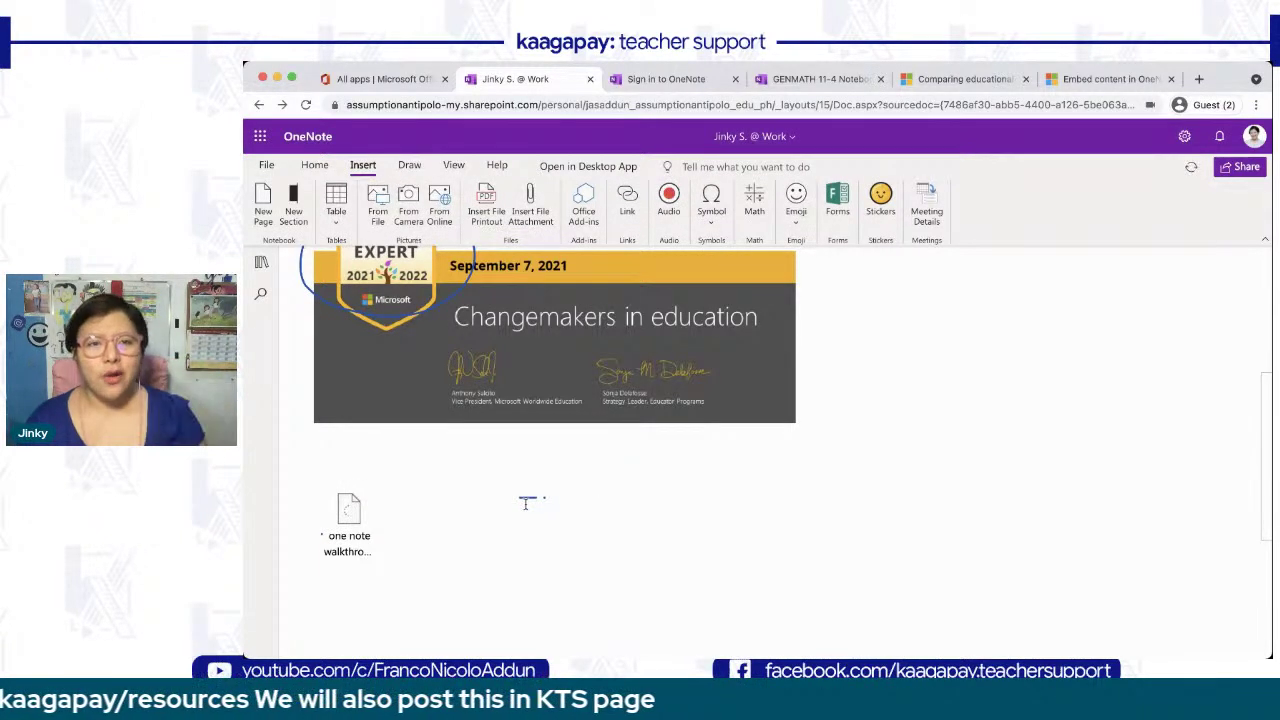
{"action": "left_click", "coordinate": [627, 205]}
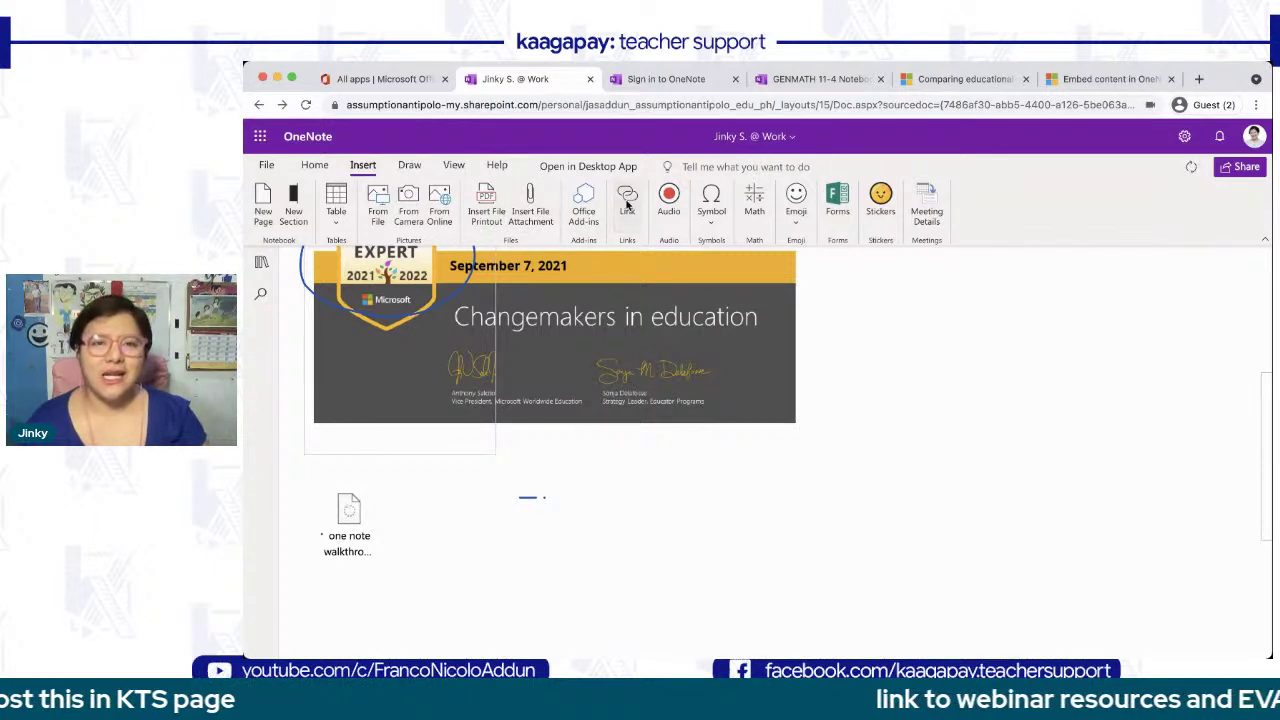
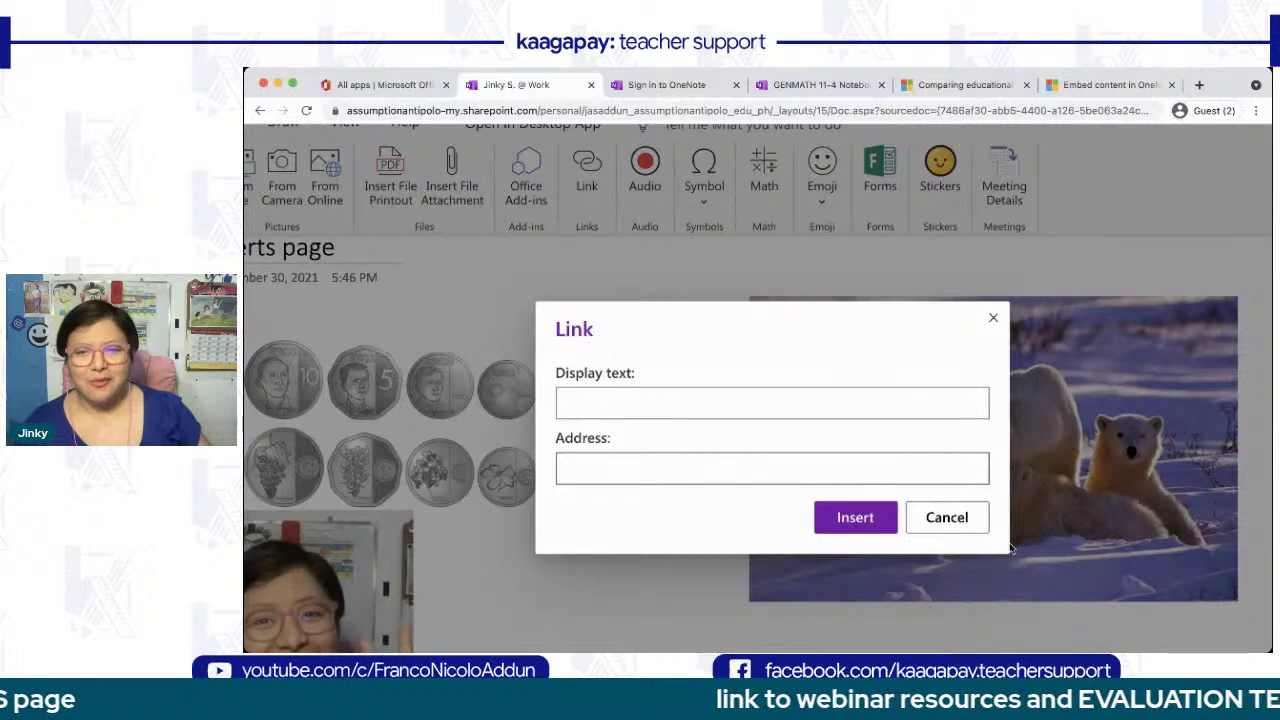
- Cancel the empty Link dialog and switch to the 'Embed content in OneNote' support article
{"action": "left_click", "coordinate": [968, 521]}
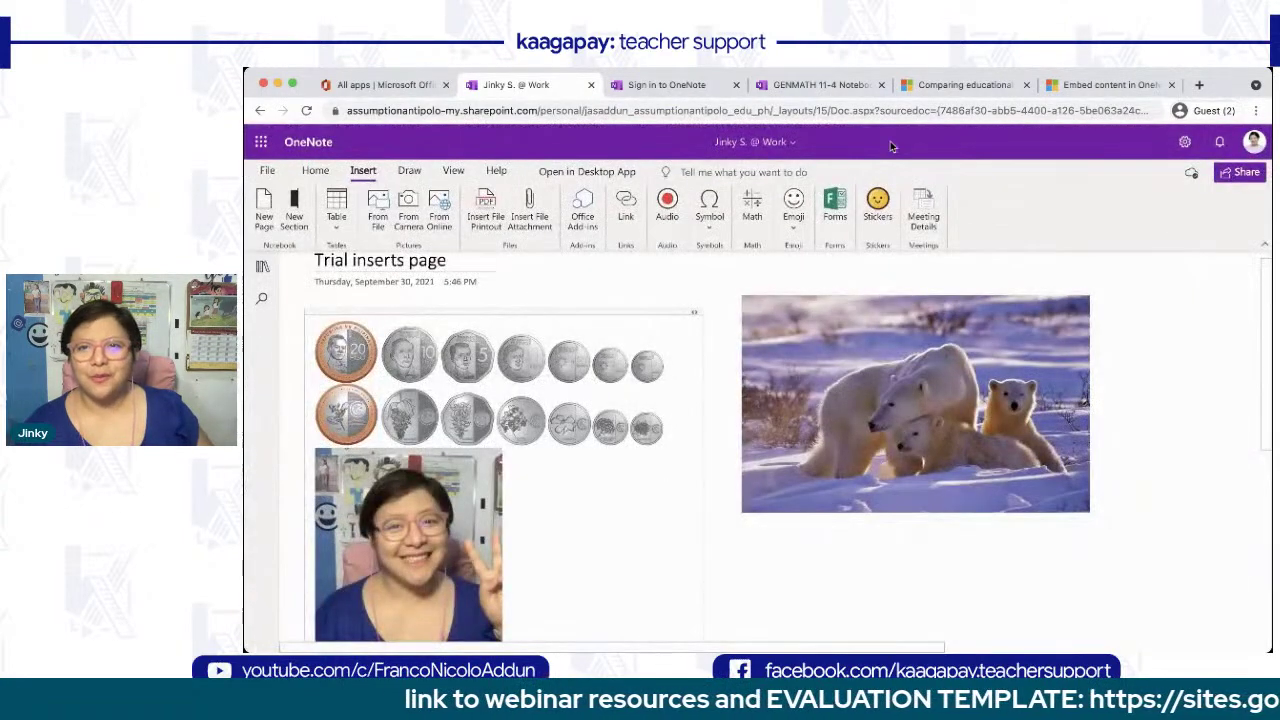
{"action": "left_click", "coordinate": [1105, 84]}
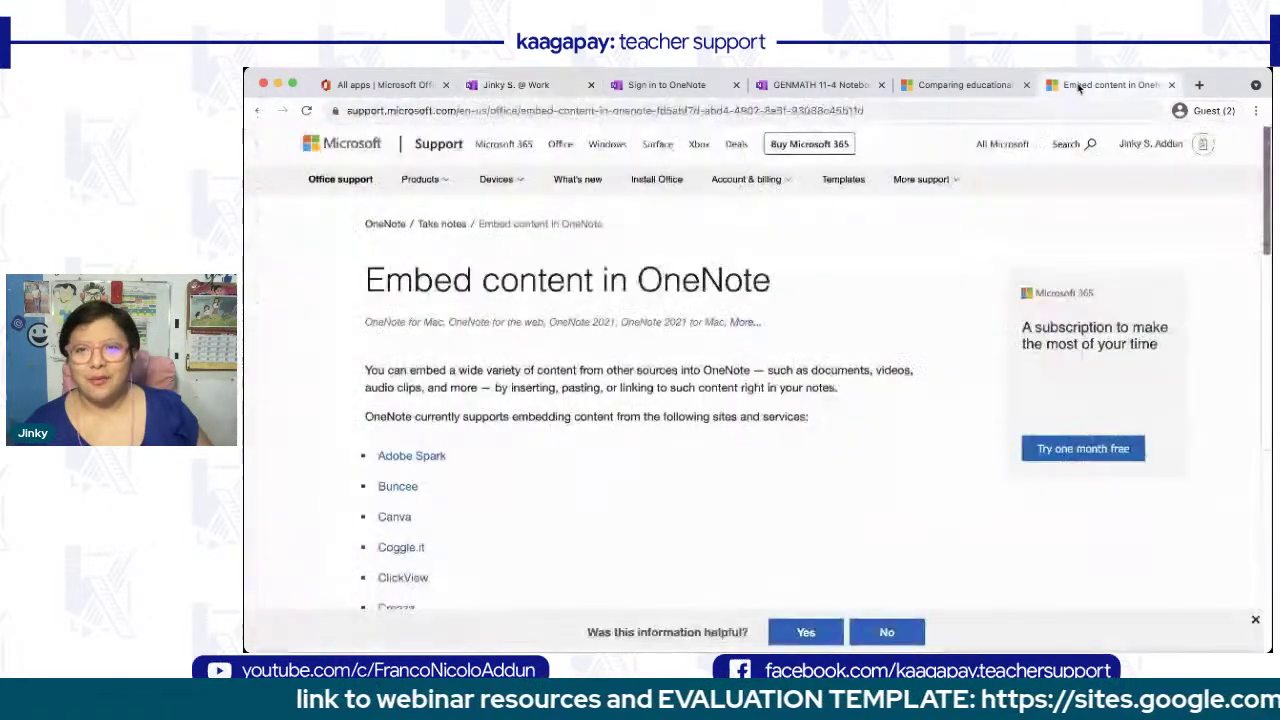
- Scroll through the article's supported services, from Adobe Spark past Desmos, EdPuzzle, Flipgrid and Geogebra to Giphy
{"action": "scroll", "coordinate": [678, 389], "scroll_direction": "up", "scroll_amount": 2}
{"action": "scroll", "coordinate": [679, 389], "scroll_direction": "up", "scroll_amount": 3}
{"action": "scroll", "coordinate": [680, 389], "scroll_direction": "left", "scroll_amount": 1}
{"action": "scroll", "coordinate": [678, 390], "scroll_direction": "left", "scroll_amount": 1}
{"action": "scroll", "coordinate": [678, 390], "scroll_direction": "down", "scroll_amount": 2}
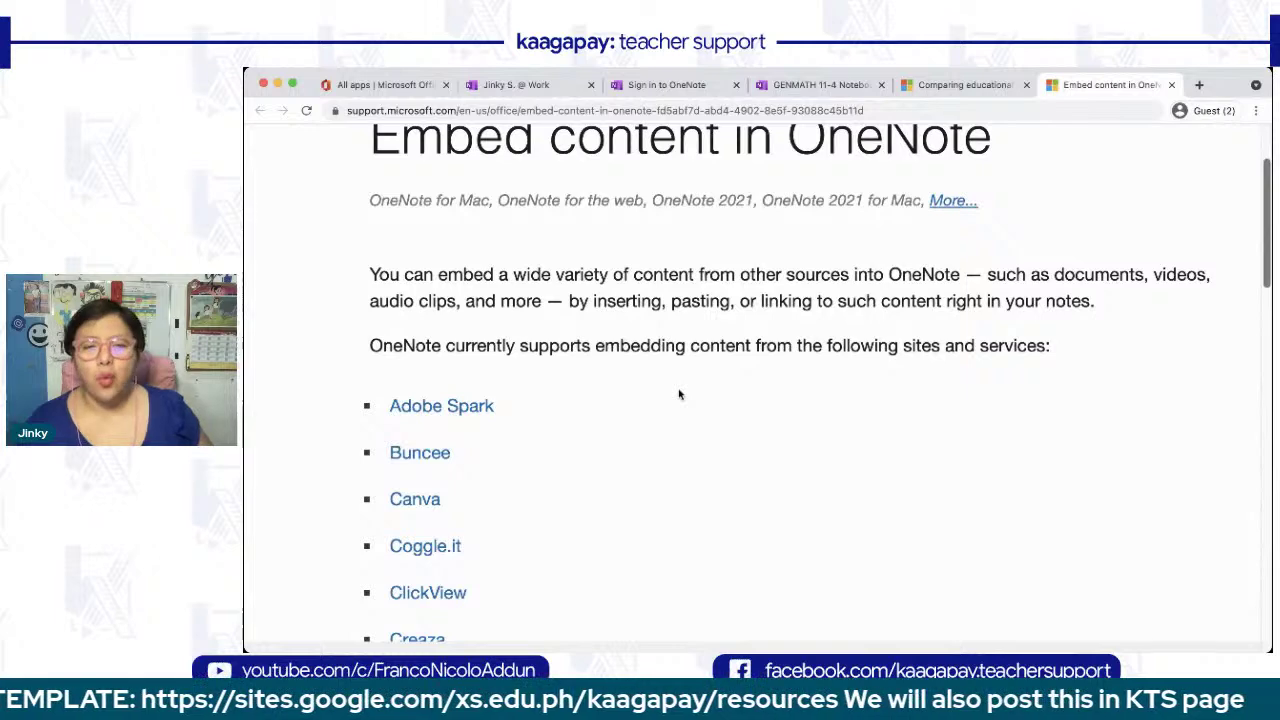
{"action": "scroll", "coordinate": [679, 394], "scroll_direction": "down", "scroll_amount": 3}
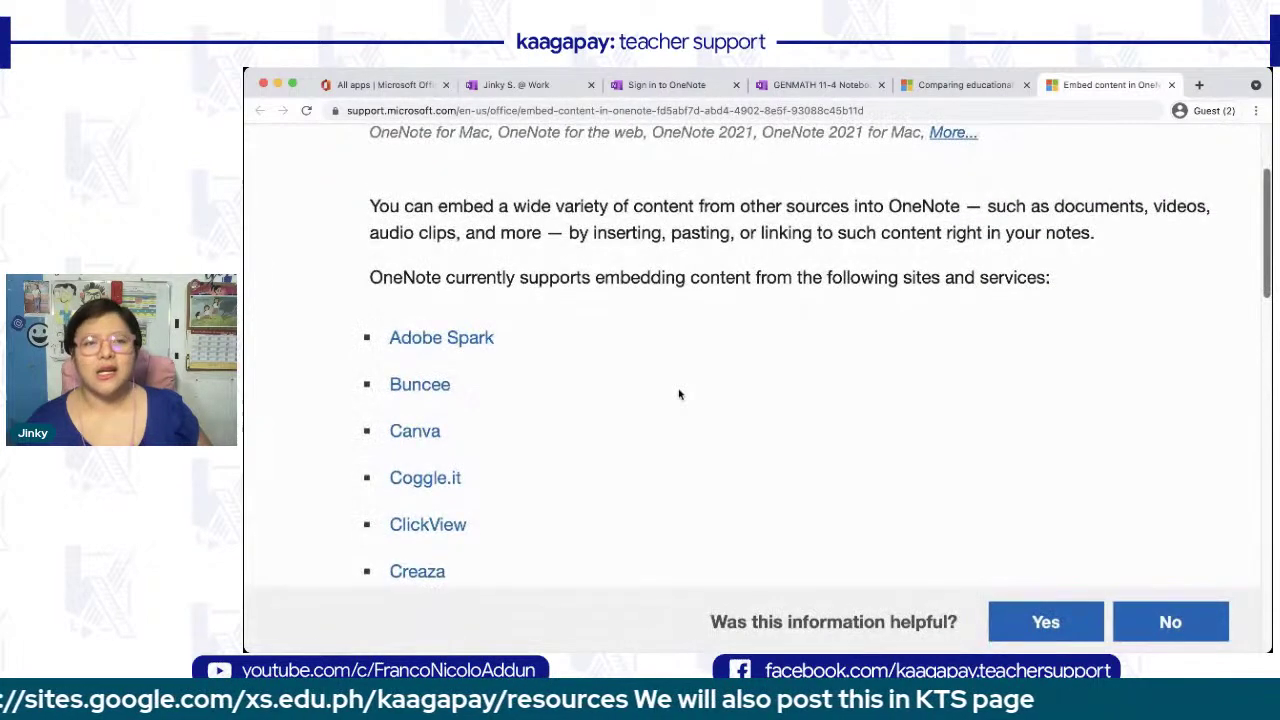
{"action": "scroll", "coordinate": [679, 394], "scroll_direction": "down", "scroll_amount": 1}
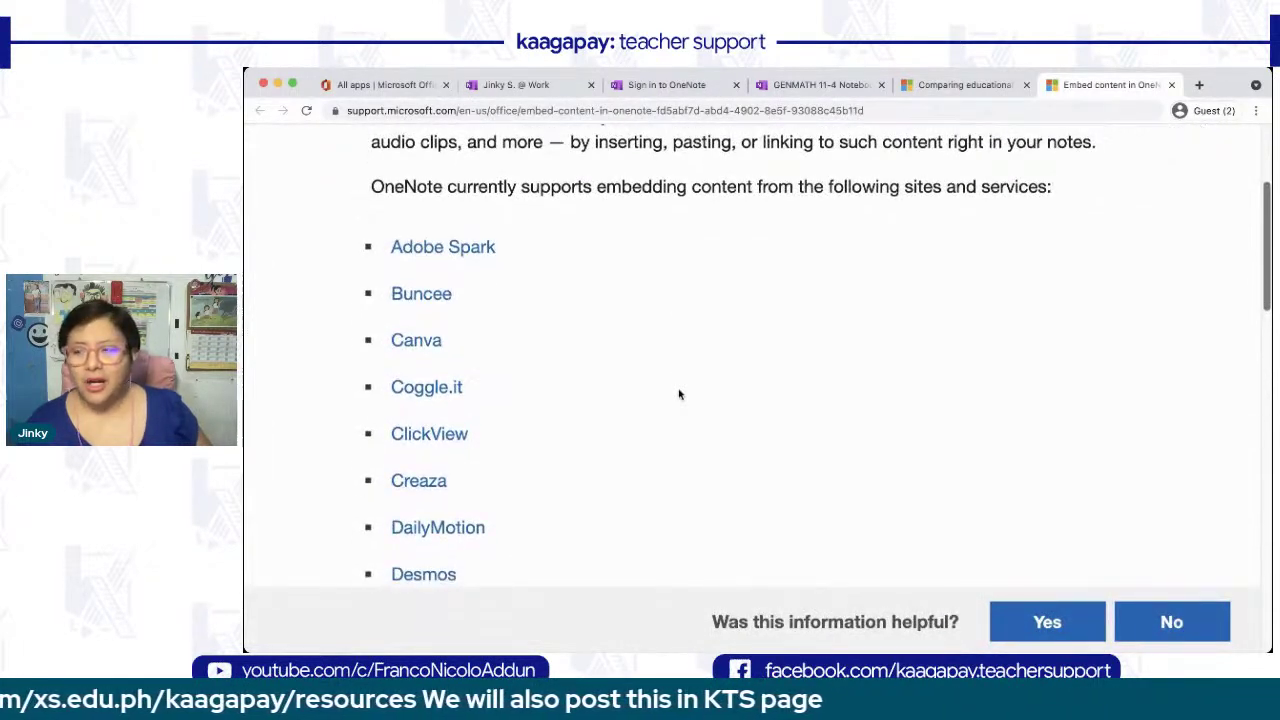
{"action": "scroll", "coordinate": [679, 394], "scroll_direction": "down", "scroll_amount": 5}
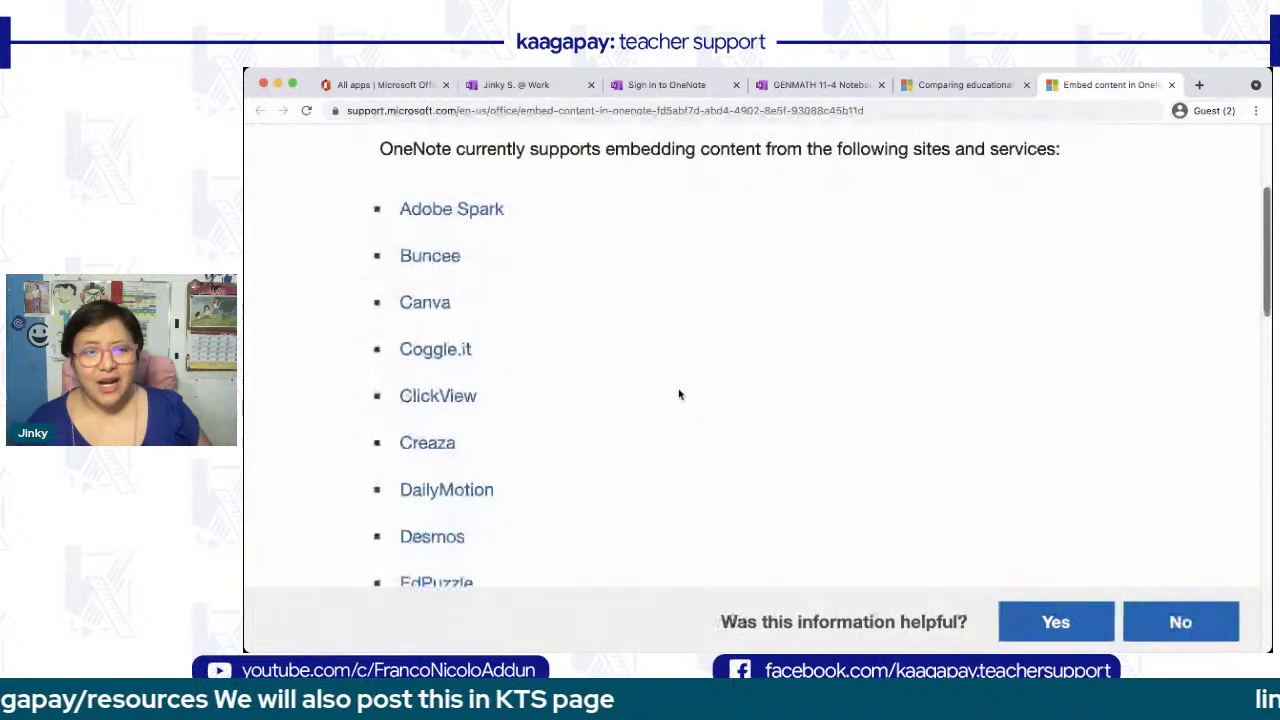
{"action": "scroll", "coordinate": [679, 394], "scroll_direction": "down", "scroll_amount": 2}
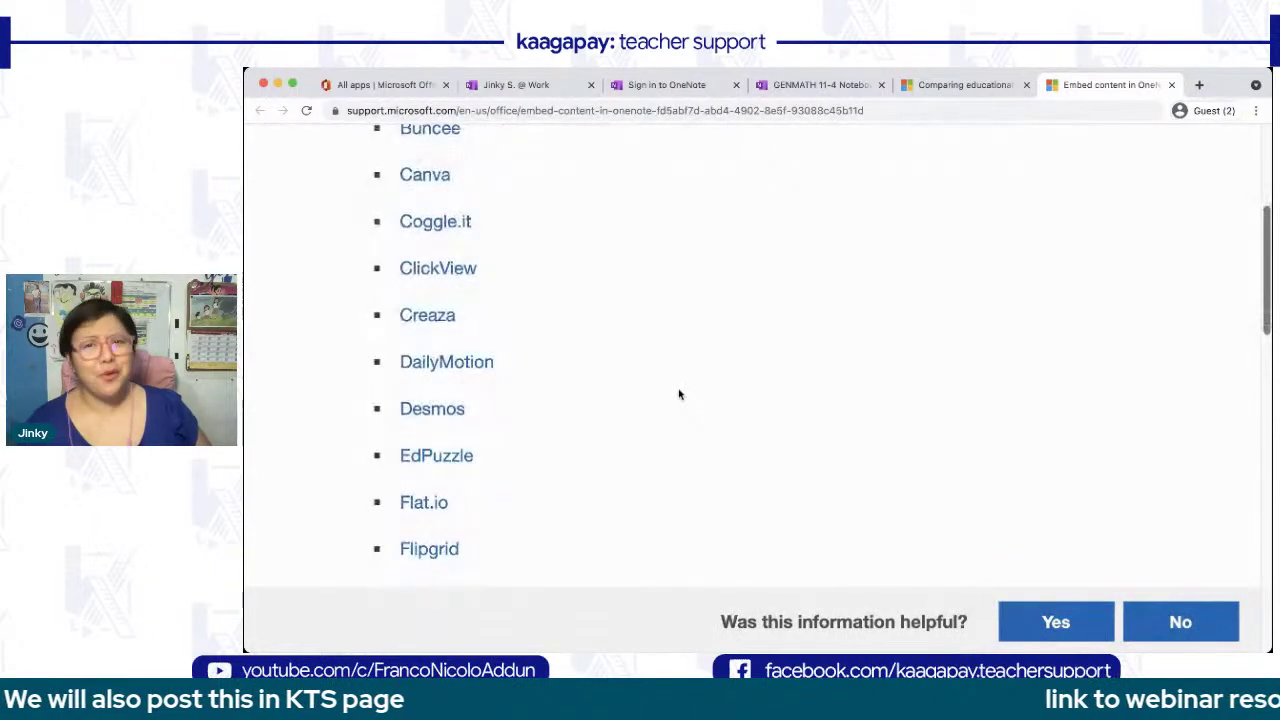
{"action": "scroll", "coordinate": [679, 394], "scroll_direction": "down", "scroll_amount": 5}
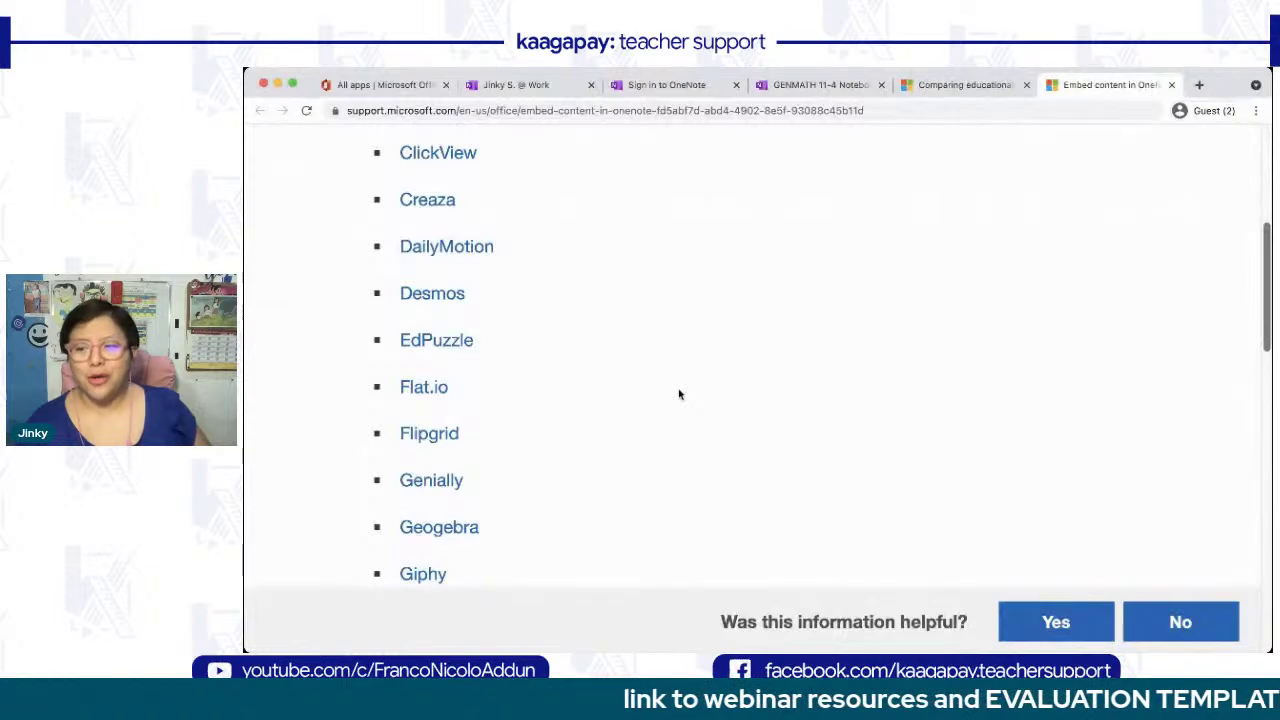
{"action": "scroll", "coordinate": [679, 394], "scroll_direction": "down", "scroll_amount": 3}
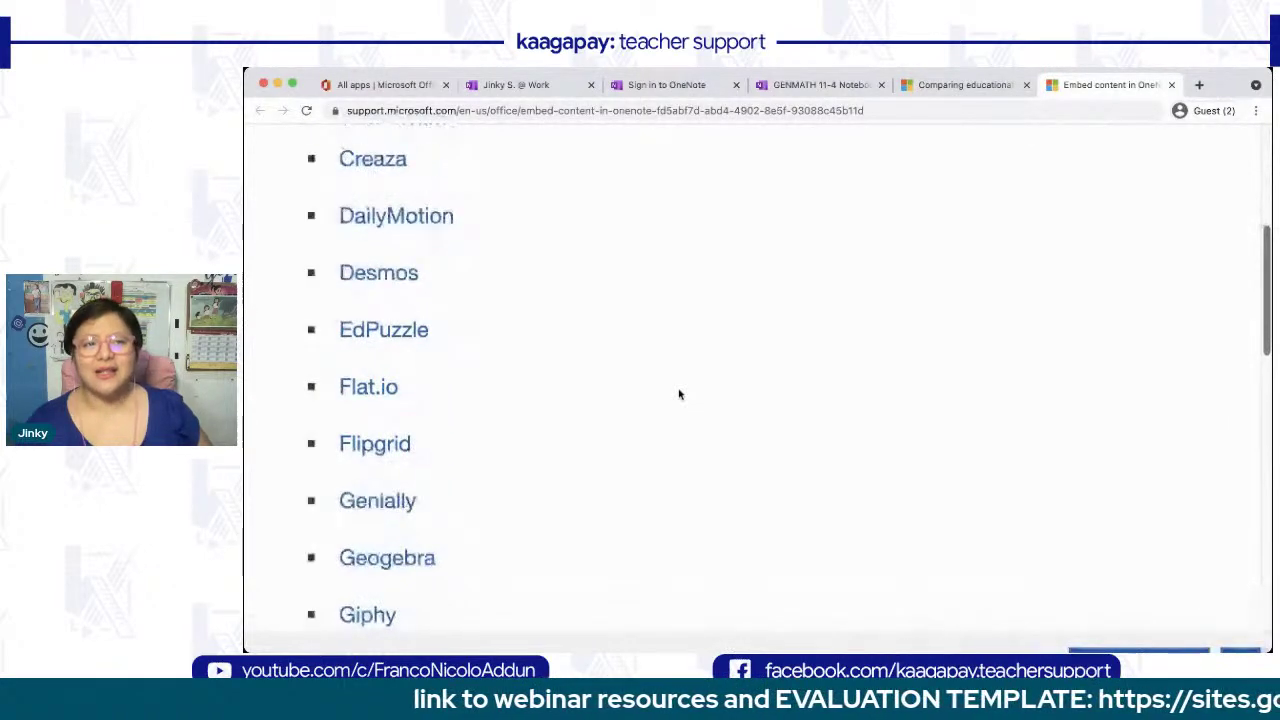
{"action": "scroll", "coordinate": [679, 394], "scroll_direction": "up", "scroll_amount": 2}
{"action": "scroll", "coordinate": [679, 394], "scroll_direction": "right", "scroll_amount": 1}
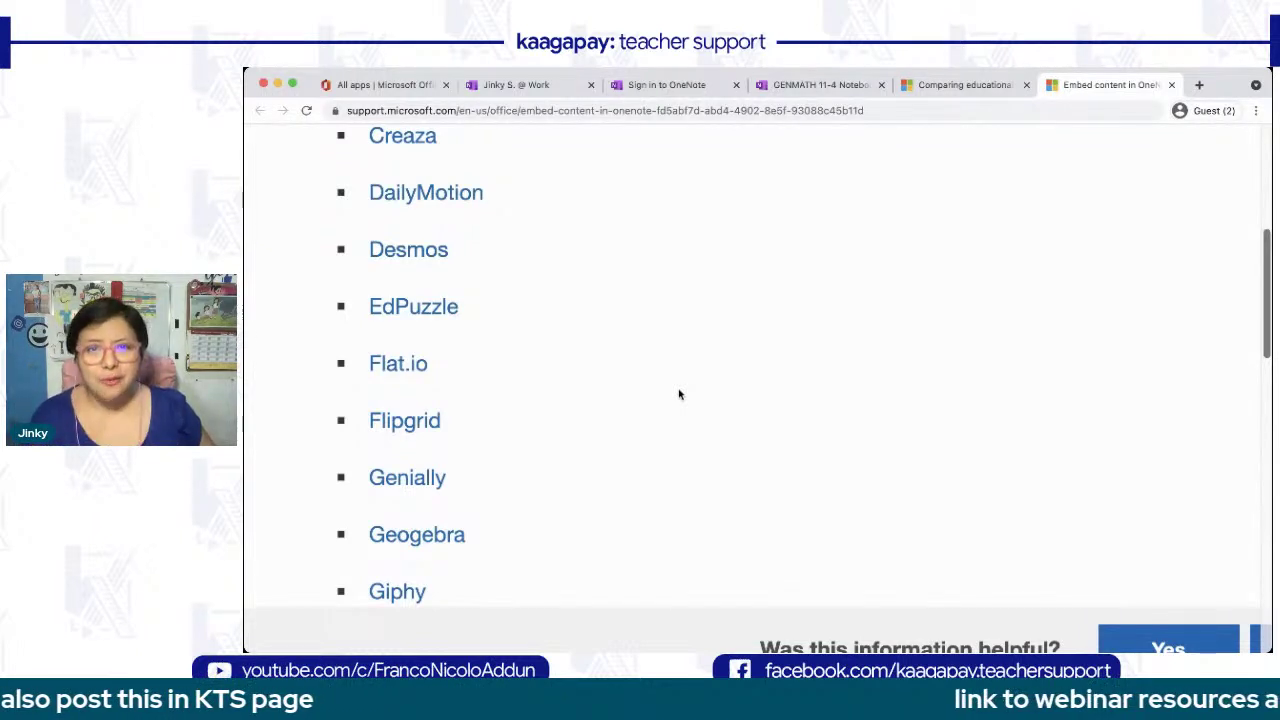
- Scroll through the rest of the supported services list down to YouTube
{"action": "scroll", "coordinate": [679, 394], "scroll_direction": "down", "scroll_amount": 1}
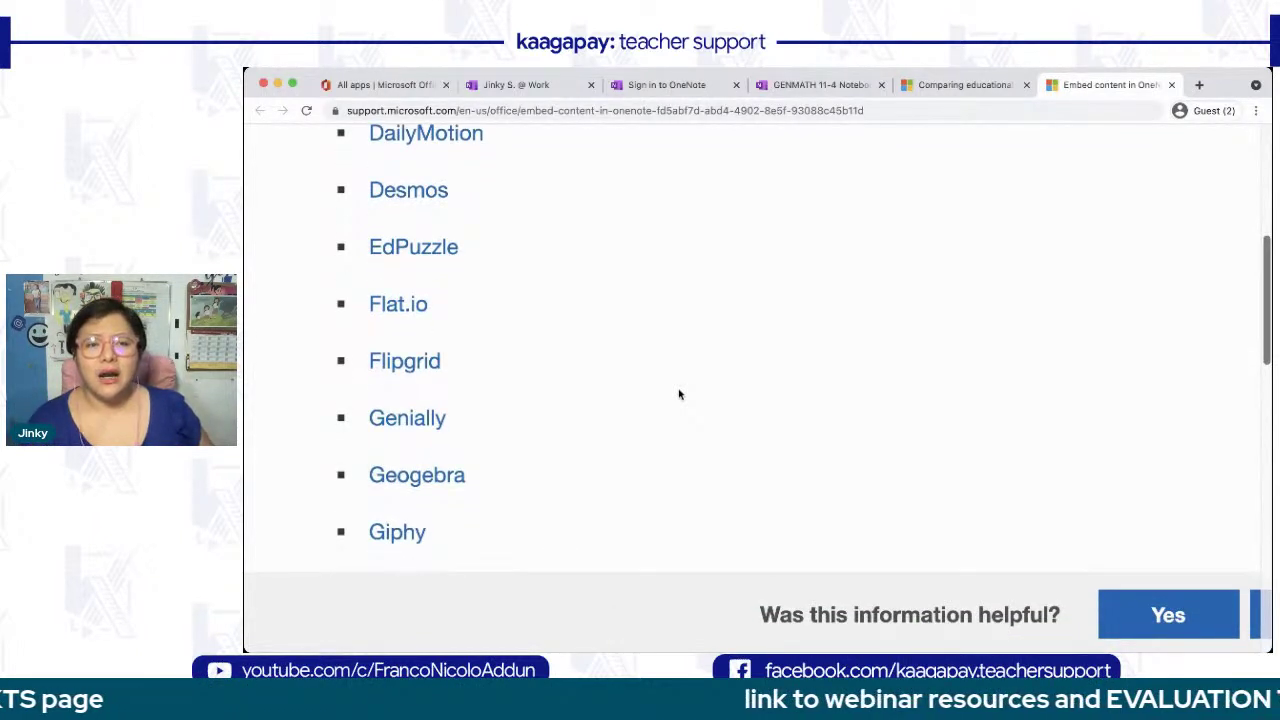
{"action": "scroll", "coordinate": [679, 394], "scroll_direction": "down", "scroll_amount": 3}
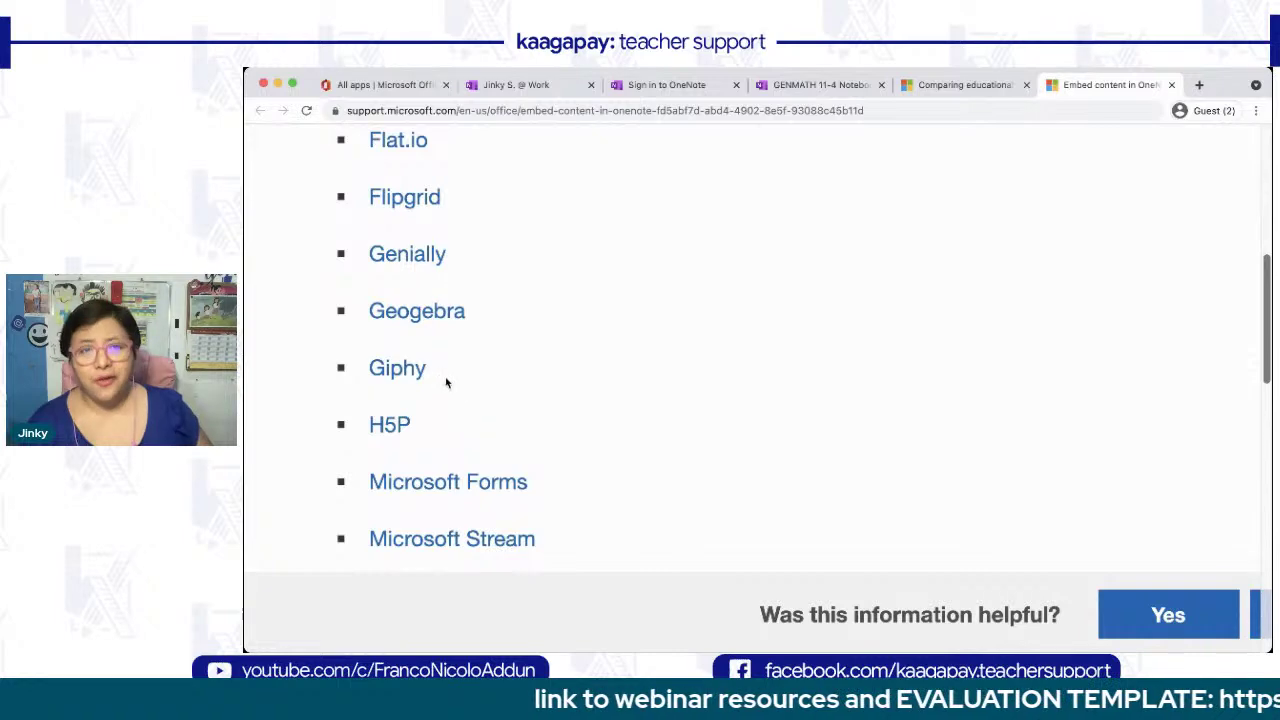
{"action": "scroll", "coordinate": [660, 381], "scroll_direction": "down", "scroll_amount": 3}
{"action": "scroll", "coordinate": [660, 381], "scroll_direction": "down", "scroll_amount": 2}
{"action": "scroll", "coordinate": [660, 381], "scroll_direction": "down", "scroll_amount": 1}
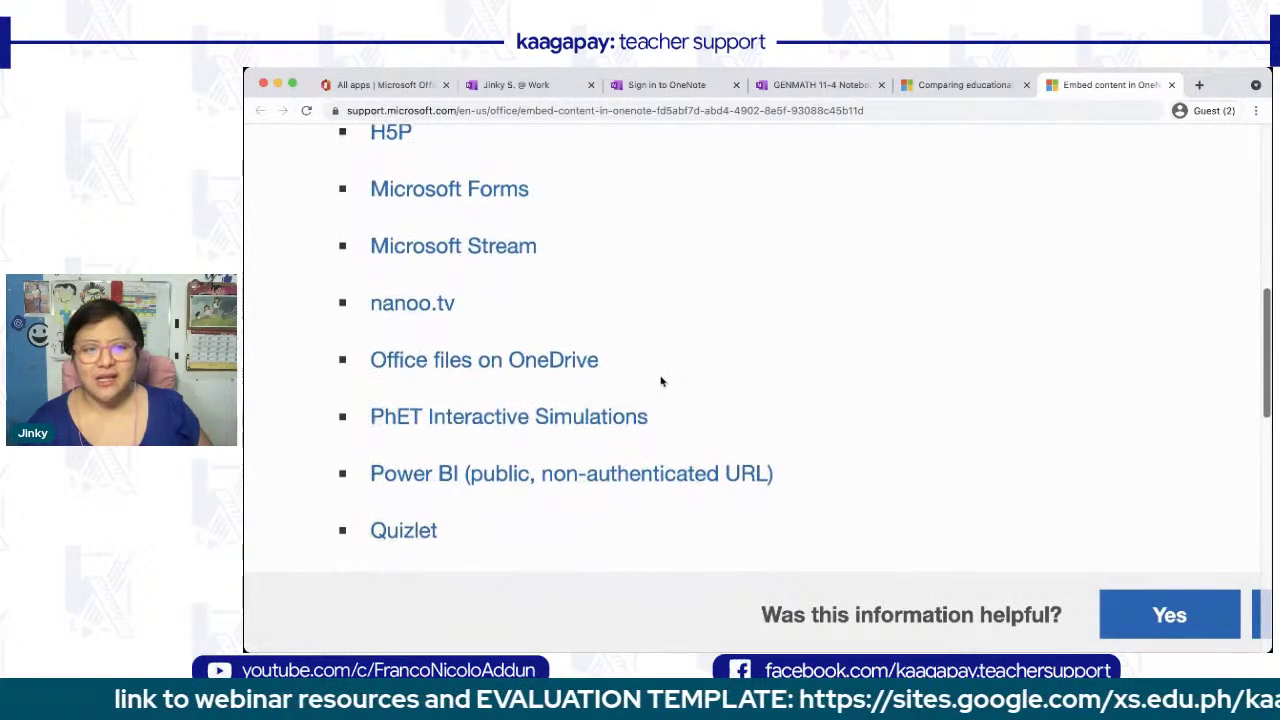
{"action": "scroll", "coordinate": [660, 381], "scroll_direction": "down", "scroll_amount": 1}
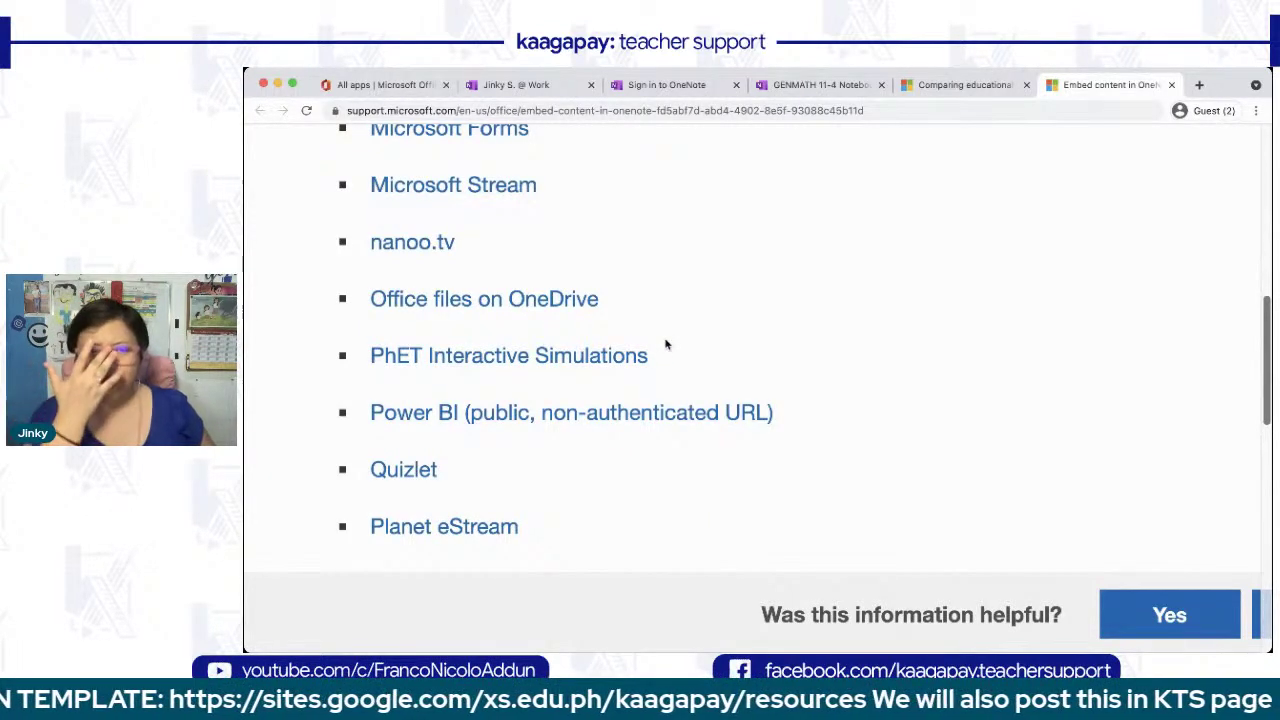
{"action": "scroll", "coordinate": [666, 345], "scroll_direction": "down", "scroll_amount": 5}
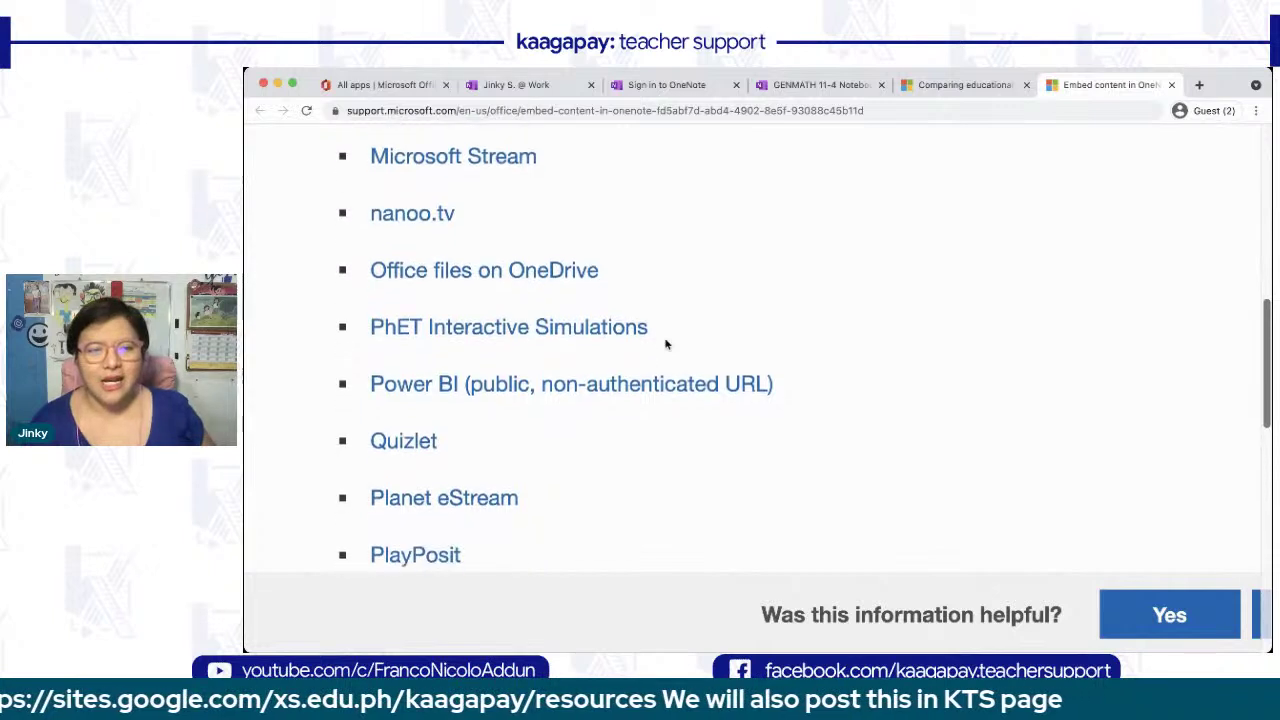
{"action": "scroll", "coordinate": [666, 345], "scroll_direction": "down", "scroll_amount": 4}
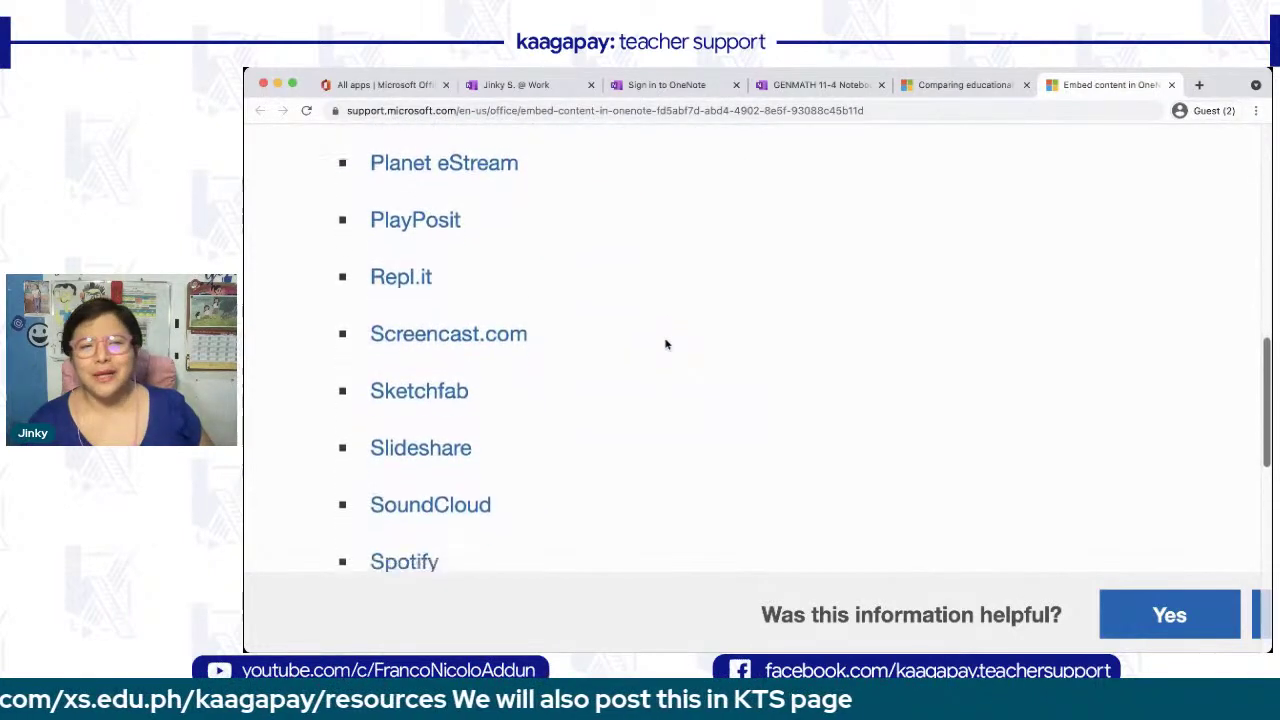
{"action": "scroll", "coordinate": [666, 345], "scroll_direction": "down", "scroll_amount": 4}
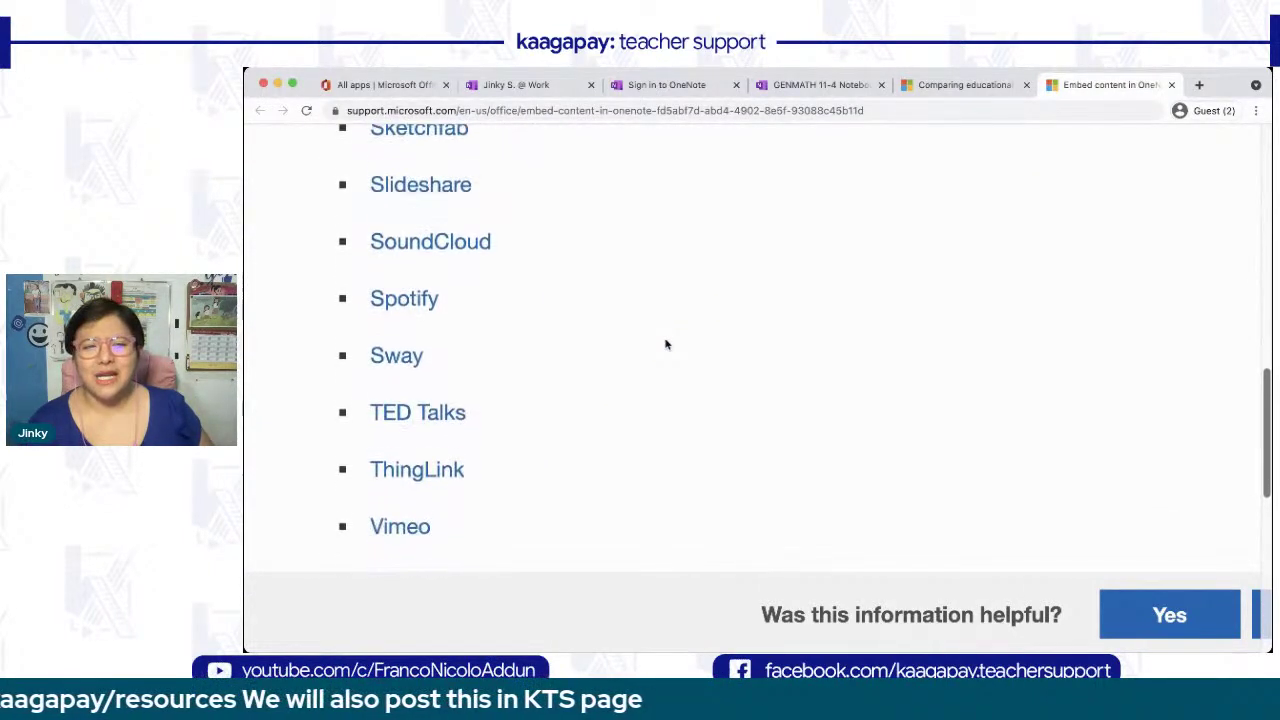
{"action": "scroll", "coordinate": [667, 344], "scroll_direction": "down", "scroll_amount": 3}
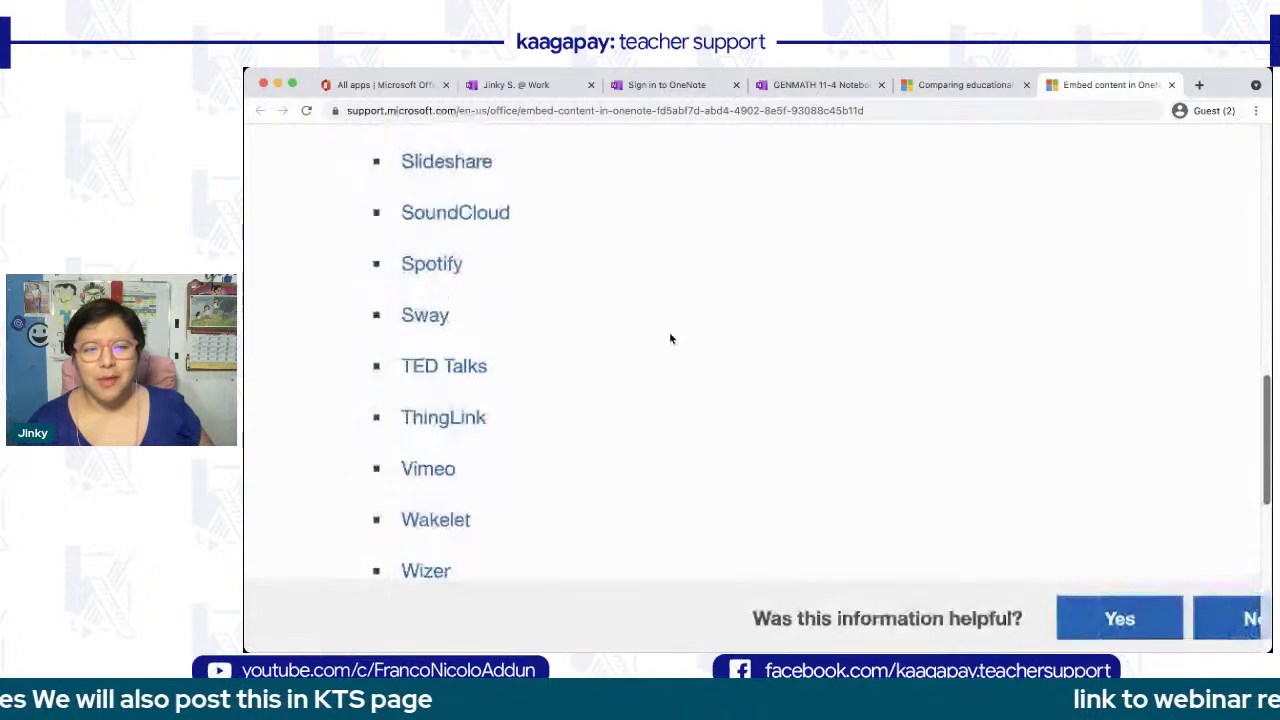
{"action": "scroll", "coordinate": [671, 339], "scroll_direction": "down", "scroll_amount": 2}
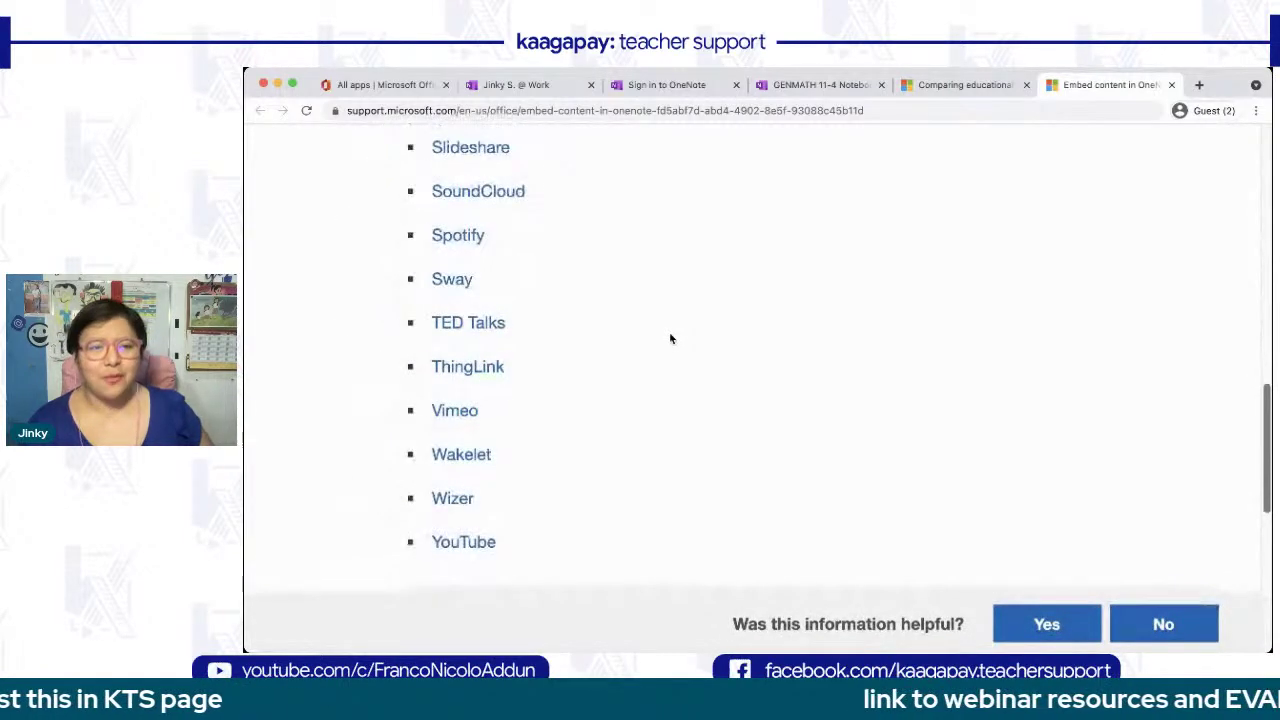
- Scroll back up the article and return to the OneNote Trial inserts page
{"action": "scroll", "coordinate": [671, 339], "scroll_direction": "up", "scroll_amount": 1}
{"action": "scroll", "coordinate": [671, 339], "scroll_direction": "down", "scroll_amount": 1}
{"action": "scroll", "coordinate": [671, 339], "scroll_direction": "down", "scroll_amount": 4}
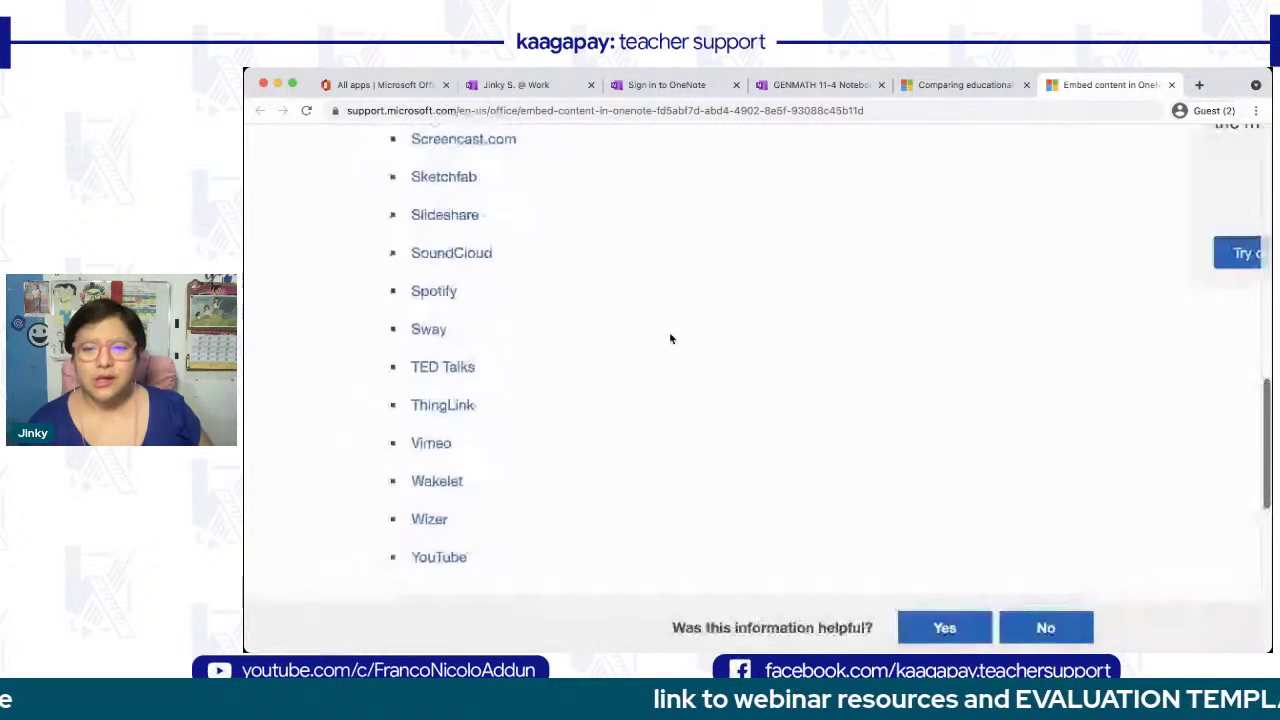
{"action": "scroll", "coordinate": [671, 339], "scroll_direction": "up", "scroll_amount": 3}
{"action": "scroll", "coordinate": [670, 339], "scroll_direction": "up", "scroll_amount": 10}
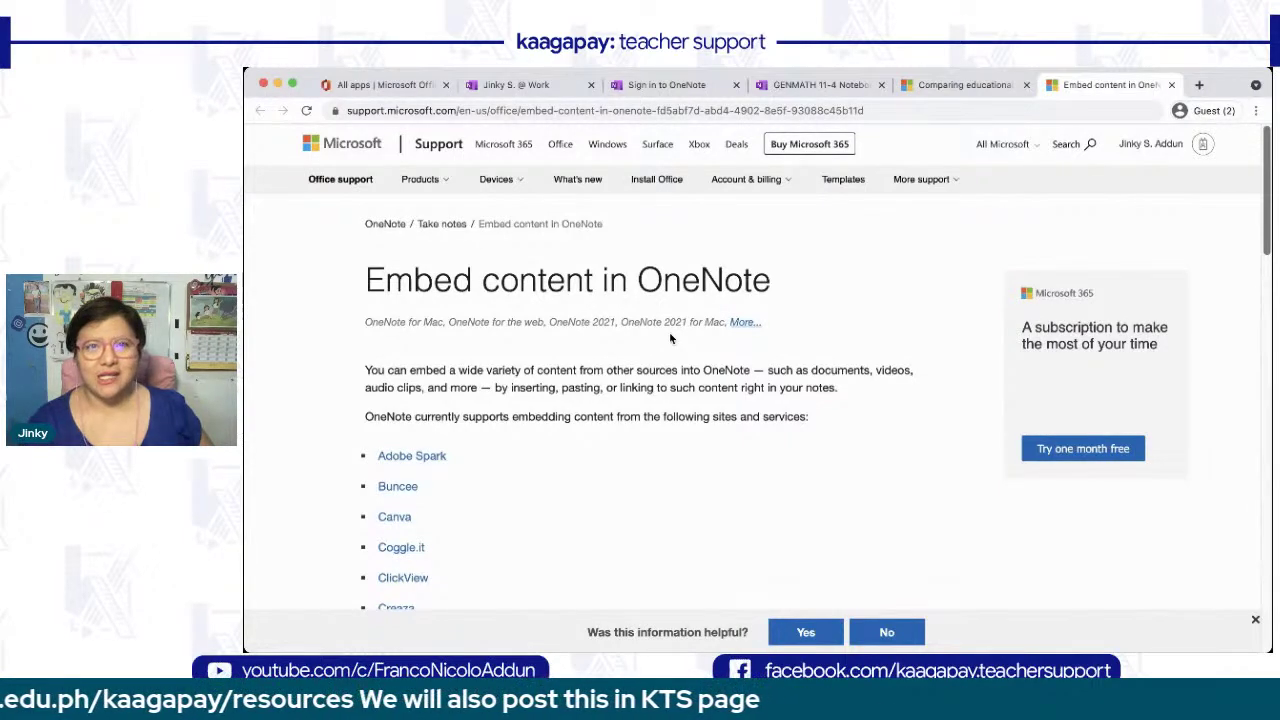
{"action": "left_click", "coordinate": [510, 85]}
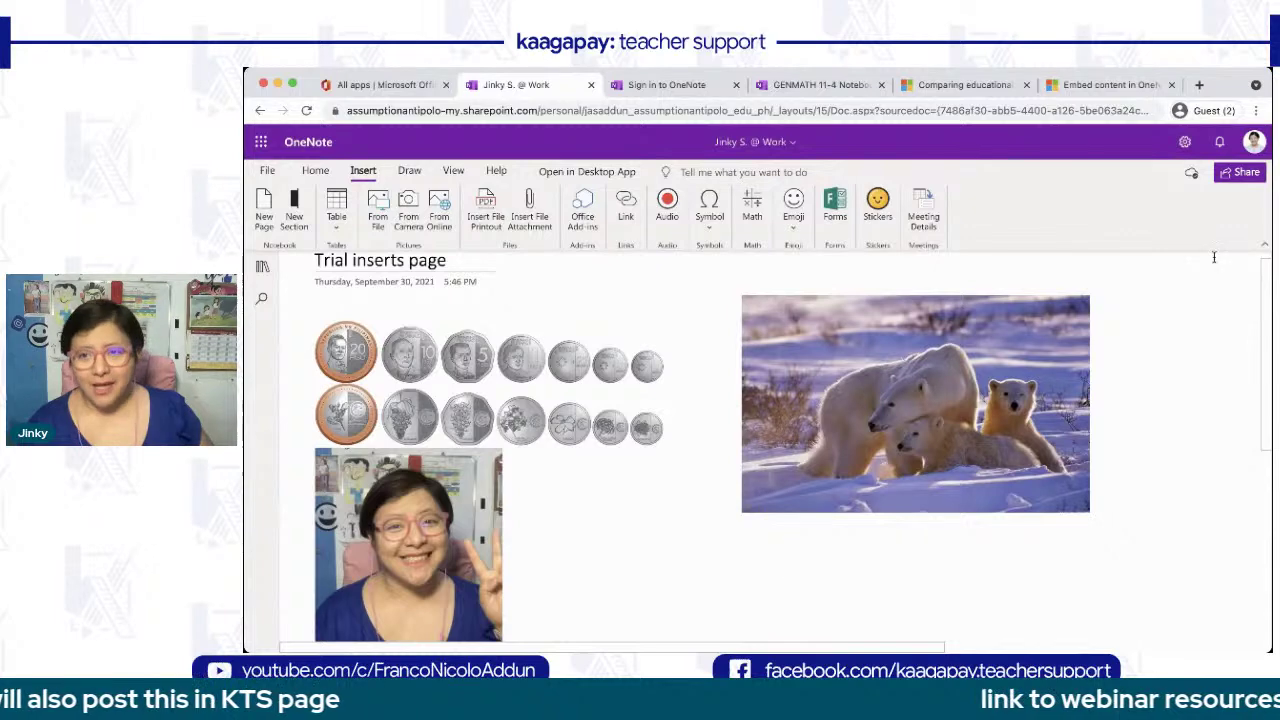
- Switch to the simplified ribbon and open the forms page from the page list
{"action": "left_click", "coordinate": [1264, 245]}
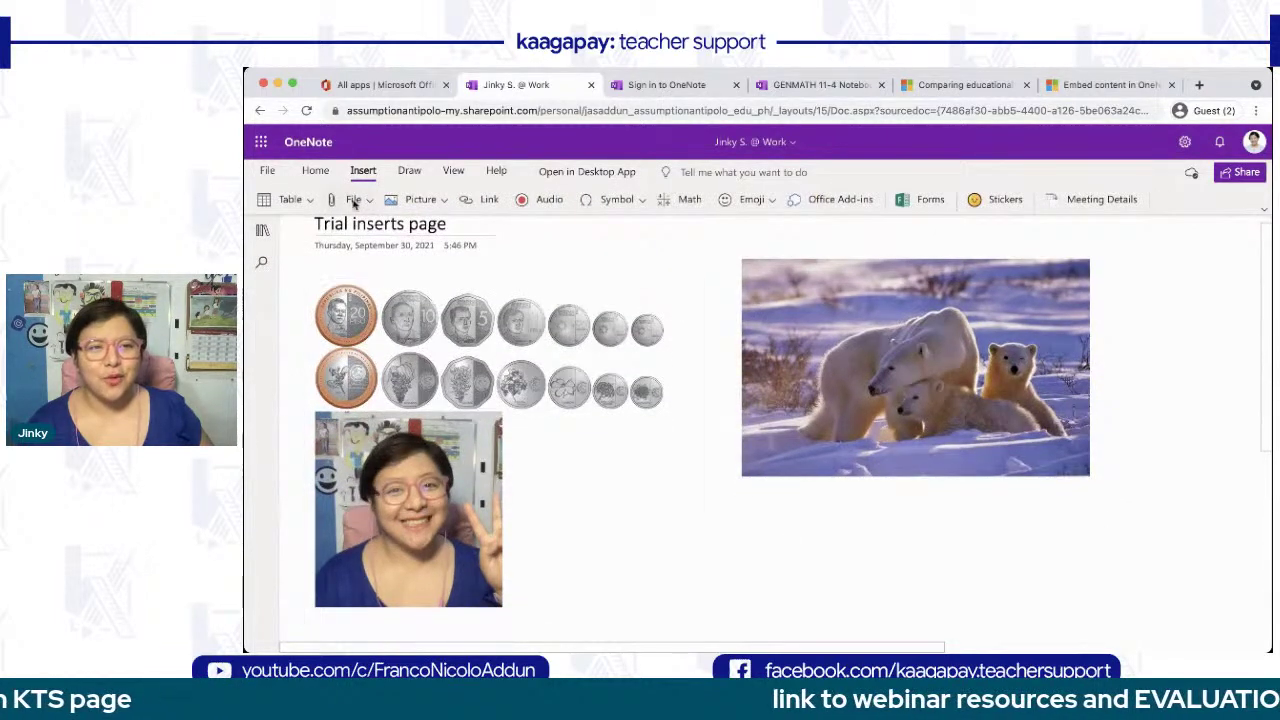
{"action": "left_click", "coordinate": [262, 230]}
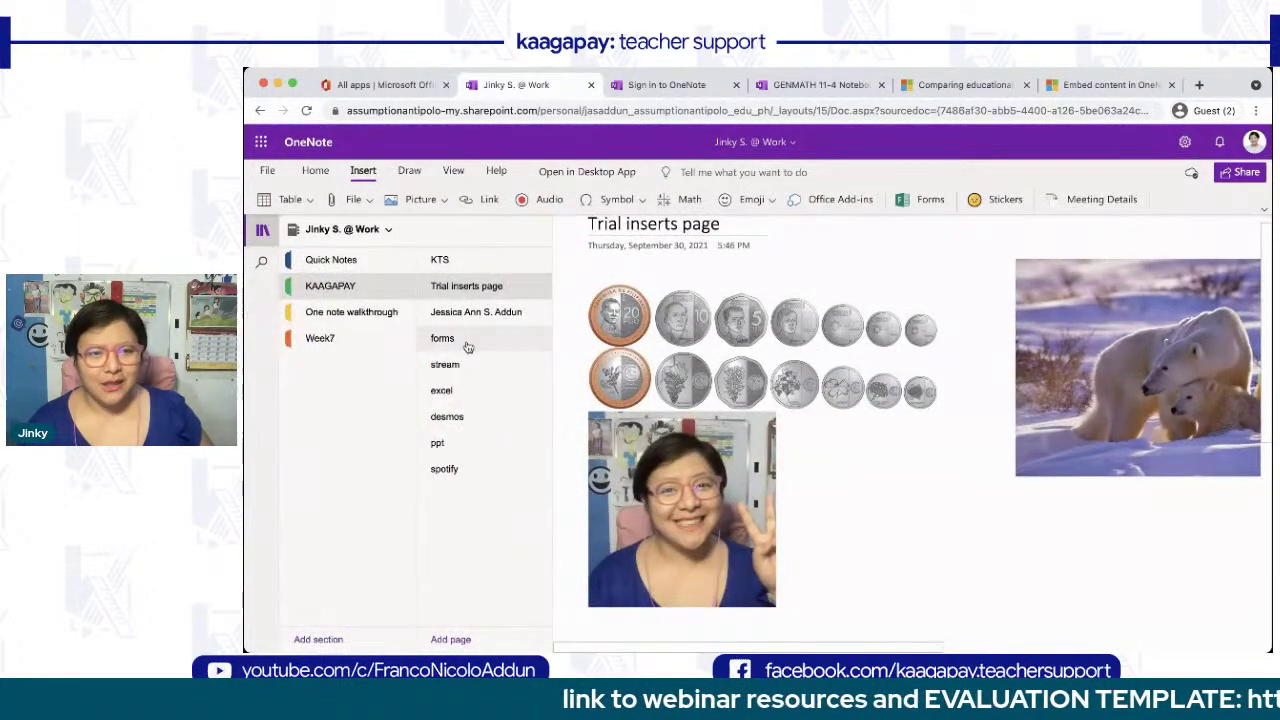
{"action": "left_click", "coordinate": [466, 340]}
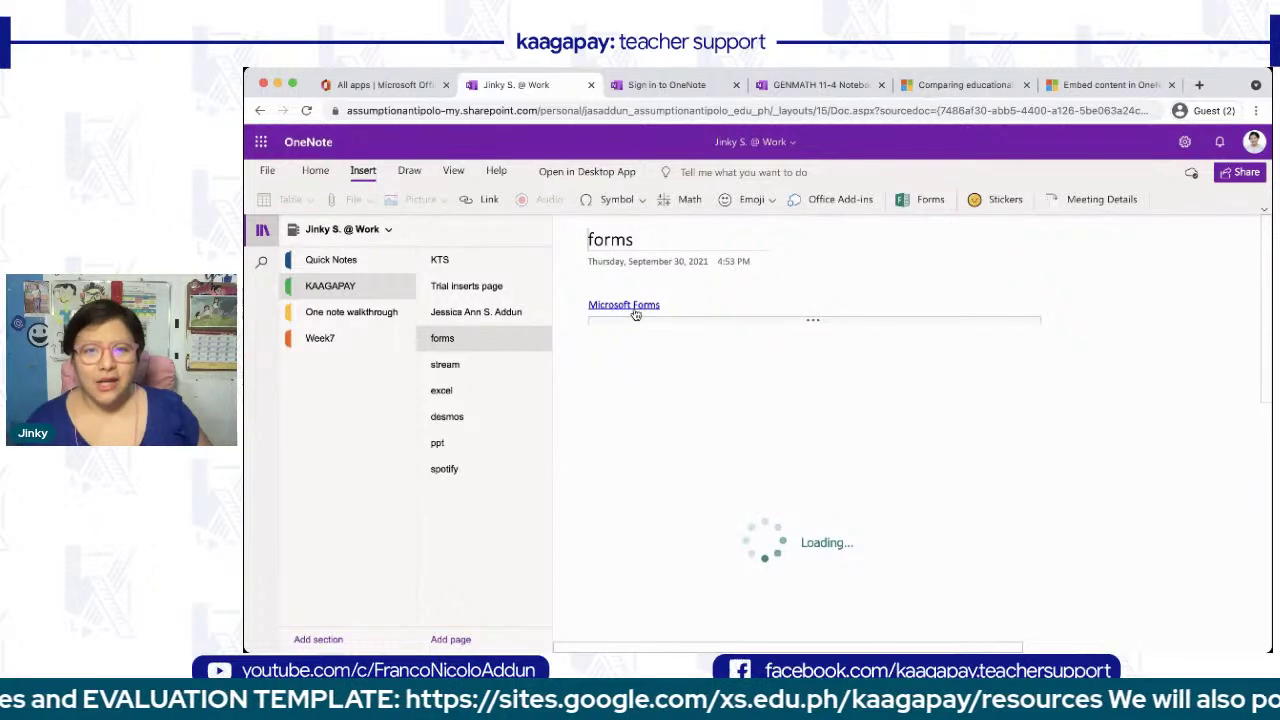
- Copy the Microsoft Forms link and add a new page to the KAAGAPAY section
{"action": "right_click", "coordinate": [630, 304]}
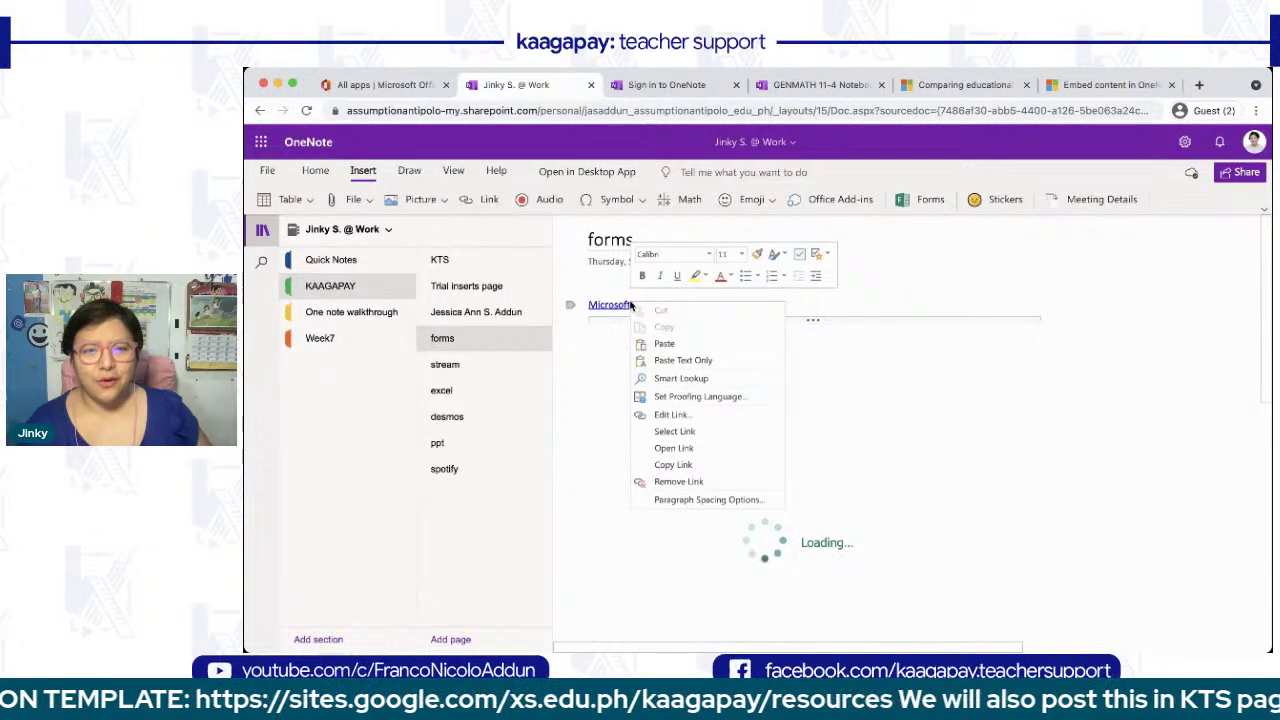
{"action": "left_click", "coordinate": [695, 465]}
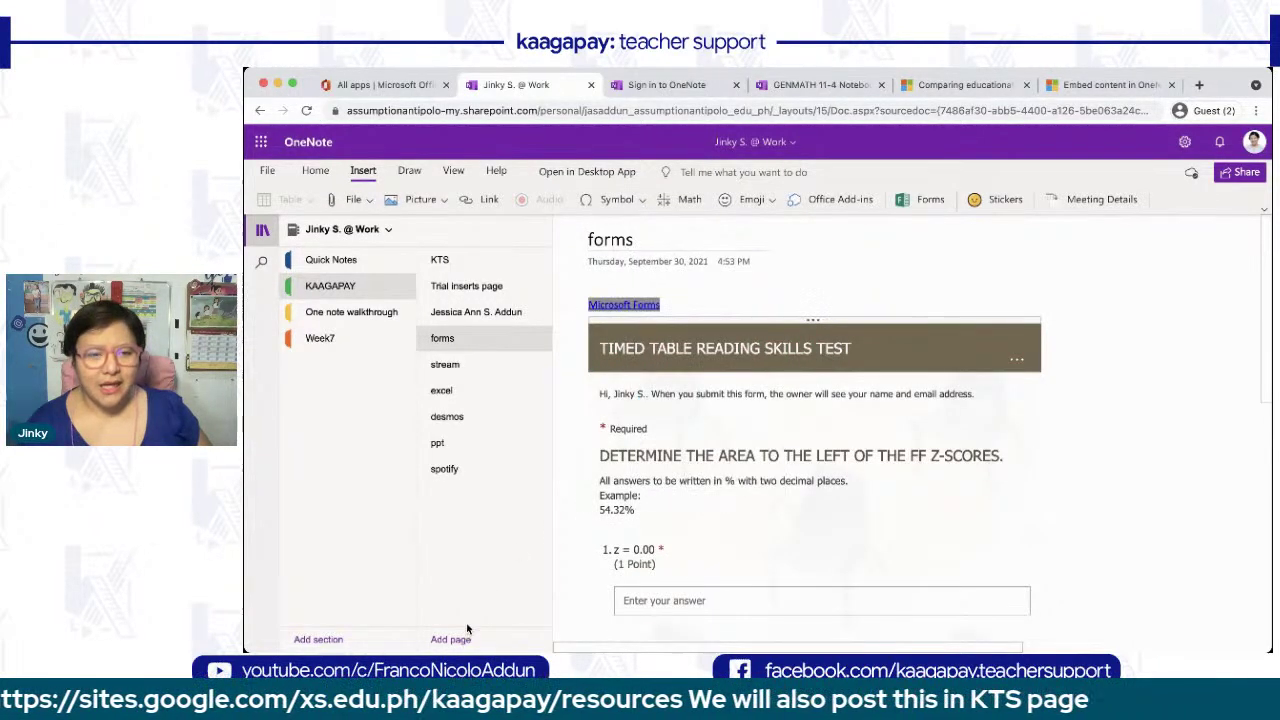
{"action": "left_click", "coordinate": [450, 639]}
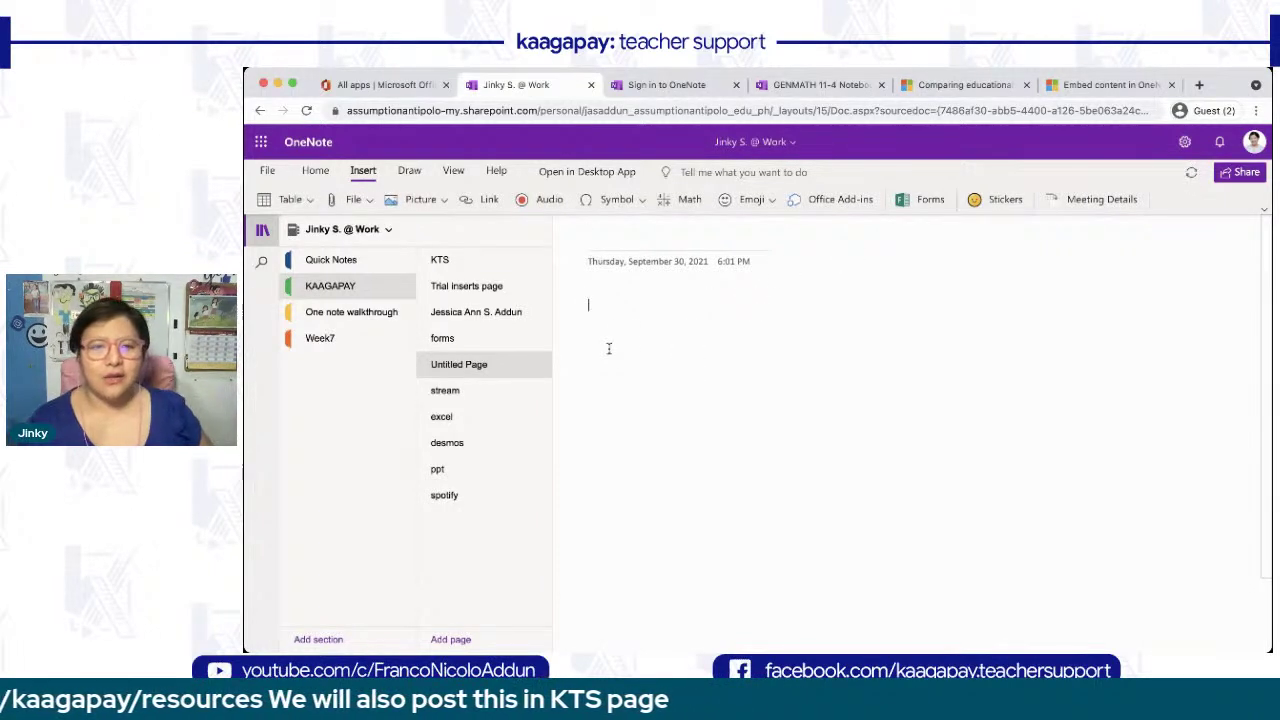
{"action": "key", "text": "super+v"}
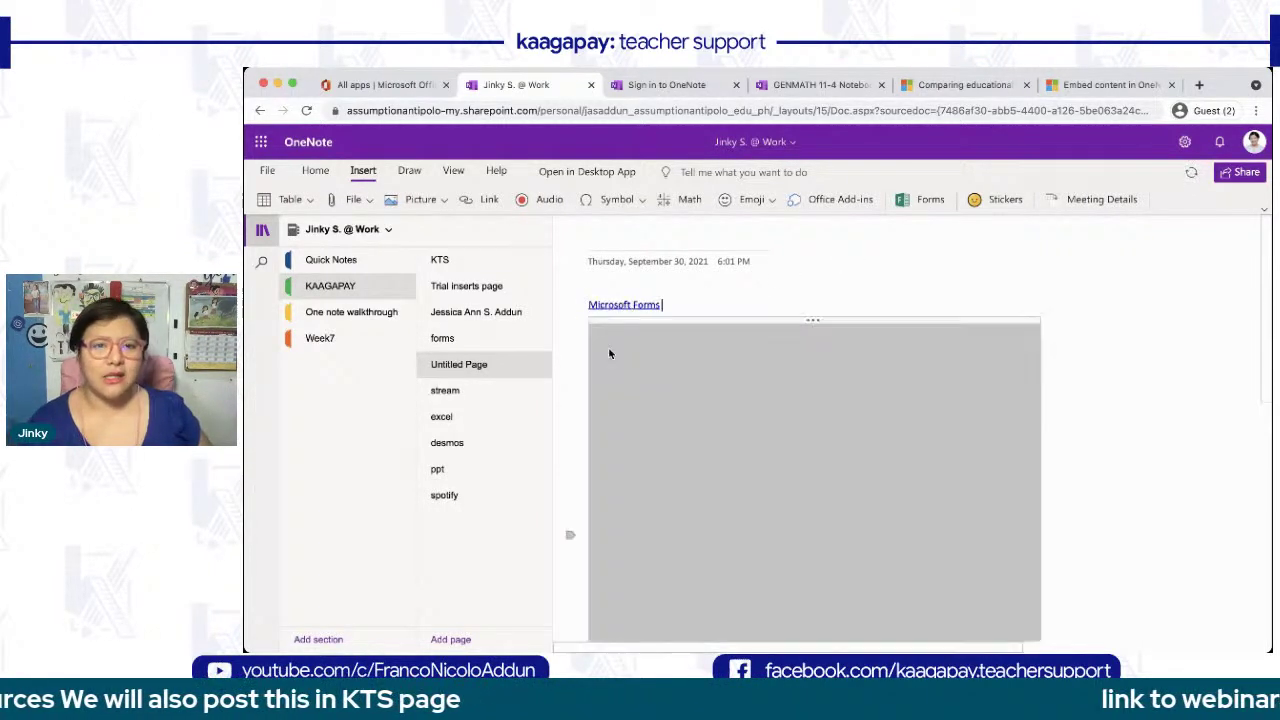
{"action": "scroll", "coordinate": [865, 284], "scroll_direction": "down", "scroll_amount": 2}
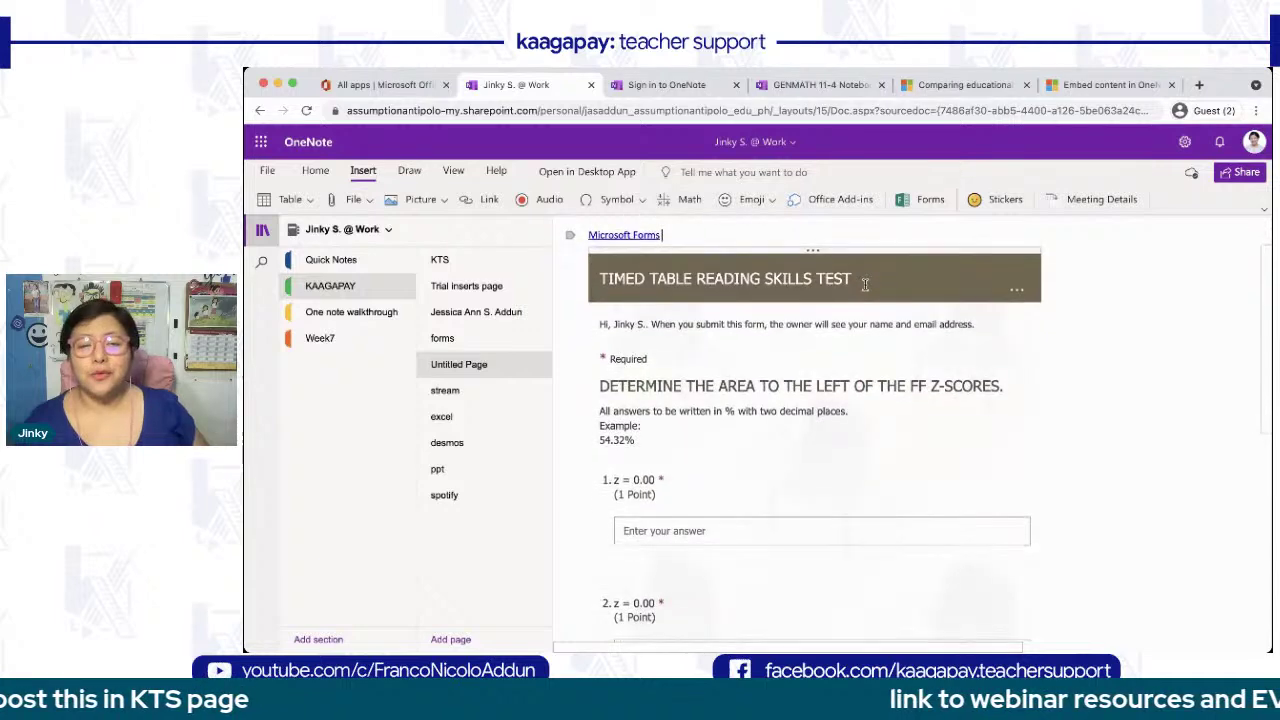
{"action": "scroll", "coordinate": [811, 457], "scroll_direction": "down", "scroll_amount": 5}
{"action": "scroll", "coordinate": [811, 457], "scroll_direction": "up", "scroll_amount": 8}
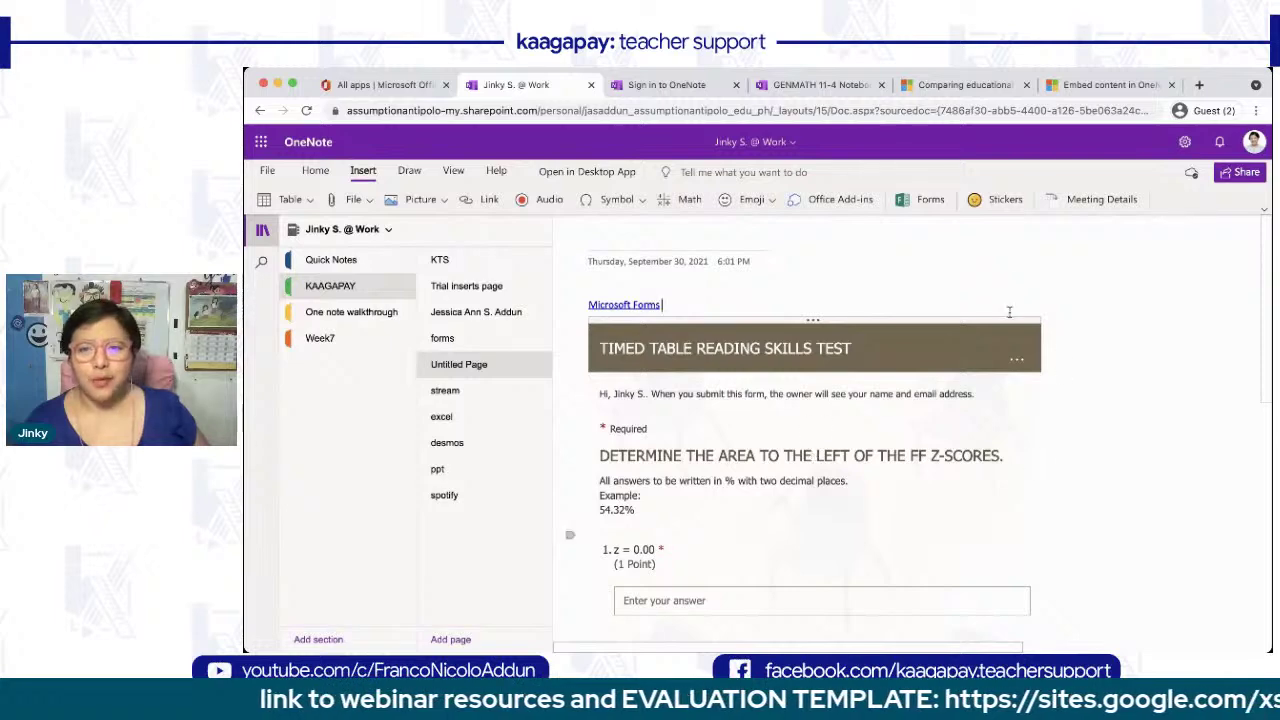
{"action": "left_click", "coordinate": [1040, 322]}
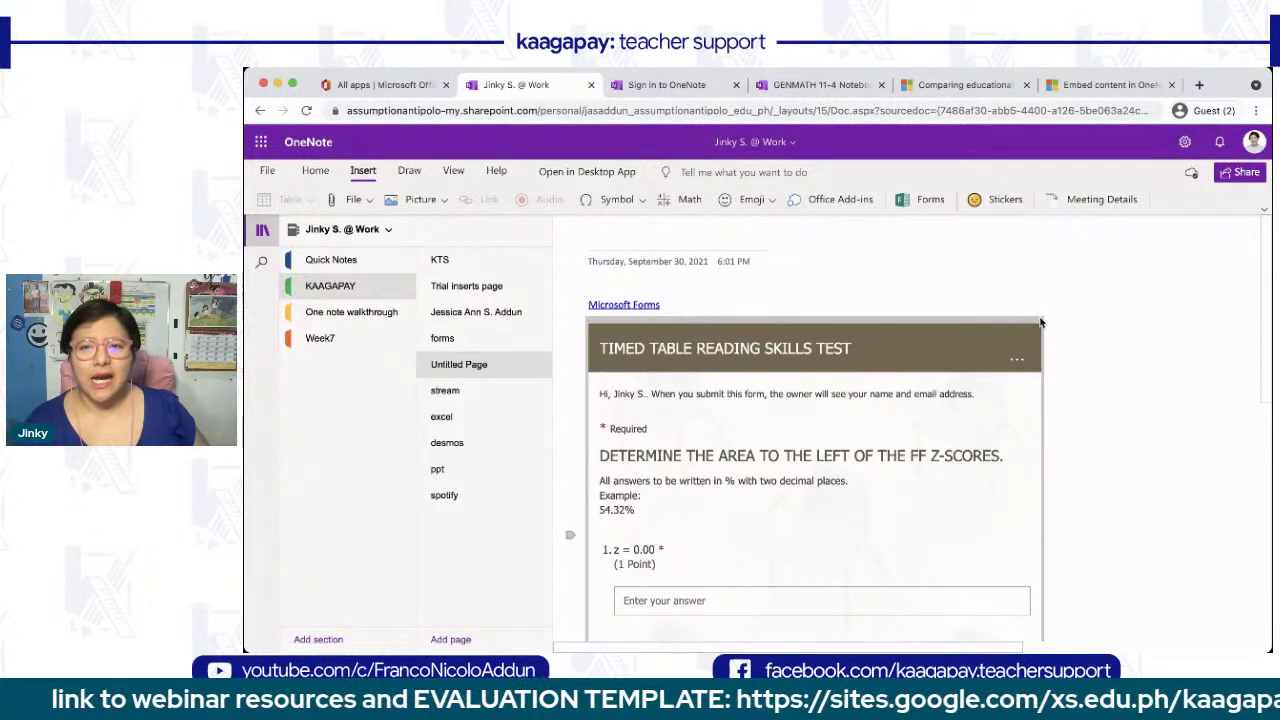
{"action": "scroll", "coordinate": [1040, 326], "scroll_direction": "down", "scroll_amount": 5}
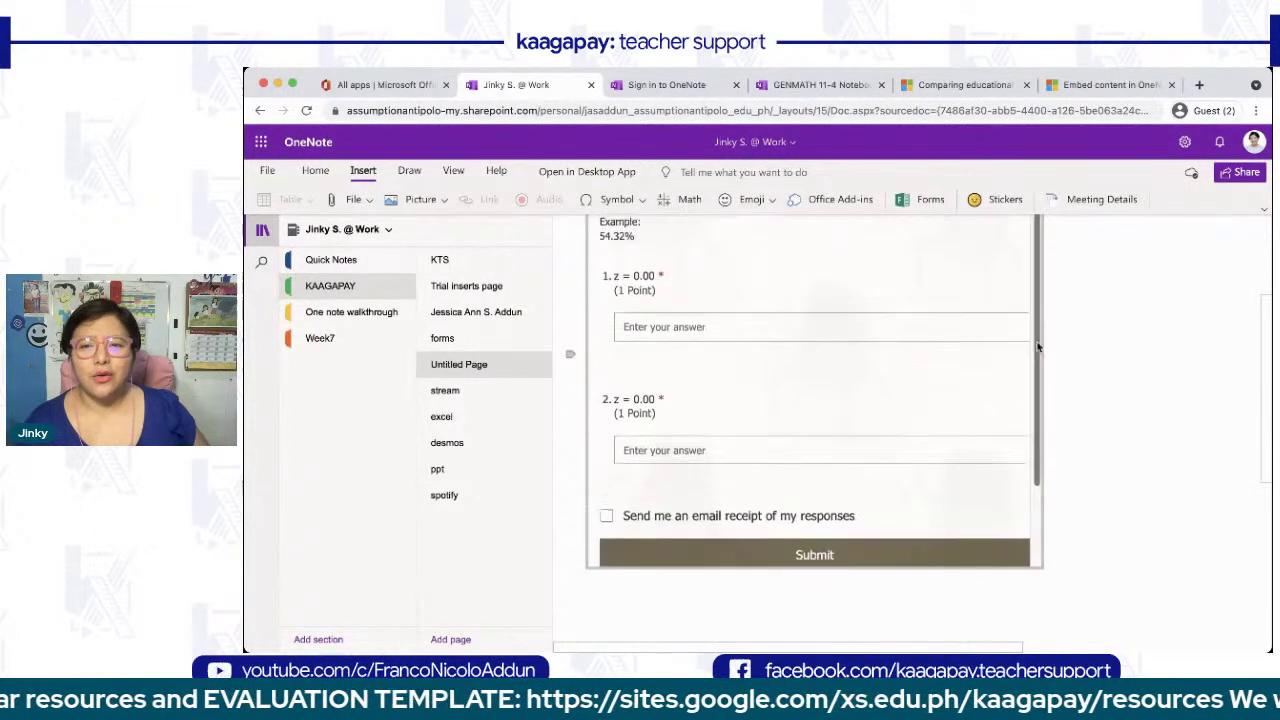
{"action": "scroll", "coordinate": [945, 492], "scroll_direction": "down", "scroll_amount": 2}
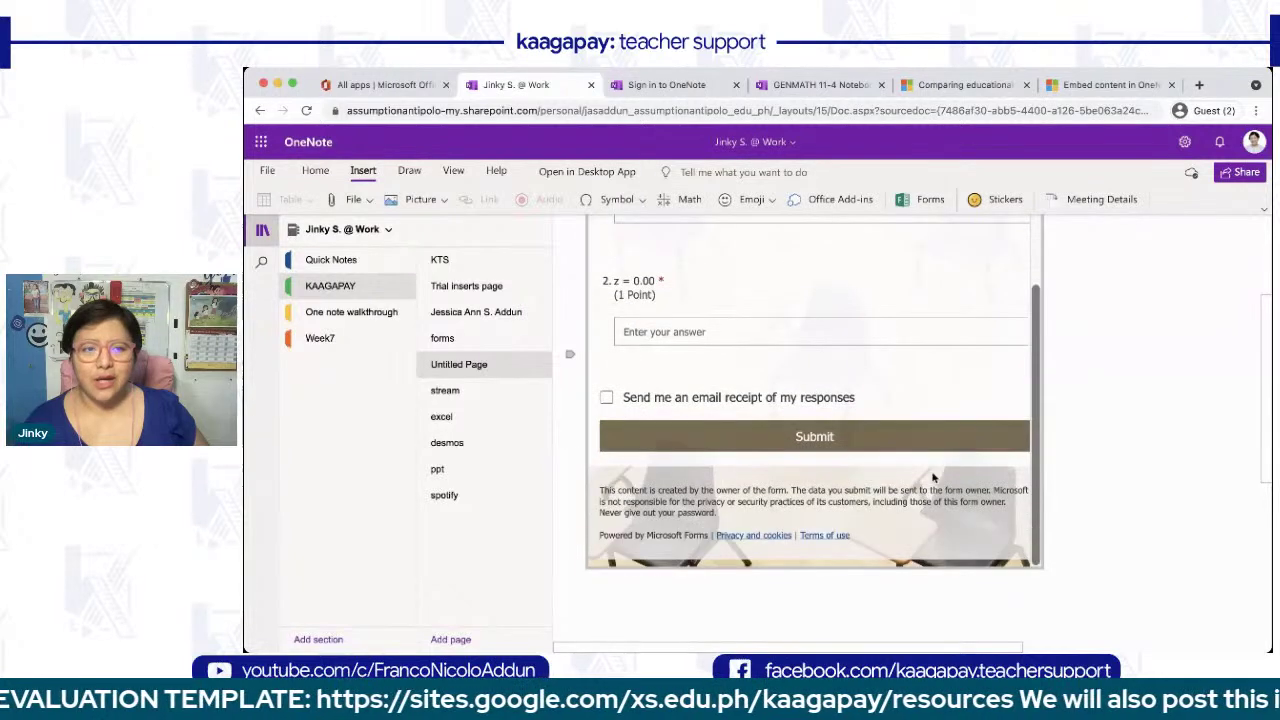
{"action": "scroll", "coordinate": [934, 477], "scroll_direction": "up", "scroll_amount": 5}
{"action": "scroll", "coordinate": [596, 423], "scroll_direction": "up", "scroll_amount": 3}
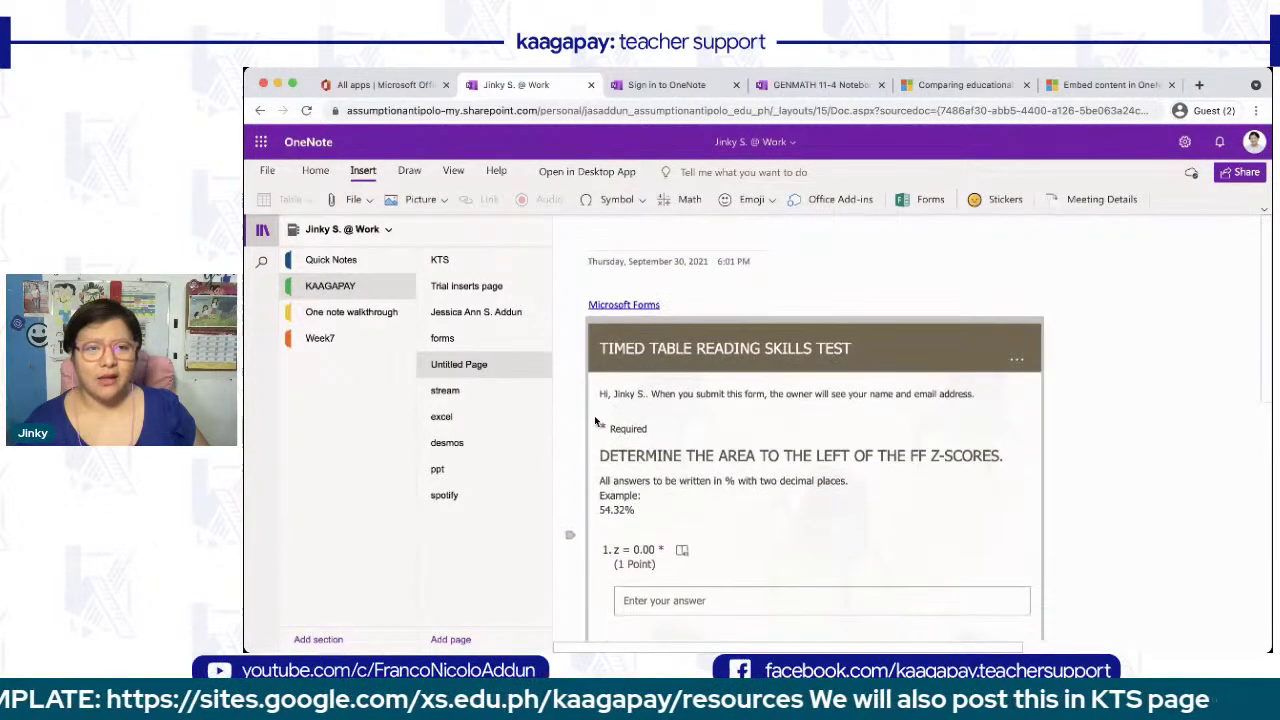
- Open the stream page and view its embedded '1Q STAT W1 VL' Microsoft Stream video
{"action": "left_click", "coordinate": [455, 394]}
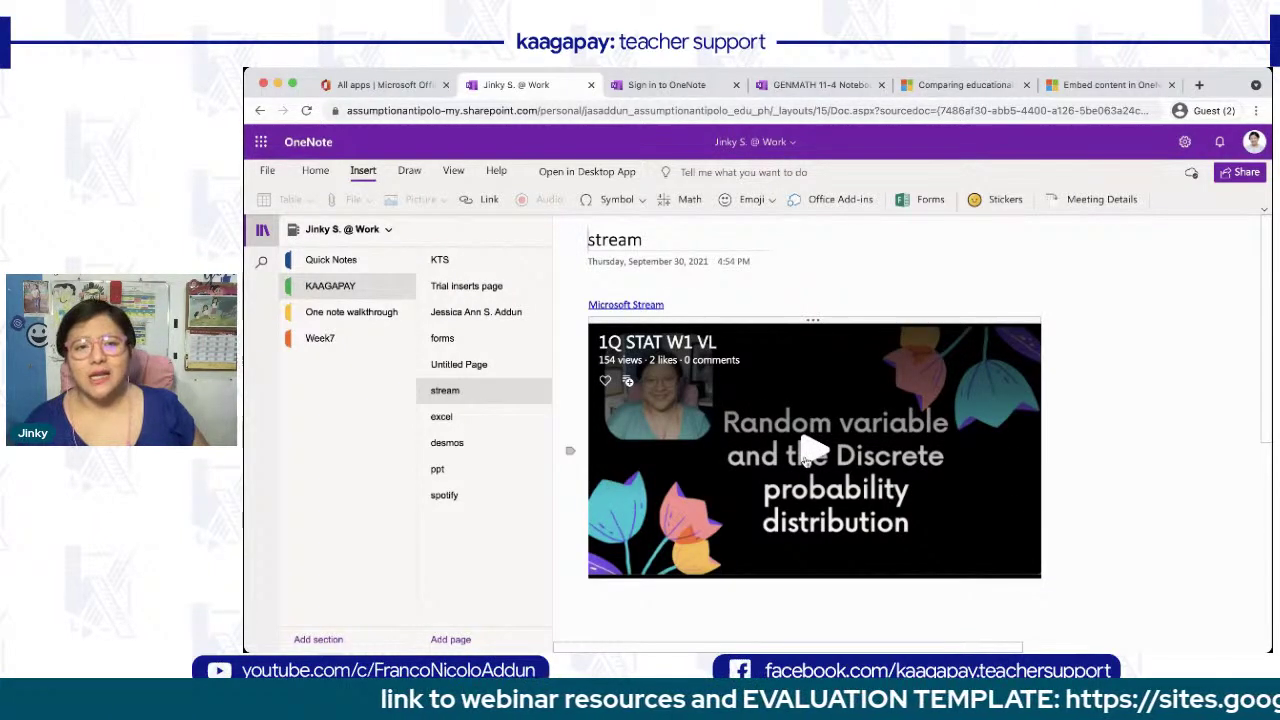
{"action": "scroll", "coordinate": [806, 456], "scroll_direction": "down", "scroll_amount": 2}
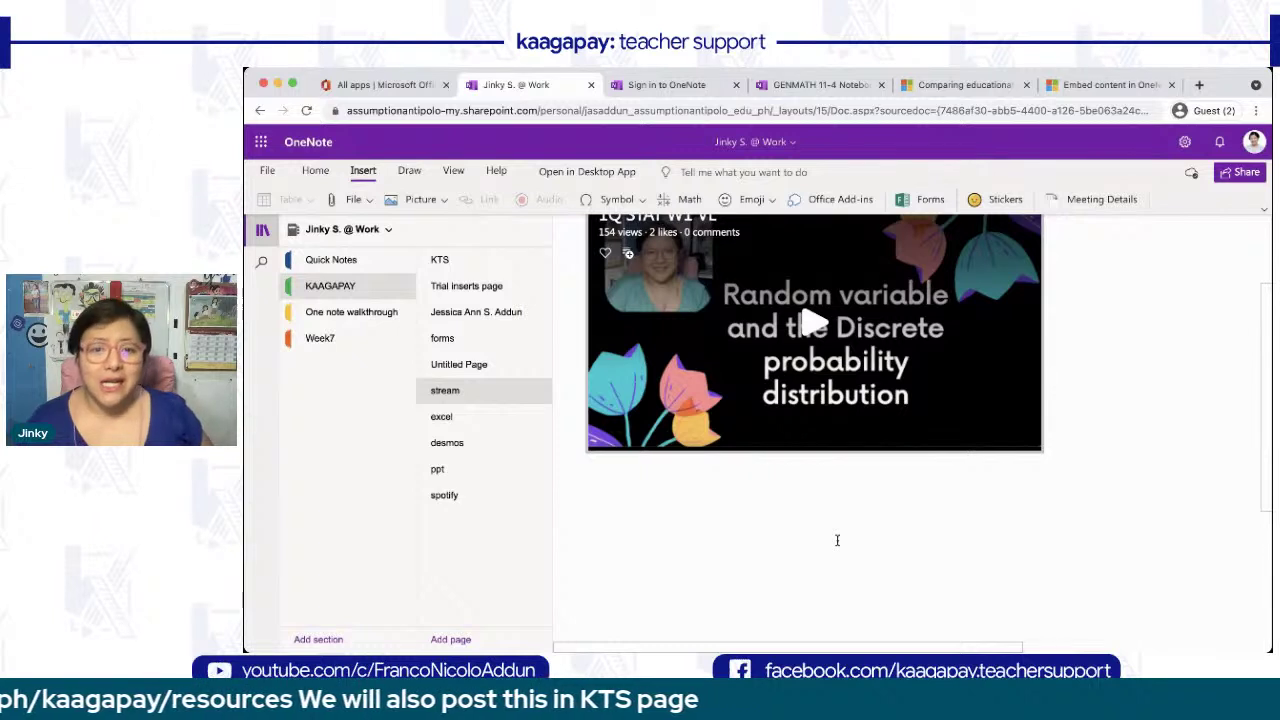
{"action": "scroll", "coordinate": [837, 540], "scroll_direction": "up", "scroll_amount": 3}
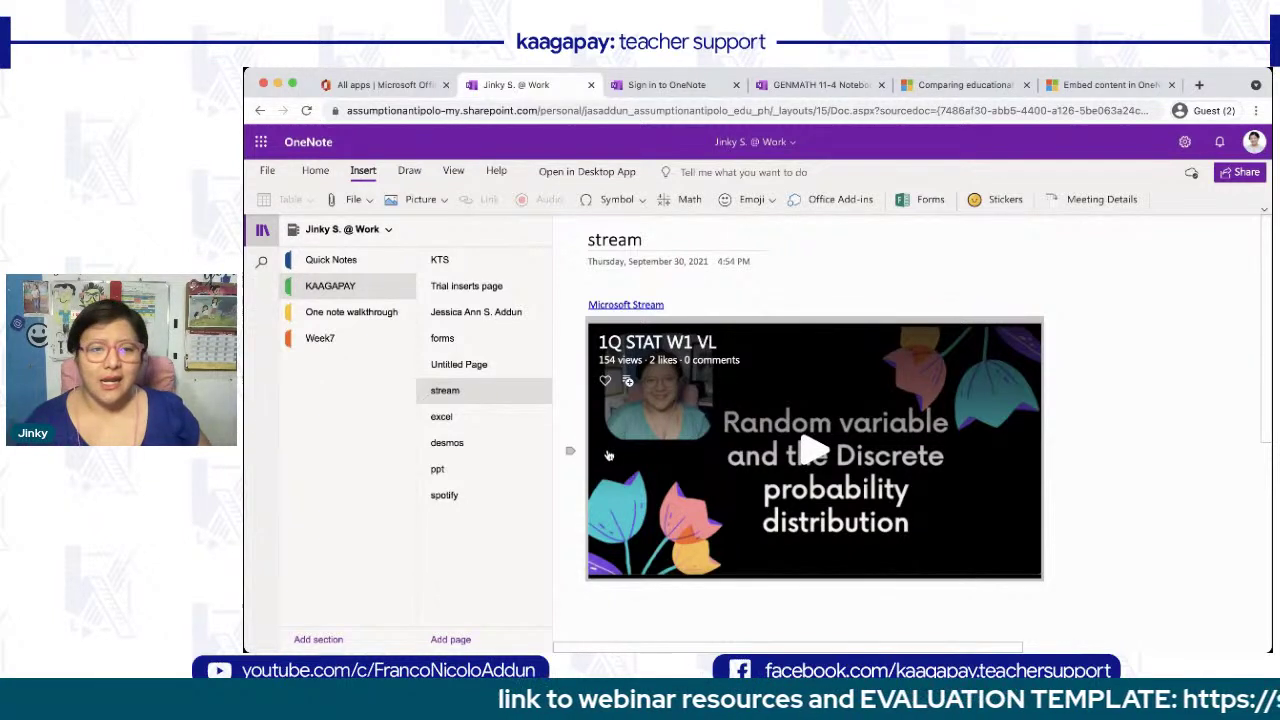
- Browse the embedded student survey workbook's names and hobbies on the excel page, then open the desmos page
{"action": "left_click", "coordinate": [442, 416]}
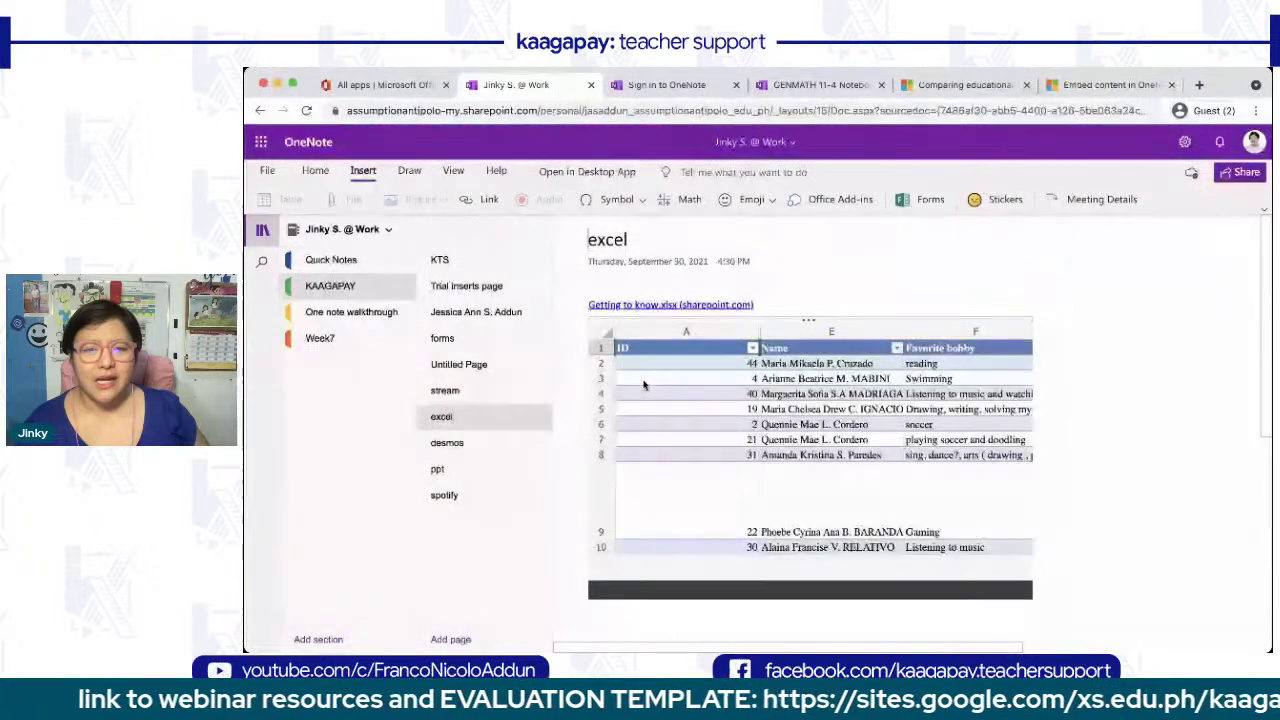
{"action": "scroll", "coordinate": [644, 385], "scroll_direction": "down", "scroll_amount": 1}
{"action": "scroll", "coordinate": [644, 385], "scroll_direction": "left", "scroll_amount": 3}
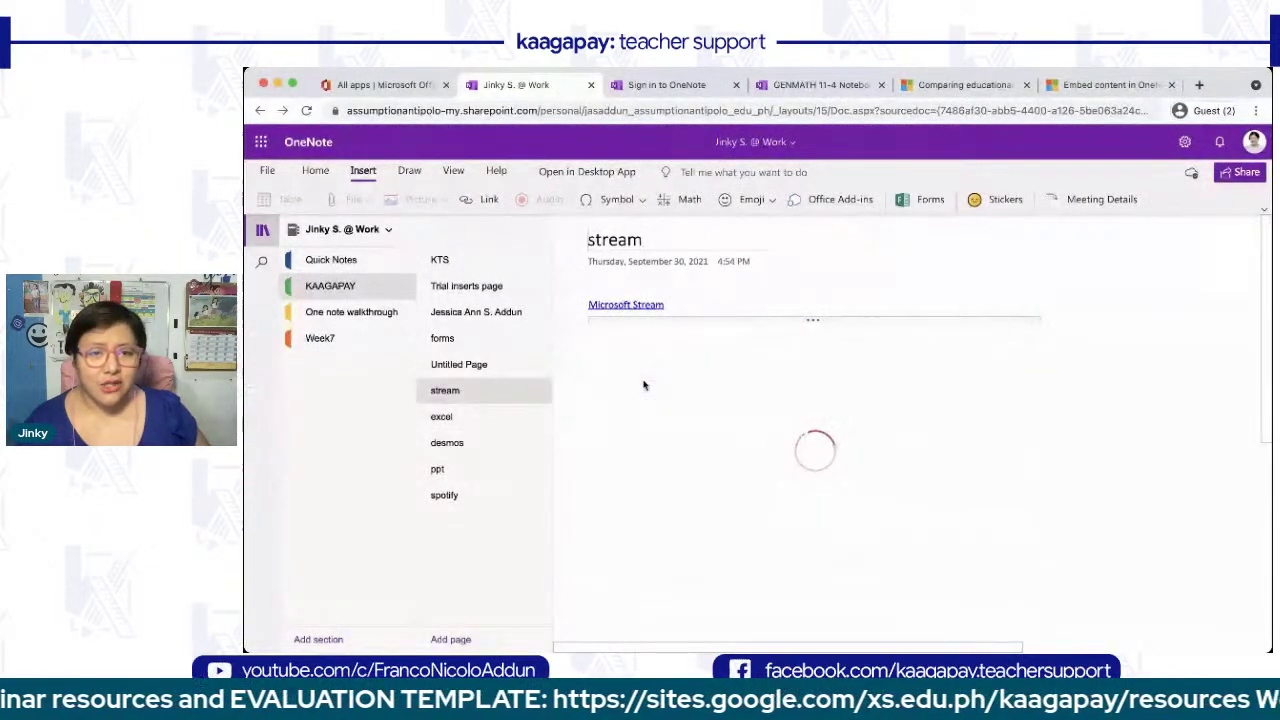
{"action": "left_click", "coordinate": [485, 416]}
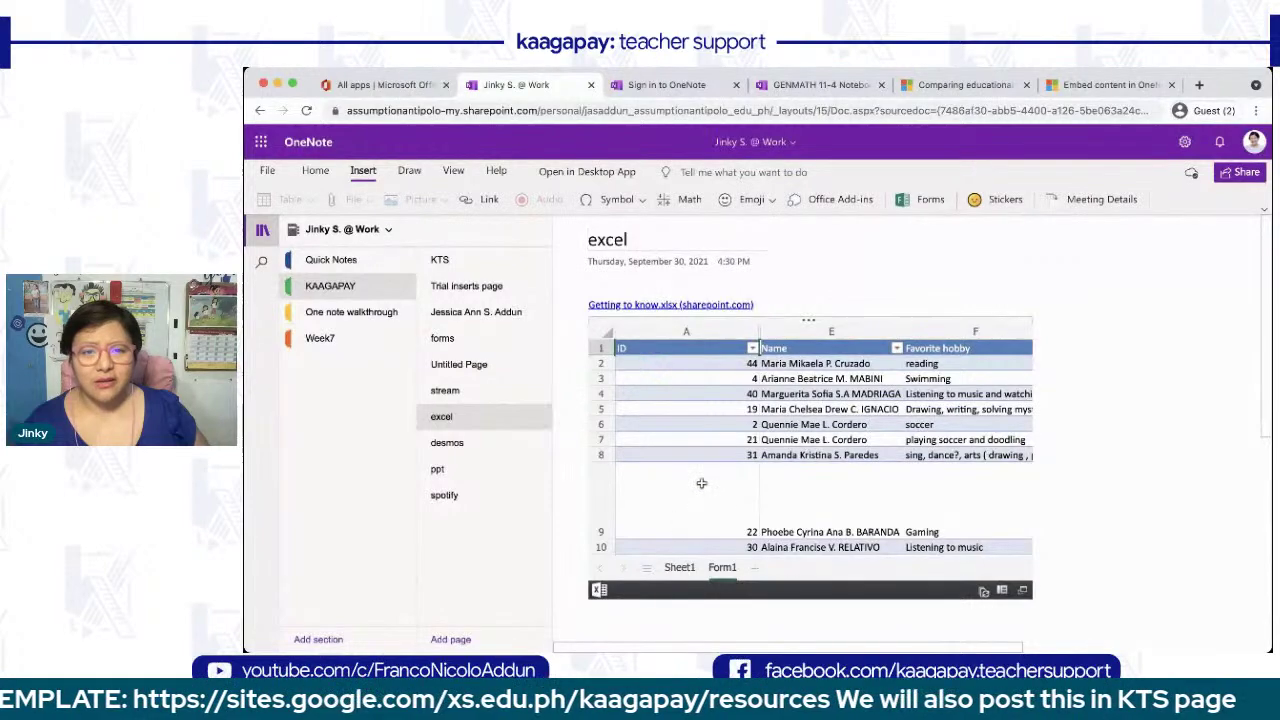
{"action": "scroll", "coordinate": [701, 483], "scroll_direction": "right", "scroll_amount": 10}
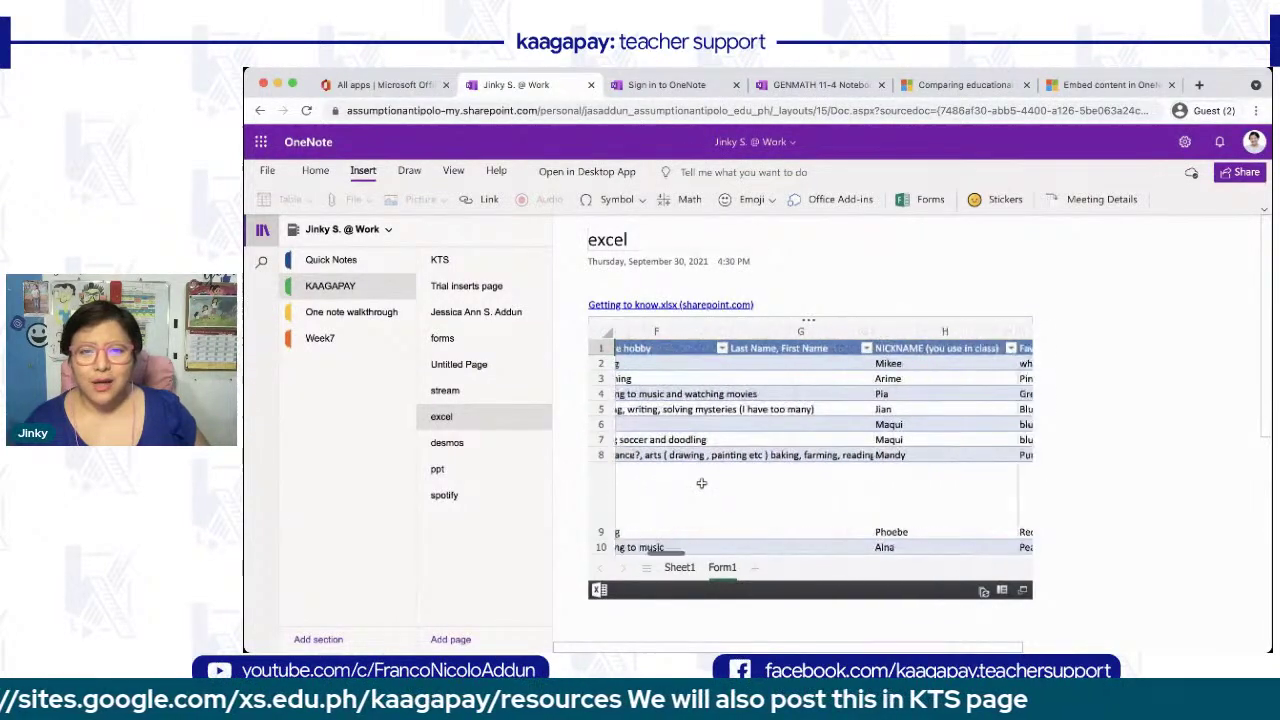
{"action": "scroll", "coordinate": [701, 483], "scroll_direction": "right", "scroll_amount": 15}
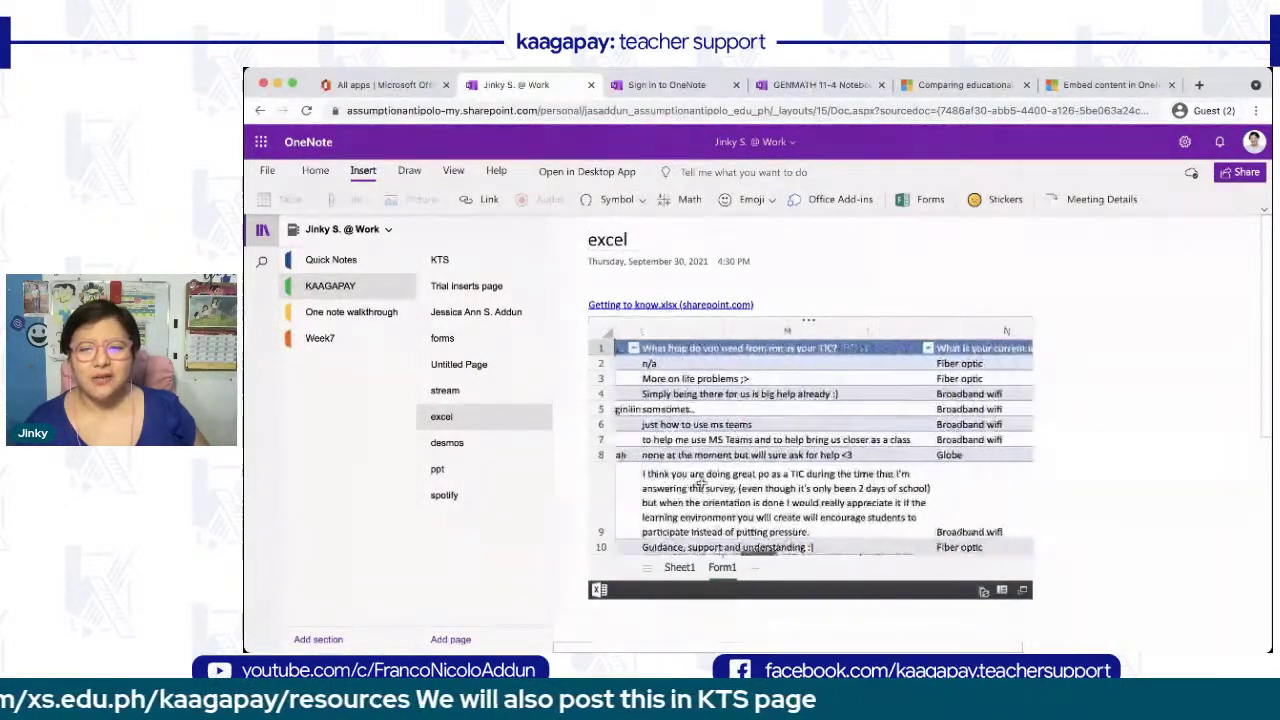
{"action": "scroll", "coordinate": [702, 484], "scroll_direction": "left", "scroll_amount": 5}
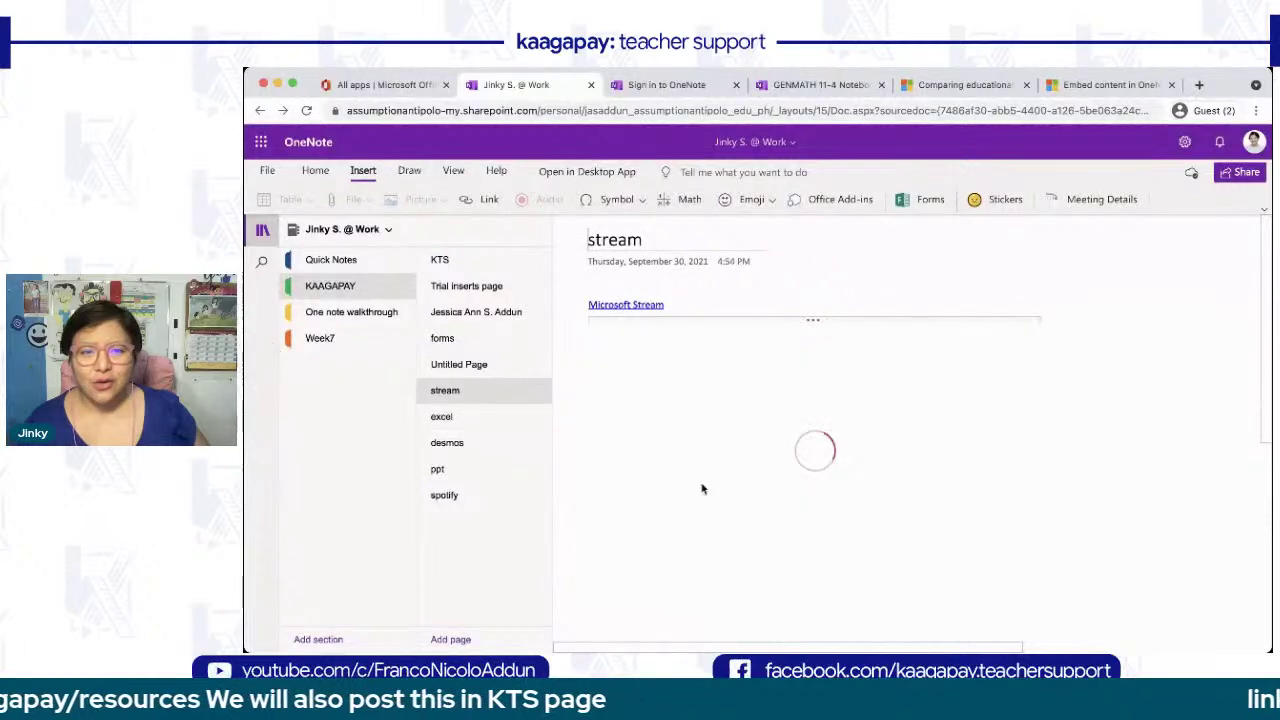
{"action": "left_click", "coordinate": [500, 423]}
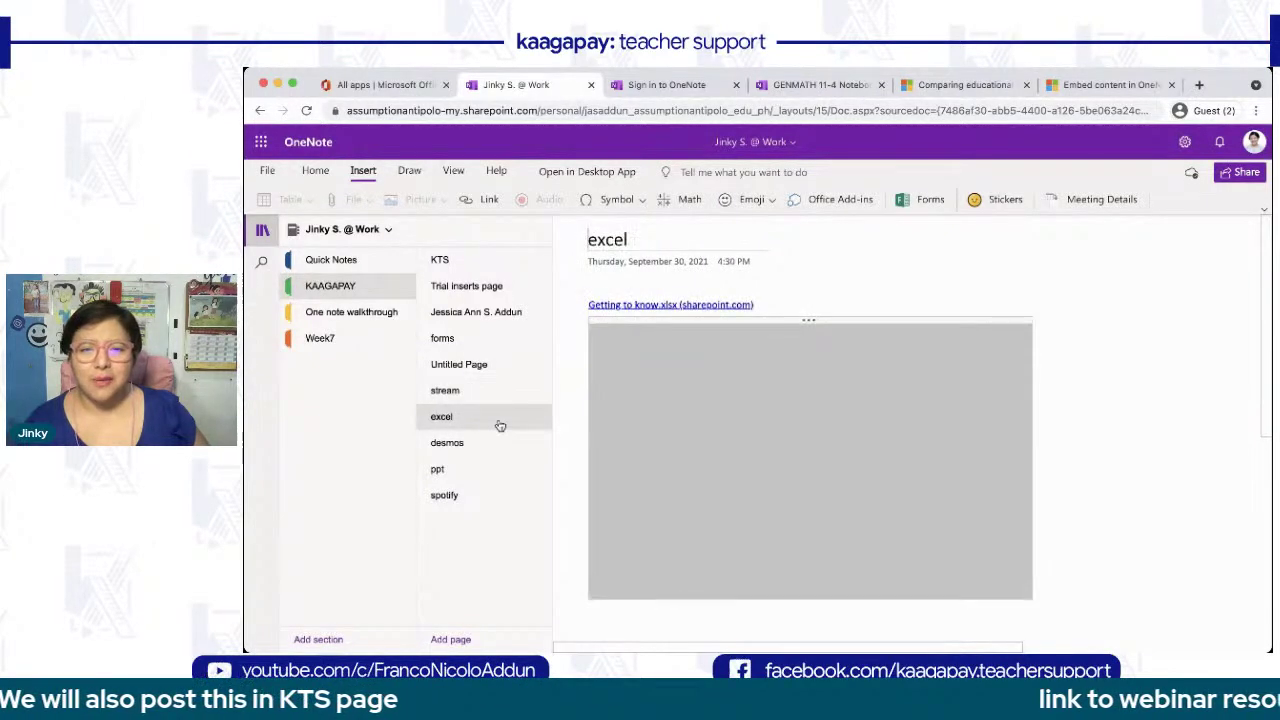
{"action": "scroll", "coordinate": [851, 506], "scroll_direction": "down", "scroll_amount": 2}
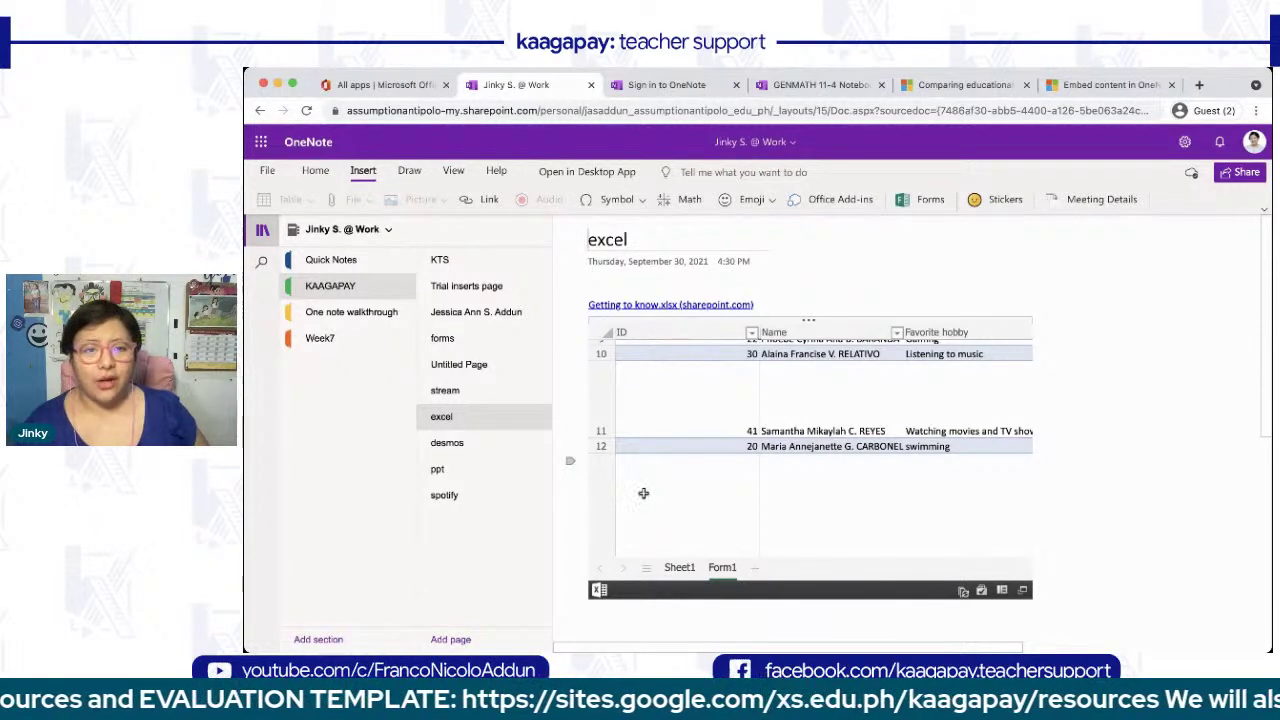
{"action": "left_click", "coordinate": [470, 442]}
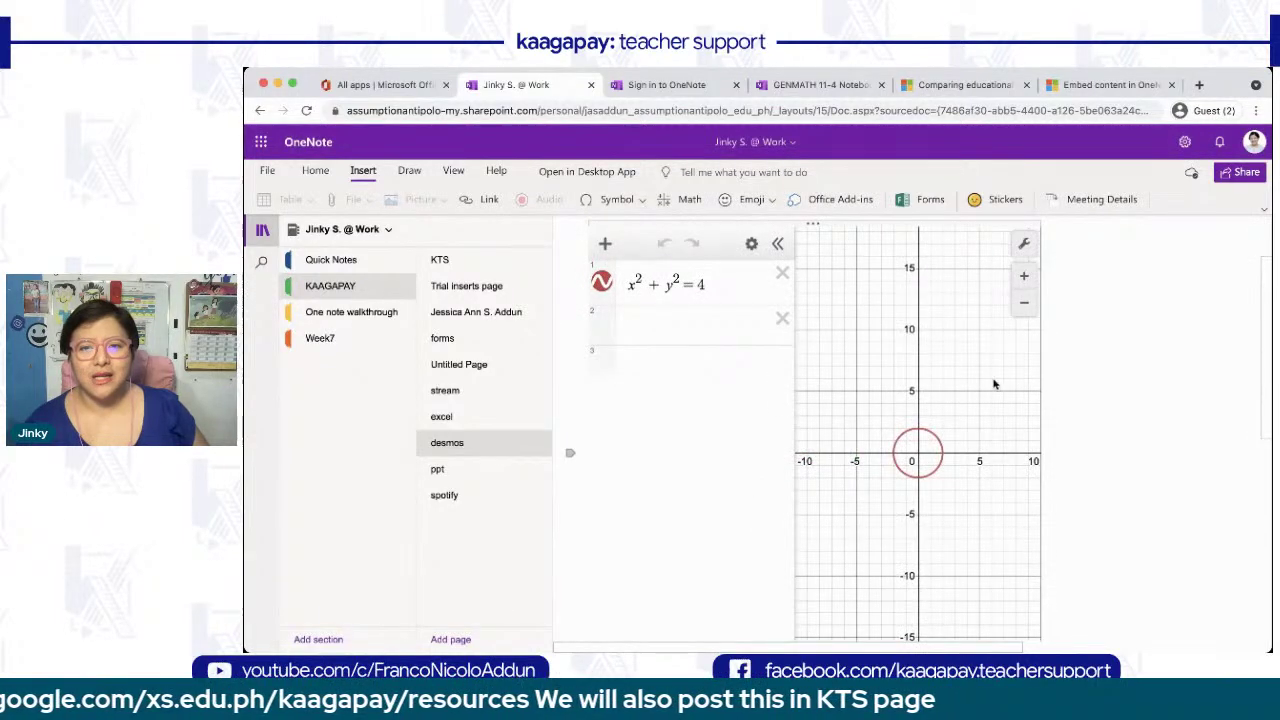
- Collapse and restore the Desmos expression list, zoom the graph, and select the x²+y²=4 expression
{"action": "left_click", "coordinate": [777, 243]}
{"action": "scroll", "coordinate": [703, 487], "scroll_direction": "down", "scroll_amount": 3}
{"action": "scroll", "coordinate": [703, 487], "scroll_direction": "up", "scroll_amount": 10}
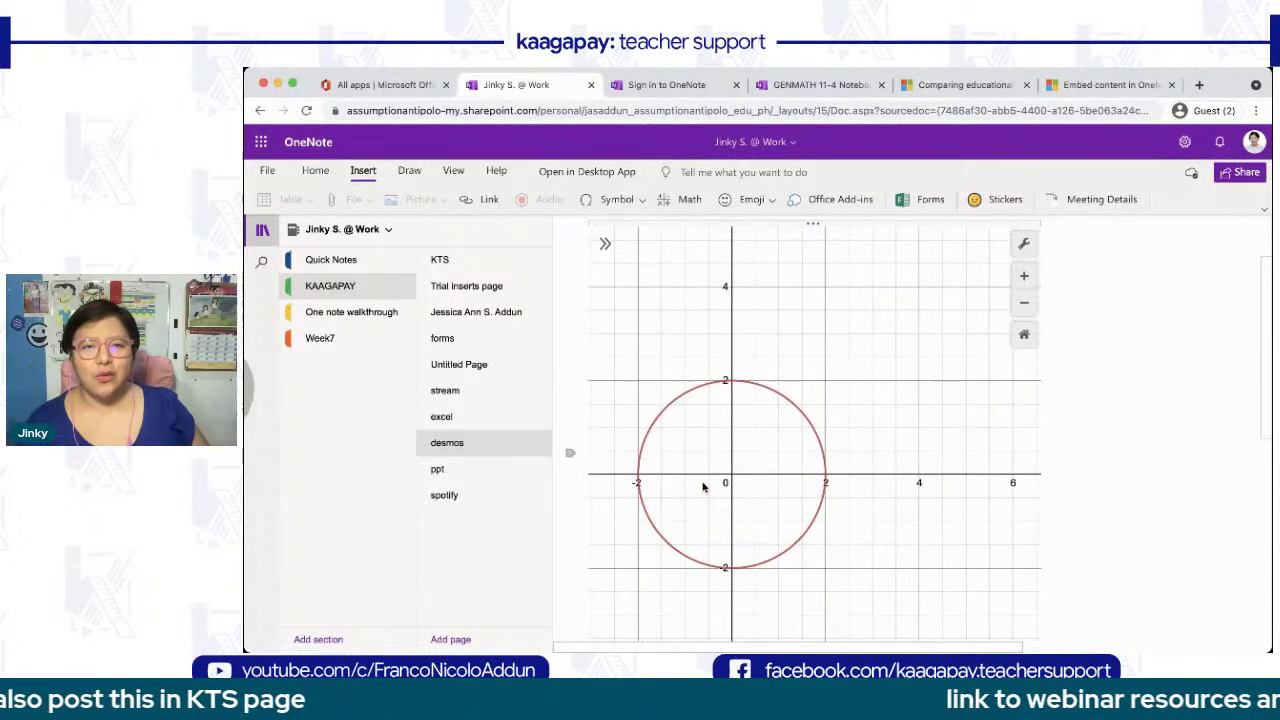
{"action": "left_click", "coordinate": [605, 243]}
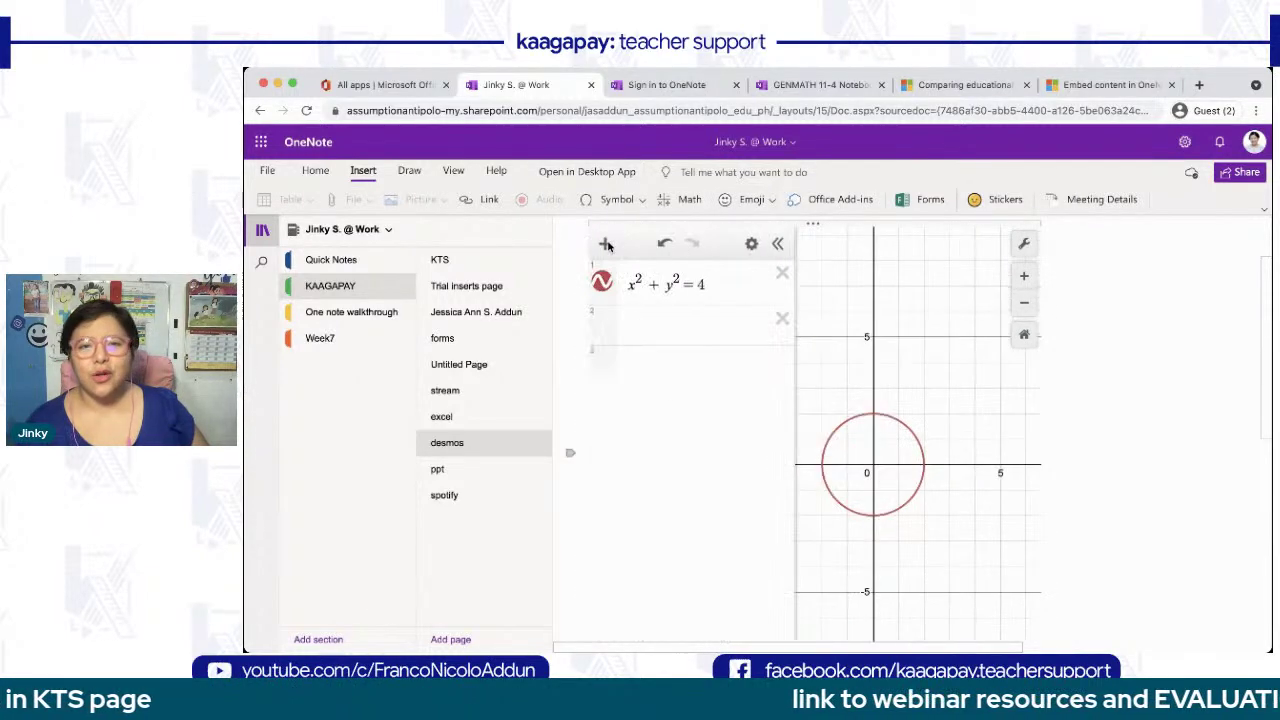
{"action": "left_click", "coordinate": [721, 286]}
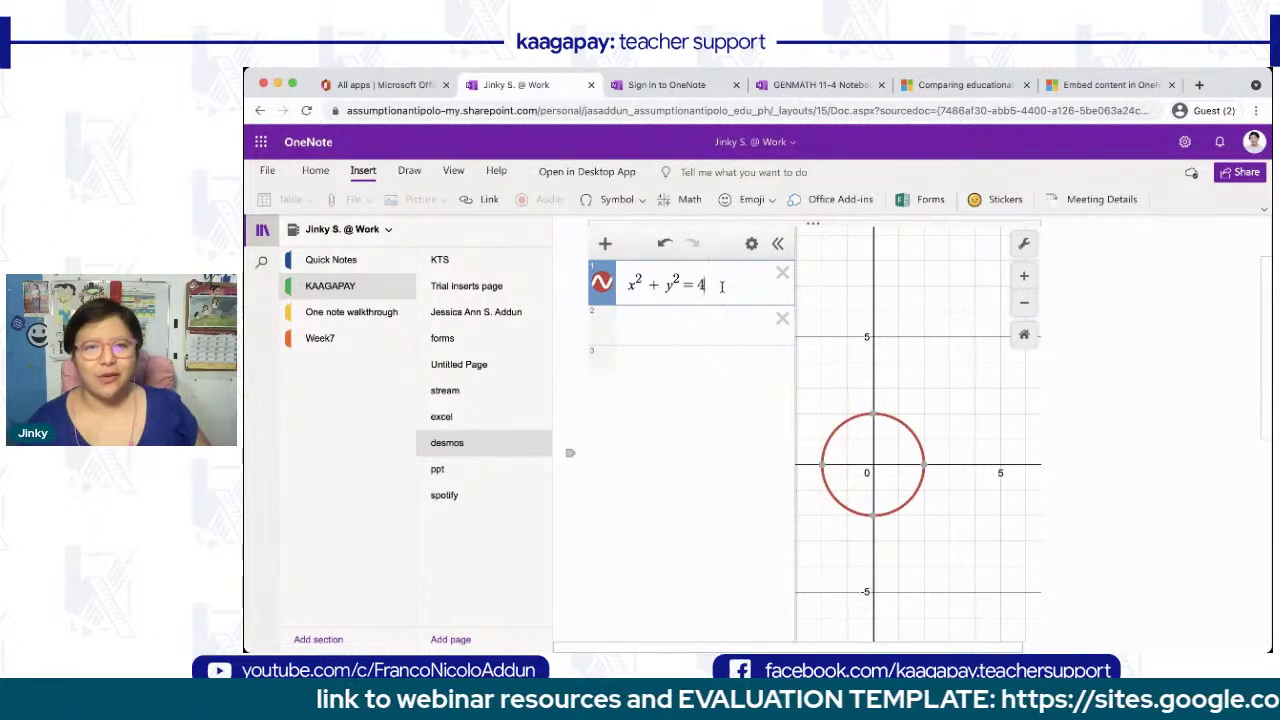
- Change the circle to x²+2y²=4 and add the line y = x + 4 in row 2
{"action": "left_click", "coordinate": [665, 286]}
{"action": "type", "text": "2"}
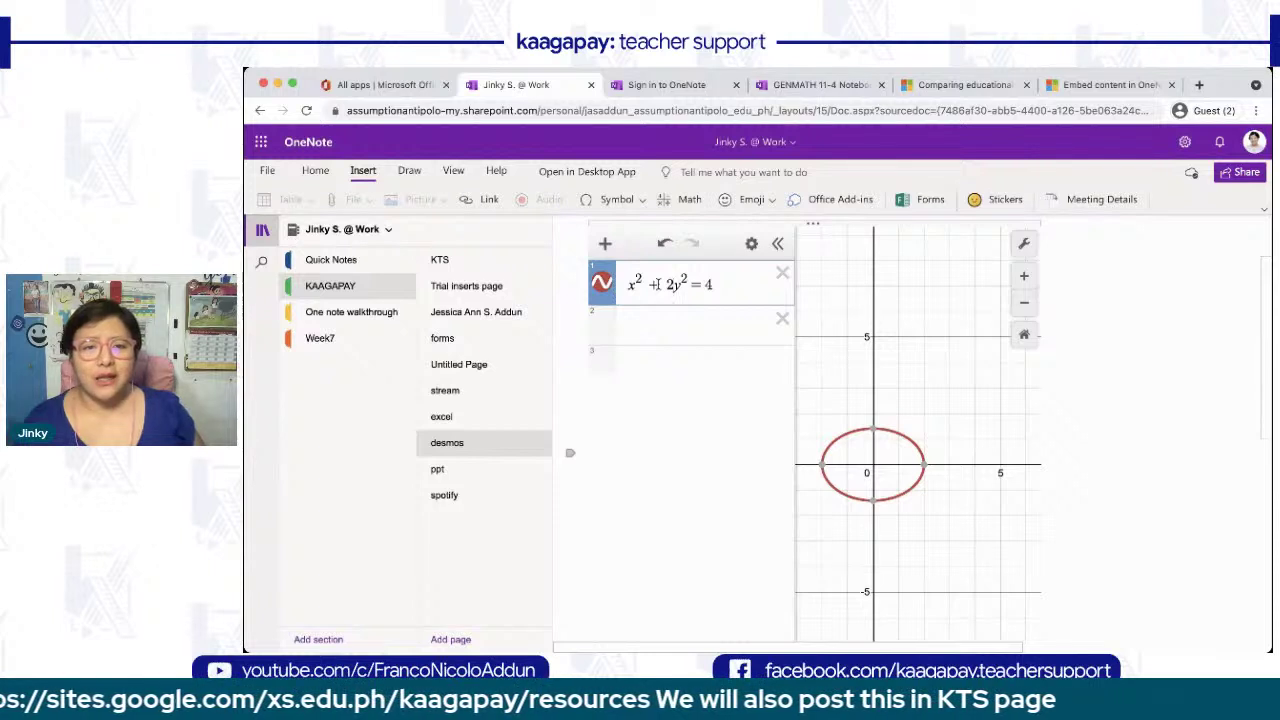
{"action": "left_click", "coordinate": [666, 320]}
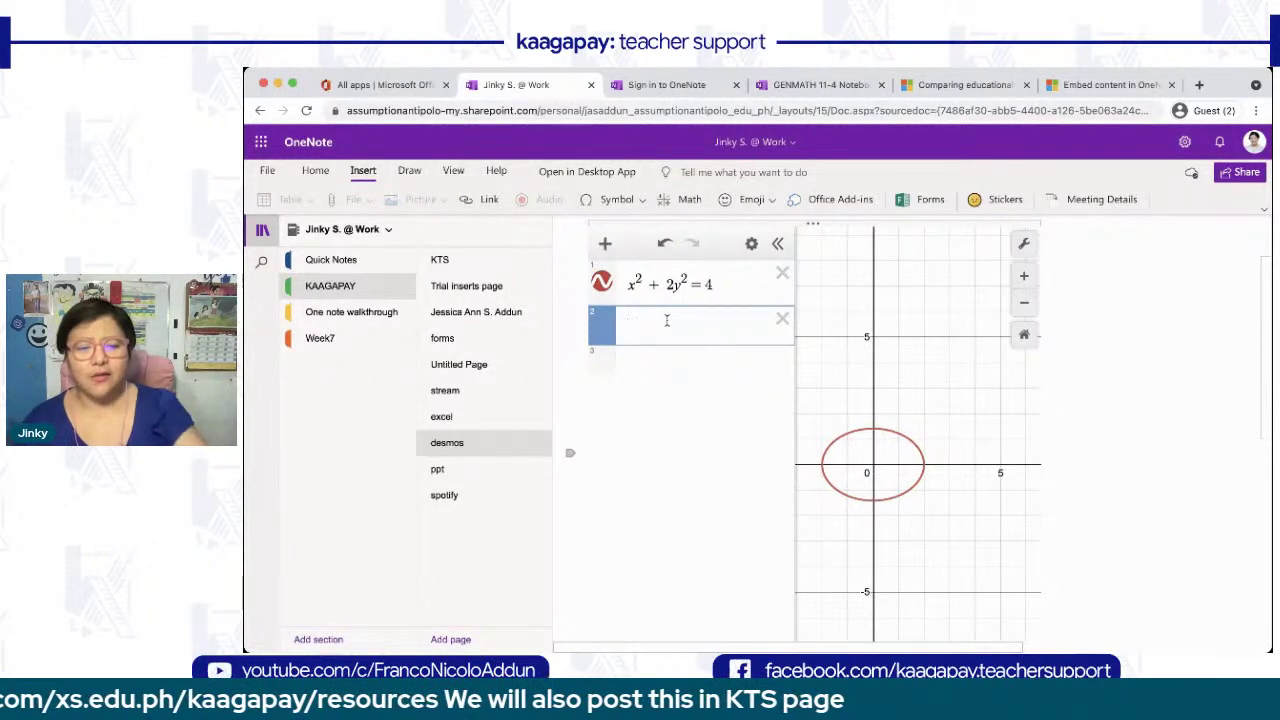
{"action": "type", "text": "y = "}
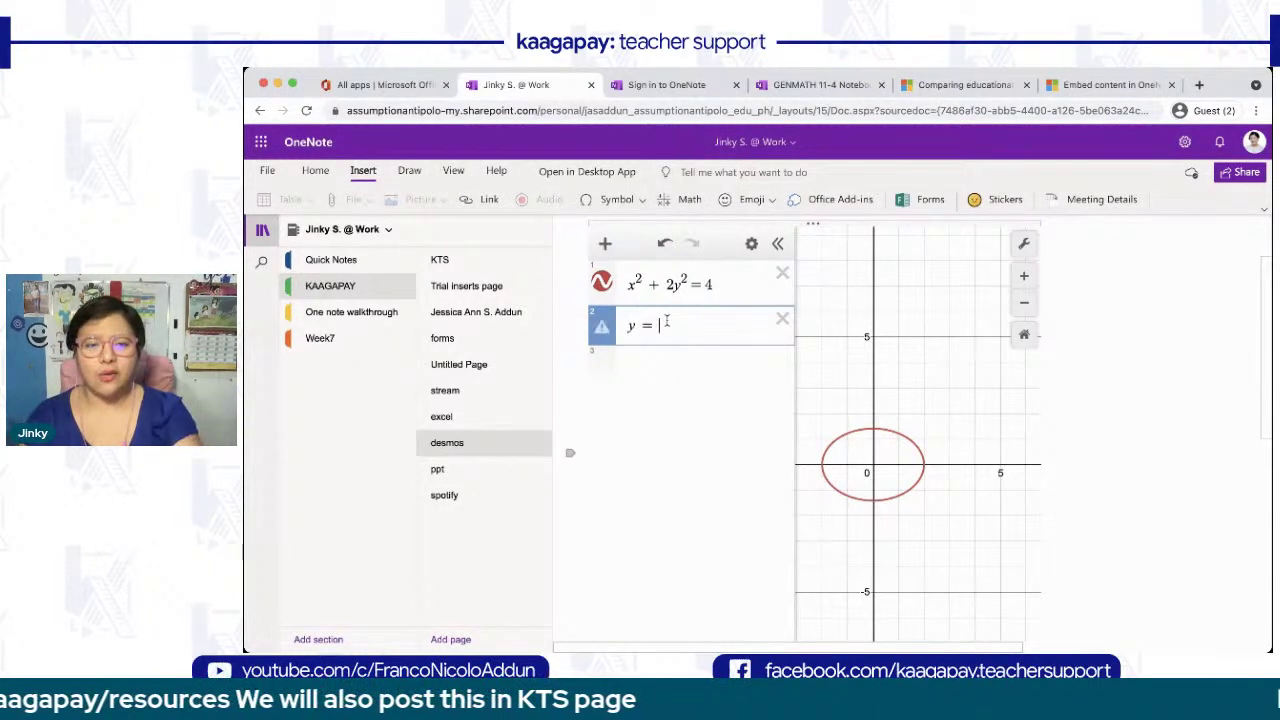
{"action": "type", "text": "x + 4"}
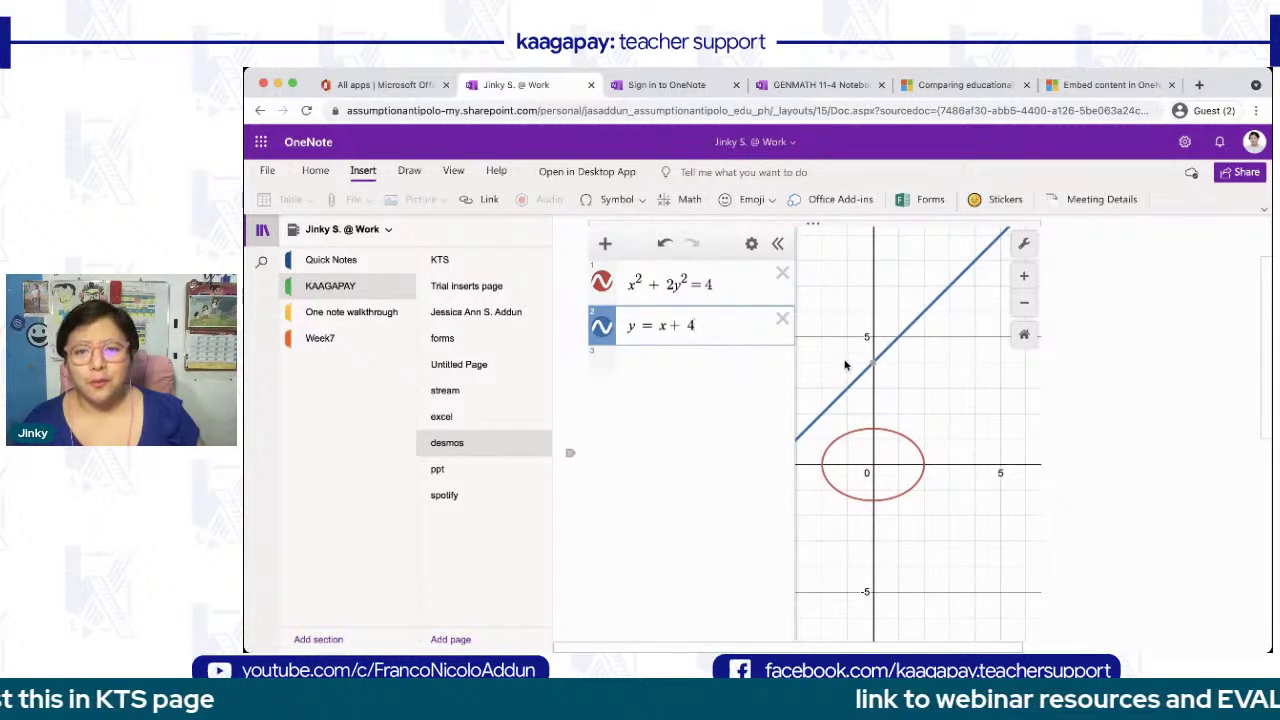
{"action": "left_click", "coordinate": [678, 357]}
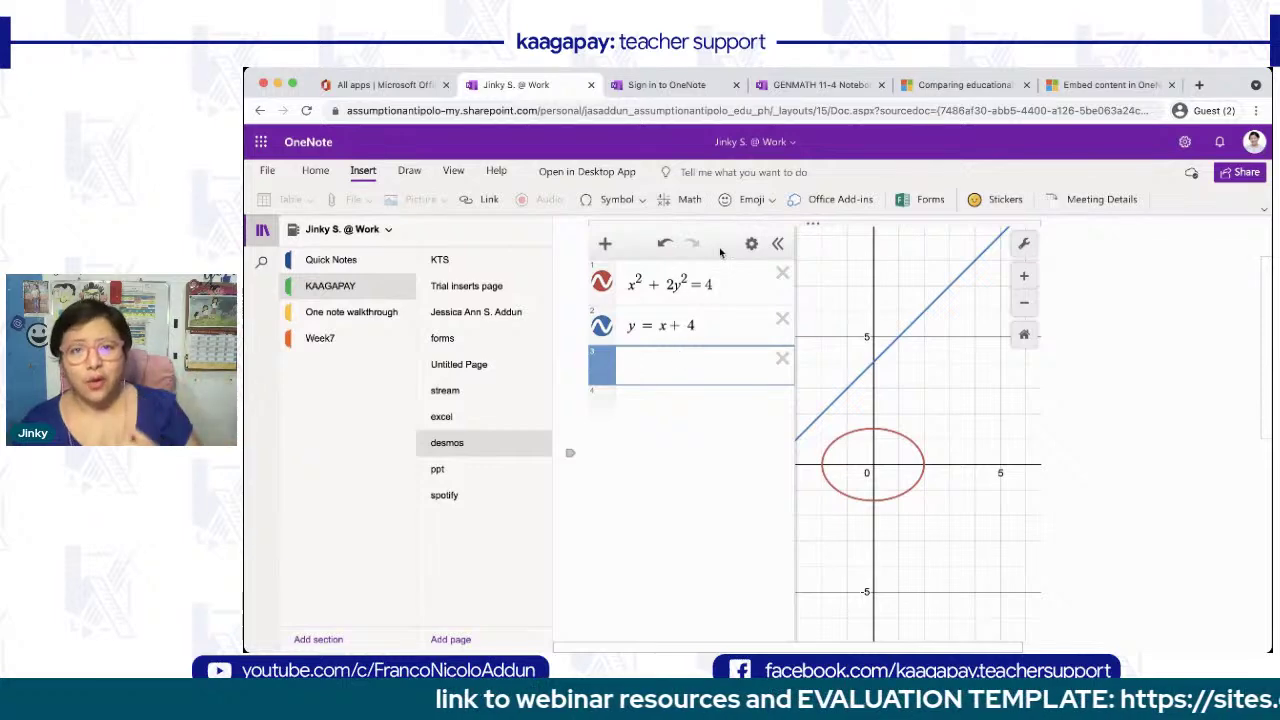
- Hide the Desmos expression list and notebook navigation pane, then zoom the graph
{"action": "left_click", "coordinate": [777, 243]}
{"action": "scroll", "coordinate": [743, 419], "scroll_direction": "up", "scroll_amount": 1}
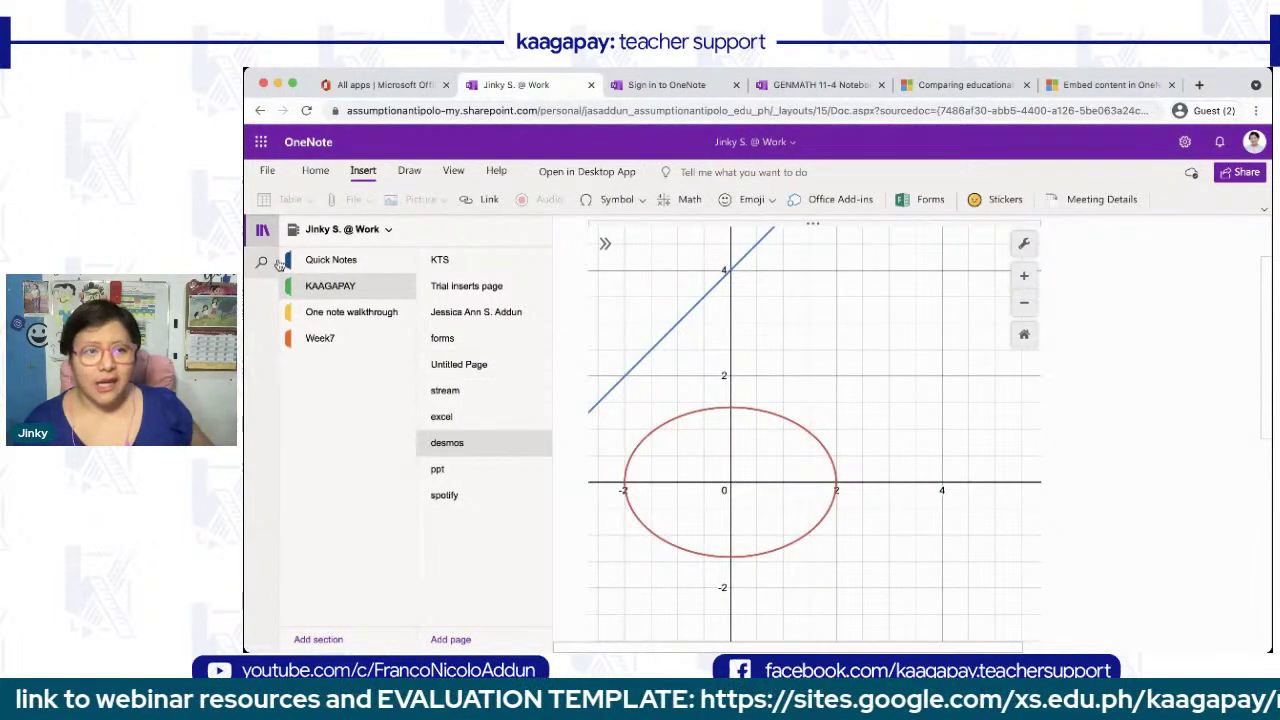
{"action": "left_click", "coordinate": [262, 231]}
{"action": "scroll", "coordinate": [570, 430], "scroll_direction": "down", "scroll_amount": 8}
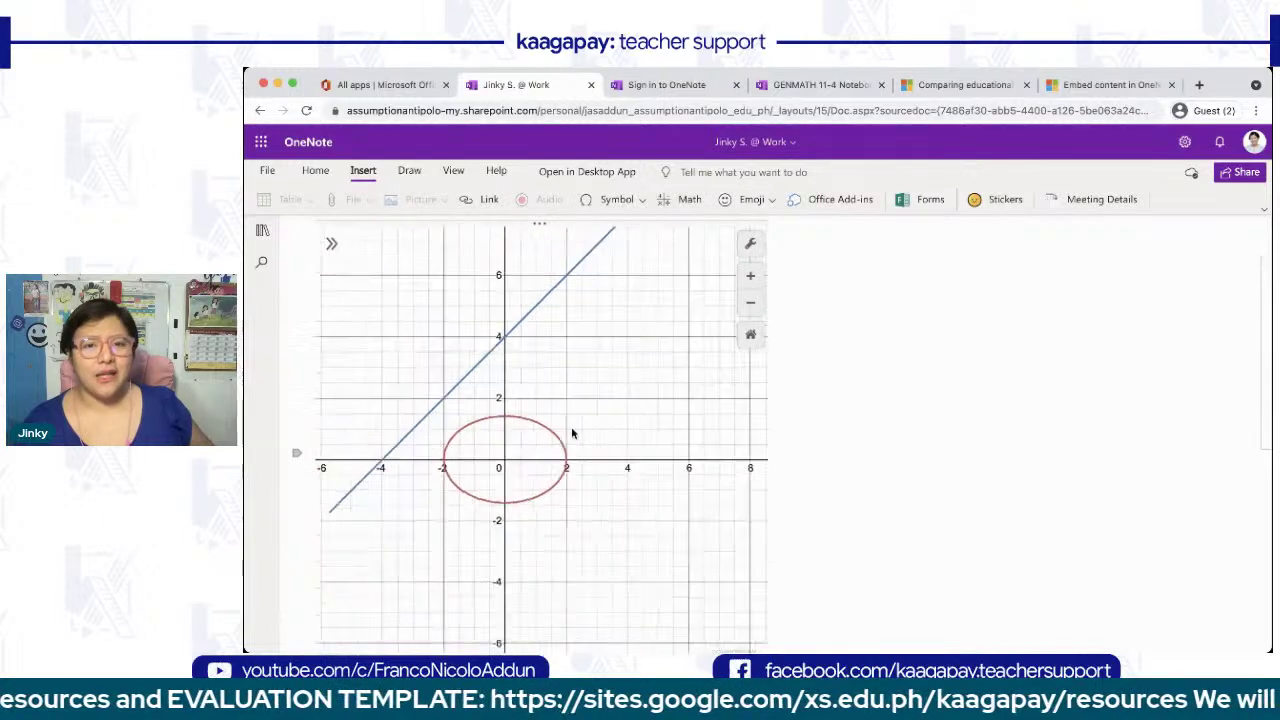
{"action": "scroll", "coordinate": [573, 432], "scroll_direction": "down", "scroll_amount": 3}
{"action": "scroll", "coordinate": [573, 432], "scroll_direction": "up", "scroll_amount": 5}
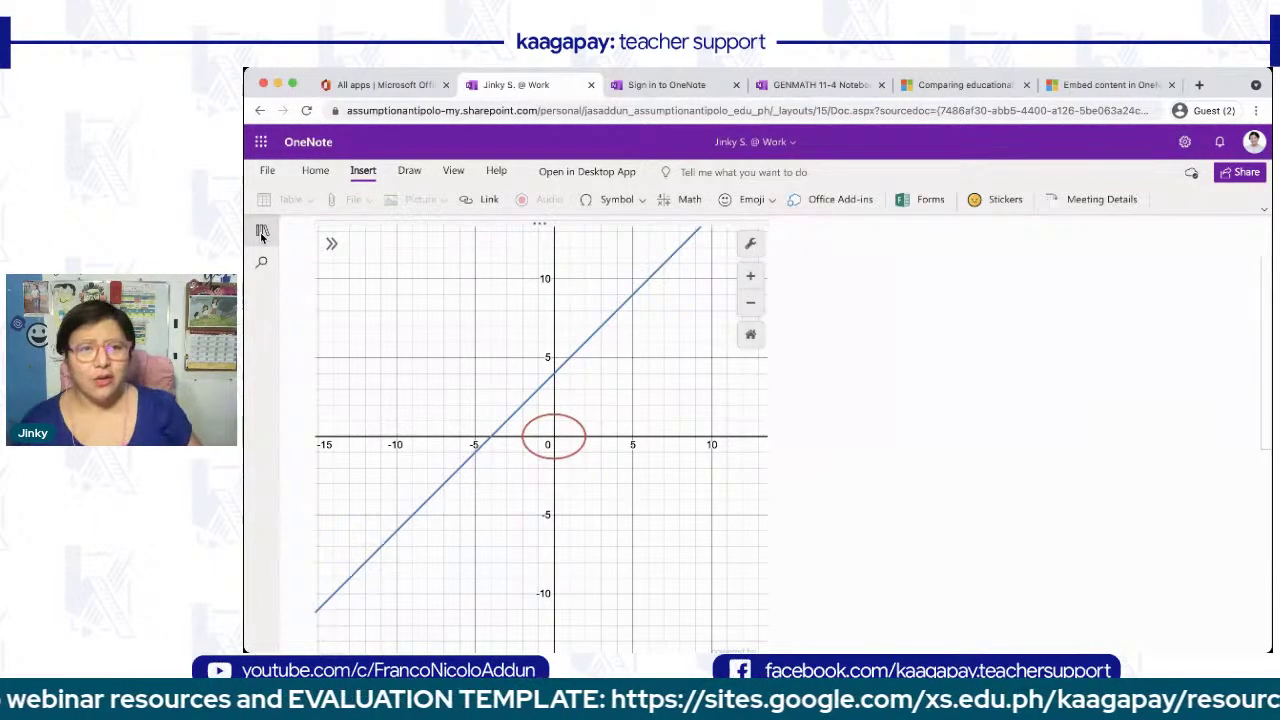
- With green pen ink, handwrite 'hello' beside the graph, circle its centre, and show the page list
{"action": "left_click", "coordinate": [416, 175]}
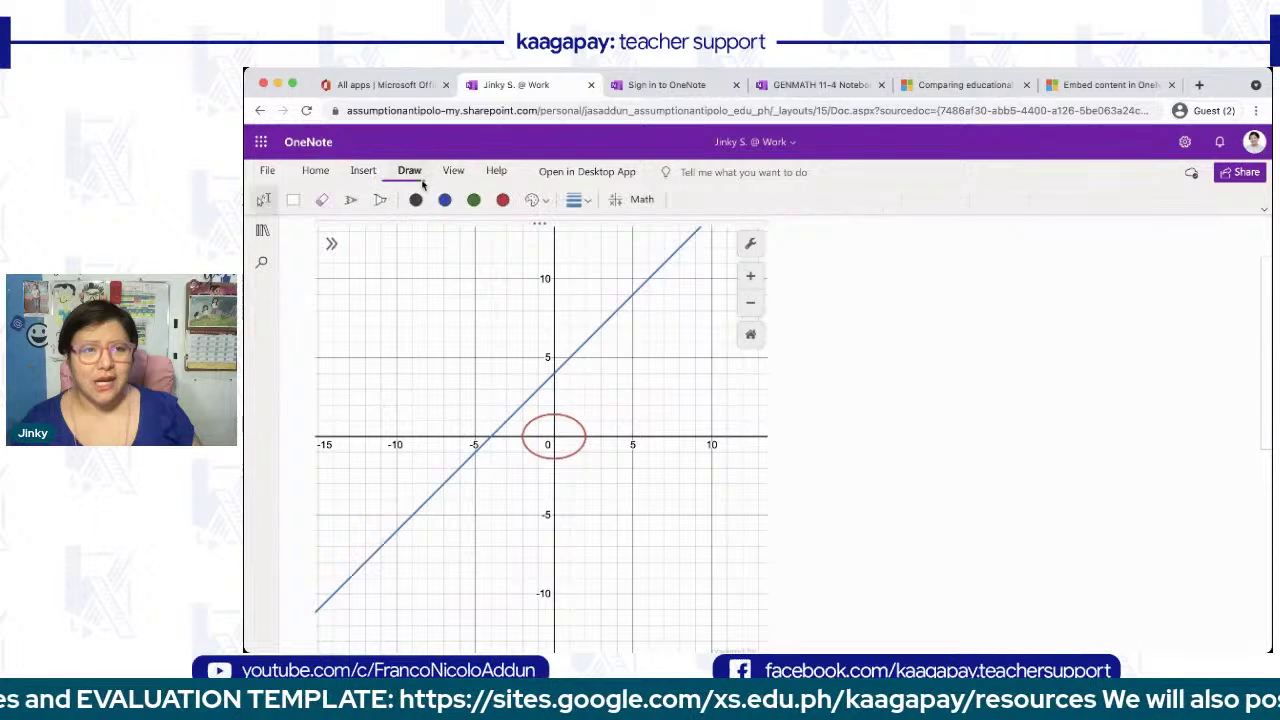
{"action": "left_click", "coordinate": [350, 200]}
{"action": "left_click", "coordinate": [475, 200]}
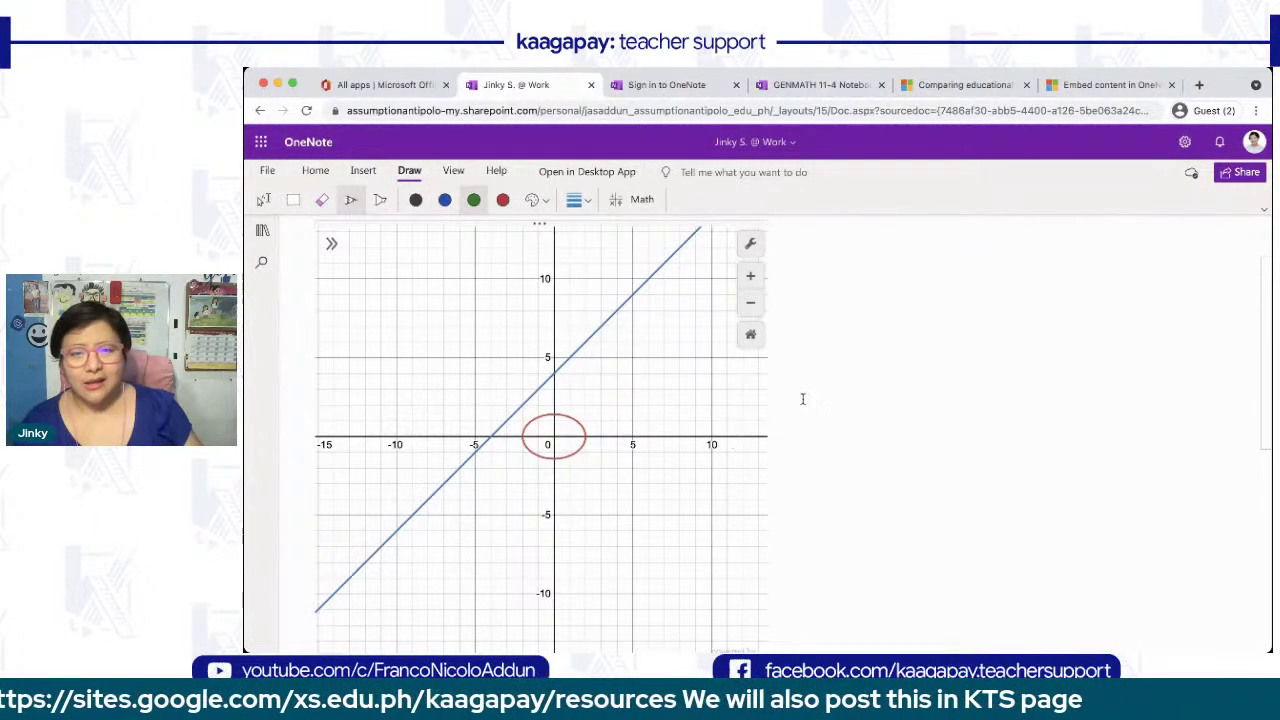
{"action": "mouse_move", "coordinate": [824, 412]}
{"action": "left_mouse_down"}
{"action": "mouse_move", "coordinate": [903, 311]}
{"action": "mouse_move", "coordinate": [922, 338]}
{"action": "left_mouse_up"}
{"action": "left_click_drag", "start_coordinate": [867, 378], "coordinate": [874, 374]}
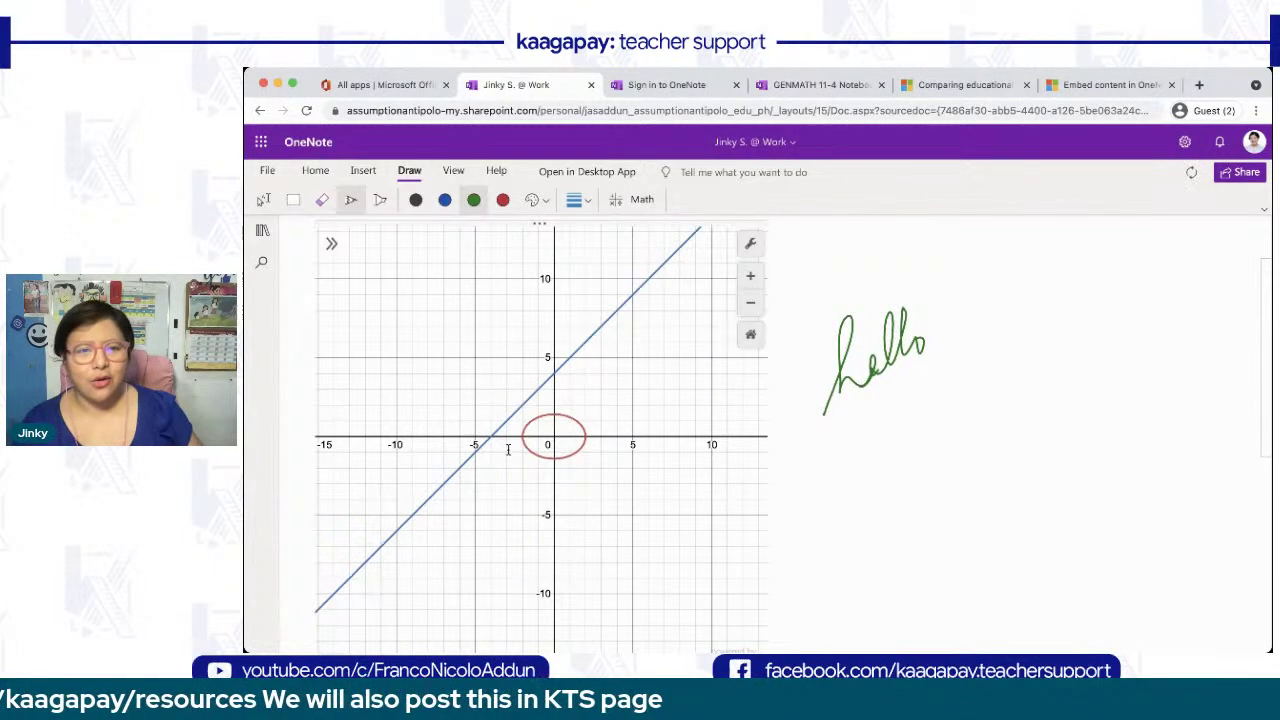
{"action": "mouse_move", "coordinate": [604, 408]}
{"action": "left_mouse_down"}
{"action": "mouse_move", "coordinate": [462, 473]}
{"action": "mouse_move", "coordinate": [604, 398]}
{"action": "left_mouse_up"}
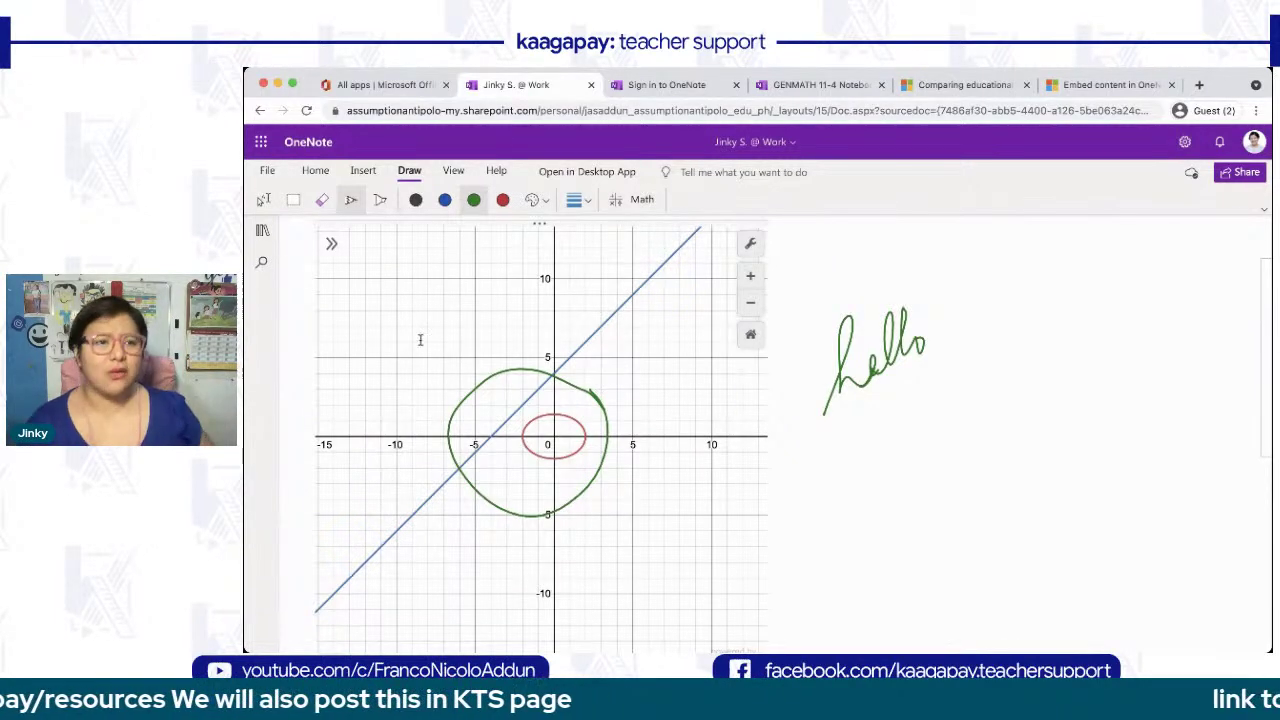
{"action": "left_click", "coordinate": [263, 231]}
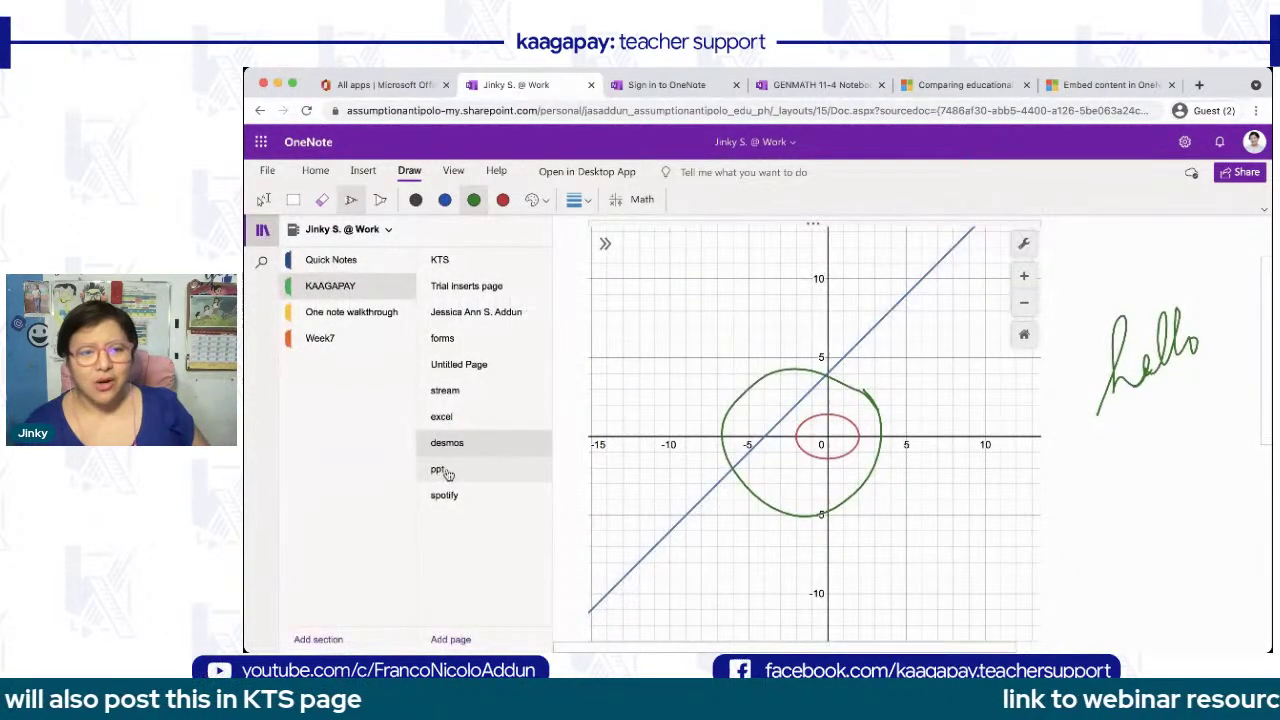
- Open the ppt page and step the embedded labels slideshow forward twice, then back to the first slide
{"action": "left_click", "coordinate": [442, 470]}
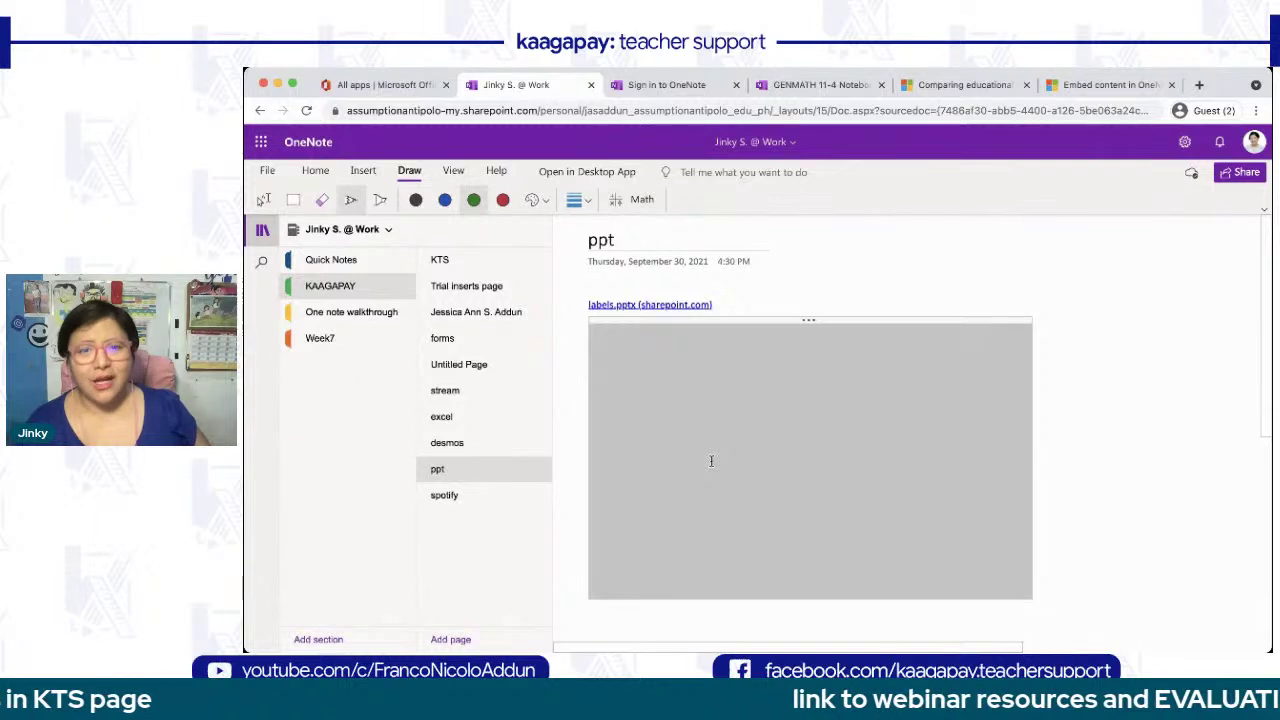
{"action": "left_click", "coordinate": [263, 231]}
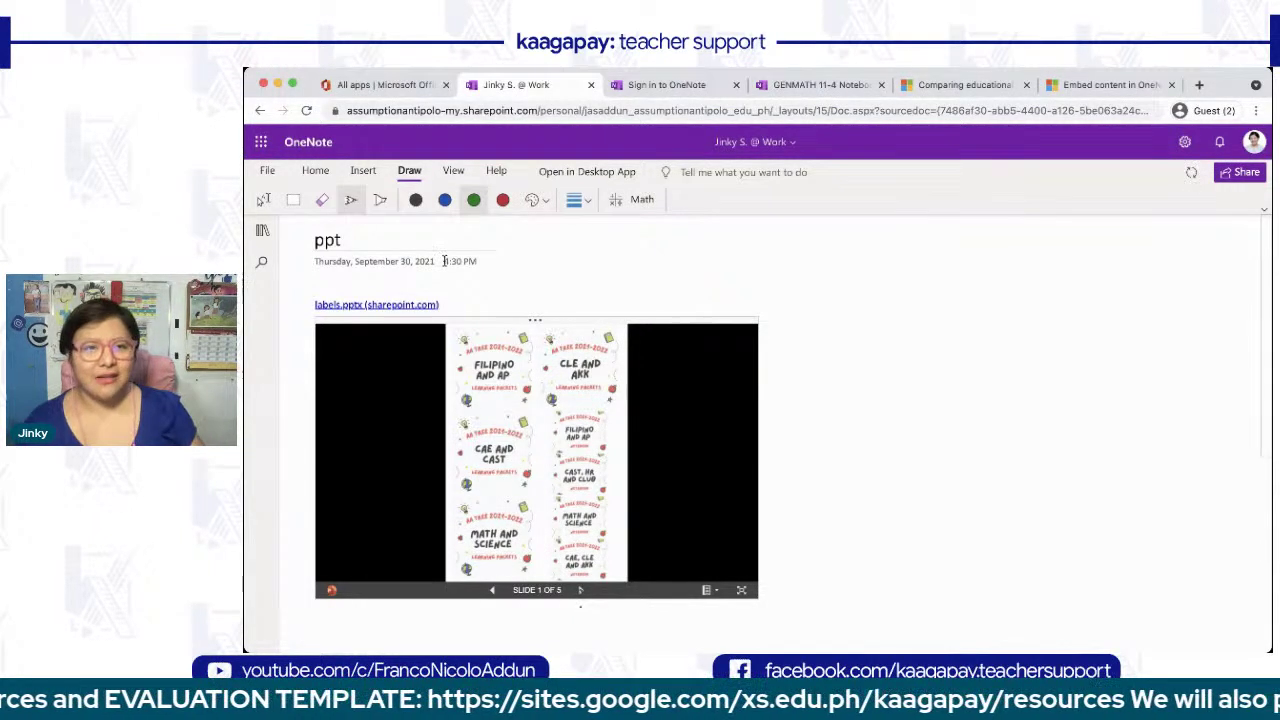
{"action": "left_click", "coordinate": [263, 199]}
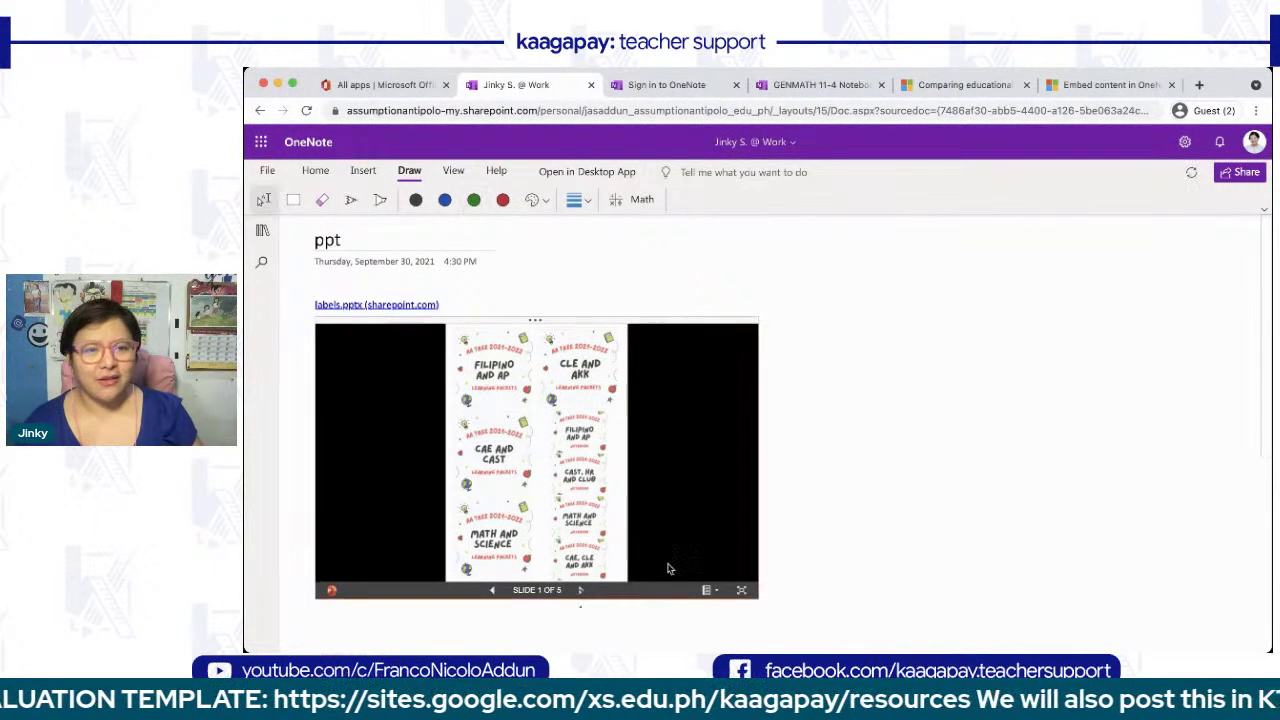
{"action": "left_click", "coordinate": [580, 590]}
{"action": "left_click", "coordinate": [580, 590]}
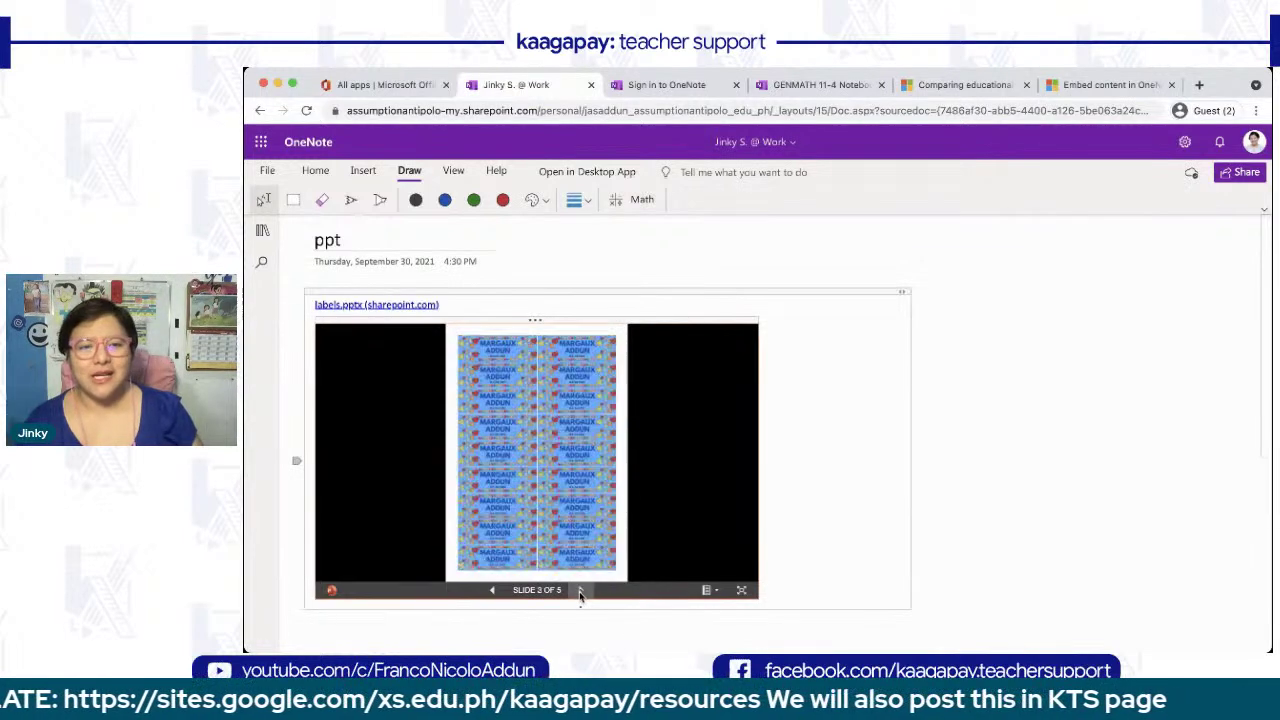
{"action": "left_click", "coordinate": [492, 590]}
{"action": "left_click", "coordinate": [492, 590]}
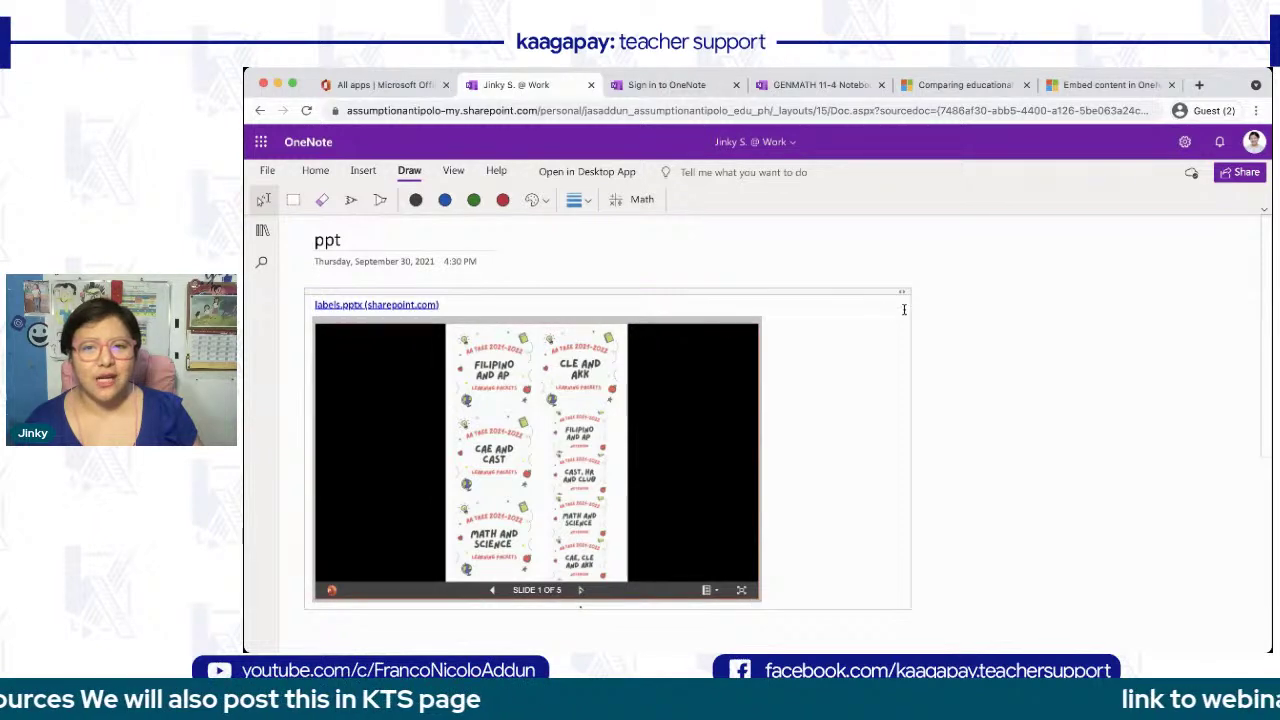
- View the labels presentation in its own viewer, close it, and go to the spotify page
{"action": "left_click", "coordinate": [742, 591]}
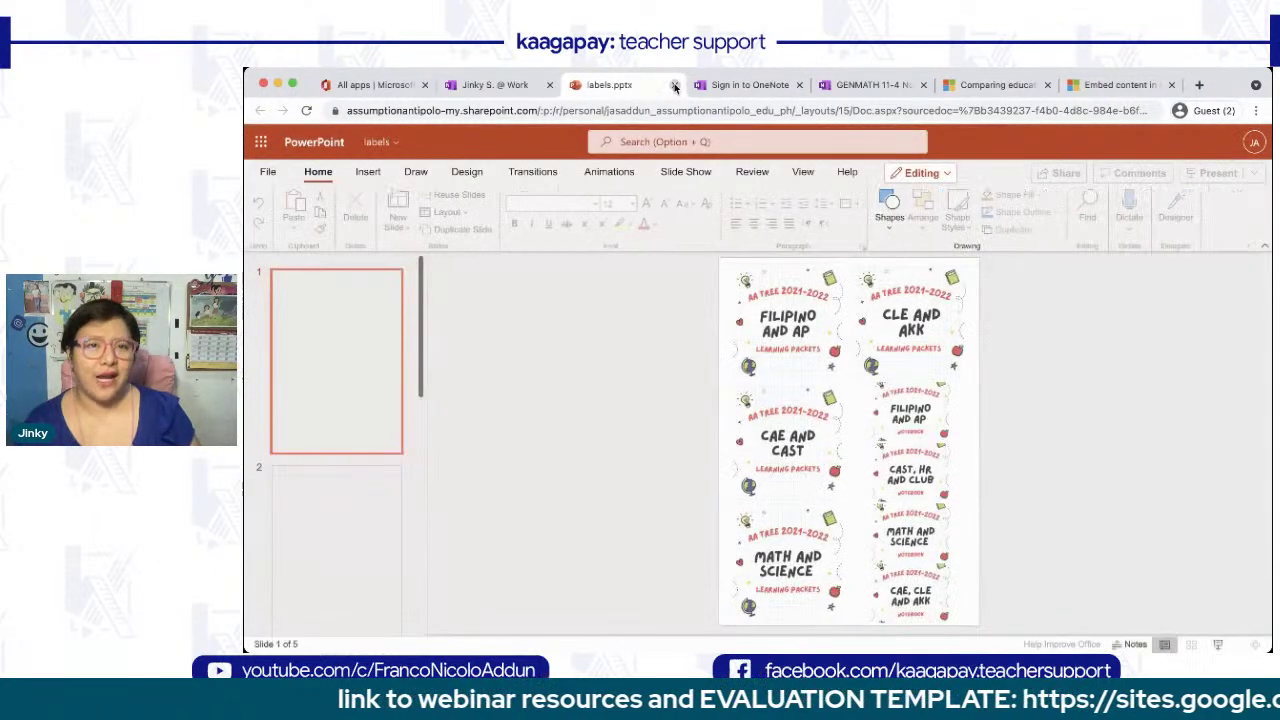
{"action": "left_click", "coordinate": [674, 86]}
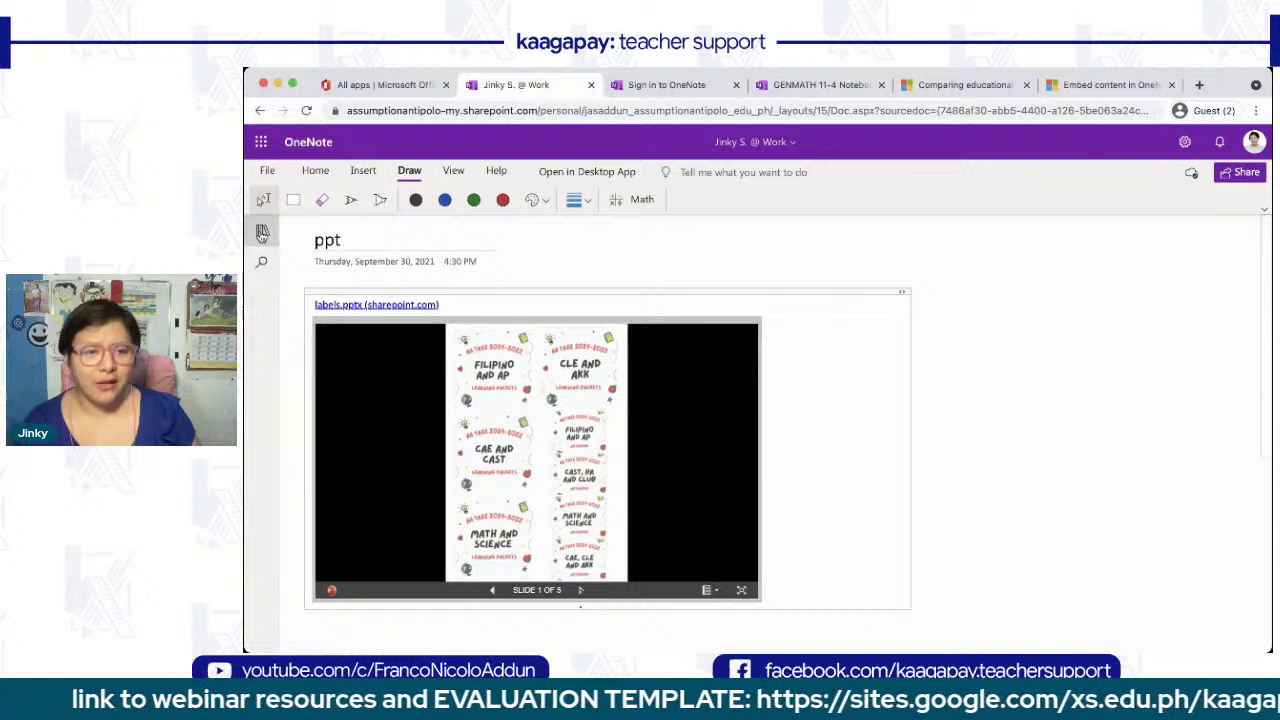
{"action": "left_click", "coordinate": [262, 230]}
{"action": "left_click", "coordinate": [462, 495]}
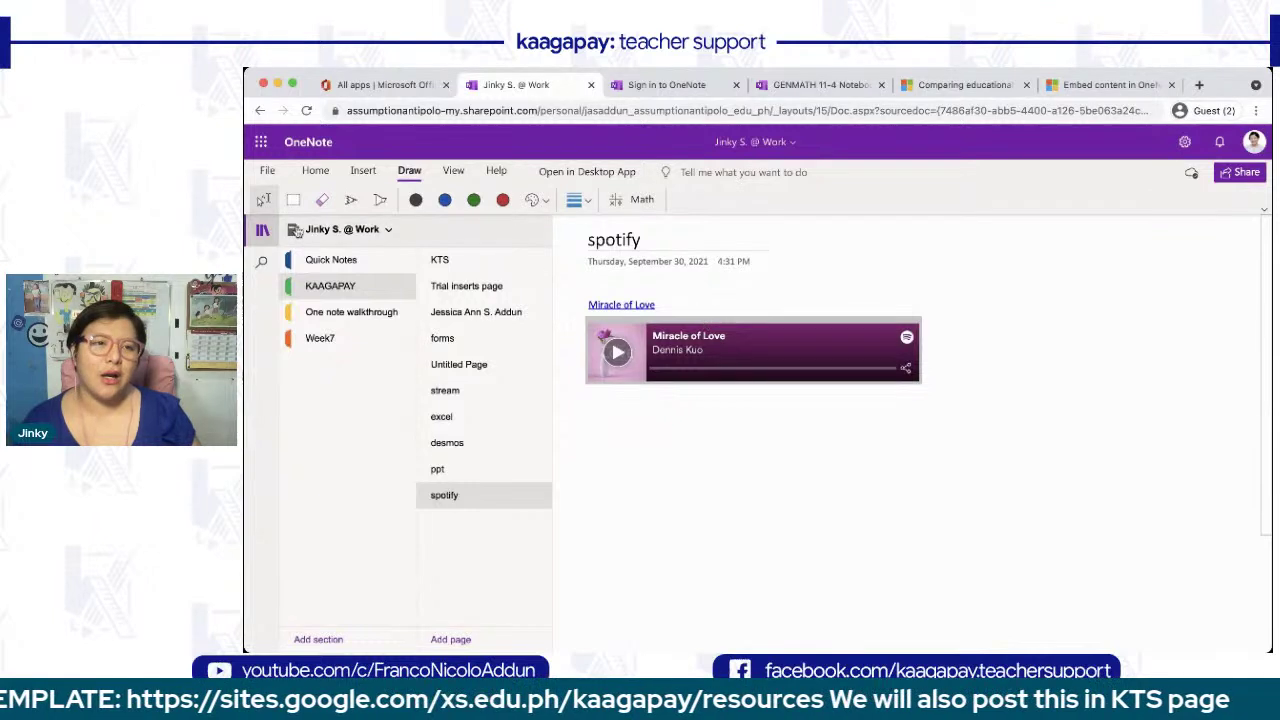
- Hide the page list, click below the Spotify embed, and start an empty Link from Insert
{"action": "left_click", "coordinate": [262, 231]}
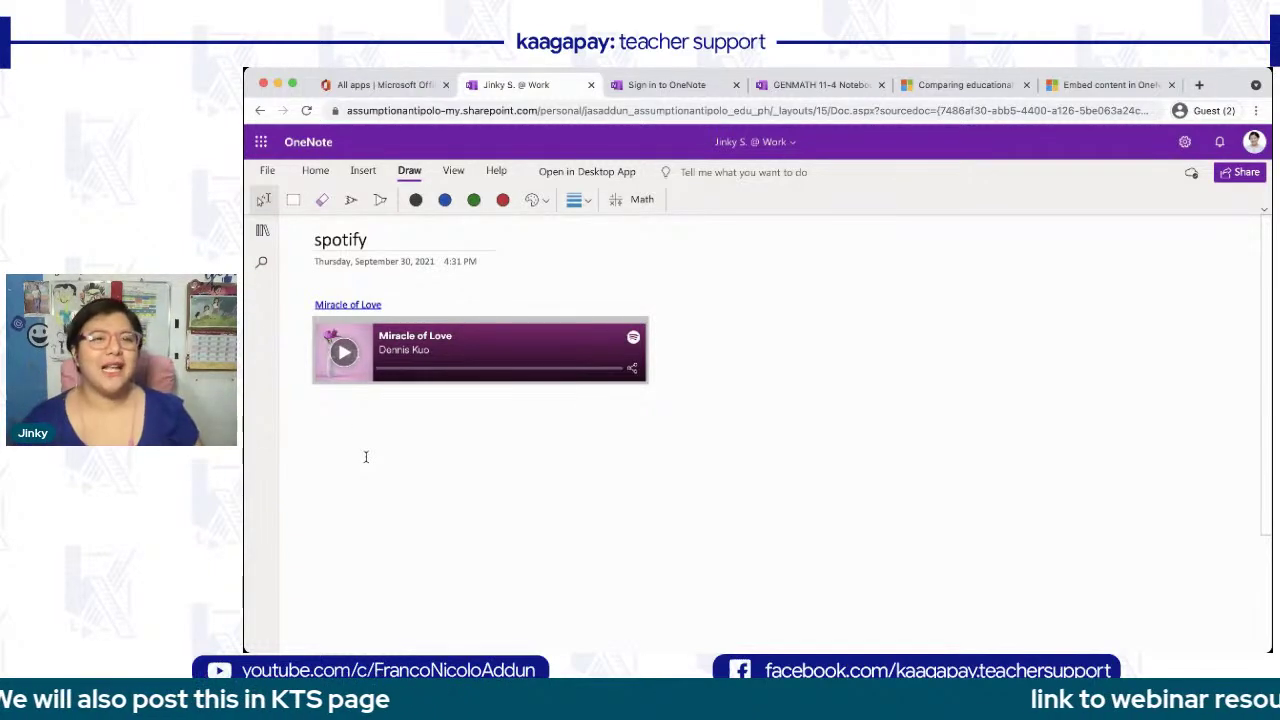
{"action": "left_click", "coordinate": [364, 174]}
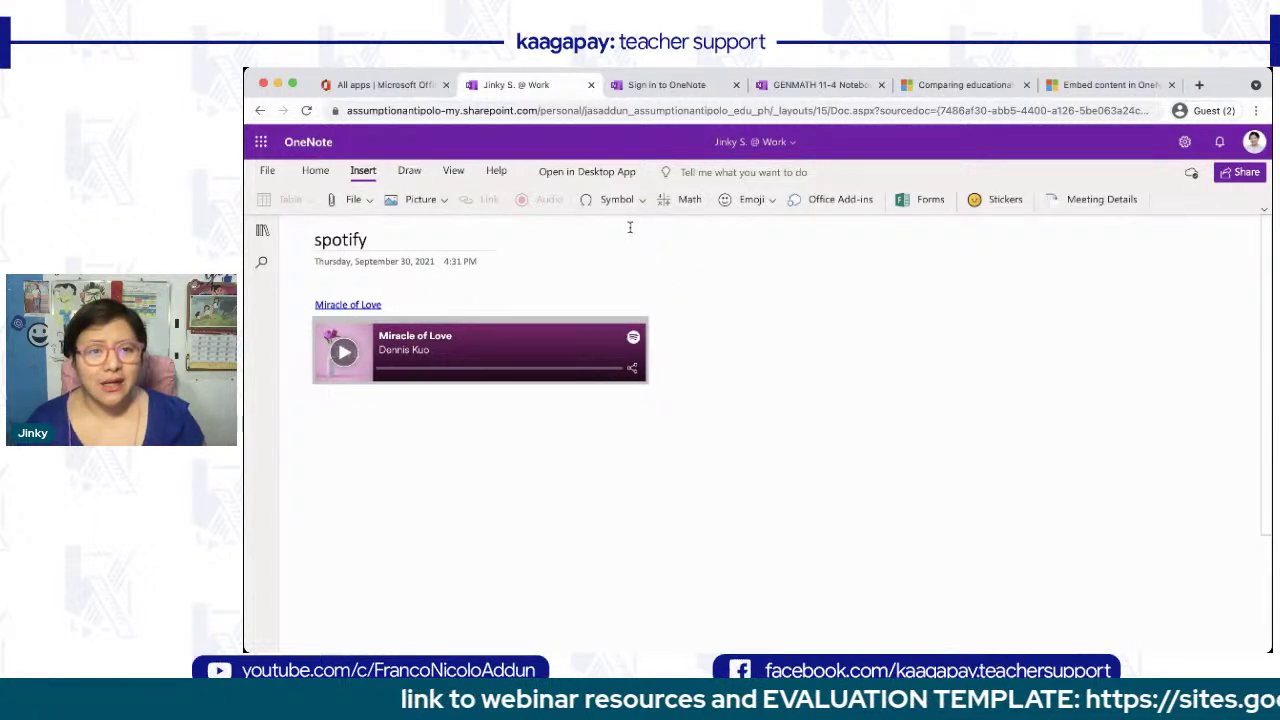
{"action": "left_click", "coordinate": [446, 452]}
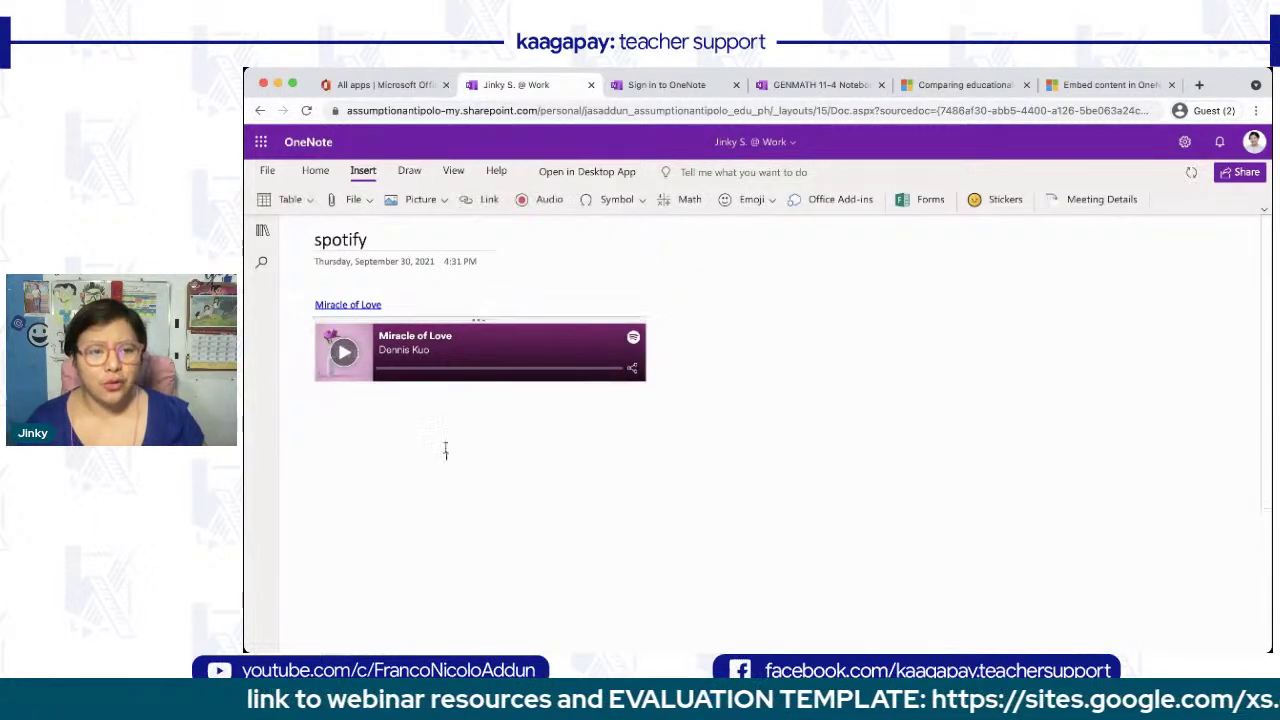
{"action": "left_click", "coordinate": [489, 200]}
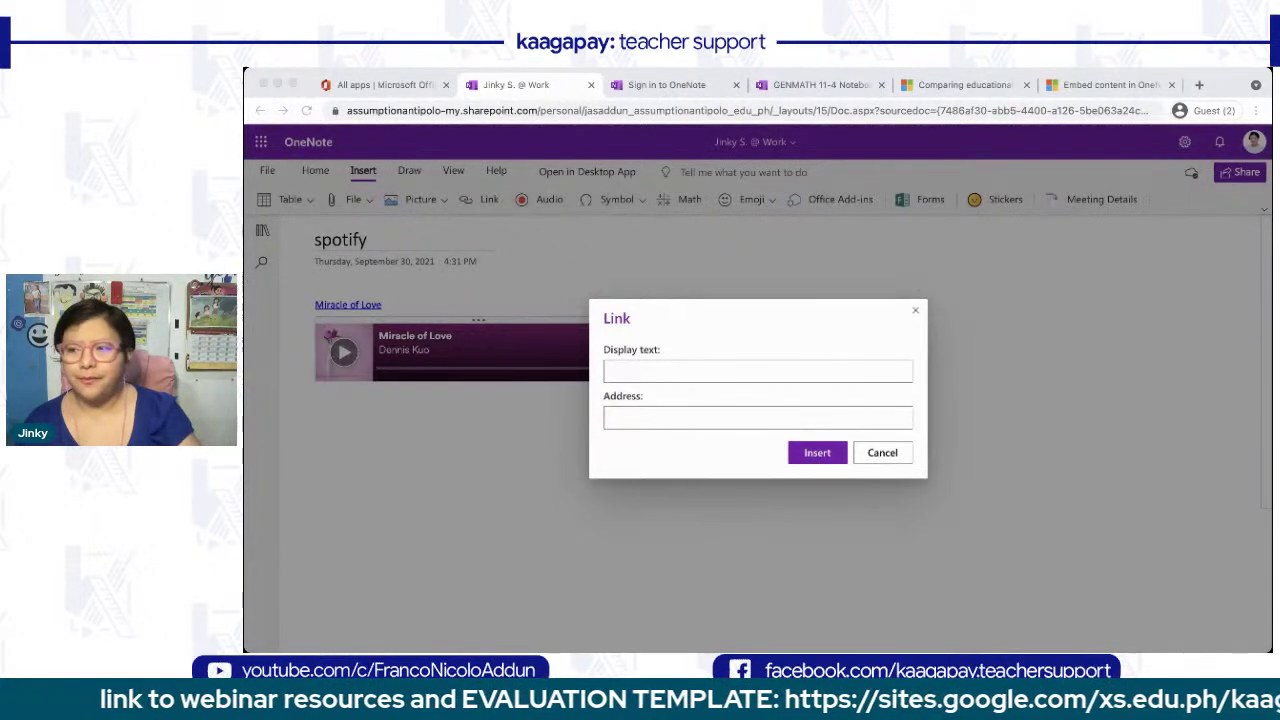
- Insert a link to the Facebook home page with display text 'Facebook'
{"action": "left_click", "coordinate": [686, 424]}
{"action": "type", "text": "https://www.facebook.com/home.php?ref=home"}
{"action": "left_click", "coordinate": [673, 367]}
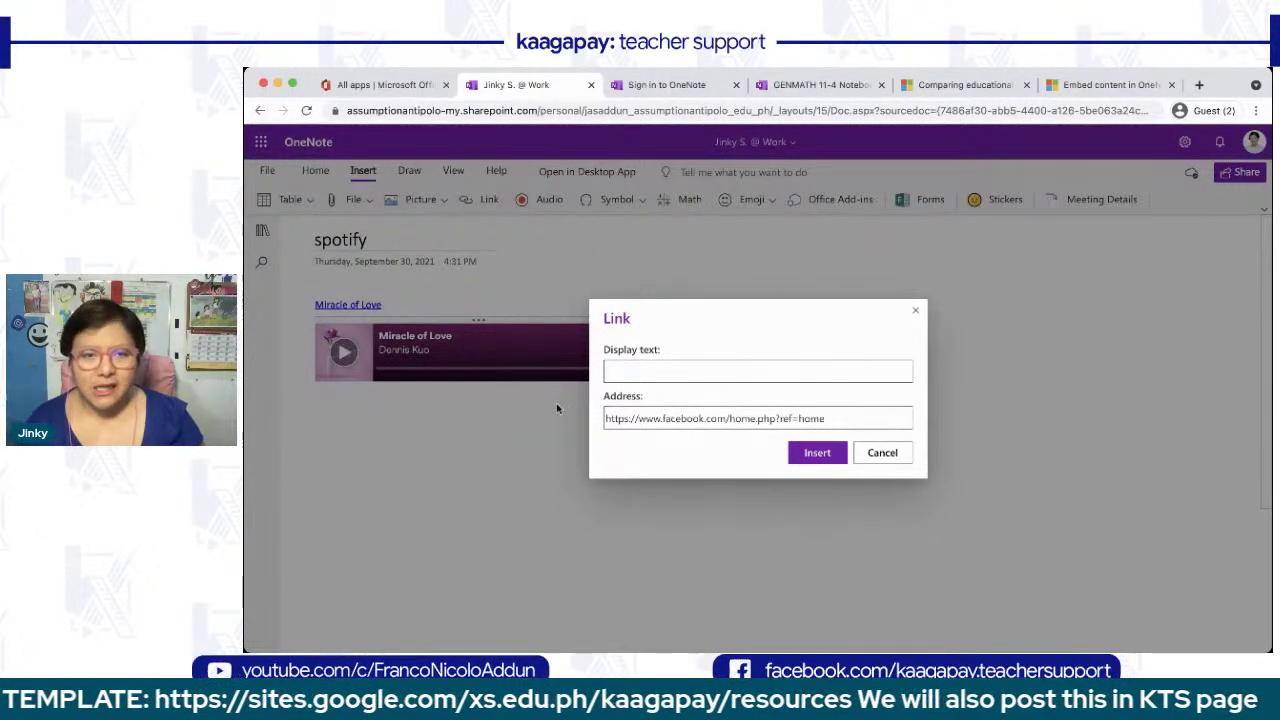
{"action": "type", "text": "Facebook"}
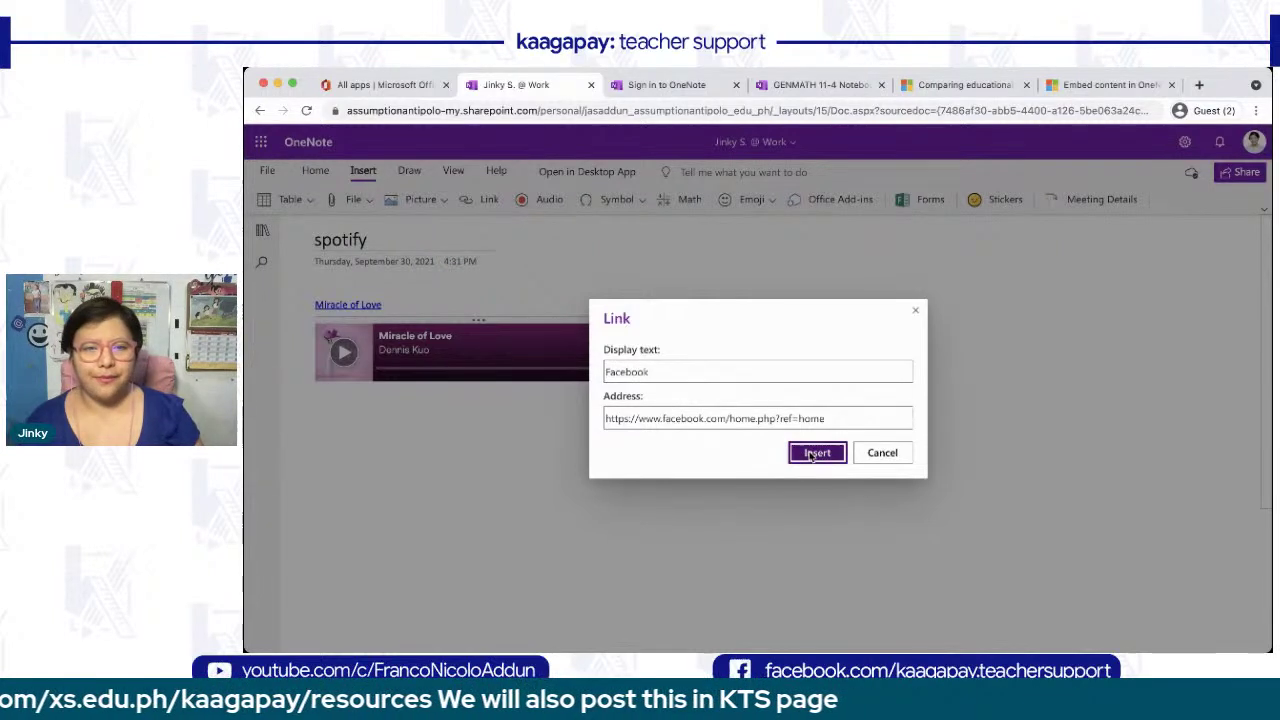
{"action": "left_click", "coordinate": [817, 452]}
- Enlarge the Facebook link to 48 pt and move it up under the Spotify embed
{"action": "left_click_drag", "start_coordinate": [497, 456], "coordinate": [426, 456]}
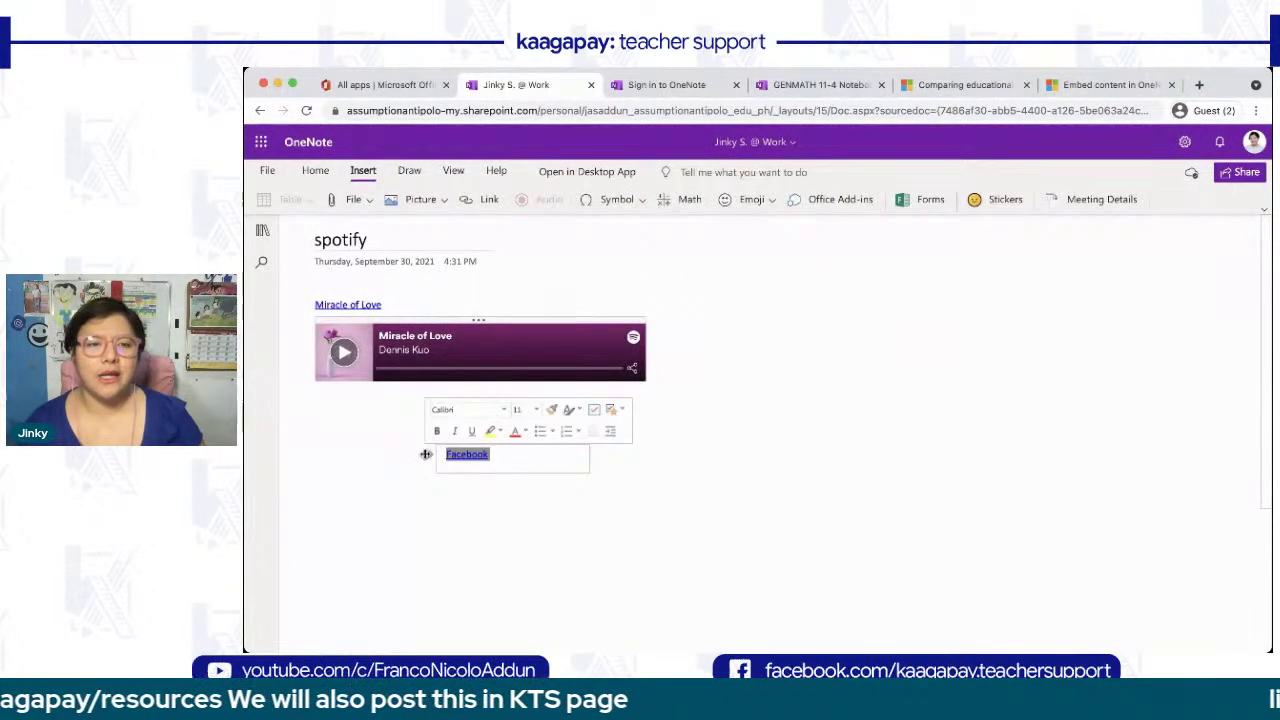
{"action": "left_click", "coordinate": [537, 412]}
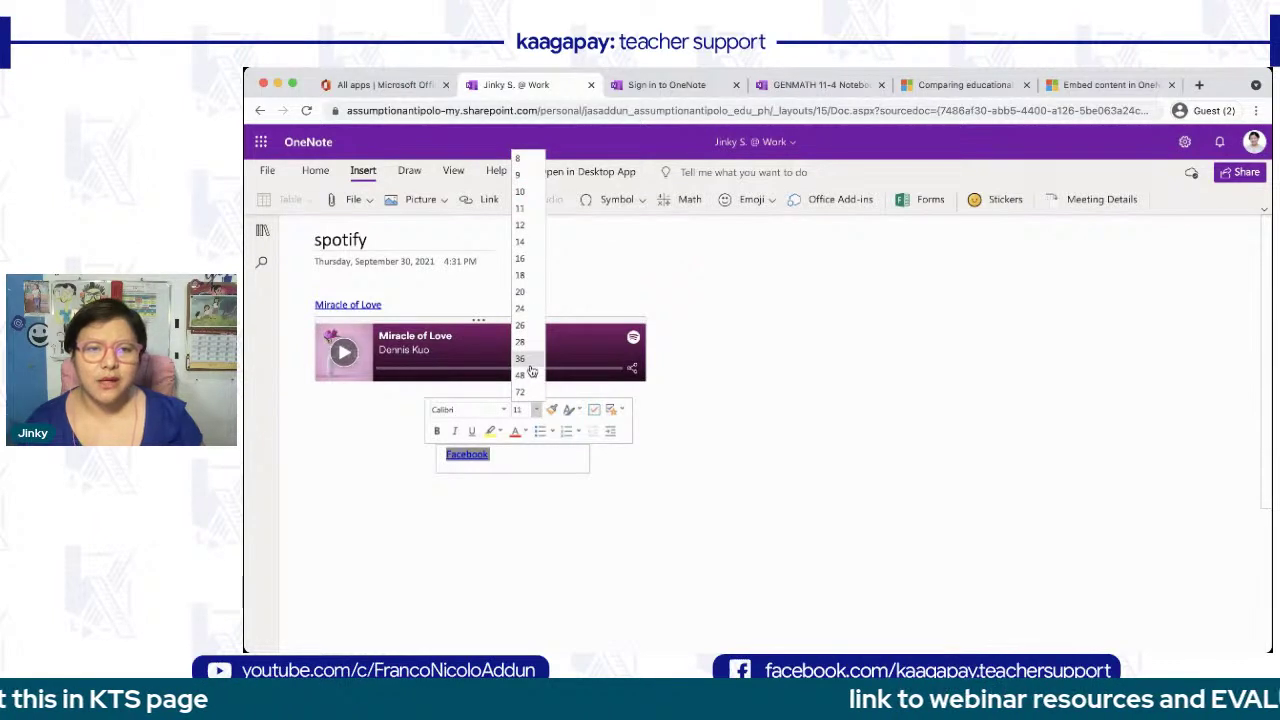
{"action": "left_click", "coordinate": [525, 375]}
{"action": "left_click", "coordinate": [678, 476]}
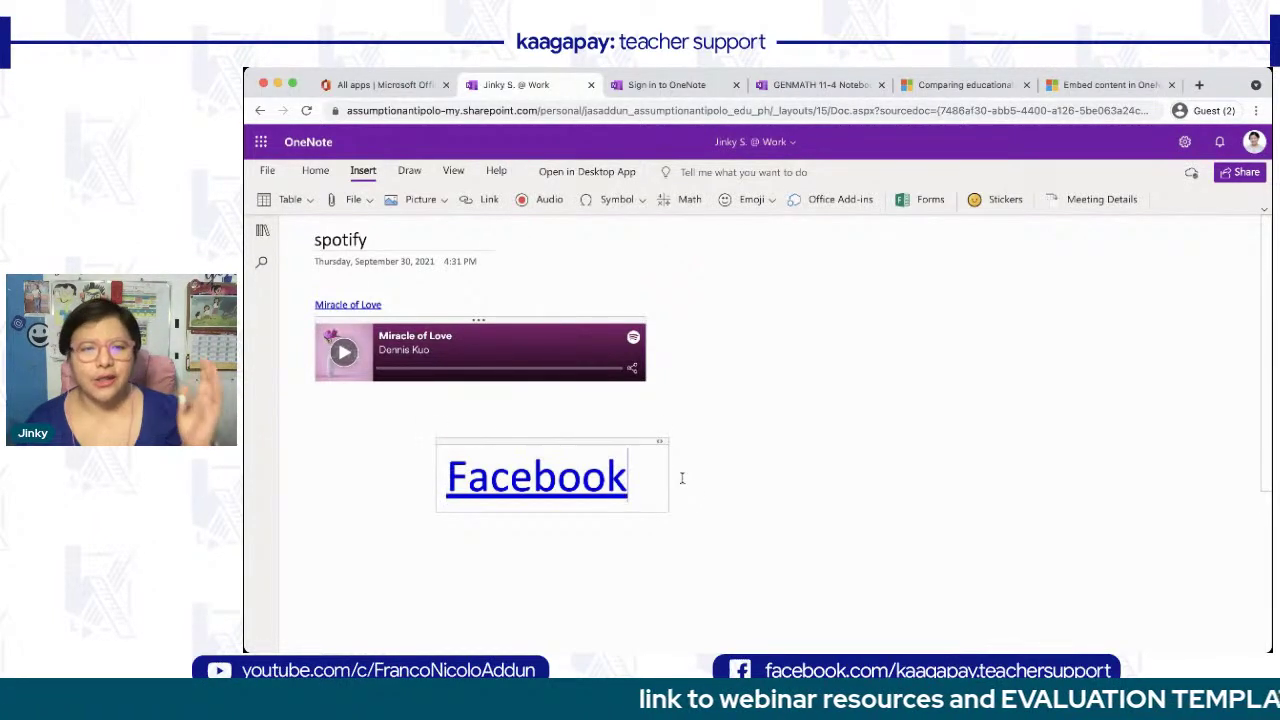
{"action": "left_click_drag", "start_coordinate": [623, 442], "coordinate": [506, 421]}
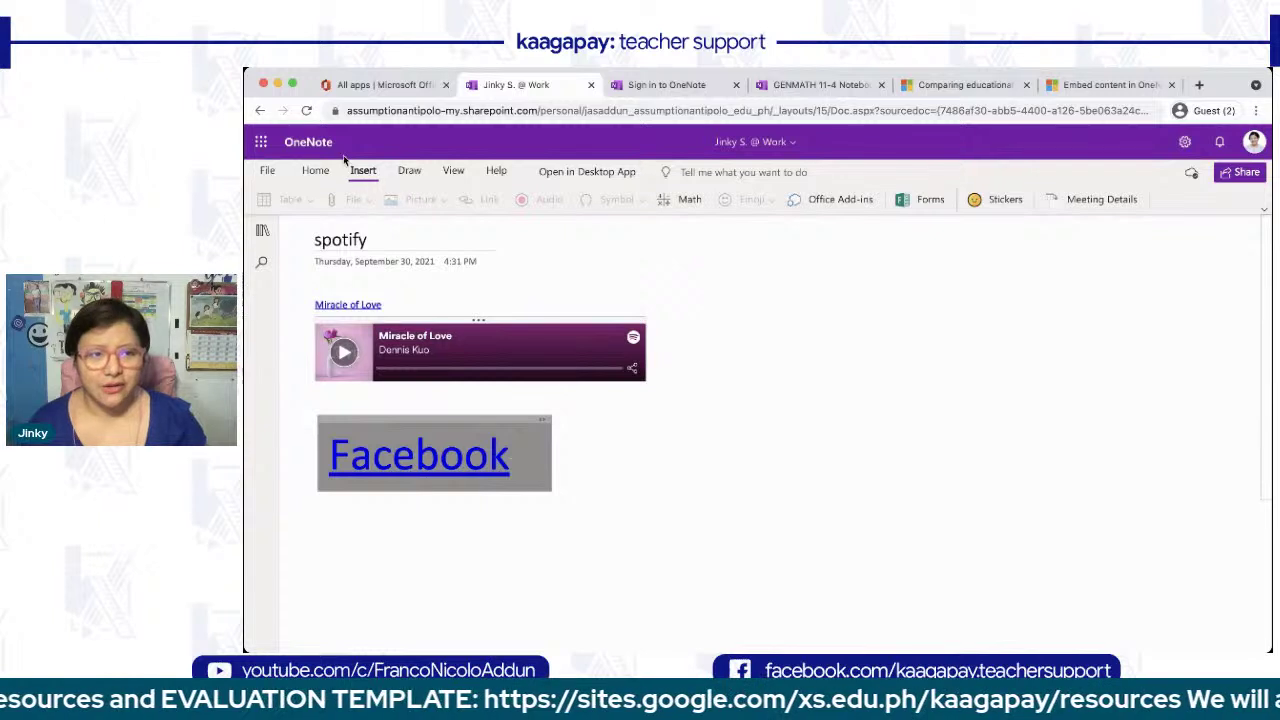
{"action": "left_click", "coordinate": [778, 462]}
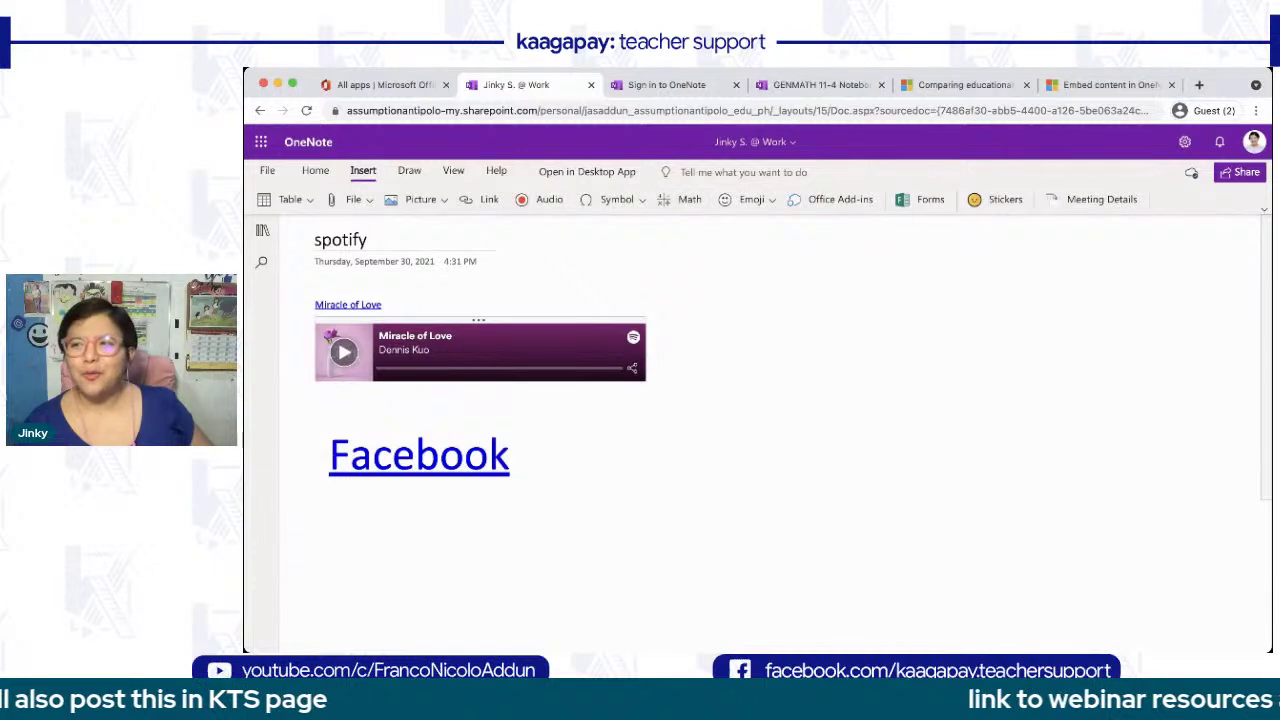
{"action": "key", "text": "super+Tab"}
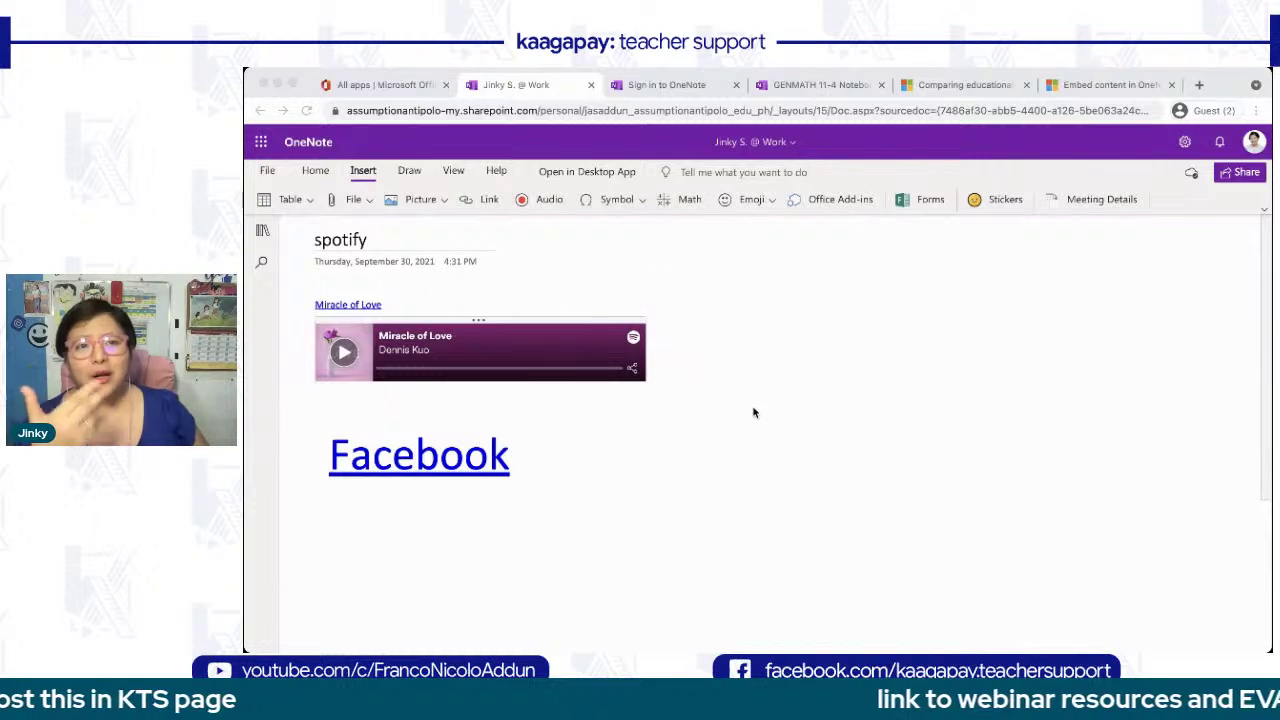
- Insert an audio recording and position it beside the Spotify embed
{"action": "left_click", "coordinate": [547, 200]}
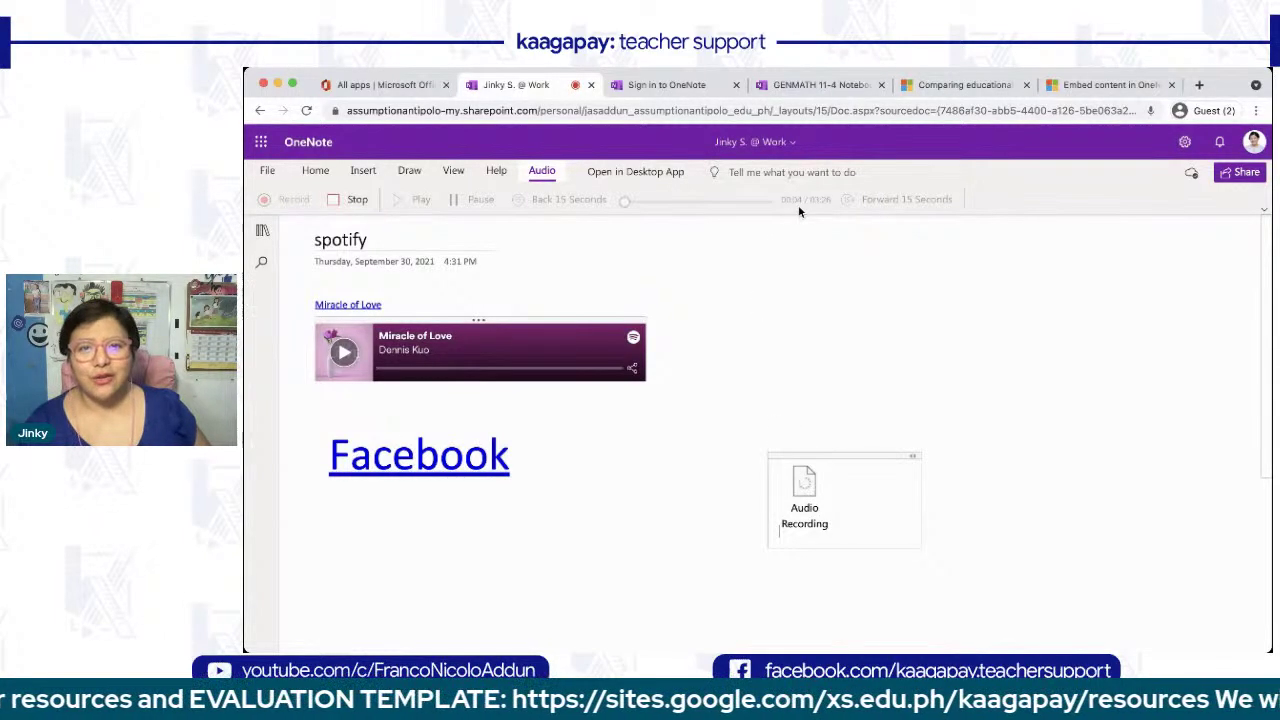
{"action": "scroll", "coordinate": [801, 212], "scroll_direction": "up", "scroll_amount": 5}
{"action": "scroll", "coordinate": [798, 206], "scroll_direction": "down", "scroll_amount": 5}
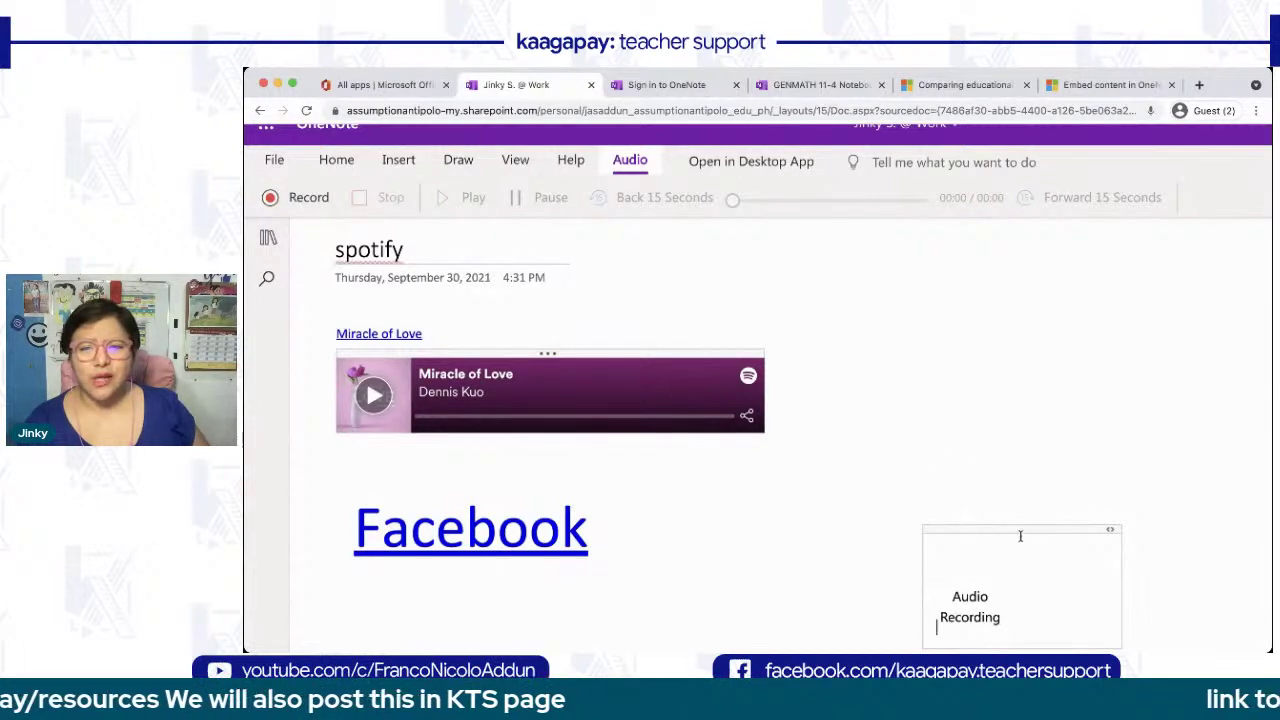
{"action": "left_click_drag", "start_coordinate": [1028, 532], "coordinate": [916, 272]}
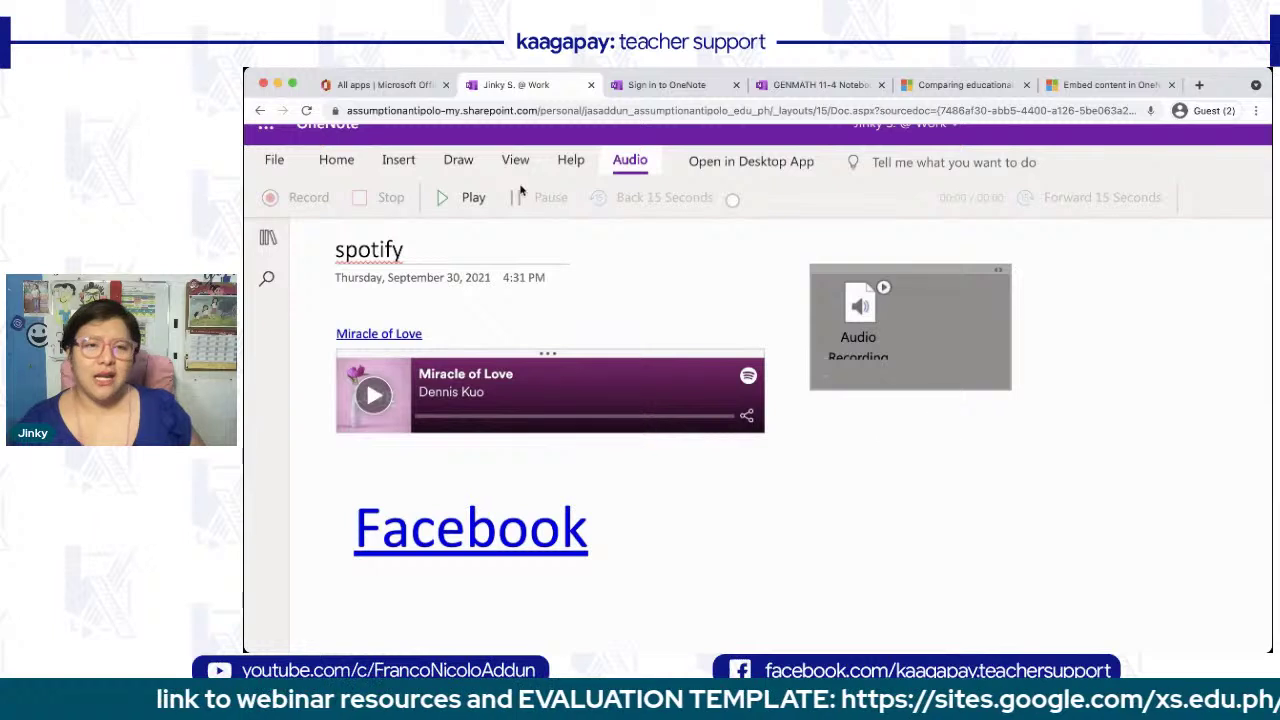
{"action": "left_click", "coordinate": [904, 399]}
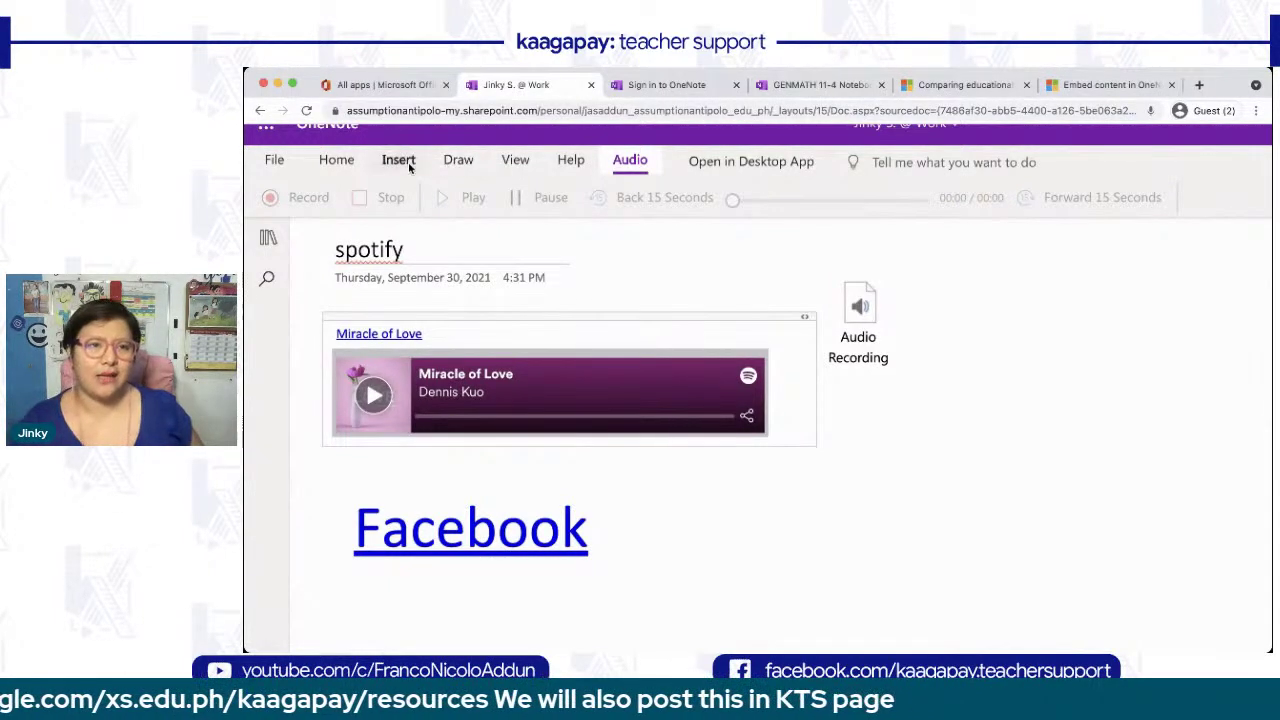
- Glance at the Symbols list without inserting, then add a new page to KAAGAPAY
{"action": "left_click", "coordinate": [398, 162]}
{"action": "left_click", "coordinate": [752, 200]}
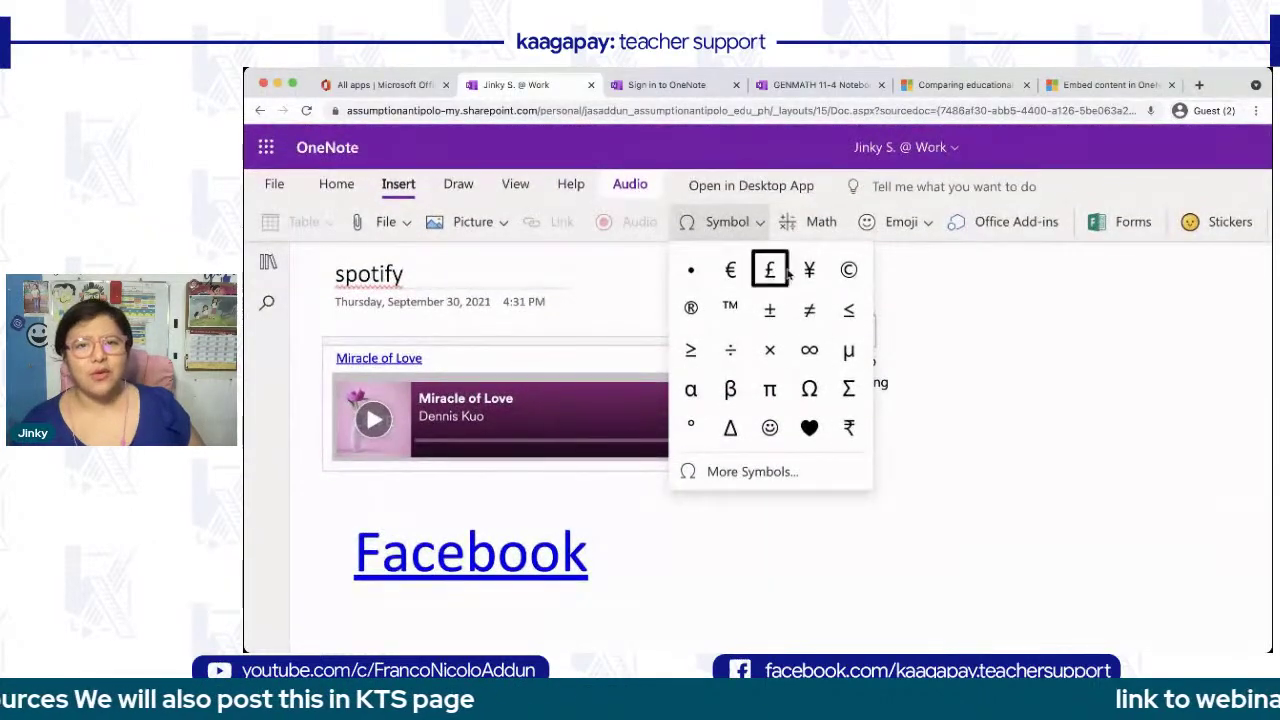
{"action": "left_click", "coordinate": [813, 227]}
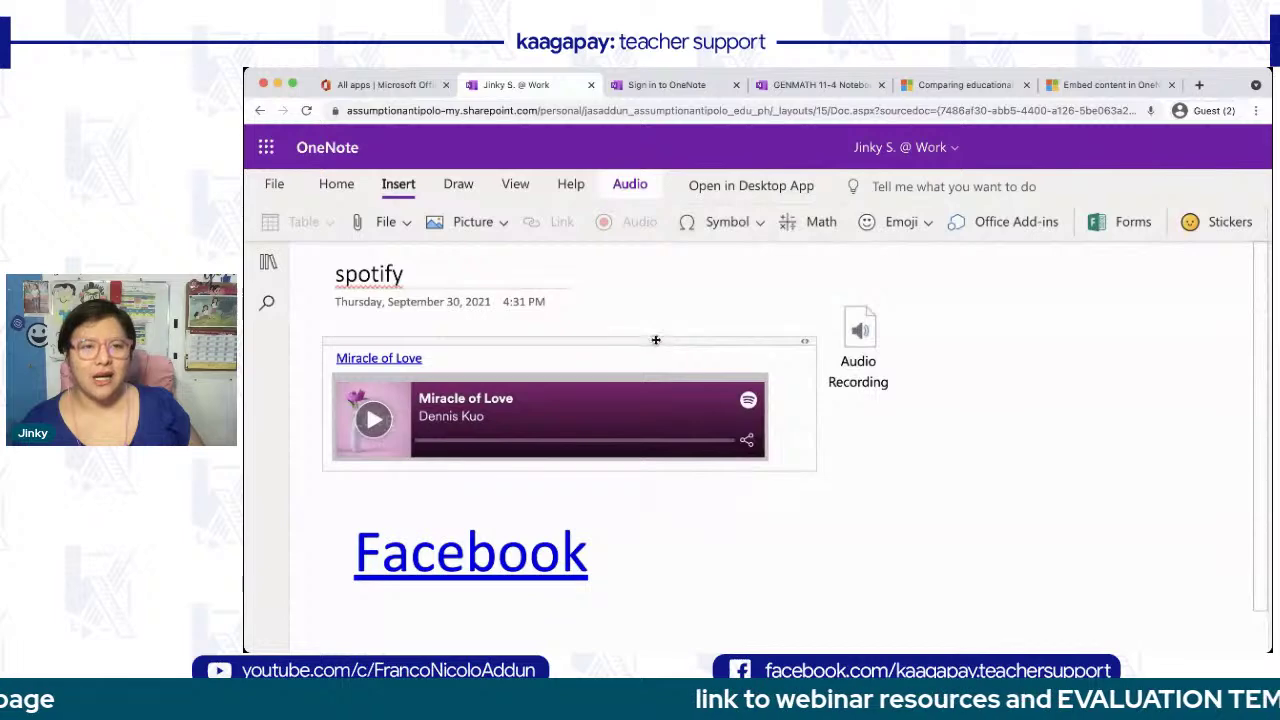
{"action": "left_click", "coordinate": [270, 264]}
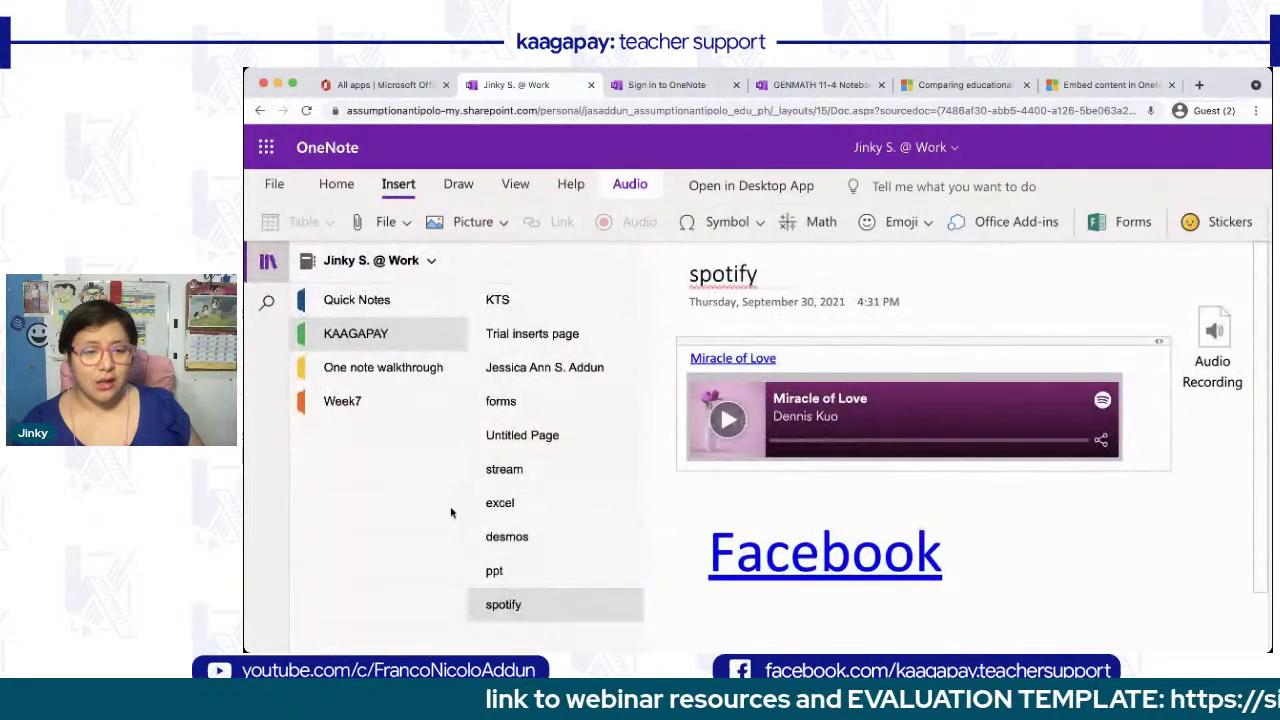
{"action": "left_click", "coordinate": [451, 639]}
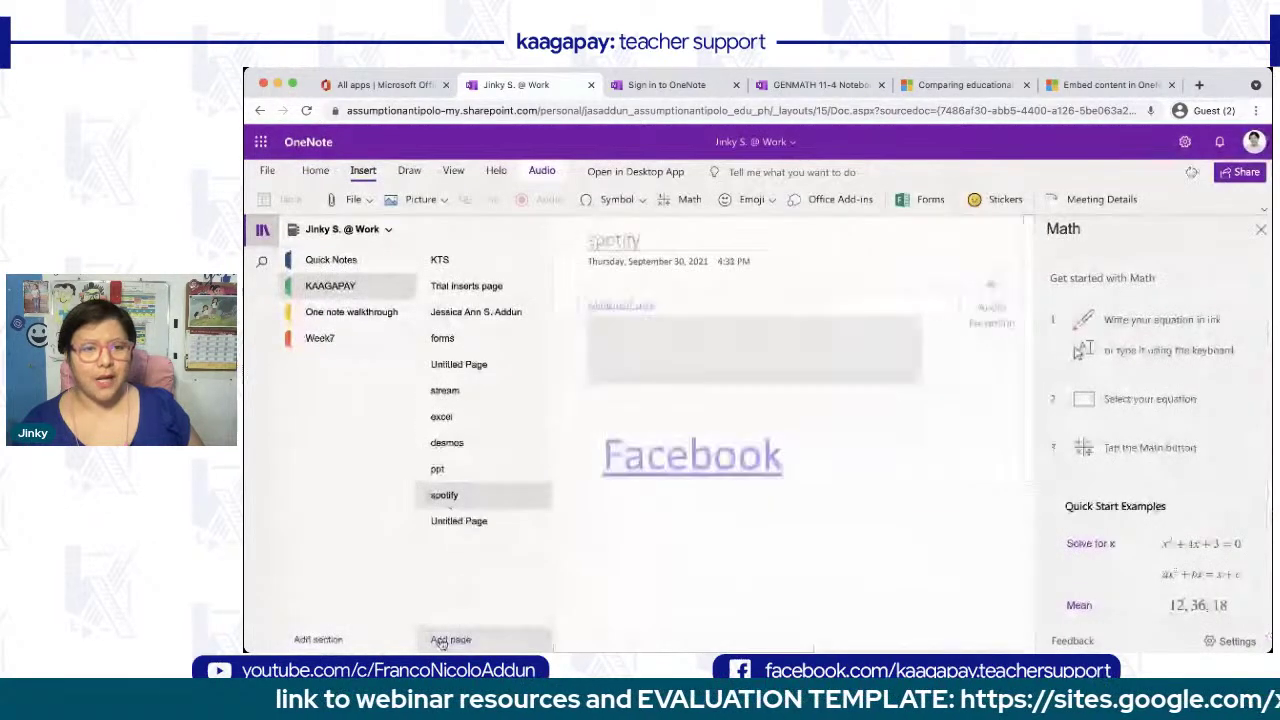
- Type x + 5 = y, convert it with Math, and solve for X to get X = y − 5
{"action": "left_click", "coordinate": [262, 230]}
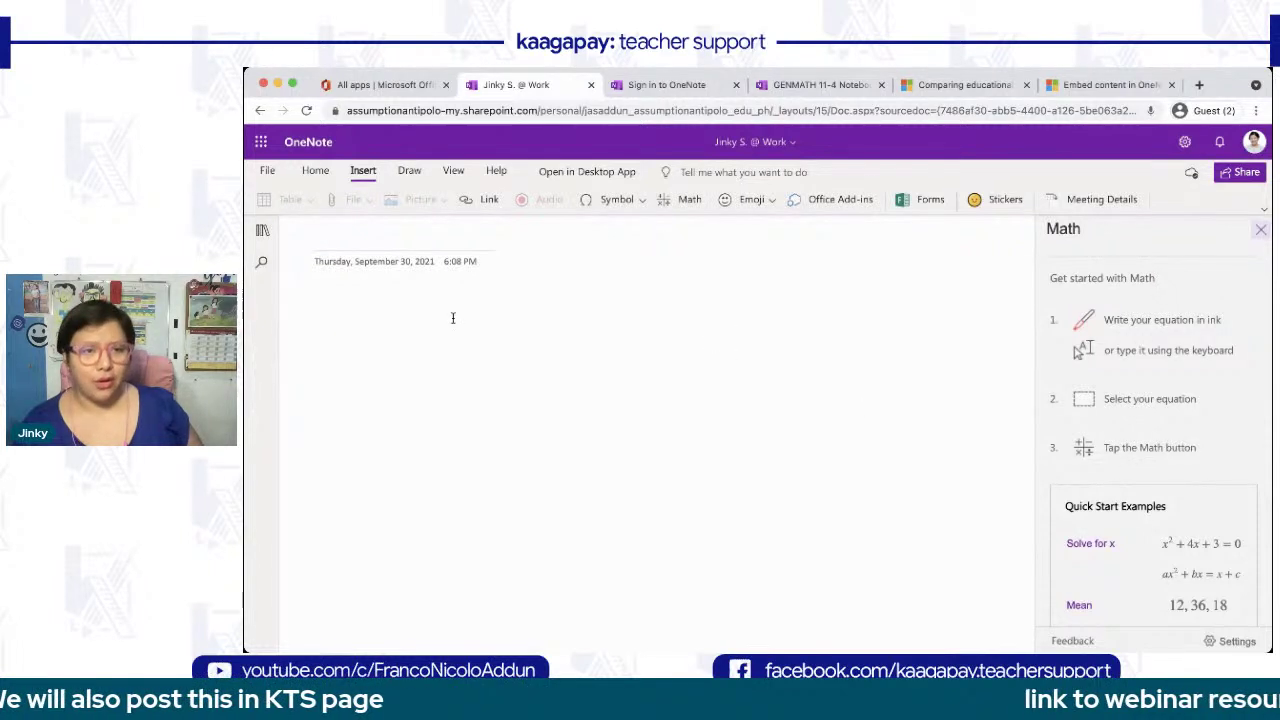
{"action": "left_click", "coordinate": [329, 314]}
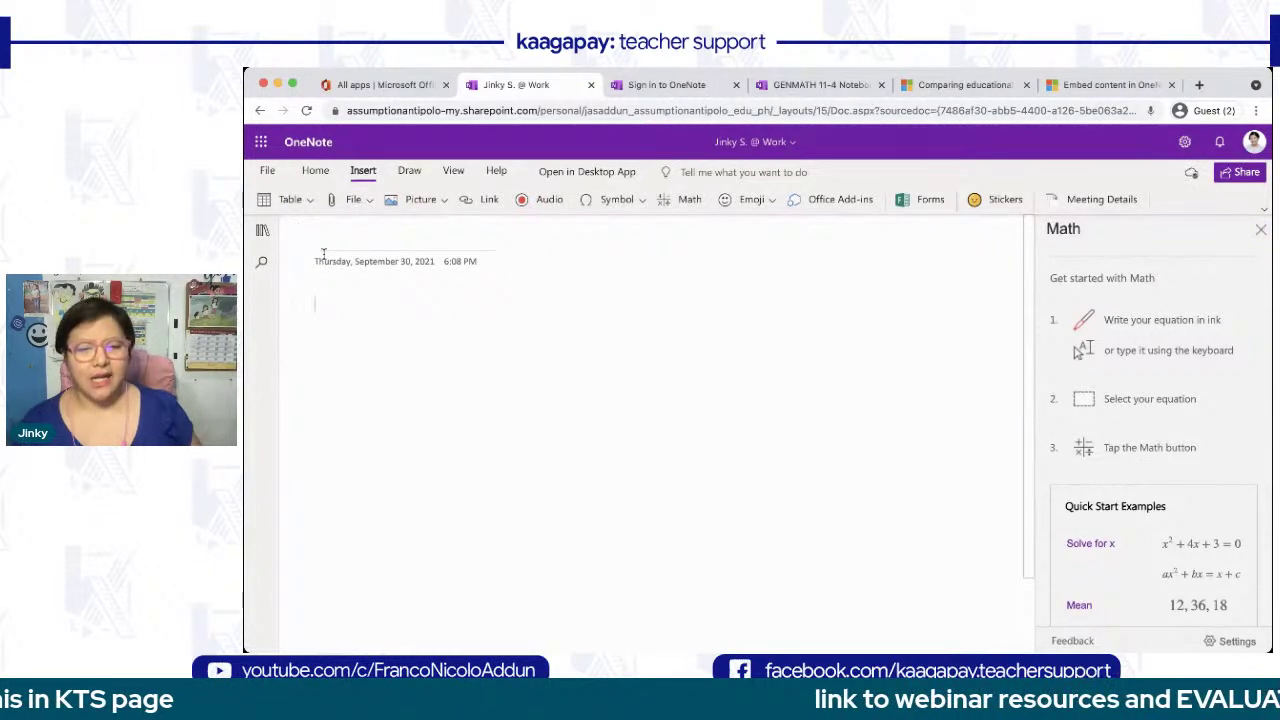
{"action": "type", "text": "x + 5 = y"}
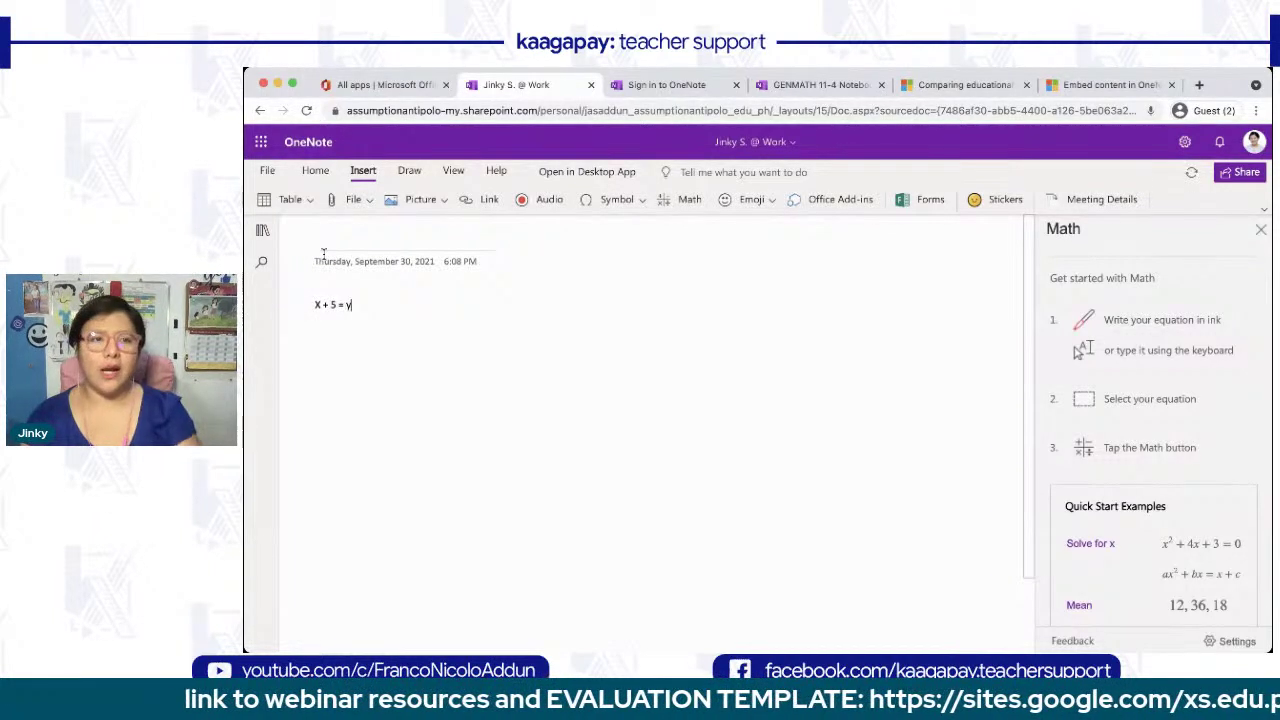
{"action": "left_click", "coordinate": [339, 264]}
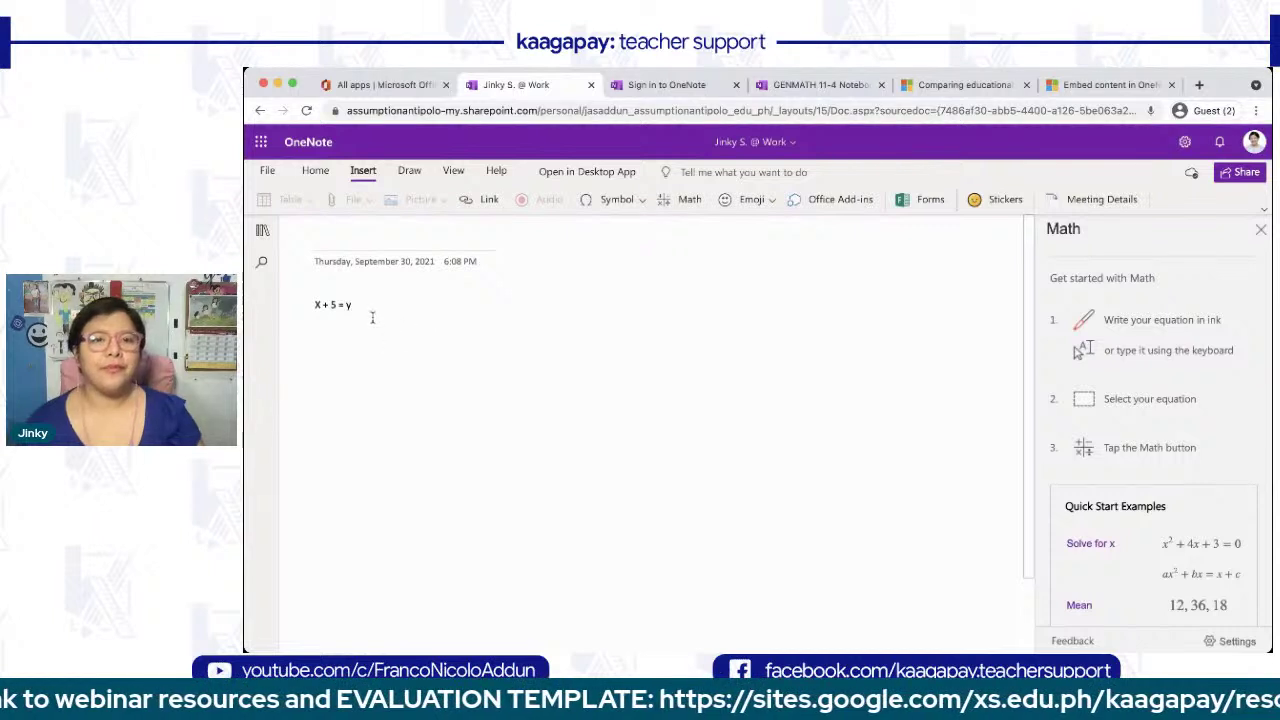
{"action": "left_click_drag", "start_coordinate": [313, 304], "coordinate": [359, 304]}
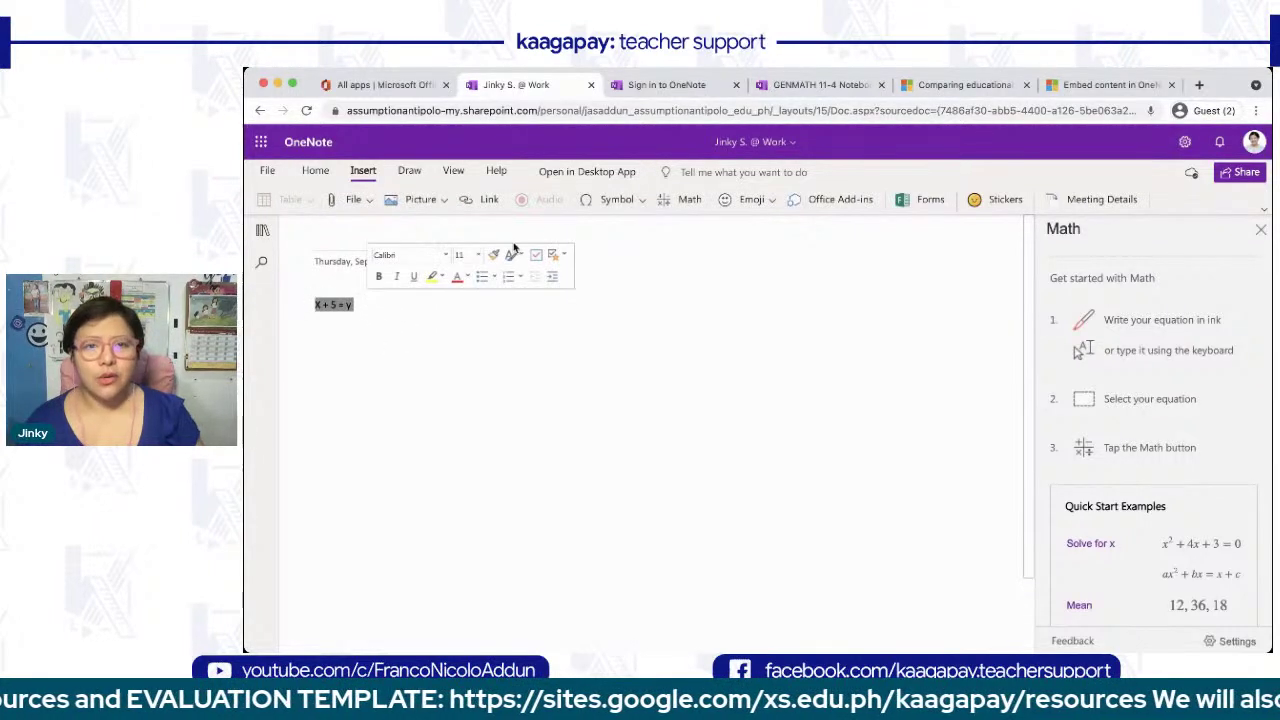
{"action": "left_click", "coordinate": [661, 200]}
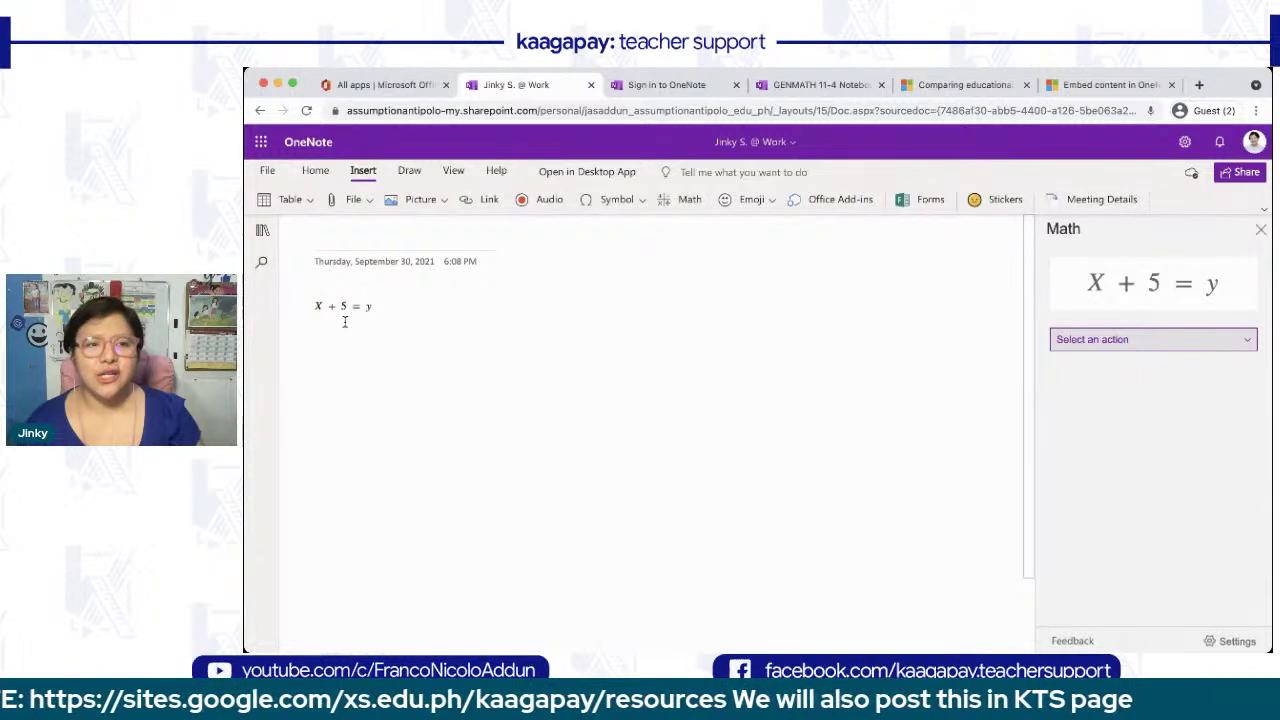
{"action": "left_click", "coordinate": [1131, 340]}
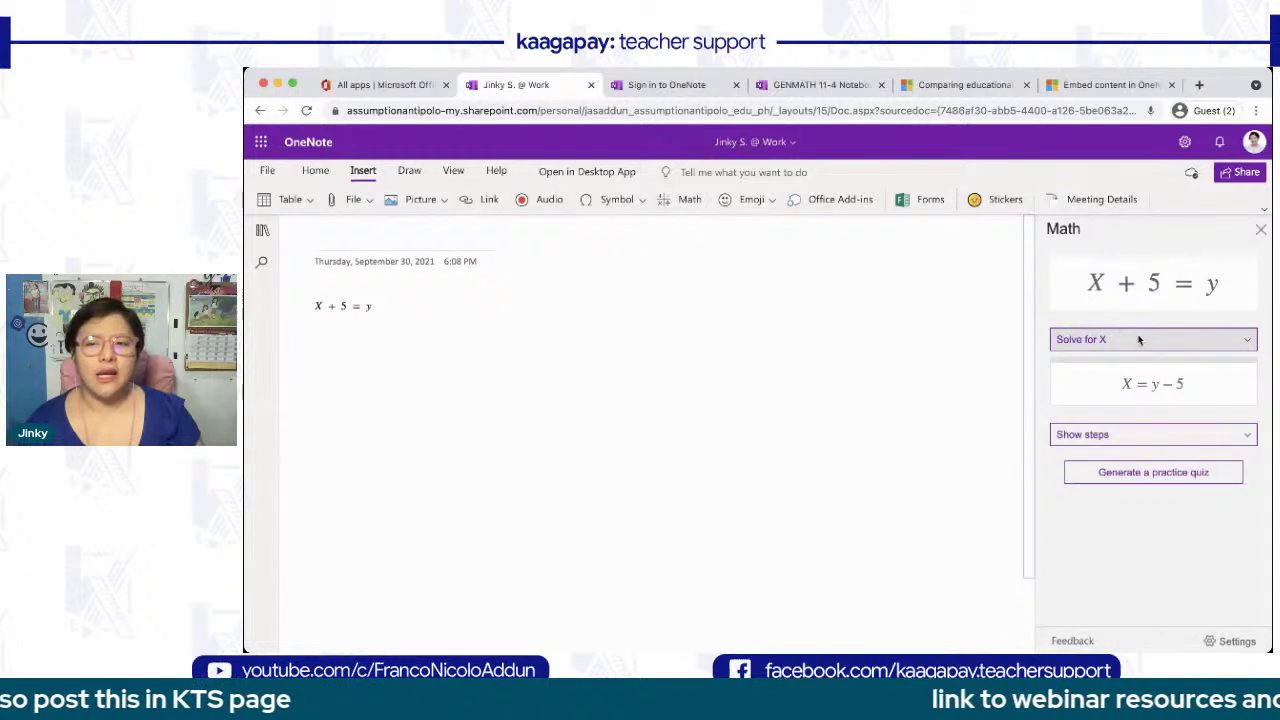
- Generate a three-question solve-for-X practice quiz and scroll through the embedded form
{"action": "left_click", "coordinate": [1122, 477]}
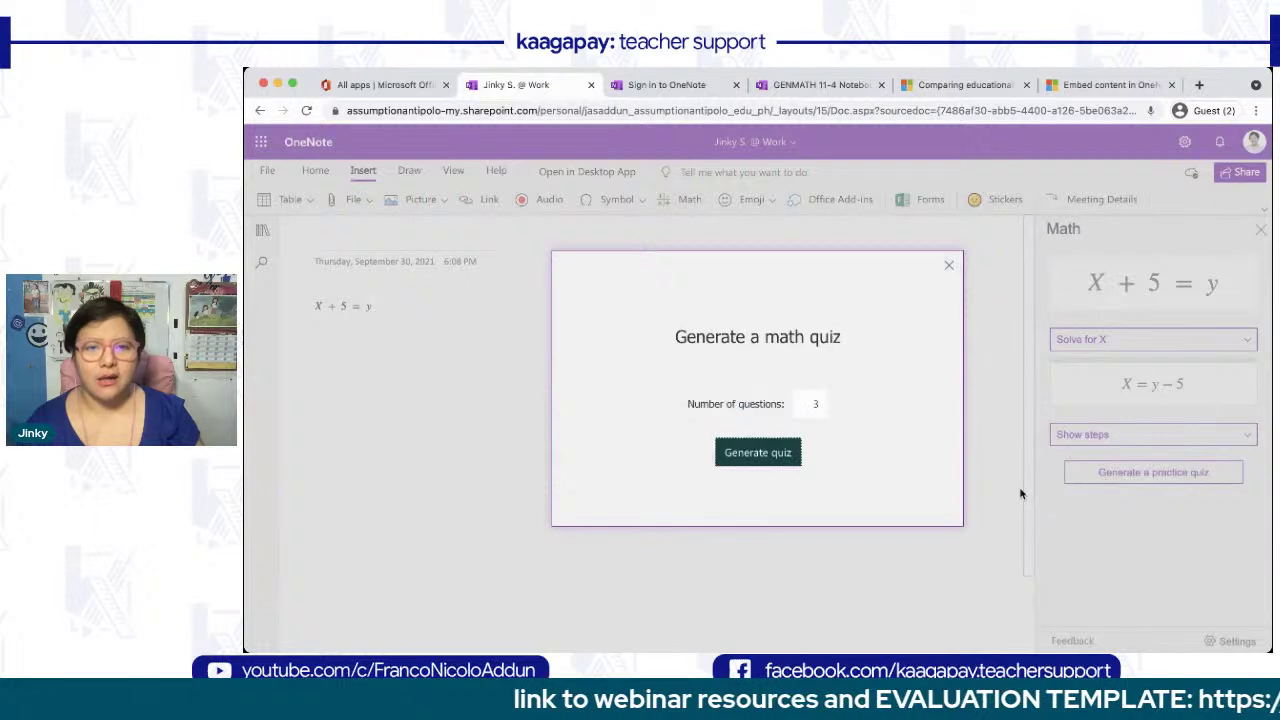
{"action": "left_click", "coordinate": [755, 450]}
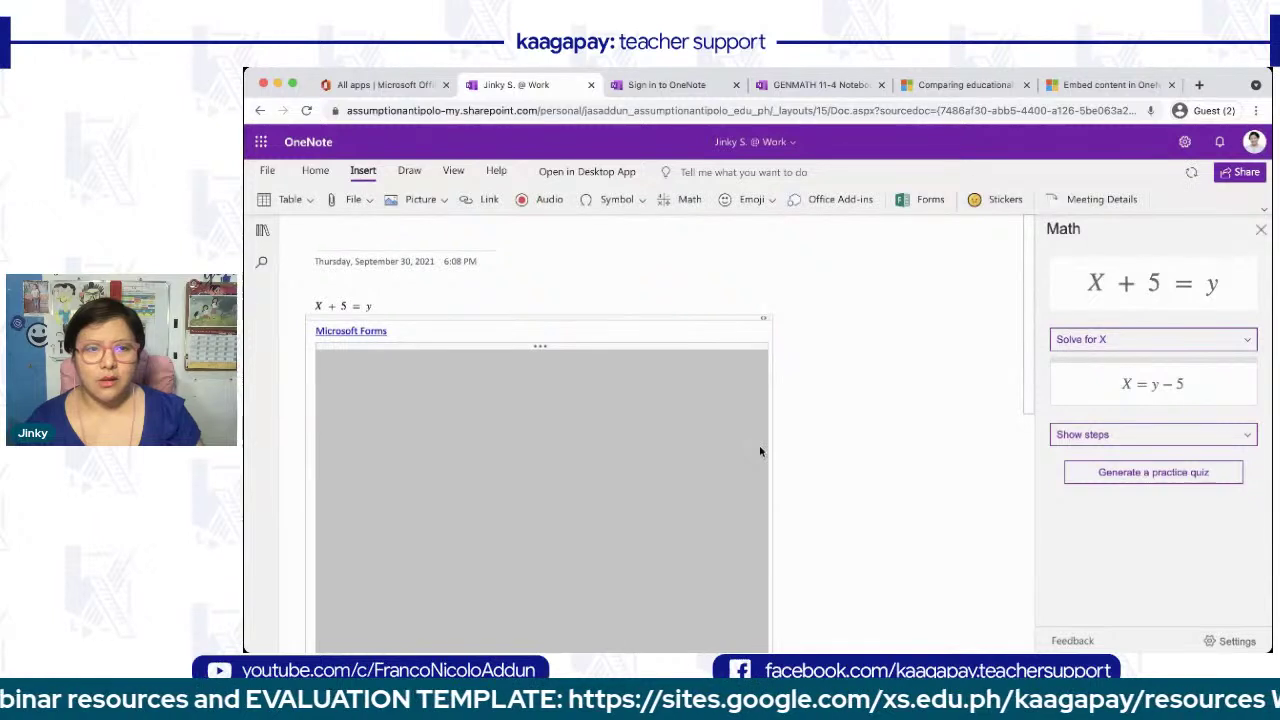
{"action": "scroll", "coordinate": [760, 450], "scroll_direction": "down", "scroll_amount": 1}
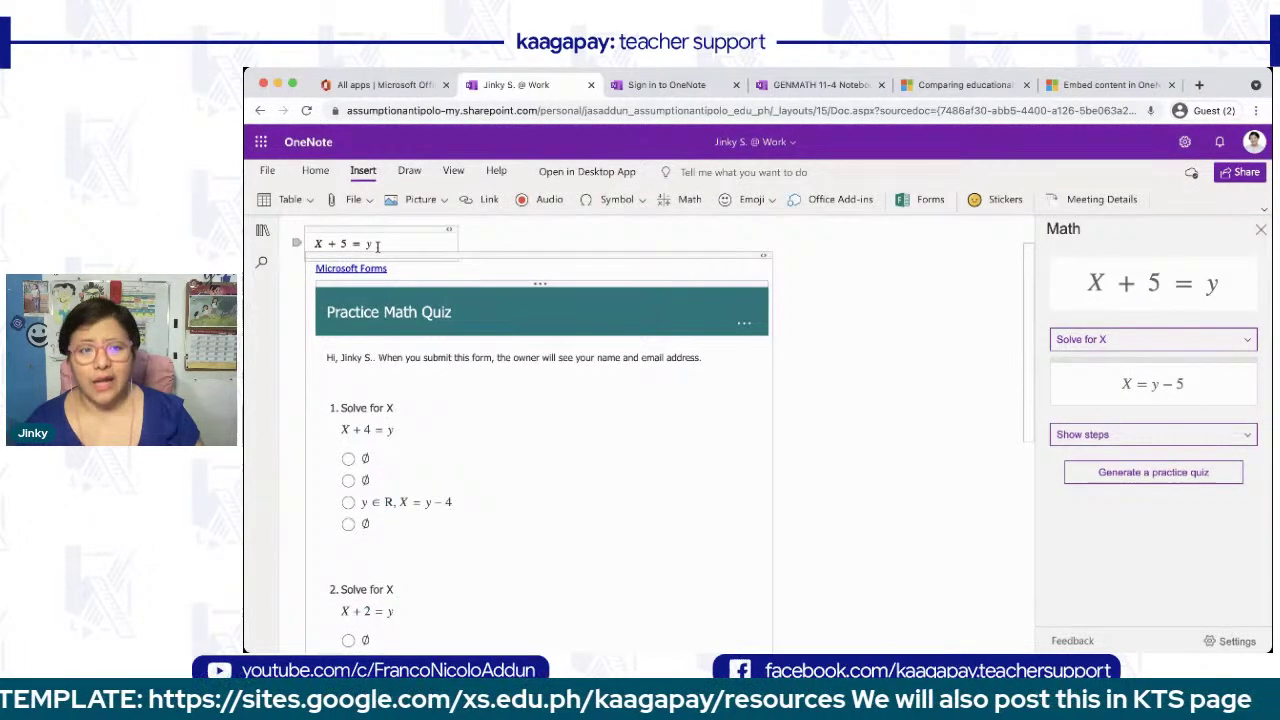
{"action": "scroll", "coordinate": [410, 410], "scroll_direction": "down", "scroll_amount": 3}
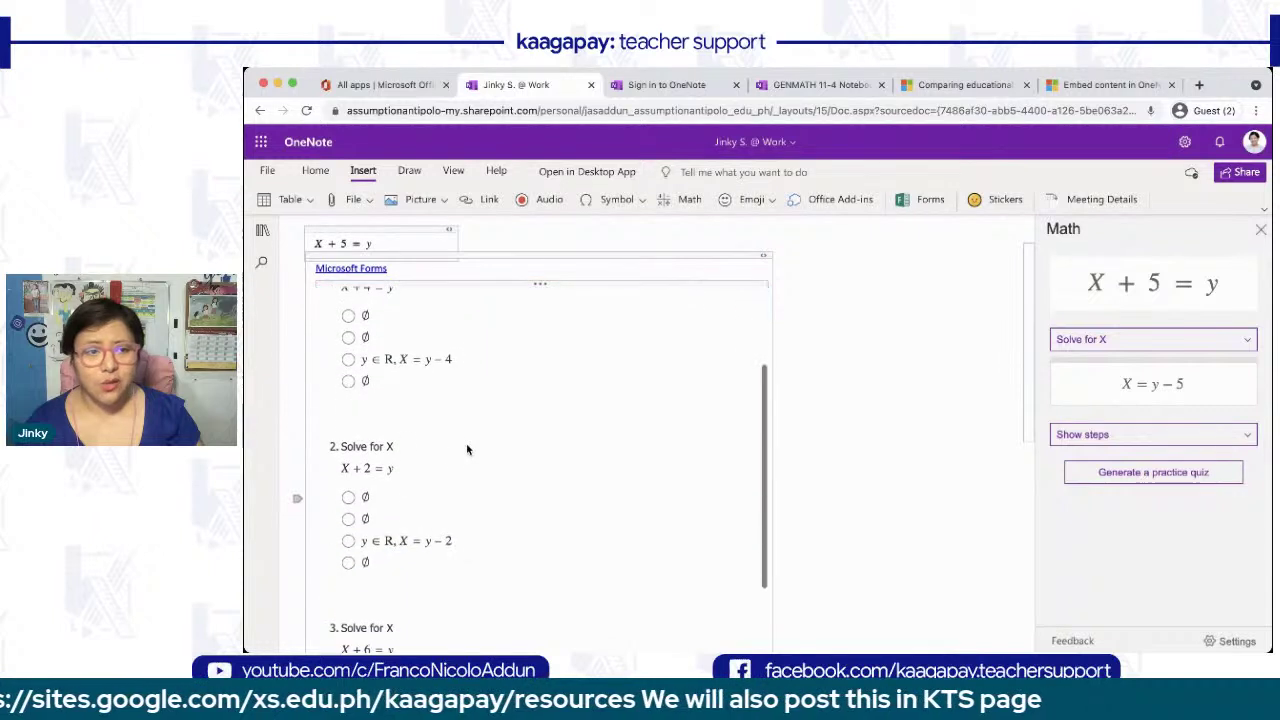
{"action": "scroll", "coordinate": [523, 463], "scroll_direction": "down", "scroll_amount": 3}
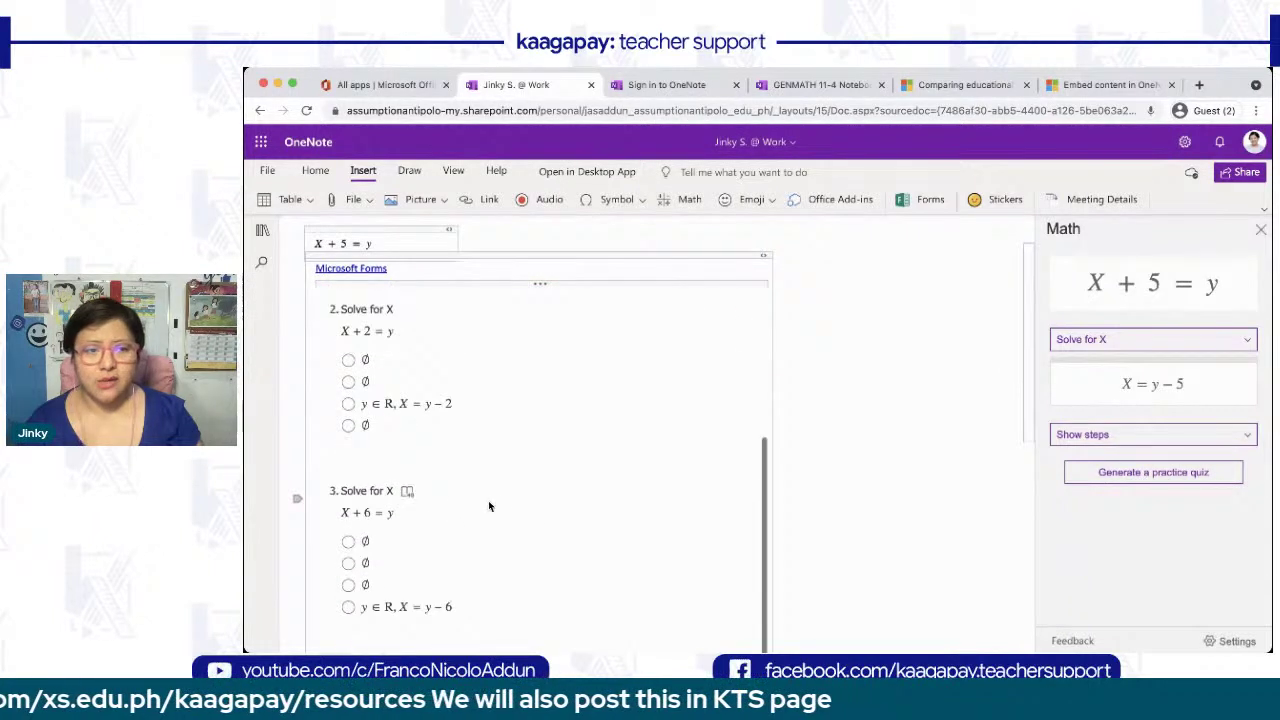
{"action": "scroll", "coordinate": [502, 507], "scroll_direction": "up", "scroll_amount": 6}
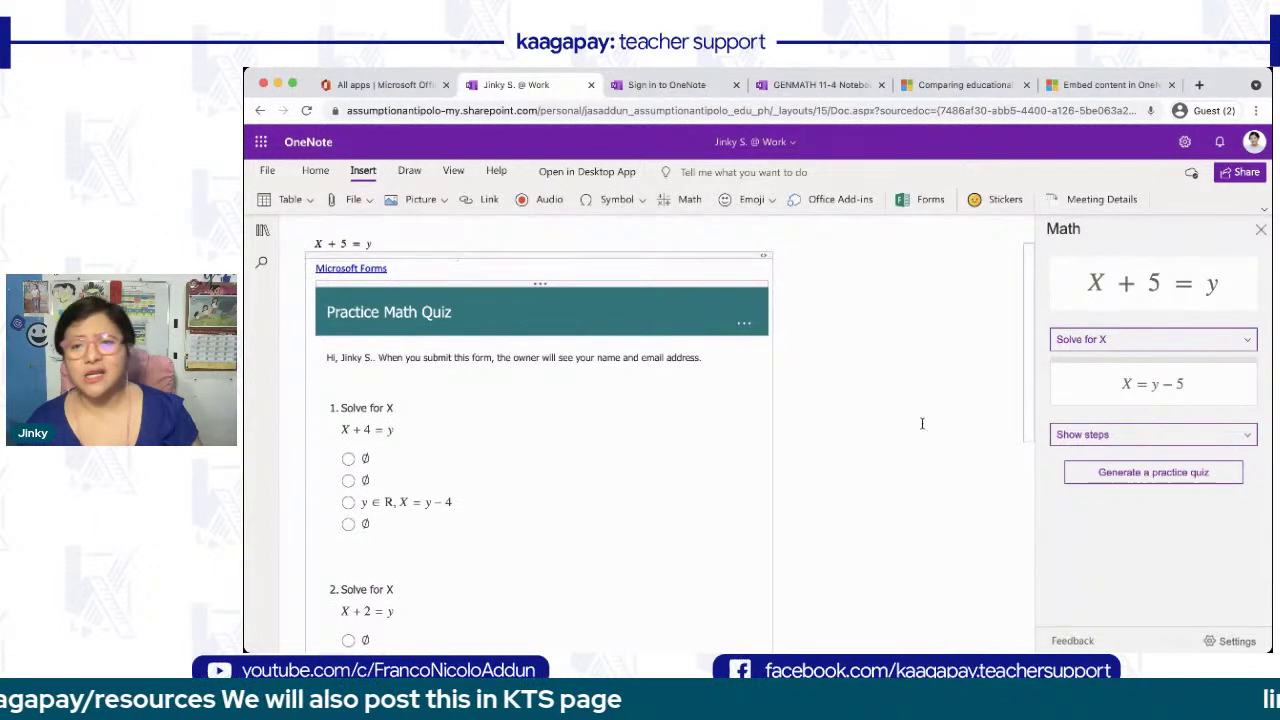
- Switch the Math pane to solve for y and view the solution steps
{"action": "left_click", "coordinate": [1105, 369]}
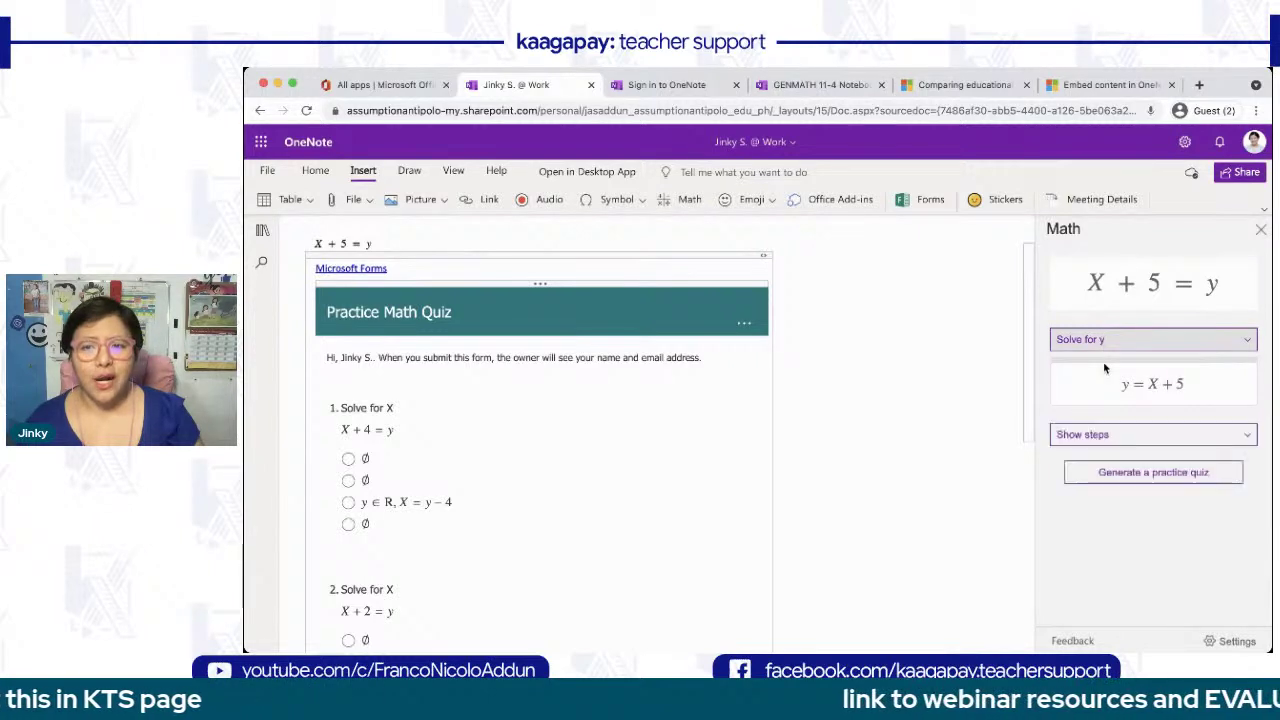
{"action": "left_click", "coordinate": [1112, 434]}
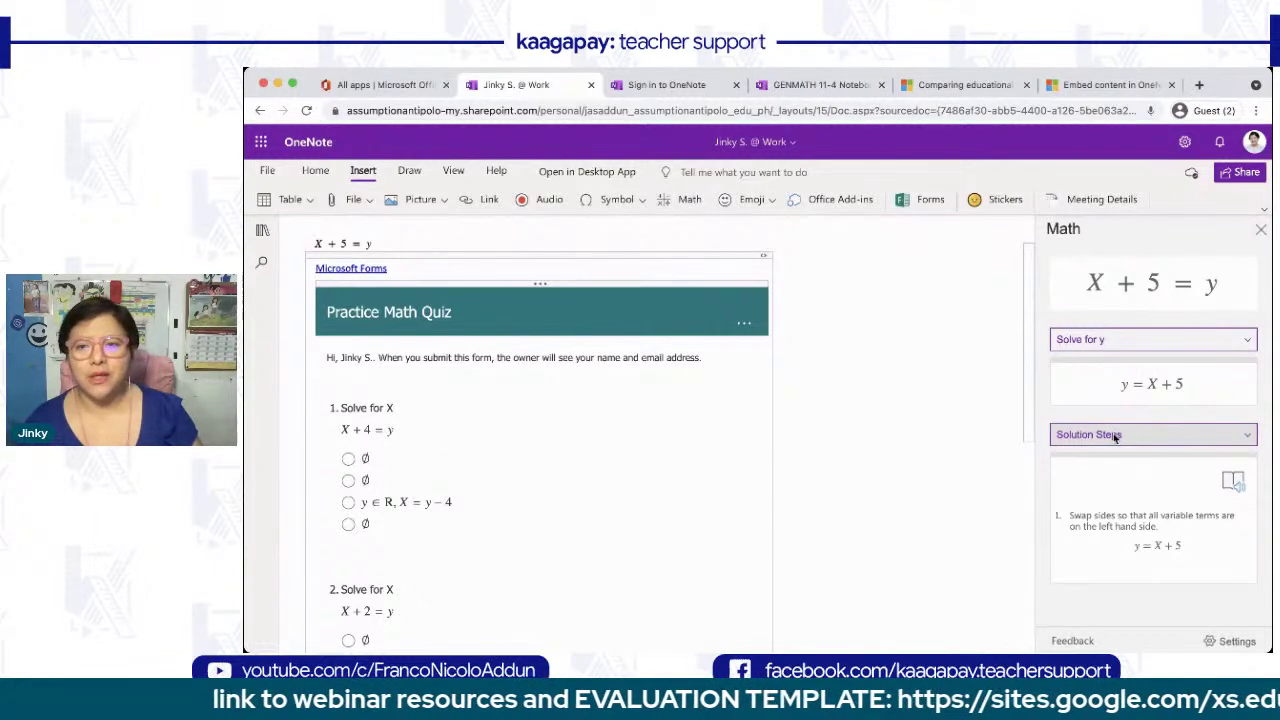
{"action": "left_click", "coordinate": [1114, 342]}
{"action": "left_click", "coordinate": [1114, 324]}
{"action": "left_click", "coordinate": [1114, 341]}
{"action": "left_click", "coordinate": [1112, 360]}
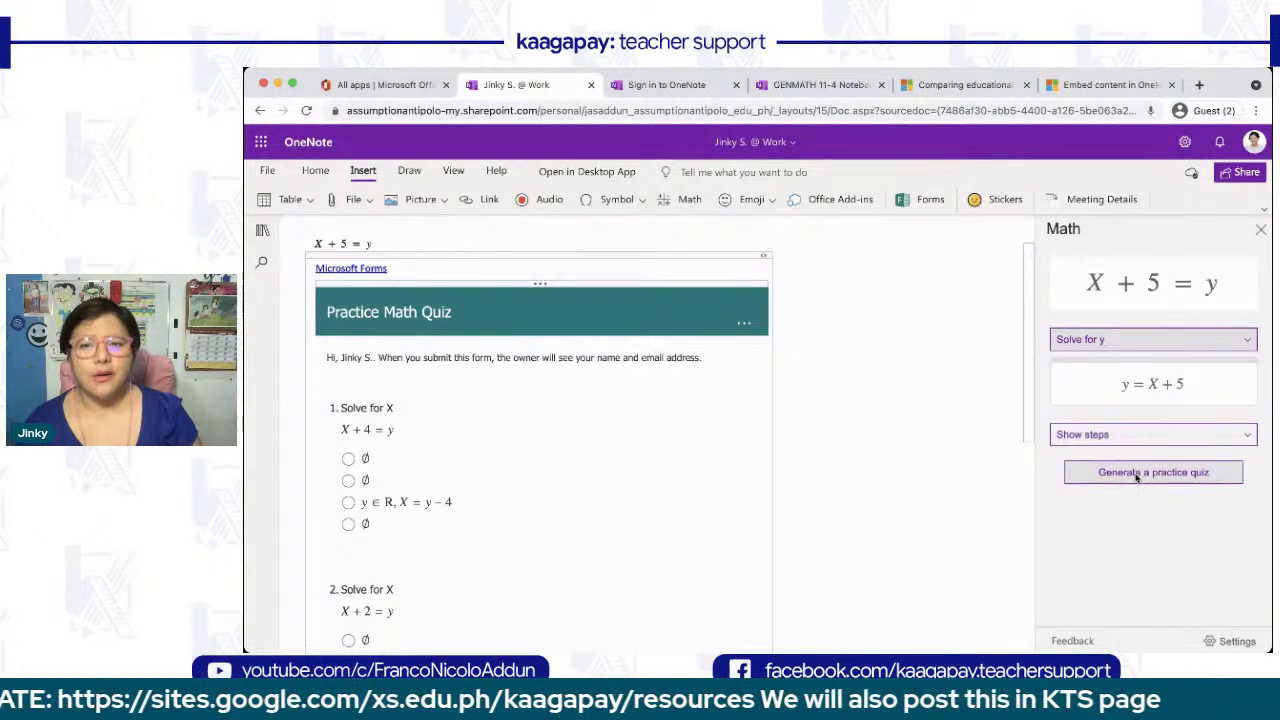
- Generate a new three-question solve-for-y quiz, then return to the spotify page
{"action": "left_click", "coordinate": [1136, 472]}
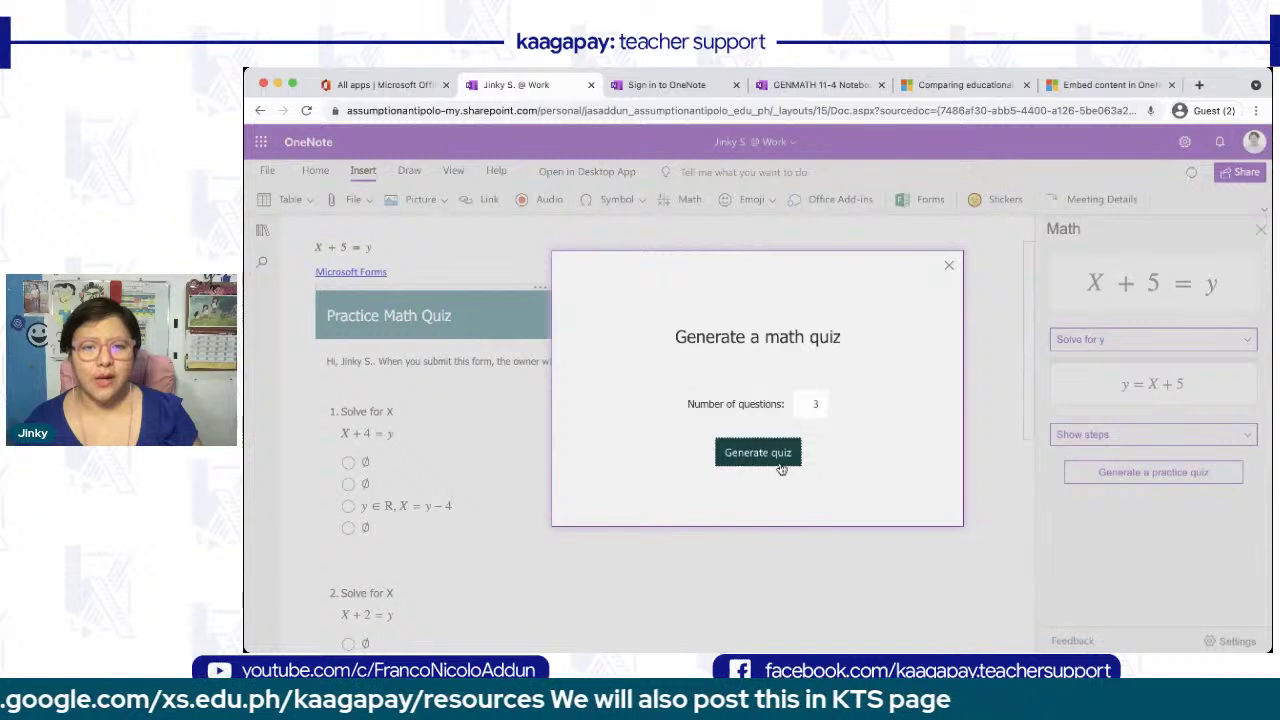
{"action": "left_click", "coordinate": [756, 454]}
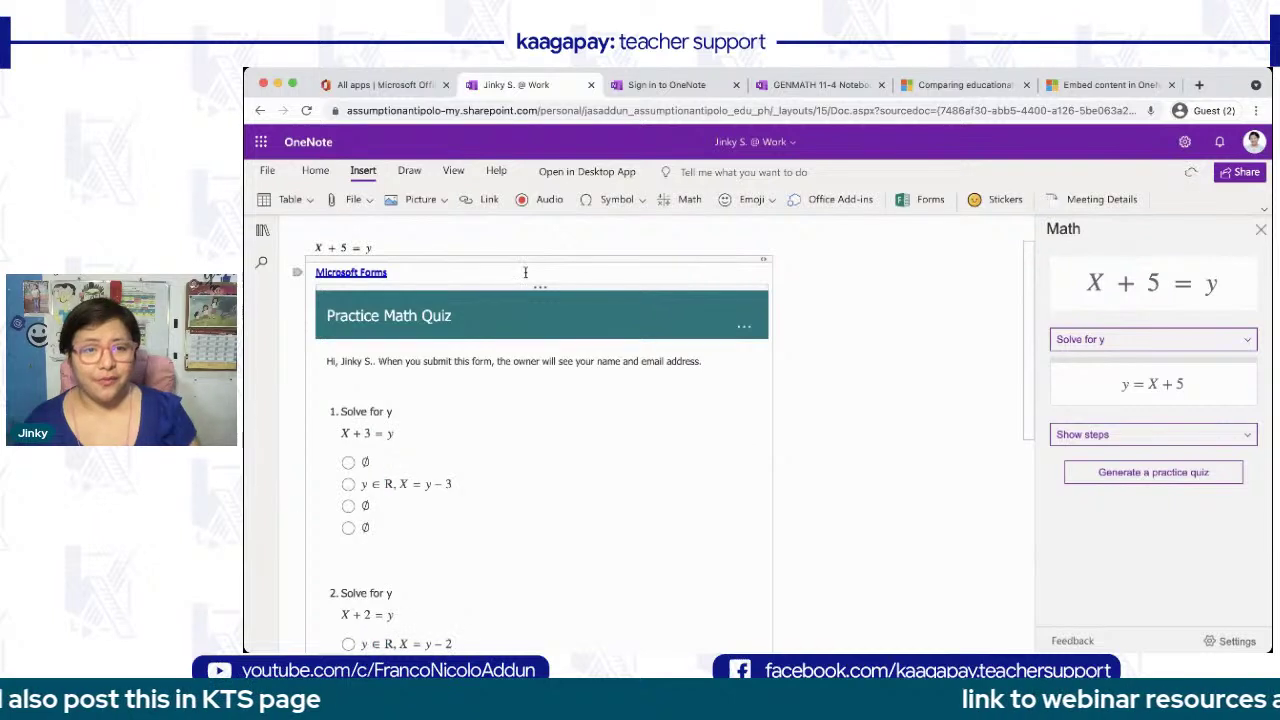
{"action": "scroll", "coordinate": [724, 347], "scroll_direction": "down", "scroll_amount": 6}
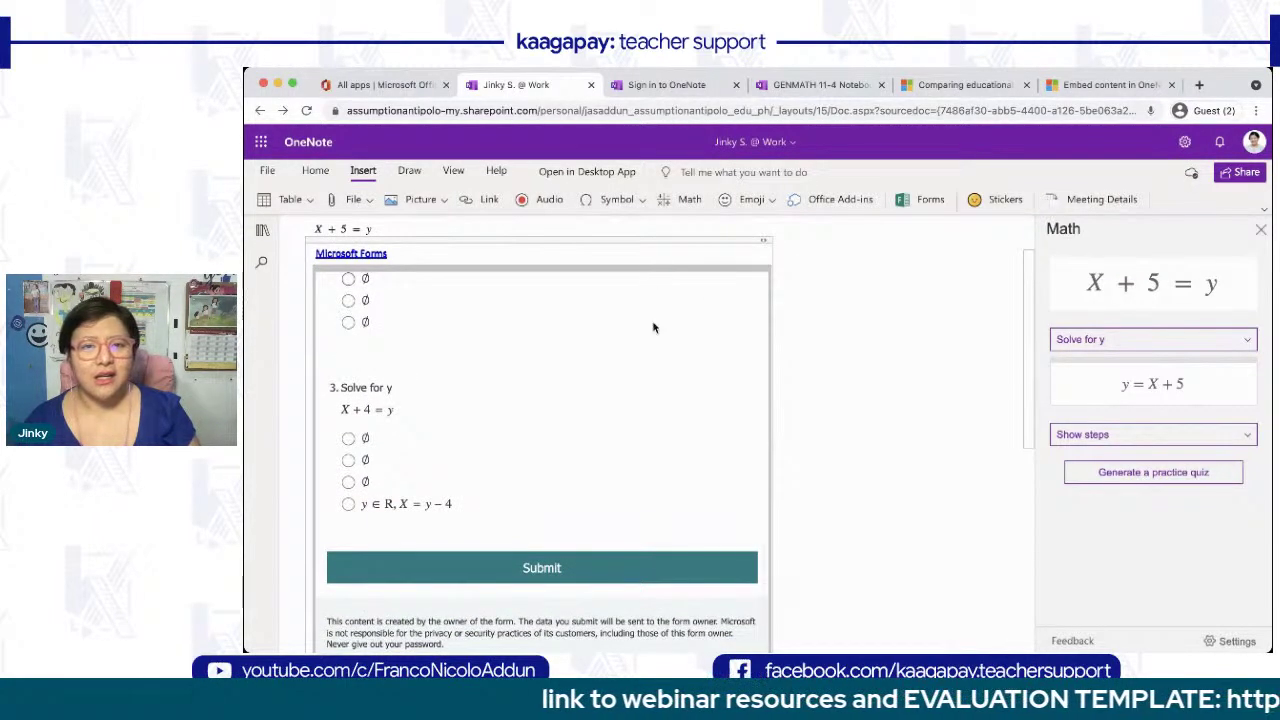
{"action": "scroll", "coordinate": [651, 277], "scroll_direction": "up", "scroll_amount": 6}
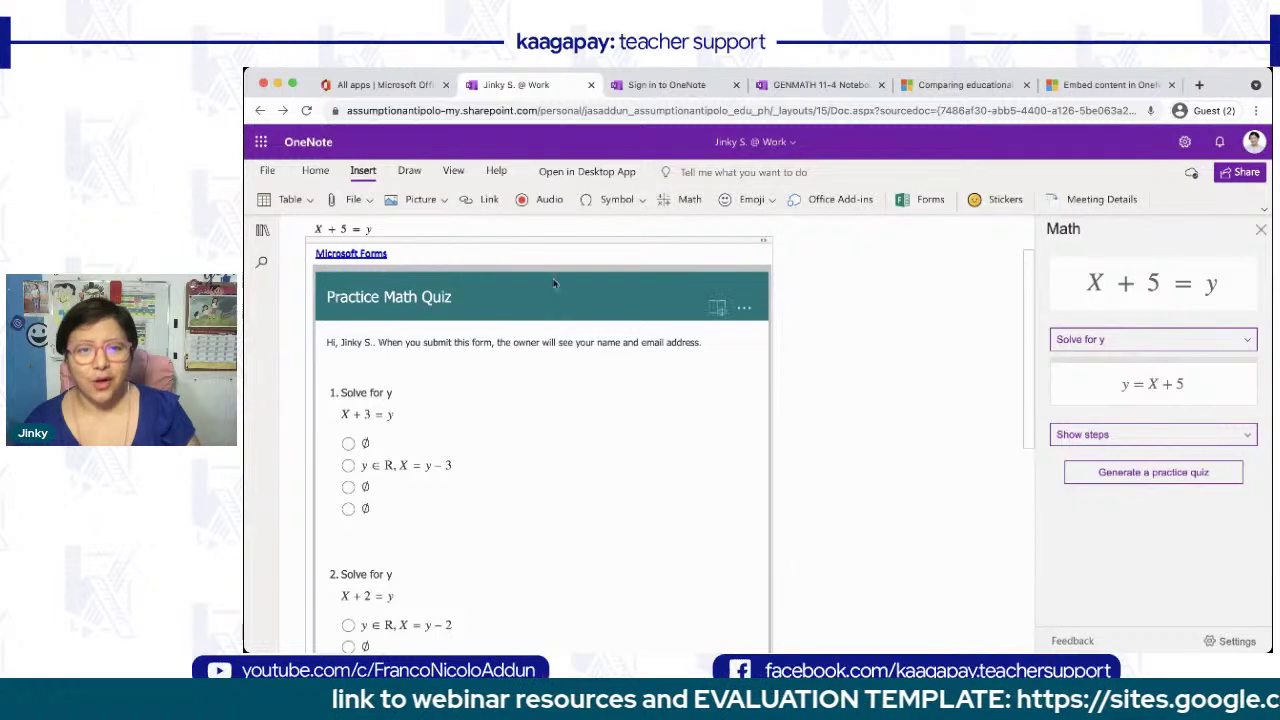
{"action": "key", "text": "ctrl+Page_Down"}
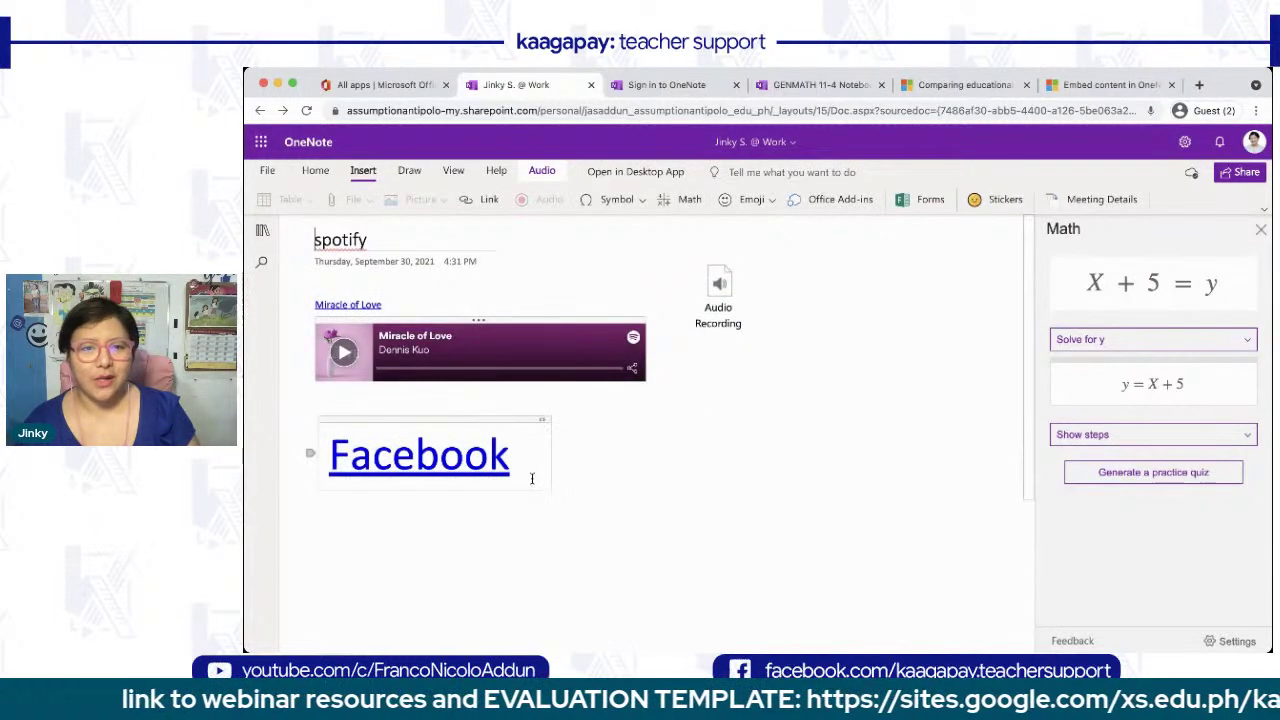
- Reopen the Untitled Page with the quiz, scroll below it, and bring up the Draw tools
{"action": "scroll", "coordinate": [712, 454], "scroll_direction": "down", "scroll_amount": 1}
{"action": "left_click", "coordinate": [262, 230]}
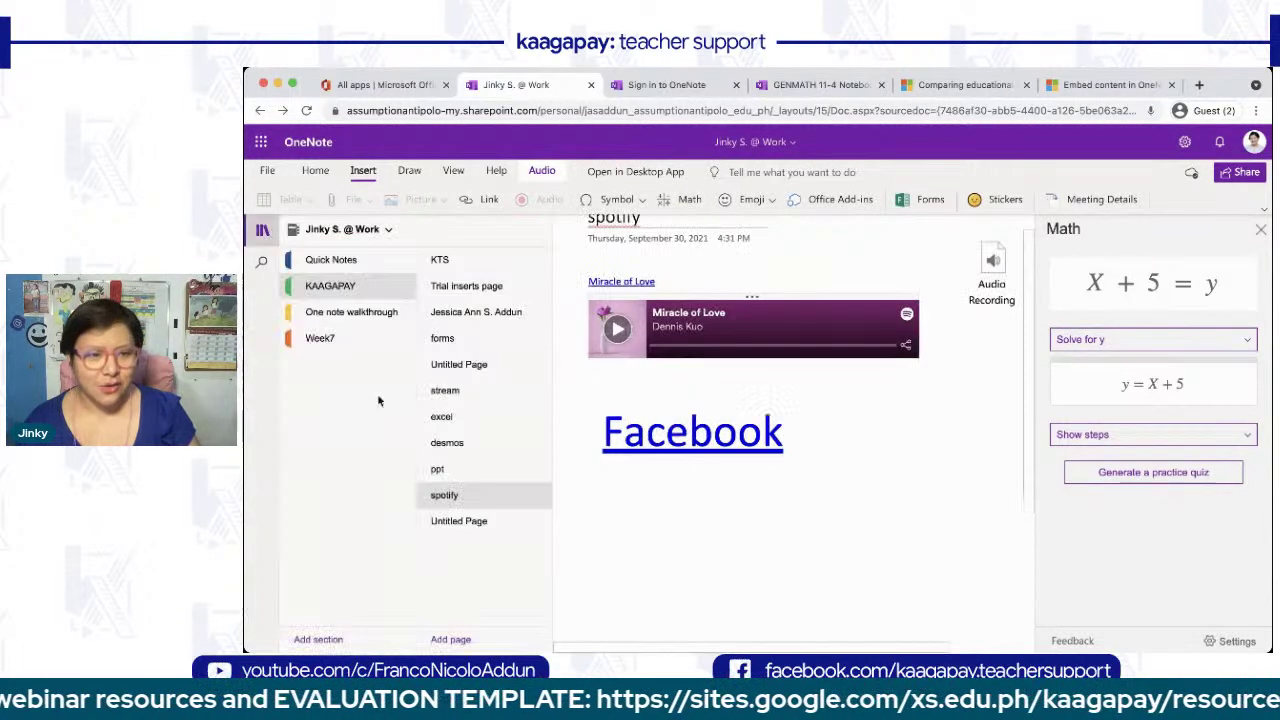
{"action": "left_click", "coordinate": [469, 531]}
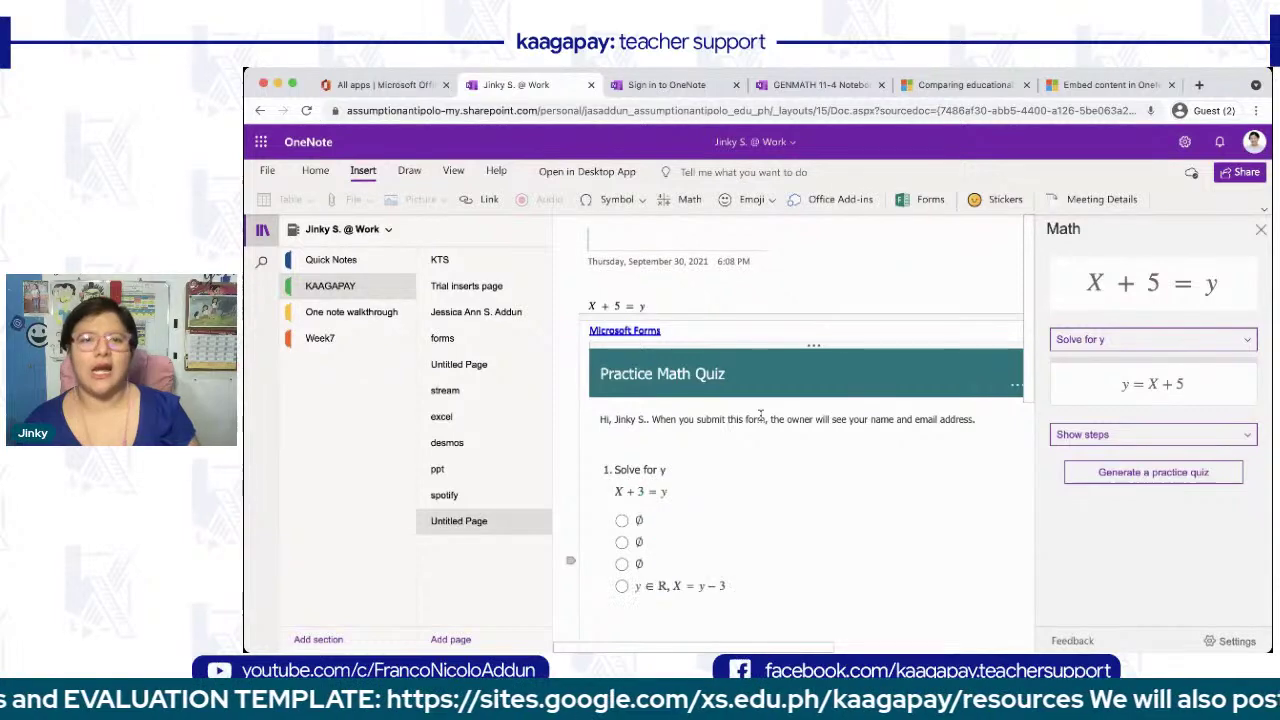
{"action": "left_click", "coordinate": [262, 230]}
{"action": "scroll", "coordinate": [633, 414], "scroll_direction": "down", "scroll_amount": 1}
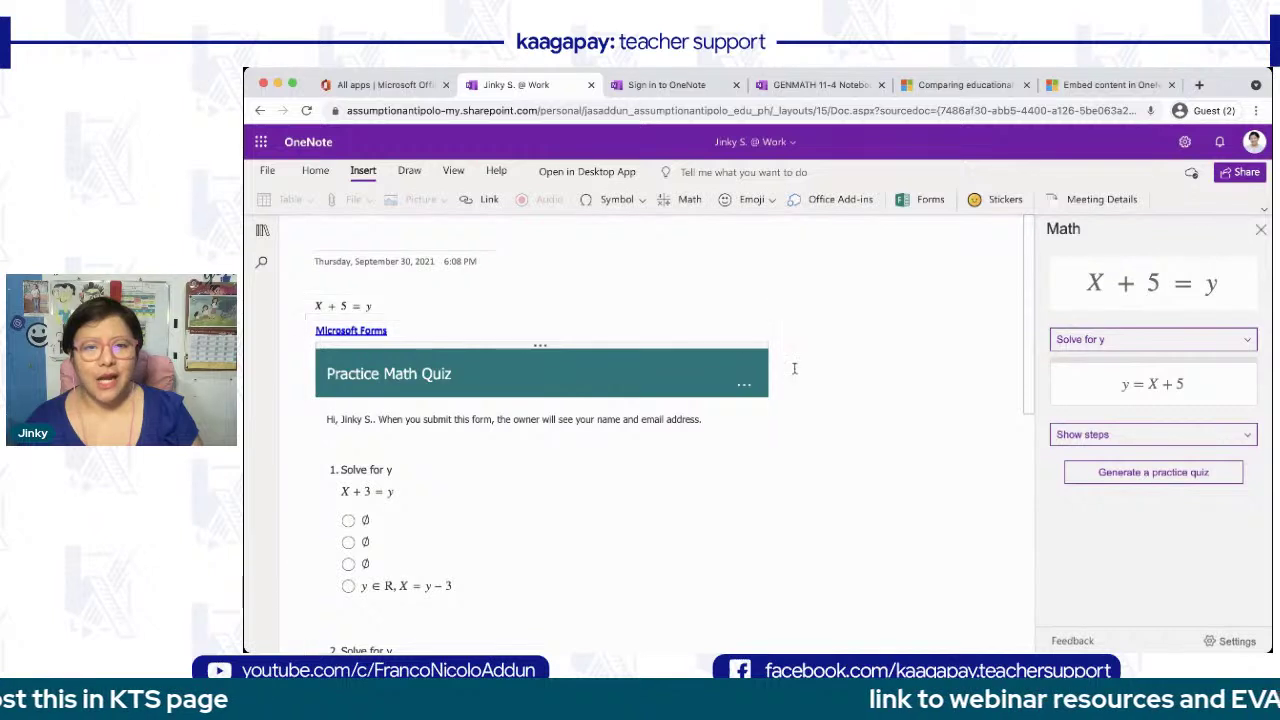
{"action": "scroll", "coordinate": [575, 484], "scroll_direction": "down", "scroll_amount": 5}
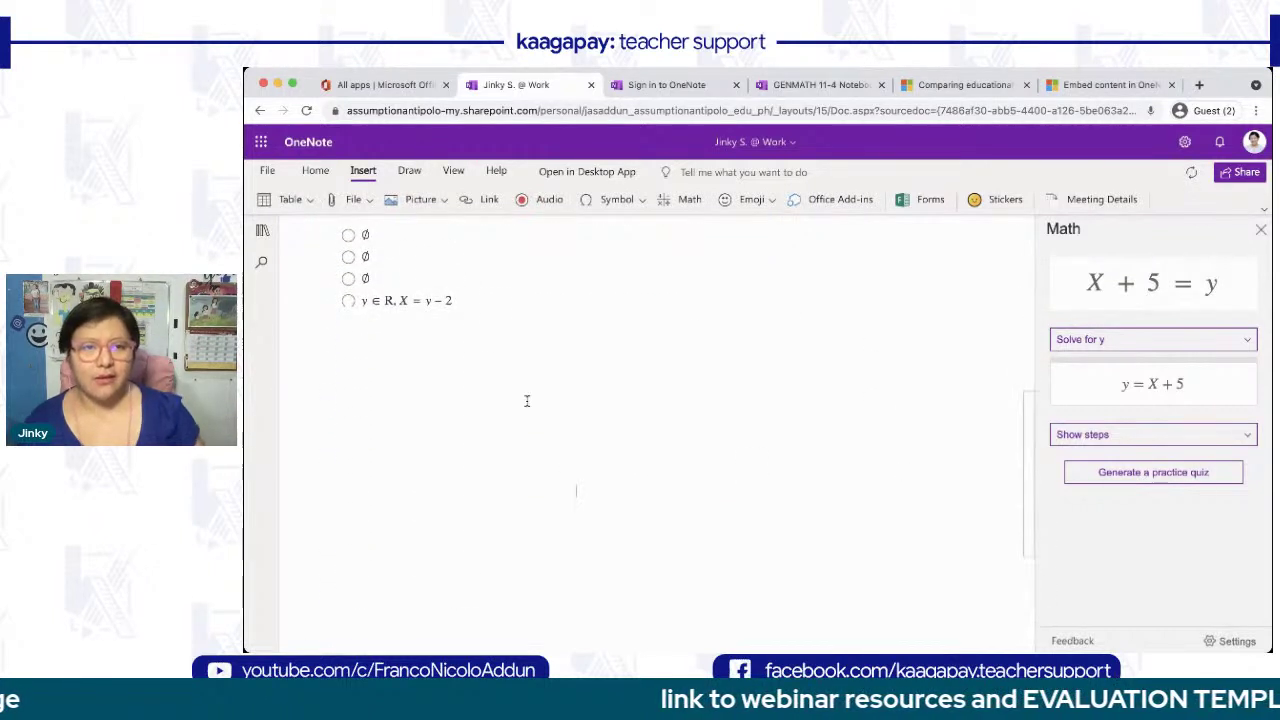
{"action": "left_click", "coordinate": [409, 171]}
- Handwrite x² + y² = 9 below the quiz in green ink
{"action": "left_click", "coordinate": [473, 199]}
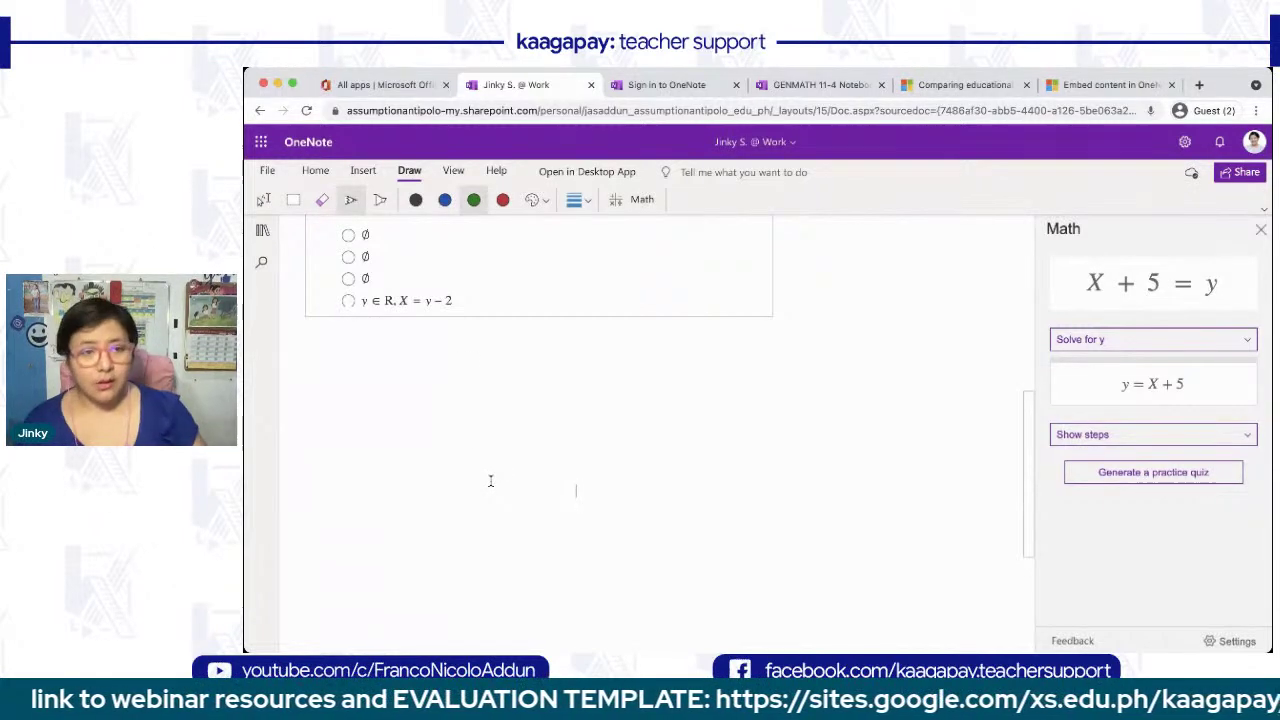
{"action": "left_click_drag", "start_coordinate": [403, 405], "coordinate": [436, 431]}
{"action": "mouse_move", "coordinate": [427, 403]}
{"action": "left_mouse_down"}
{"action": "mouse_move", "coordinate": [413, 431]}
{"action": "mouse_move", "coordinate": [456, 397]}
{"action": "left_mouse_up"}
{"action": "mouse_move", "coordinate": [477, 400]}
{"action": "left_mouse_down"}
{"action": "mouse_move", "coordinate": [477, 424]}
{"action": "mouse_move", "coordinate": [488, 413]}
{"action": "left_mouse_up"}
{"action": "mouse_move", "coordinate": [505, 408]}
{"action": "left_mouse_down"}
{"action": "mouse_move", "coordinate": [521, 425]}
{"action": "mouse_move", "coordinate": [513, 452]}
{"action": "left_mouse_up"}
{"action": "left_click_drag", "start_coordinate": [536, 388], "coordinate": [553, 397]}
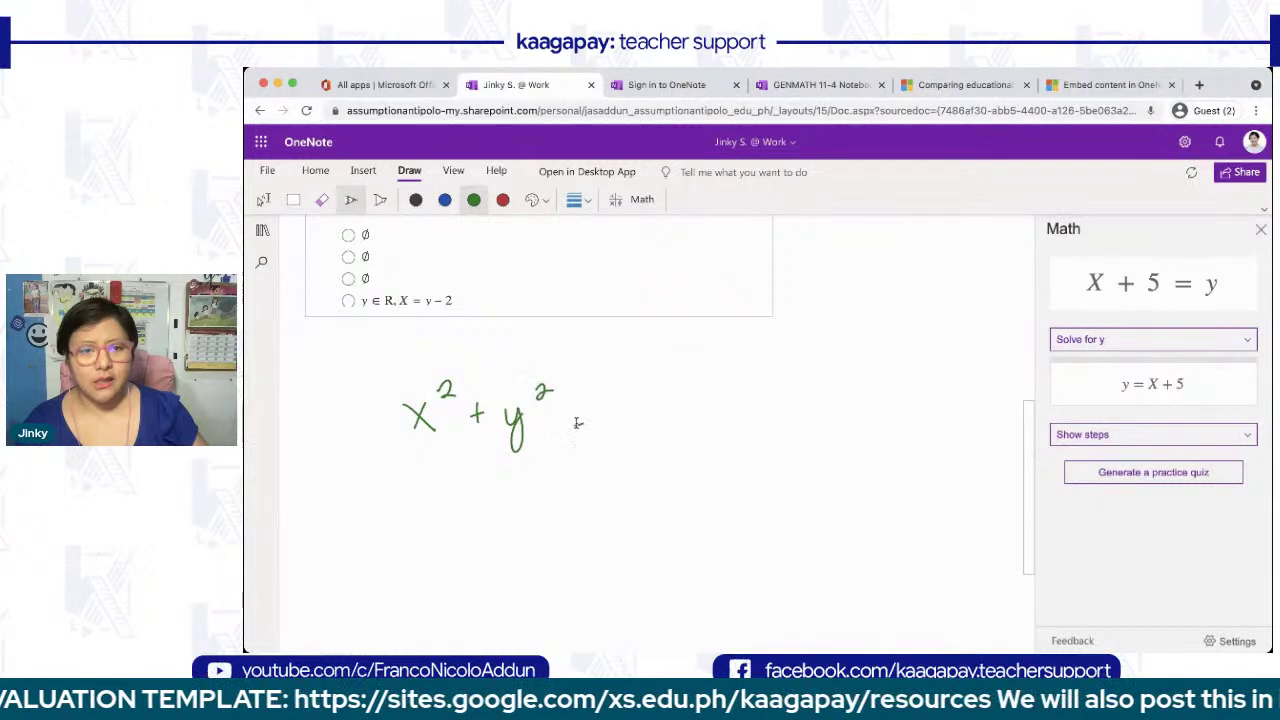
{"action": "left_click_drag", "start_coordinate": [632, 378], "coordinate": [632, 418]}
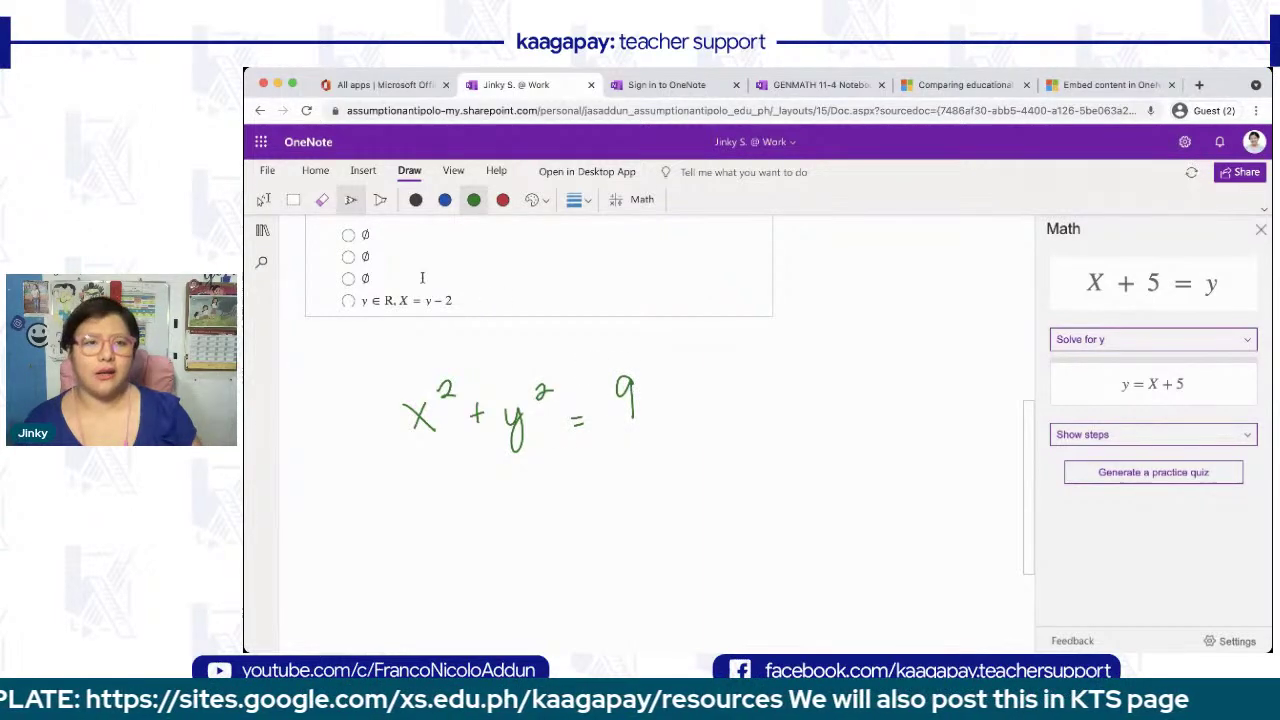
- Lasso-select the inked equation and convert it with Ink to Math
{"action": "left_click", "coordinate": [266, 200]}
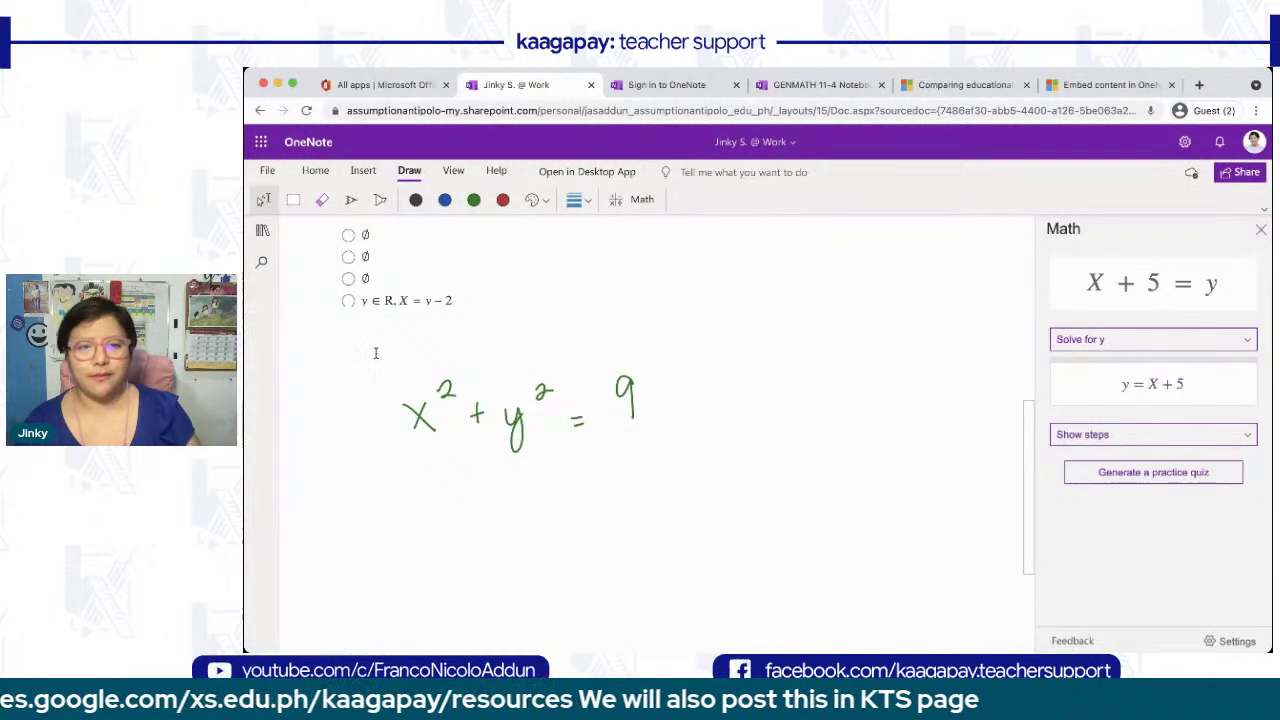
{"action": "left_click_drag", "start_coordinate": [376, 352], "coordinate": [791, 471]}
{"action": "left_click", "coordinate": [626, 204]}
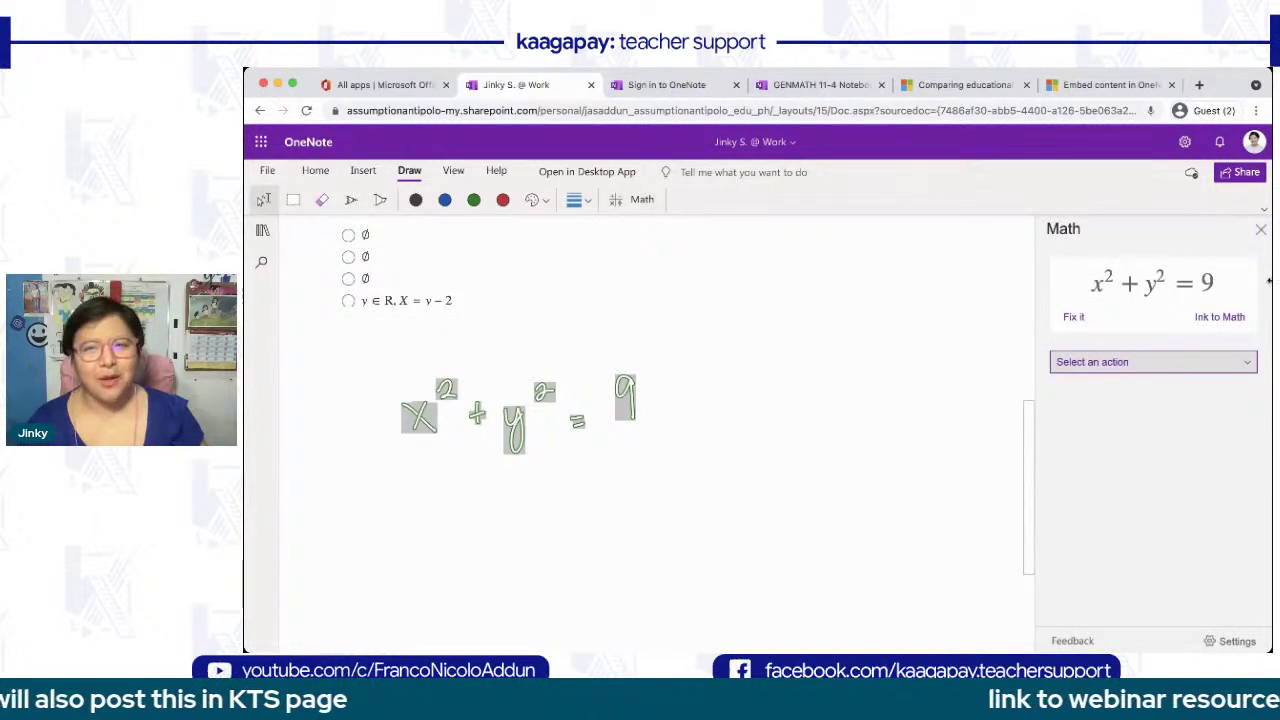
{"action": "left_click", "coordinate": [1213, 317]}
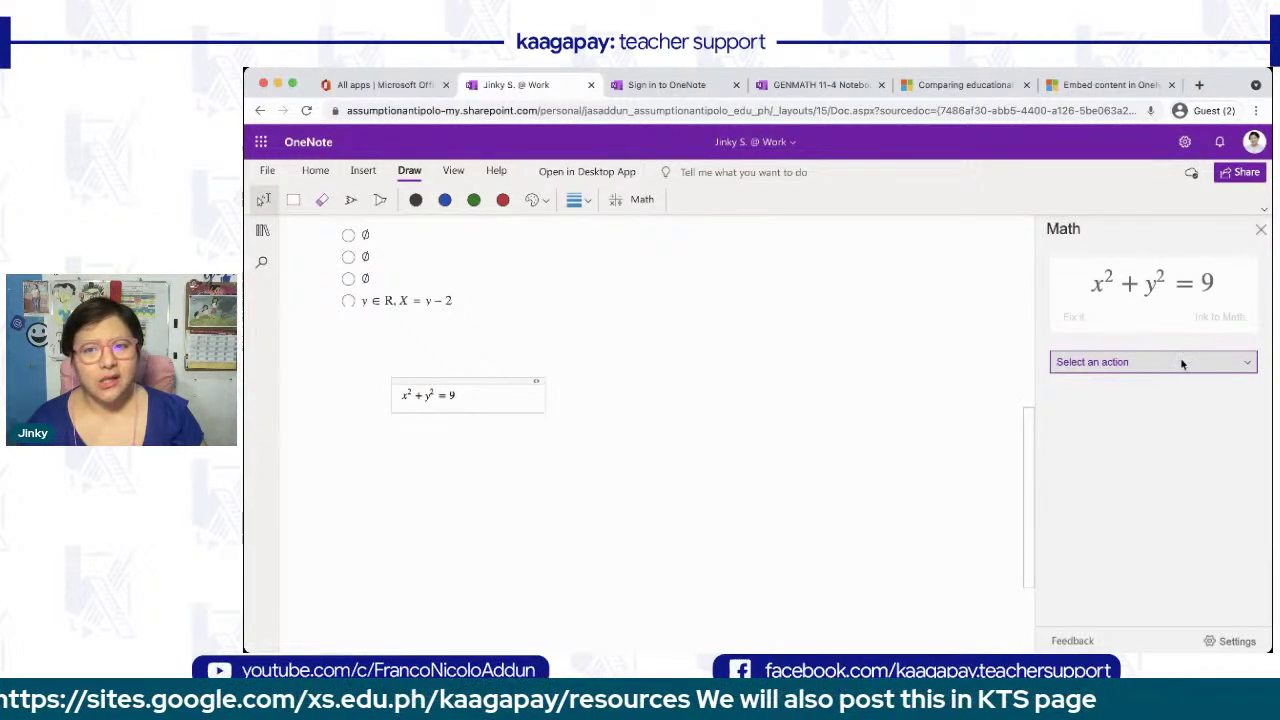
- Graph x² + y² = 9 in 2D and place the circle graph below the equation
{"action": "left_click", "coordinate": [1188, 402]}
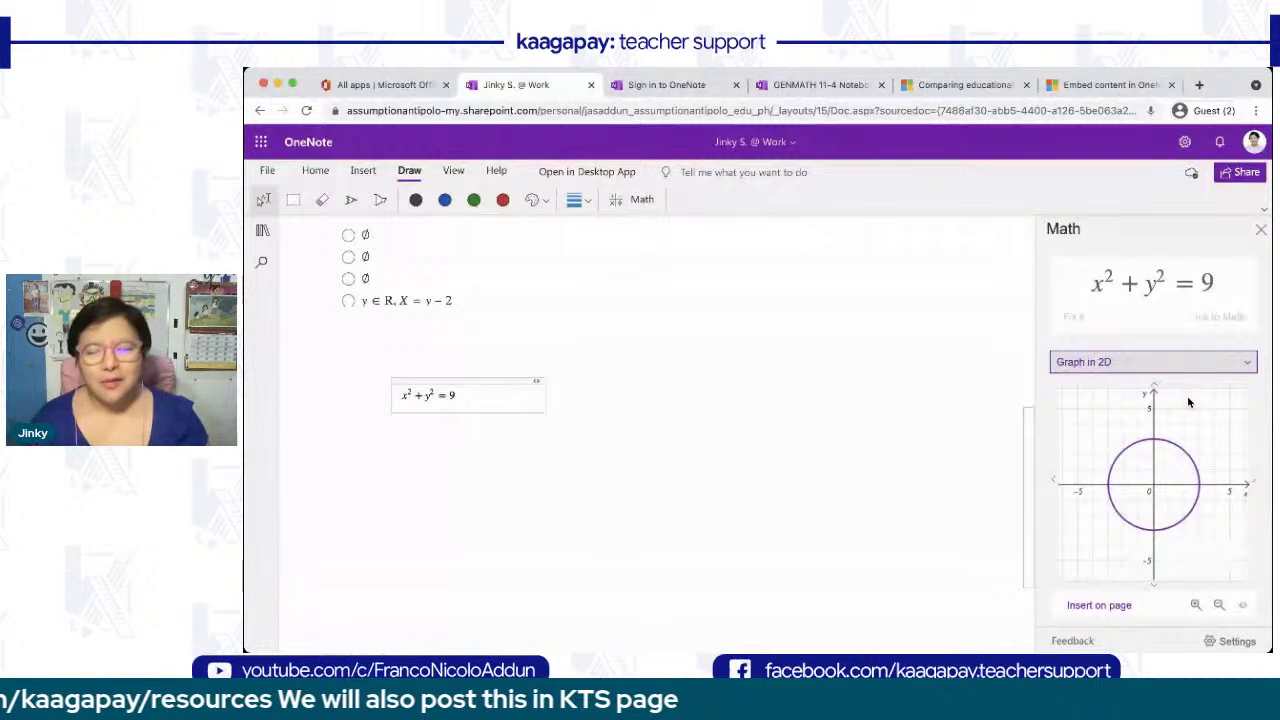
{"action": "left_click", "coordinate": [1115, 607]}
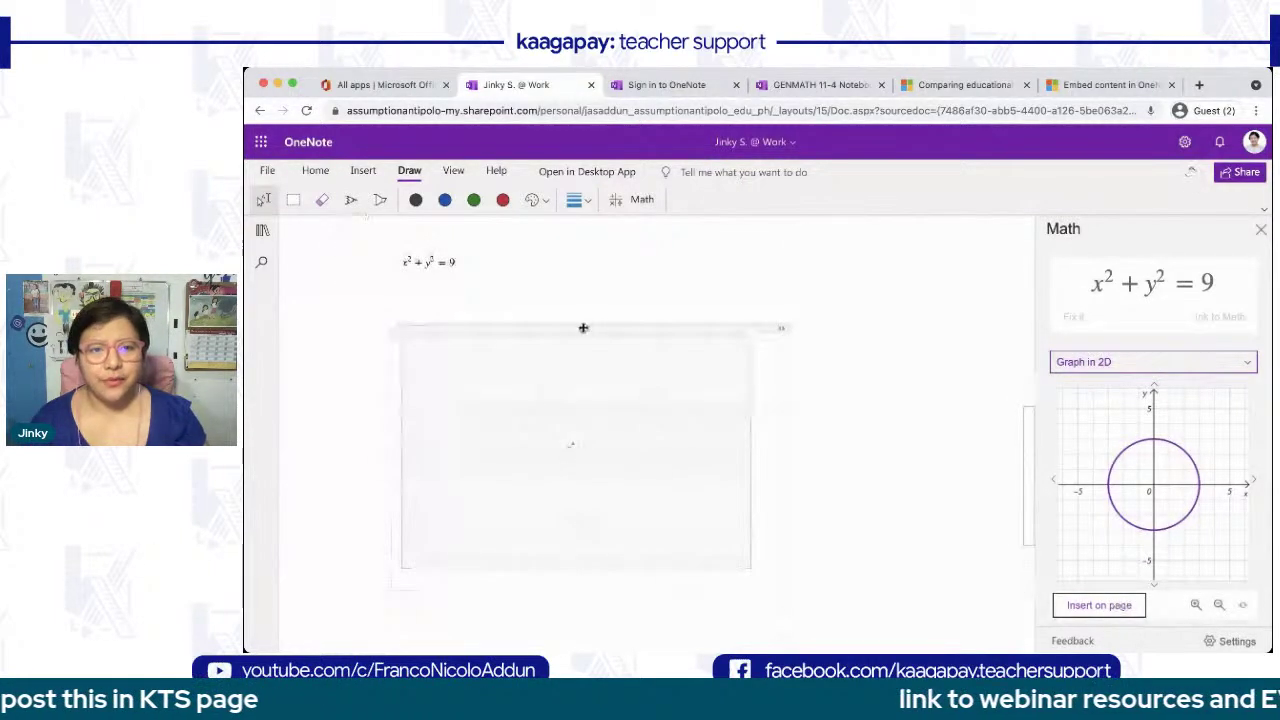
{"action": "left_click_drag", "start_coordinate": [583, 323], "coordinate": [520, 289]}
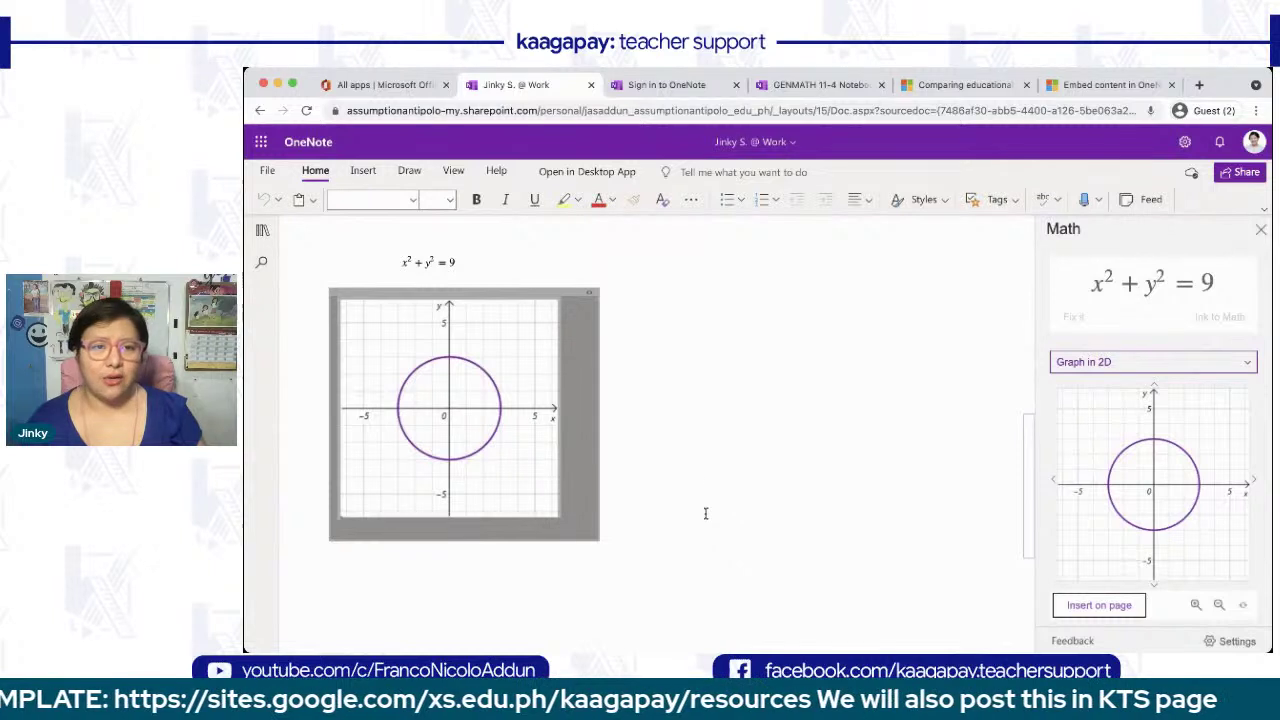
{"action": "scroll", "coordinate": [738, 385], "scroll_direction": "up", "scroll_amount": 1}
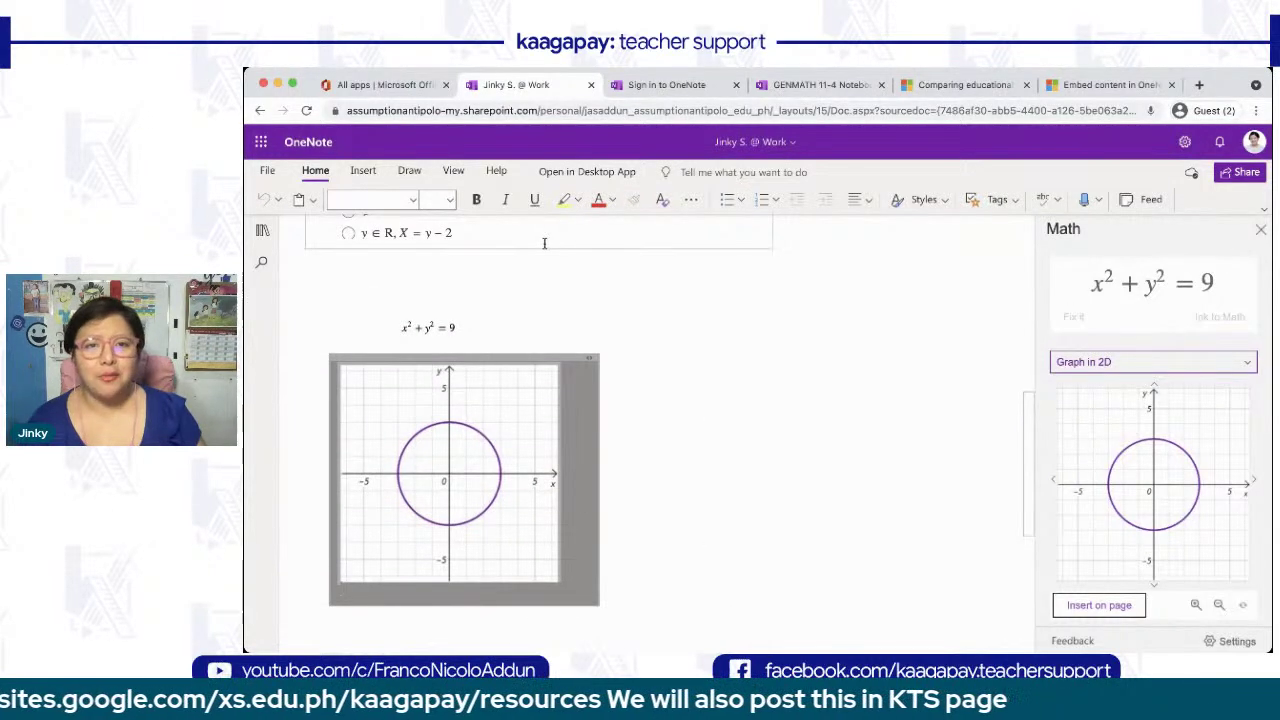
- Deselect the graph and open the emoji palette on the Insert tab
{"action": "left_click", "coordinate": [362, 171]}
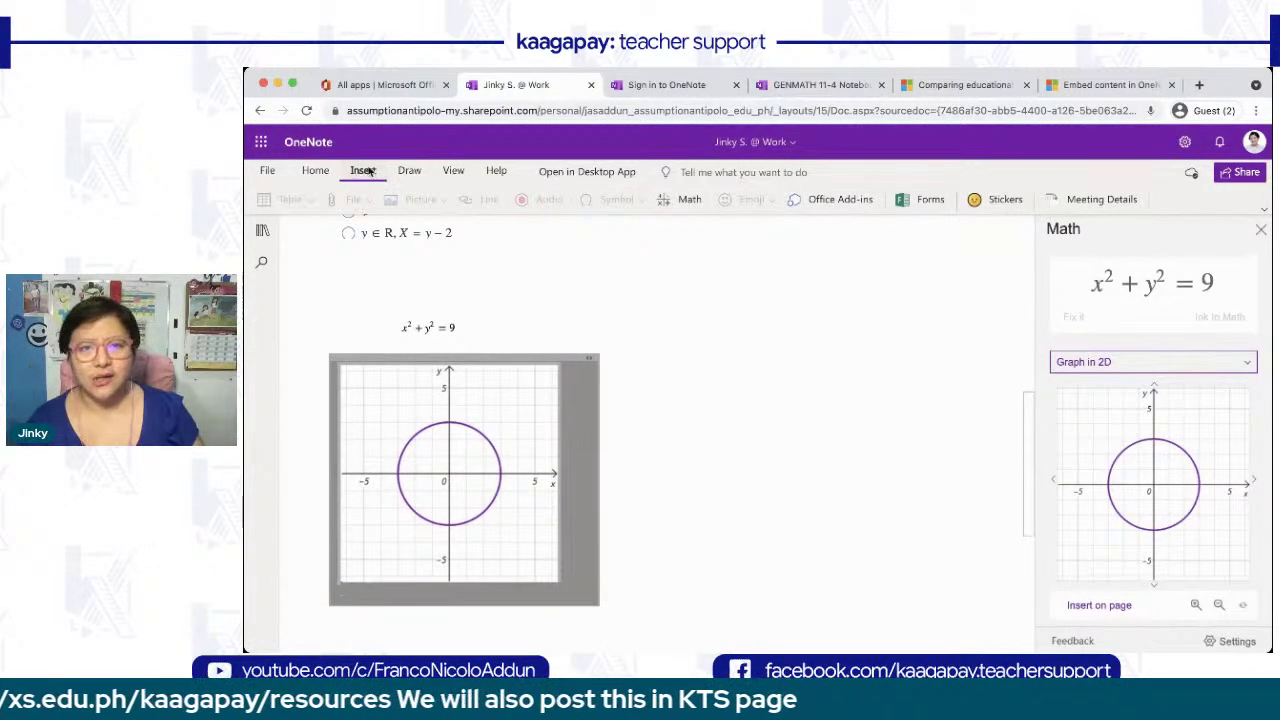
{"action": "left_click", "coordinate": [702, 278]}
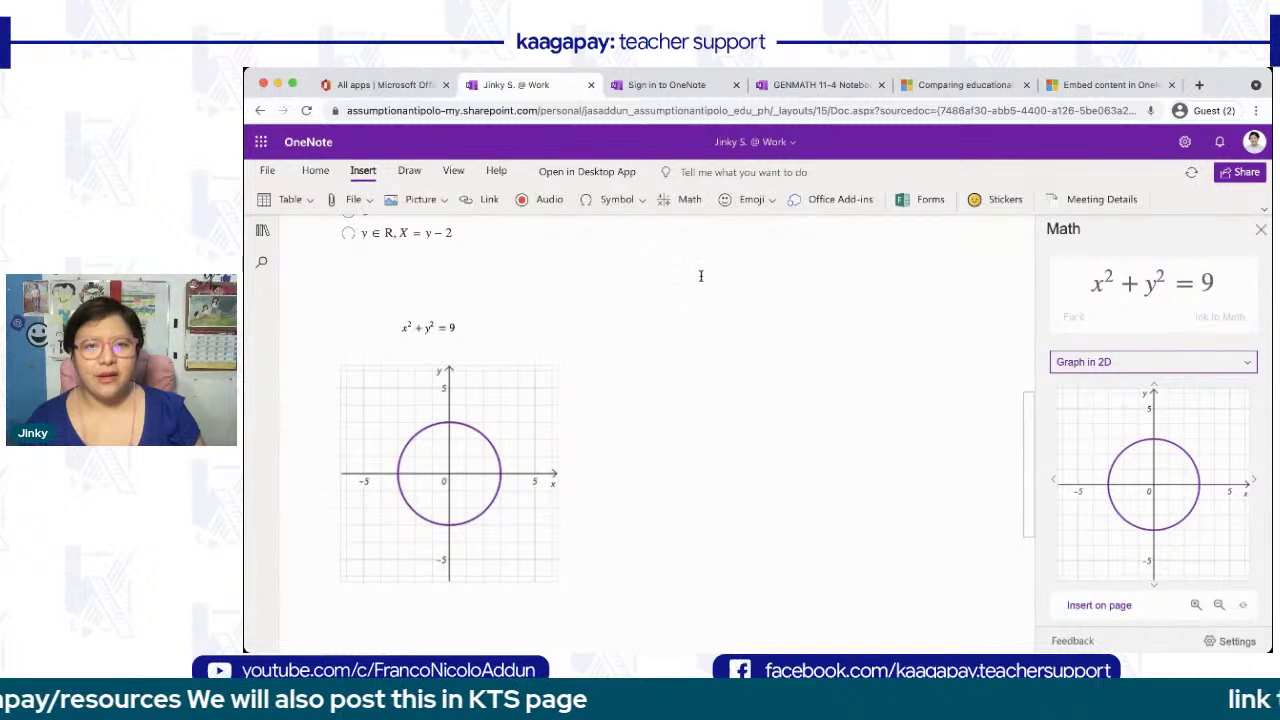
{"action": "left_click", "coordinate": [752, 202]}
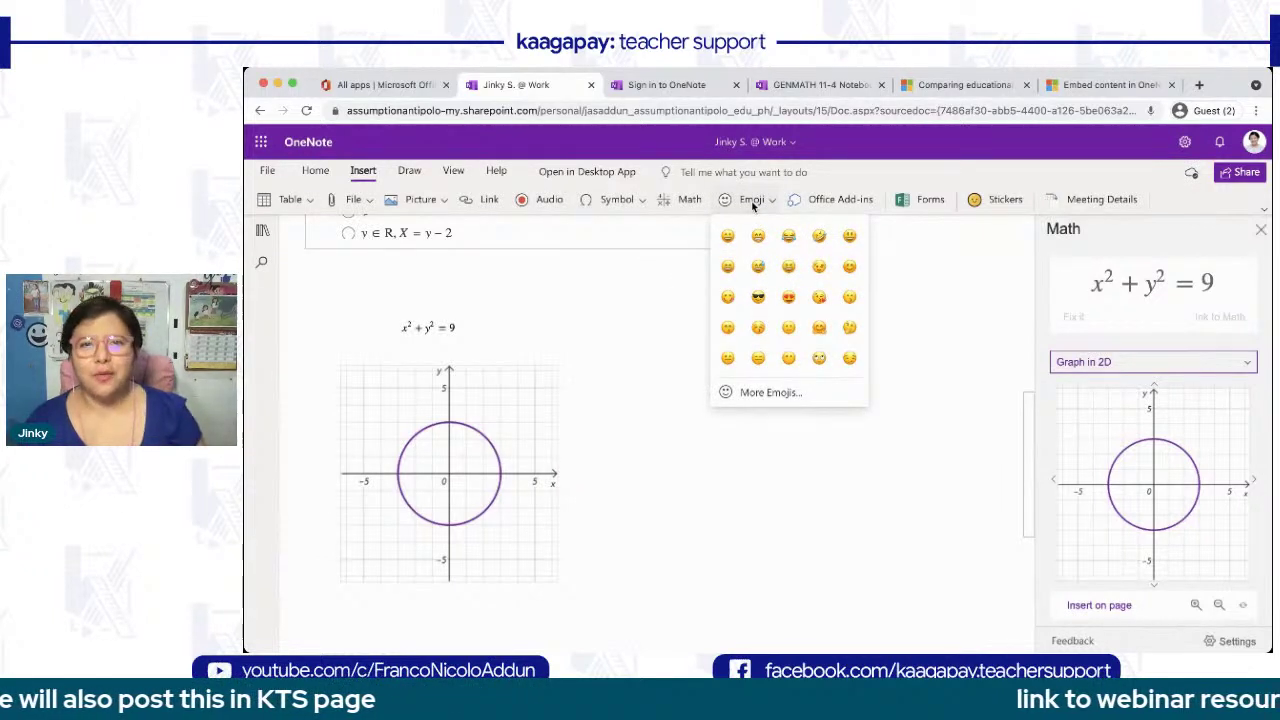
- Open Forms for OneNote to list saved forms like Practice Math Quiz
{"action": "left_click", "coordinate": [921, 201]}
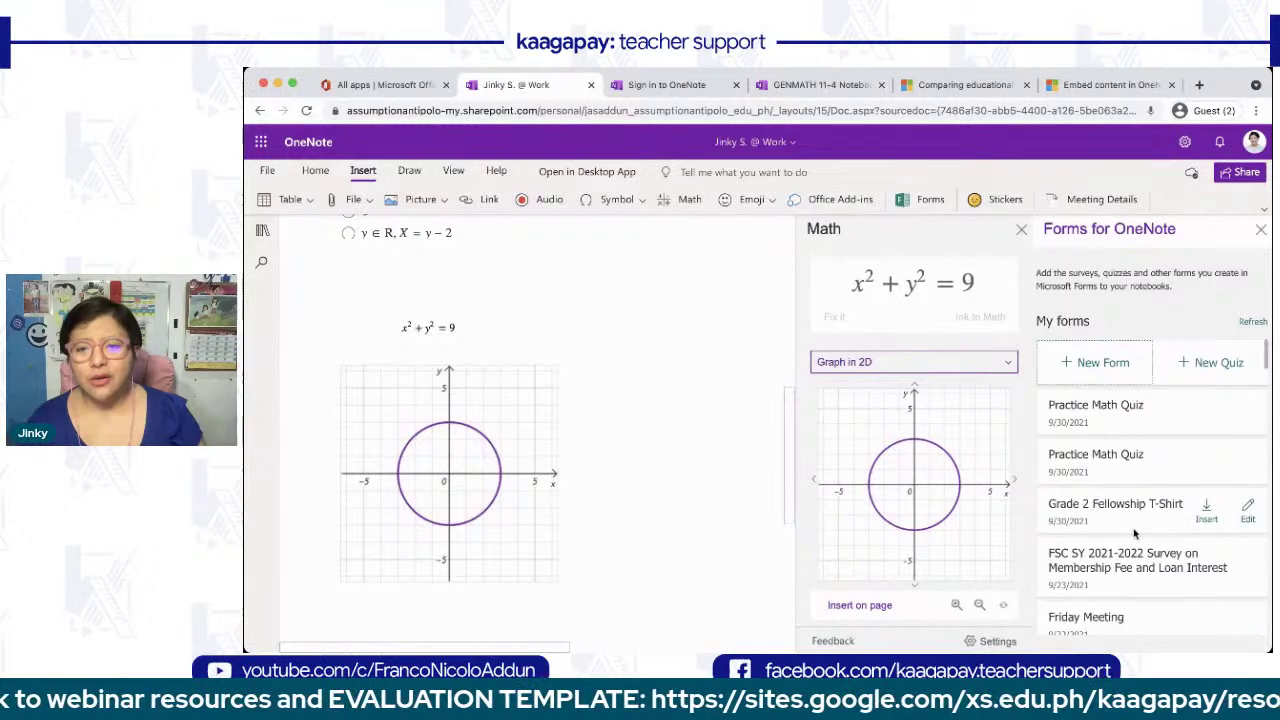
- Scroll through the My forms list of saved forms and quizzes, then close the Forms for OneNote panel
{"action": "scroll", "coordinate": [1134, 533], "scroll_direction": "down", "scroll_amount": 2}
{"action": "scroll", "coordinate": [1134, 533], "scroll_direction": "up", "scroll_amount": 2}
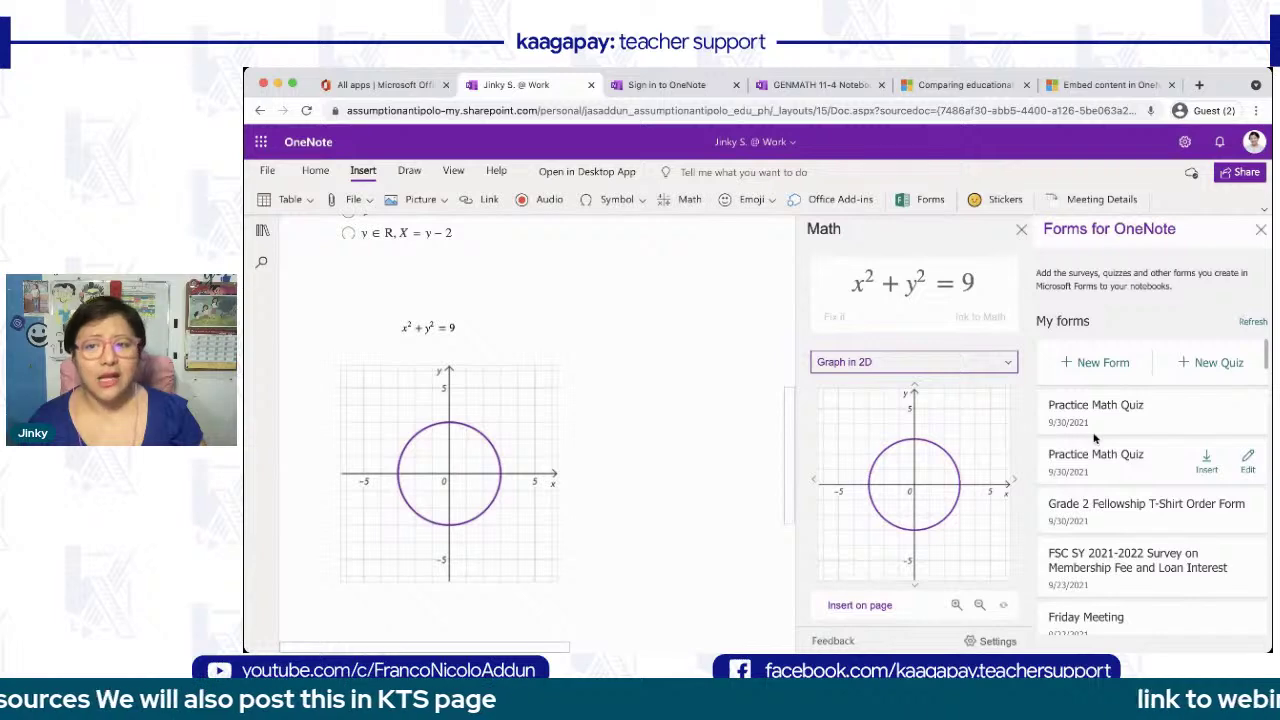
{"action": "scroll", "coordinate": [1094, 437], "scroll_direction": "down", "scroll_amount": 10}
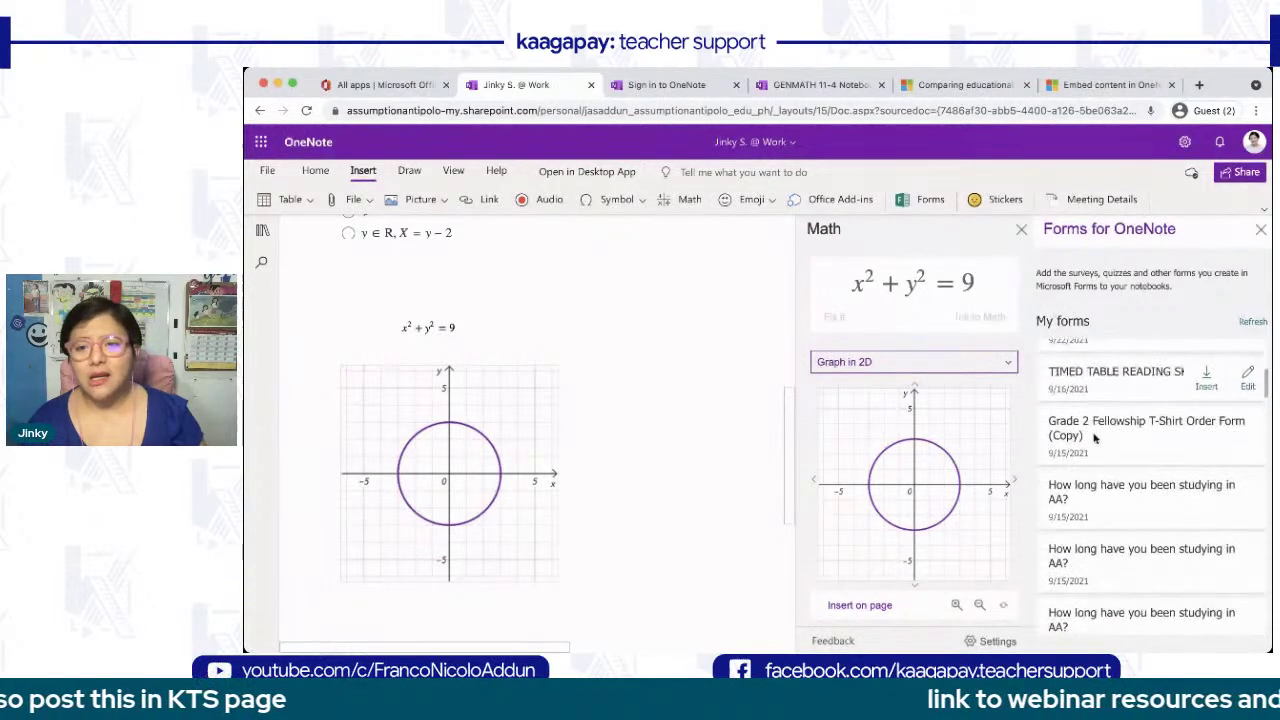
{"action": "scroll", "coordinate": [1094, 437], "scroll_direction": "up", "scroll_amount": 10}
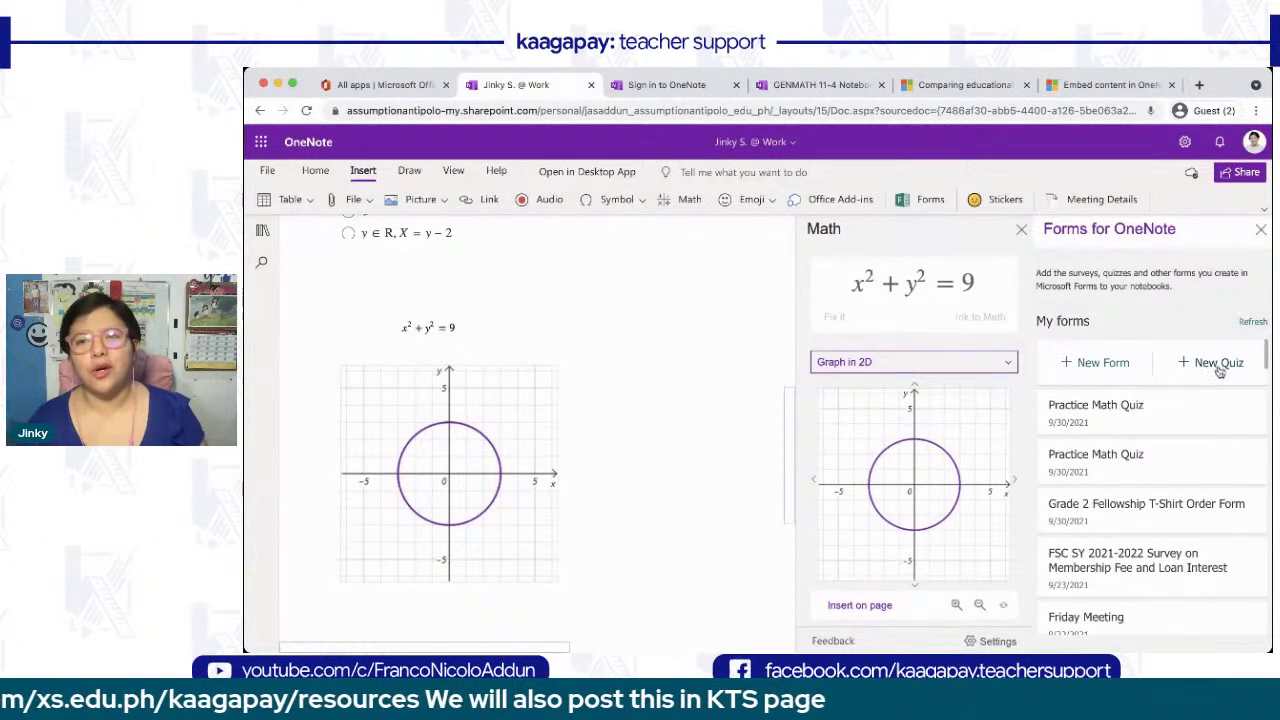
{"action": "left_click", "coordinate": [1261, 230]}
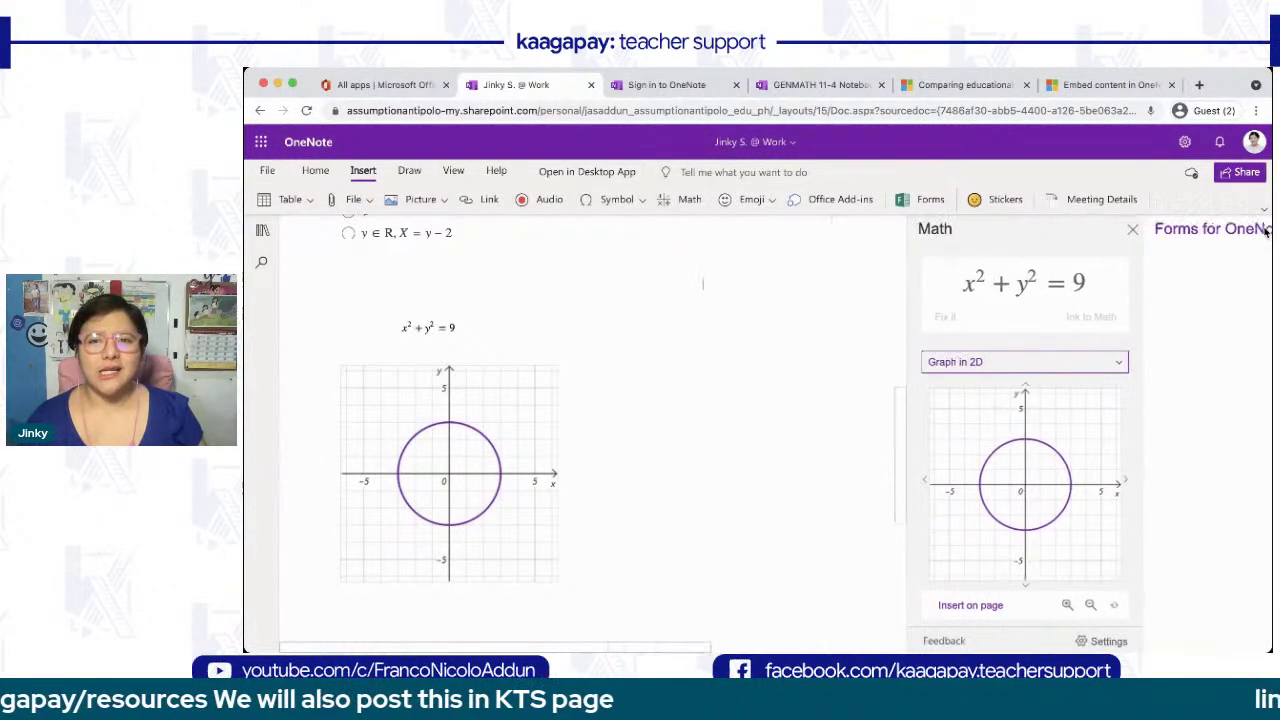
- Insert the Bubble Doodle 'Well Done!' sticker onto the page
{"action": "left_click", "coordinate": [993, 203]}
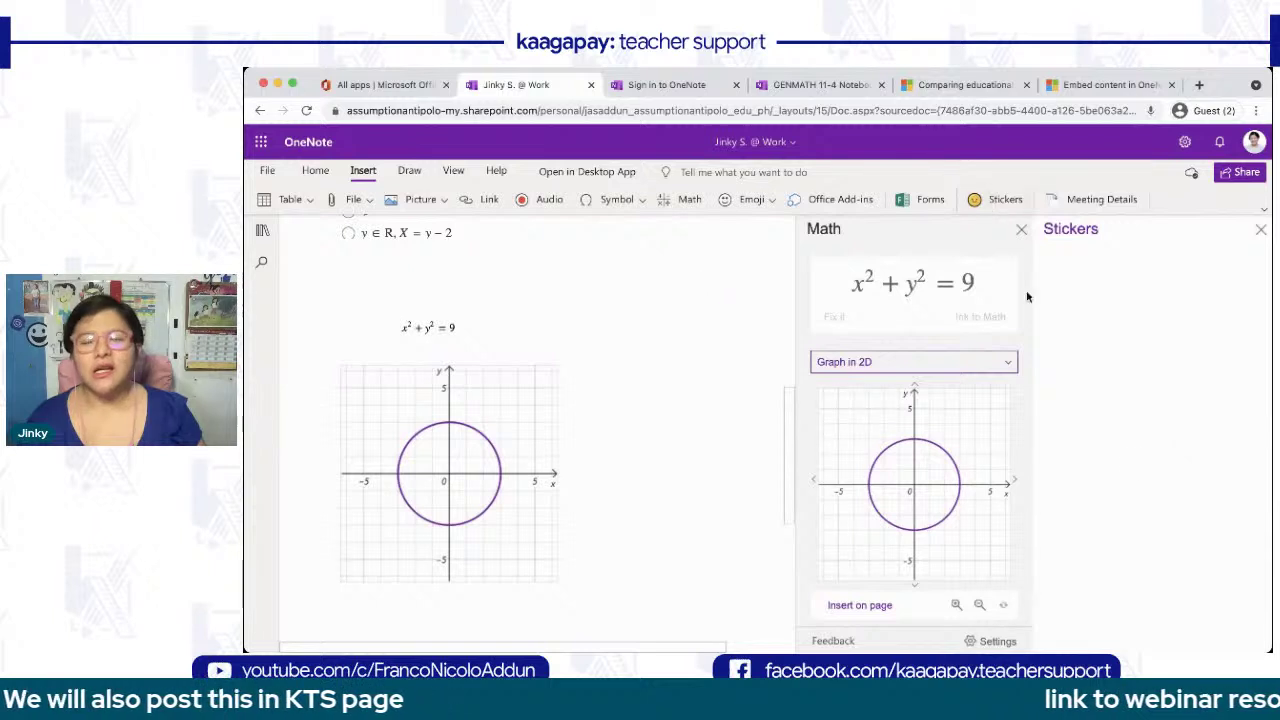
{"action": "scroll", "coordinate": [1058, 503], "scroll_direction": "down", "scroll_amount": 2}
{"action": "left_click", "coordinate": [1057, 497]}
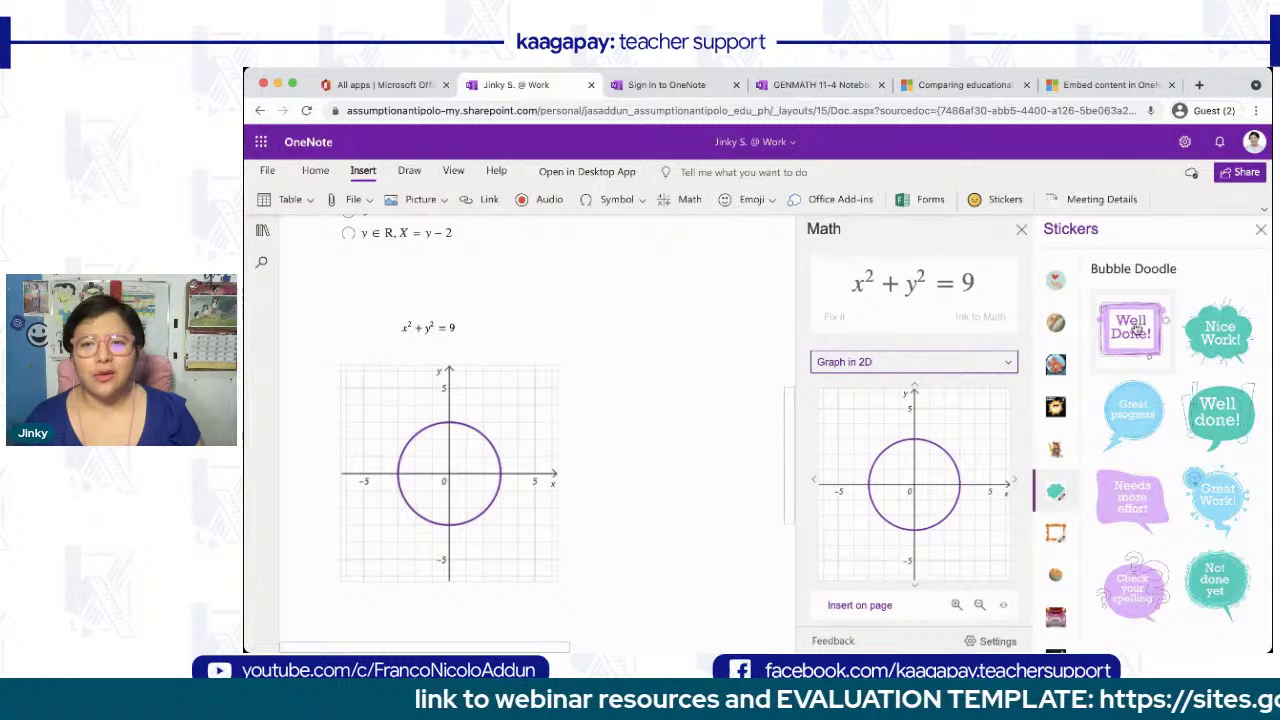
{"action": "left_click", "coordinate": [1134, 330]}
{"action": "left_click", "coordinate": [1127, 494]}
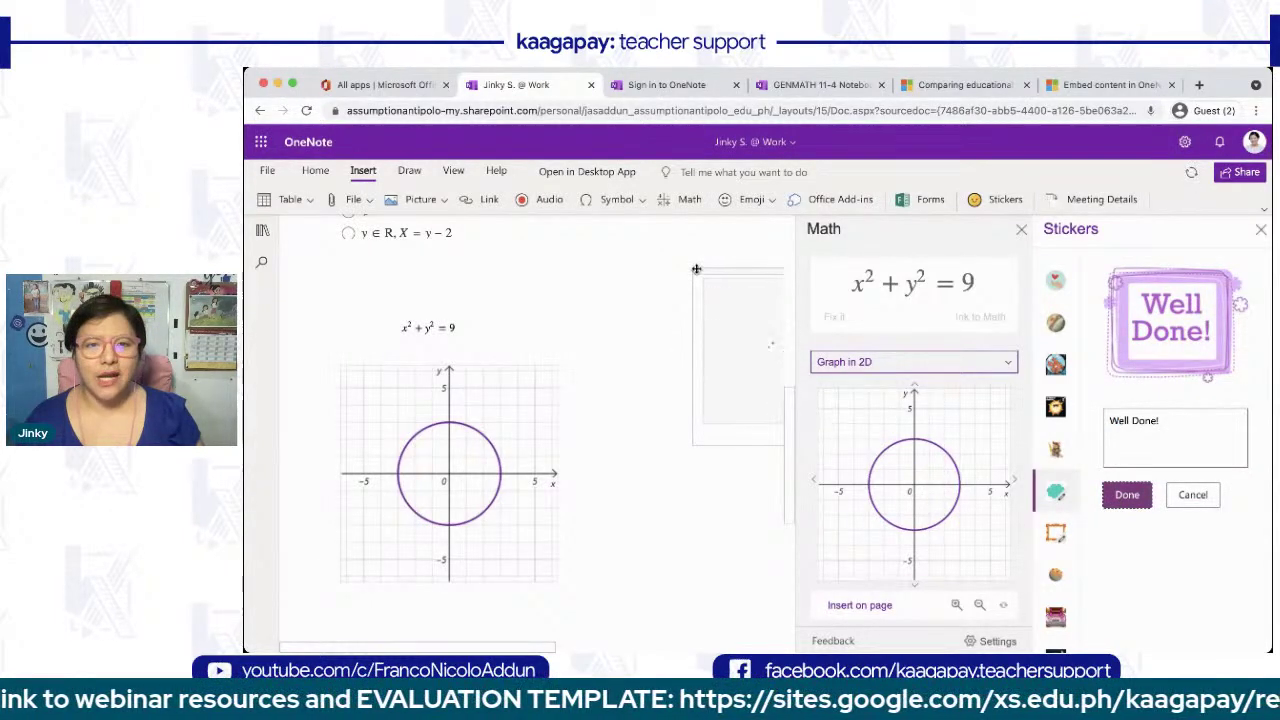
- Move the sticker above the circle graph and change its caption to 'Mahusay!'
{"action": "left_click_drag", "start_coordinate": [336, 280], "coordinate": [333, 283]}
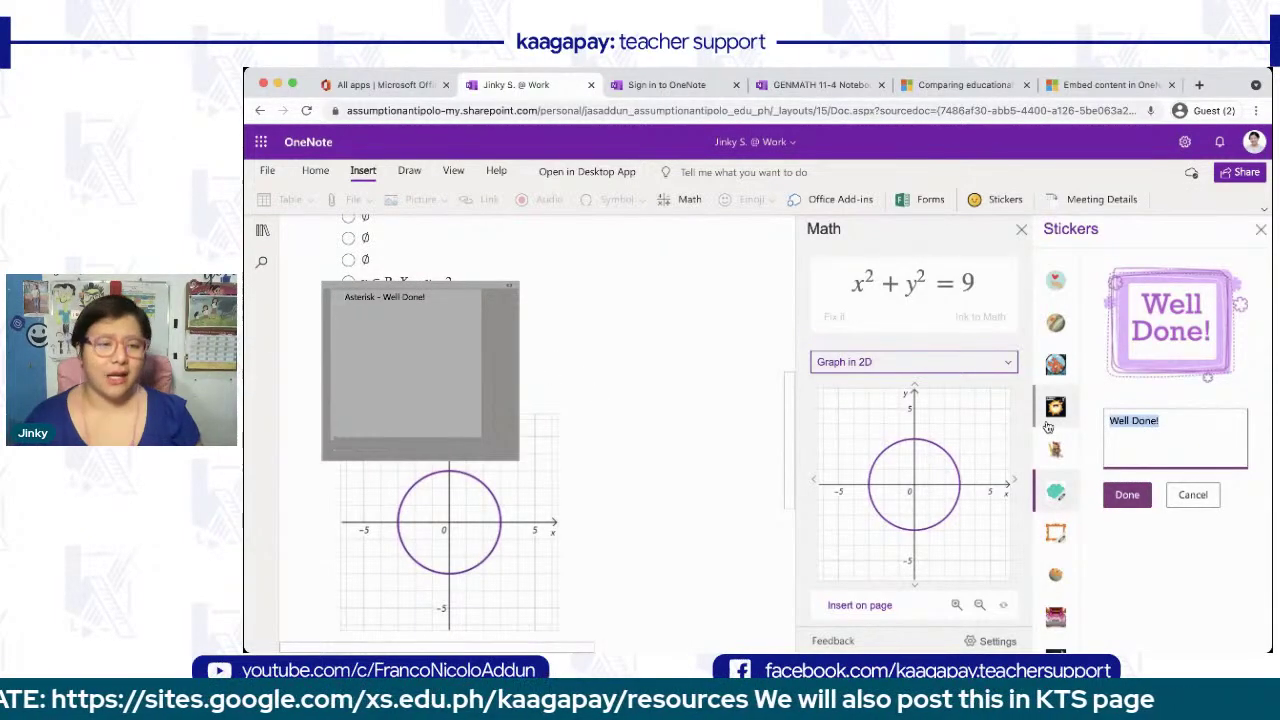
{"action": "key", "text": "BackSpace"}
{"action": "type", "text": "Mahusay!"}
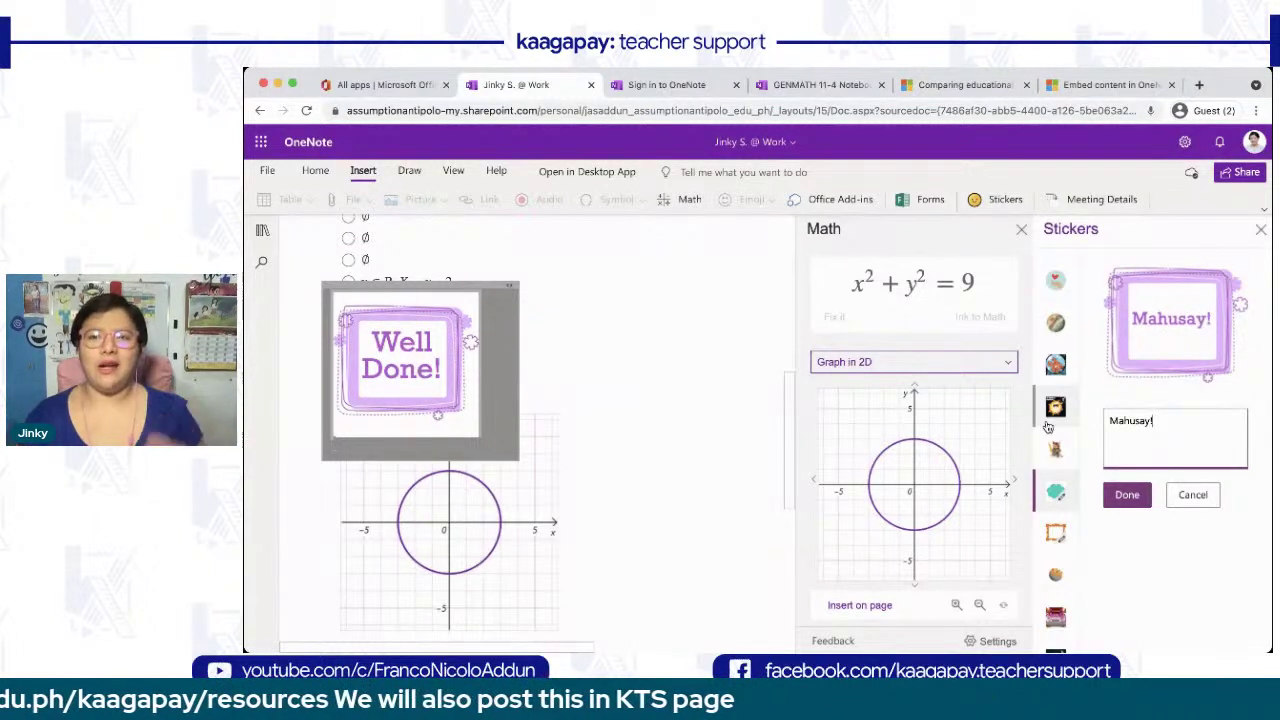
{"action": "left_click", "coordinate": [1136, 494]}
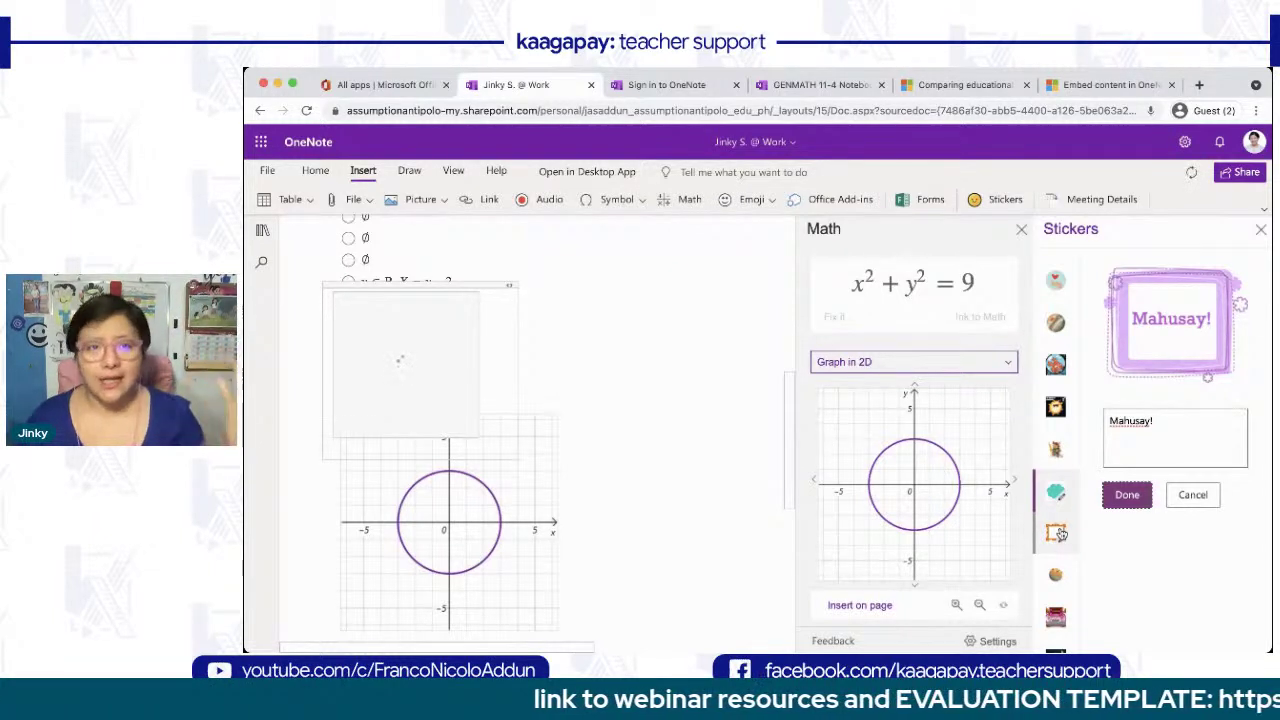
{"action": "left_click", "coordinate": [1057, 538]}
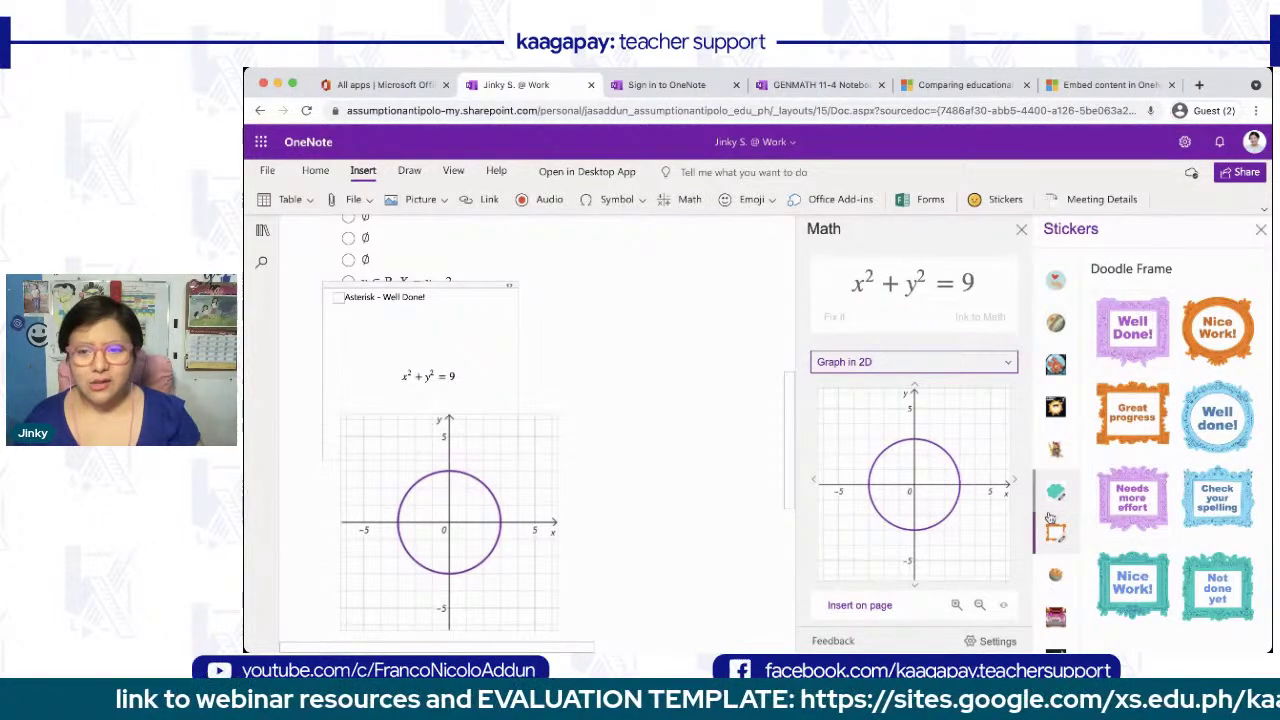
- Add the Devices 'Not completed' tablet sticker captioned 'Did not submit', then close the Math and Stickers panes
{"action": "scroll", "coordinate": [1060, 600], "scroll_direction": "down", "scroll_amount": 3}
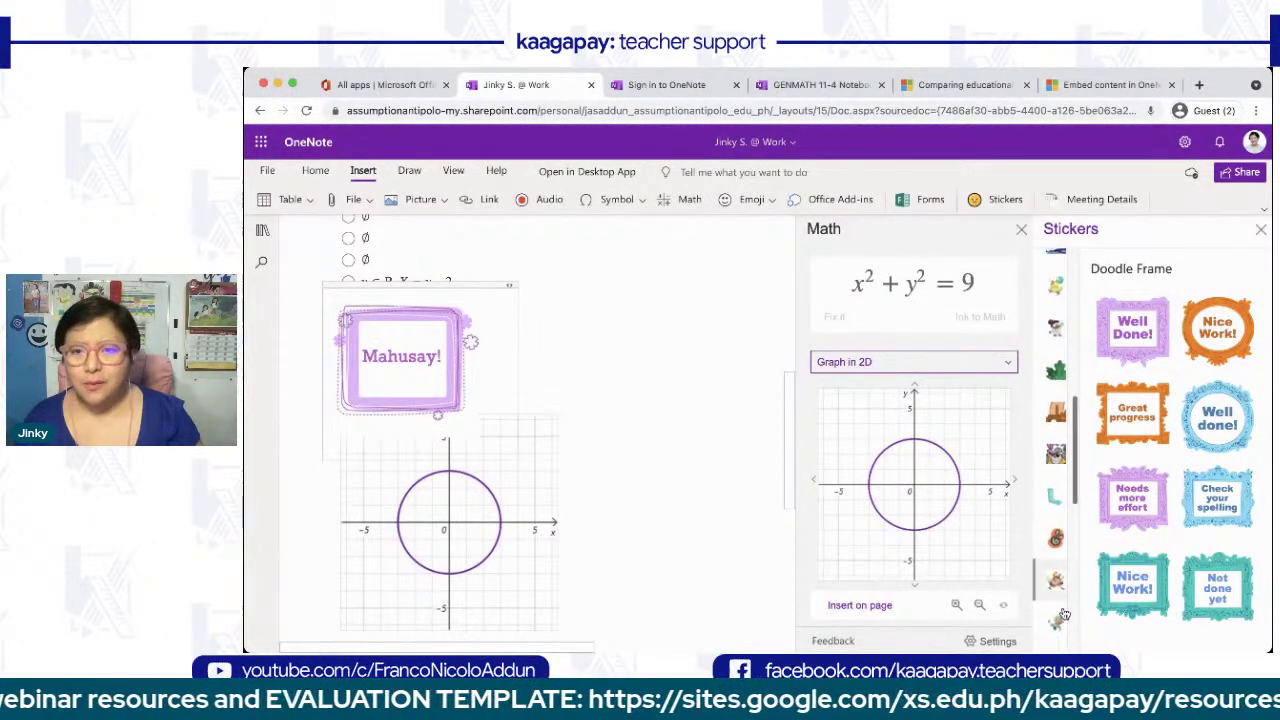
{"action": "left_click", "coordinate": [1063, 425]}
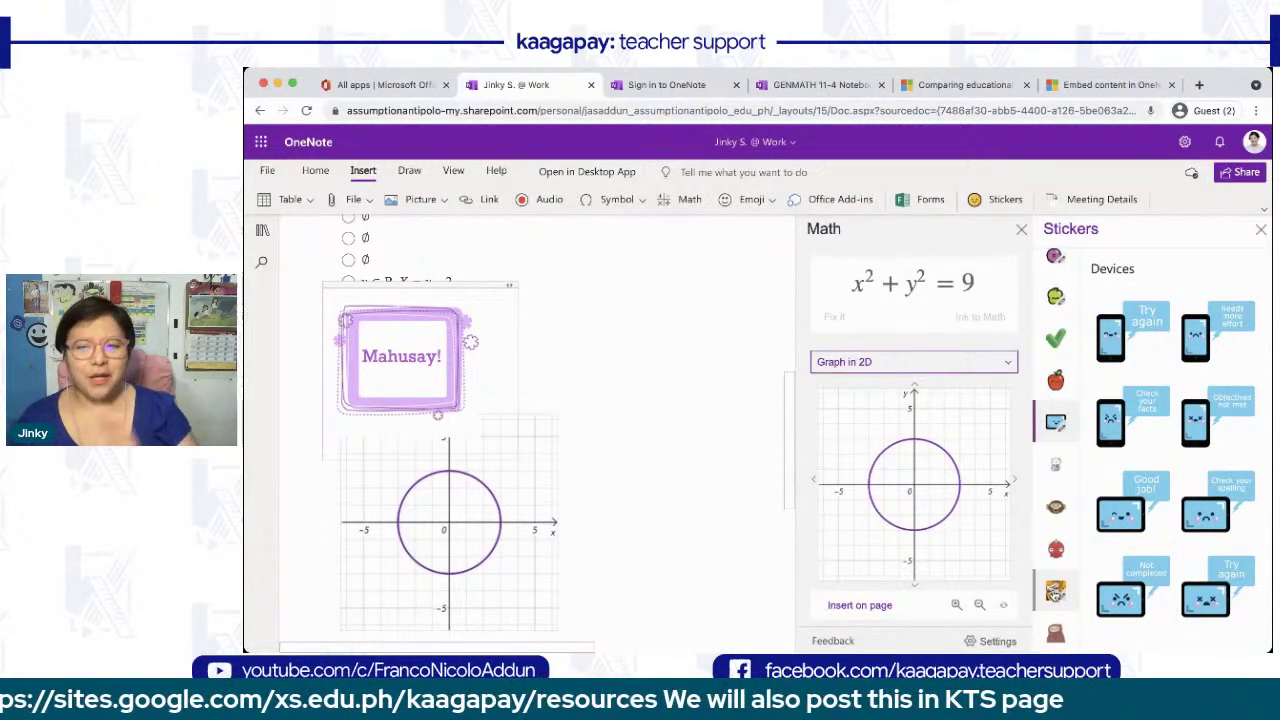
{"action": "left_click", "coordinate": [1136, 592]}
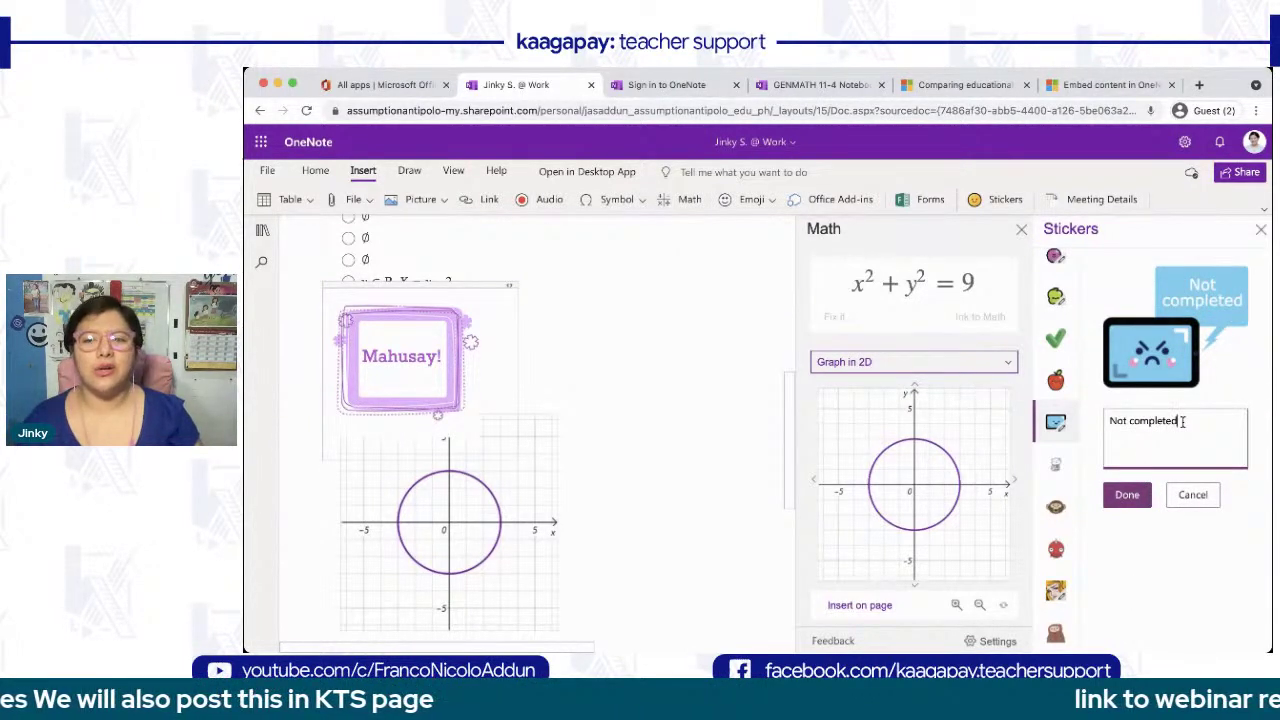
{"action": "left_click_drag", "start_coordinate": [1180, 421], "coordinate": [1042, 428]}
{"action": "type", "text": "Did n"}
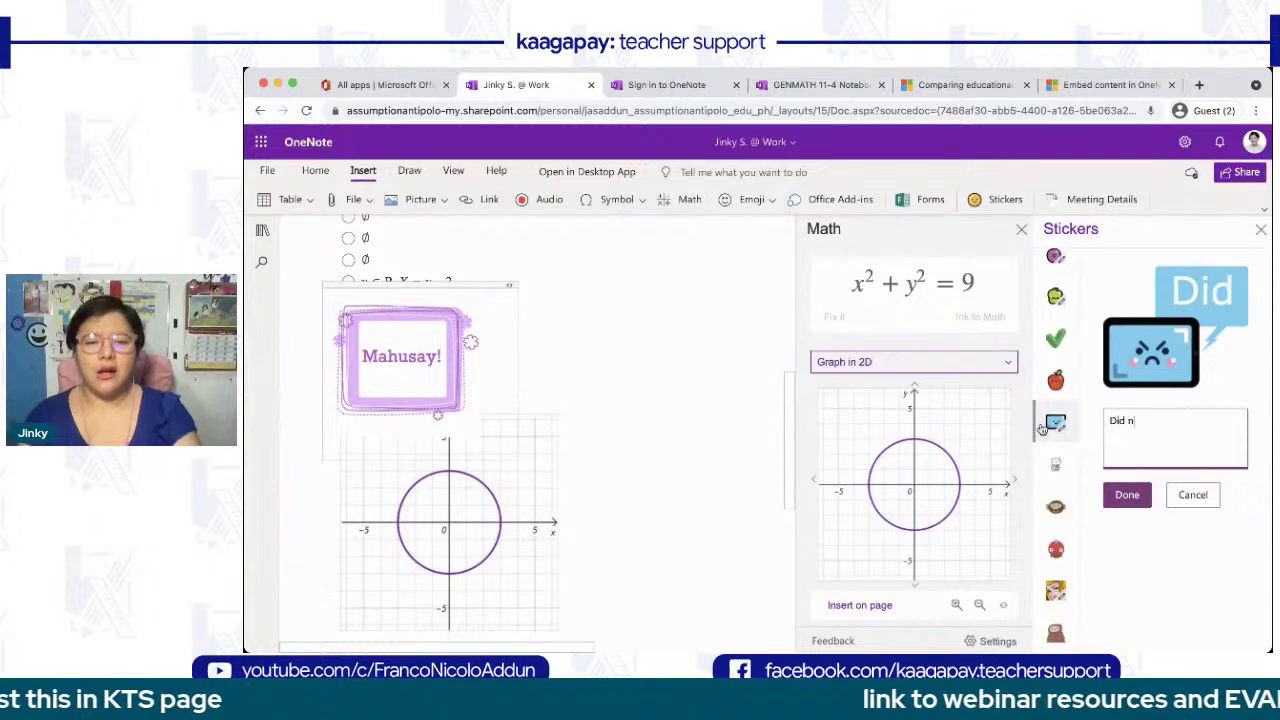
{"action": "type", "text": "ot submit"}
{"action": "left_click", "coordinate": [1128, 503]}
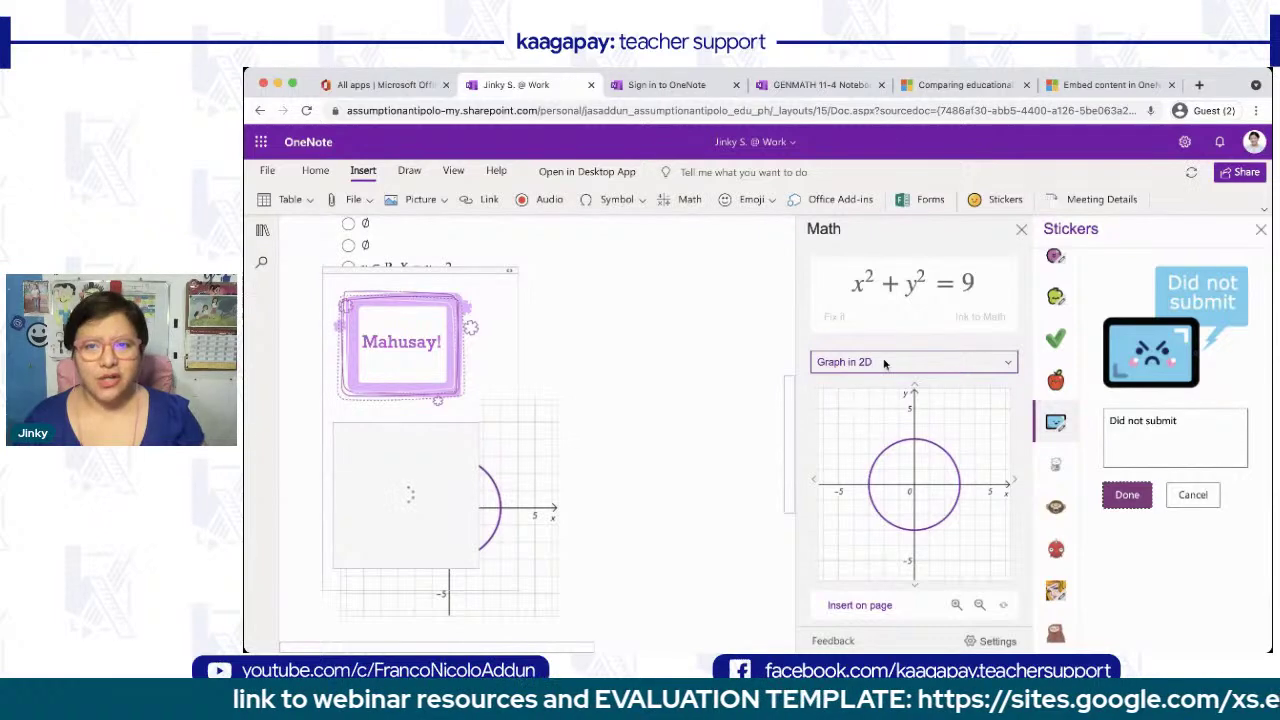
{"action": "left_click", "coordinate": [1021, 230]}
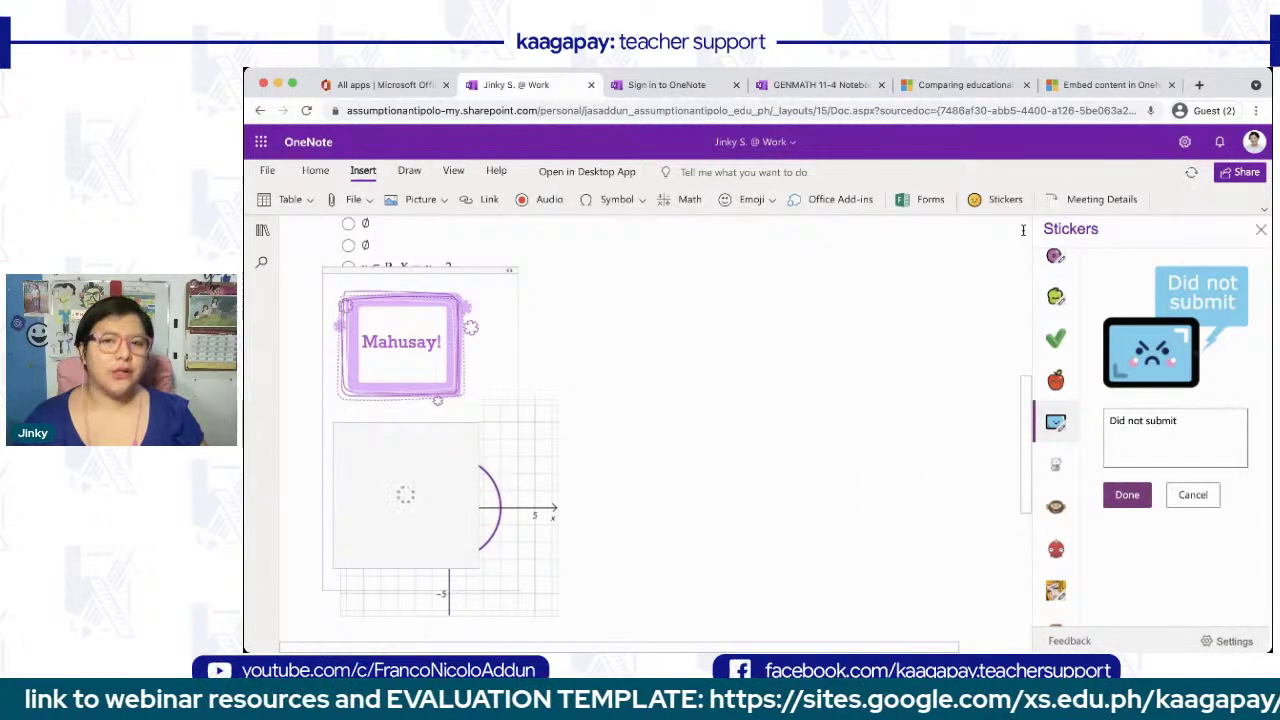
{"action": "left_click", "coordinate": [1259, 231]}
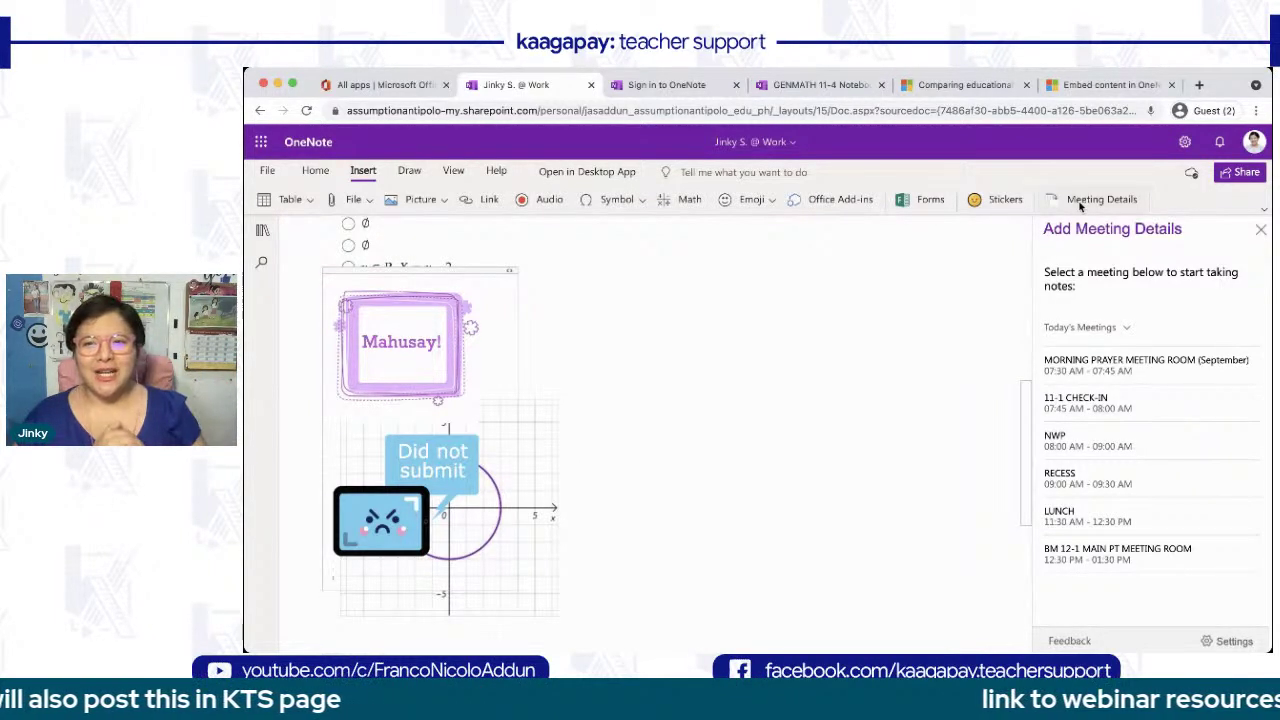
- Insert the RECESS meeting details from Friday, Oct 1 into the page
{"action": "left_click", "coordinate": [1102, 329]}
{"action": "left_click", "coordinate": [1210, 556]}
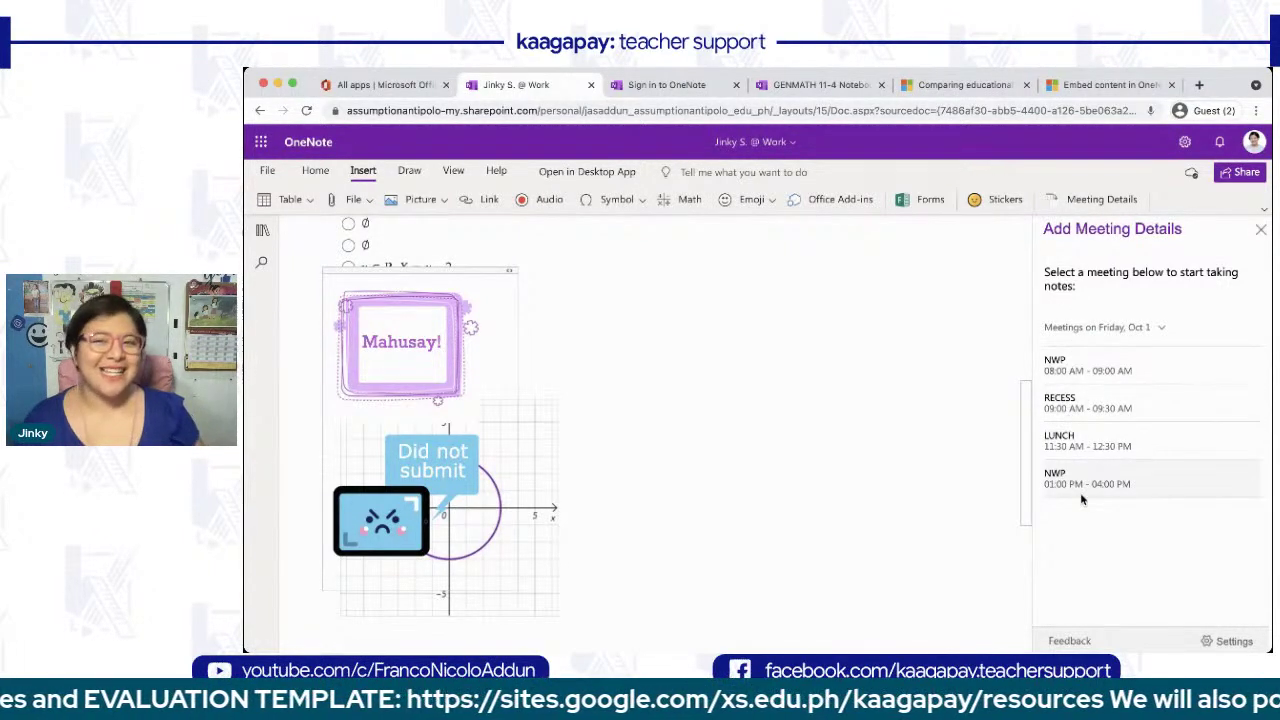
{"action": "left_click", "coordinate": [1097, 405]}
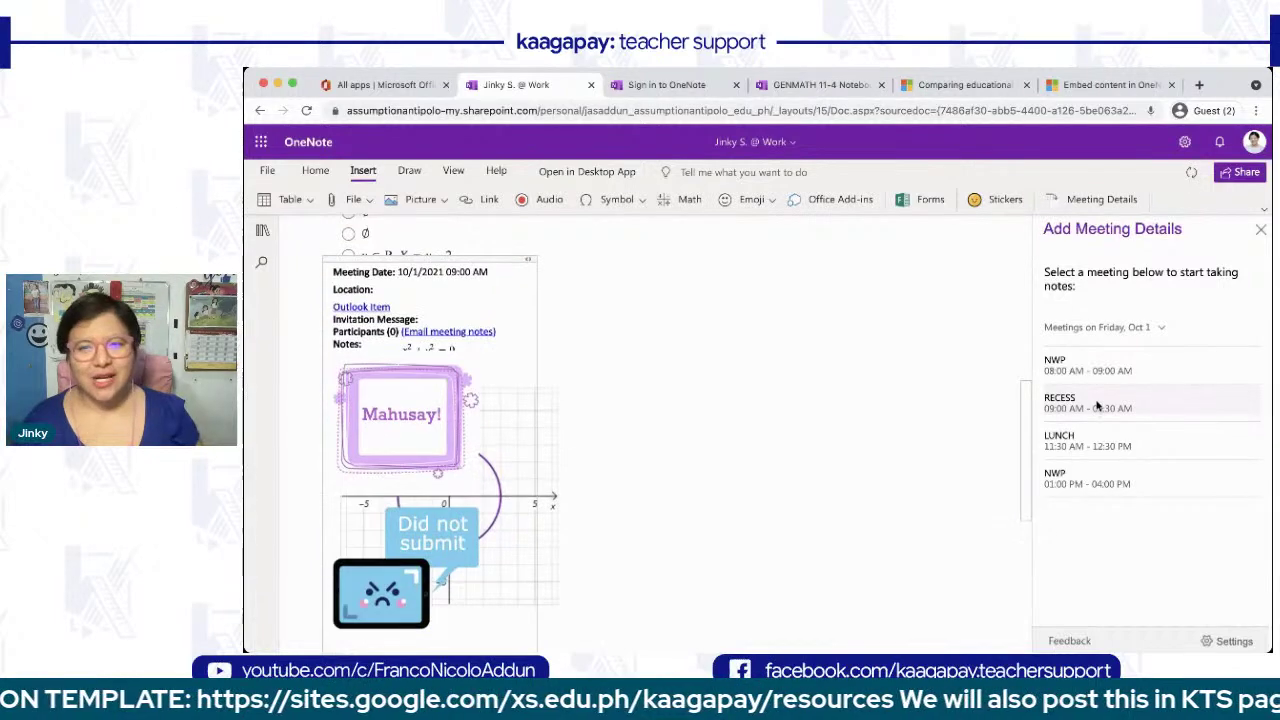
- Drag the RECESS meeting-details note beside and back over the graph, then delete it
{"action": "scroll", "coordinate": [920, 431], "scroll_direction": "up", "scroll_amount": 3}
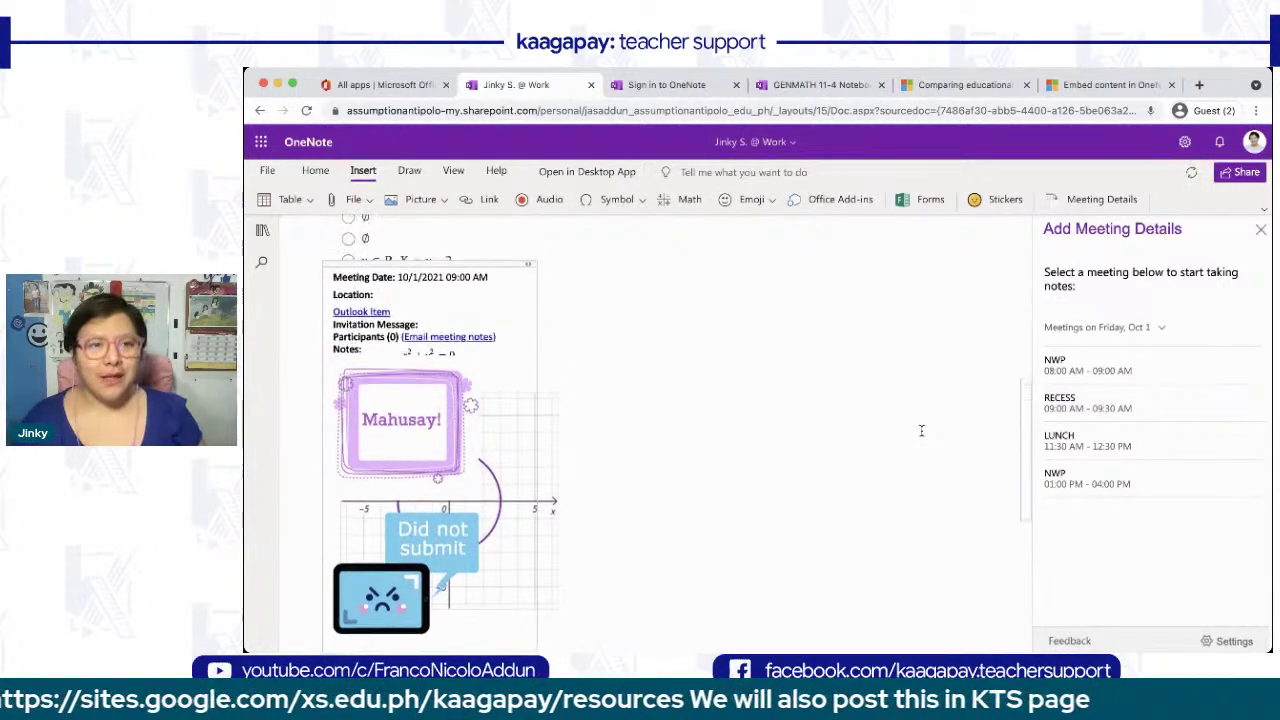
{"action": "left_click", "coordinate": [410, 301]}
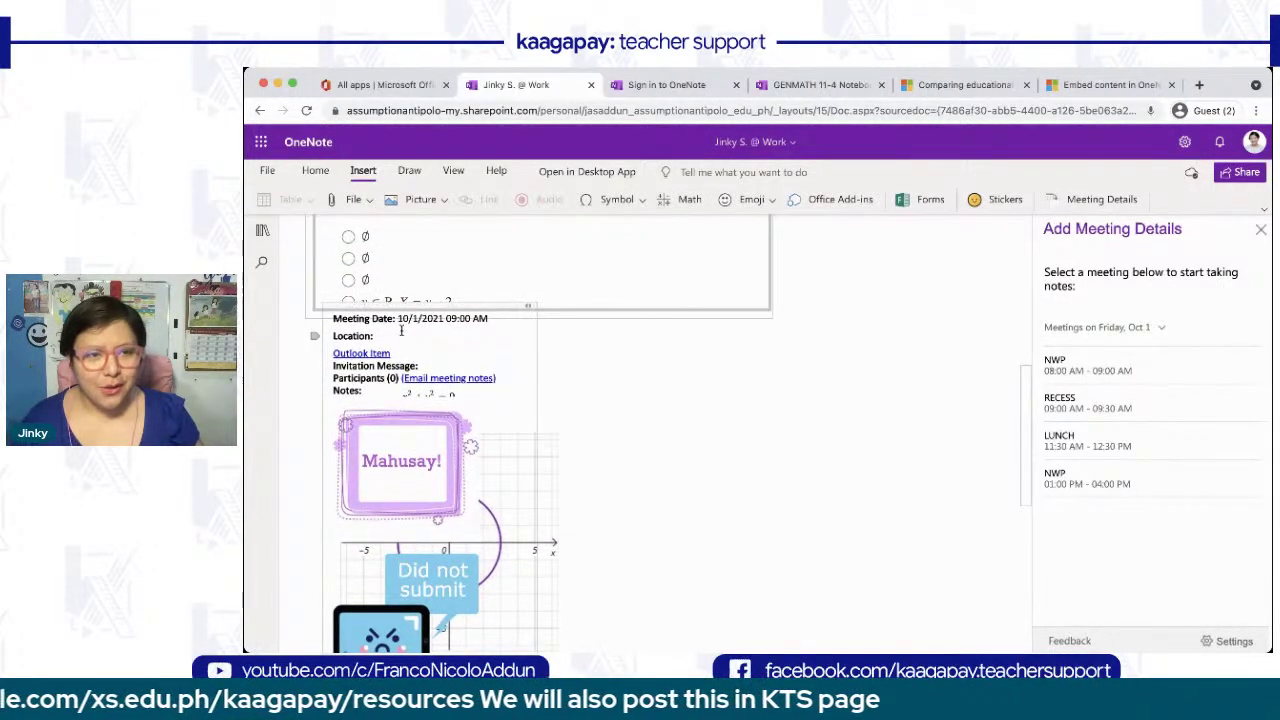
{"action": "left_click_drag", "start_coordinate": [452, 302], "coordinate": [772, 283]}
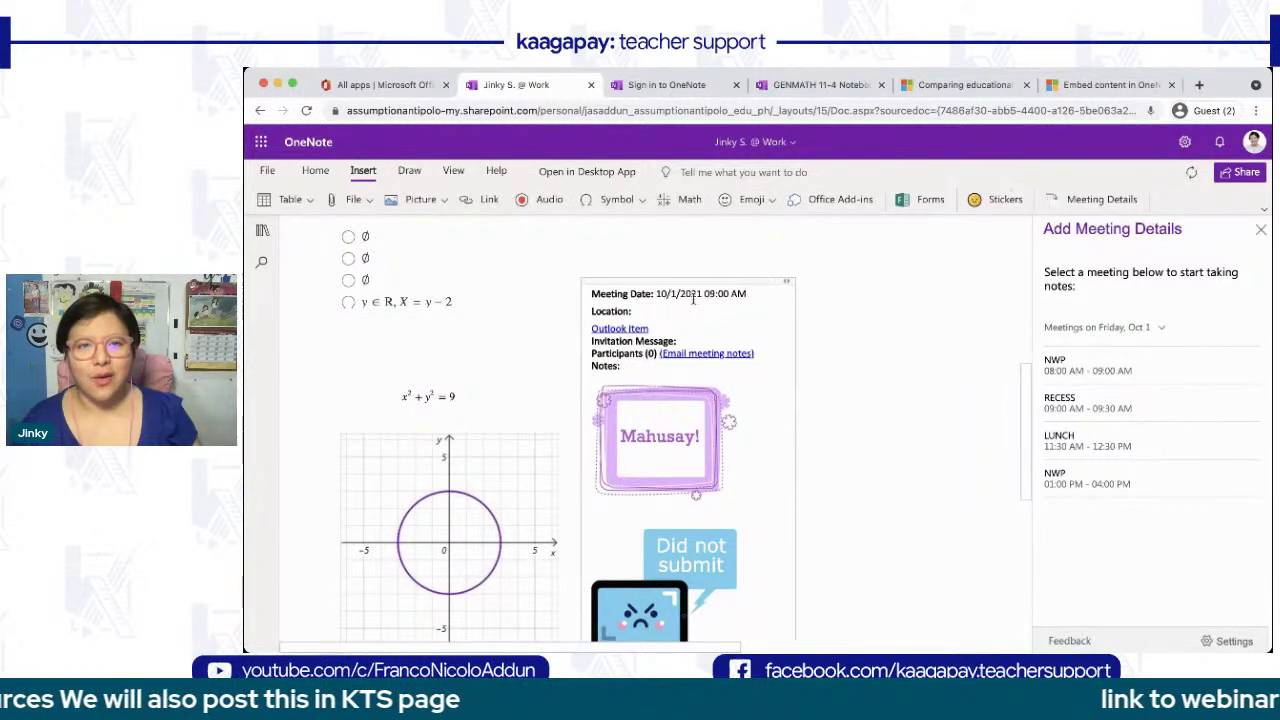
{"action": "left_click_drag", "start_coordinate": [688, 282], "coordinate": [407, 300]}
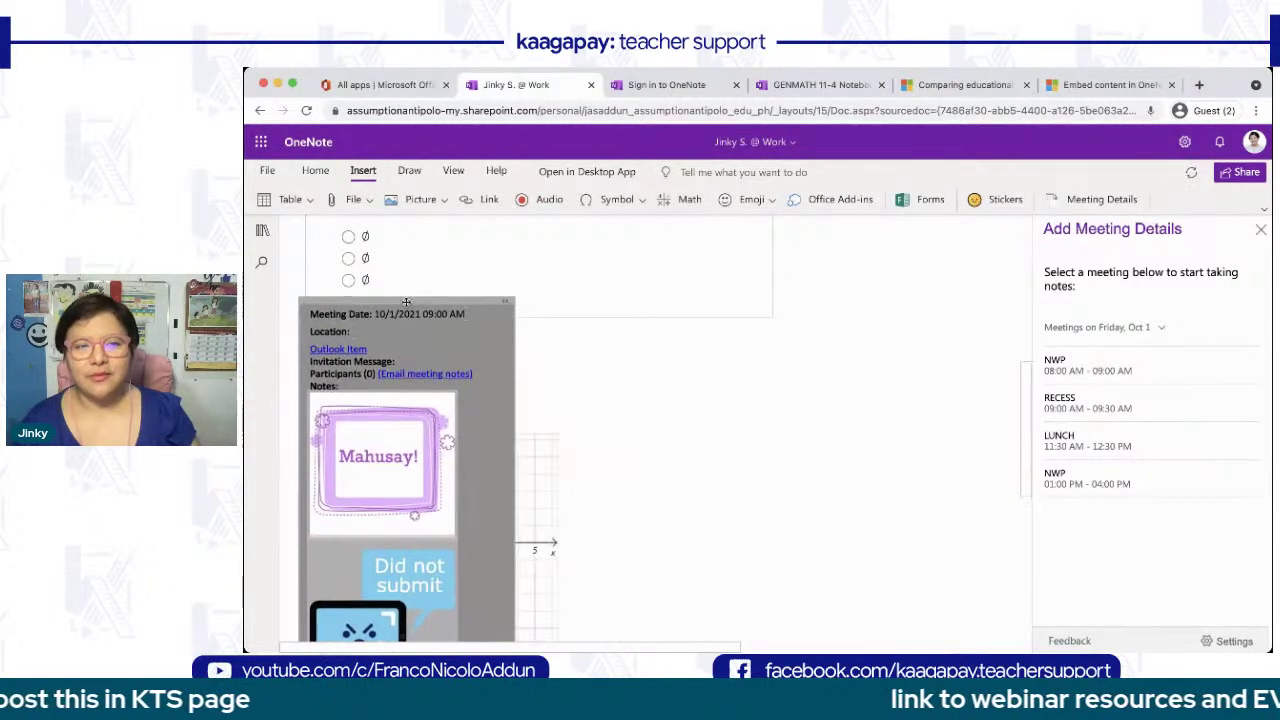
{"action": "key", "text": "Delete"}
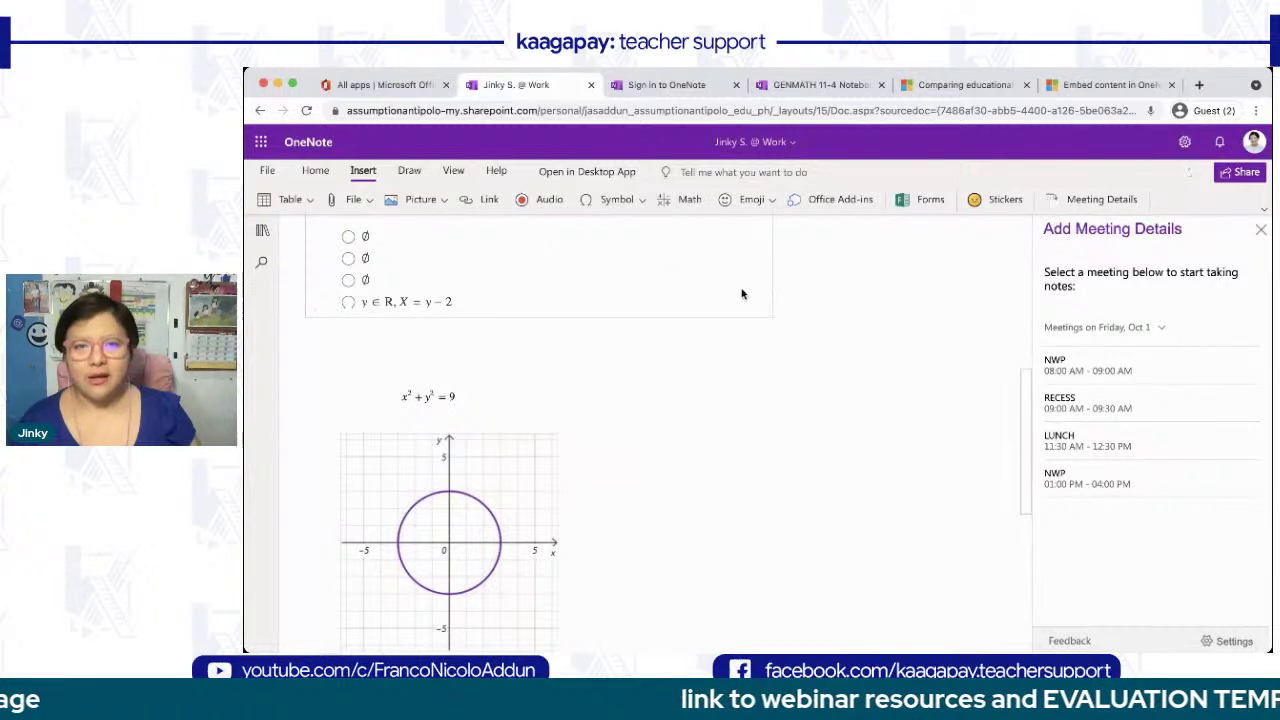
- Insert the 11:30 AM LUNCH meeting details beside the graph with the note 'What do we eat for lucch?'
{"action": "left_click", "coordinate": [1060, 438]}
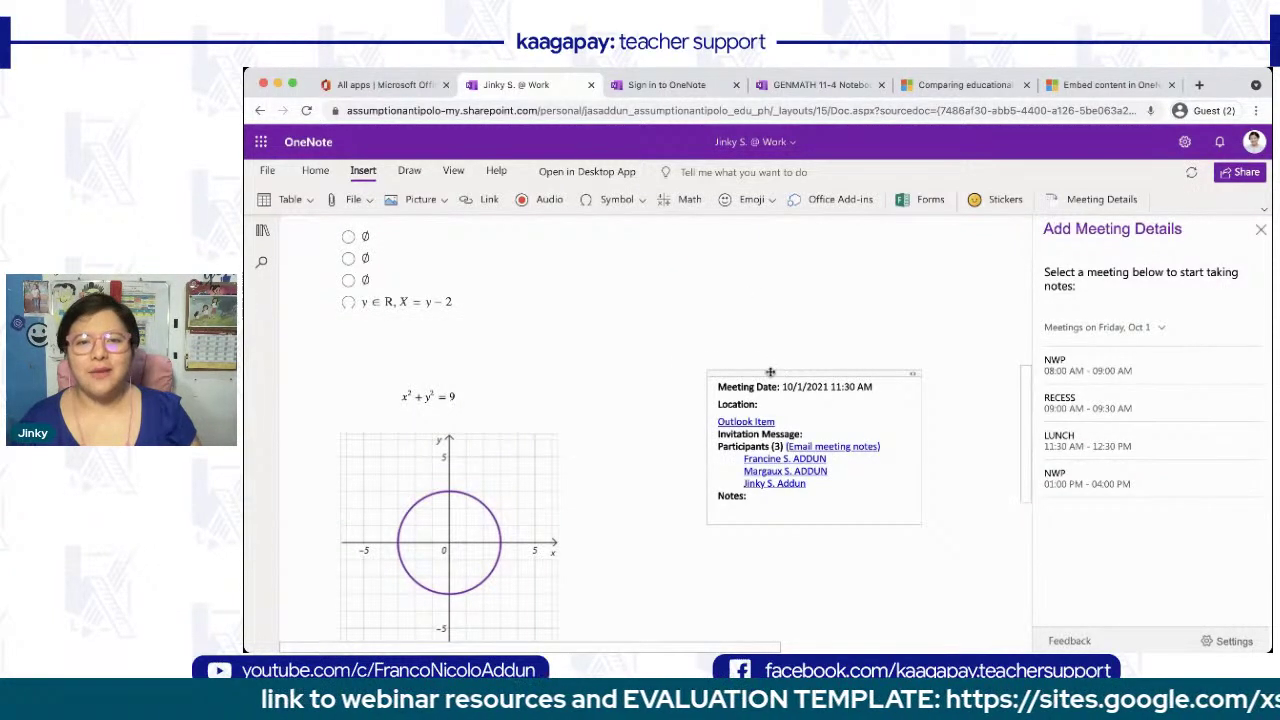
{"action": "left_click_drag", "start_coordinate": [783, 374], "coordinate": [749, 366]}
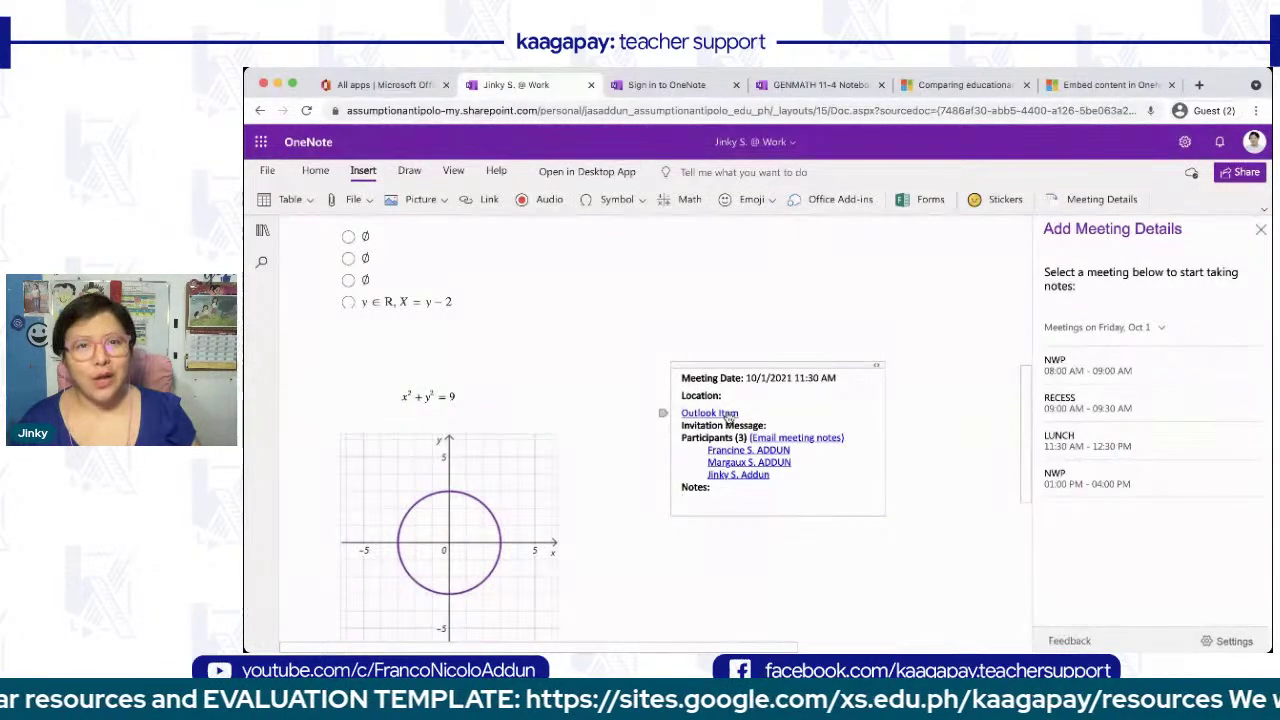
{"action": "left_click", "coordinate": [880, 367]}
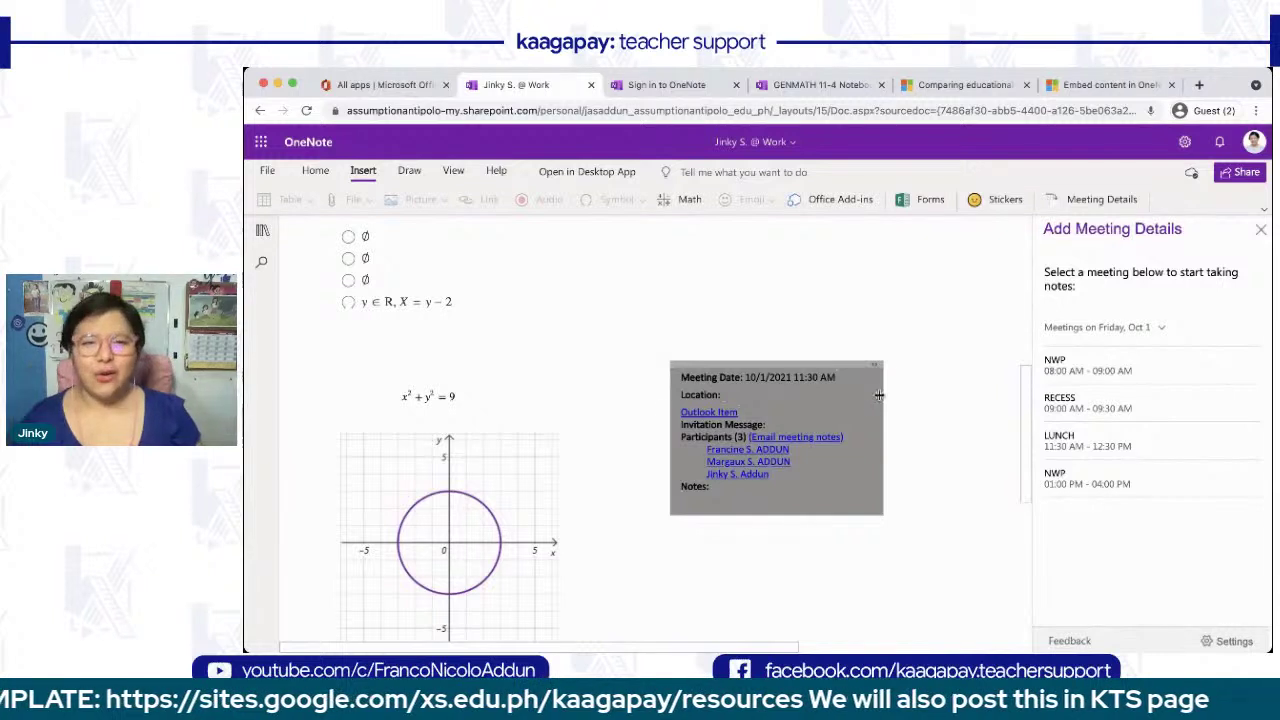
{"action": "left_click", "coordinate": [860, 437]}
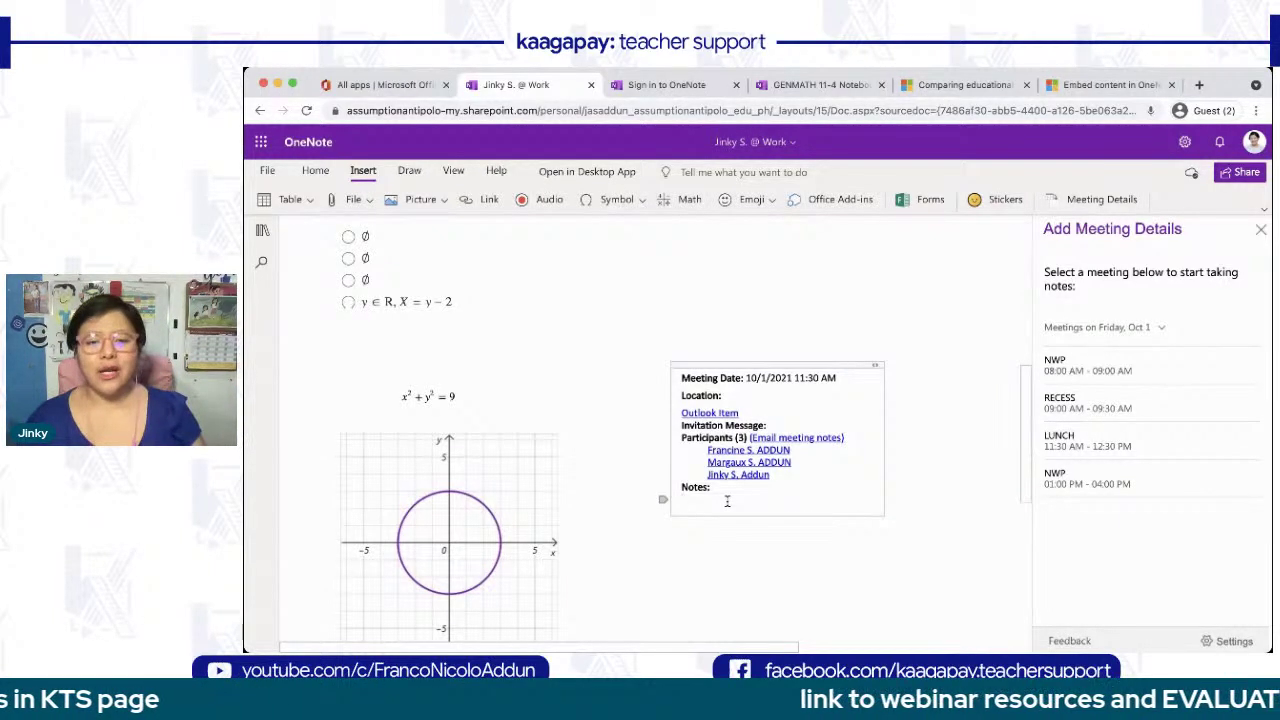
{"action": "type", "text": "What"}
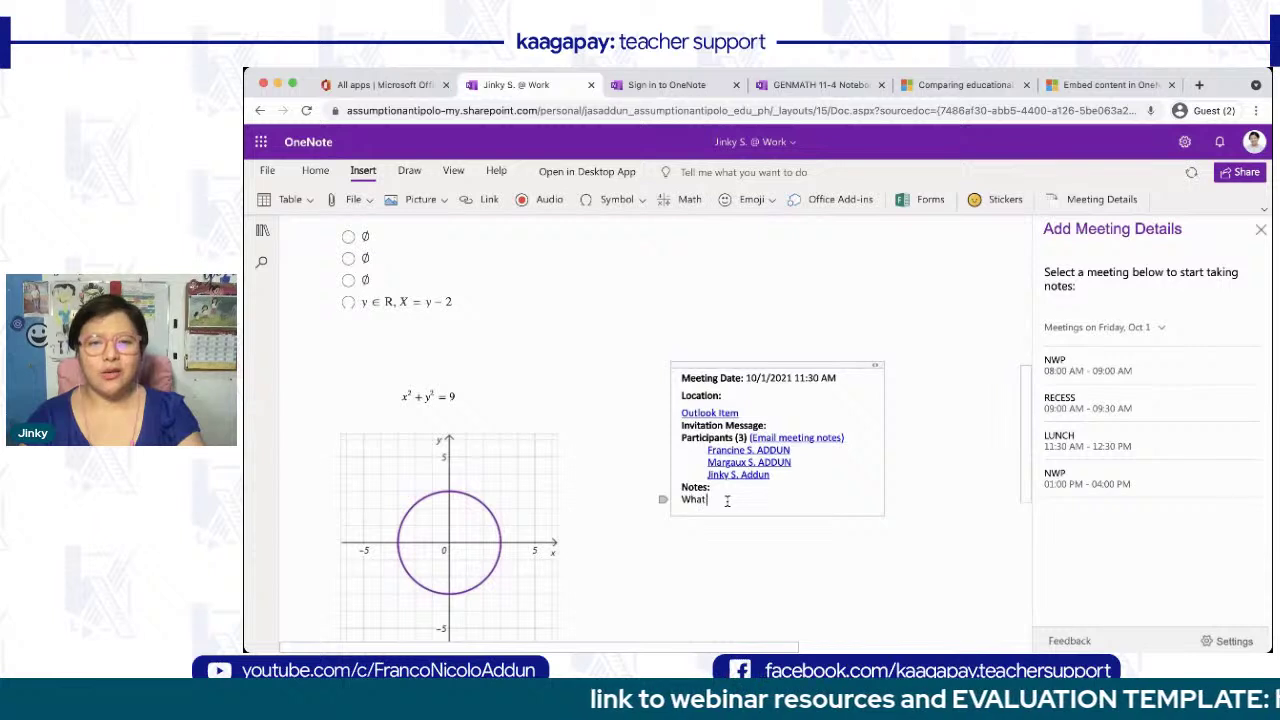
{"action": "type", "text": " do we eat fo"}
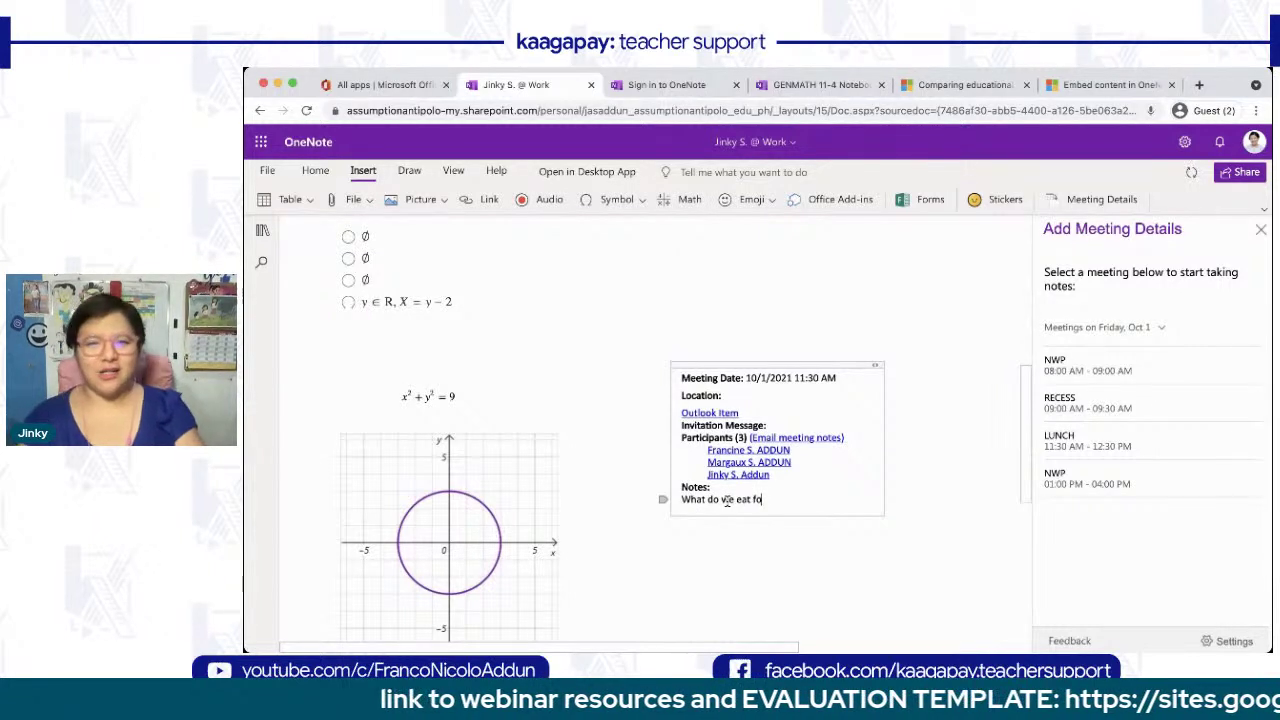
{"action": "type", "text": "r lucch?"}
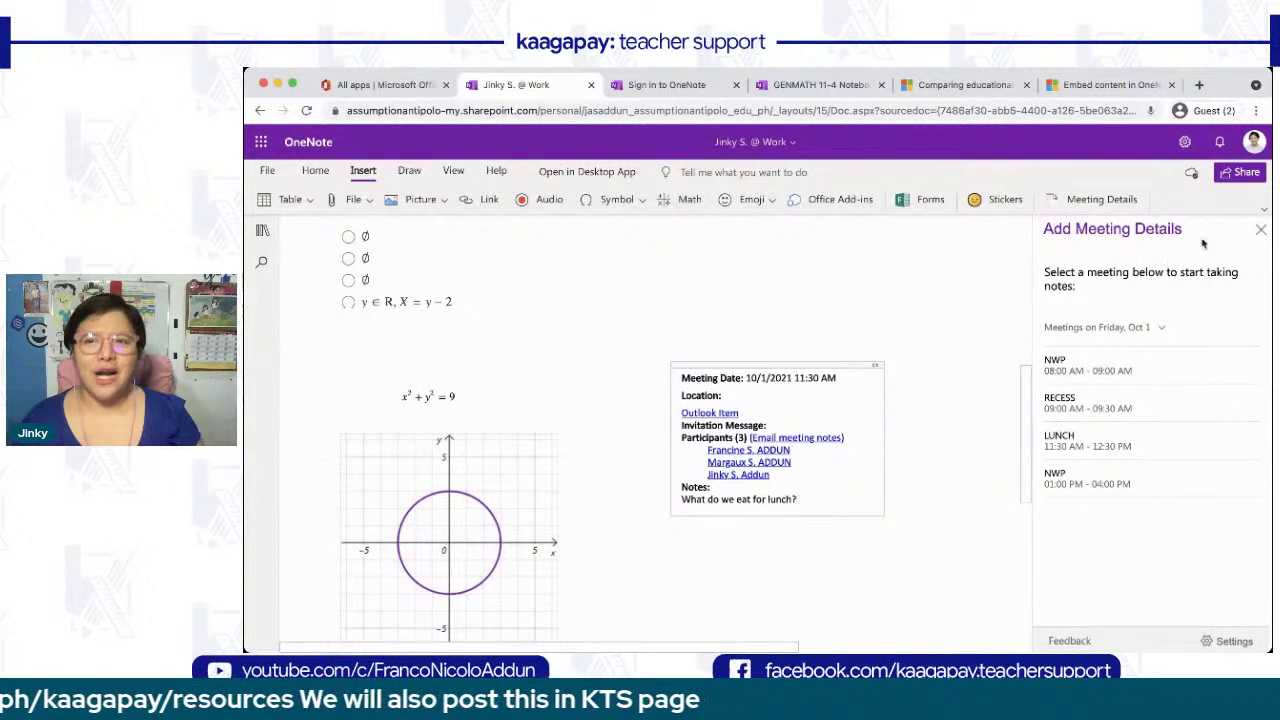
{"action": "left_click", "coordinate": [1260, 232]}
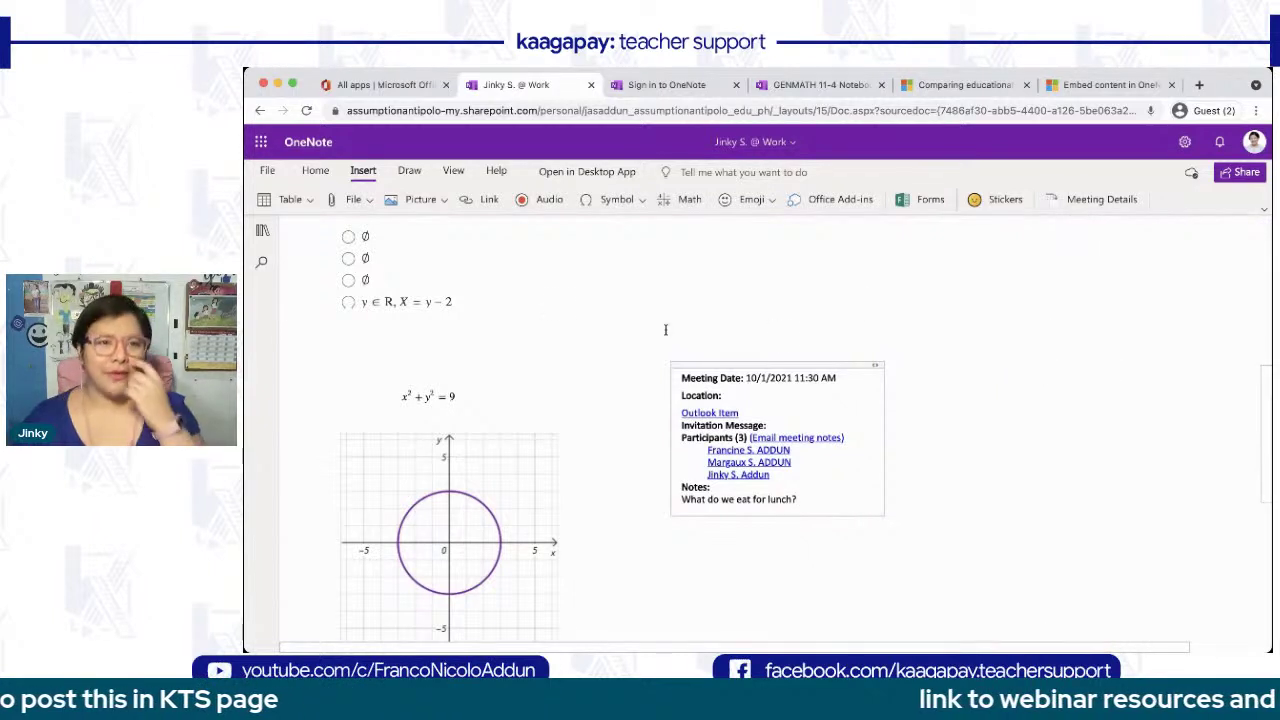
- Add a blank Untitled Page below RECESS in KAAGAPAY and pick the Draw tab's box-select tool
{"action": "left_click", "coordinate": [410, 172]}
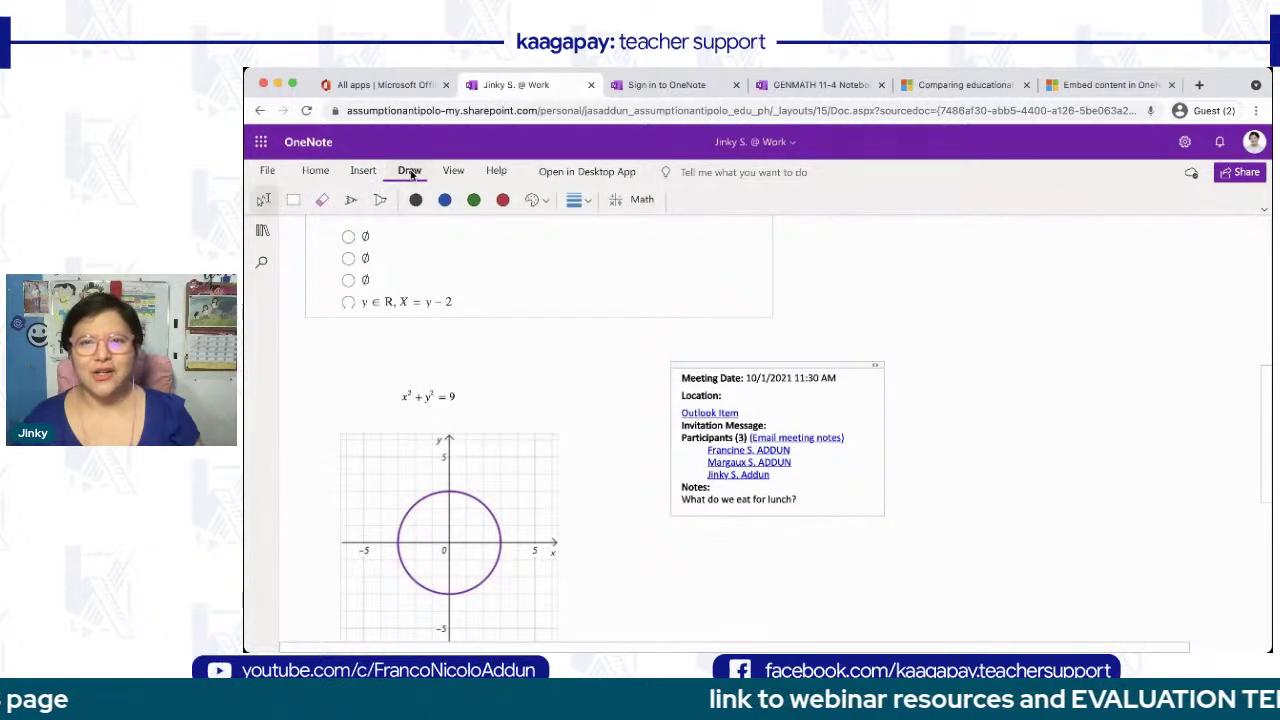
{"action": "scroll", "coordinate": [553, 415], "scroll_direction": "up", "scroll_amount": 10}
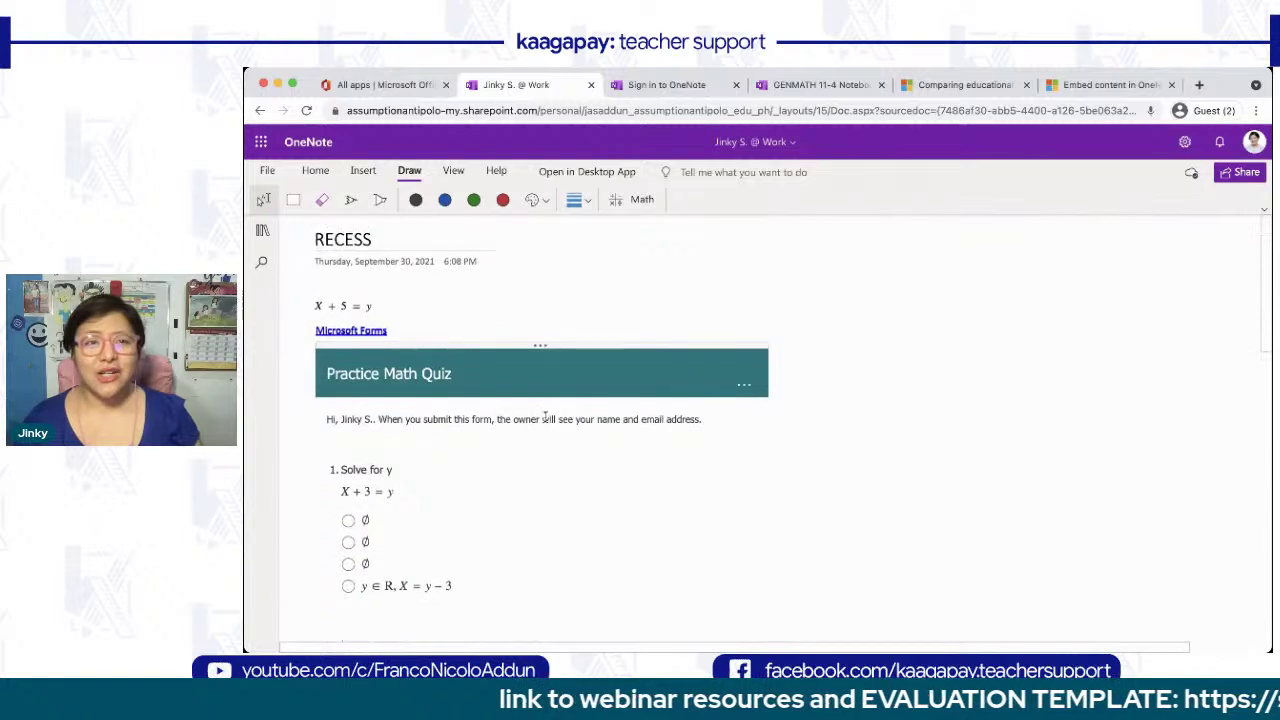
{"action": "scroll", "coordinate": [356, 243], "scroll_direction": "up", "scroll_amount": 3}
{"action": "scroll", "coordinate": [356, 243], "scroll_direction": "left", "scroll_amount": 1}
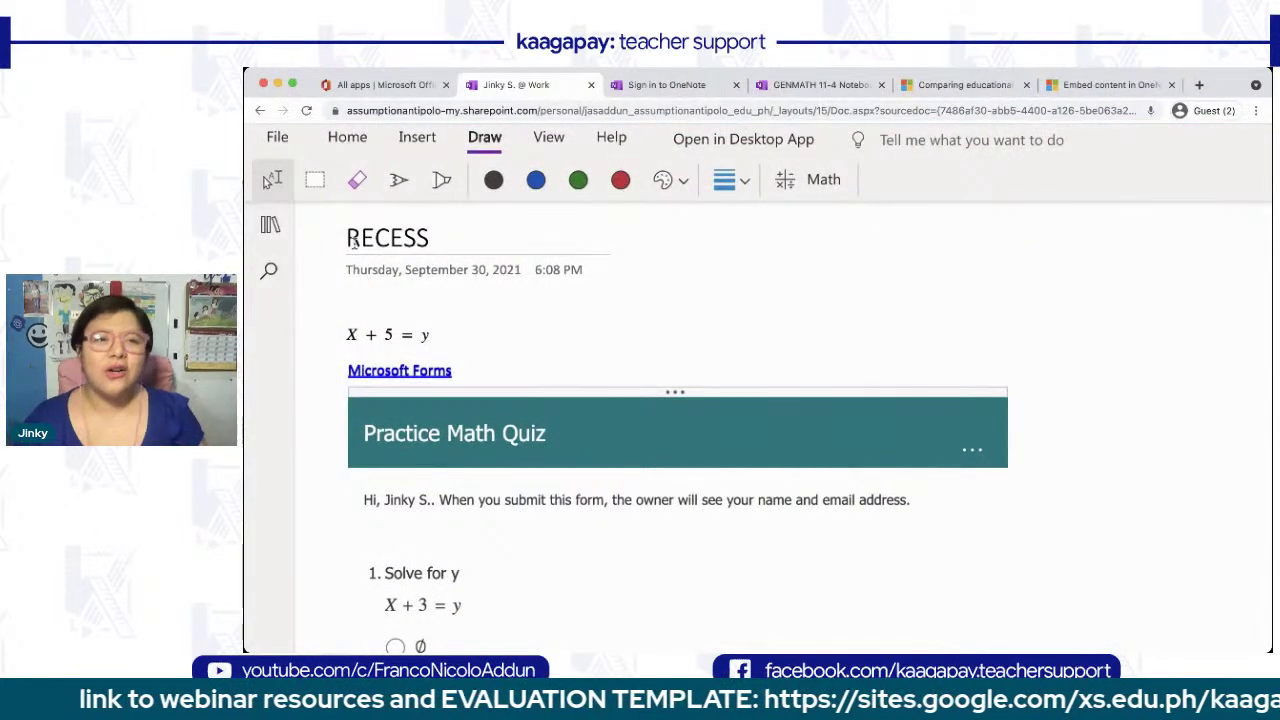
{"action": "scroll", "coordinate": [352, 243], "scroll_direction": "up", "scroll_amount": 2}
{"action": "left_click", "coordinate": [270, 272]}
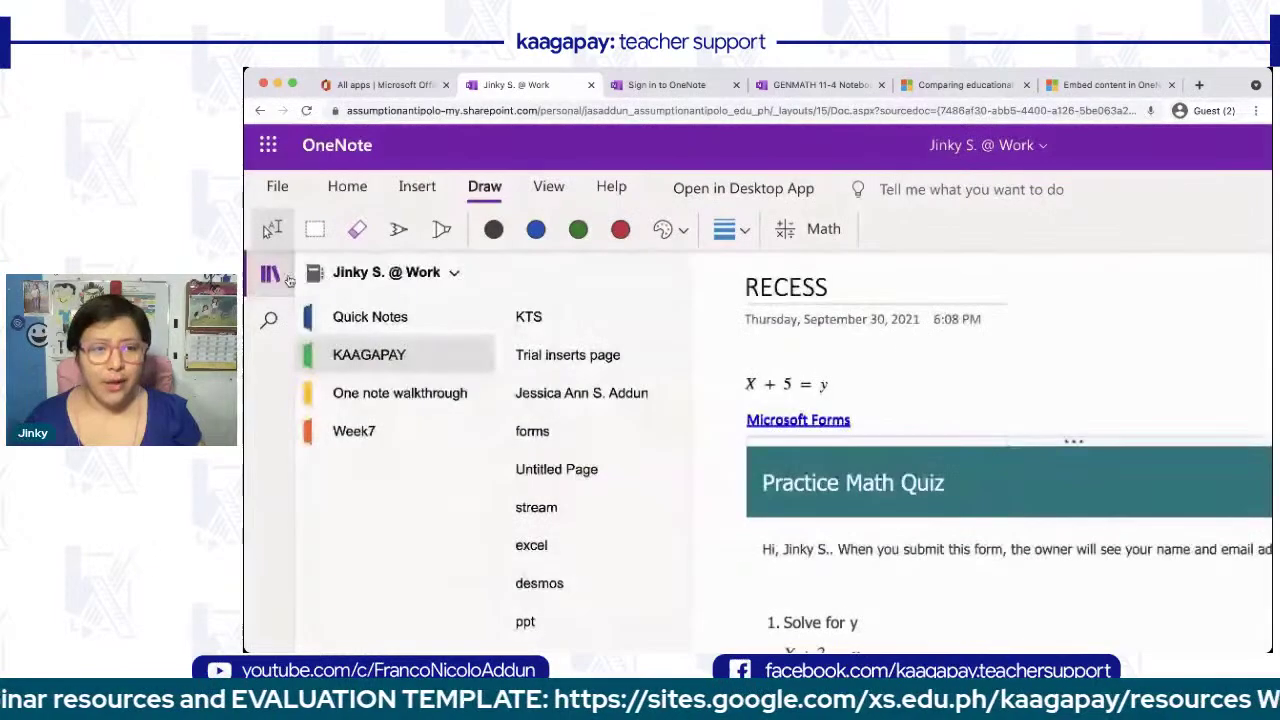
{"action": "scroll", "coordinate": [566, 491], "scroll_direction": "down", "scroll_amount": 5}
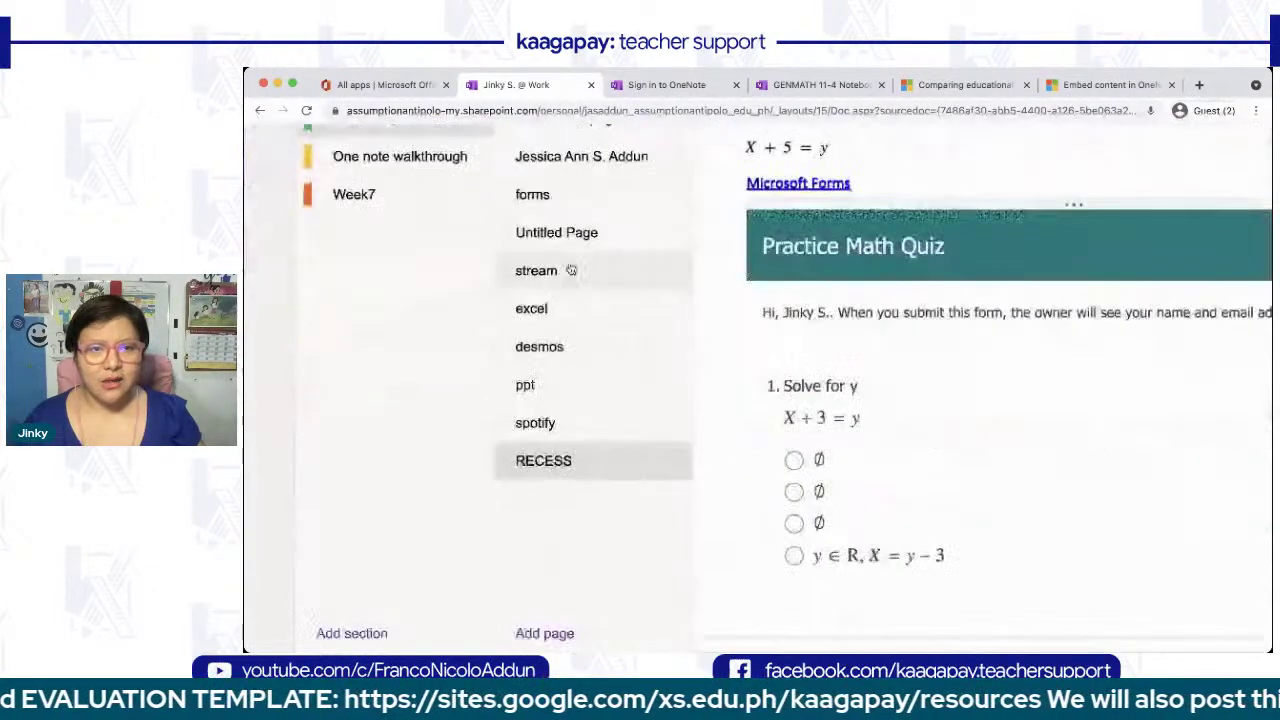
{"action": "left_click", "coordinate": [545, 633]}
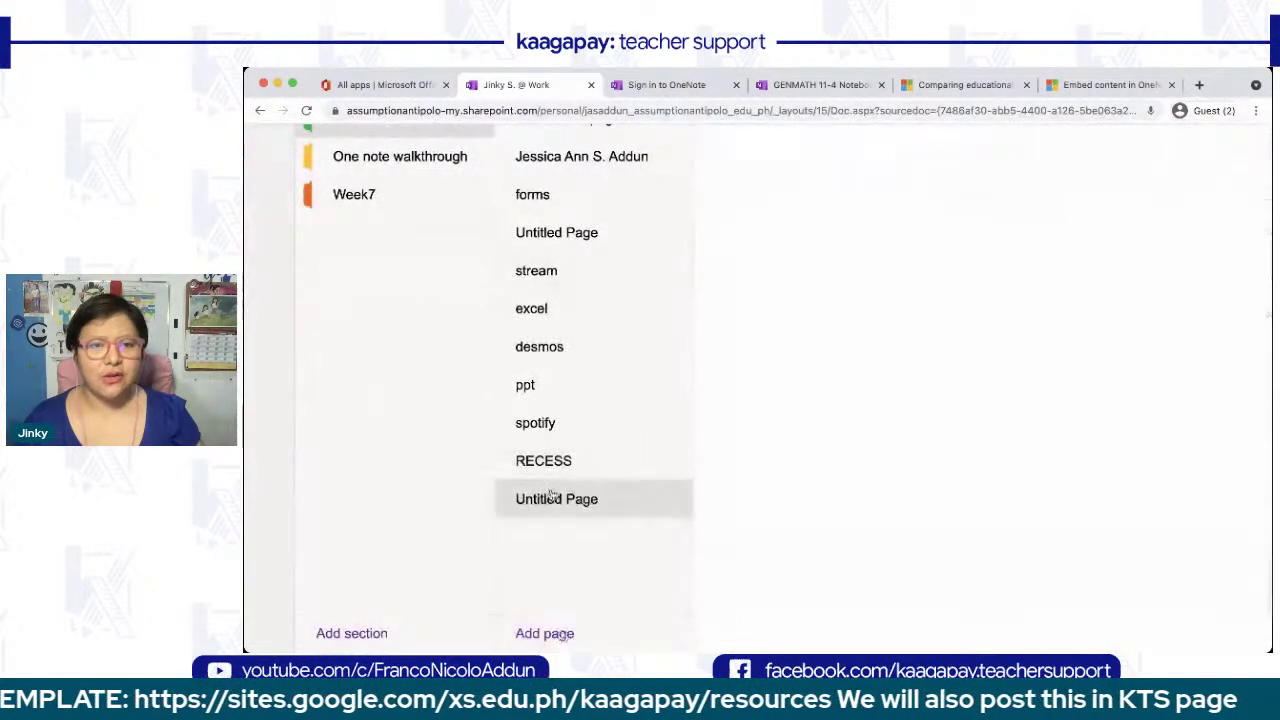
{"action": "scroll", "coordinate": [400, 378], "scroll_direction": "up", "scroll_amount": 5}
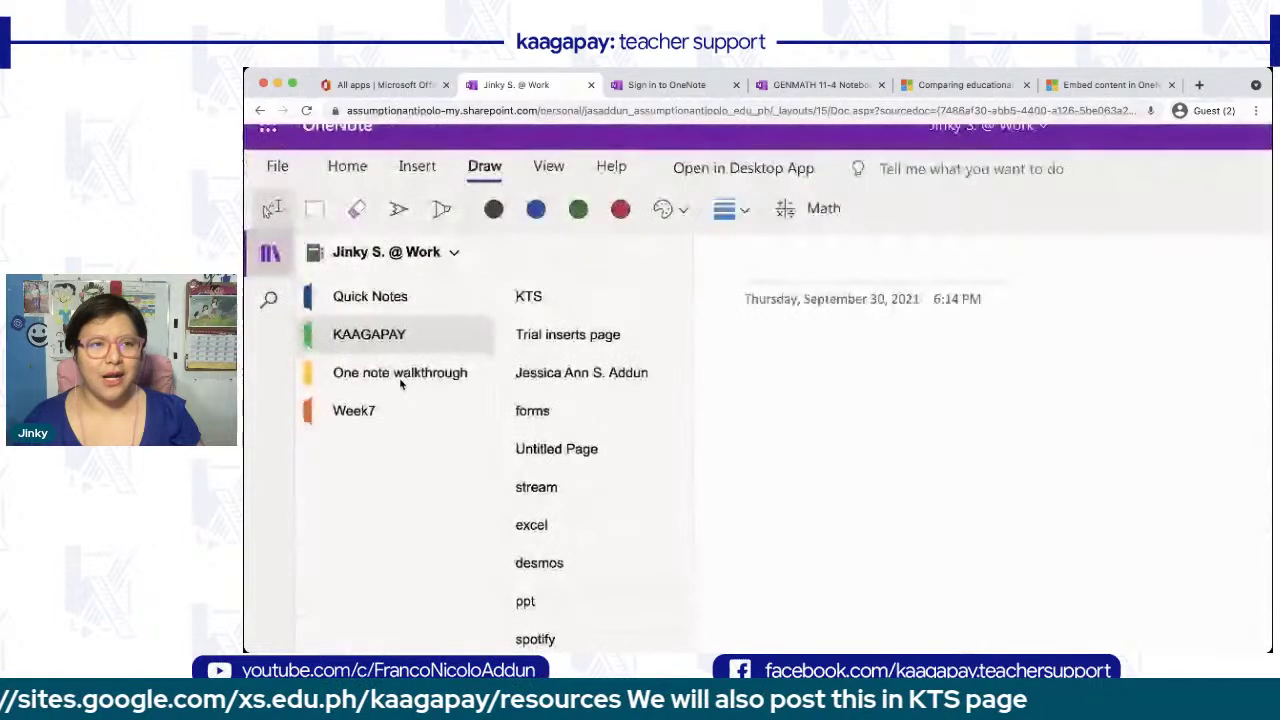
{"action": "left_click", "coordinate": [271, 280]}
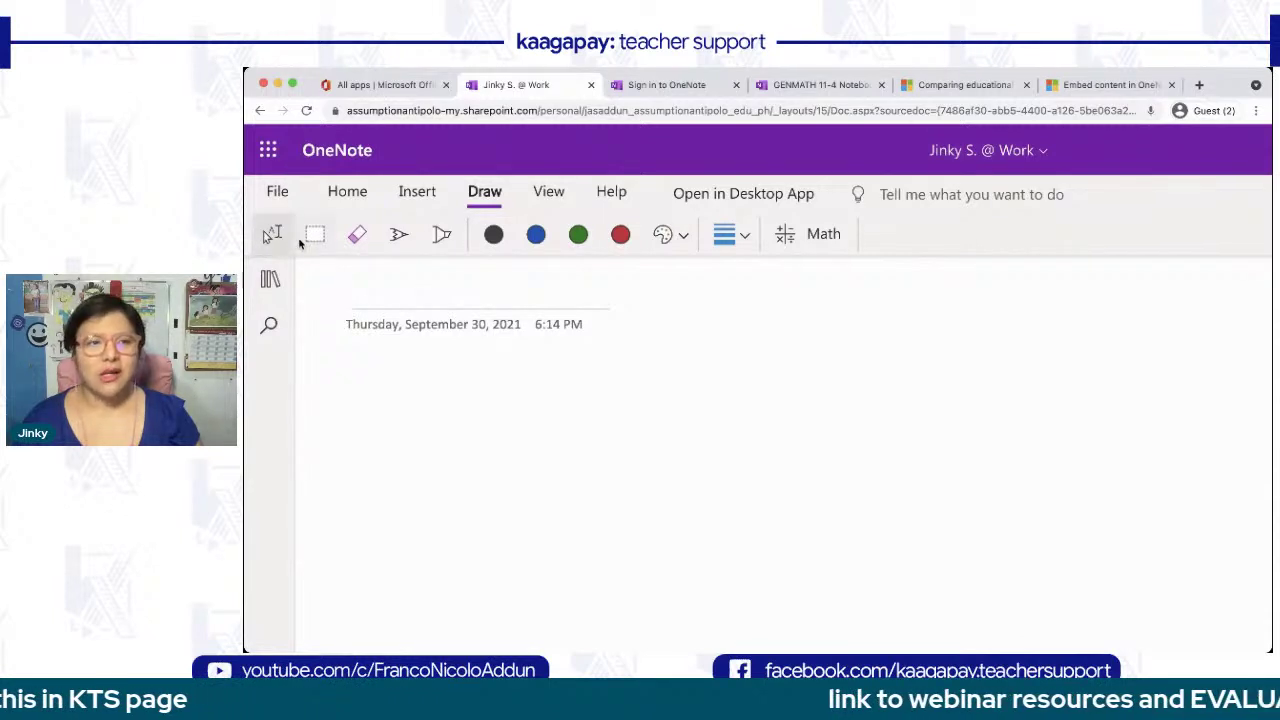
{"action": "left_click", "coordinate": [314, 234]}
- Try box selection, the eraser and the pen, then choose the highlighter
{"action": "left_click_drag", "start_coordinate": [370, 392], "coordinate": [746, 563]}
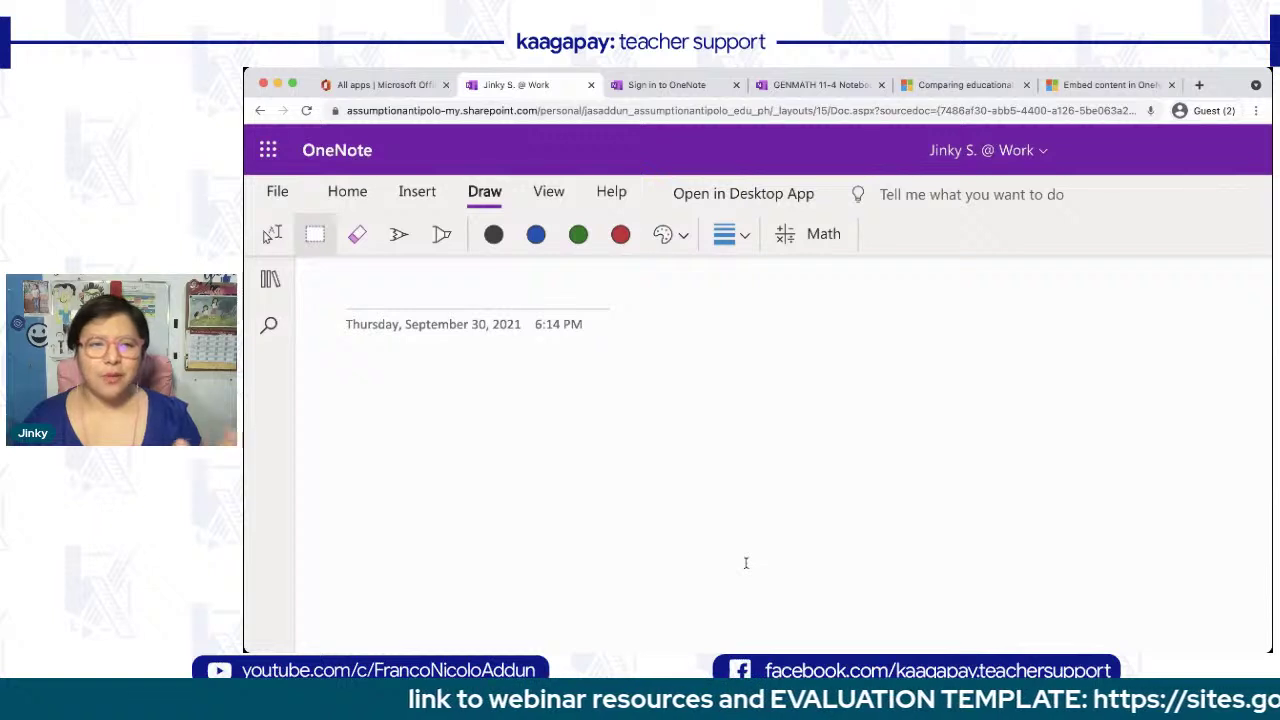
{"action": "left_click", "coordinate": [357, 237]}
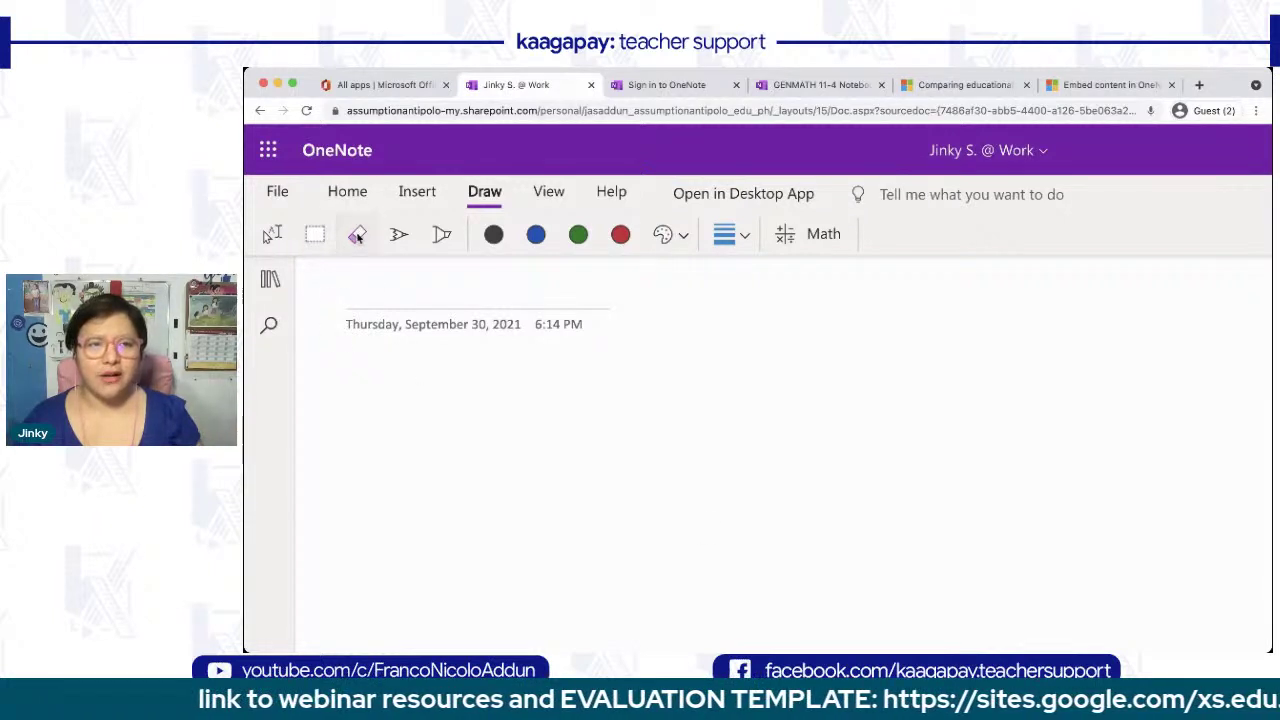
{"action": "left_click", "coordinate": [398, 237]}
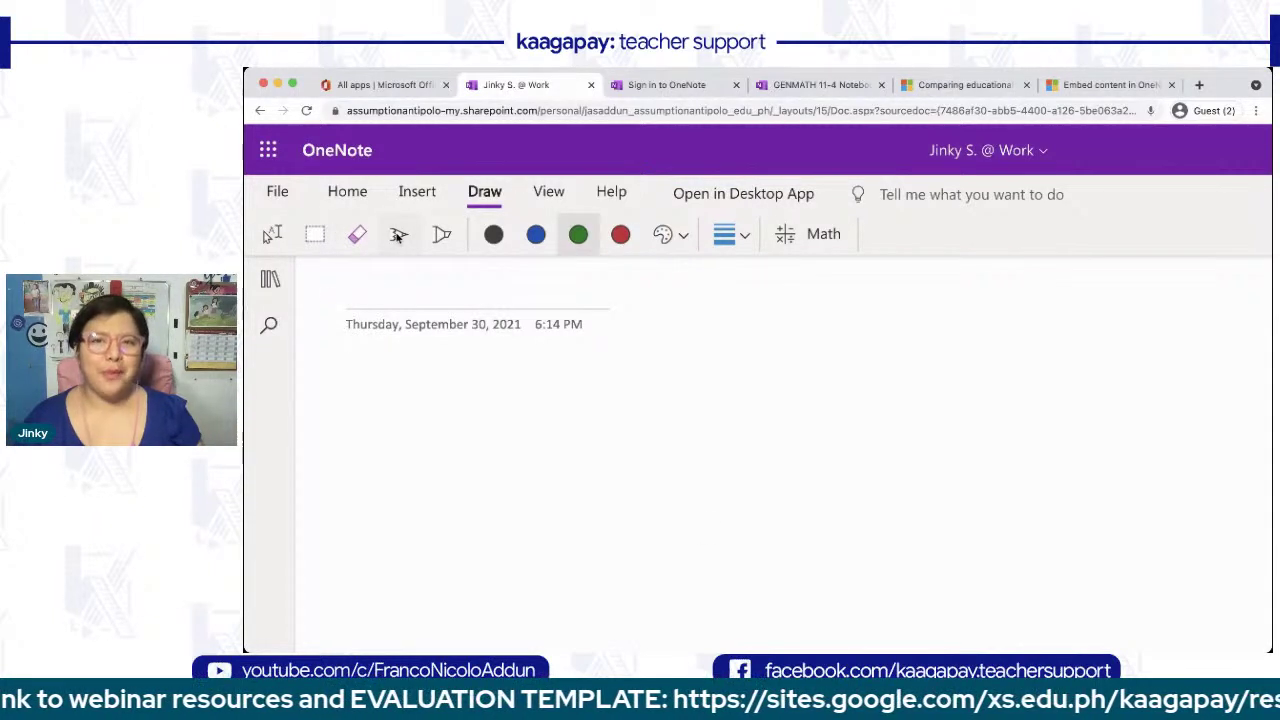
{"action": "left_click", "coordinate": [438, 238]}
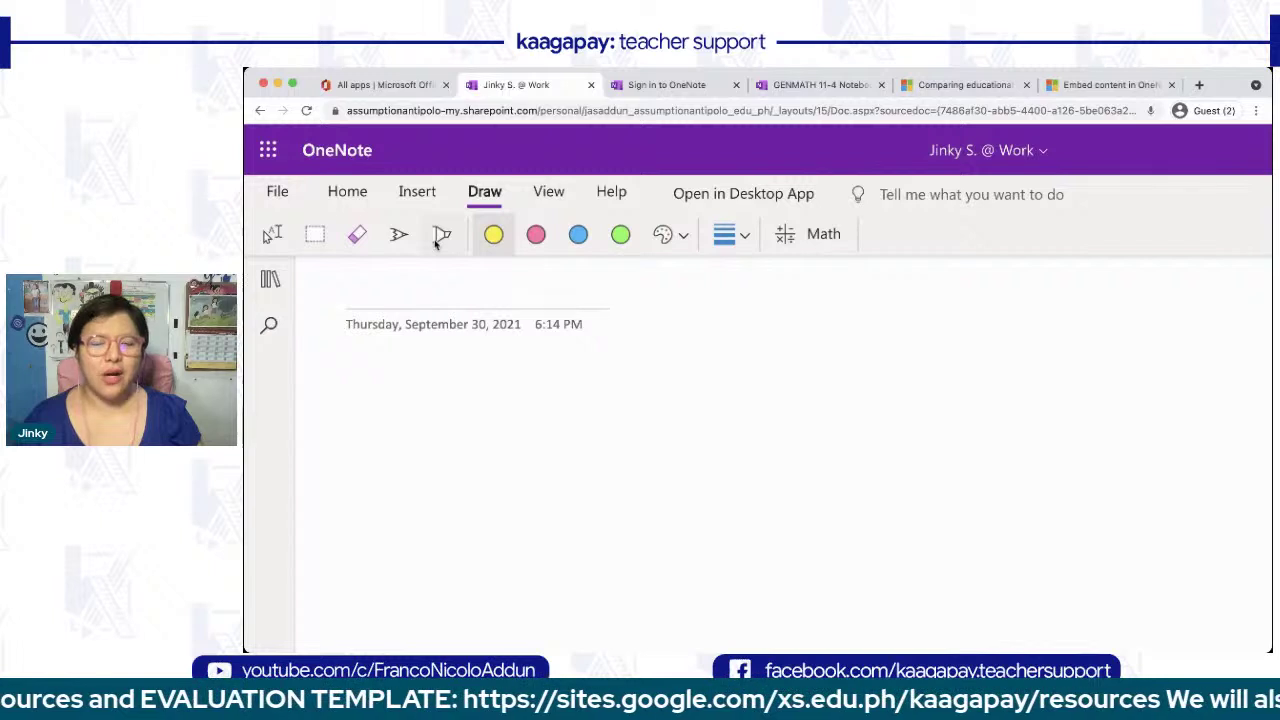
{"action": "left_click", "coordinate": [437, 240]}
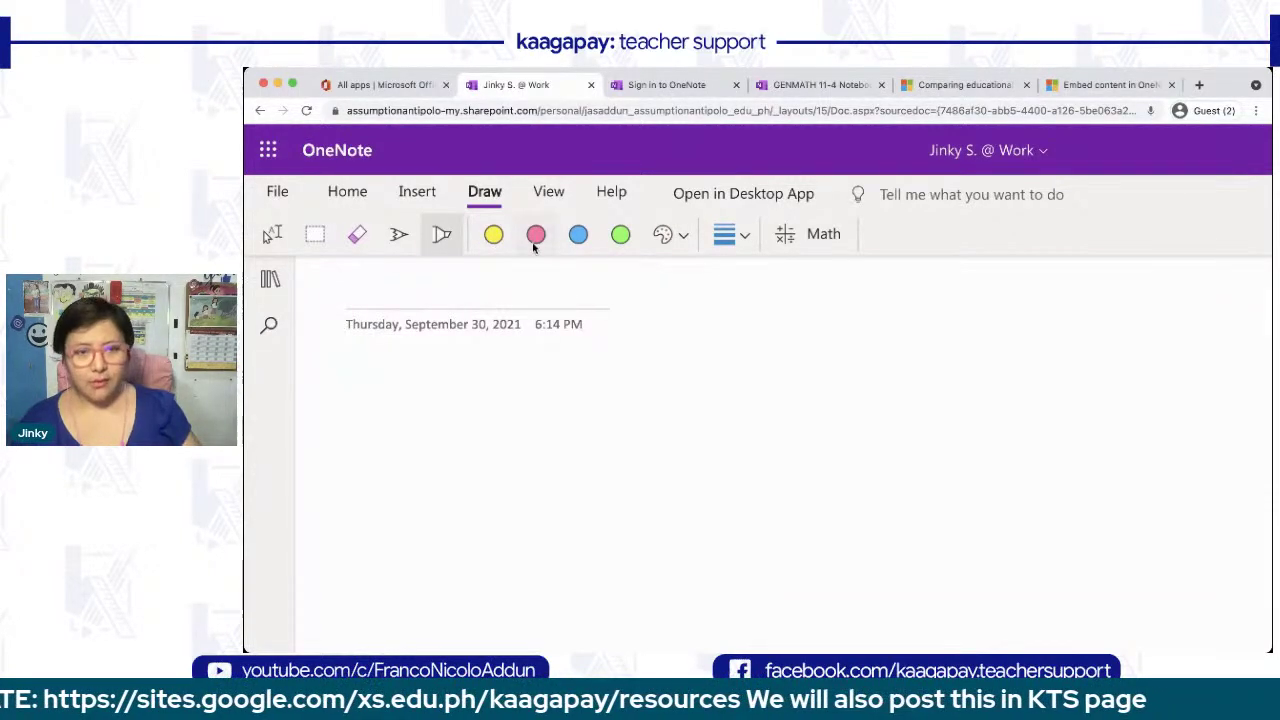
- Draw two horizontal pink highlighter strokes across the page, then return to the pen
{"action": "left_click", "coordinate": [534, 245]}
{"action": "left_click_drag", "start_coordinate": [750, 424], "coordinate": [525, 422]}
{"action": "left_click_drag", "start_coordinate": [772, 511], "coordinate": [545, 507]}
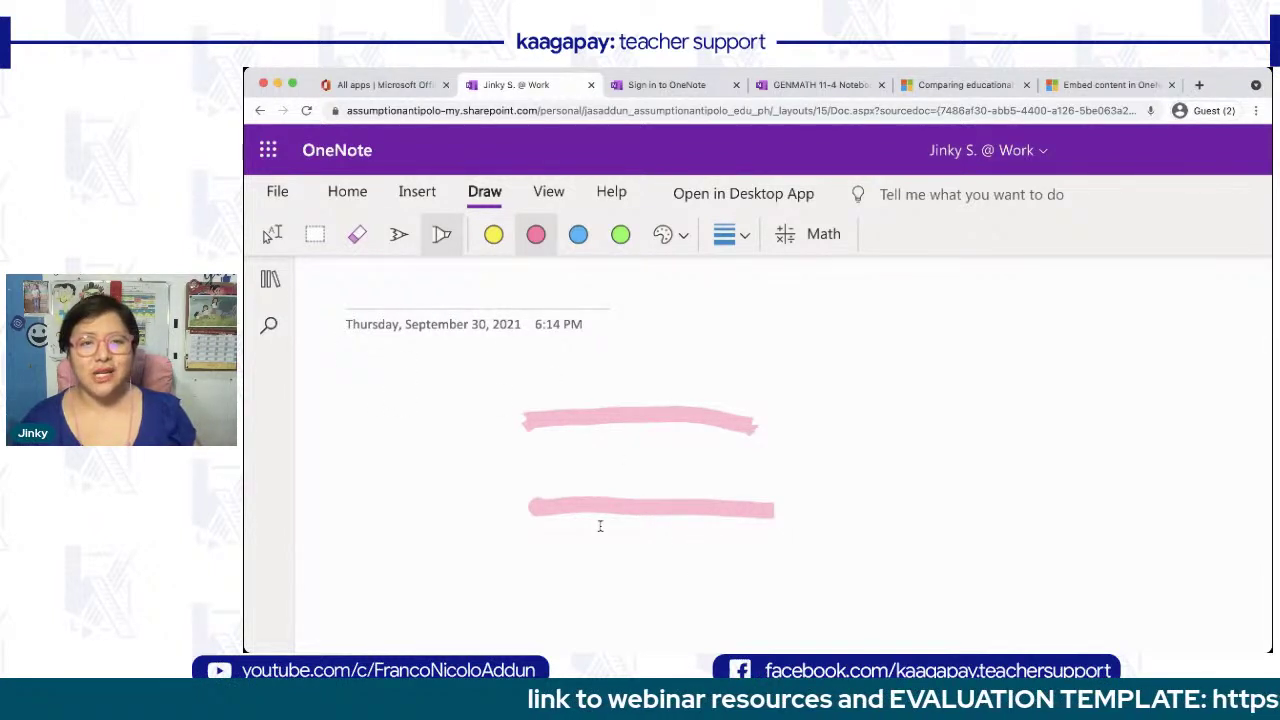
{"action": "scroll", "coordinate": [600, 526], "scroll_direction": "down", "scroll_amount": 1}
{"action": "left_click", "coordinate": [673, 234]}
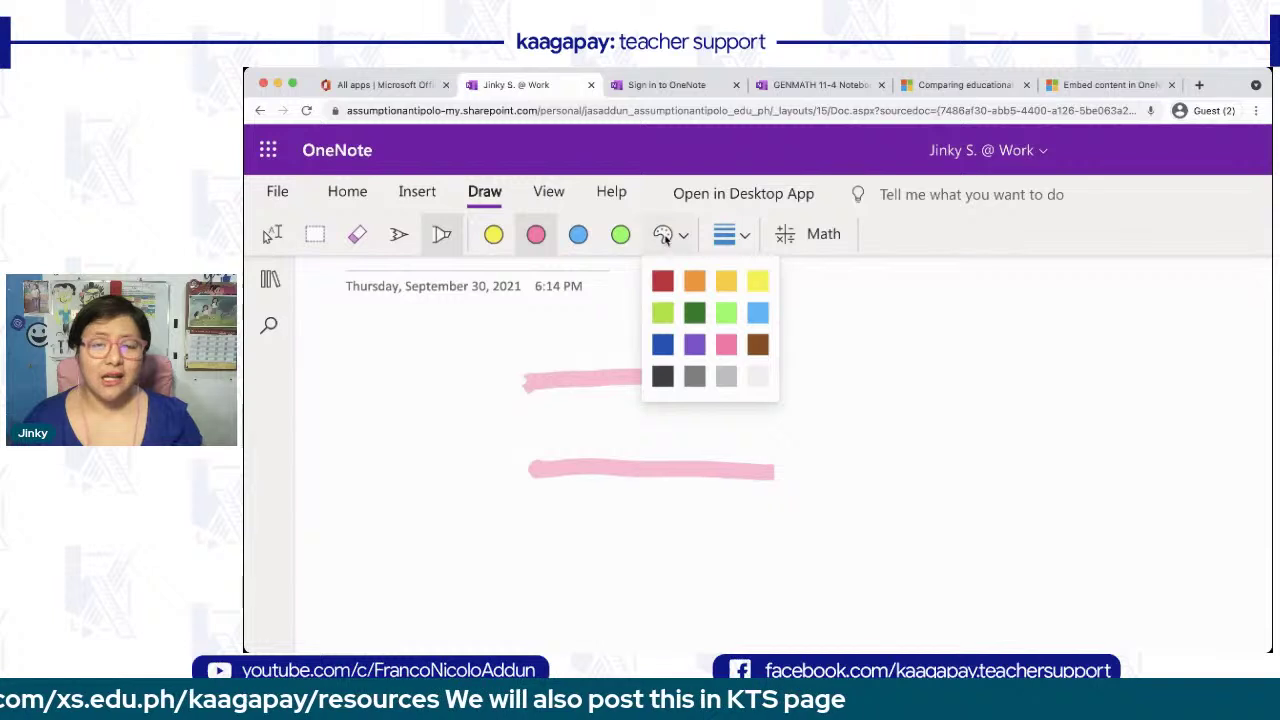
{"action": "left_click", "coordinate": [560, 350]}
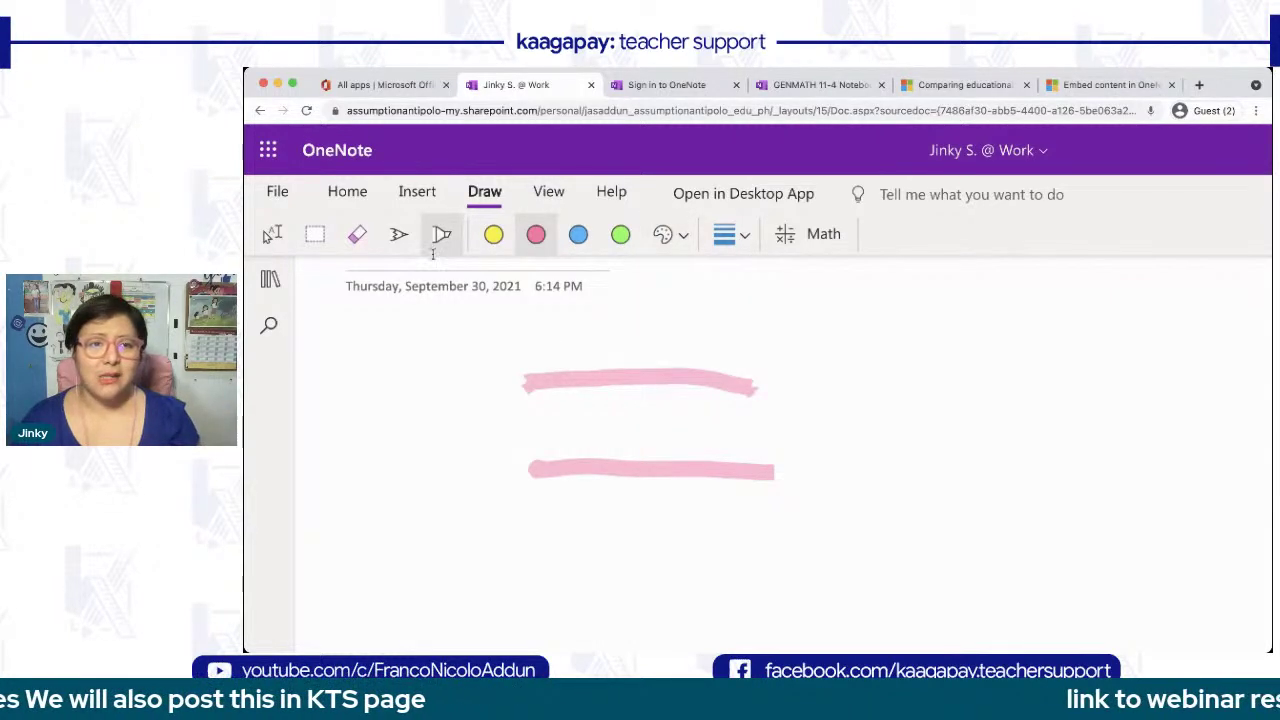
{"action": "left_click", "coordinate": [399, 235]}
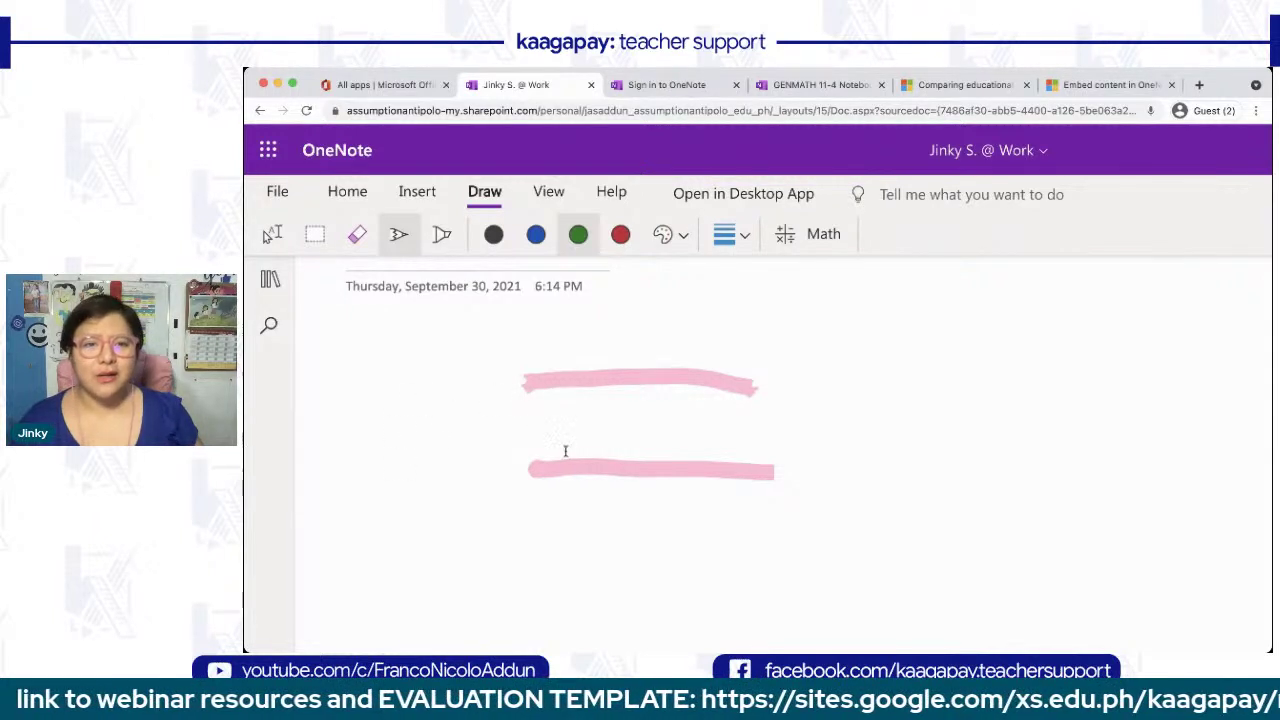
- Handwrite 'hello everyone.' in green ink
{"action": "scroll", "coordinate": [385, 515], "scroll_direction": "down", "scroll_amount": 1}
{"action": "mouse_move", "coordinate": [374, 520]}
{"action": "left_mouse_down"}
{"action": "mouse_move", "coordinate": [434, 490]}
{"action": "mouse_move", "coordinate": [631, 493]}
{"action": "left_mouse_up"}
{"action": "left_click", "coordinate": [646, 495]}
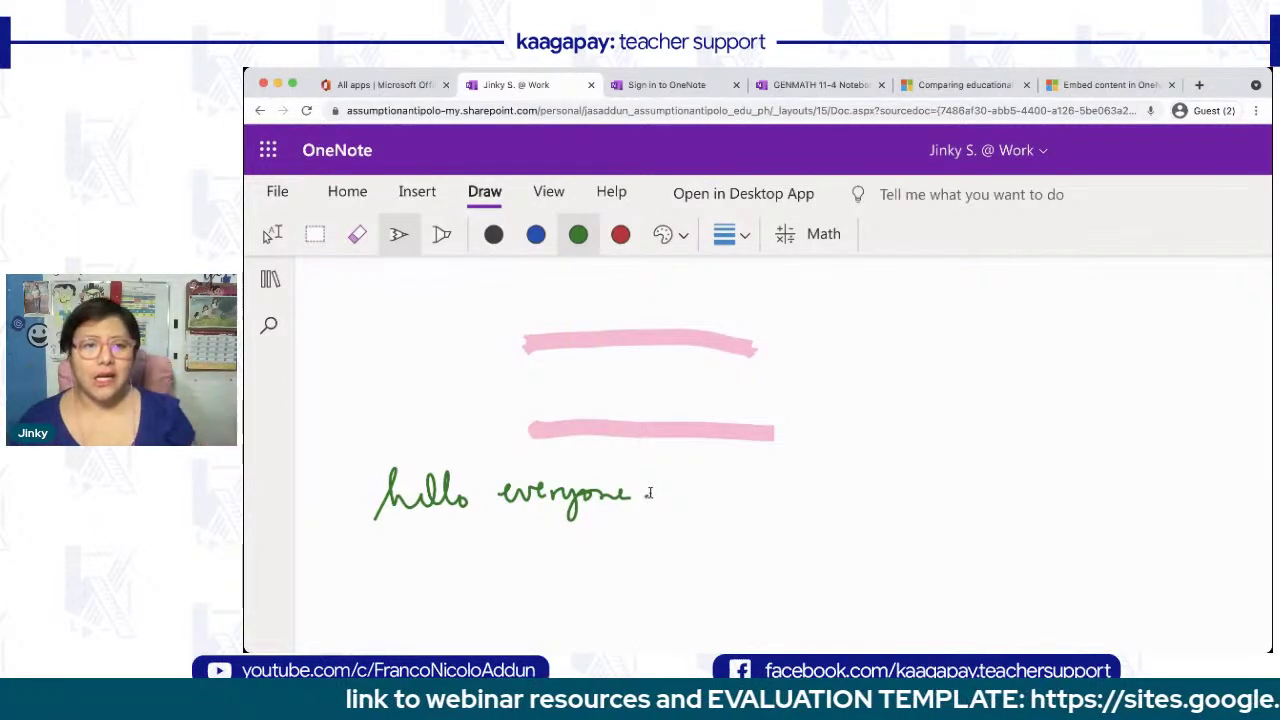
- Switch to purple ink, draw a check mark, and write a circled 19/20 score at the top left
{"action": "left_click", "coordinate": [671, 237]}
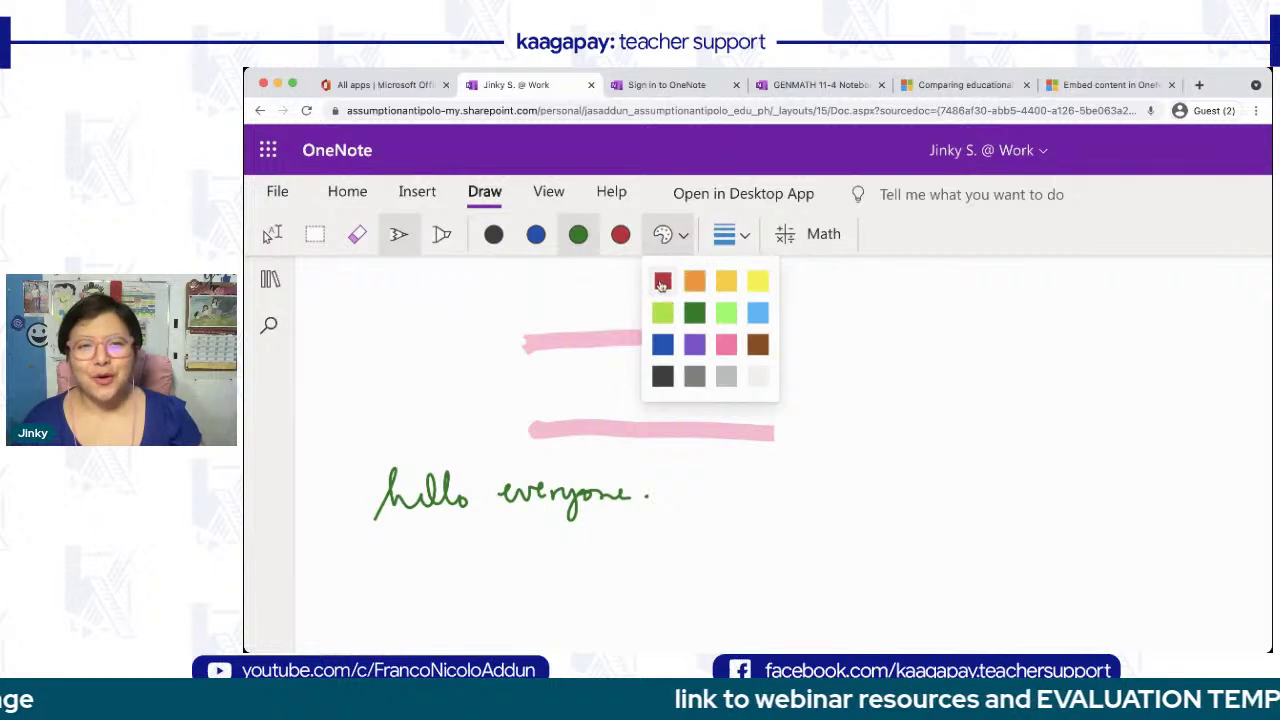
{"action": "left_click", "coordinate": [694, 344]}
{"action": "left_click_drag", "start_coordinate": [713, 527], "coordinate": [878, 412]}
{"action": "left_click_drag", "start_coordinate": [480, 274], "coordinate": [474, 311]}
{"action": "left_click_drag", "start_coordinate": [510, 284], "coordinate": [509, 305]}
{"action": "mouse_move", "coordinate": [529, 318]}
{"action": "left_mouse_down"}
{"action": "mouse_move", "coordinate": [461, 325]}
{"action": "mouse_move", "coordinate": [497, 360]}
{"action": "left_mouse_up"}
{"action": "left_click_drag", "start_coordinate": [502, 345], "coordinate": [501, 347]}
{"action": "mouse_move", "coordinate": [562, 293]}
{"action": "left_mouse_down"}
{"action": "mouse_move", "coordinate": [452, 370]}
{"action": "mouse_move", "coordinate": [568, 302]}
{"action": "left_mouse_up"}
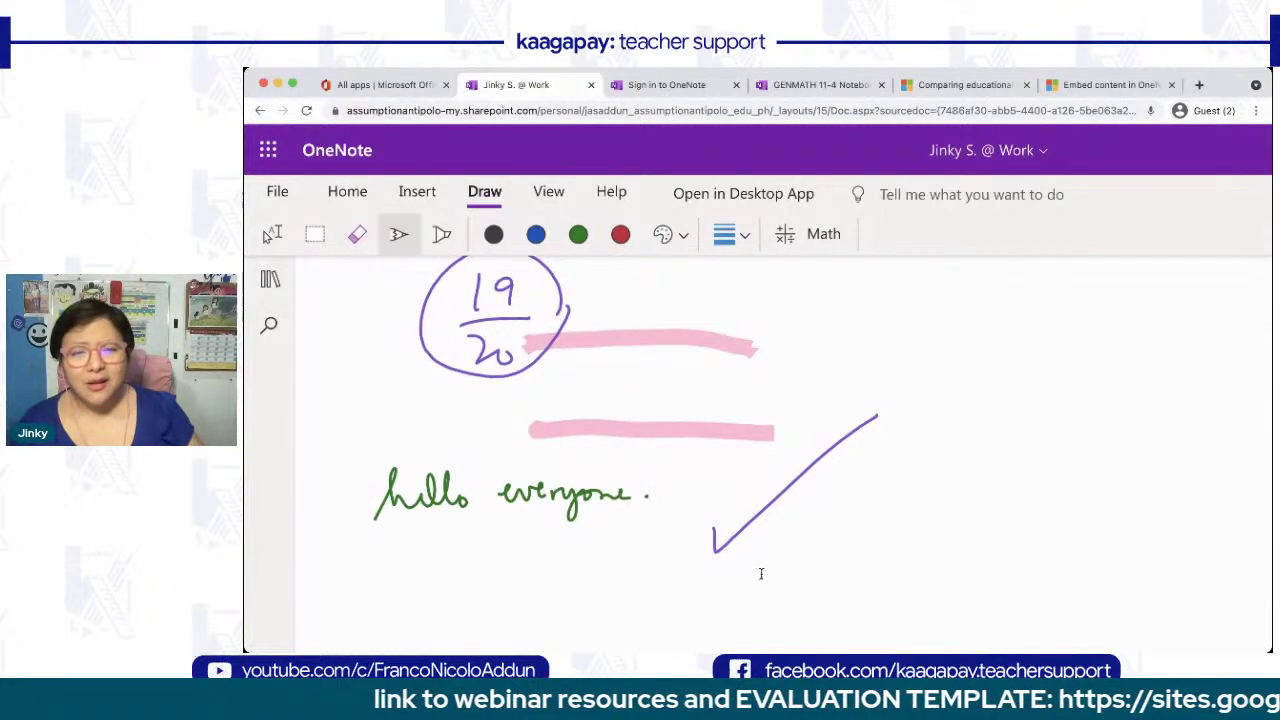
- Write 'be careful' in purple under the check mark
{"action": "mouse_move", "coordinate": [752, 580]}
{"action": "left_mouse_down"}
{"action": "mouse_move", "coordinate": [828, 552]}
{"action": "mouse_move", "coordinate": [856, 562]}
{"action": "mouse_move", "coordinate": [890, 530]}
{"action": "mouse_move", "coordinate": [912, 572]}
{"action": "left_mouse_up"}
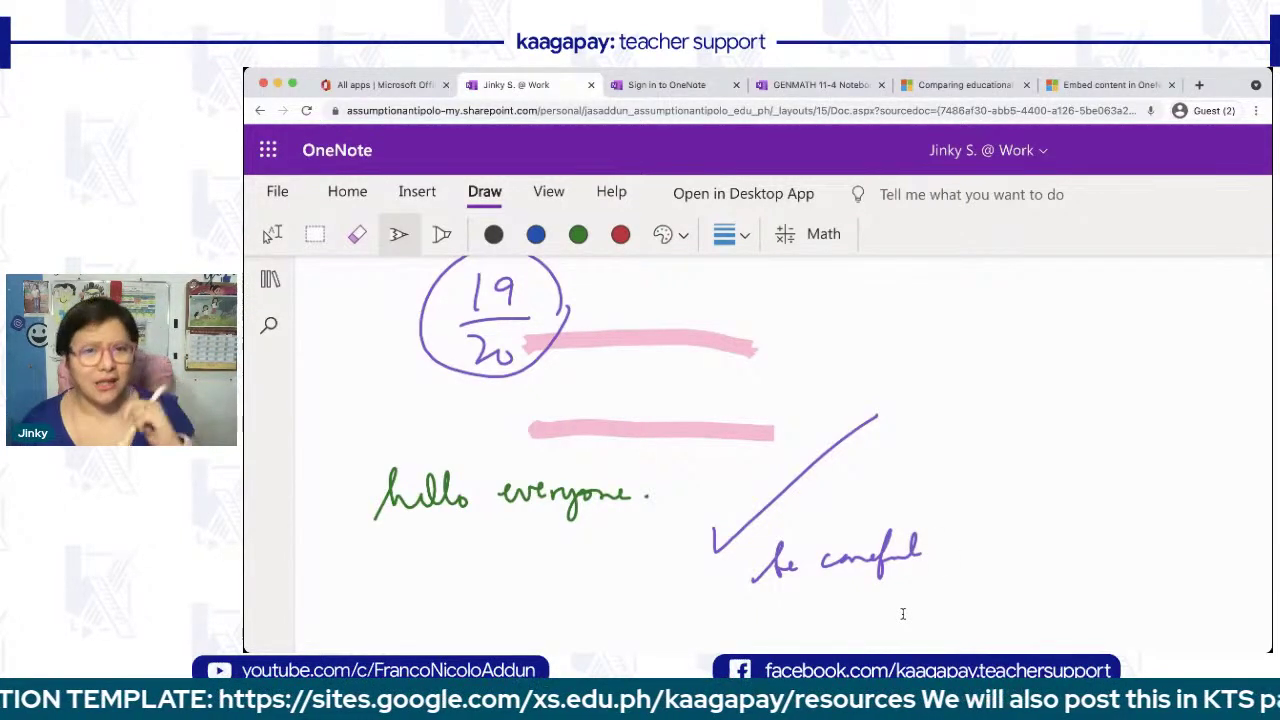
{"action": "left_click", "coordinate": [744, 236]}
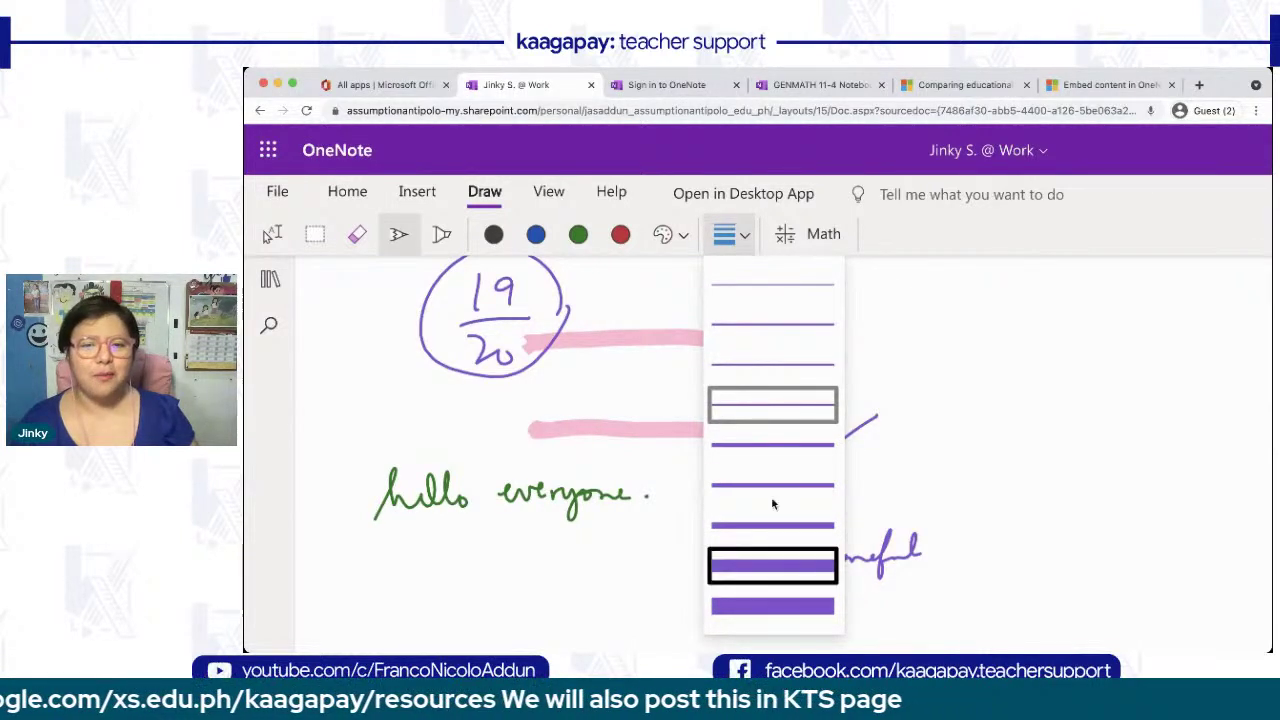
{"action": "left_click", "coordinate": [910, 306]}
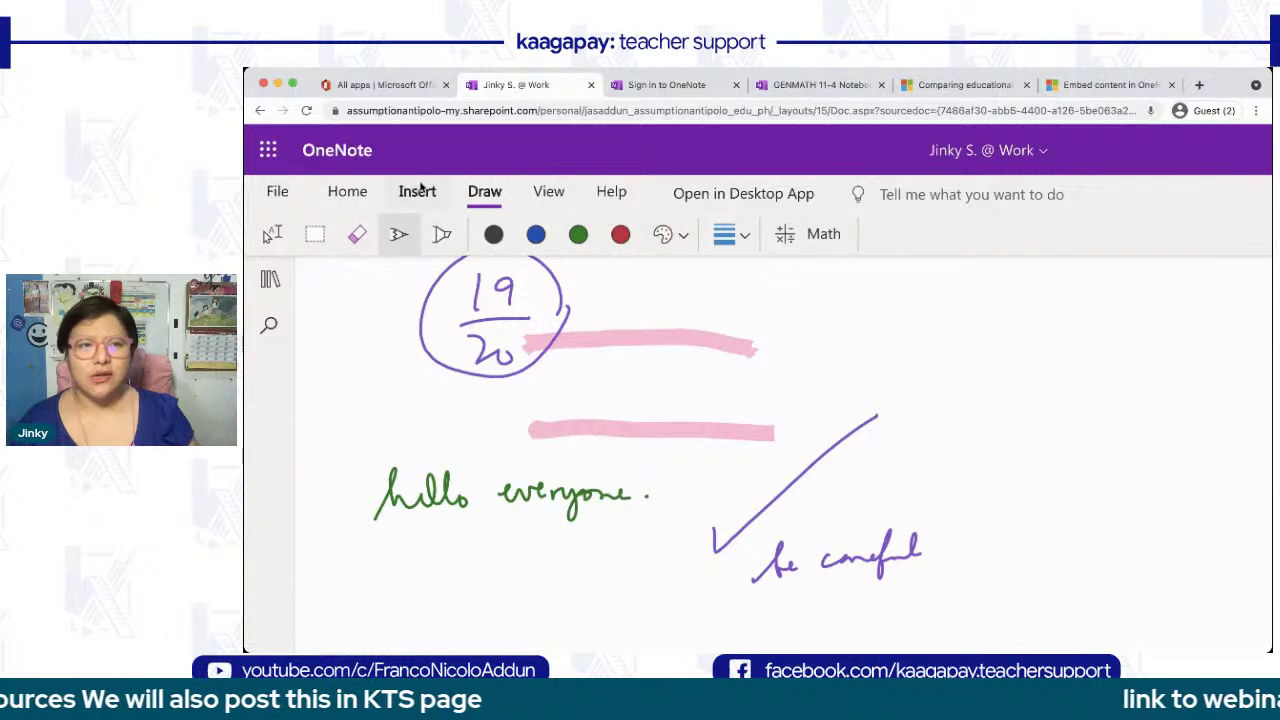
- Look over the Insert, Draw and View ribbons, then open the Certificate of Recognition page
{"action": "left_click", "coordinate": [417, 191]}
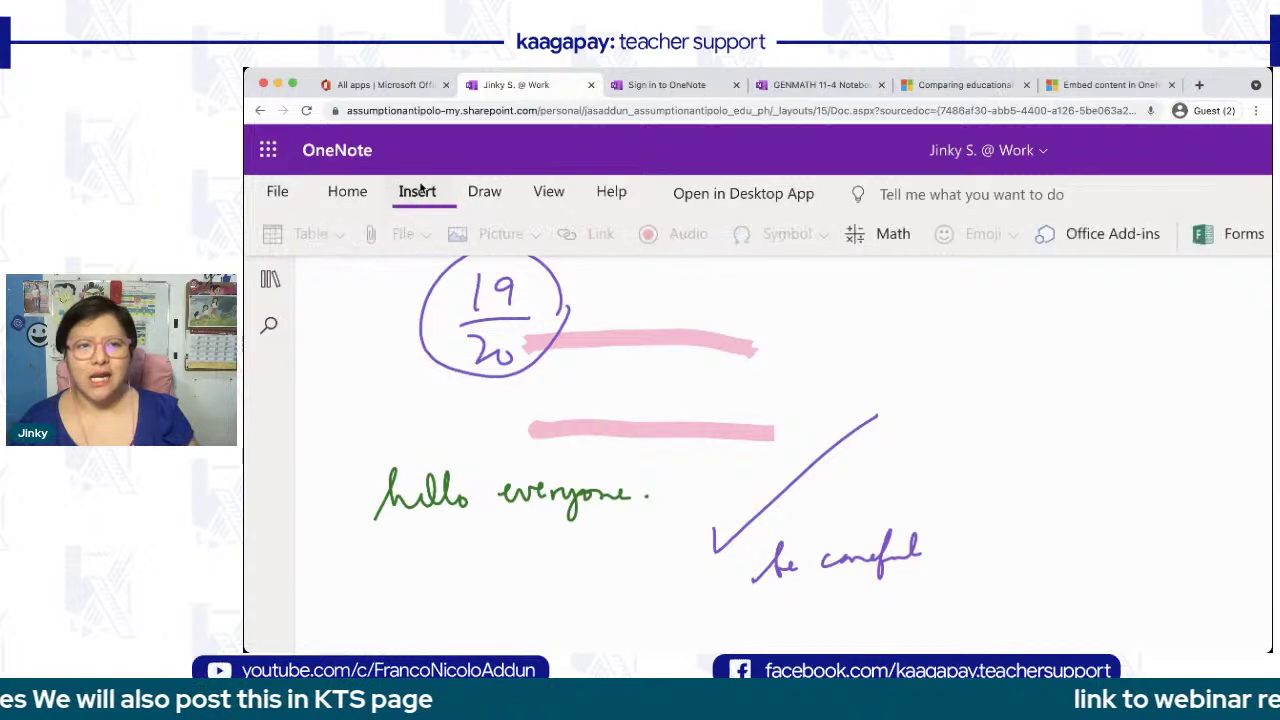
{"action": "left_click", "coordinate": [484, 193]}
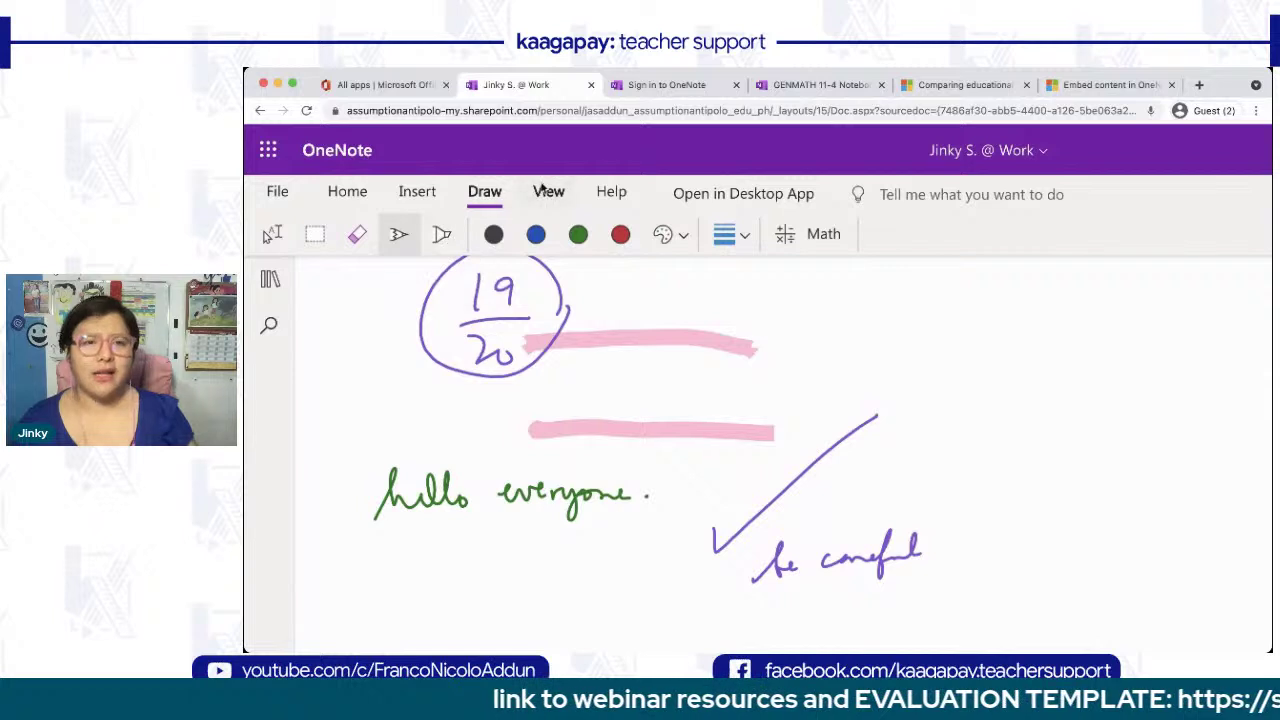
{"action": "left_click", "coordinate": [547, 193]}
{"action": "scroll", "coordinate": [358, 345], "scroll_direction": "up", "scroll_amount": 2}
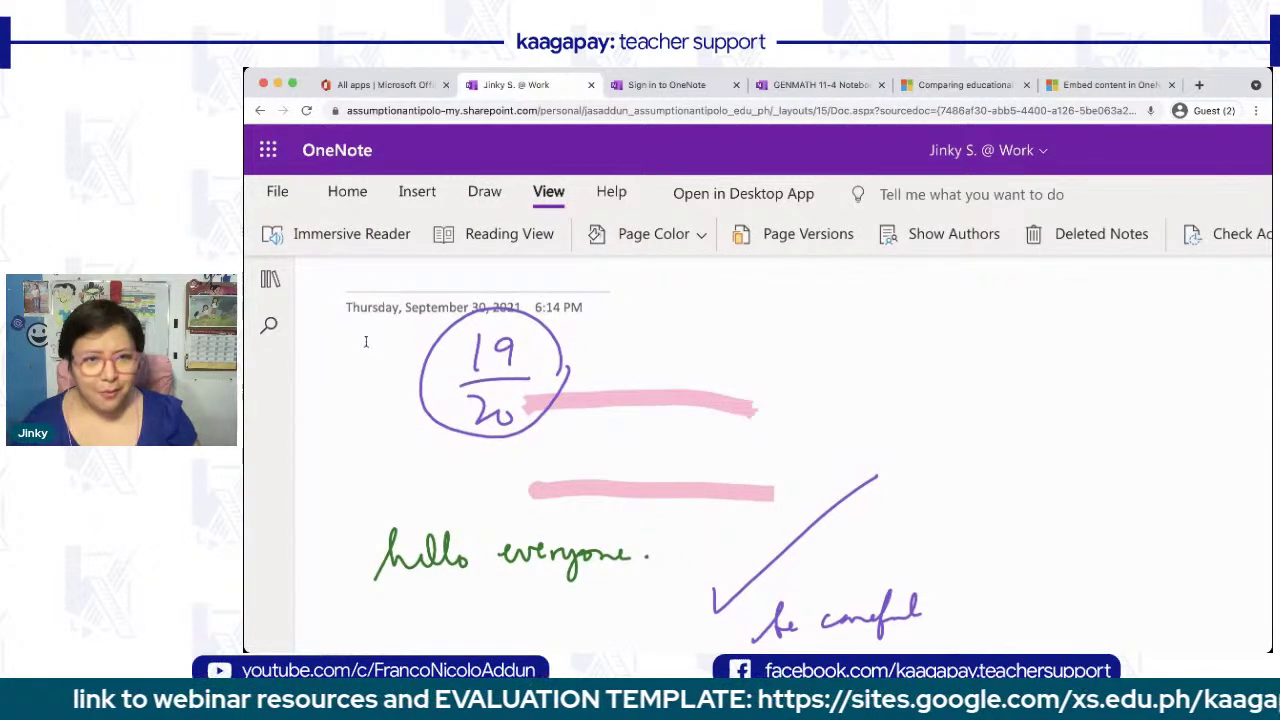
{"action": "left_click", "coordinate": [270, 279]}
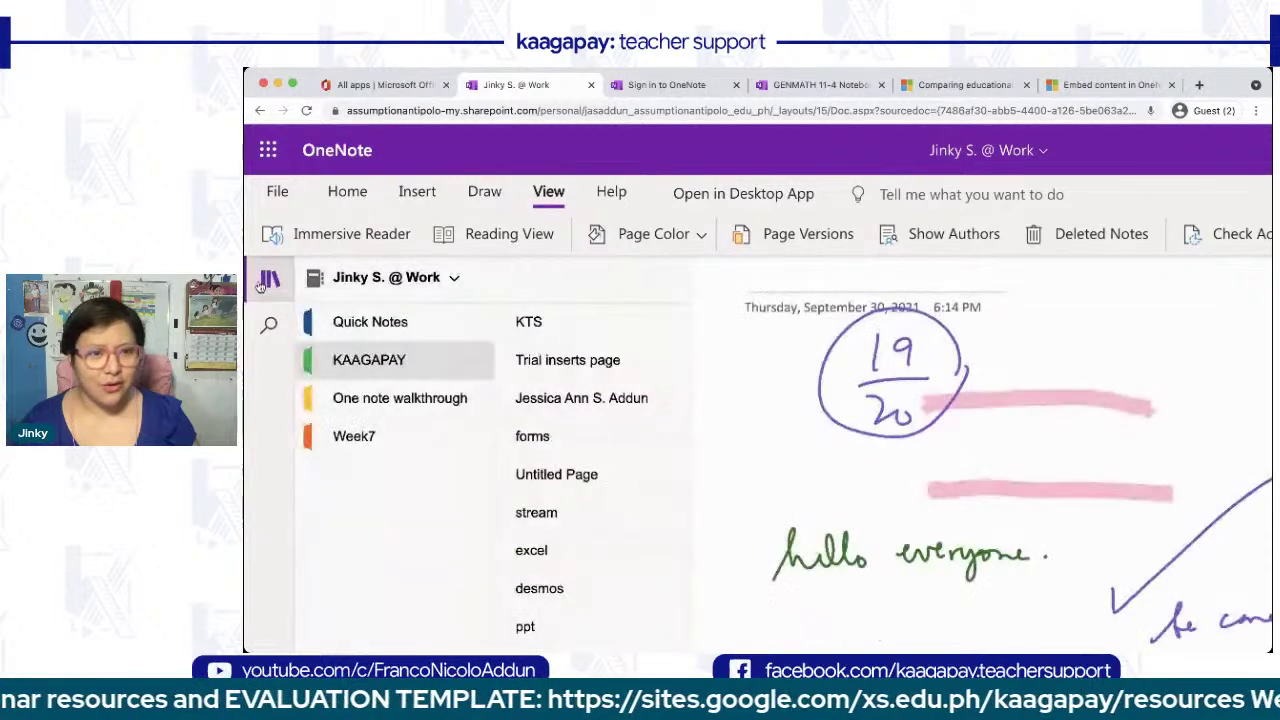
{"action": "scroll", "coordinate": [518, 556], "scroll_direction": "down", "scroll_amount": 1}
{"action": "scroll", "coordinate": [518, 556], "scroll_direction": "down", "scroll_amount": 3}
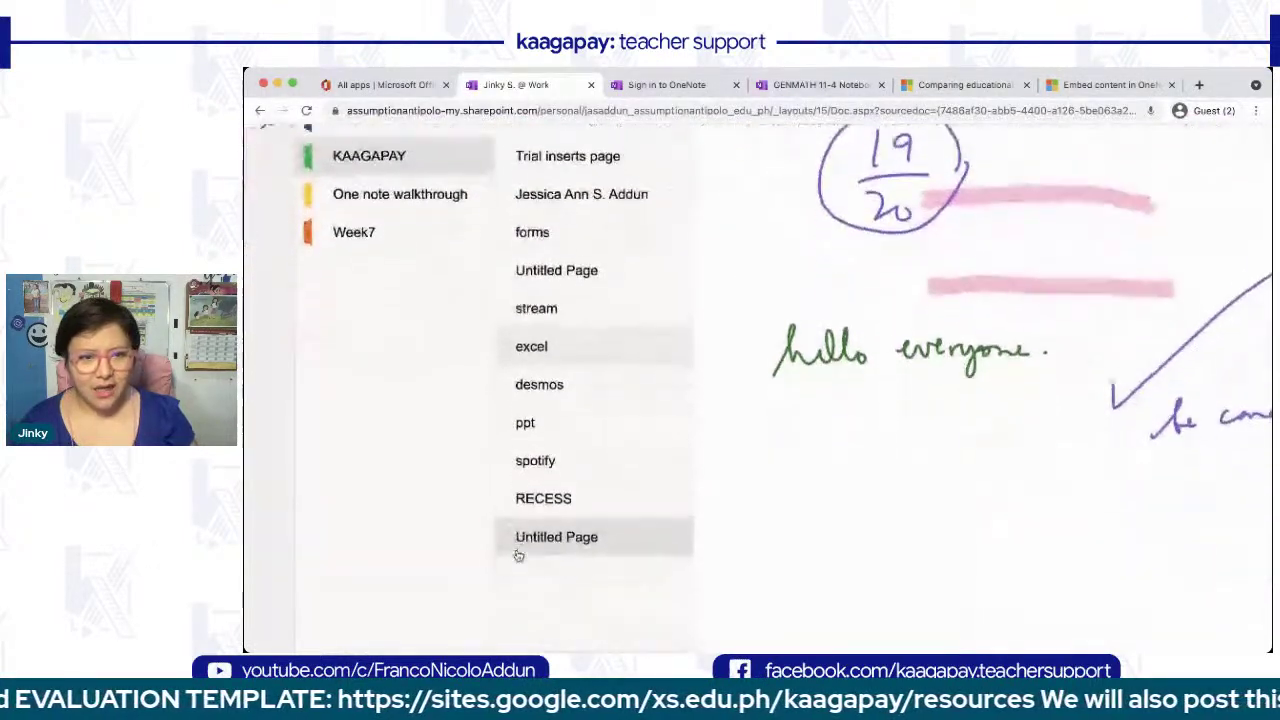
{"action": "scroll", "coordinate": [518, 556], "scroll_direction": "up", "scroll_amount": 1}
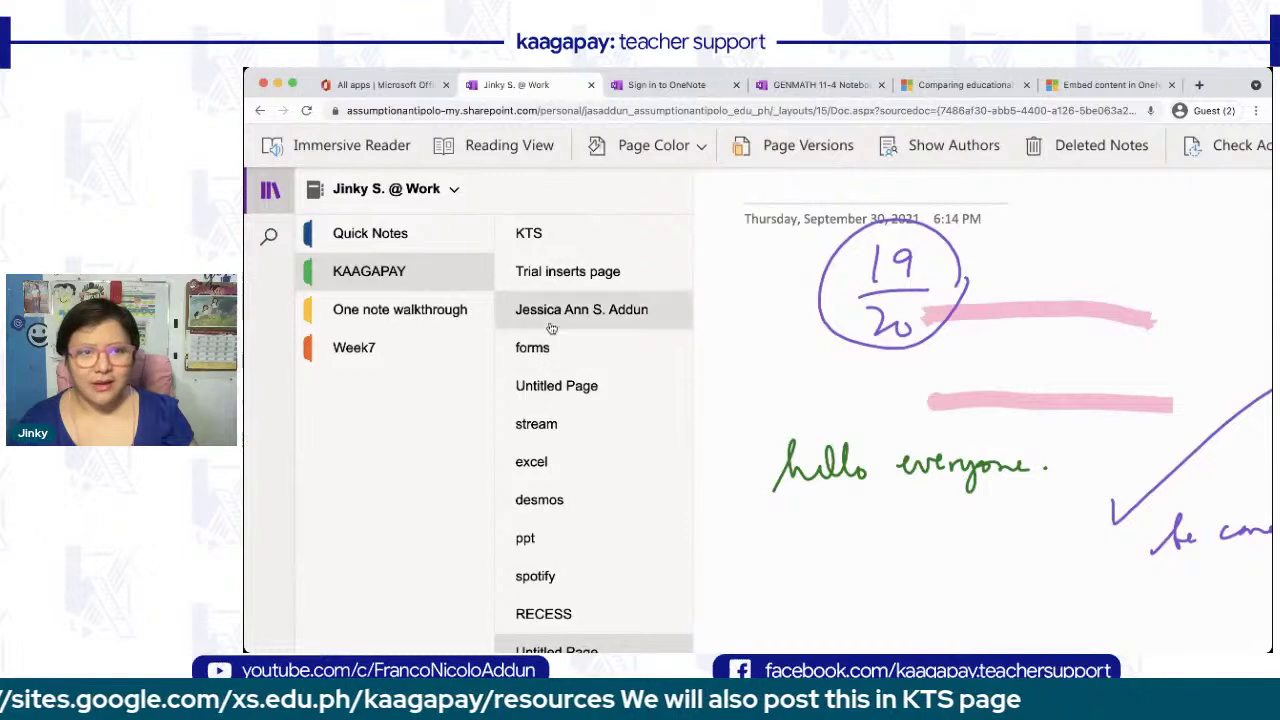
{"action": "left_click", "coordinate": [551, 326]}
- Hide the sections list and view the certificate page in Immersive Reader
{"action": "left_click", "coordinate": [270, 190]}
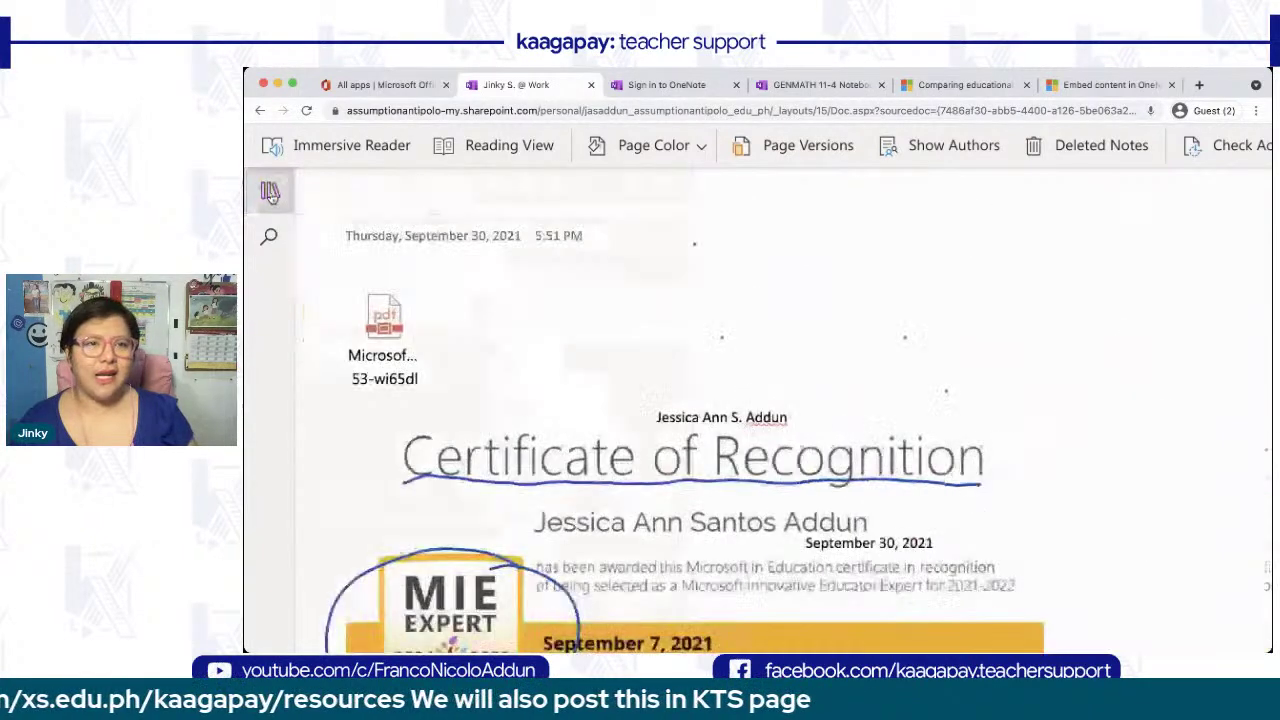
{"action": "scroll", "coordinate": [553, 520], "scroll_direction": "down", "scroll_amount": 1}
{"action": "scroll", "coordinate": [553, 520], "scroll_direction": "down", "scroll_amount": 1}
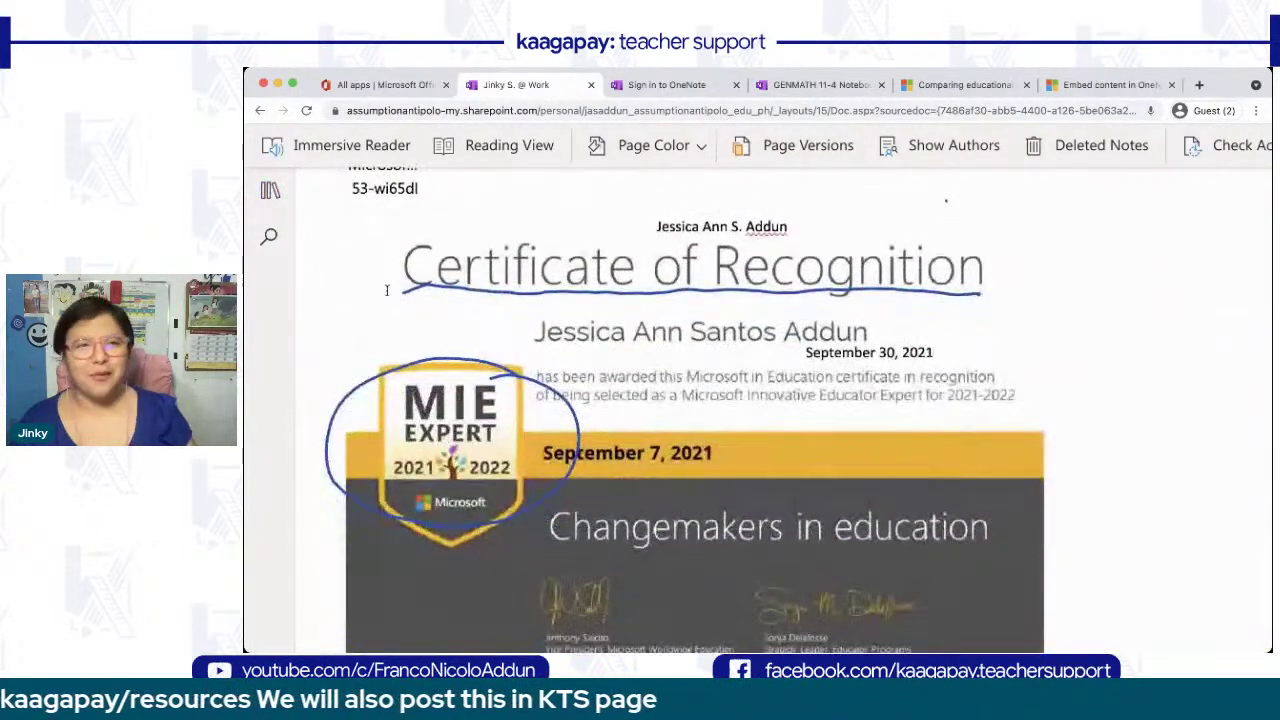
{"action": "left_click", "coordinate": [337, 150]}
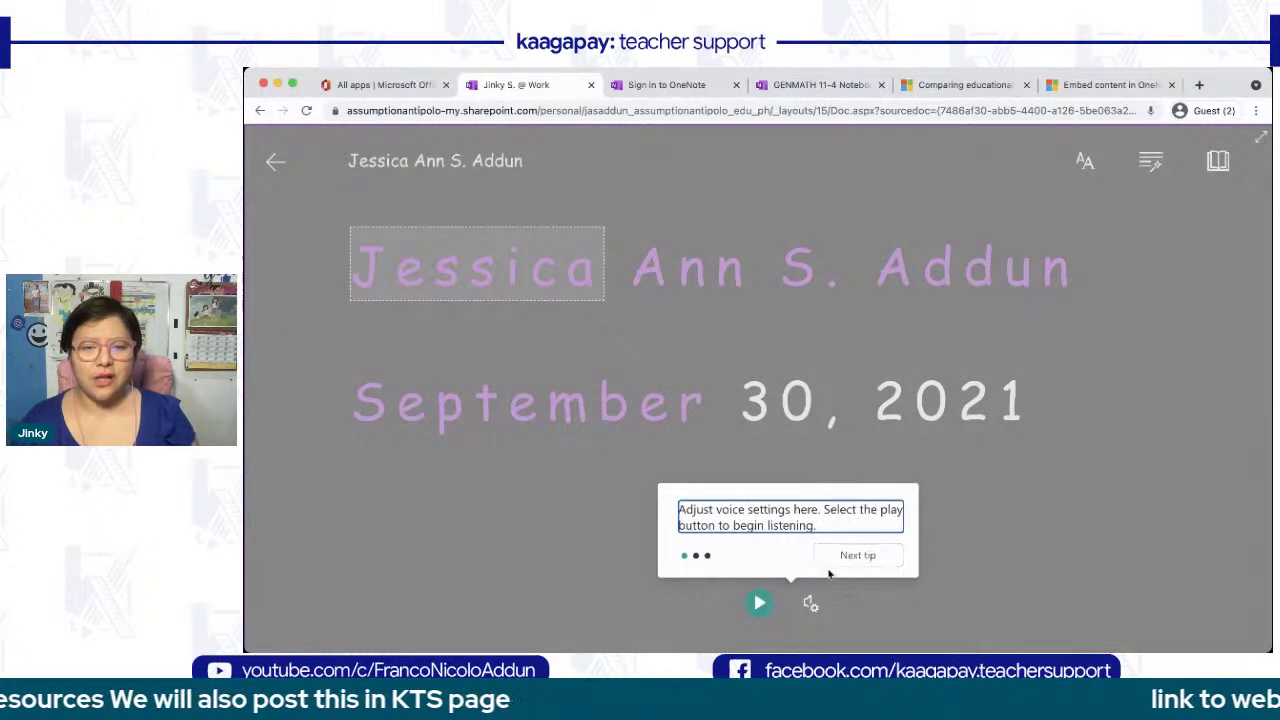
- In Grammar Options, turn off noun and adjective colouring, leaving syllables off
{"action": "left_click", "coordinate": [1097, 168]}
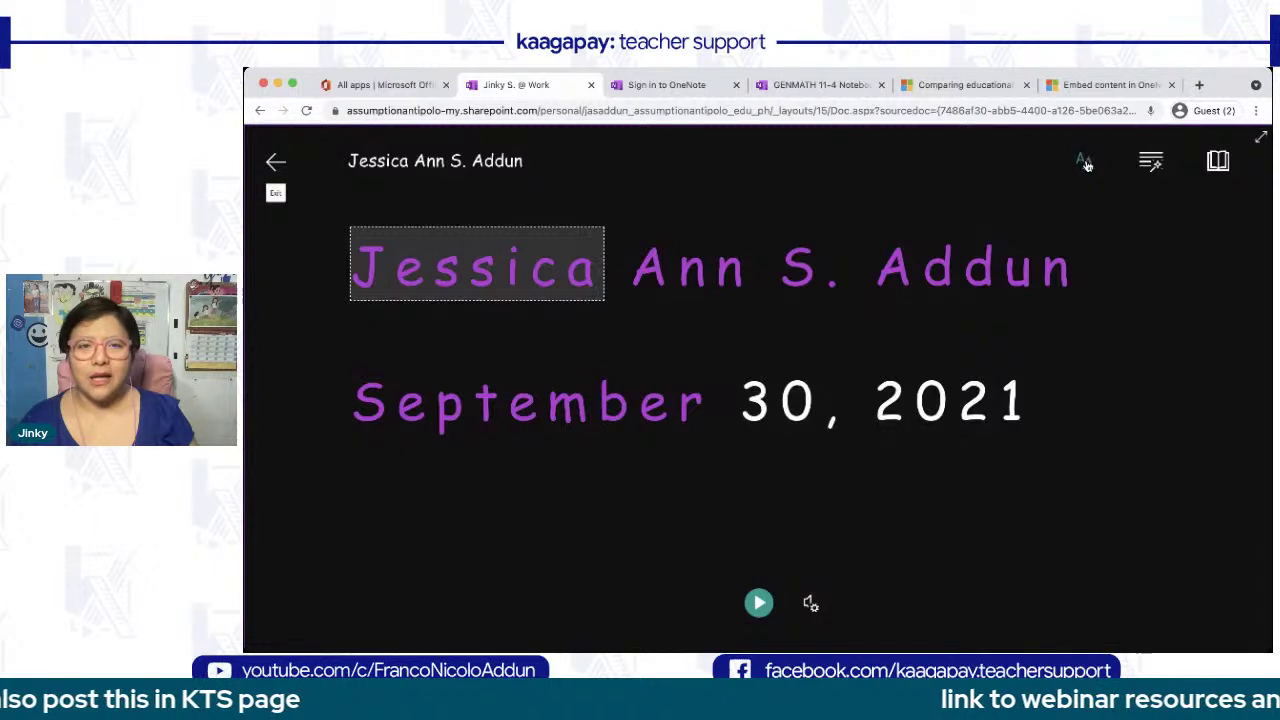
{"action": "left_click", "coordinate": [1152, 170]}
{"action": "left_click", "coordinate": [1216, 161]}
{"action": "left_click", "coordinate": [1151, 163]}
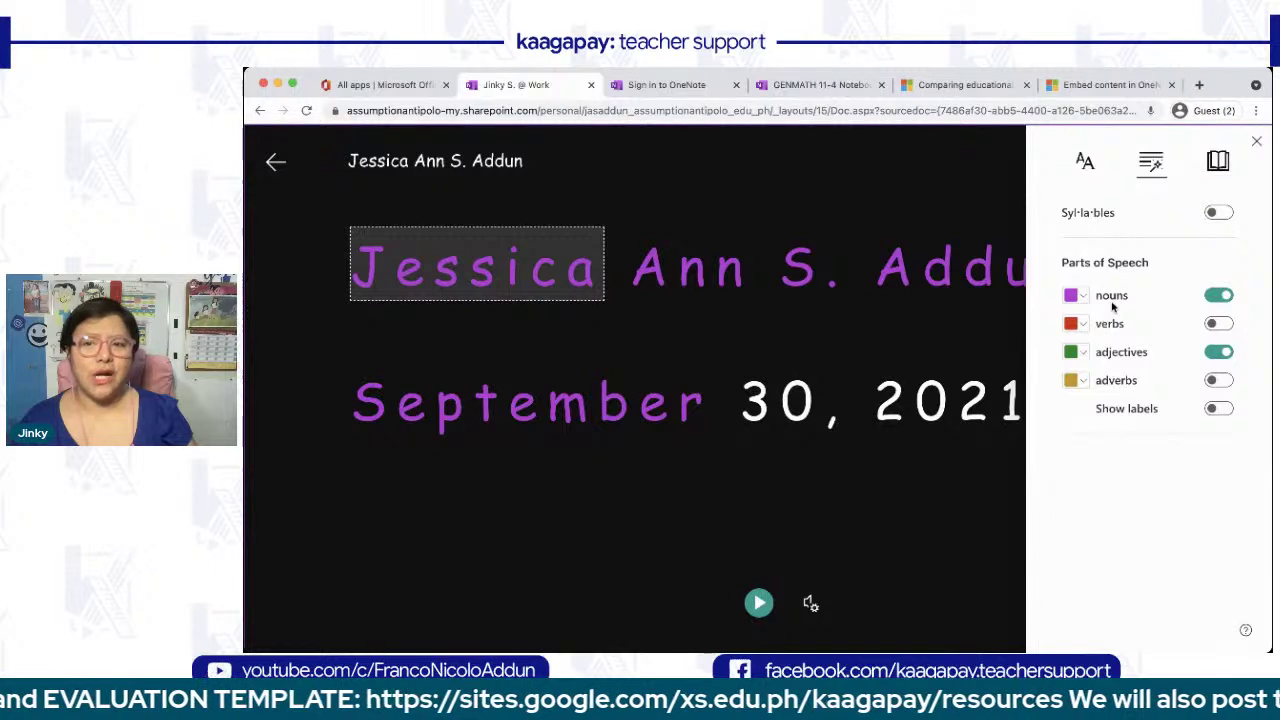
{"action": "left_click", "coordinate": [1220, 298]}
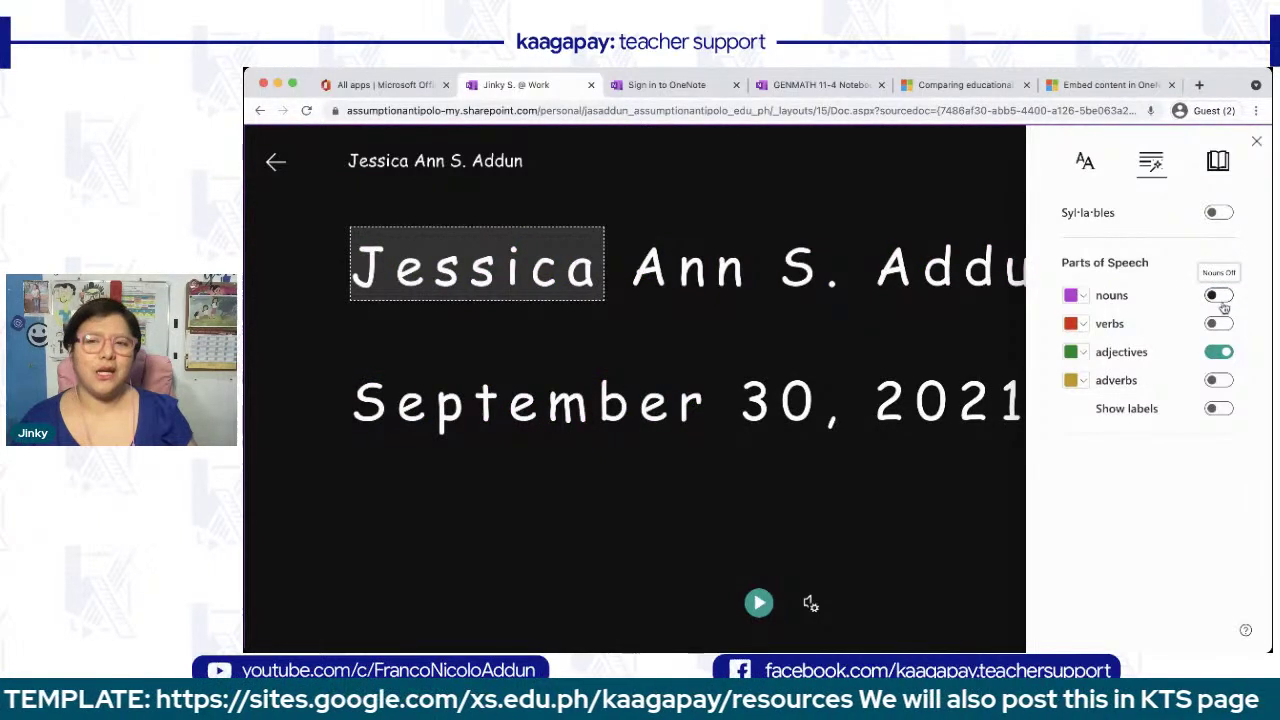
{"action": "left_click", "coordinate": [1215, 351]}
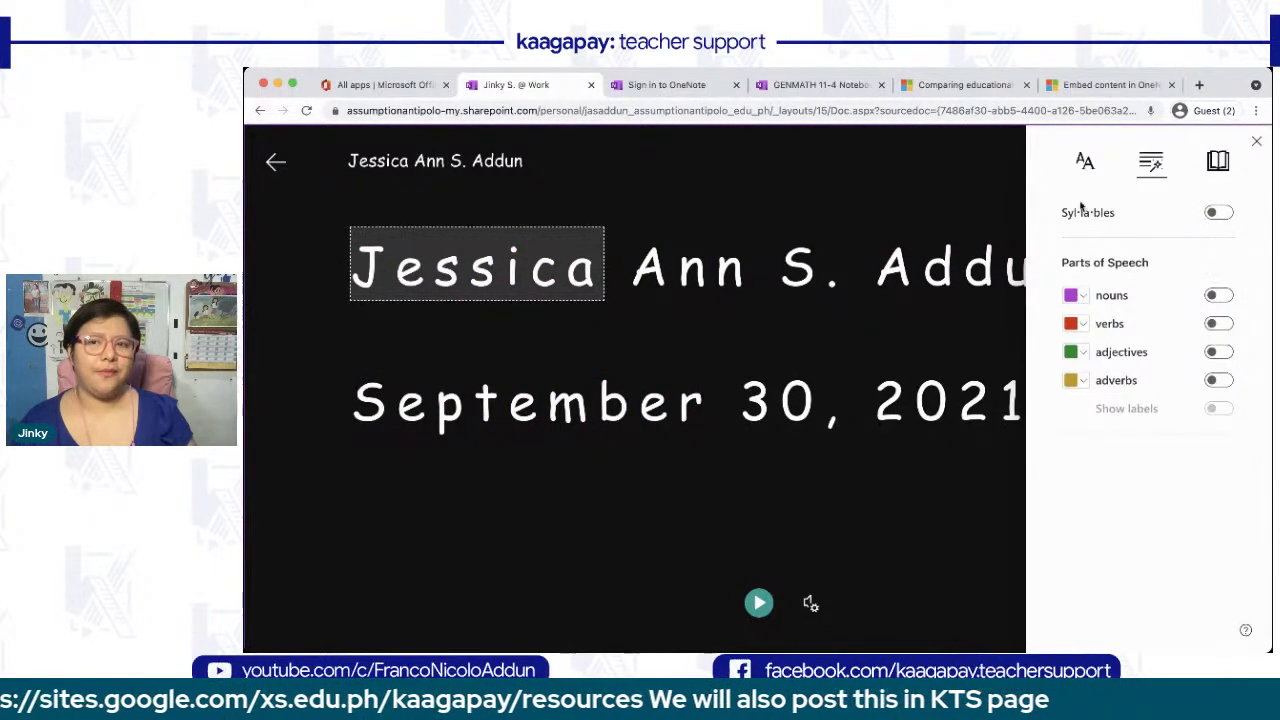
{"action": "left_click", "coordinate": [1220, 212]}
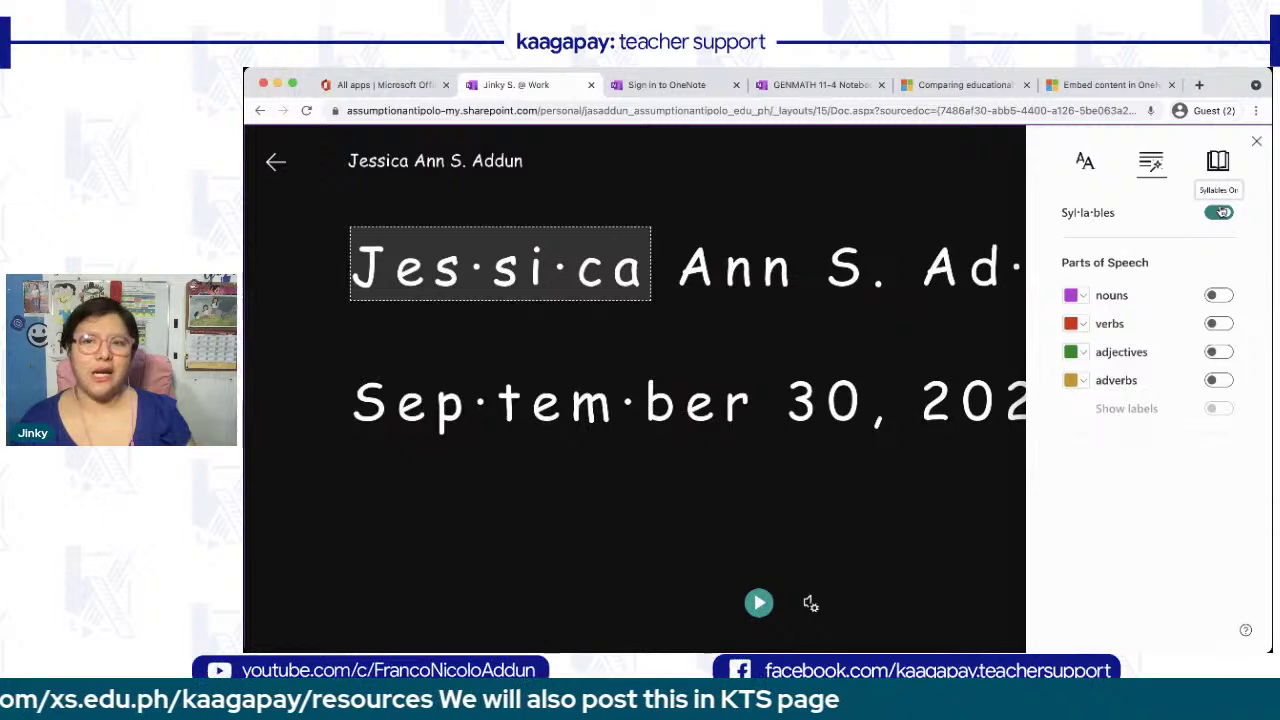
{"action": "left_click", "coordinate": [1220, 212]}
- In Text Preferences, apply the light green theme and turn off Increase Spacing
{"action": "left_click", "coordinate": [1088, 163]}
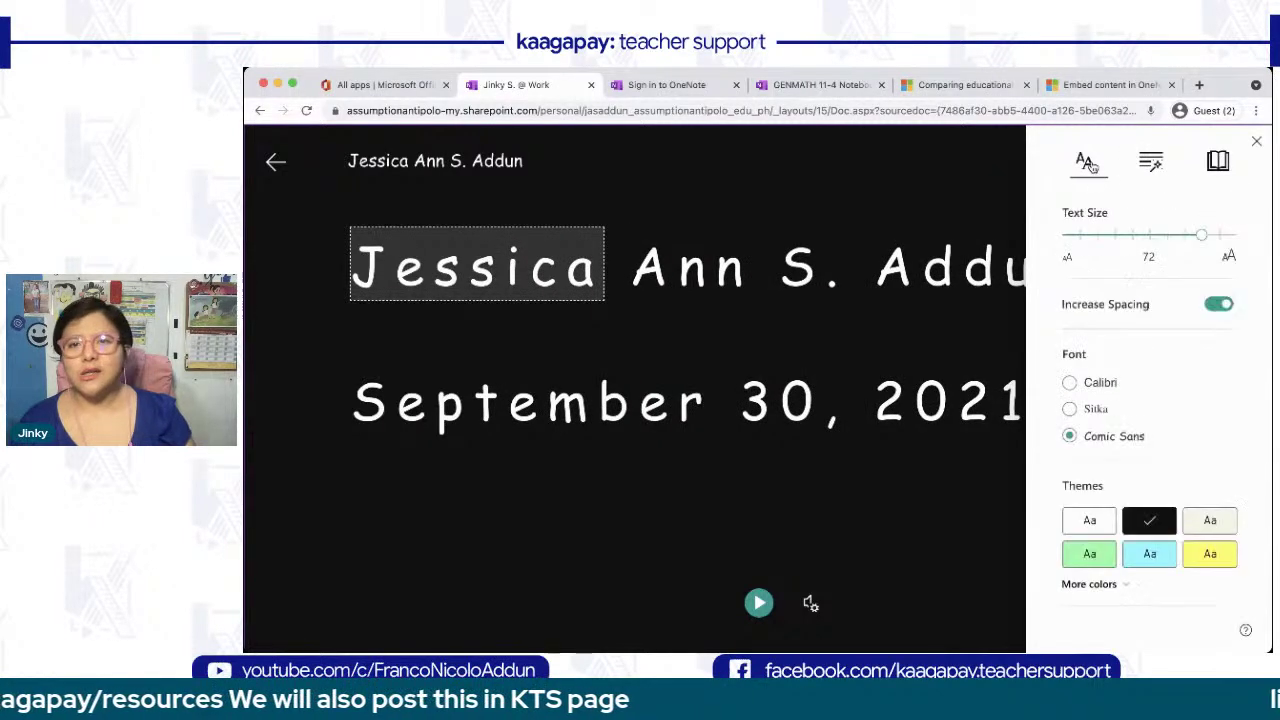
{"action": "left_click", "coordinate": [1095, 562]}
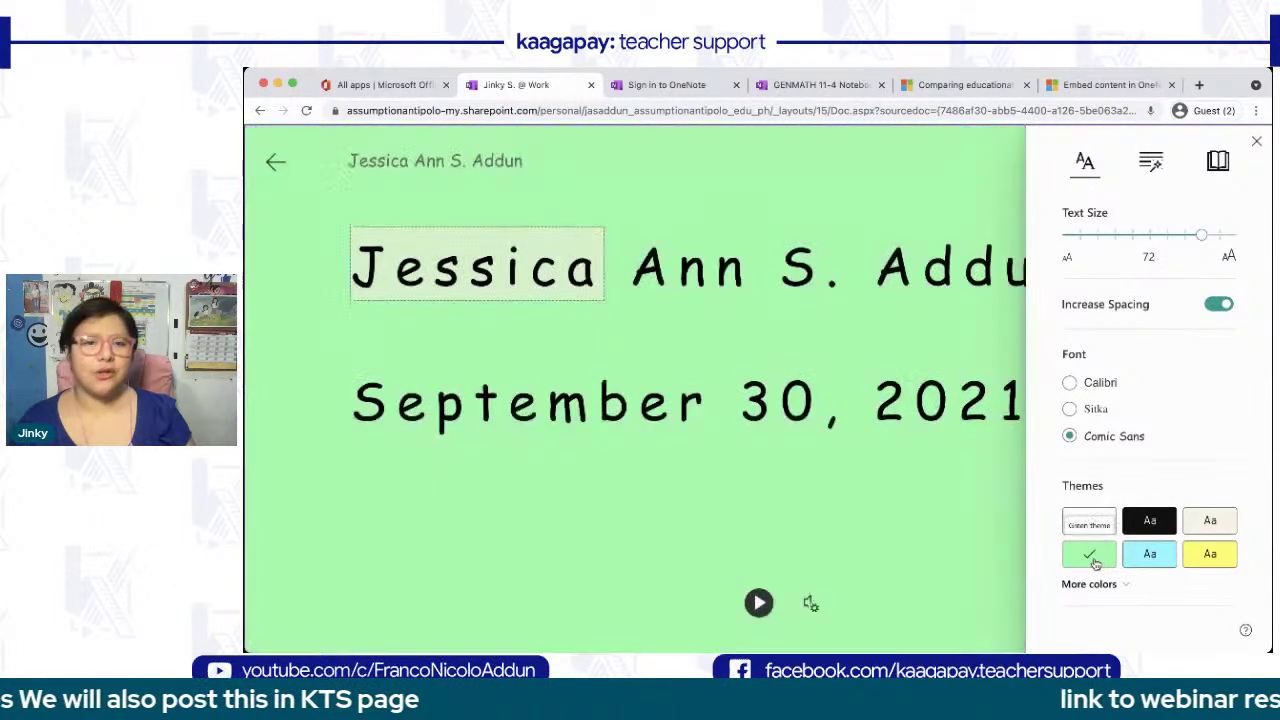
{"action": "scroll", "coordinate": [1096, 564], "scroll_direction": "down", "scroll_amount": 2}
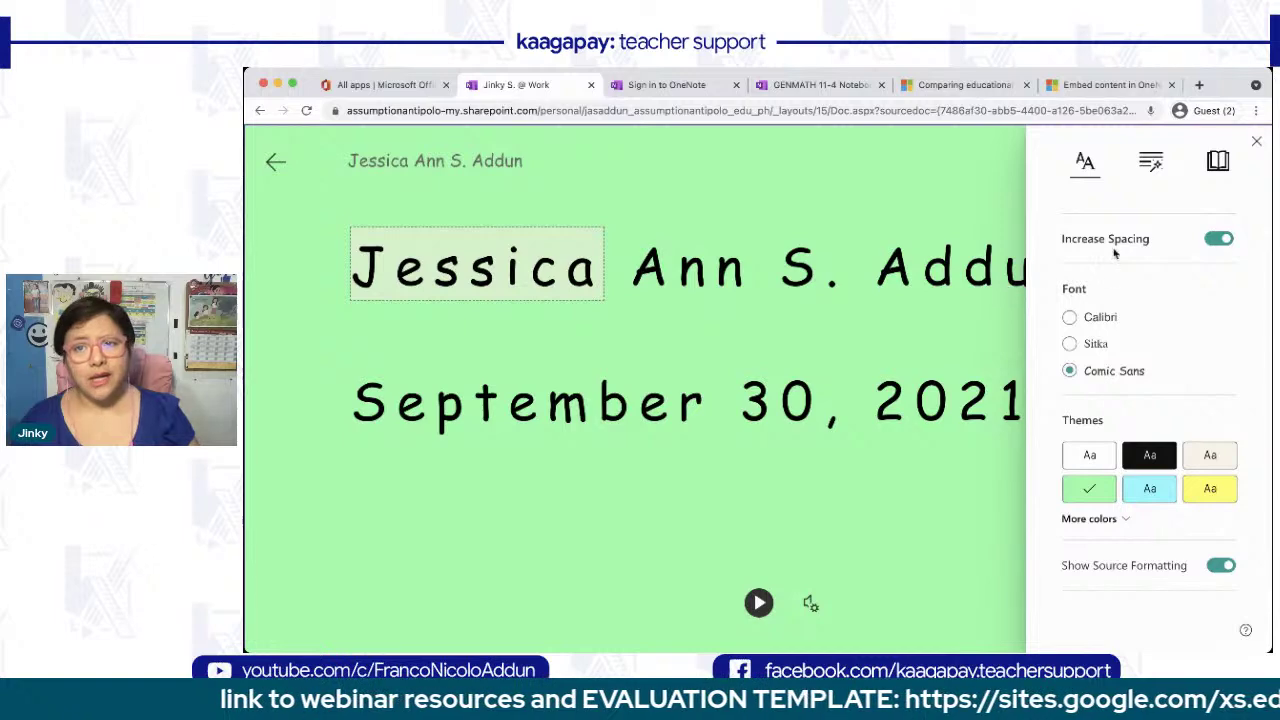
{"action": "left_click", "coordinate": [1213, 241]}
{"action": "left_click", "coordinate": [1213, 241]}
{"action": "left_click", "coordinate": [1213, 241]}
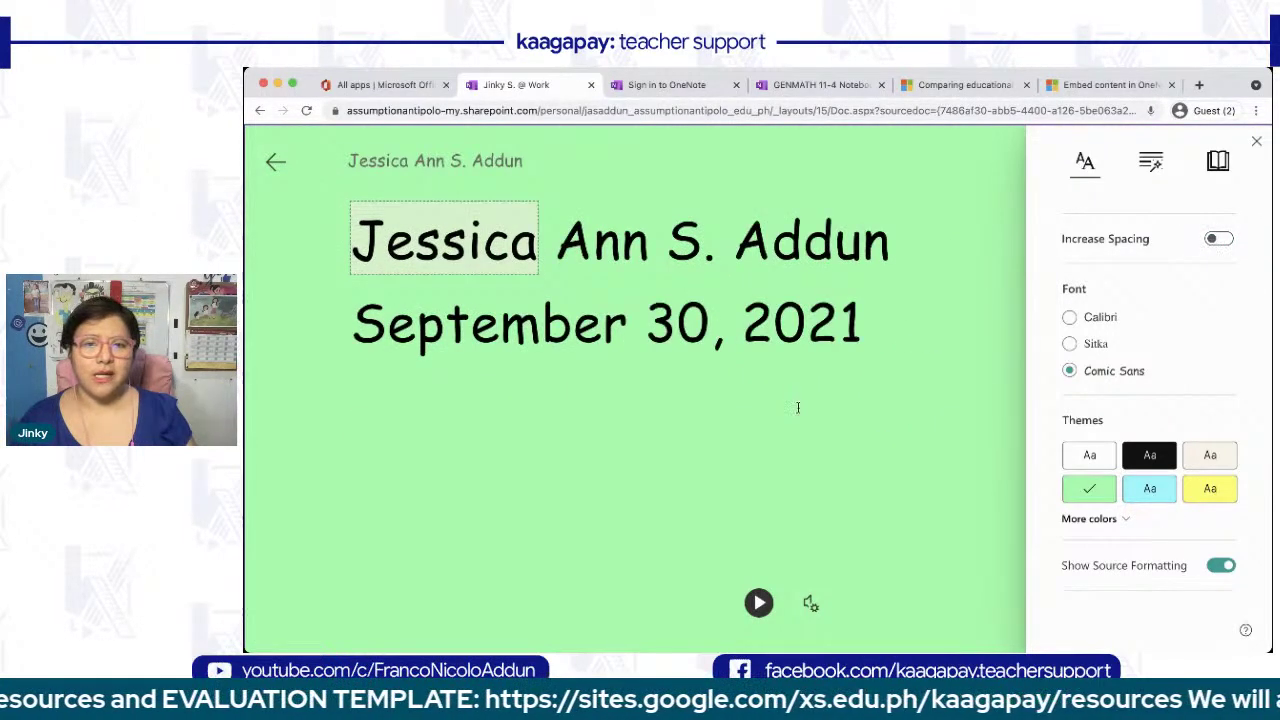
{"action": "scroll", "coordinate": [800, 405], "scroll_direction": "down", "scroll_amount": 1}
{"action": "scroll", "coordinate": [798, 407], "scroll_direction": "up", "scroll_amount": 4}
{"action": "scroll", "coordinate": [798, 407], "scroll_direction": "down", "scroll_amount": 3}
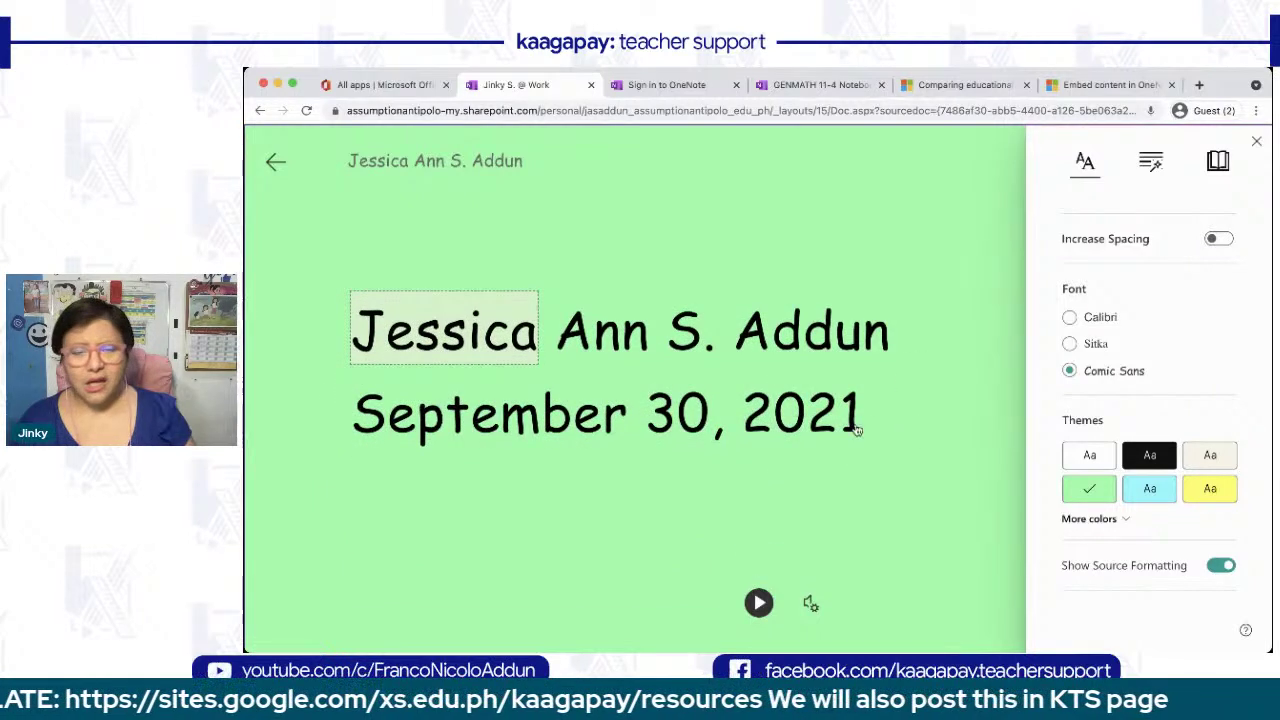
{"action": "left_click", "coordinate": [517, 495]}
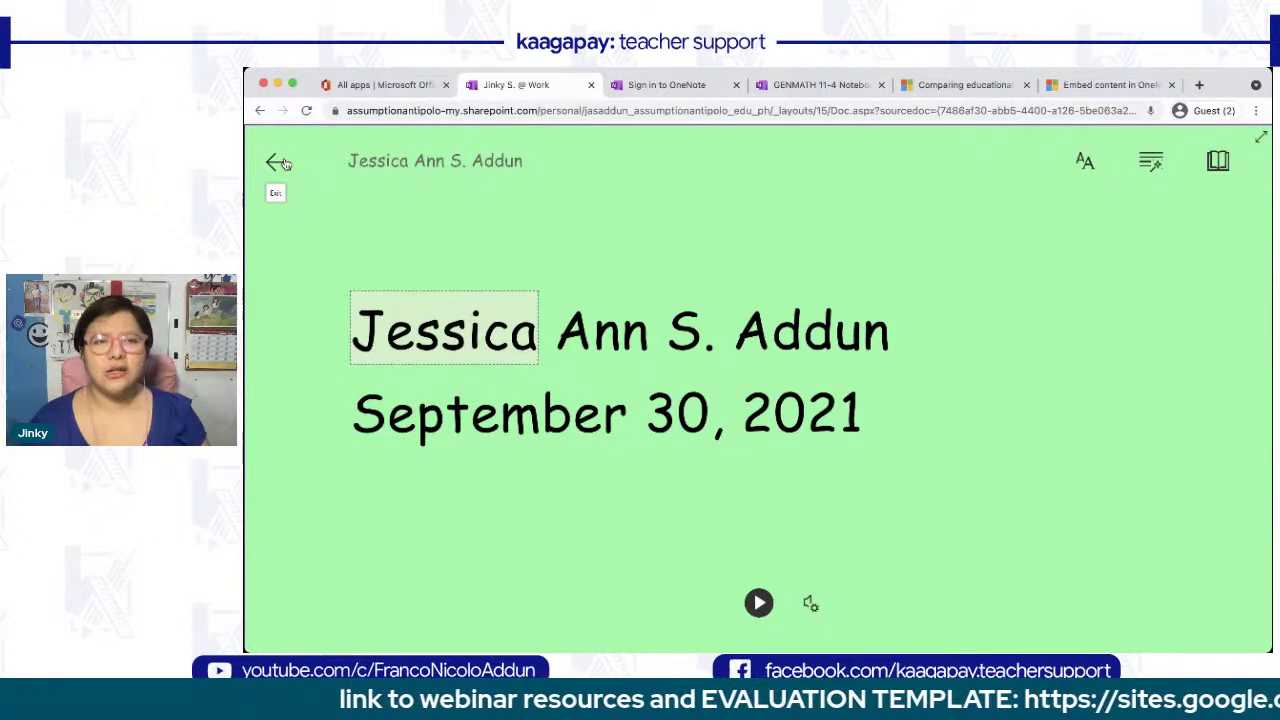
- Exit Immersive Reader and put the certificate page back into edit mode
{"action": "left_click", "coordinate": [278, 163]}
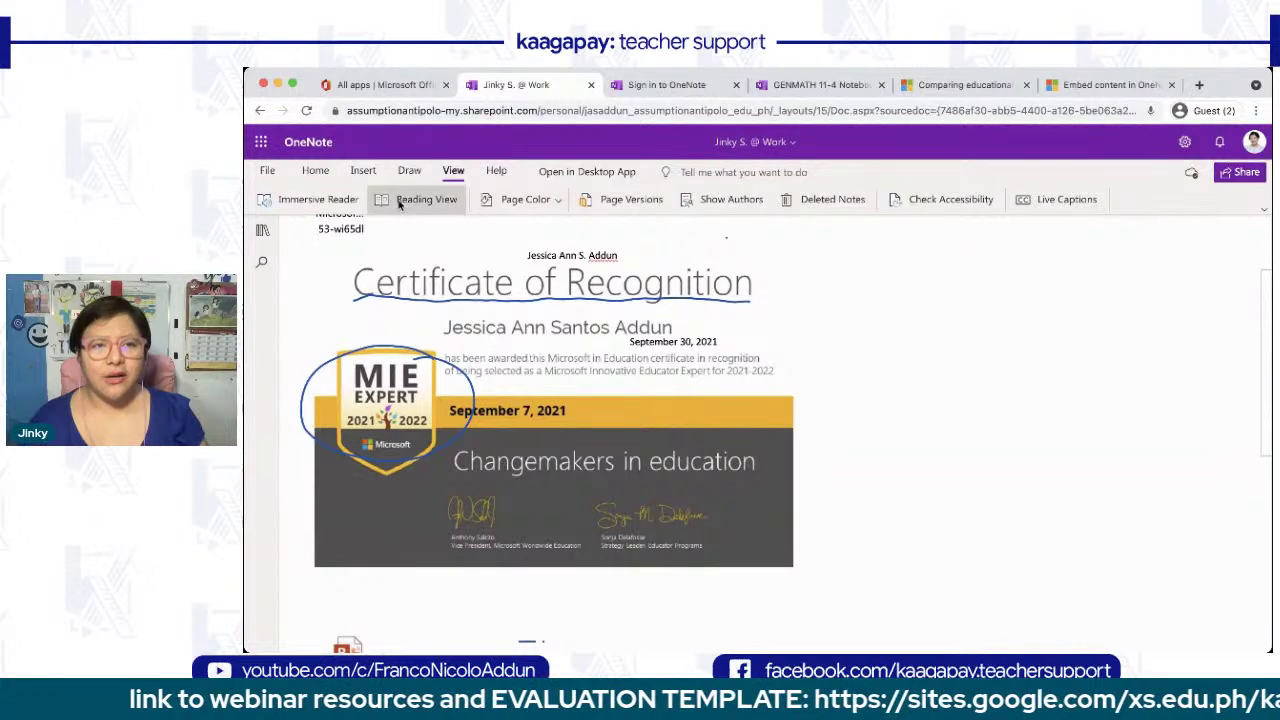
{"action": "left_click", "coordinate": [399, 200]}
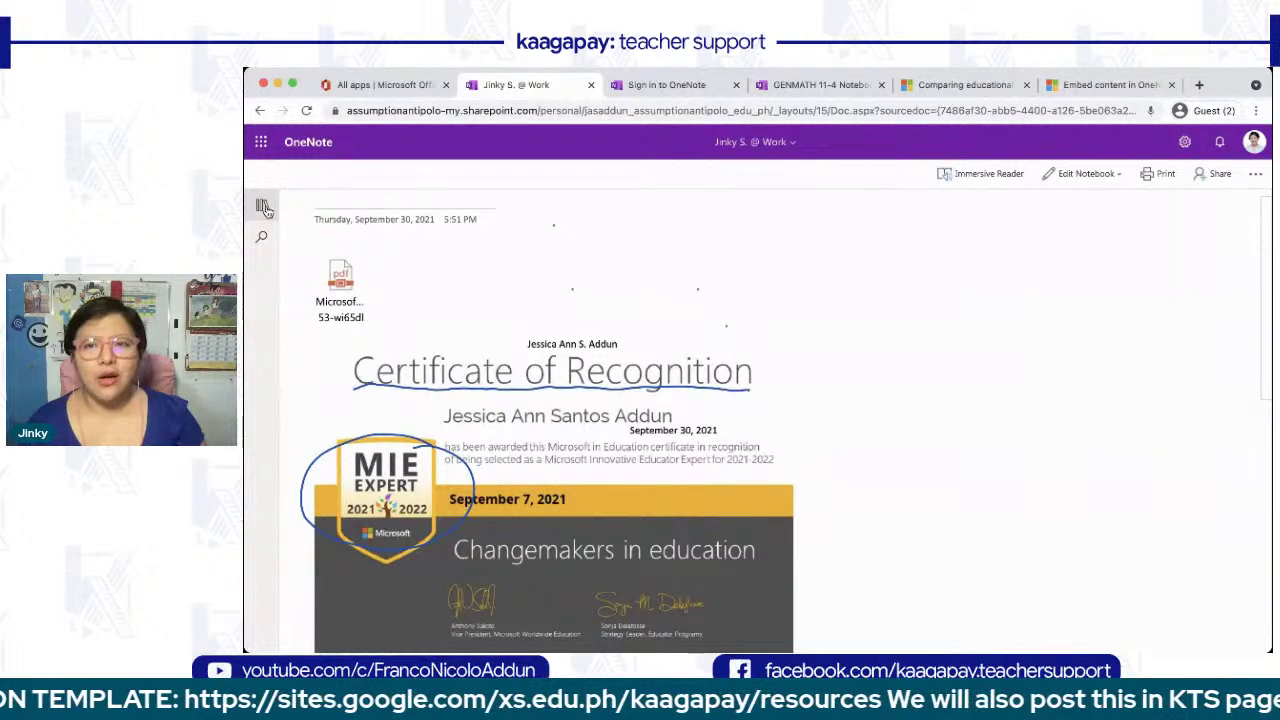
{"action": "left_click", "coordinate": [1084, 179]}
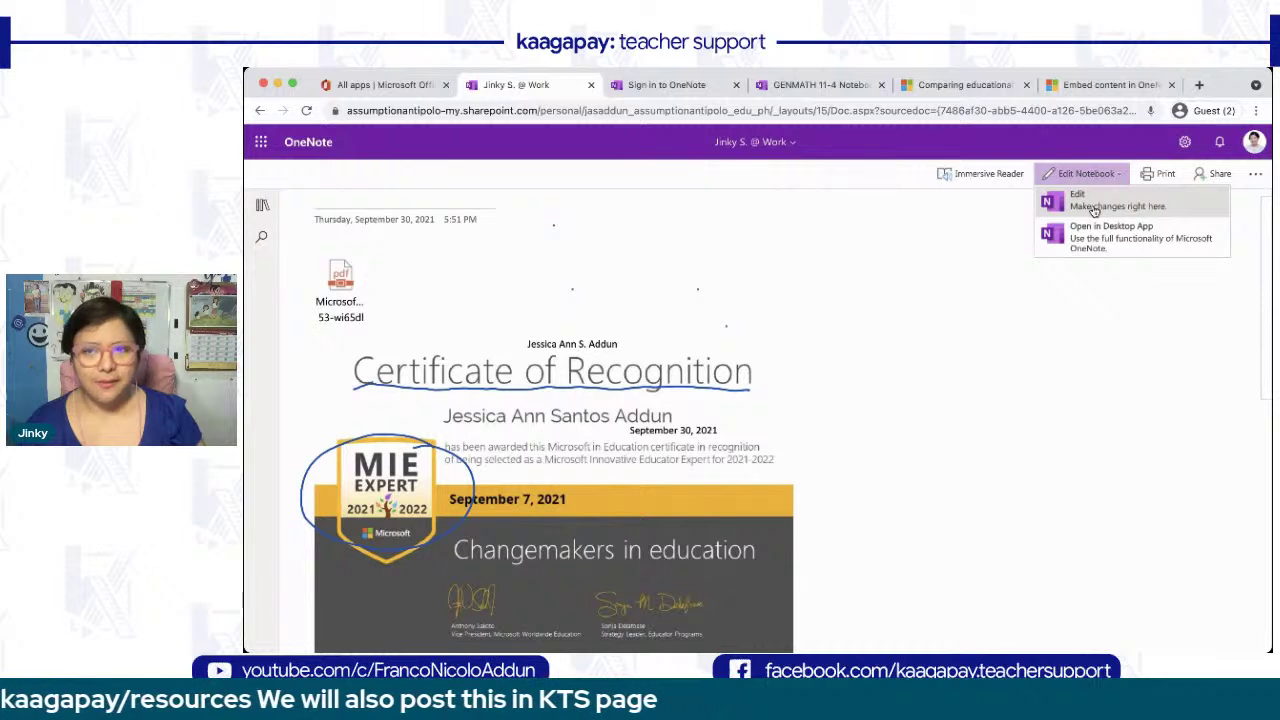
{"action": "left_click", "coordinate": [1094, 207]}
- Set the page colour to the light pink swatch
{"action": "left_click", "coordinate": [514, 200]}
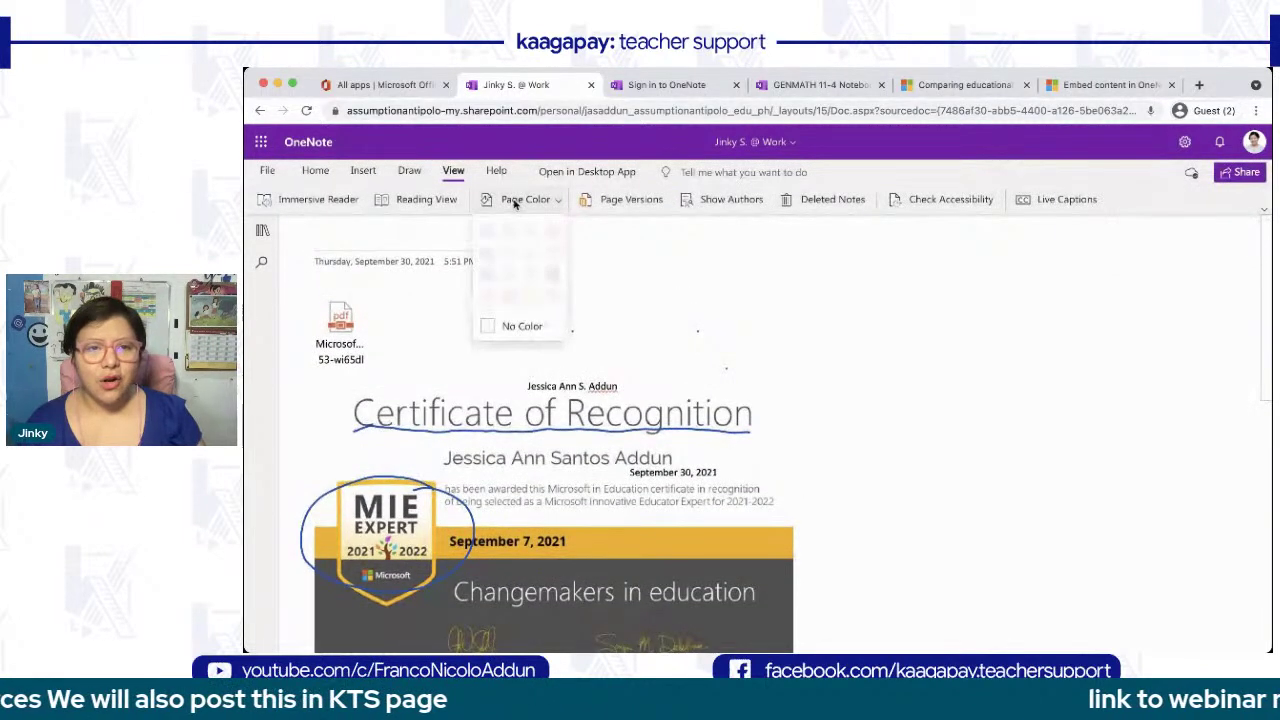
{"action": "left_click", "coordinate": [551, 292]}
{"action": "left_click", "coordinate": [530, 200]}
{"action": "left_click", "coordinate": [517, 306]}
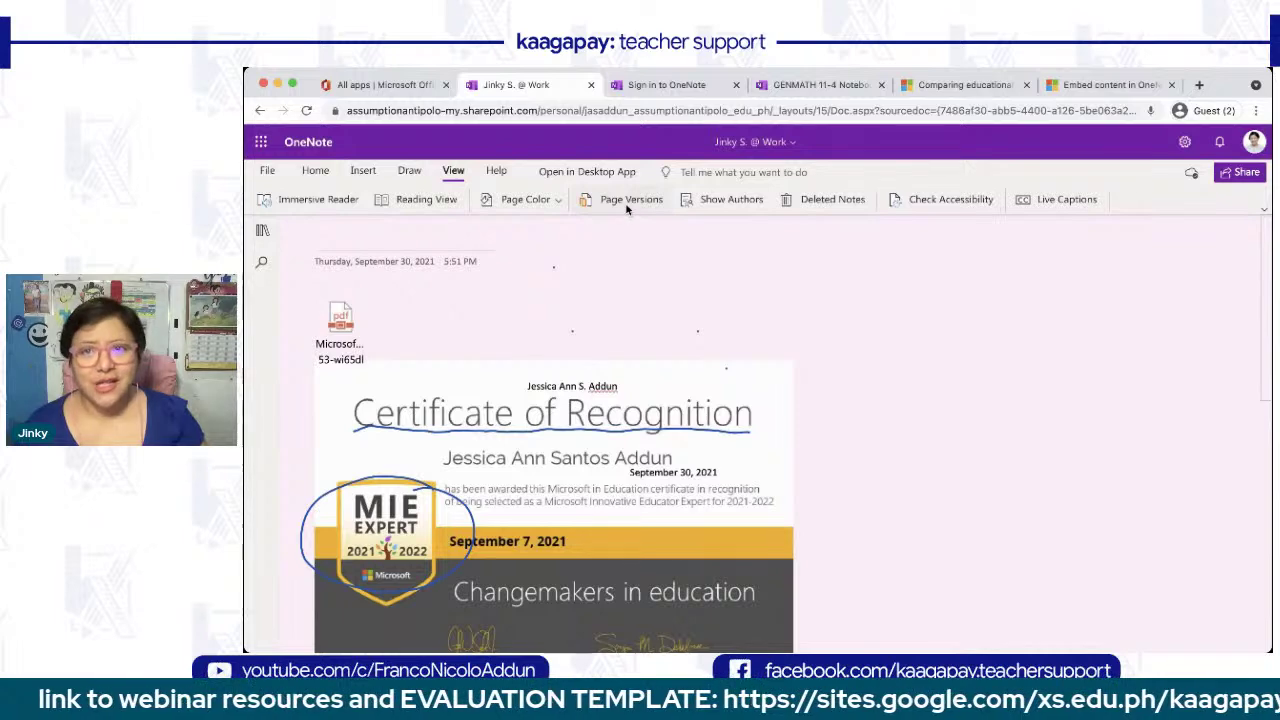
{"action": "scroll", "coordinate": [570, 366], "scroll_direction": "down", "scroll_amount": 3}
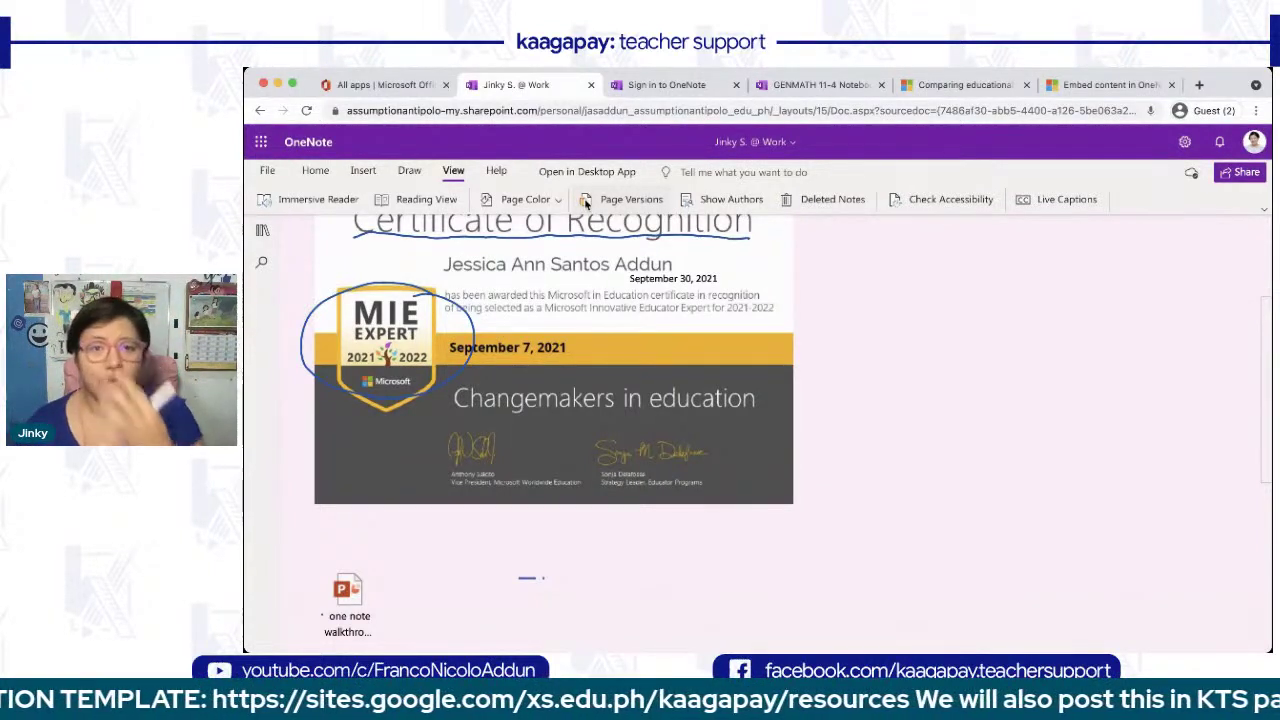
{"action": "left_click", "coordinate": [731, 199]}
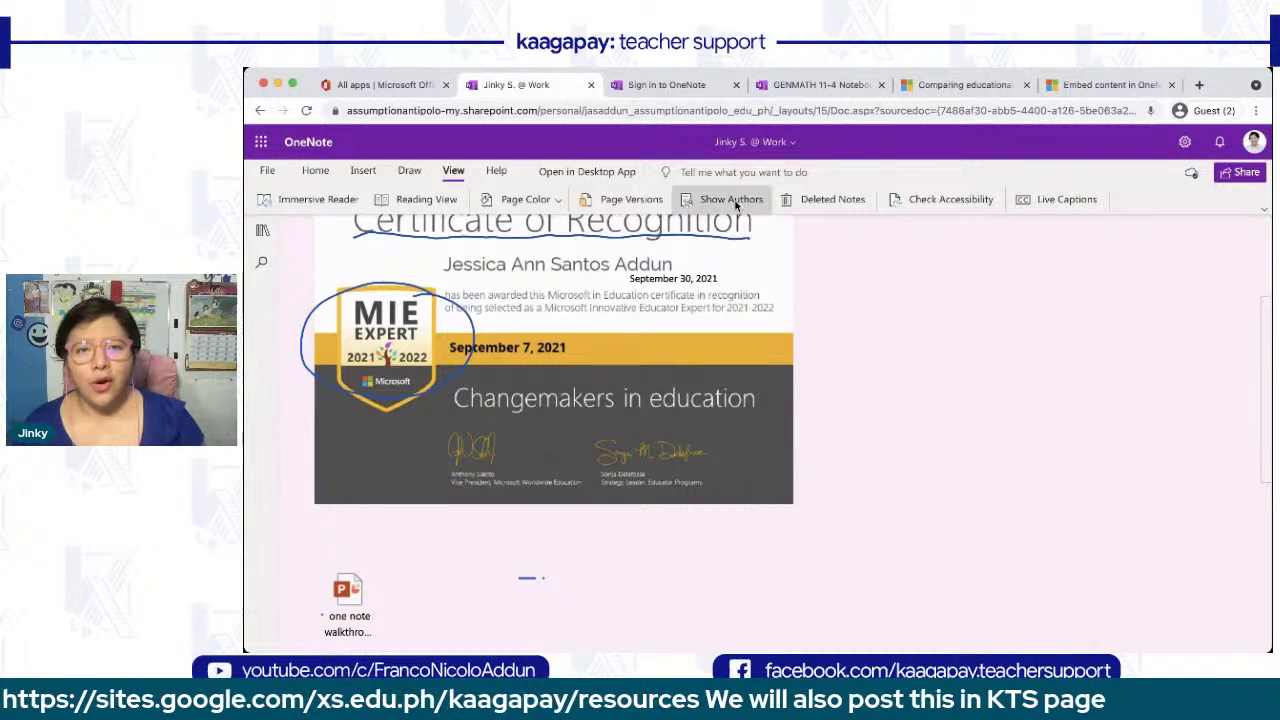
{"action": "scroll", "coordinate": [697, 467], "scroll_direction": "down", "scroll_amount": 1}
{"action": "scroll", "coordinate": [697, 467], "scroll_direction": "up", "scroll_amount": 1}
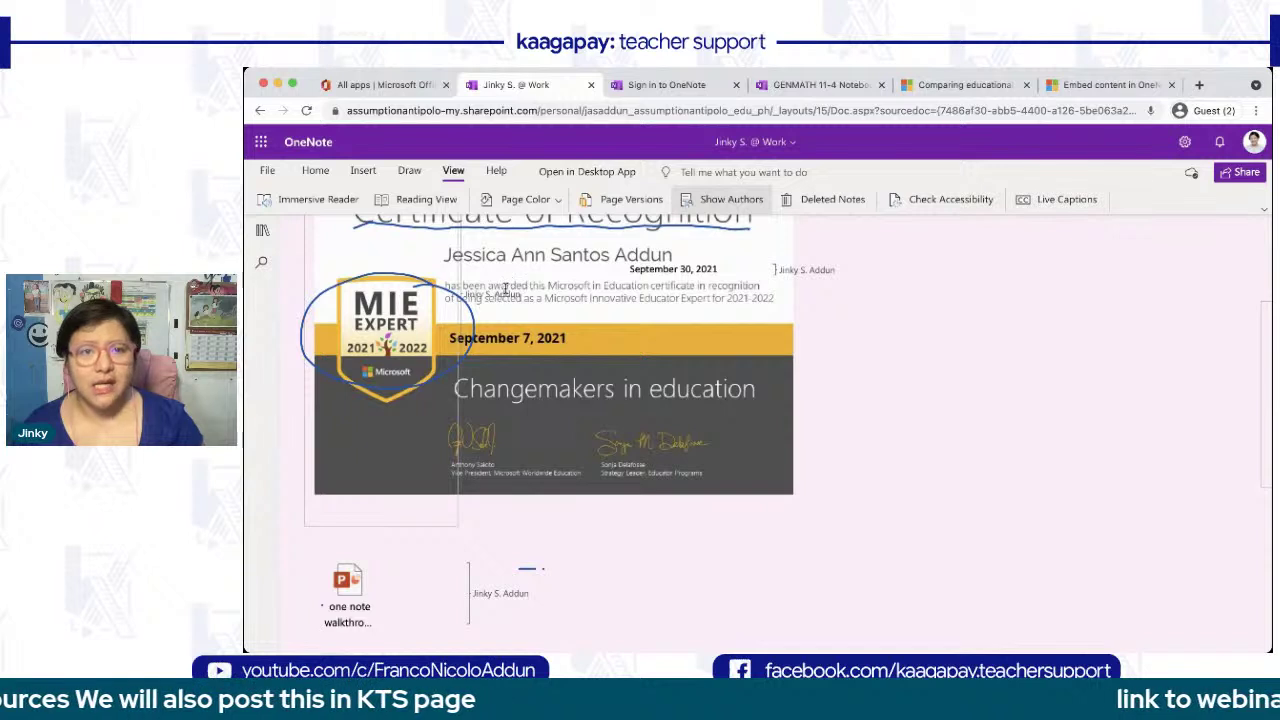
{"action": "left_click", "coordinate": [733, 203]}
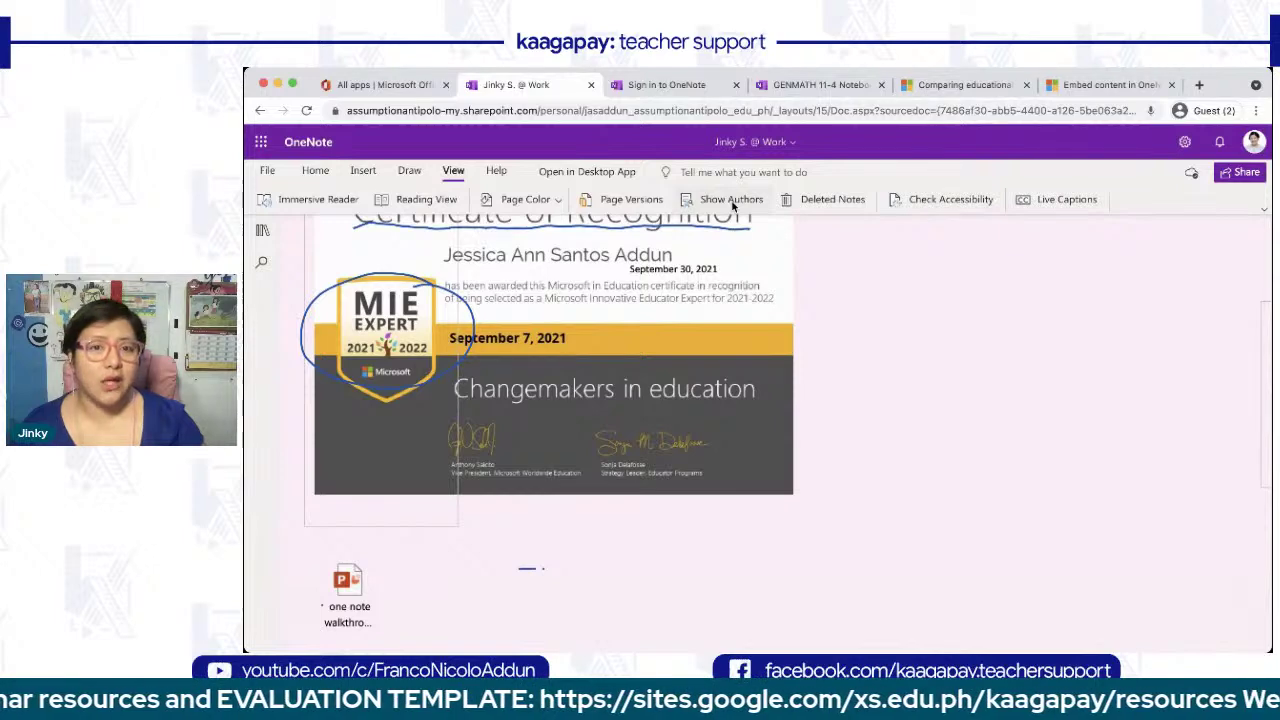
{"action": "left_click", "coordinate": [732, 200]}
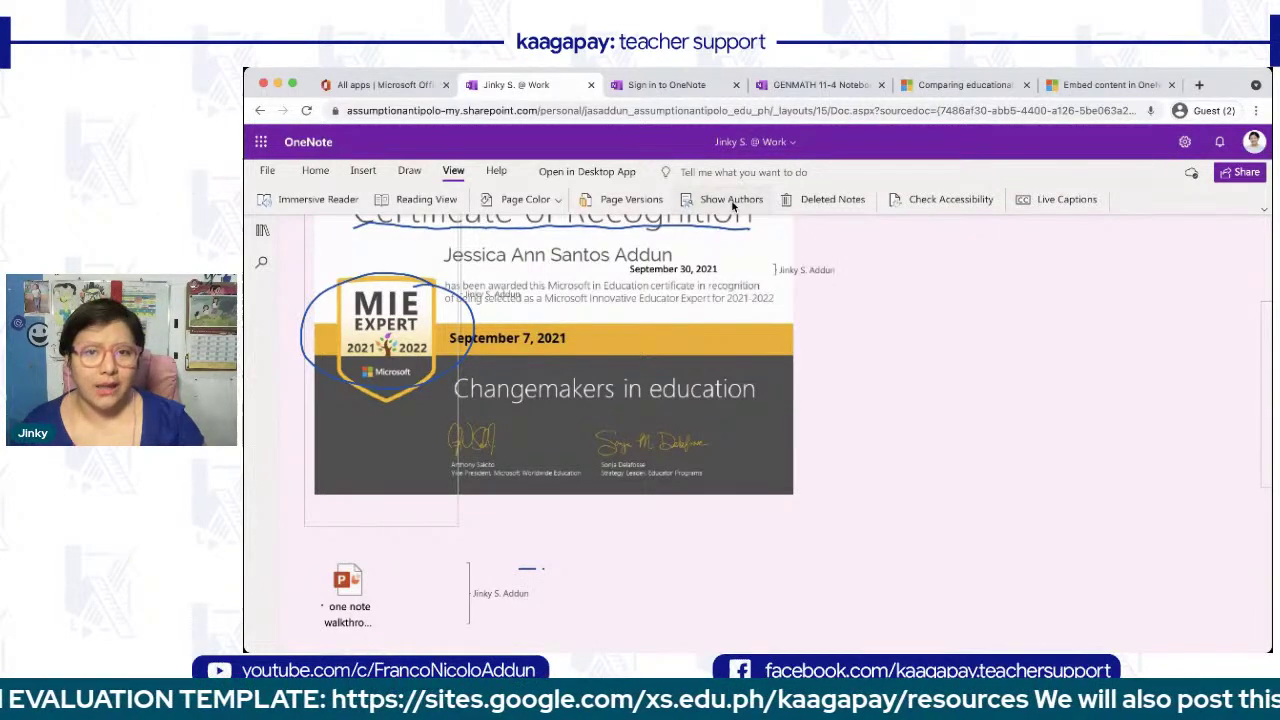
{"action": "scroll", "coordinate": [672, 436], "scroll_direction": "up", "scroll_amount": 3}
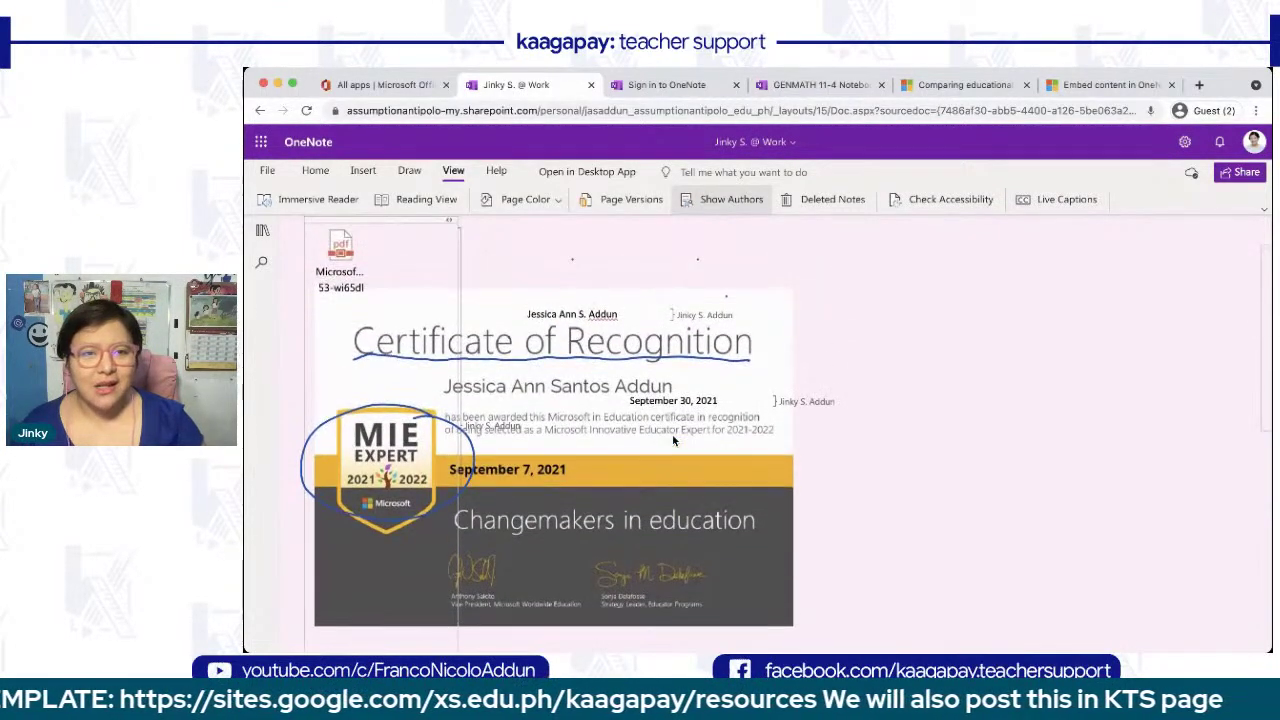
{"action": "left_click", "coordinate": [720, 205]}
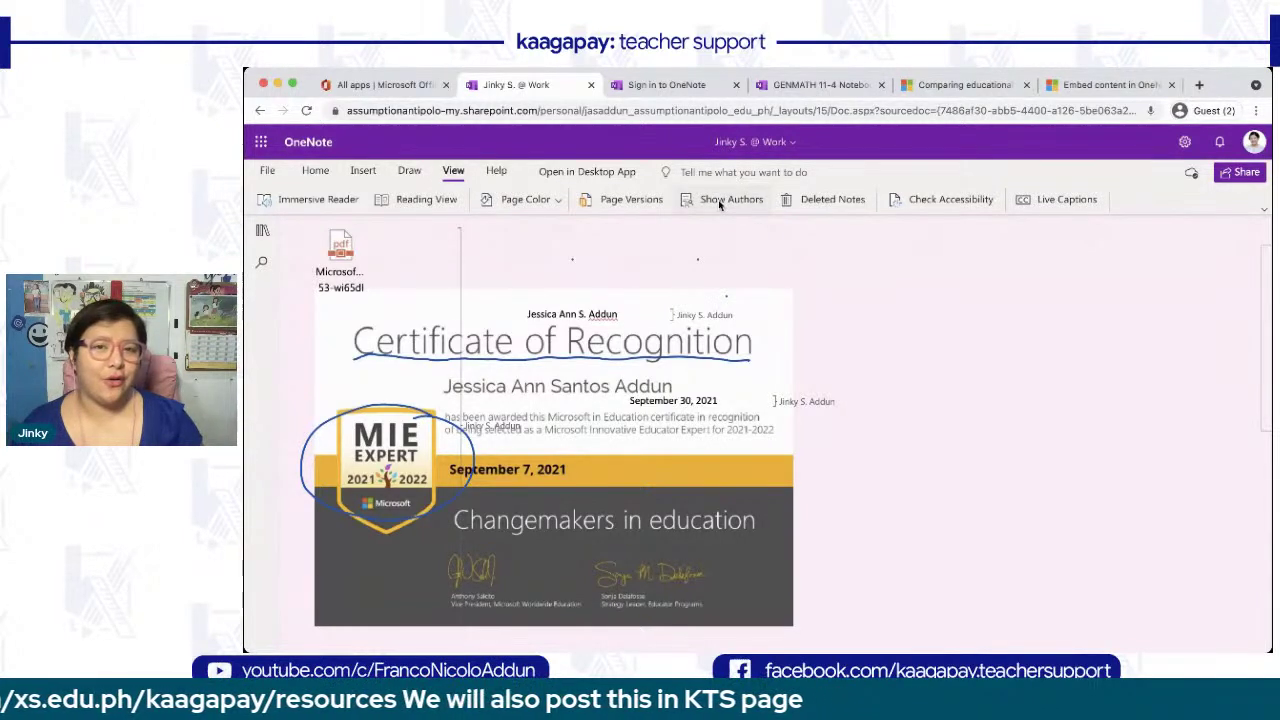
{"action": "left_click", "coordinate": [824, 199]}
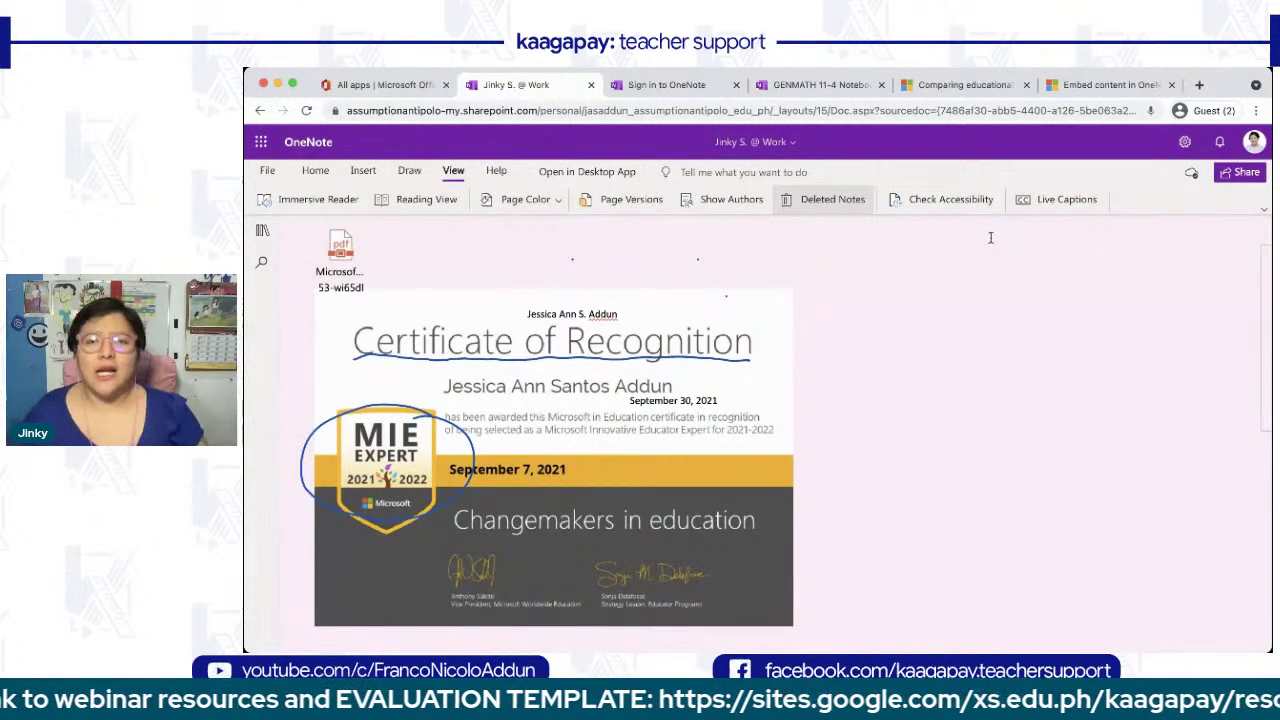
{"action": "left_click", "coordinate": [1036, 203]}
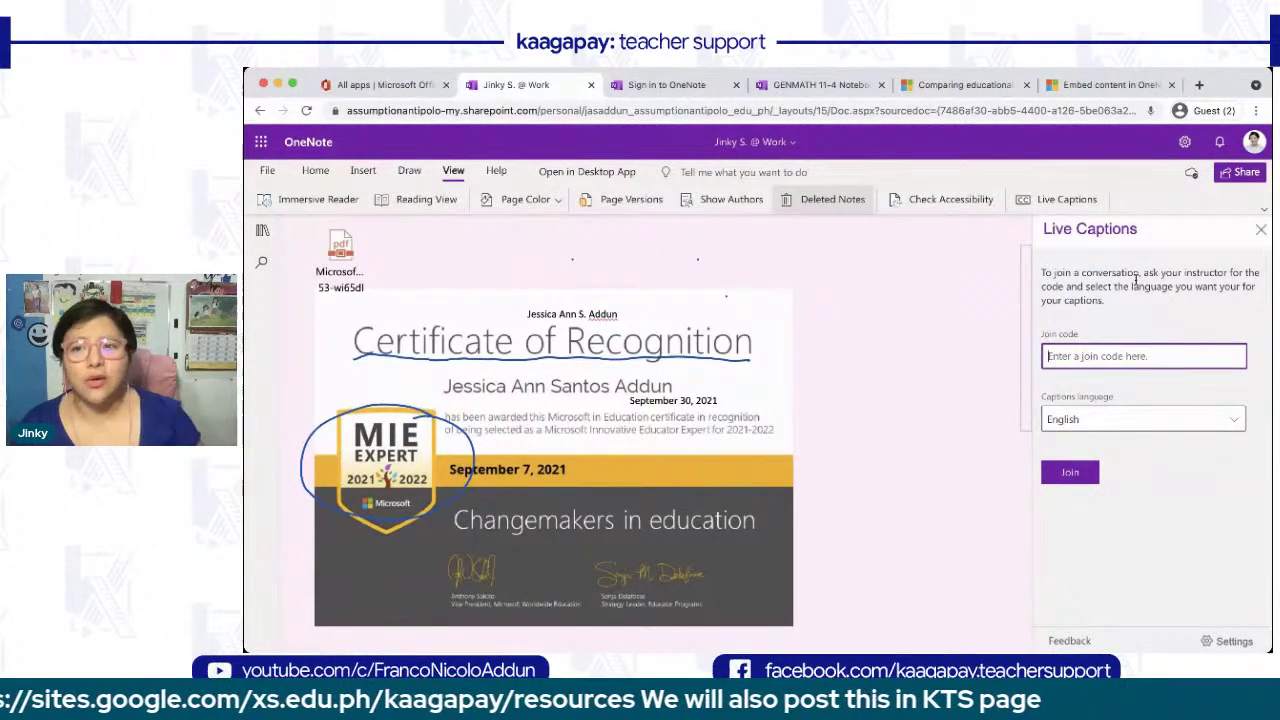
{"action": "left_click", "coordinate": [1260, 231]}
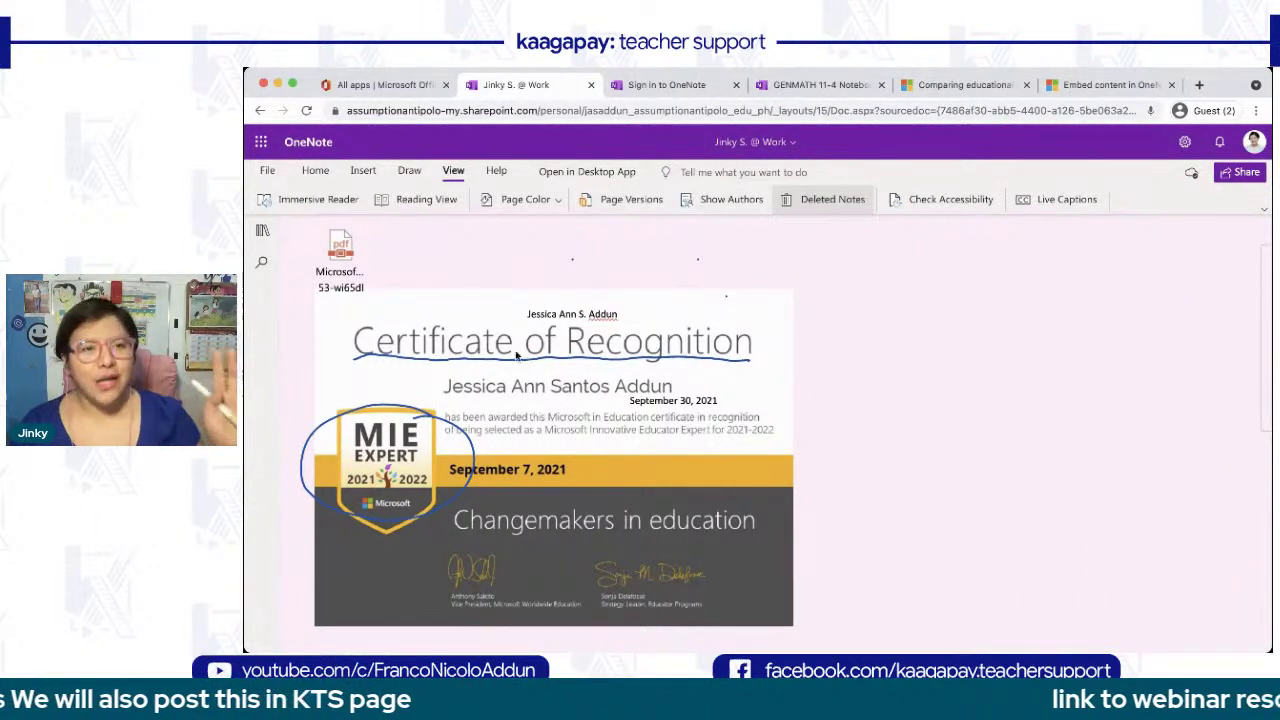
- Browse the notebook's Deleted Pages and preview the deleted Untitled Page
{"action": "left_click", "coordinate": [263, 231]}
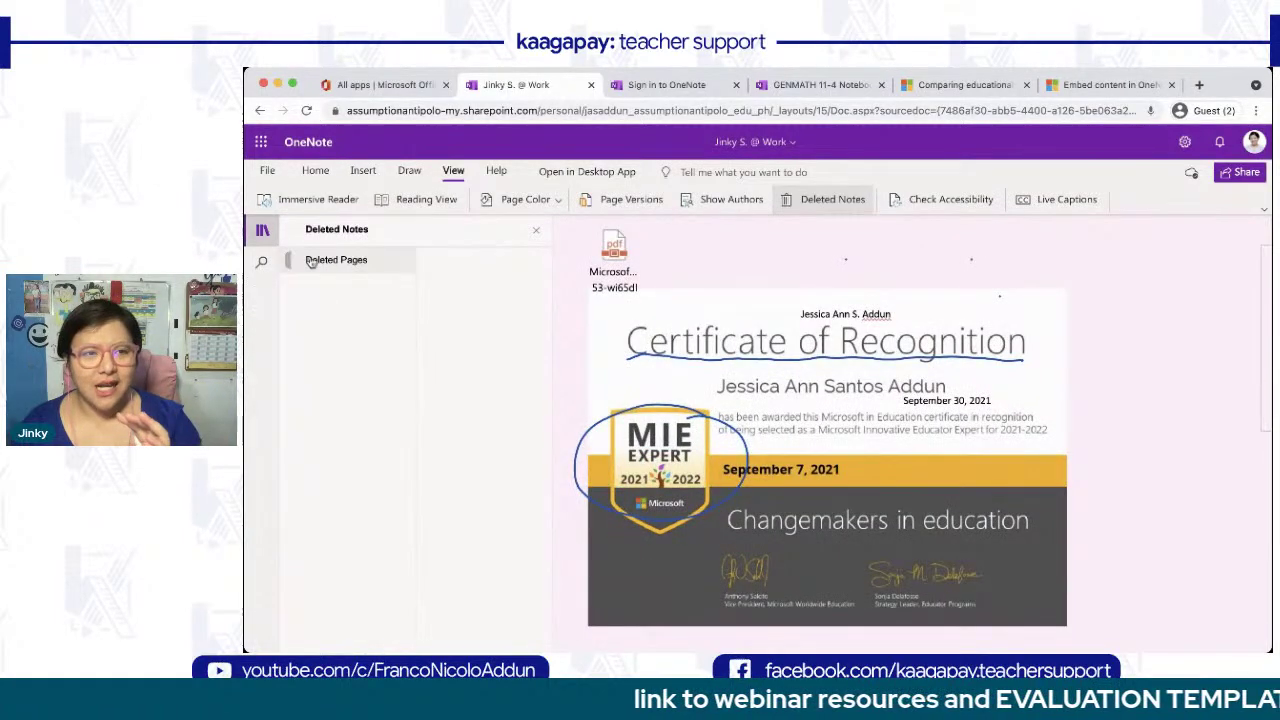
{"action": "left_click", "coordinate": [311, 260]}
{"action": "left_click", "coordinate": [479, 289]}
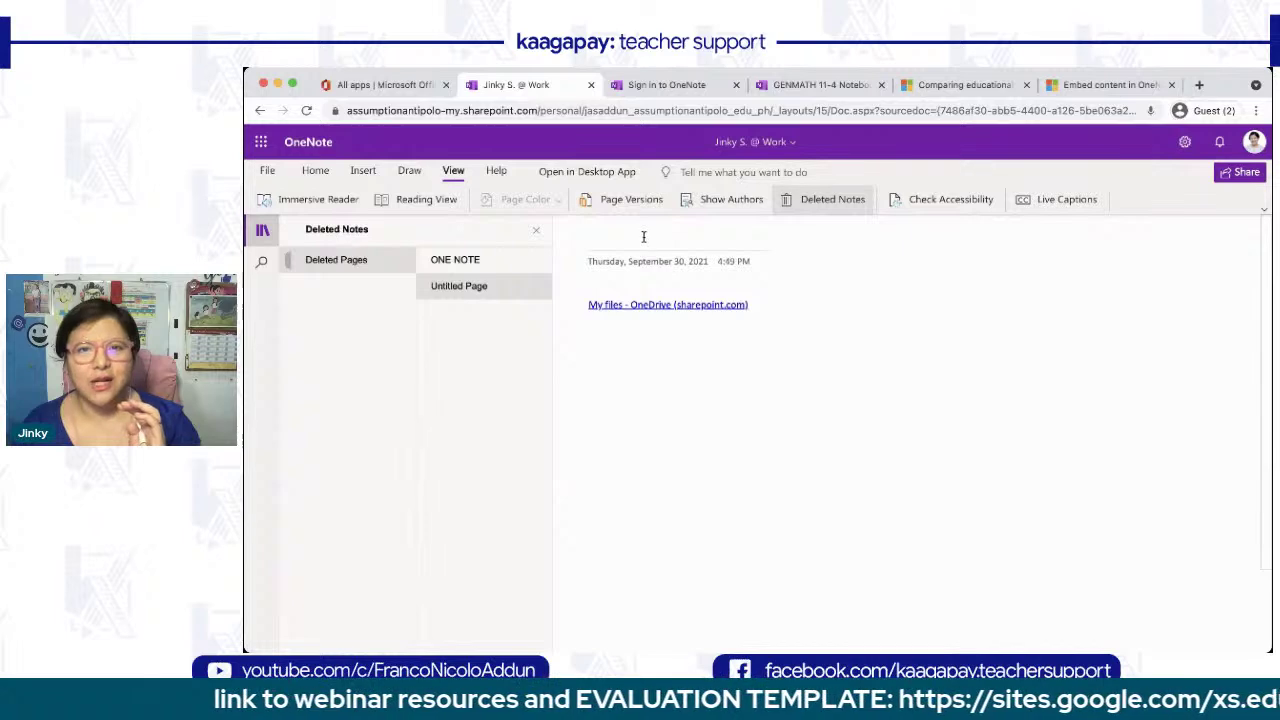
{"action": "left_click", "coordinate": [263, 230]}
{"action": "left_click", "coordinate": [264, 230]}
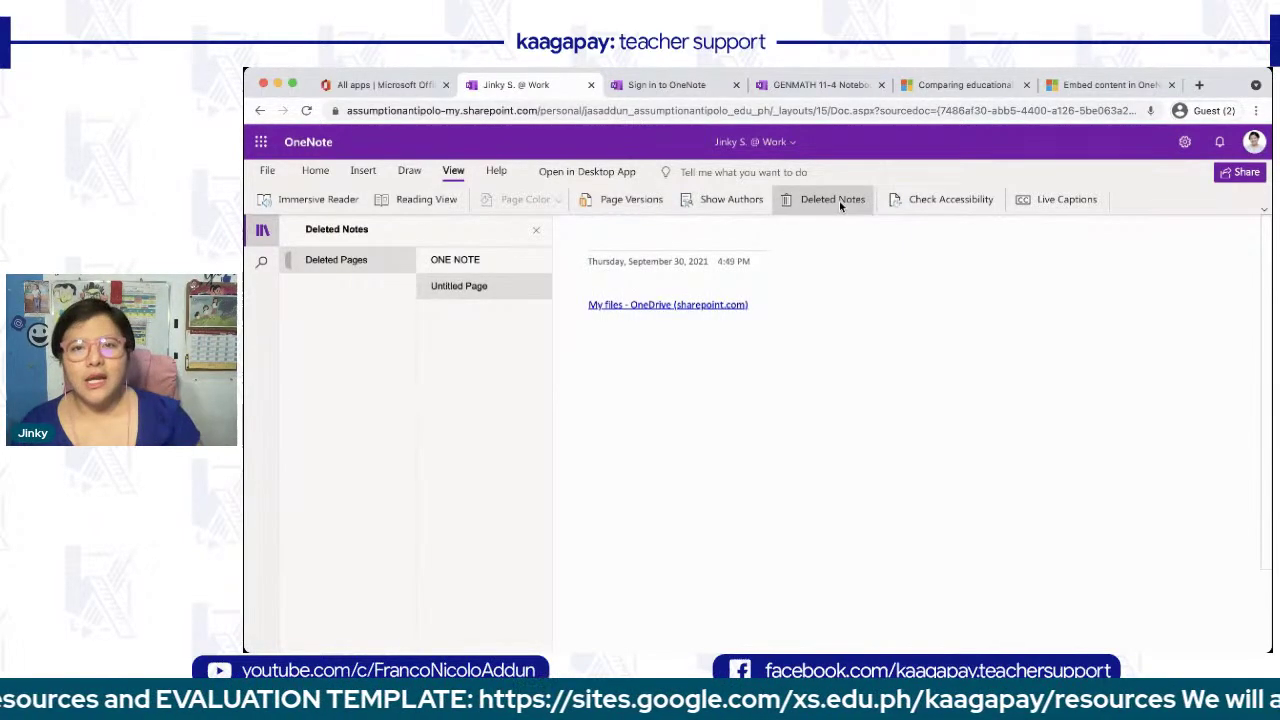
- Leave Deleted Notes and open the stream page in the KAAGAPAY section
{"action": "left_click", "coordinate": [839, 200]}
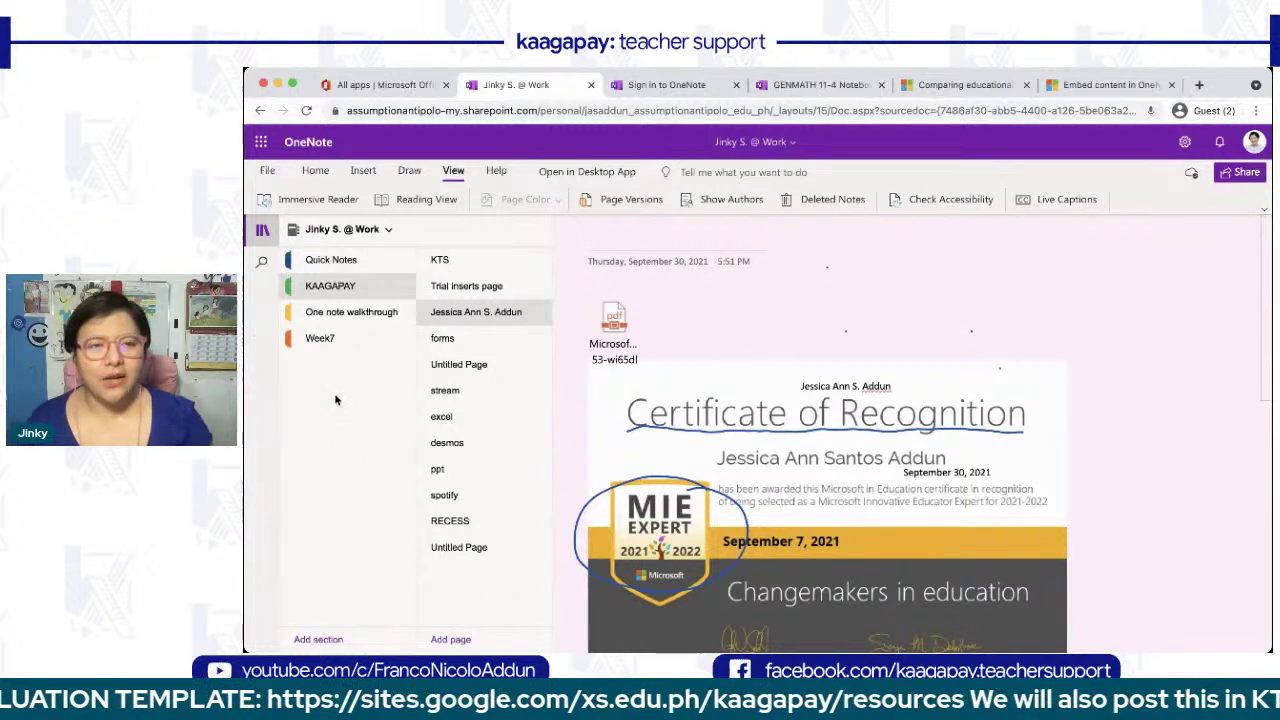
{"action": "left_click", "coordinate": [331, 314]}
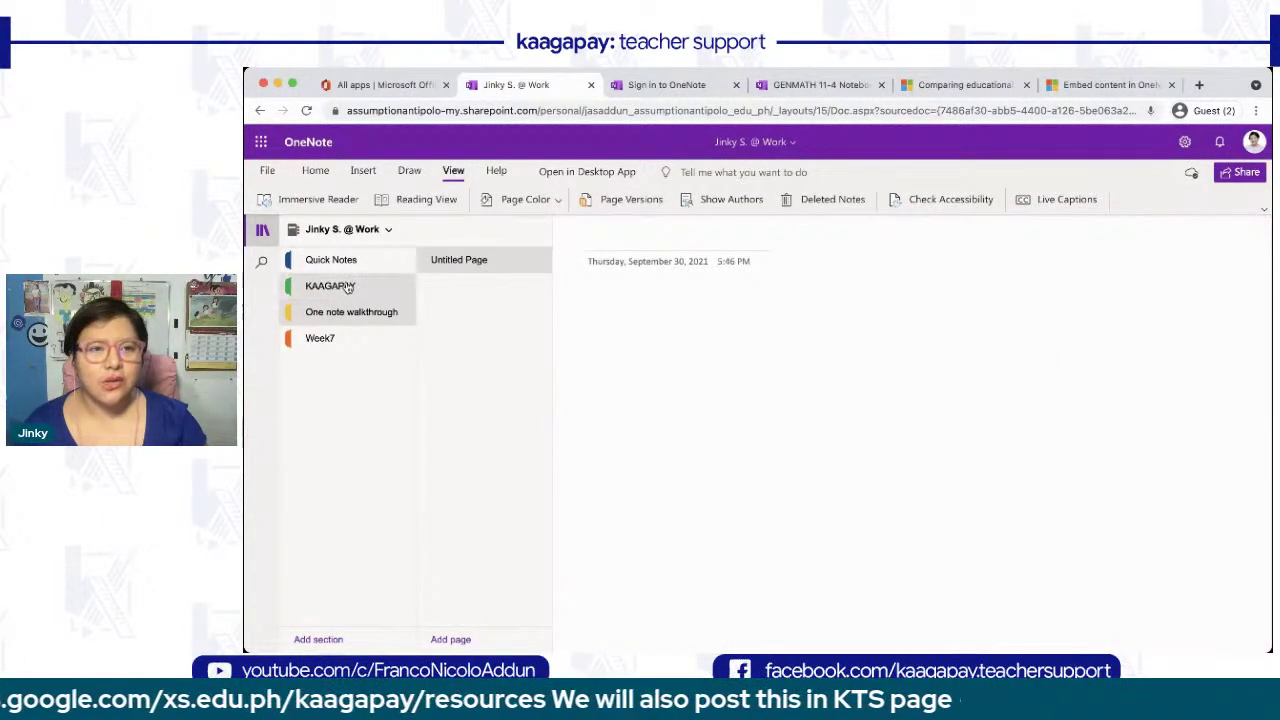
{"action": "left_click", "coordinate": [345, 287]}
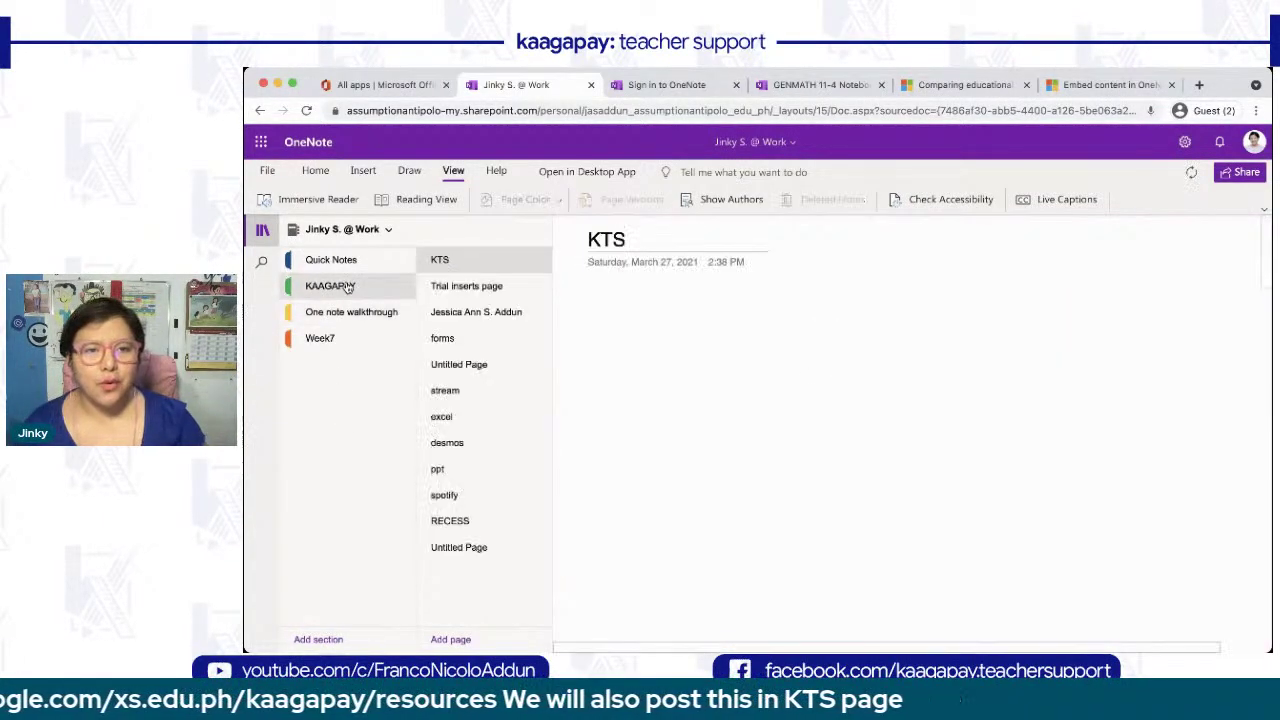
{"action": "left_click", "coordinate": [458, 391]}
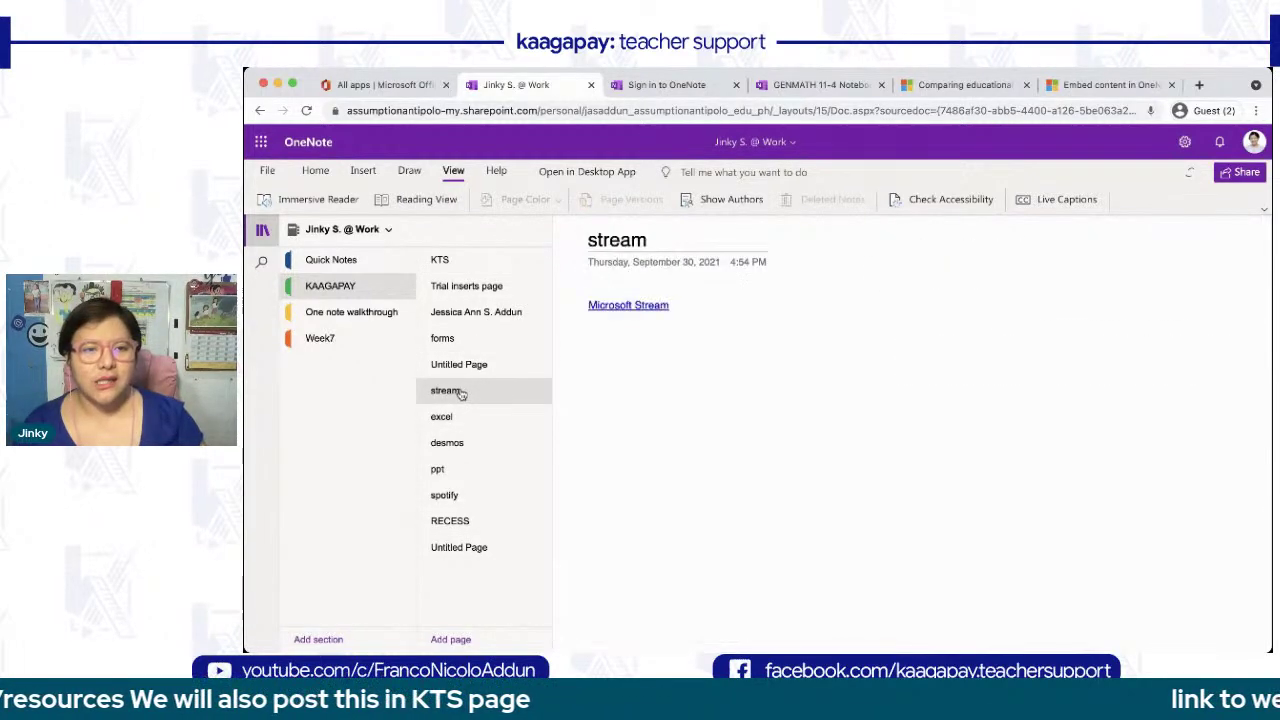
- Show the stream page's context menu with Delete Page, then scroll through the KAAGAPAY page list
{"action": "right_click", "coordinate": [461, 394]}
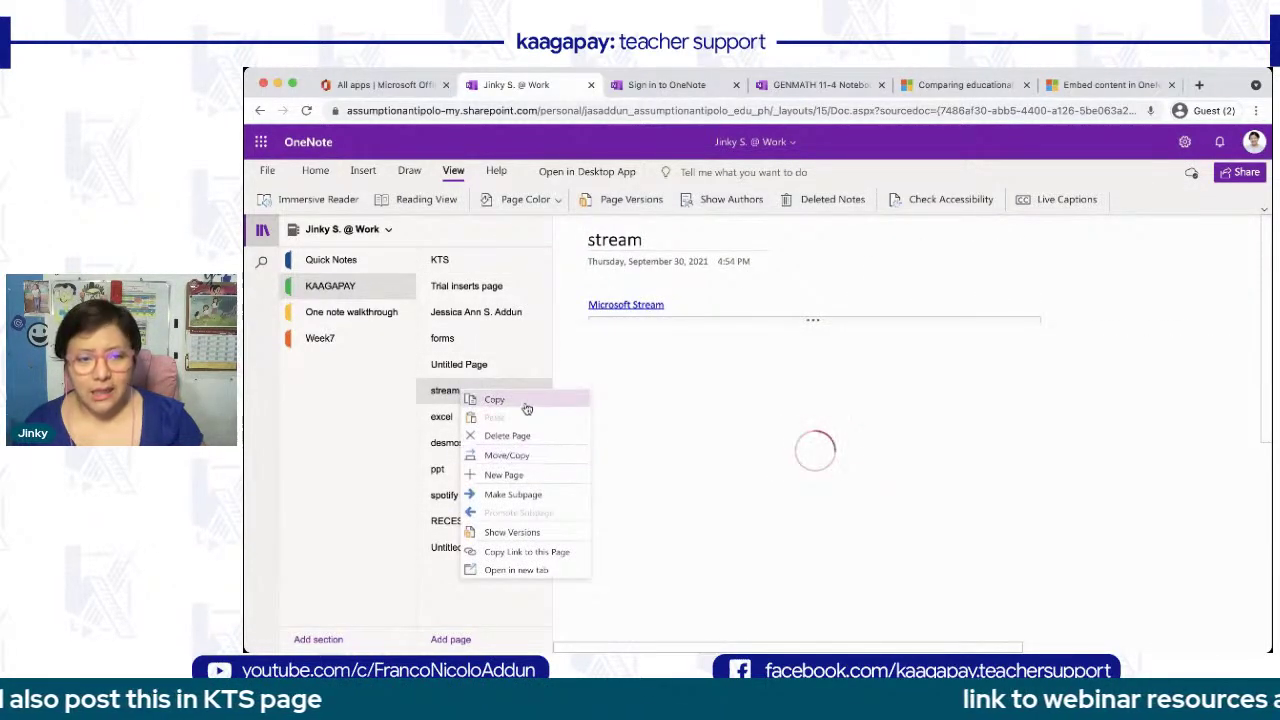
{"action": "scroll", "coordinate": [515, 440], "scroll_direction": "up", "scroll_amount": 5}
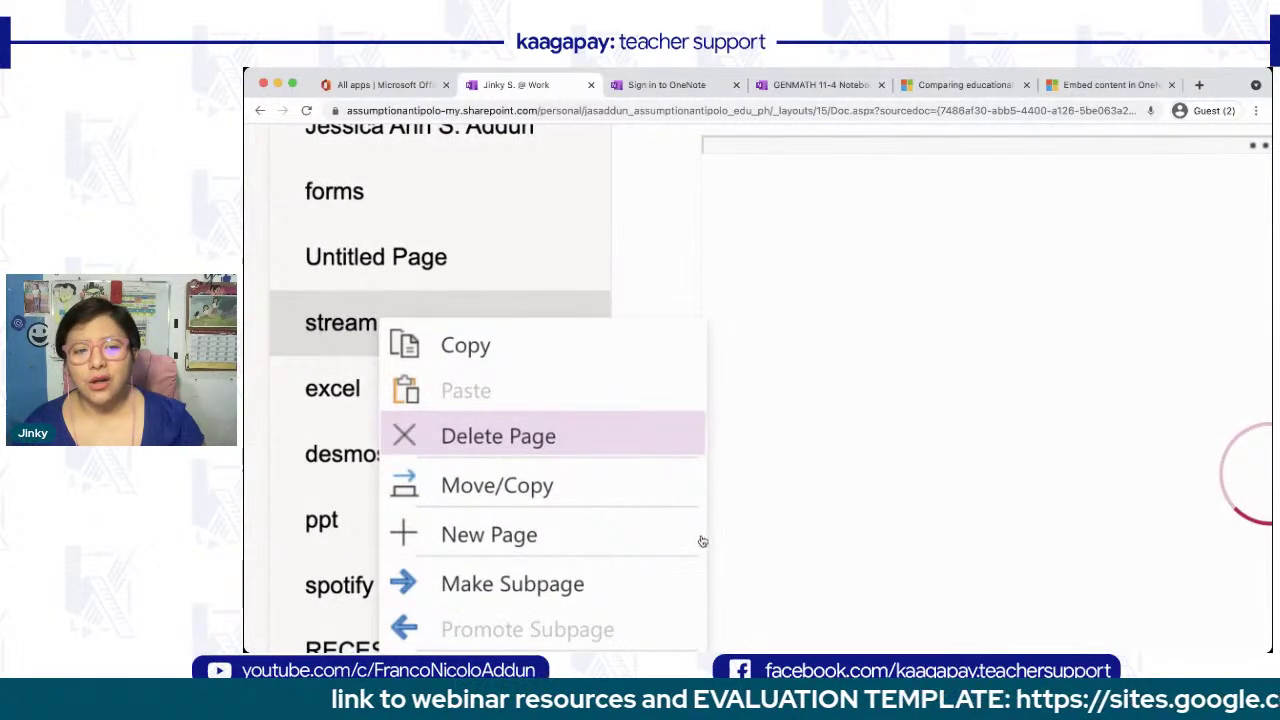
{"action": "scroll", "coordinate": [477, 560], "scroll_direction": "down", "scroll_amount": 3}
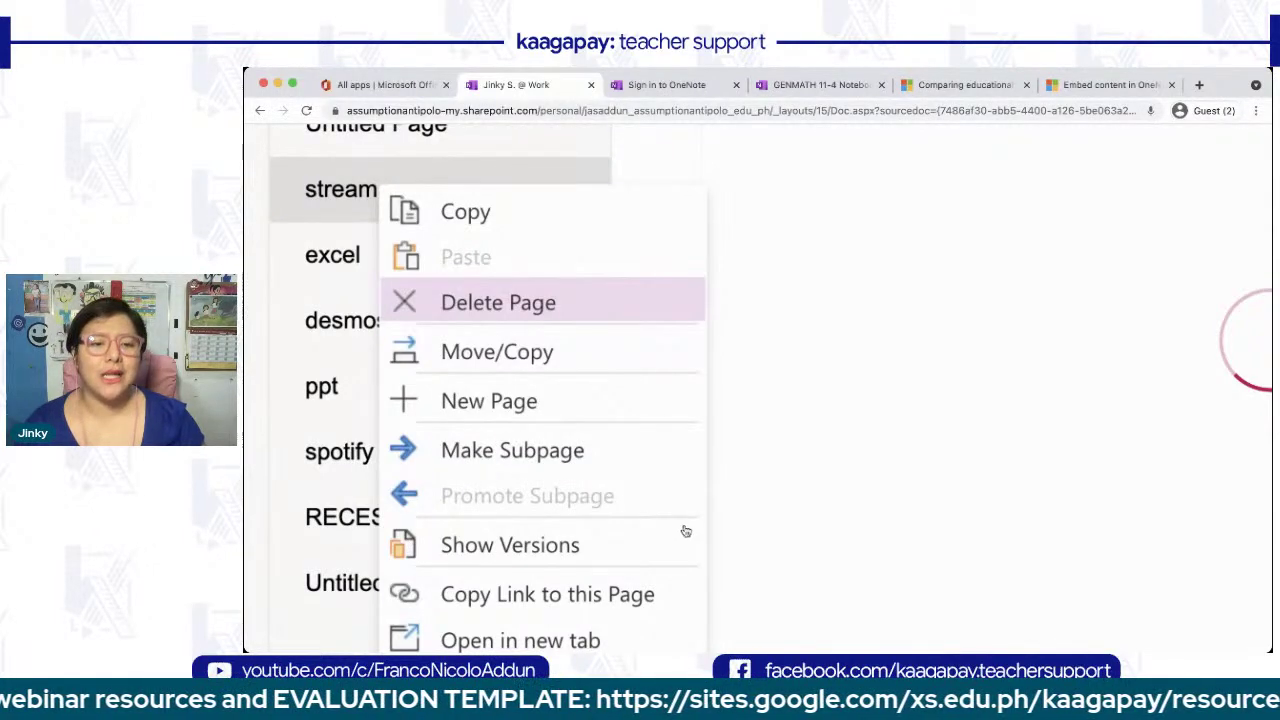
{"action": "scroll", "coordinate": [685, 533], "scroll_direction": "down", "scroll_amount": 1}
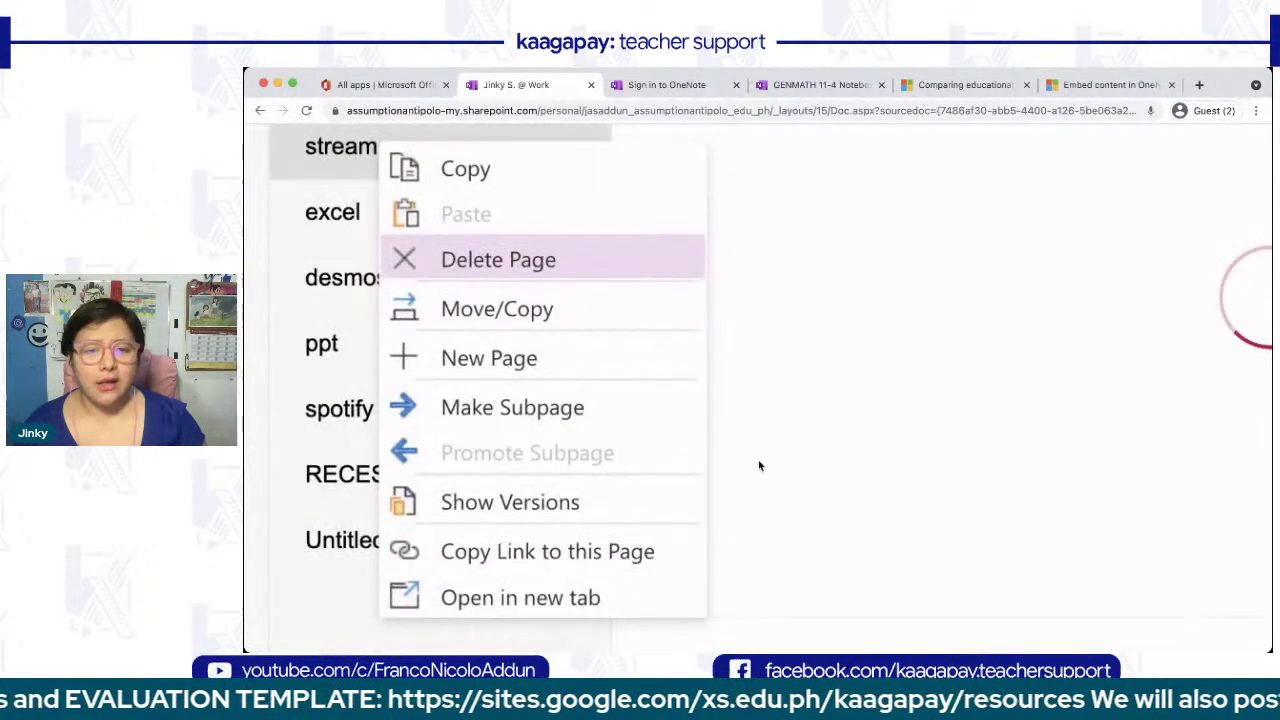
{"action": "scroll", "coordinate": [760, 466], "scroll_direction": "down", "scroll_amount": 3}
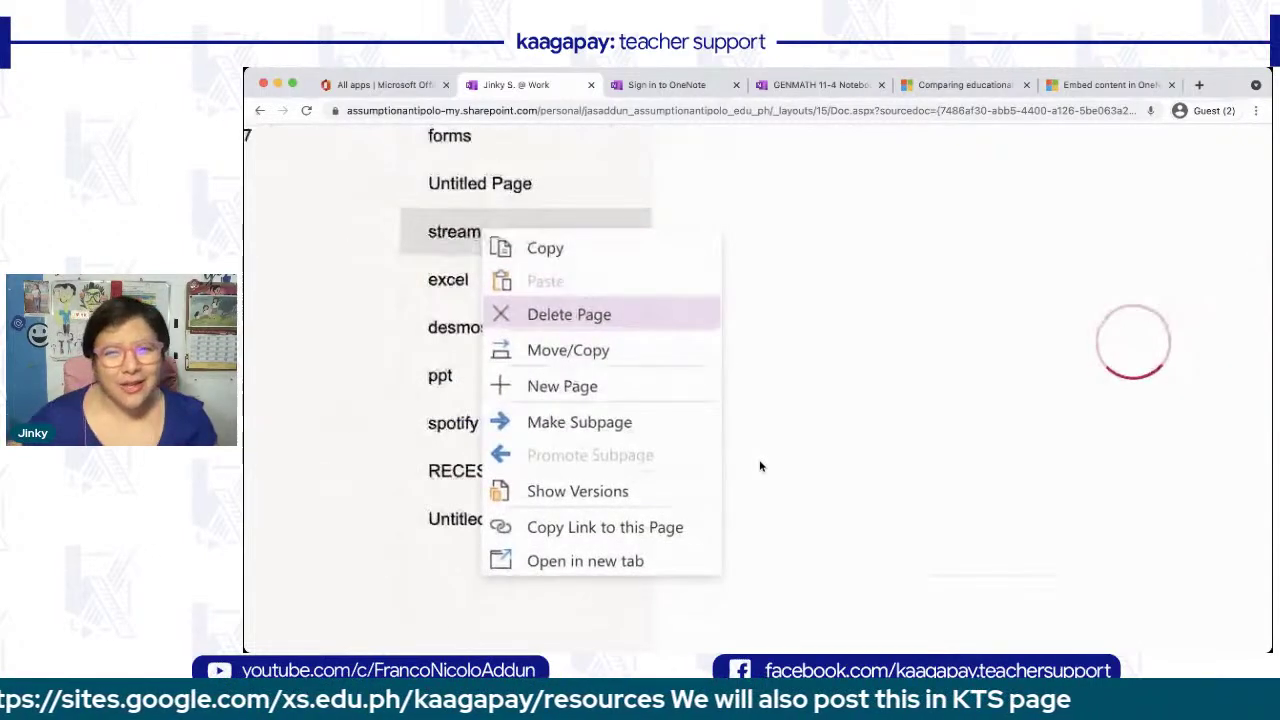
{"action": "scroll", "coordinate": [760, 466], "scroll_direction": "down", "scroll_amount": 1}
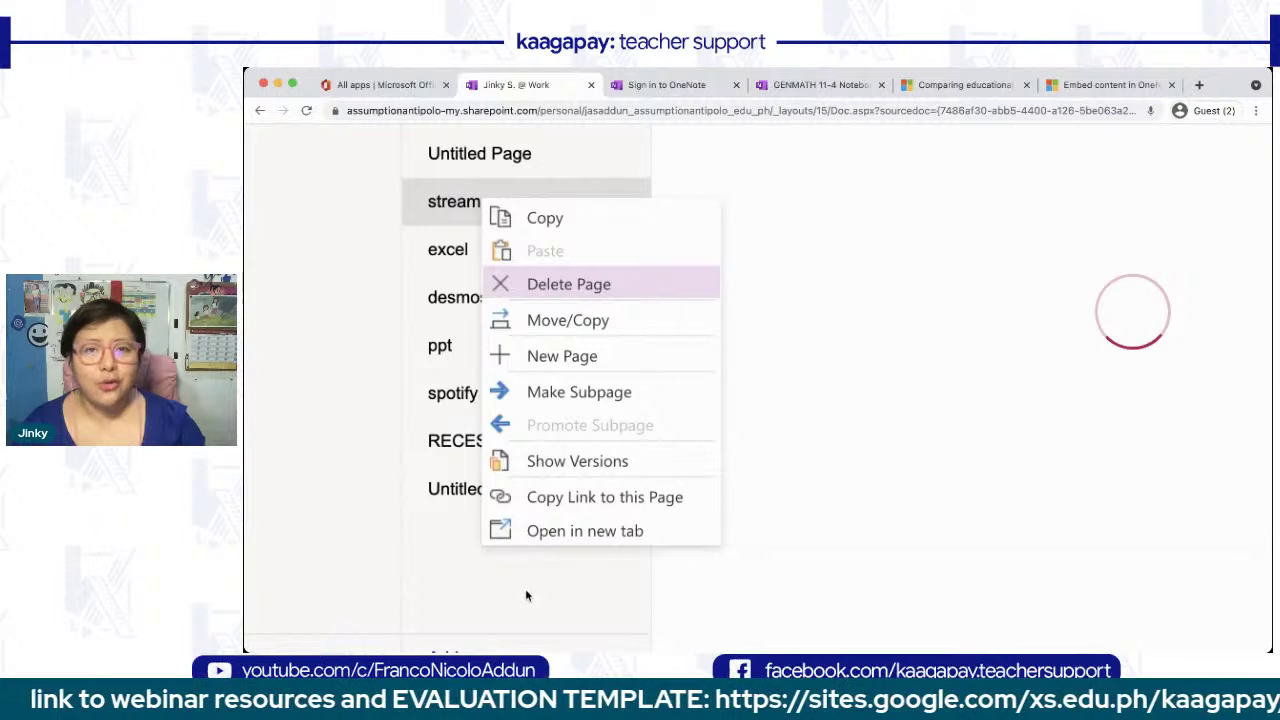
{"action": "left_click", "coordinate": [591, 86]}
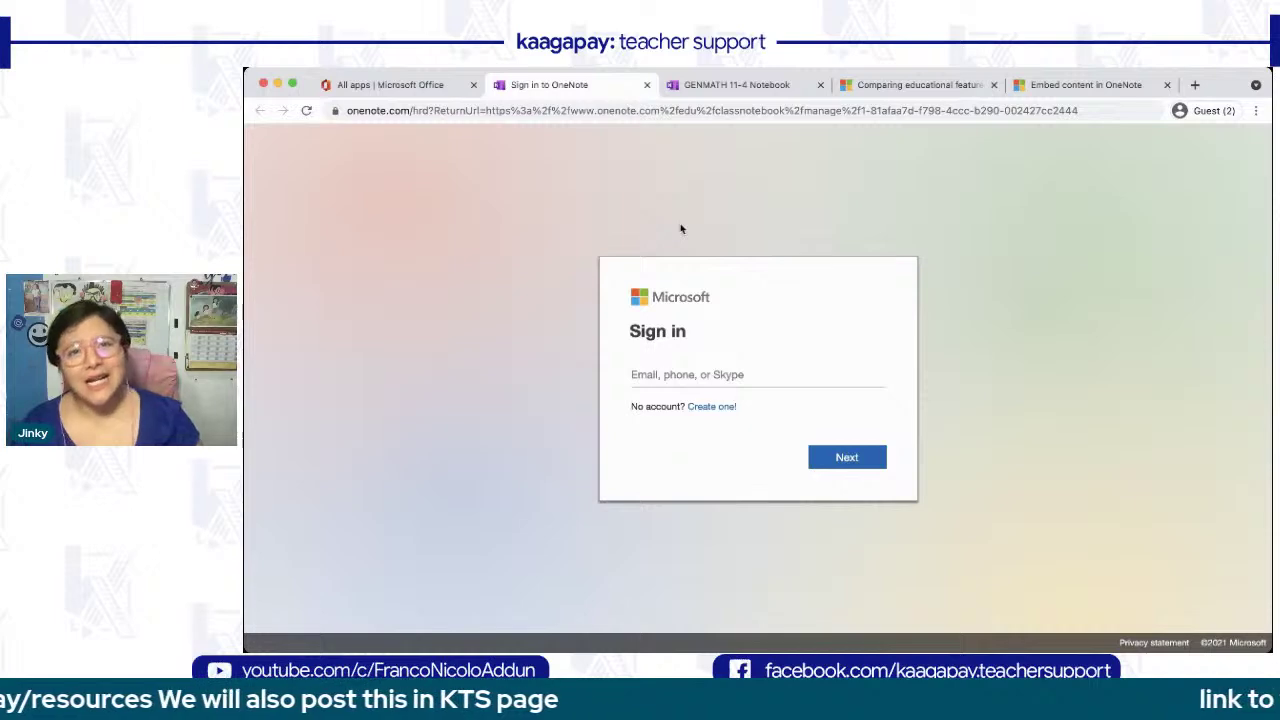
{"action": "left_click", "coordinate": [691, 86]}
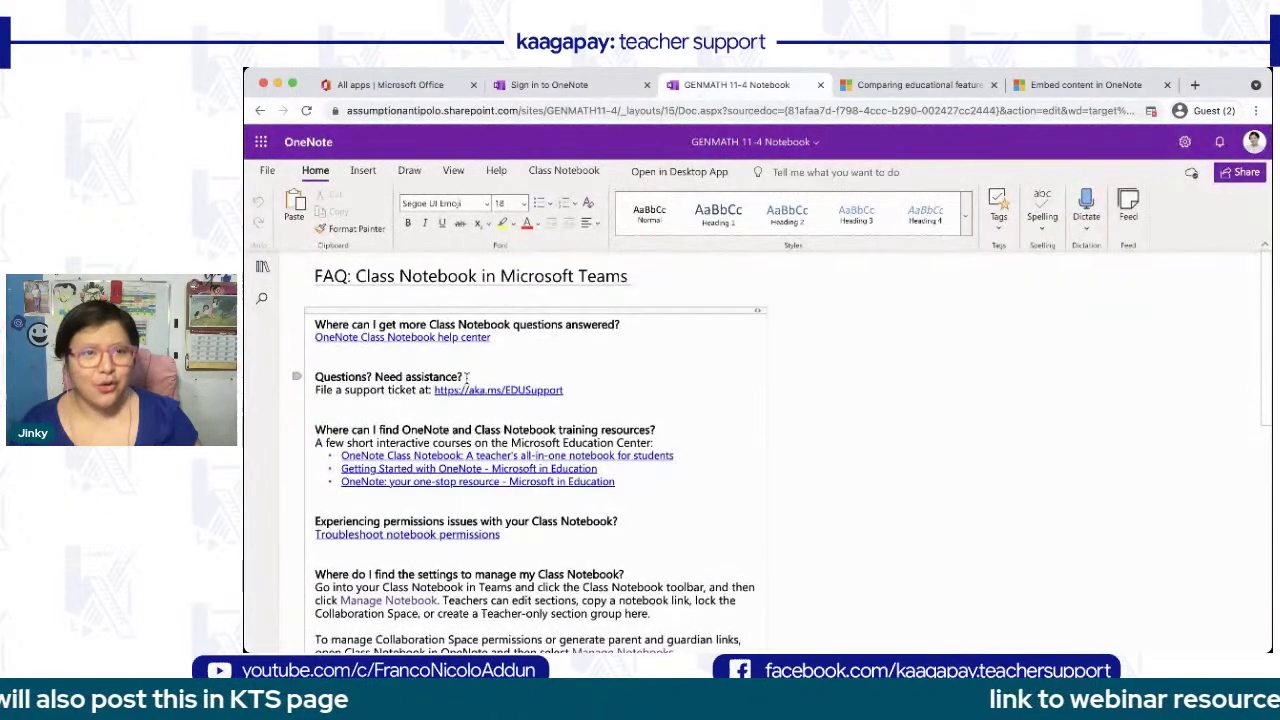
{"action": "left_click", "coordinate": [262, 267]}
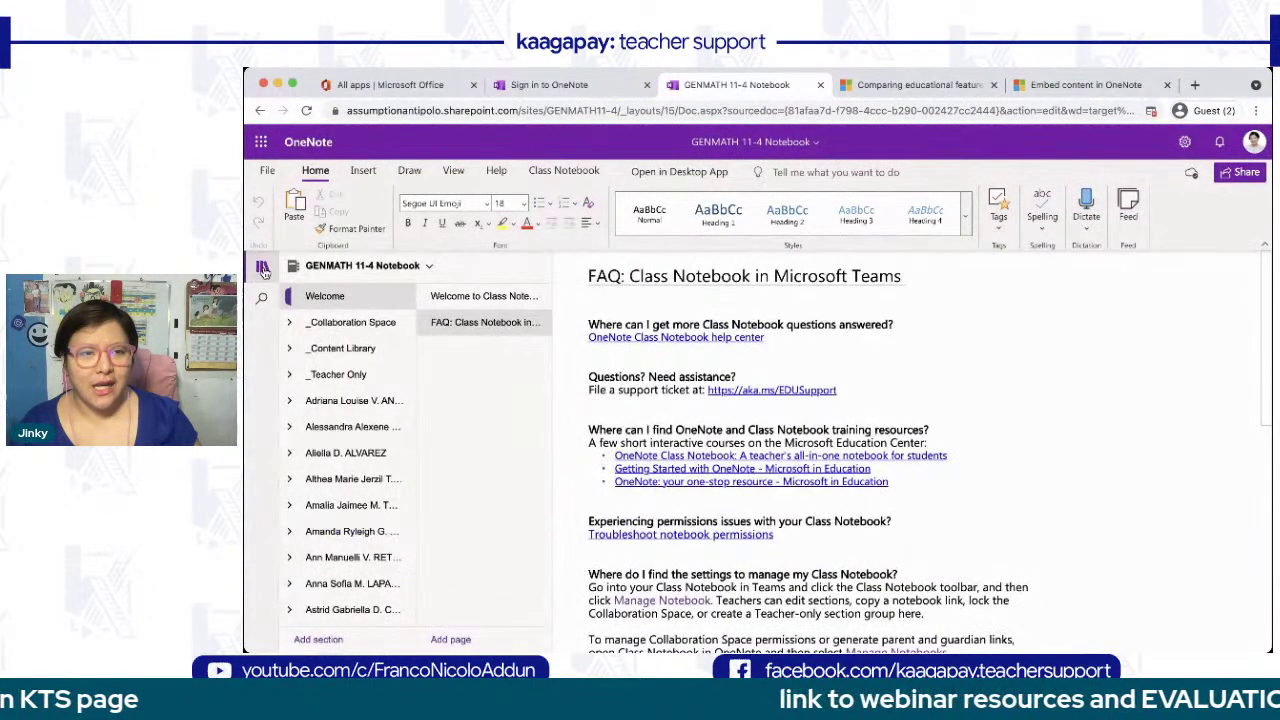
{"action": "scroll", "coordinate": [333, 457], "scroll_direction": "down", "scroll_amount": 1}
{"action": "scroll", "coordinate": [333, 457], "scroll_direction": "up", "scroll_amount": 1}
{"action": "scroll", "coordinate": [333, 457], "scroll_direction": "left", "scroll_amount": 3}
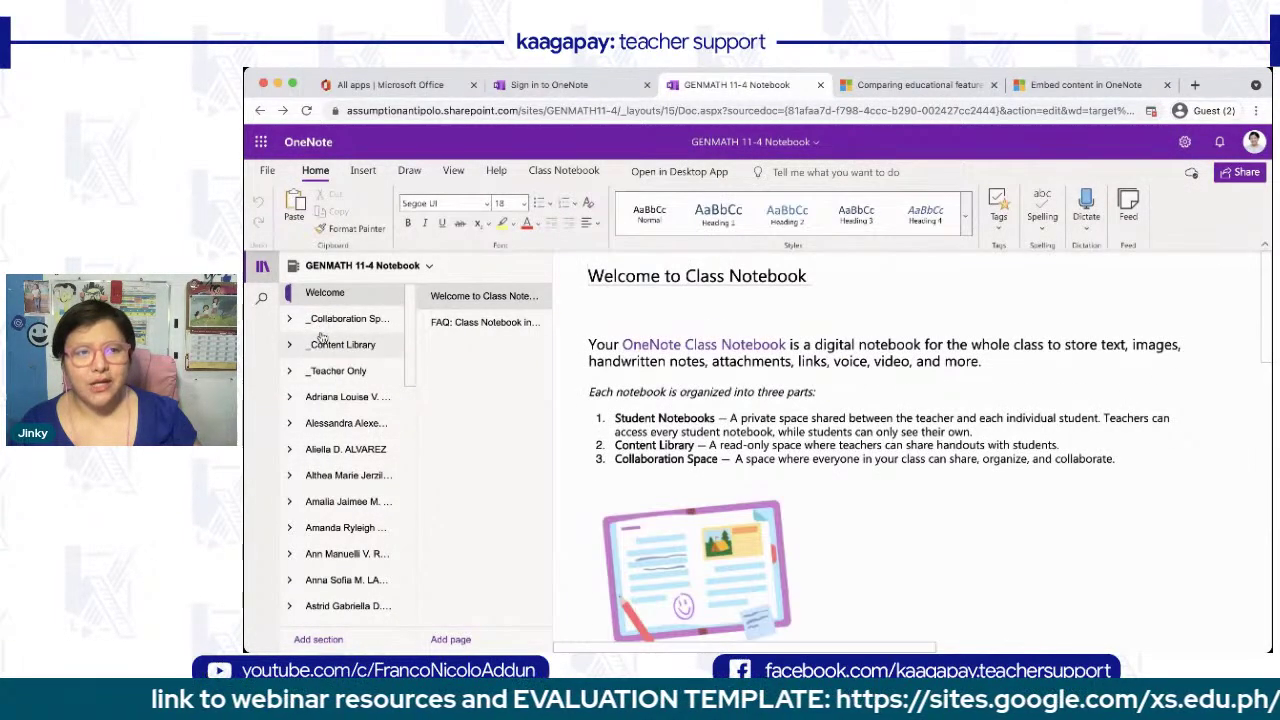
{"action": "scroll", "coordinate": [328, 369], "scroll_direction": "up", "scroll_amount": 5}
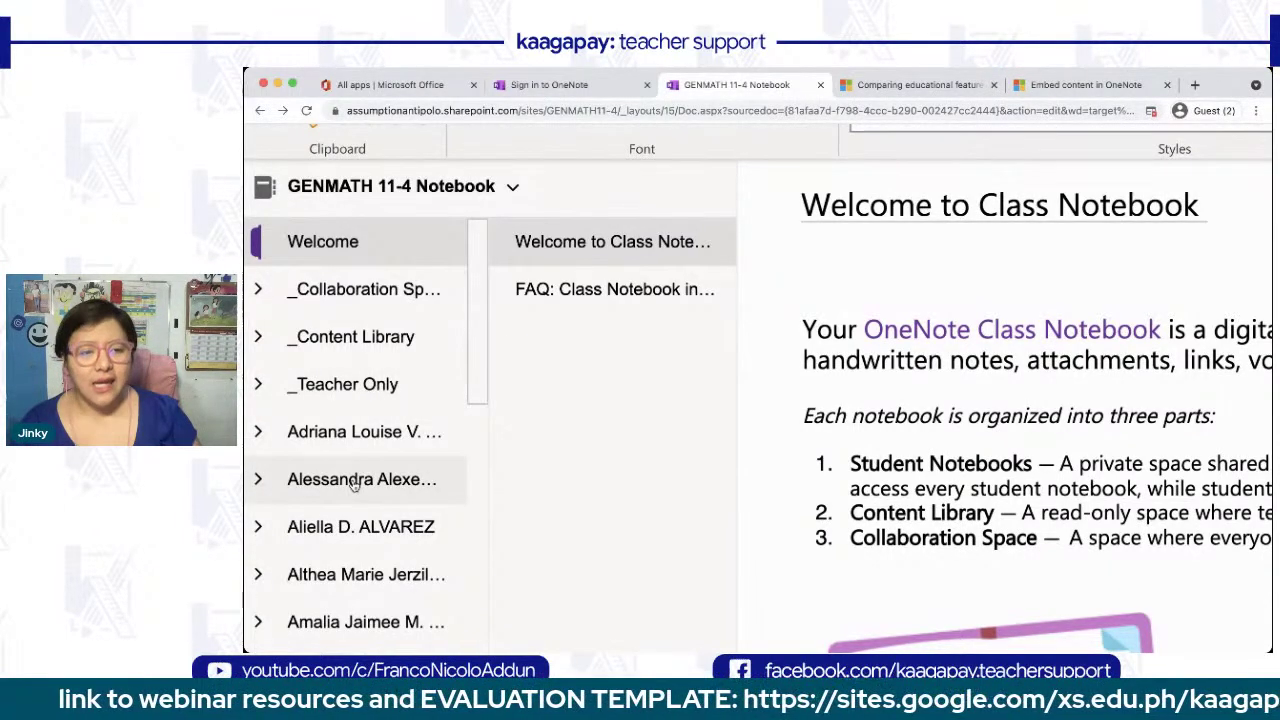
{"action": "scroll", "coordinate": [352, 490], "scroll_direction": "down", "scroll_amount": 8}
{"action": "scroll", "coordinate": [352, 495], "scroll_direction": "up", "scroll_amount": 10}
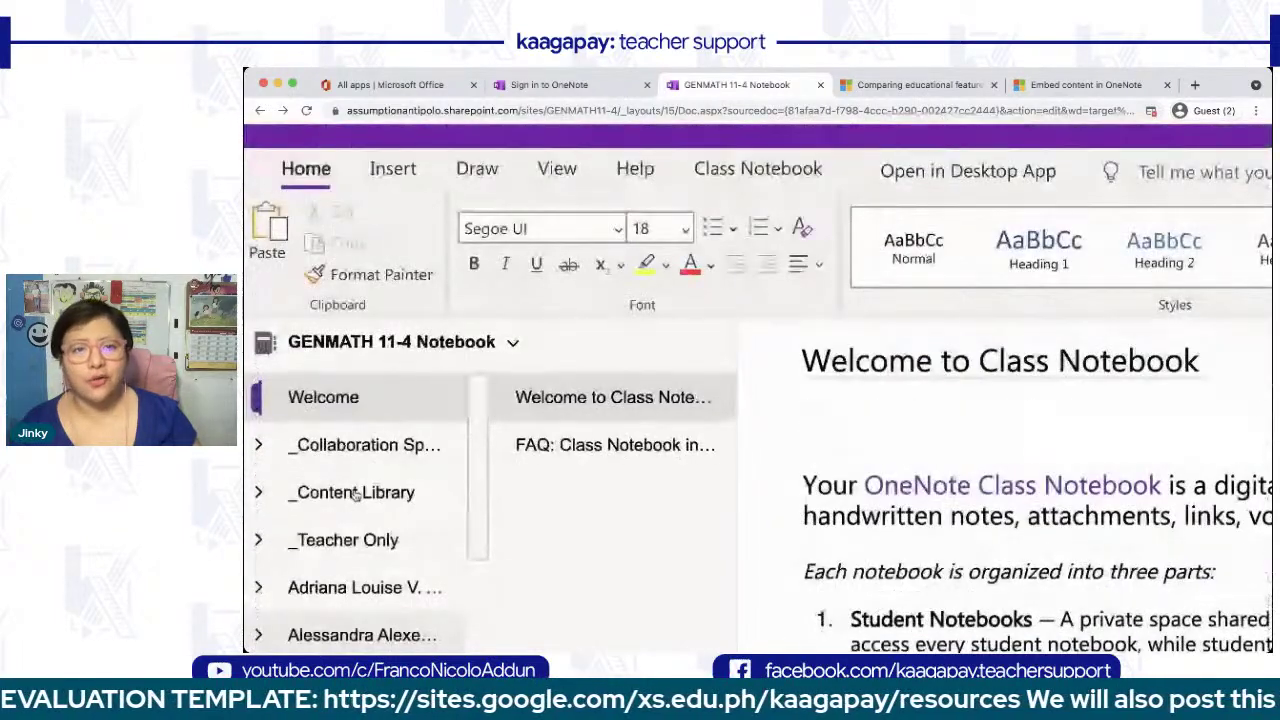
{"action": "scroll", "coordinate": [355, 495], "scroll_direction": "down", "scroll_amount": 3}
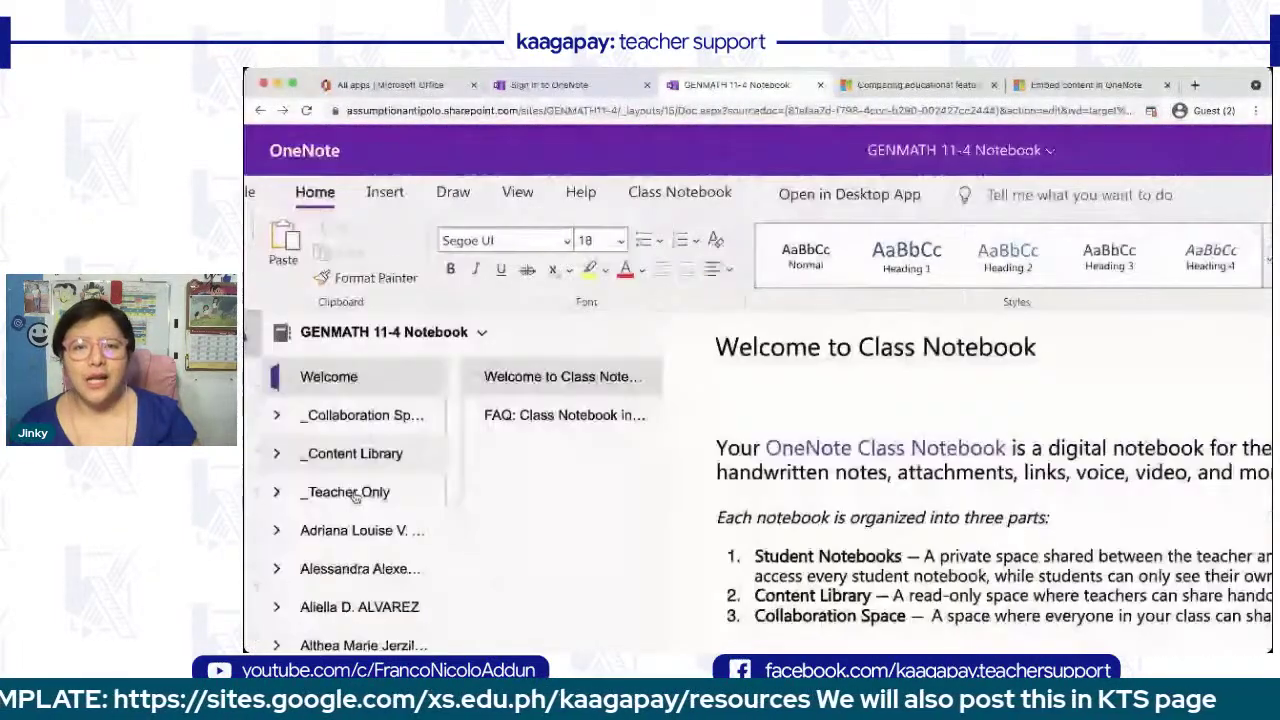
{"action": "scroll", "coordinate": [355, 497], "scroll_direction": "down", "scroll_amount": 1}
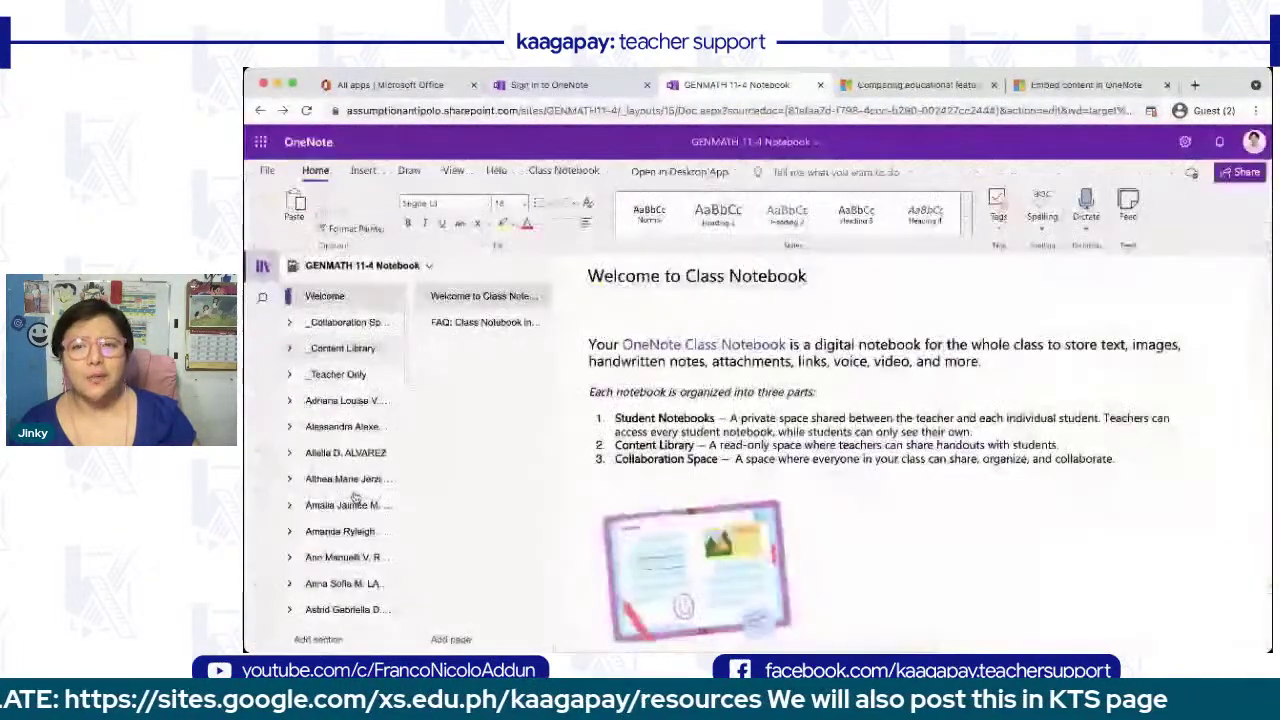
- Sign in to OneNote with the school account e-mail and open Class Notebook from the app launcher
{"action": "left_click", "coordinate": [577, 86]}
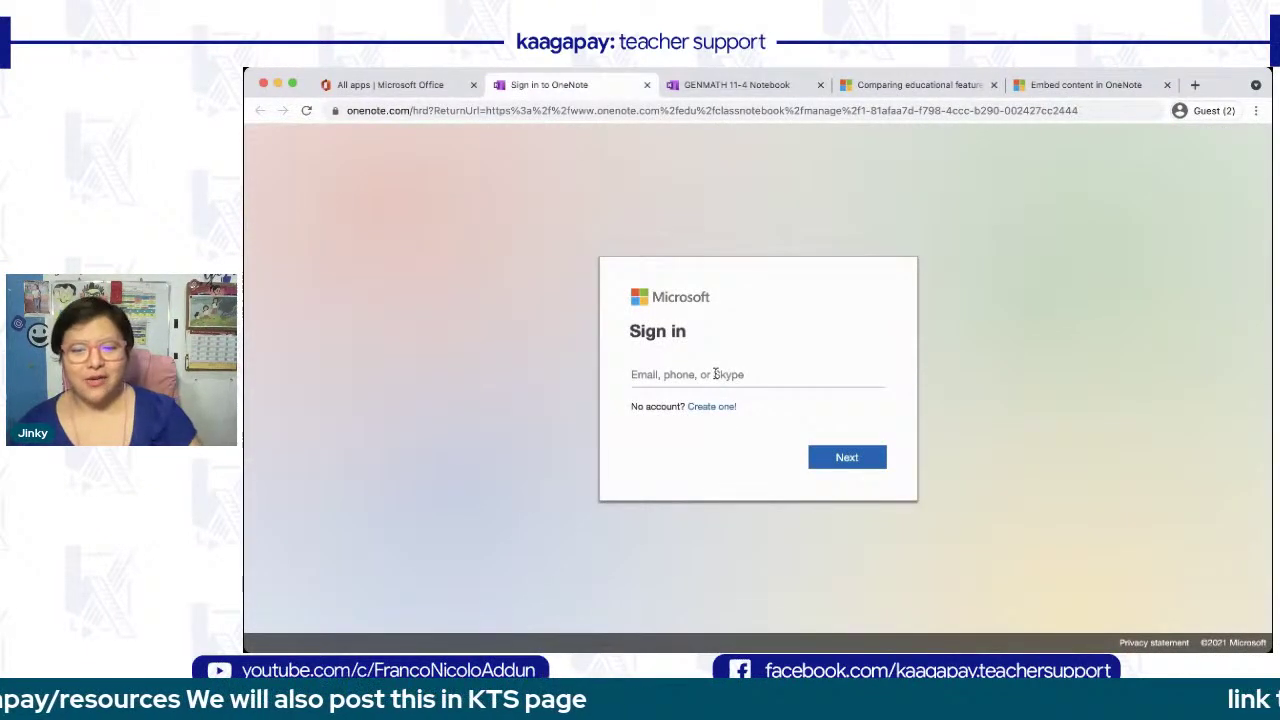
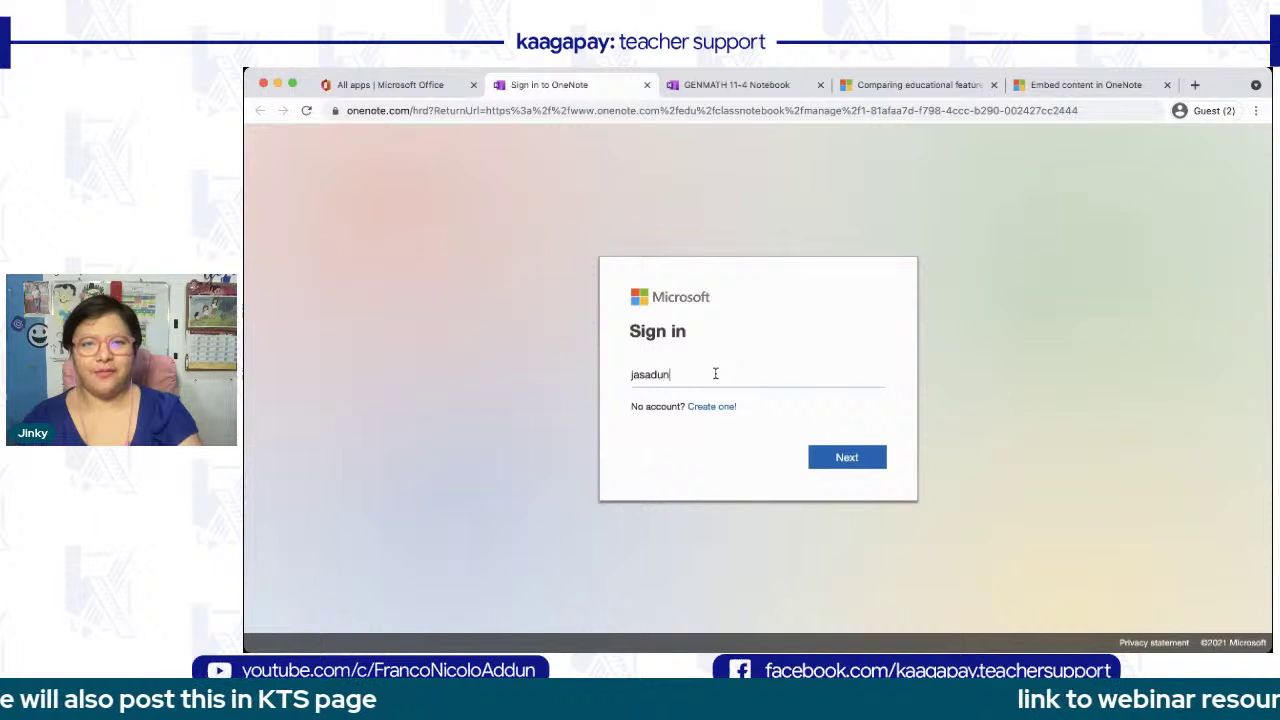
{"action": "key", "text": "Return"}
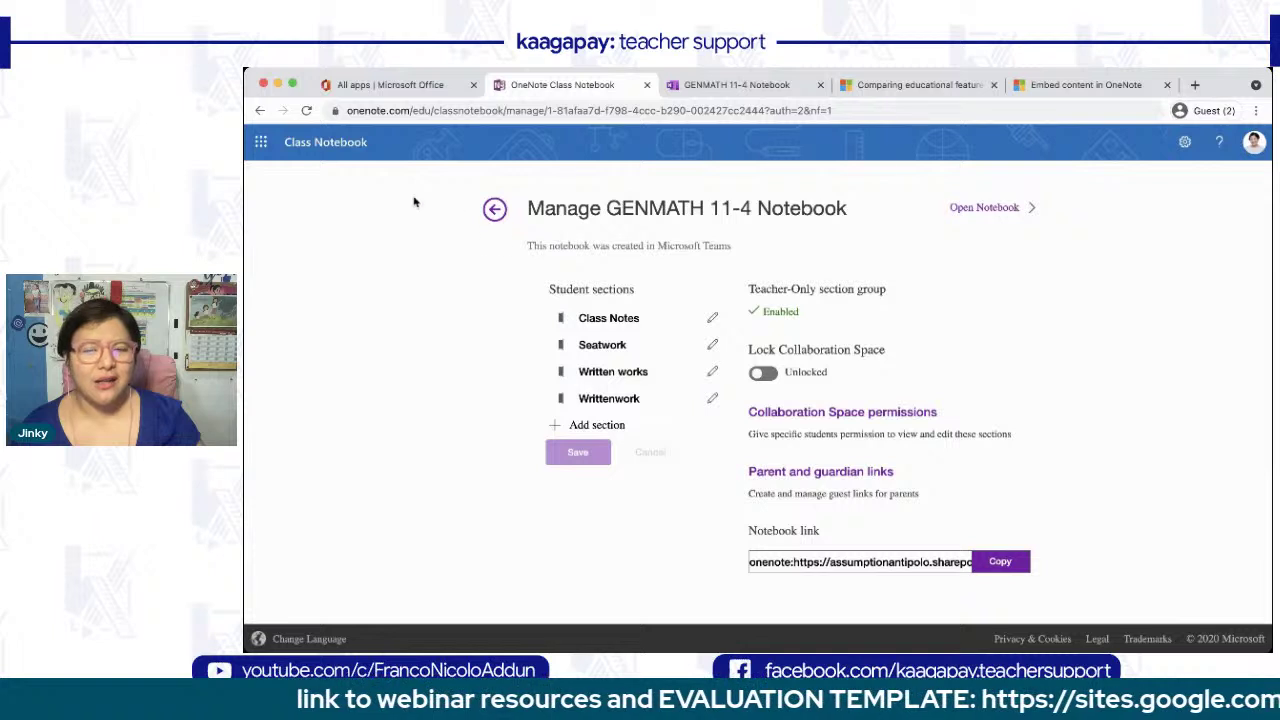
{"action": "left_click", "coordinate": [263, 142]}
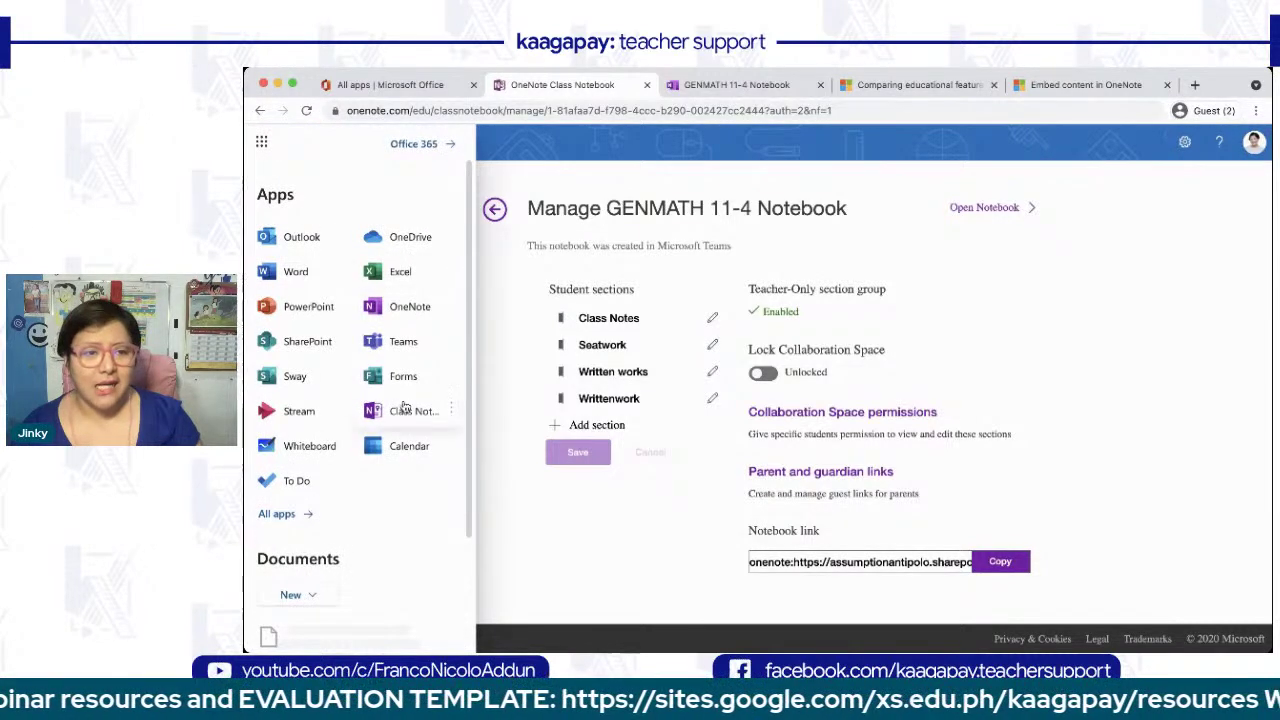
{"action": "left_click", "coordinate": [407, 410]}
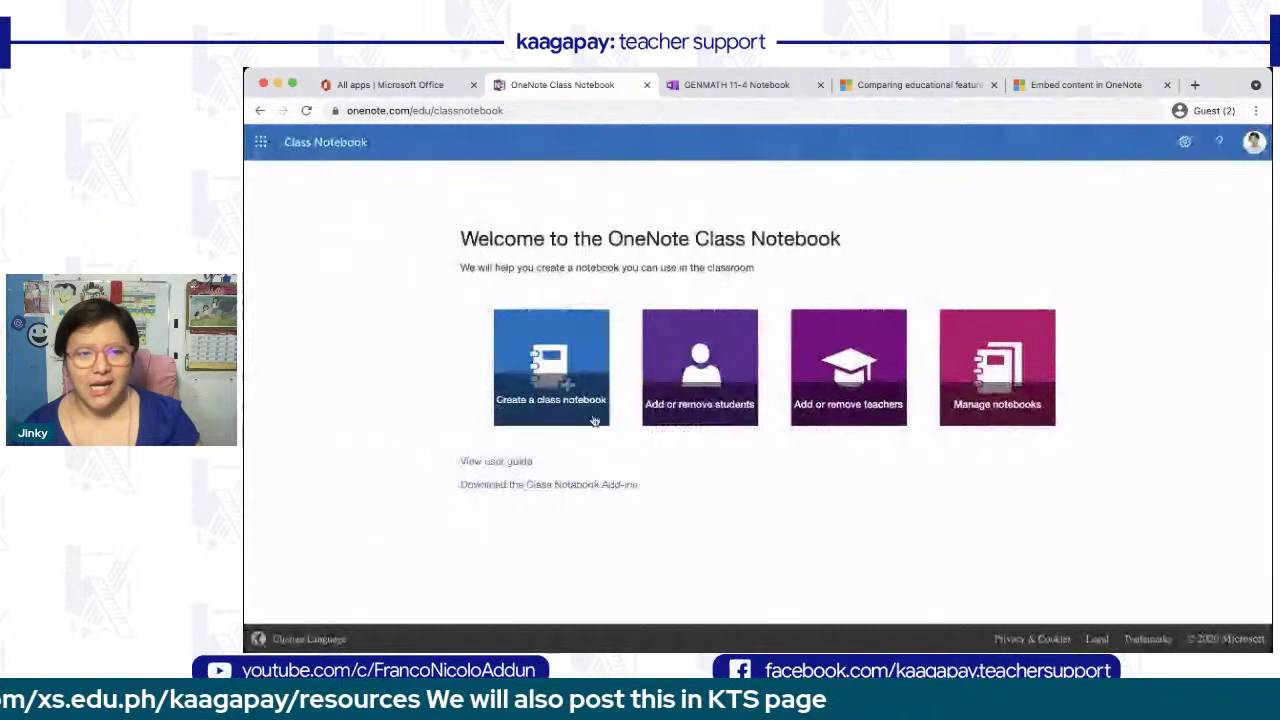
- Start a new class notebook named 'One Note Walkthrough sample notebook'
{"action": "left_click", "coordinate": [553, 406]}
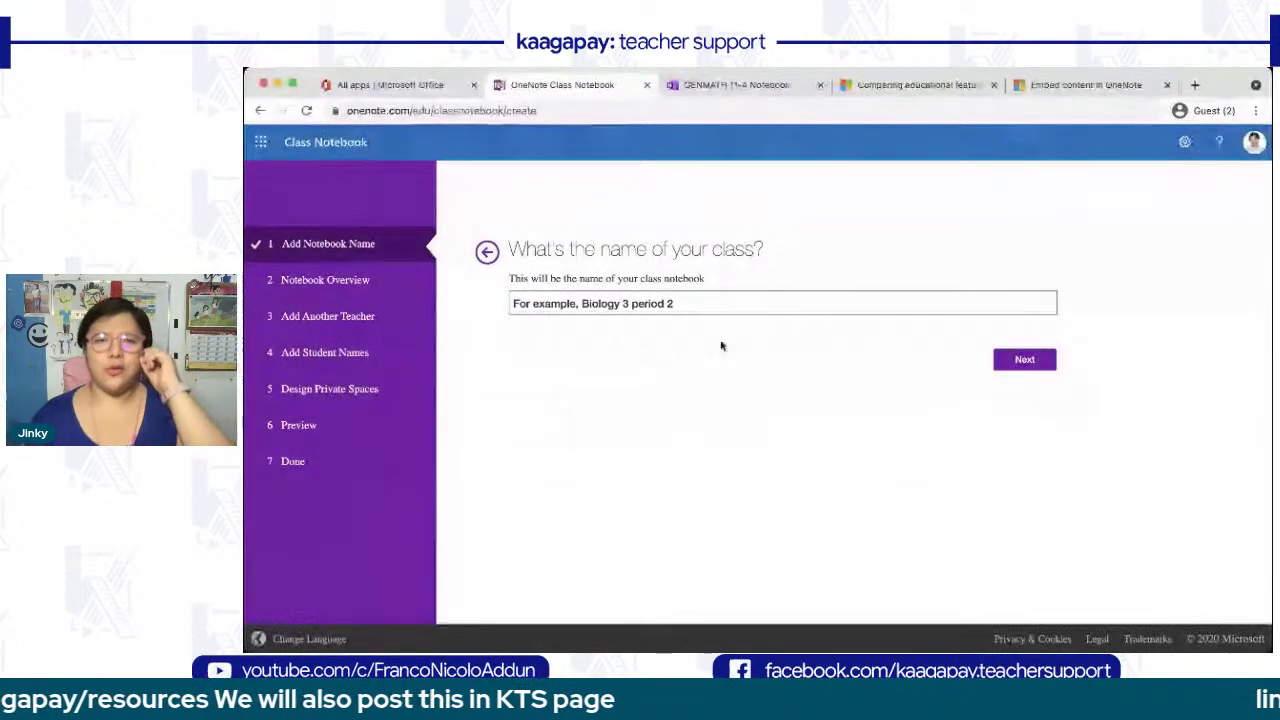
{"action": "left_click", "coordinate": [697, 303]}
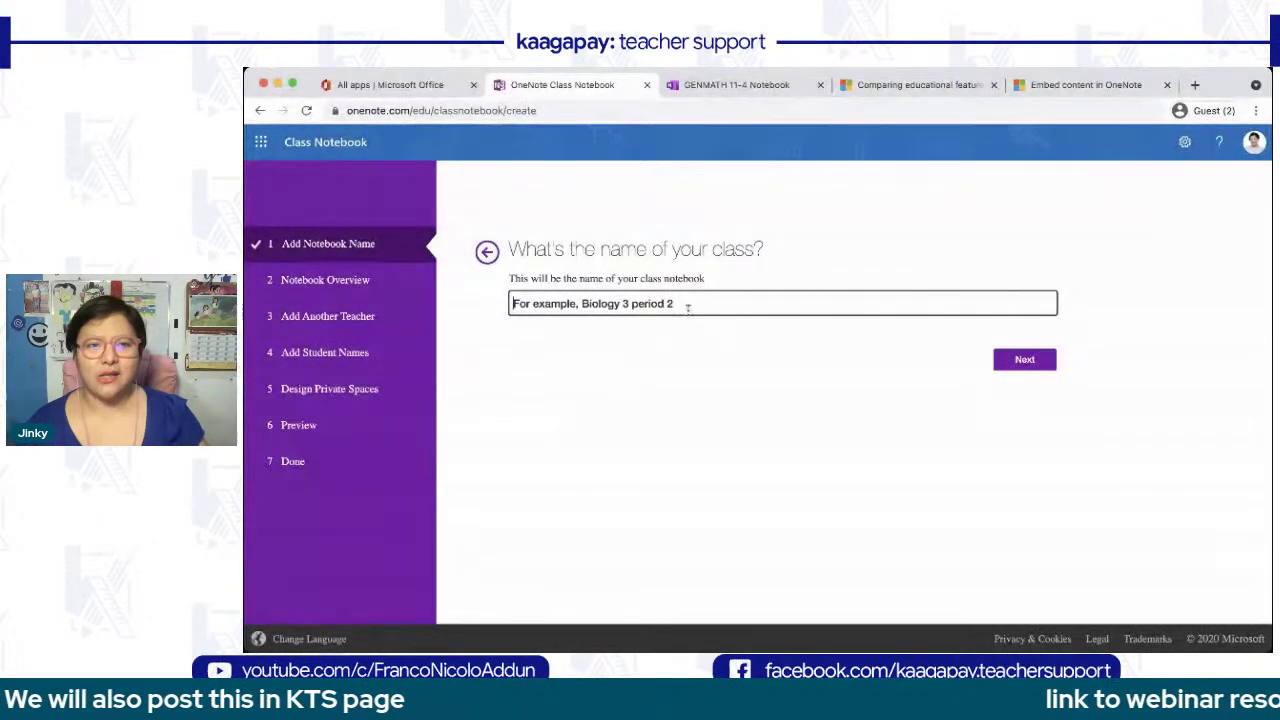
{"action": "type", "text": "O"}
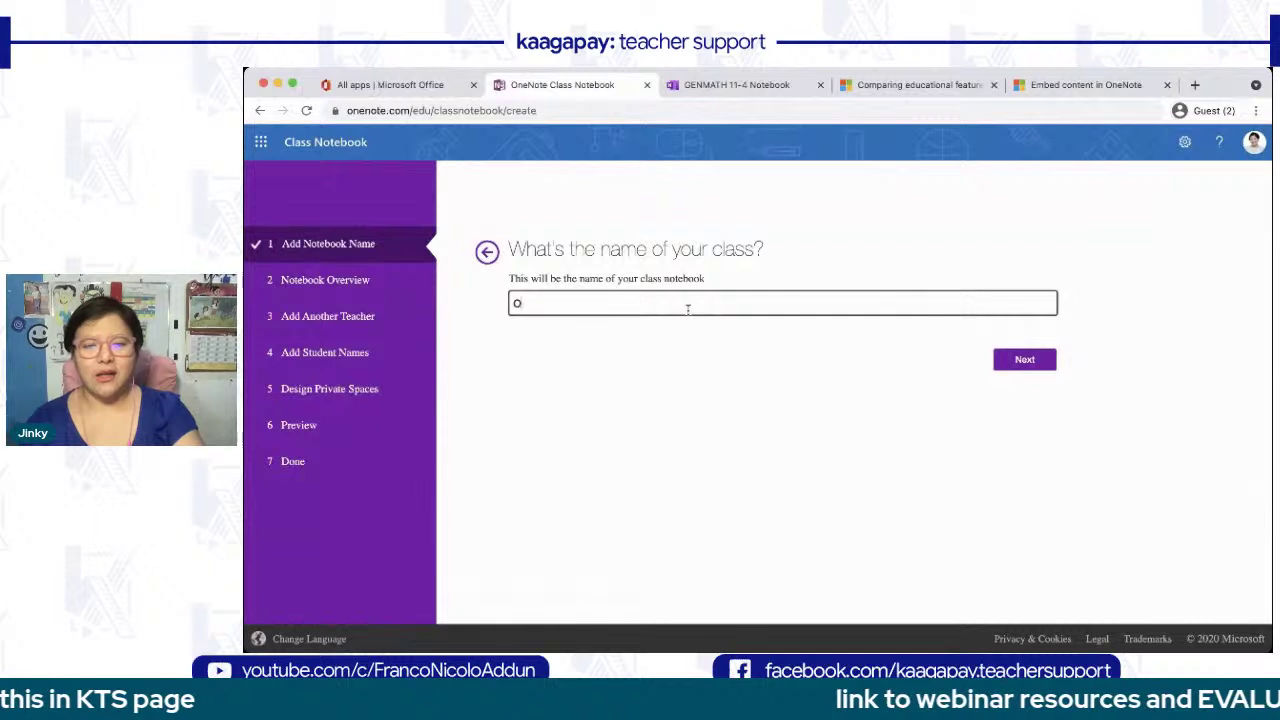
{"action": "type", "text": "ne Note Walkthour"}
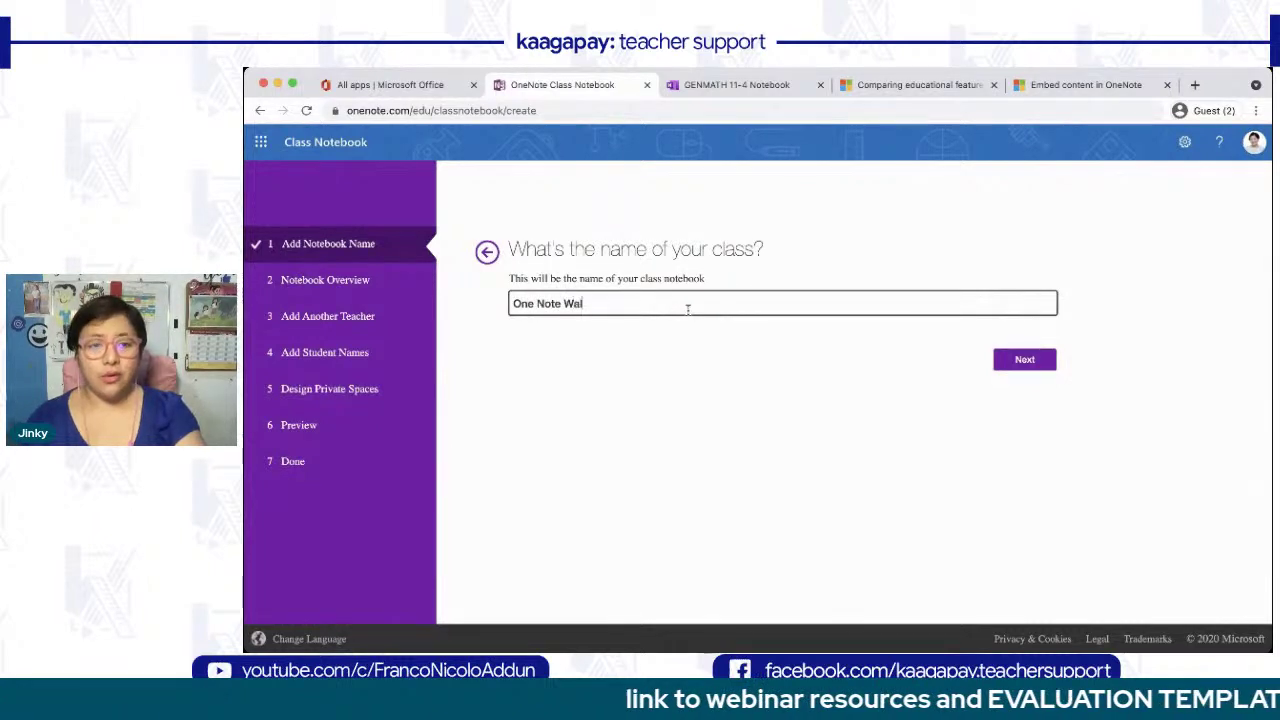
{"action": "key", "text": "BackSpace"}
{"action": "key", "text": "BackSpace"}
{"action": "key", "text": "BackSpace"}
{"action": "type", "text": "rough sample note"}
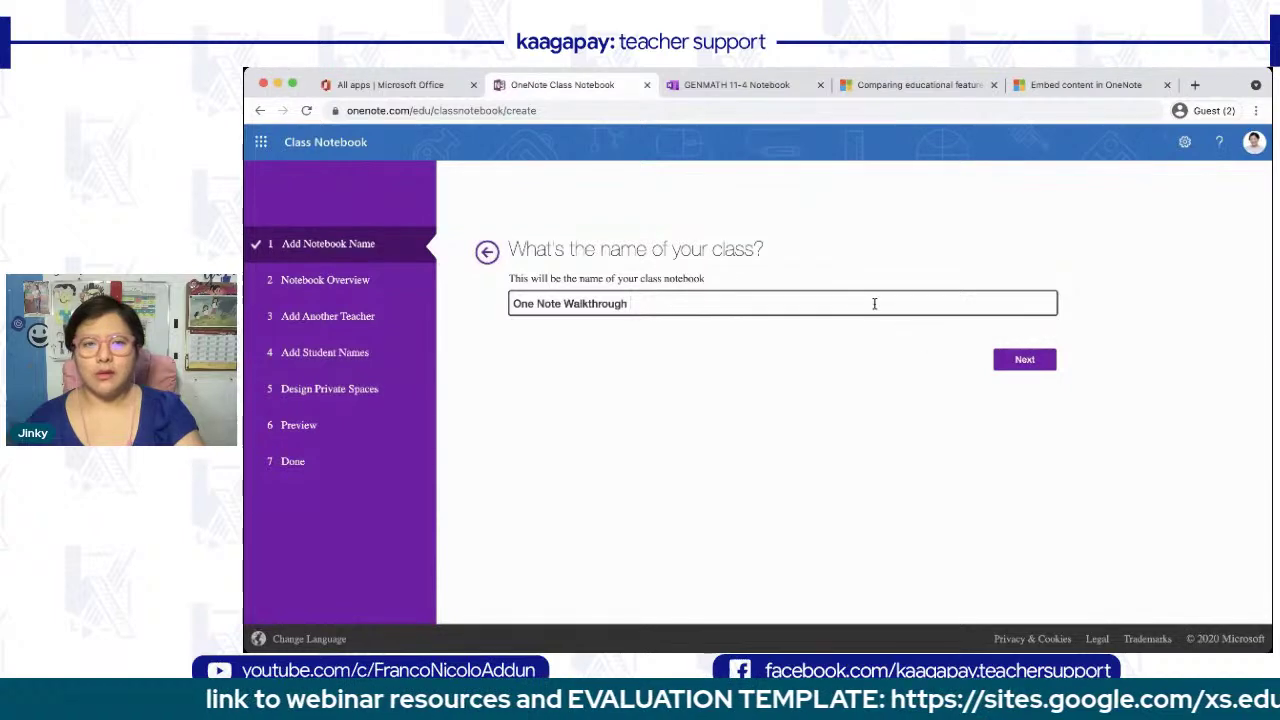
{"action": "type", "text": "book"}
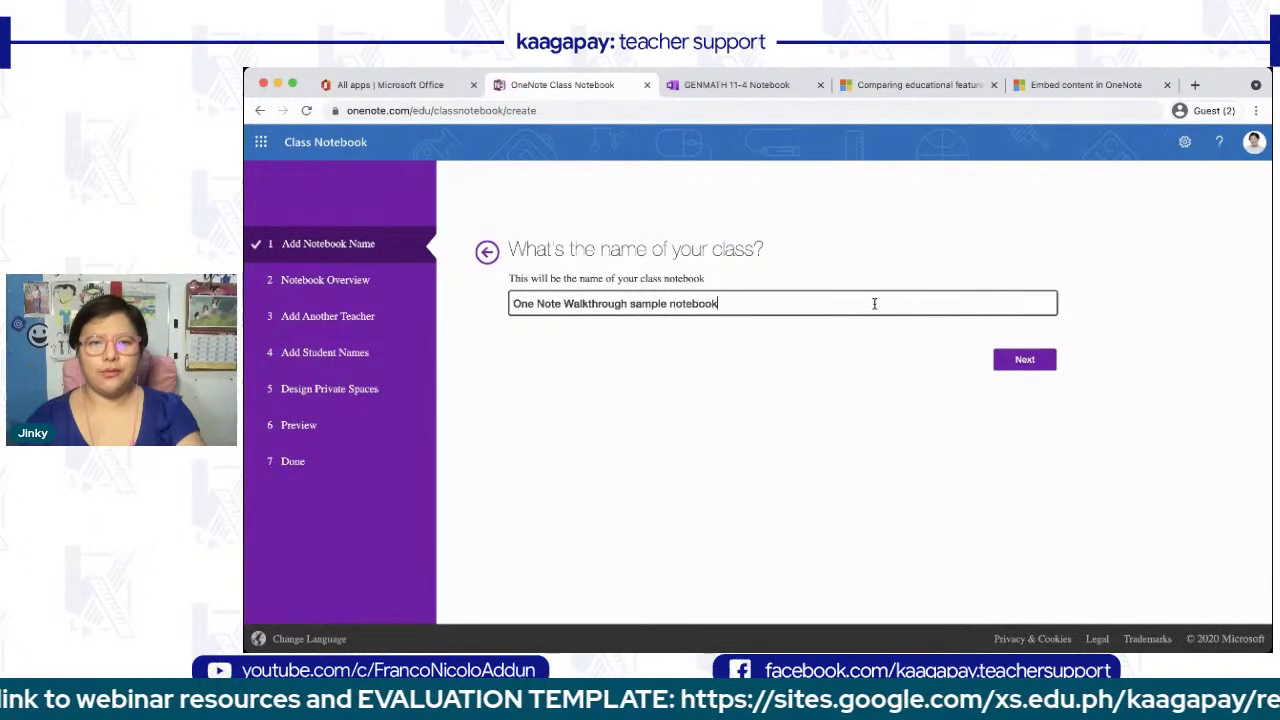
{"action": "left_click", "coordinate": [1022, 360]}
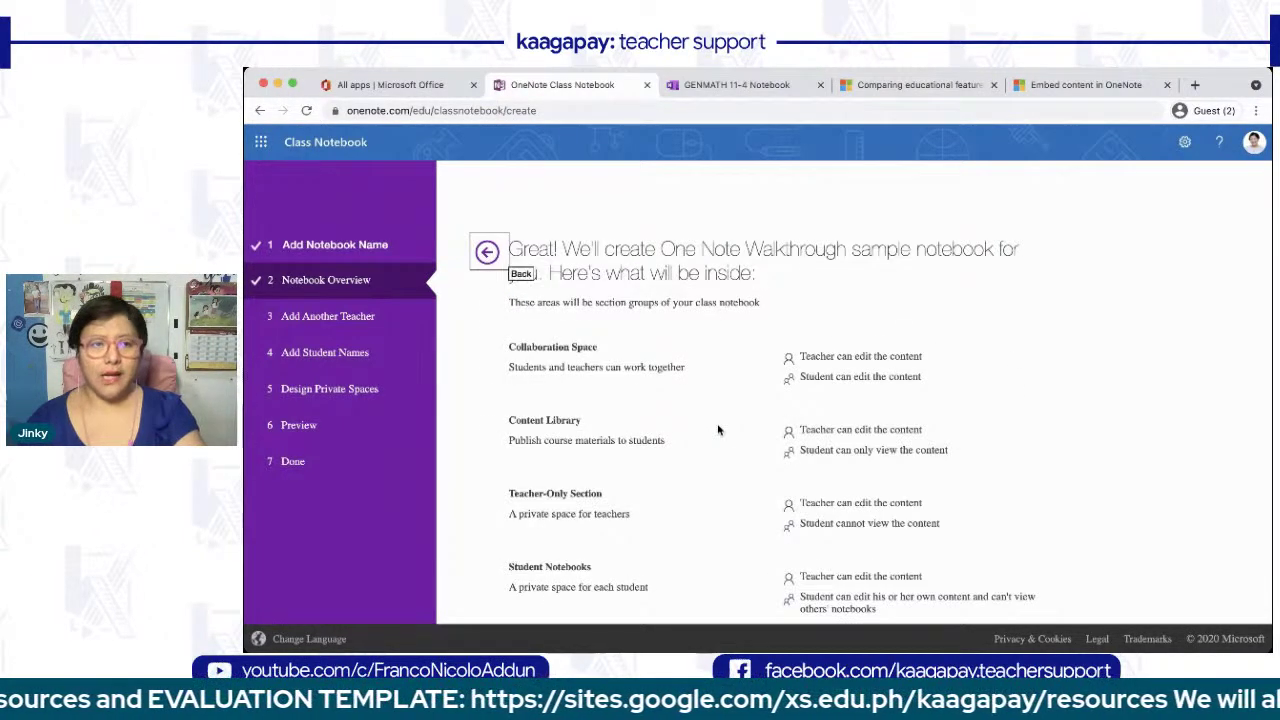
- Review the notebook overview and advance to the add-teacher step
{"action": "scroll", "coordinate": [717, 430], "scroll_direction": "up", "scroll_amount": 2}
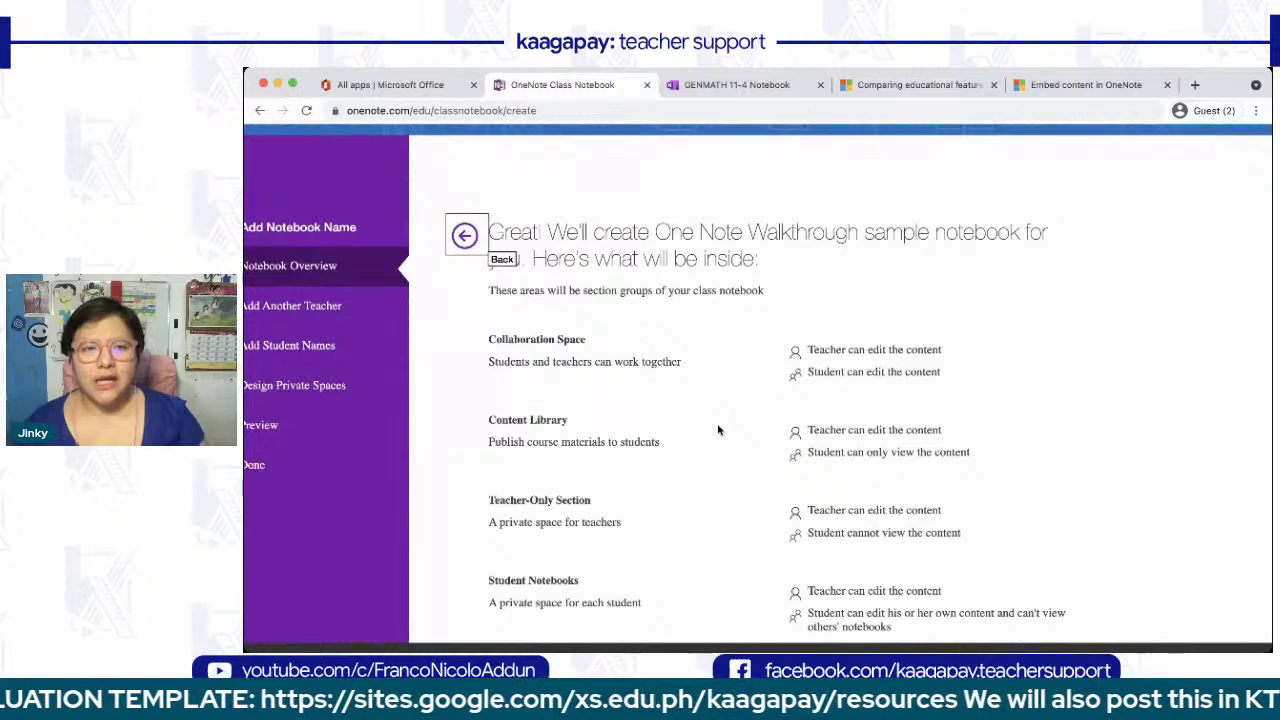
{"action": "scroll", "coordinate": [717, 430], "scroll_direction": "down", "scroll_amount": 2}
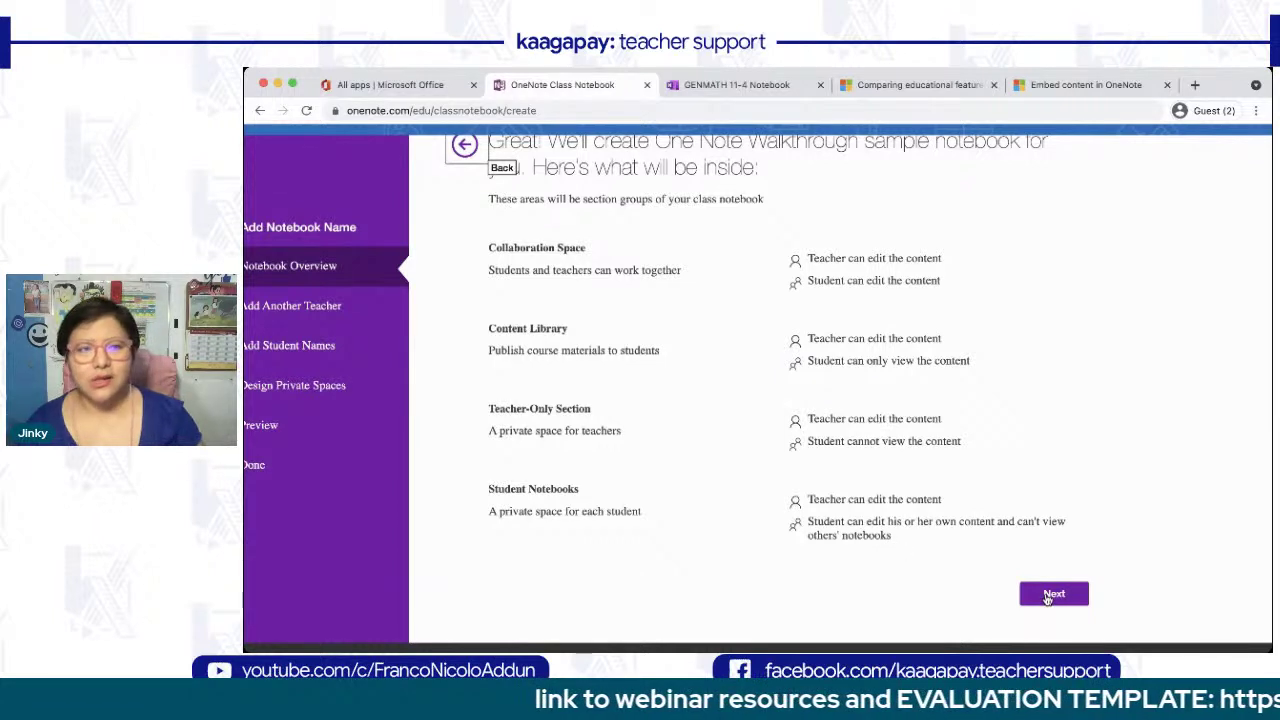
{"action": "left_click", "coordinate": [1047, 595]}
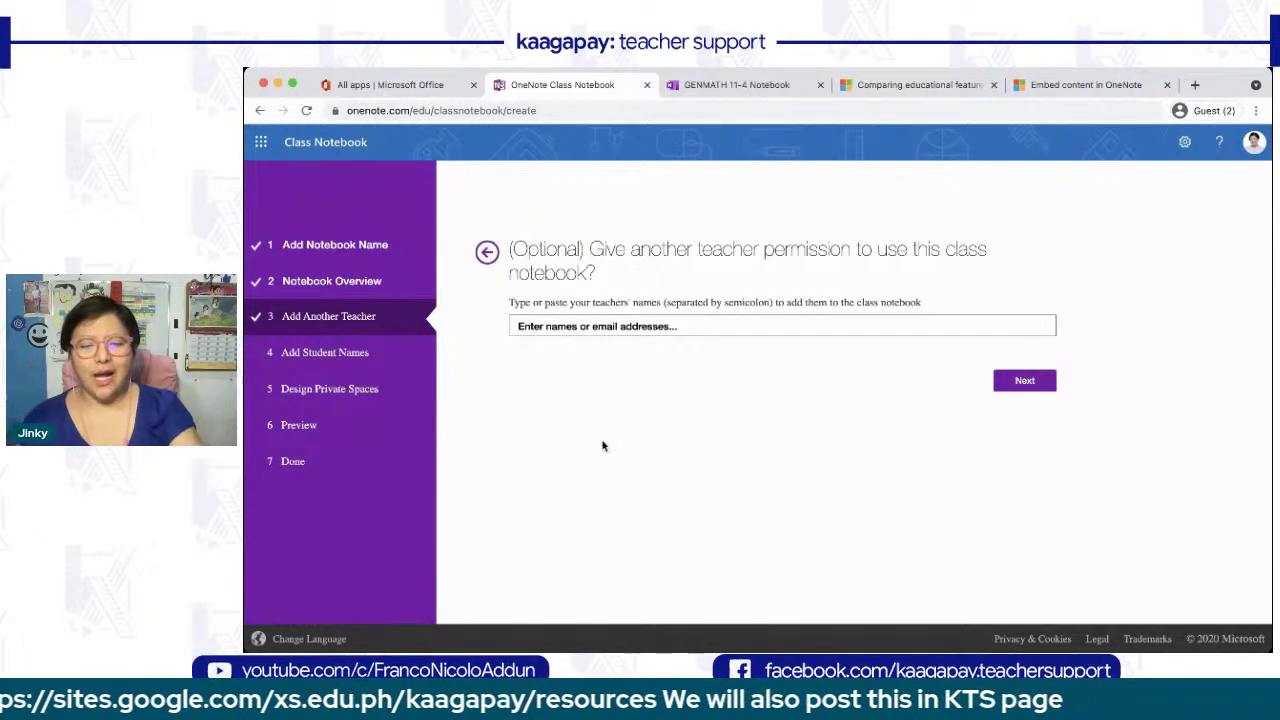
- Add the co-teacher from the name suggestions and continue to the student names step
{"action": "type", "text": "R"}
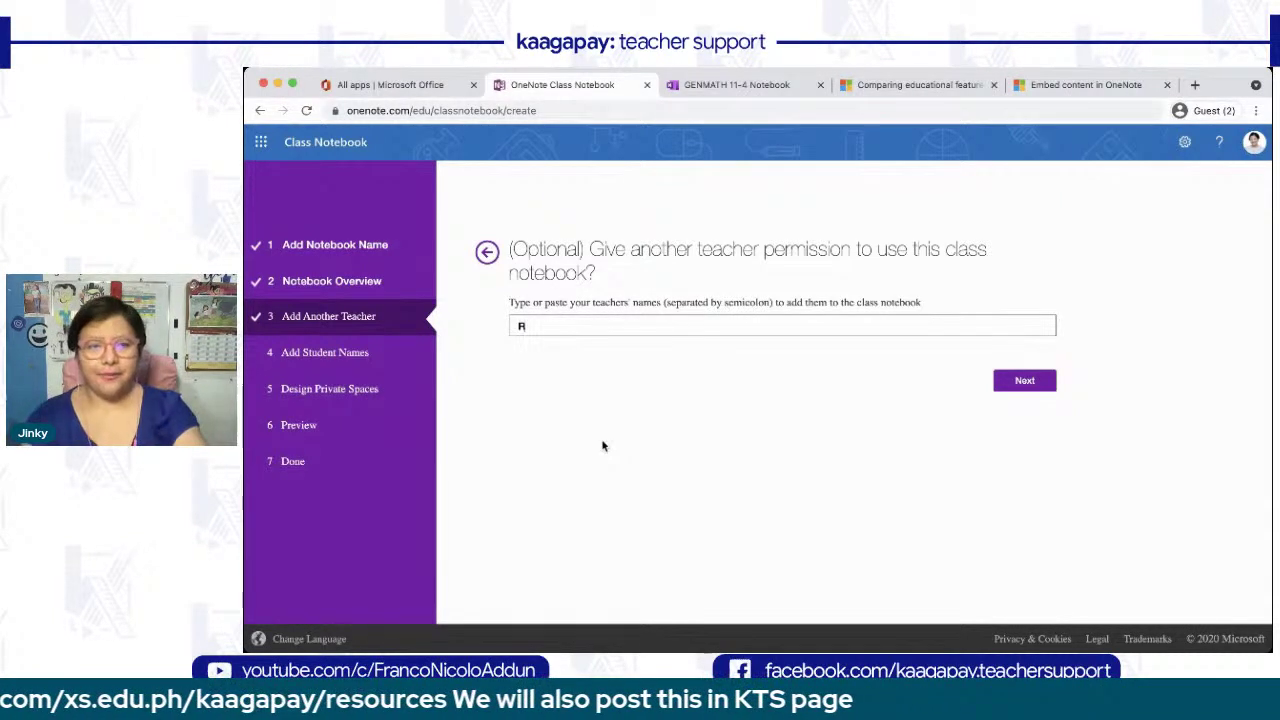
{"action": "type", "text": "ea"}
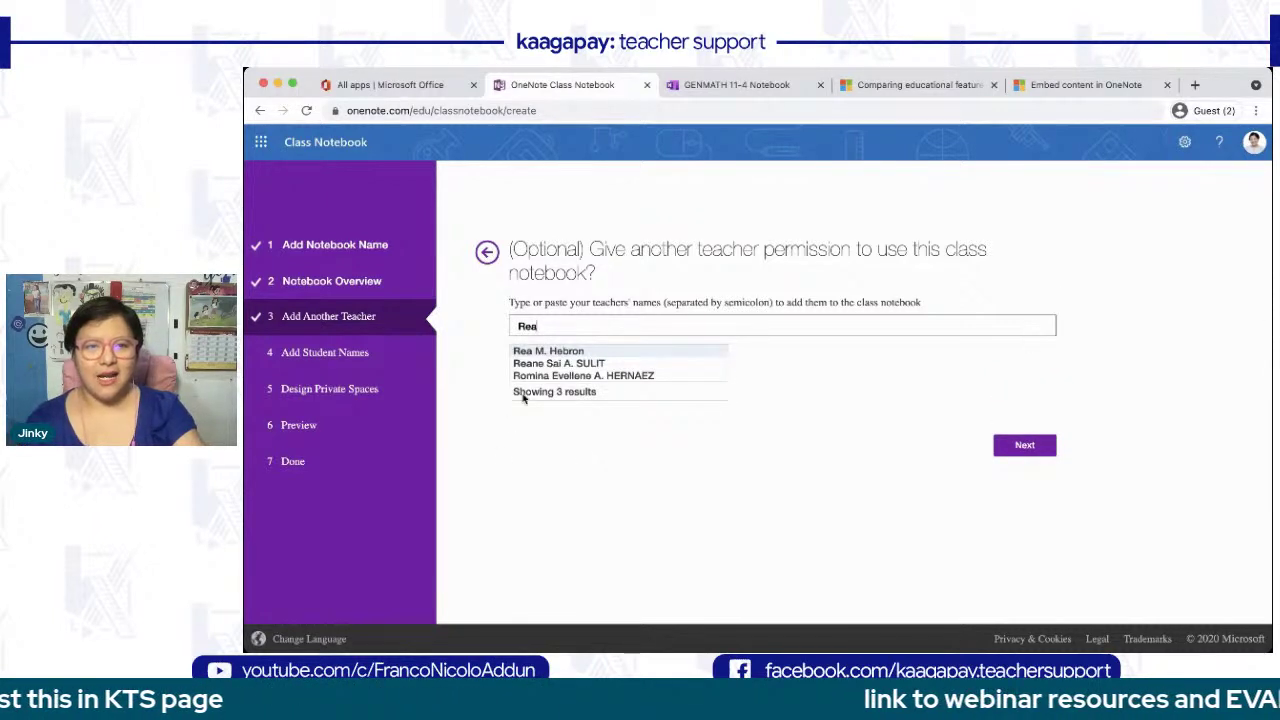
{"action": "left_click", "coordinate": [545, 351]}
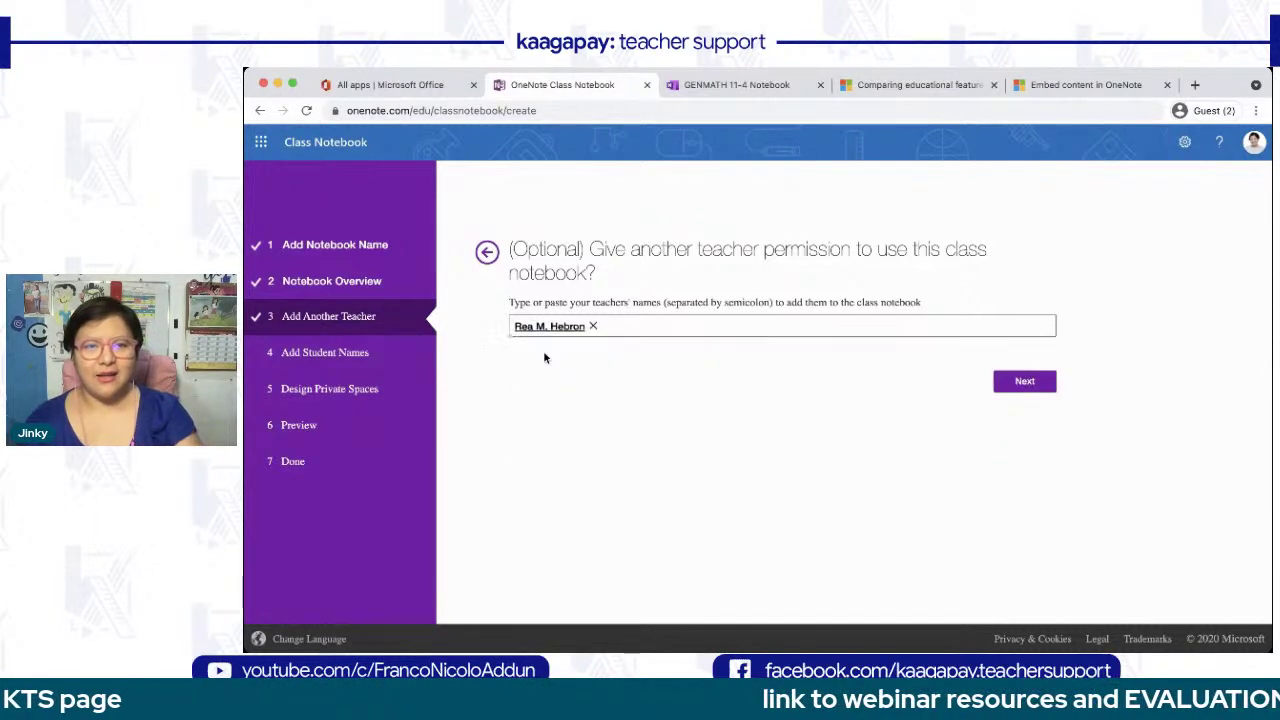
{"action": "left_click", "coordinate": [1025, 382]}
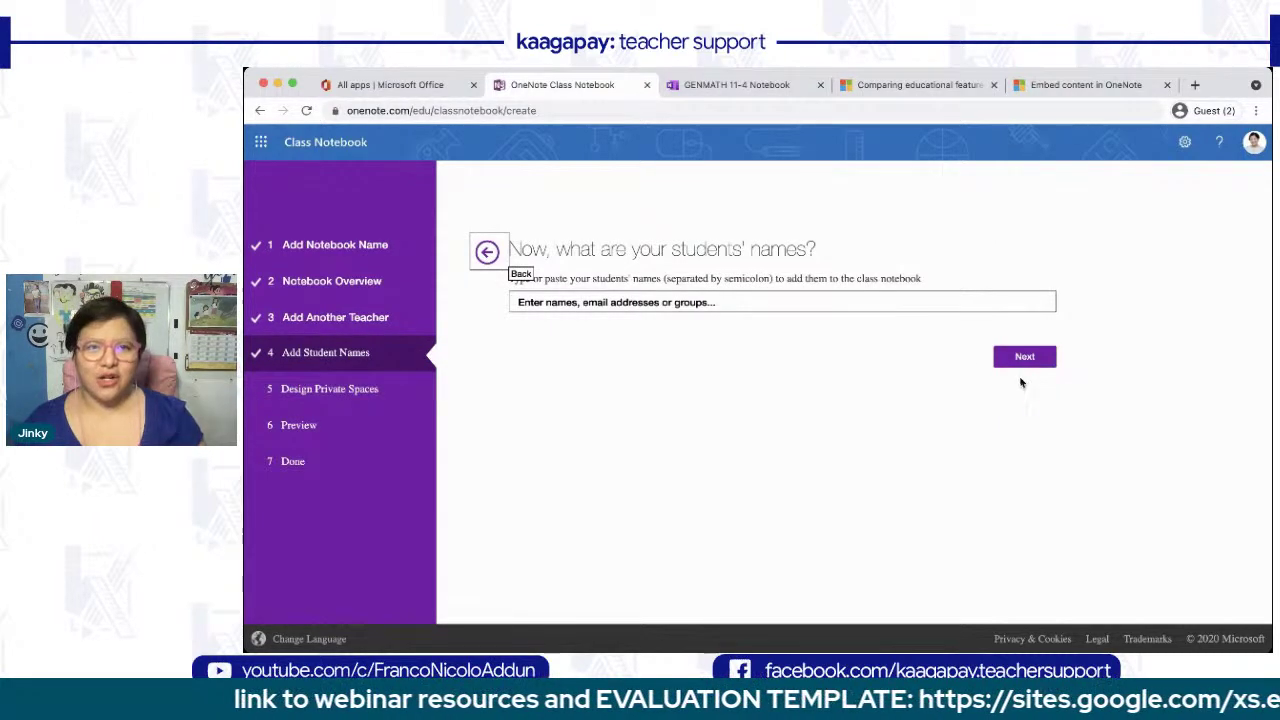
- Add the first three students from the name suggestions
{"action": "left_click", "coordinate": [661, 307]}
{"action": "type", "text": "Francine"}
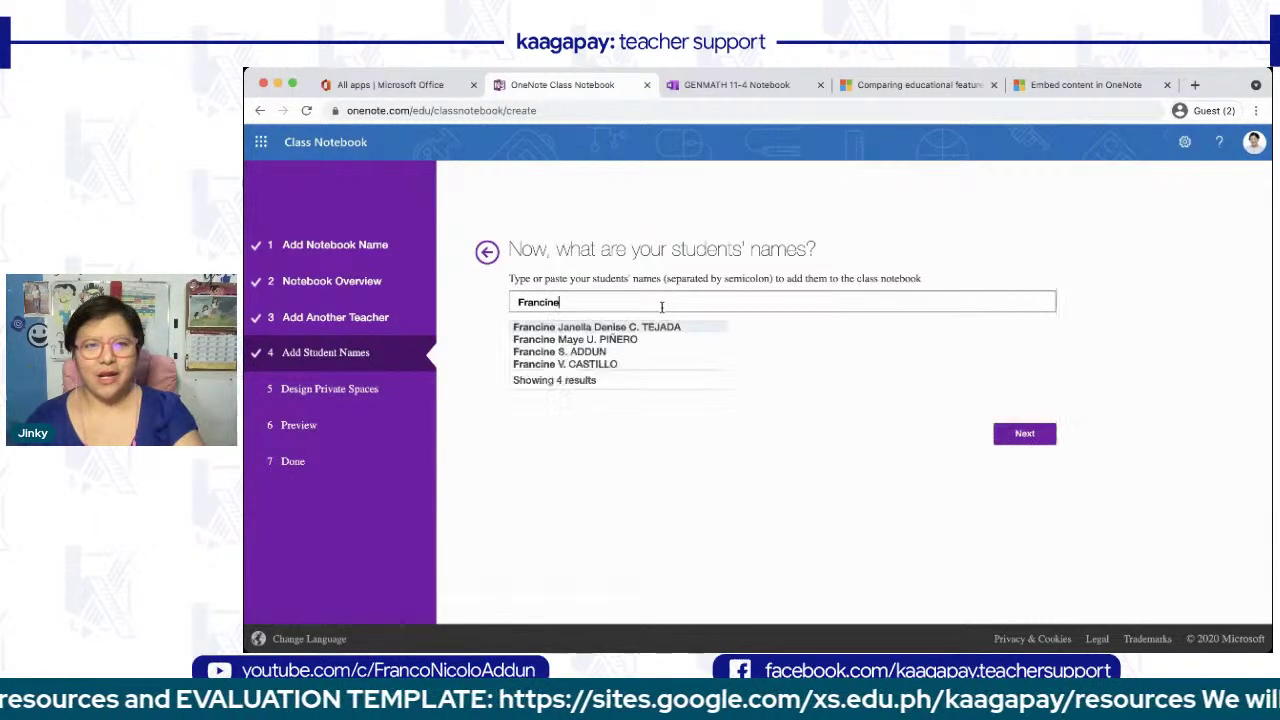
{"action": "left_click", "coordinate": [596, 350]}
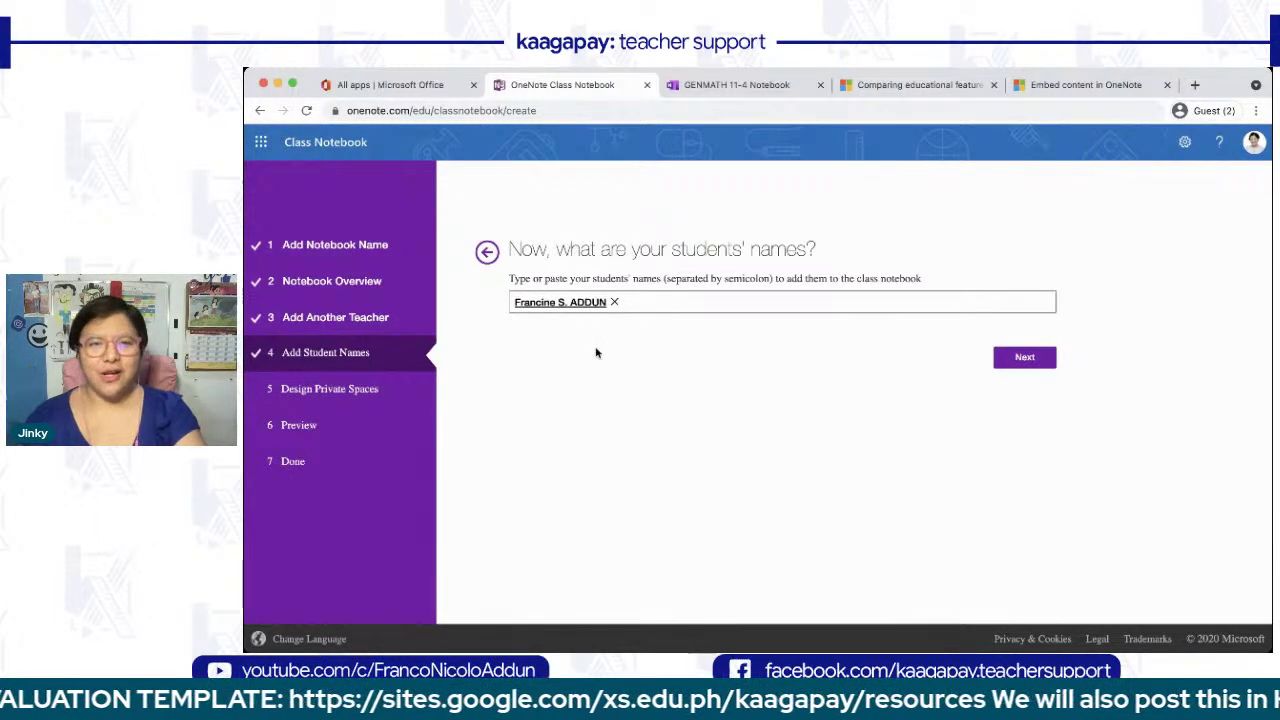
{"action": "left_click", "coordinate": [628, 301]}
{"action": "type", "text": "Margaux"}
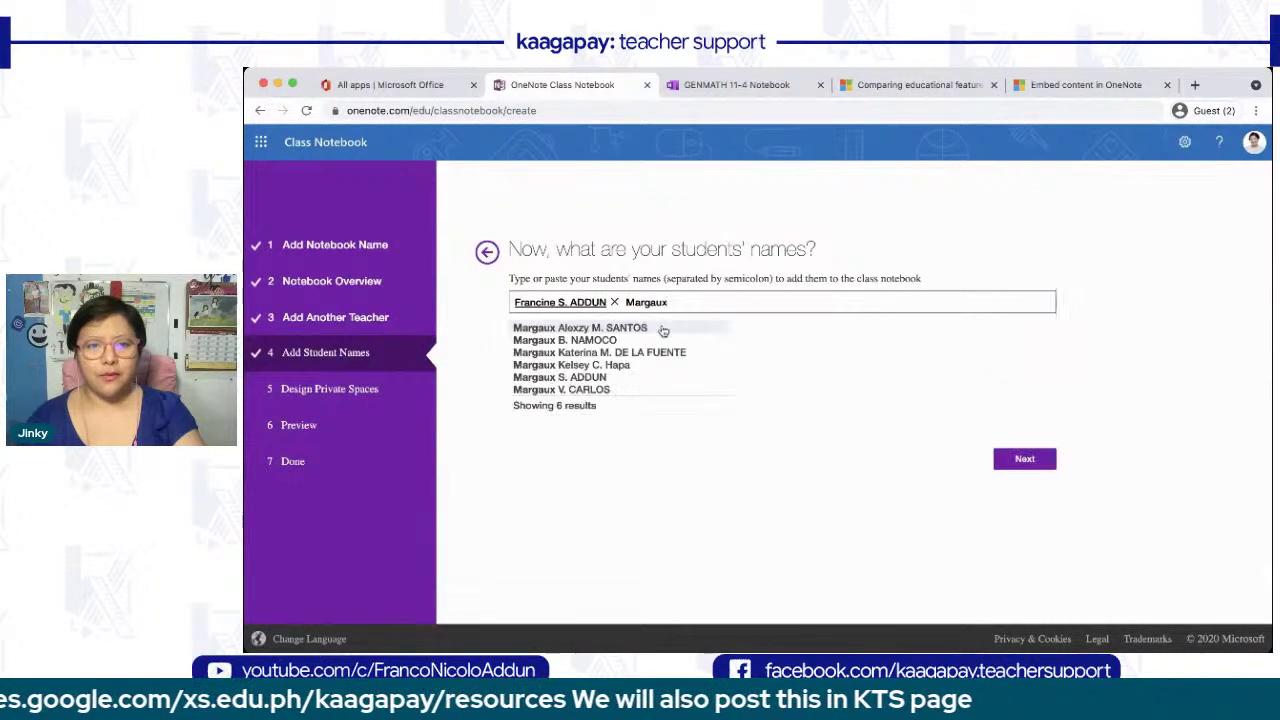
{"action": "left_click", "coordinate": [598, 378]}
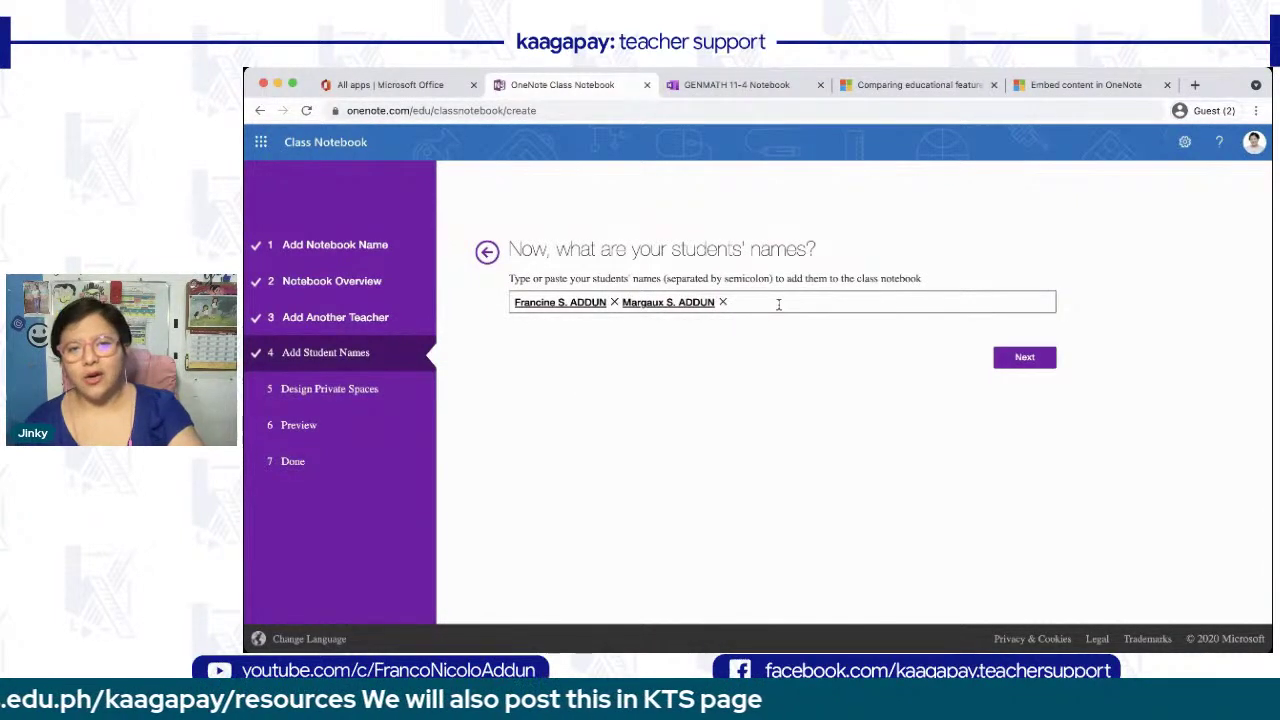
{"action": "type", "text": "Jewel"}
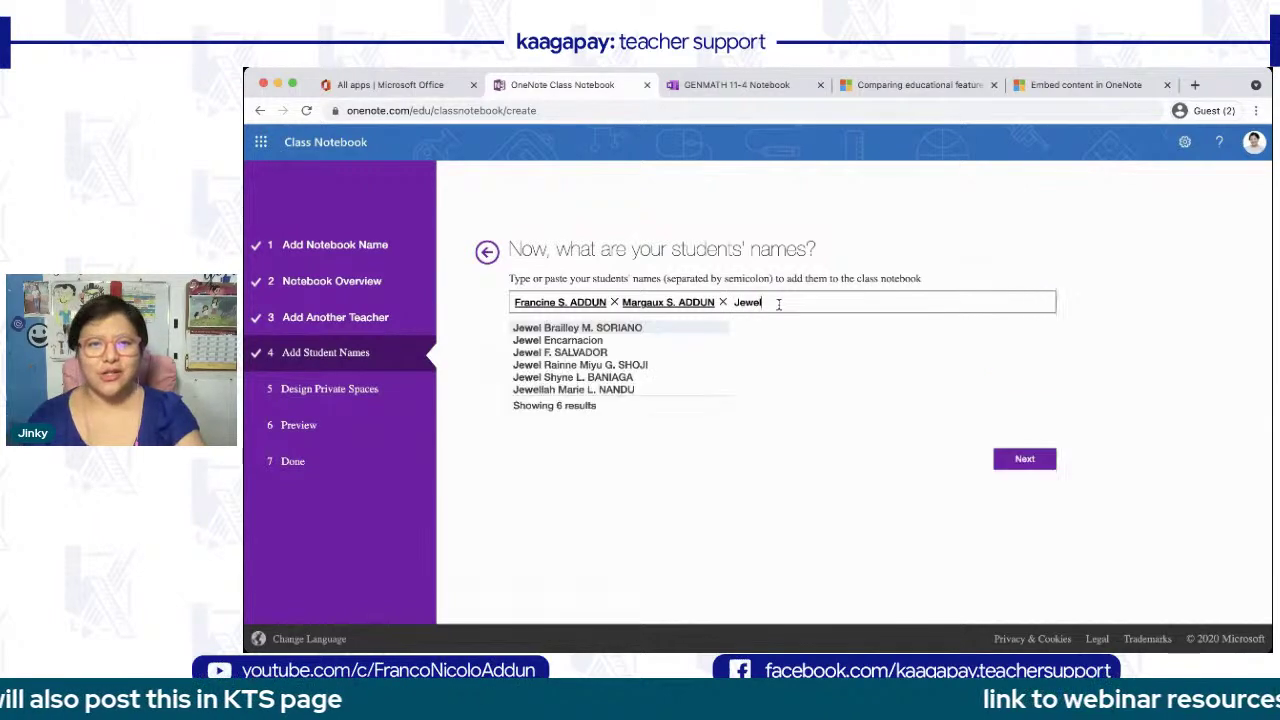
{"action": "left_click", "coordinate": [599, 344]}
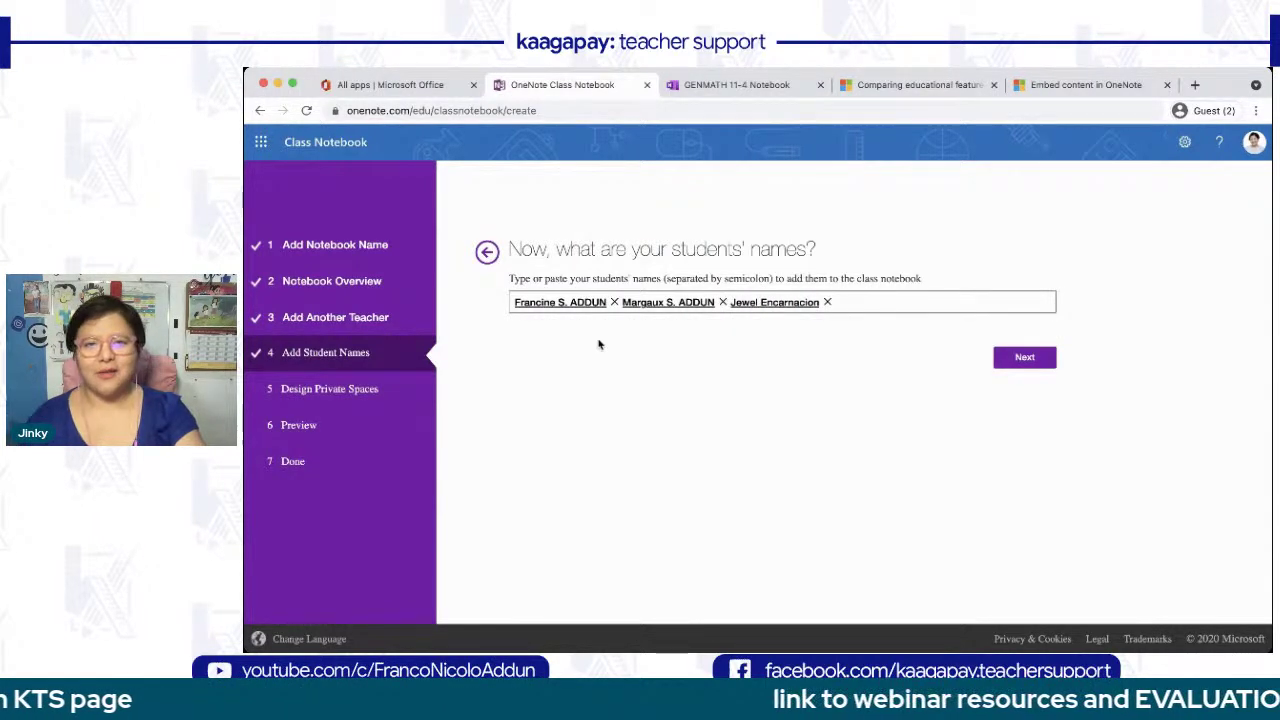
- Add the fourth and fifth students and continue to the private sections step
{"action": "type", "text": "Pau"}
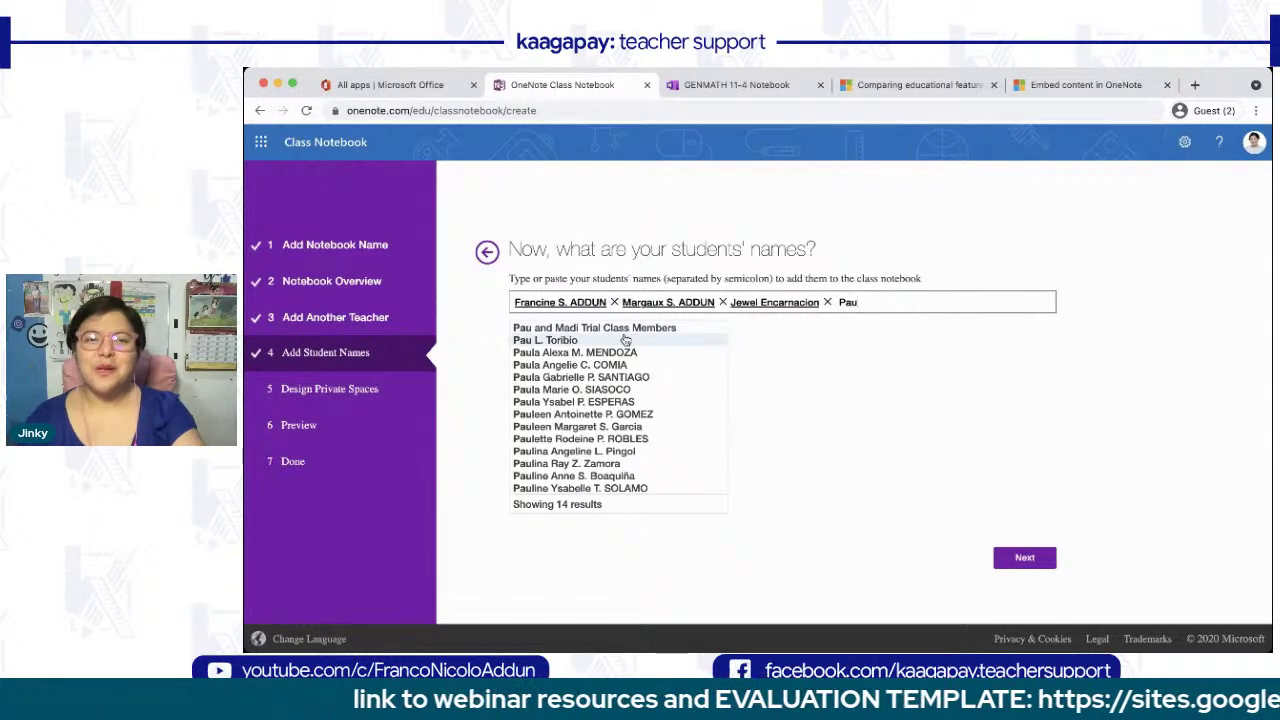
{"action": "left_click", "coordinate": [626, 340]}
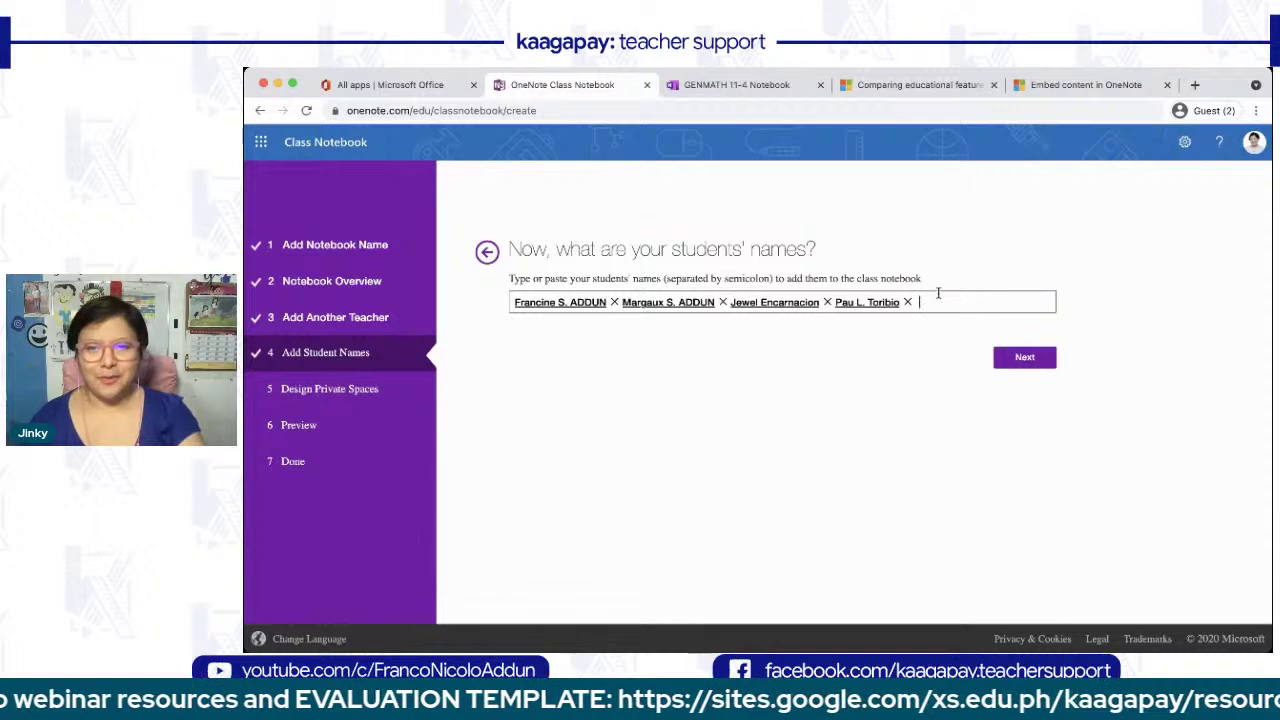
{"action": "type", "text": "Rosend"}
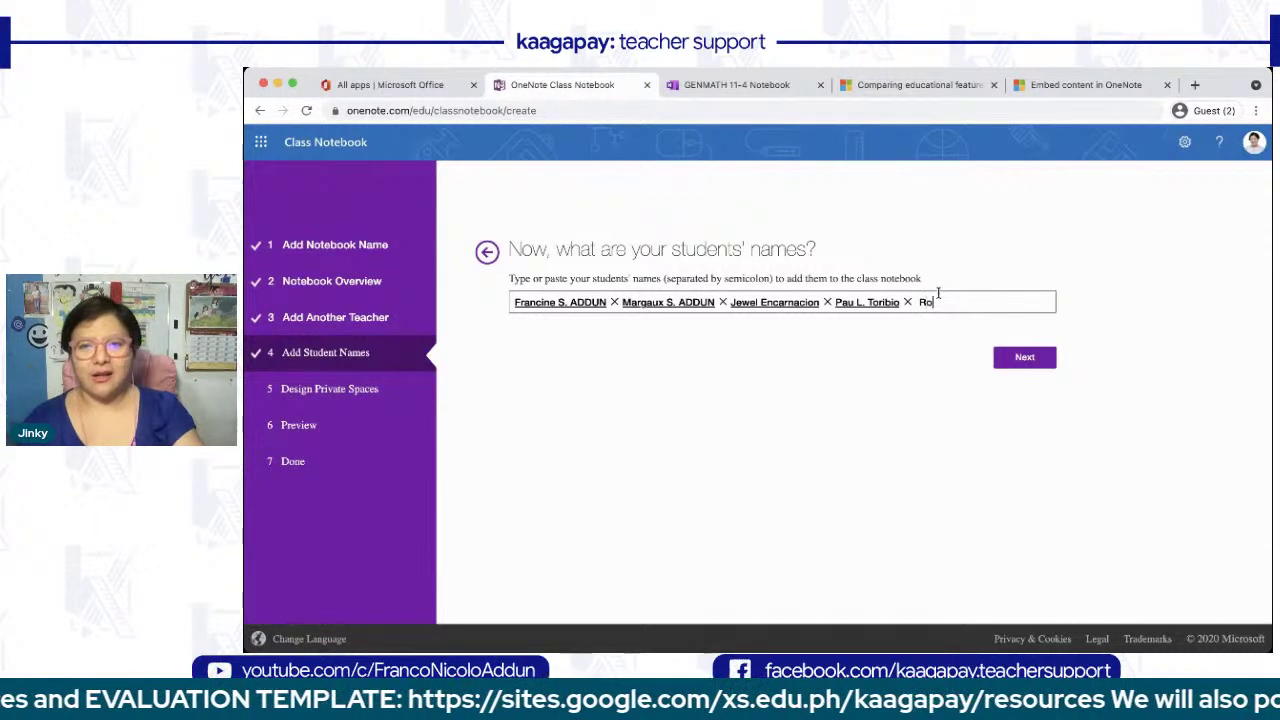
{"action": "left_click", "coordinate": [620, 333]}
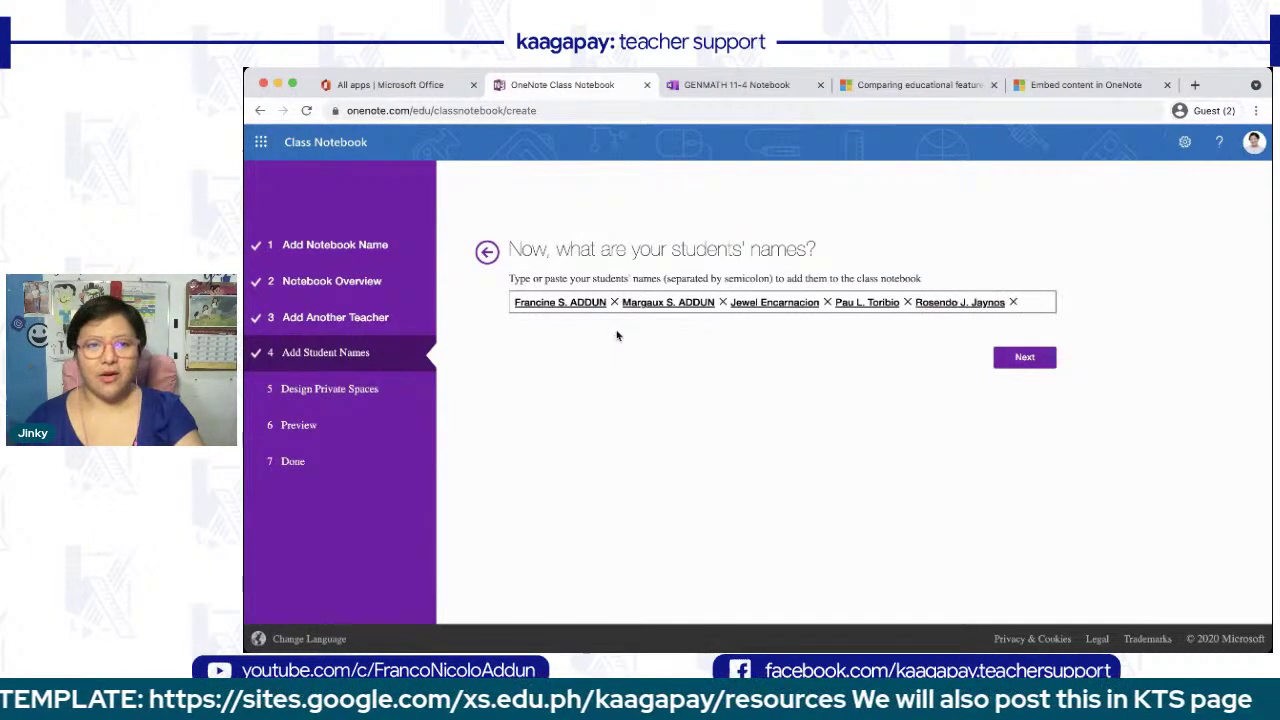
{"action": "left_click", "coordinate": [1030, 356]}
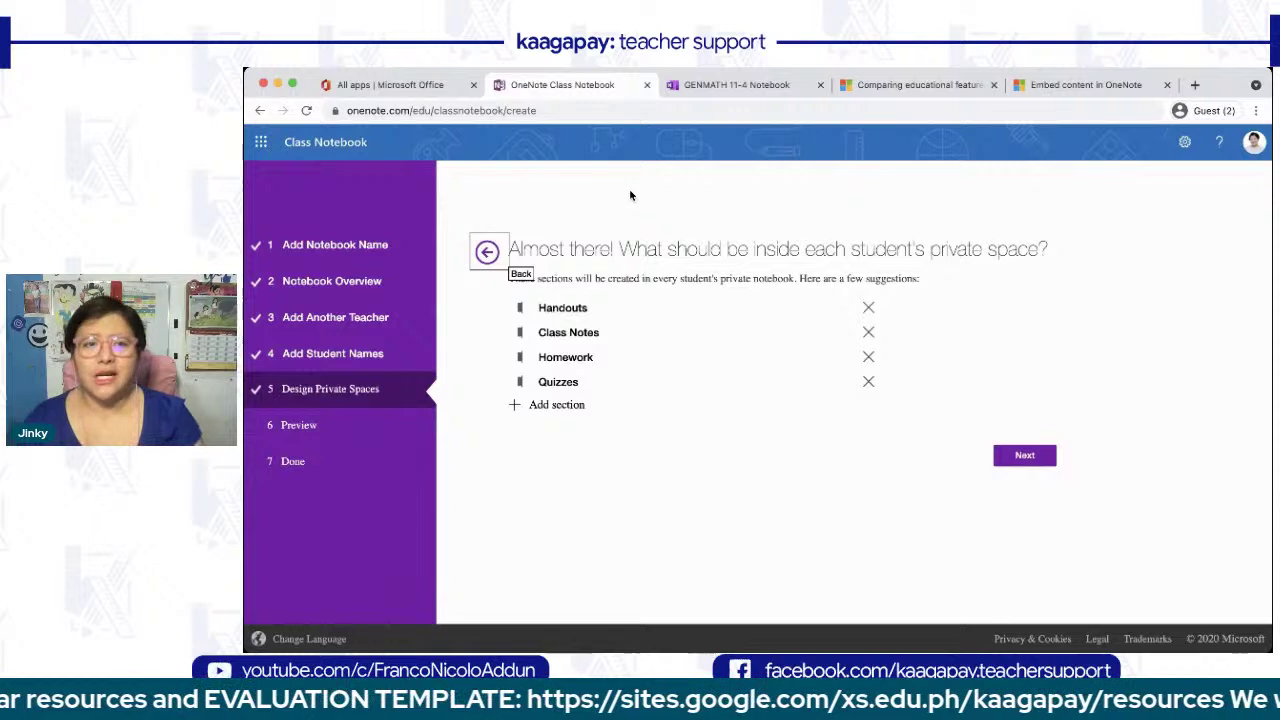
- Remove the suggested Handouts, Class Notes, Homework and Quizzes sections
{"action": "left_click", "coordinate": [868, 310]}
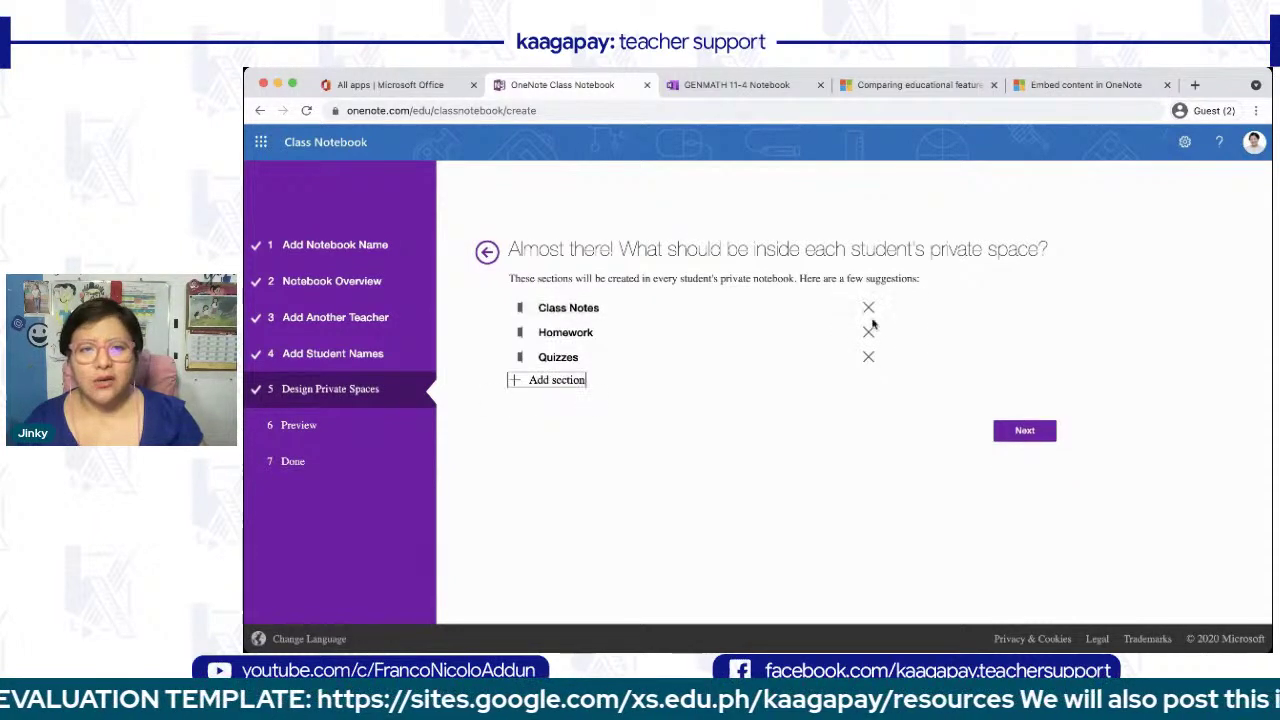
{"action": "left_click", "coordinate": [868, 310]}
{"action": "left_click", "coordinate": [868, 310]}
{"action": "left_click", "coordinate": [868, 310]}
- Add October, November and December private sections and continue to the preview
{"action": "left_click", "coordinate": [563, 310]}
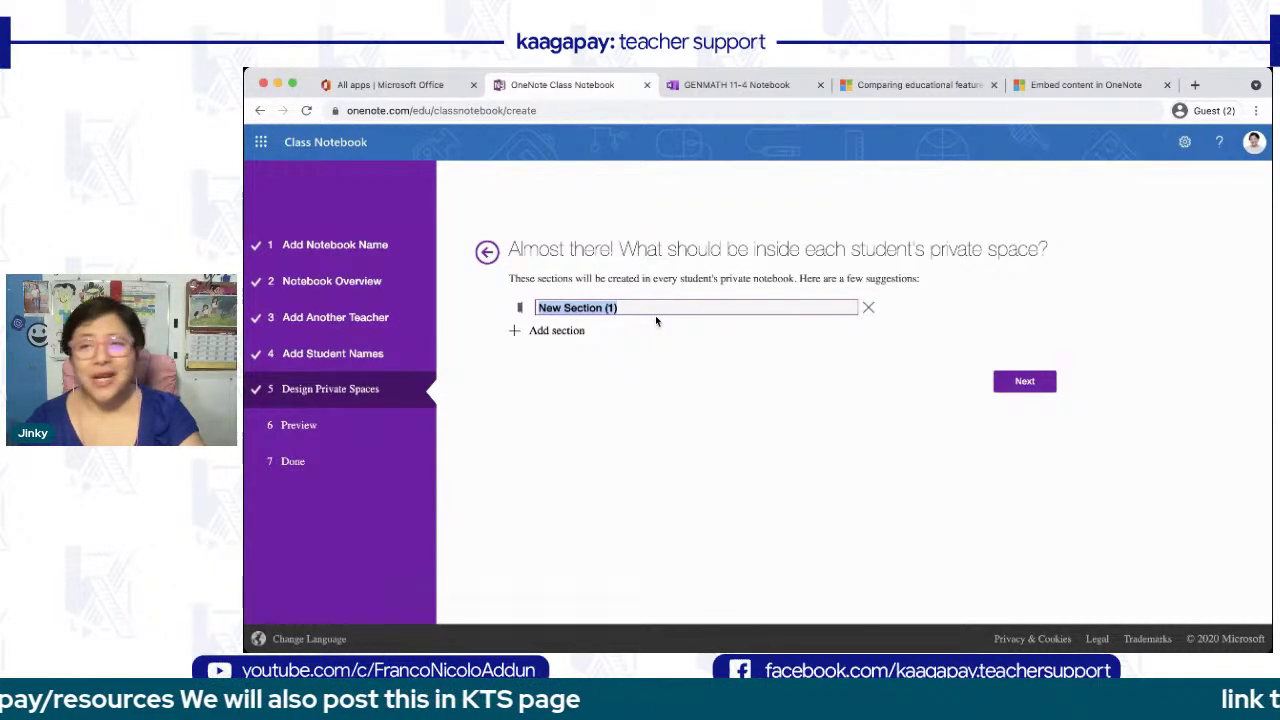
{"action": "type", "text": "Oc"}
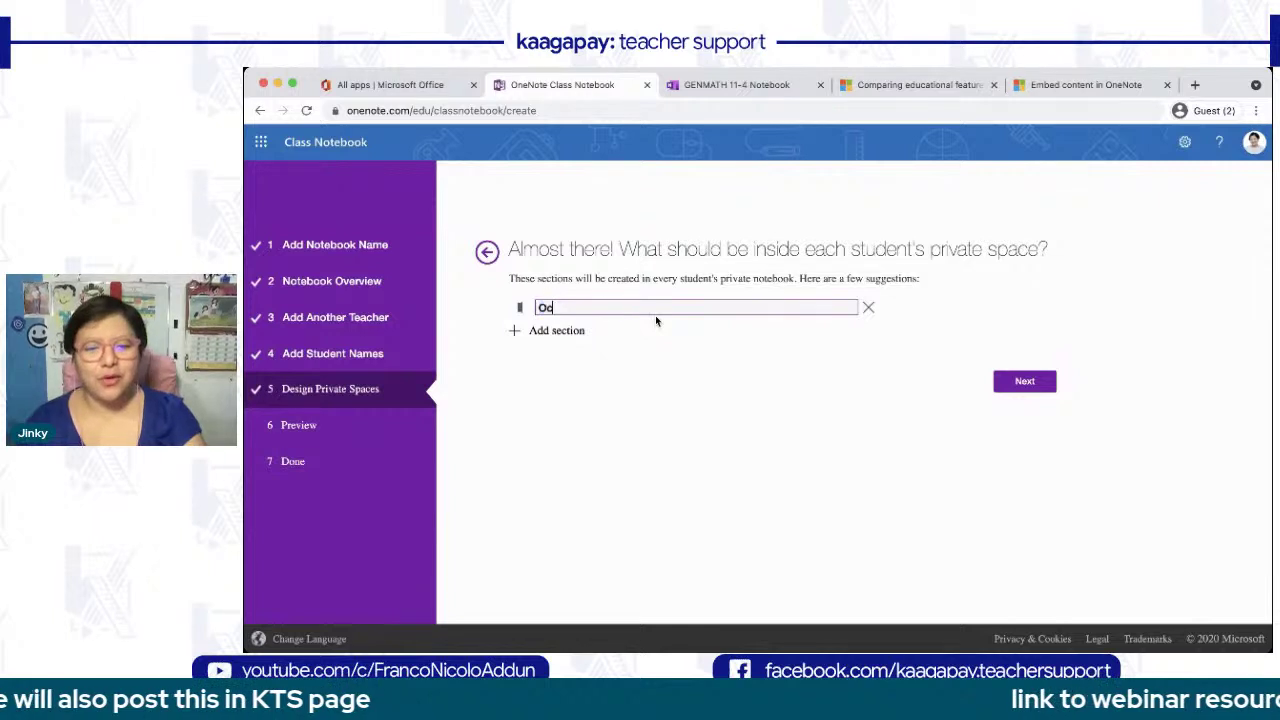
{"action": "type", "text": "tober"}
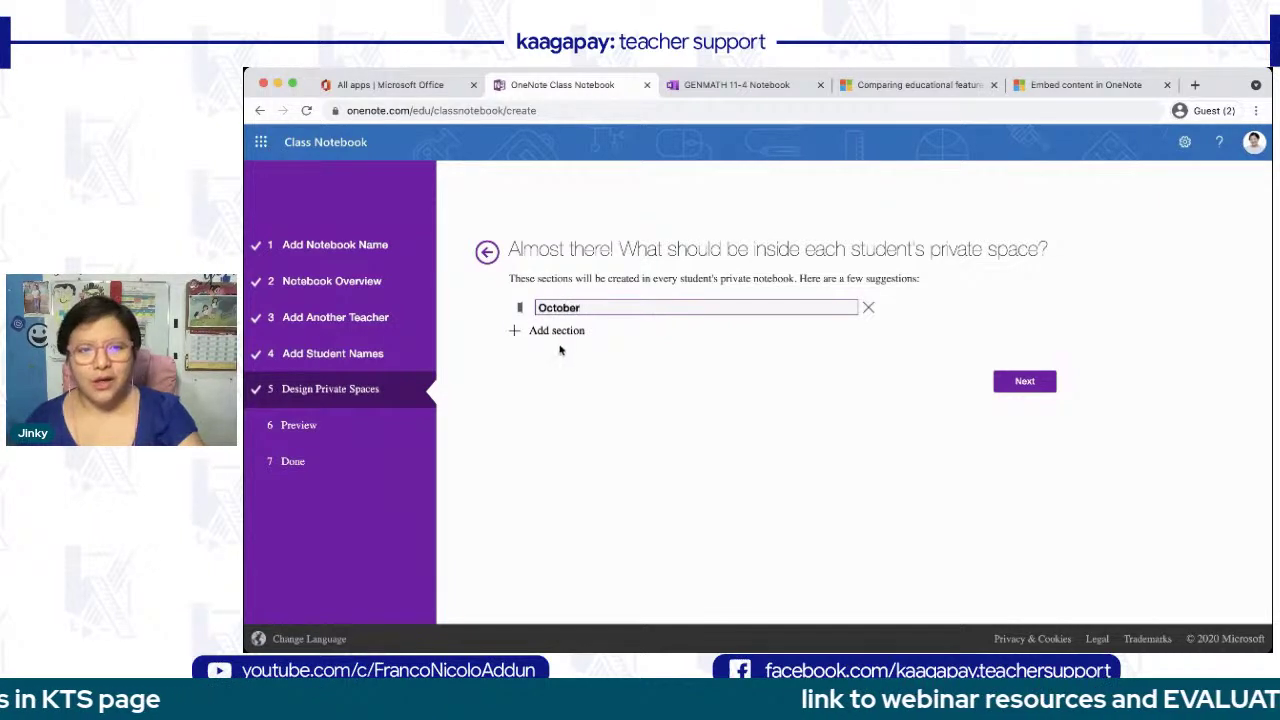
{"action": "left_click", "coordinate": [556, 331]}
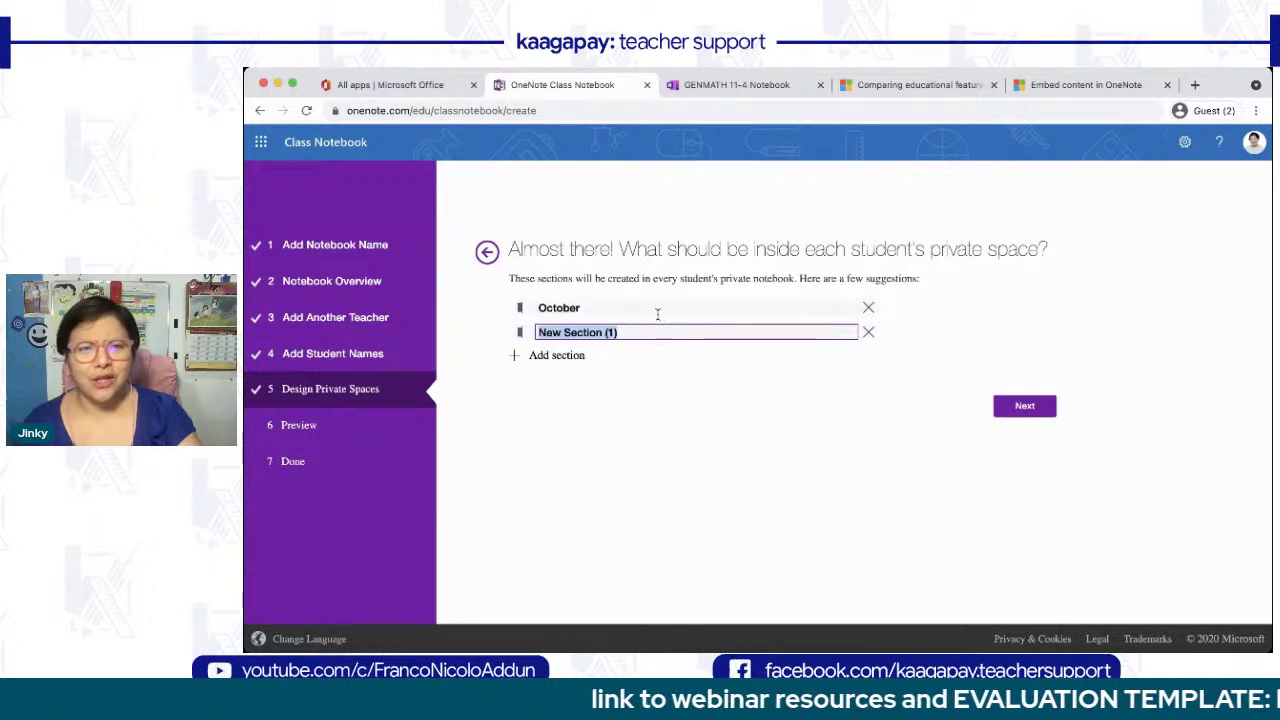
{"action": "type", "text": "November"}
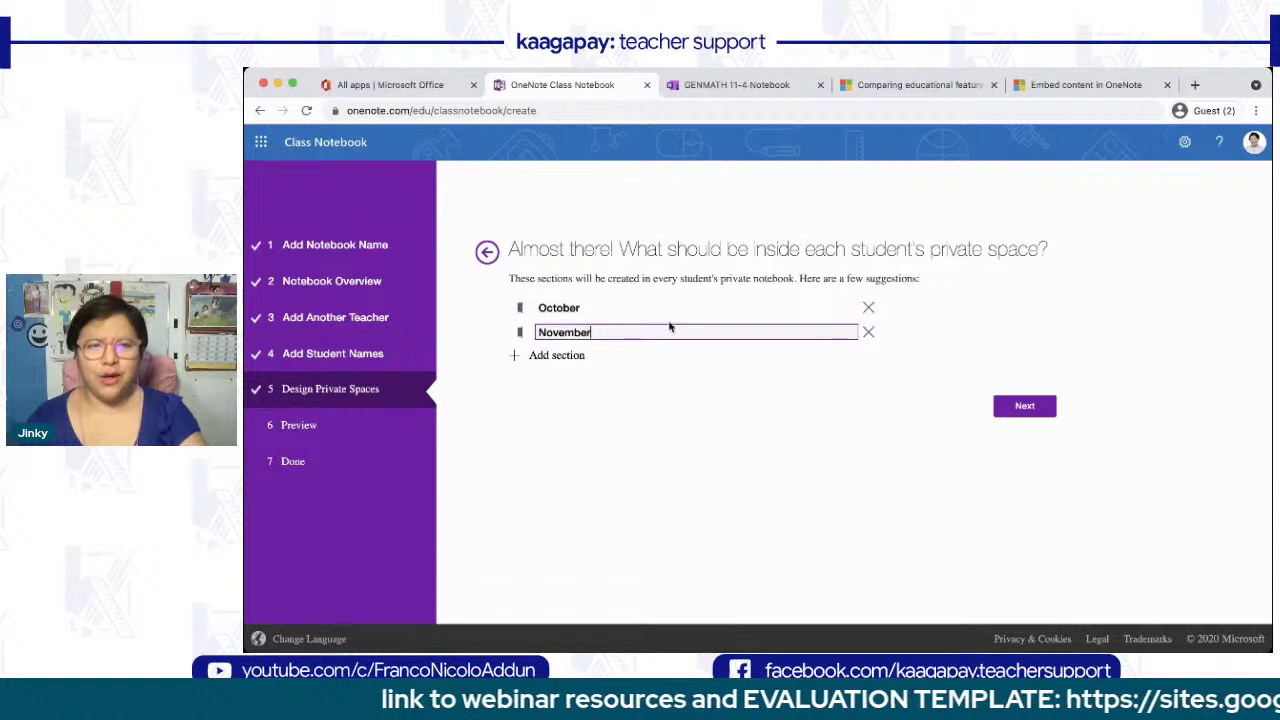
{"action": "left_click", "coordinate": [578, 357]}
{"action": "left_click", "coordinate": [578, 357]}
{"action": "type", "text": "December"}
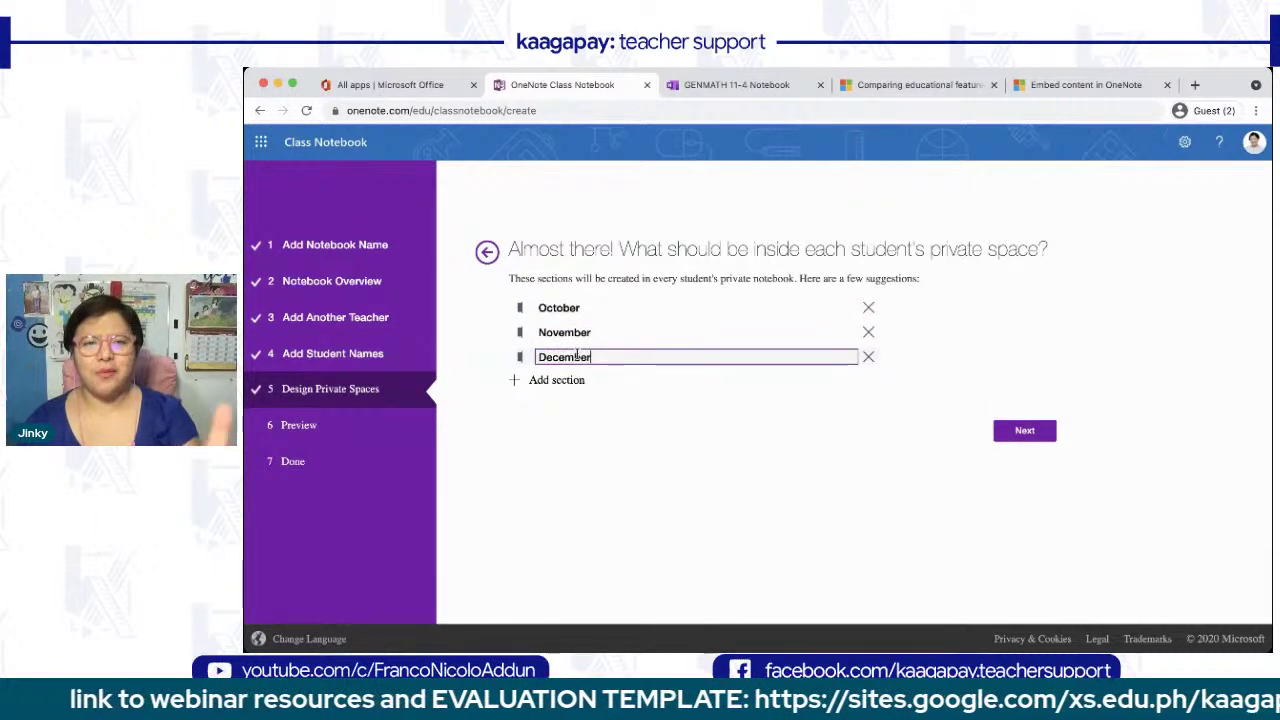
{"action": "left_click", "coordinate": [648, 434]}
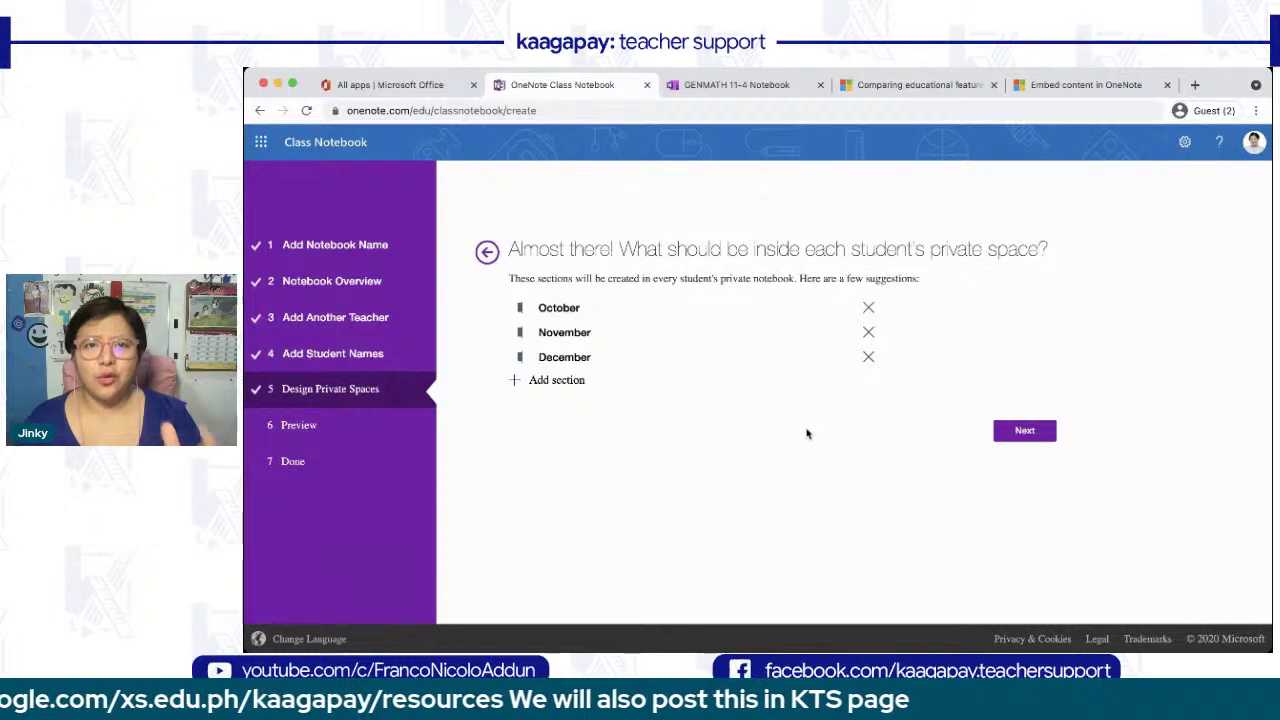
{"action": "left_click", "coordinate": [1032, 432]}
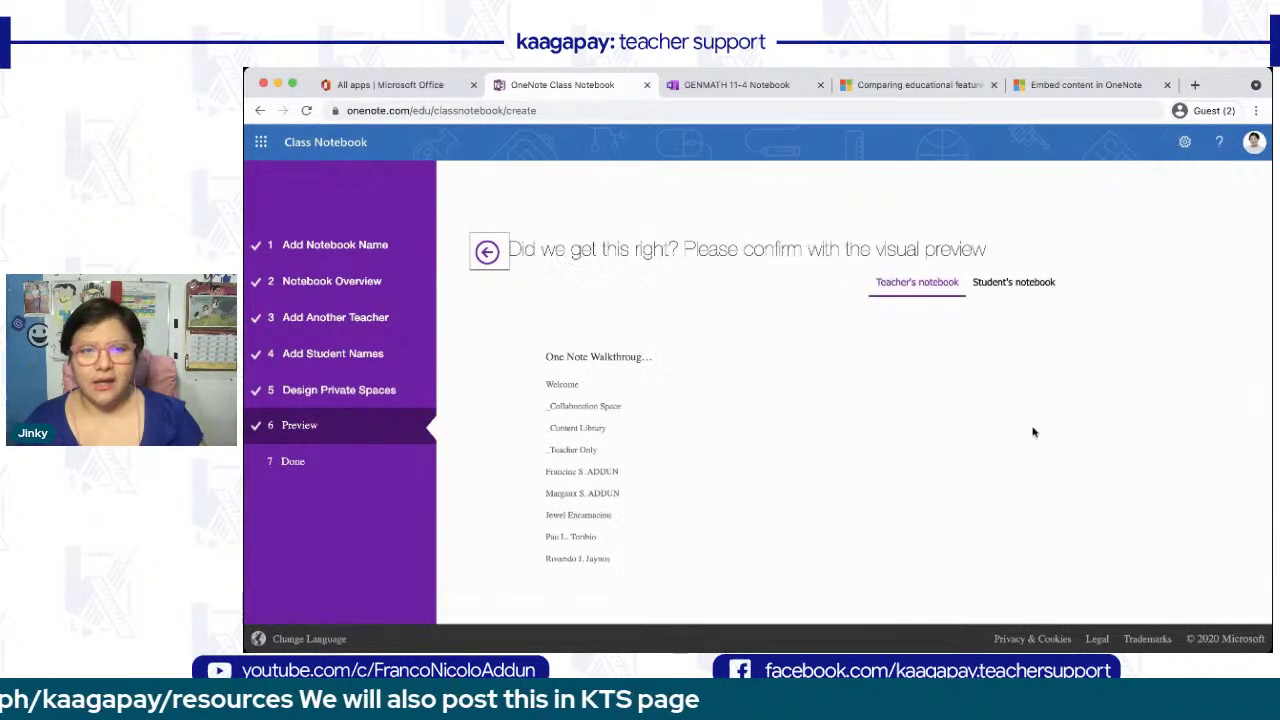
- Review the Student's notebook preview, then create the class notebook
{"action": "scroll", "coordinate": [712, 558], "scroll_direction": "down", "scroll_amount": 2}
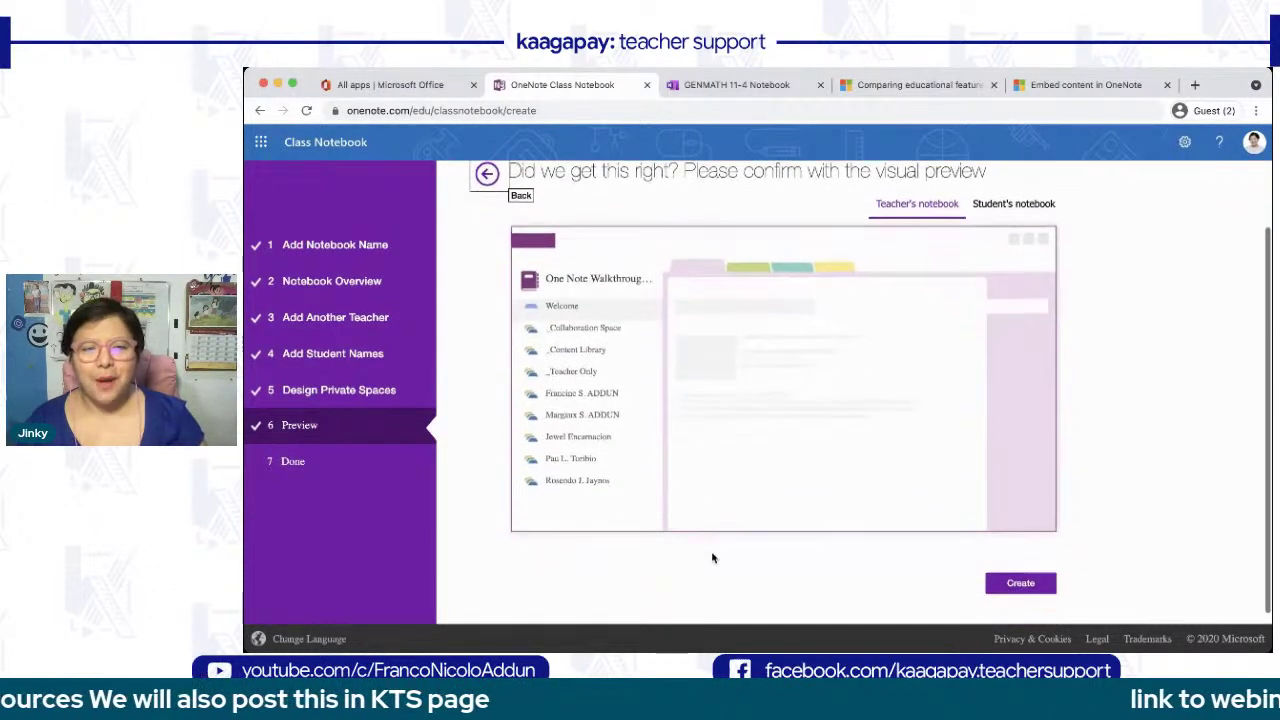
{"action": "scroll", "coordinate": [712, 558], "scroll_direction": "up", "scroll_amount": 1}
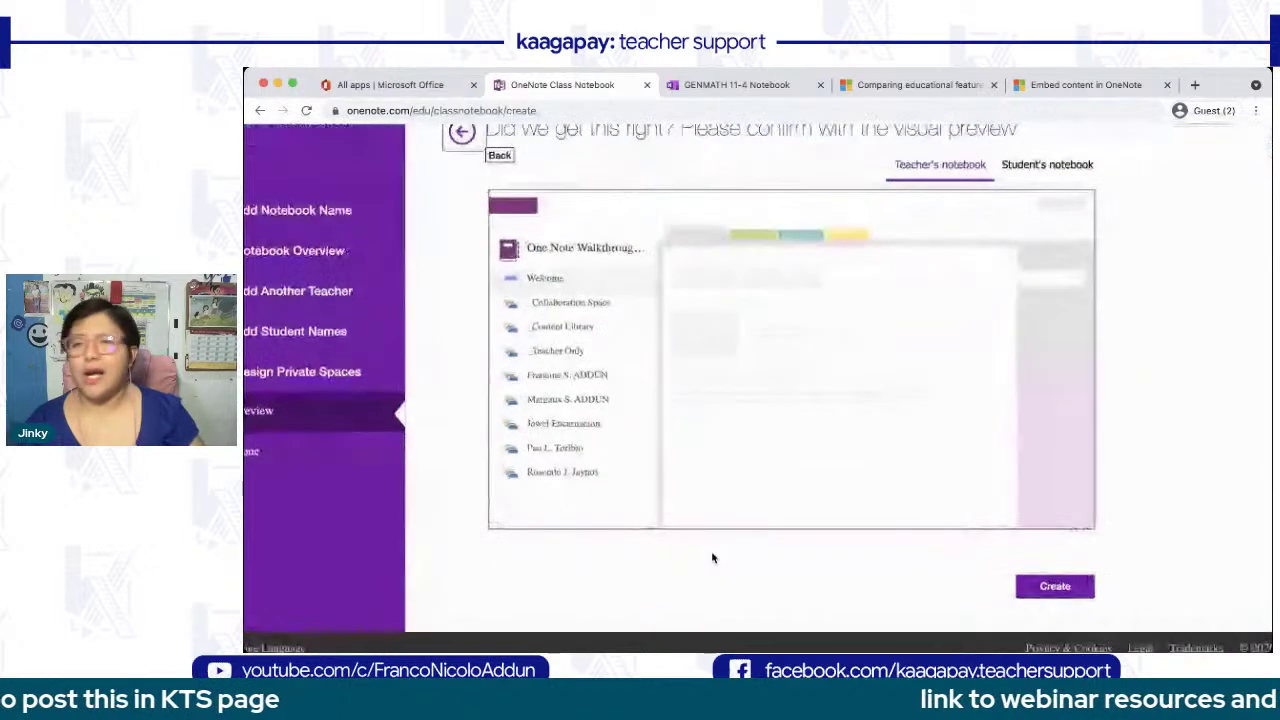
{"action": "scroll", "coordinate": [712, 558], "scroll_direction": "down", "scroll_amount": 1}
{"action": "scroll", "coordinate": [712, 558], "scroll_direction": "up", "scroll_amount": 2}
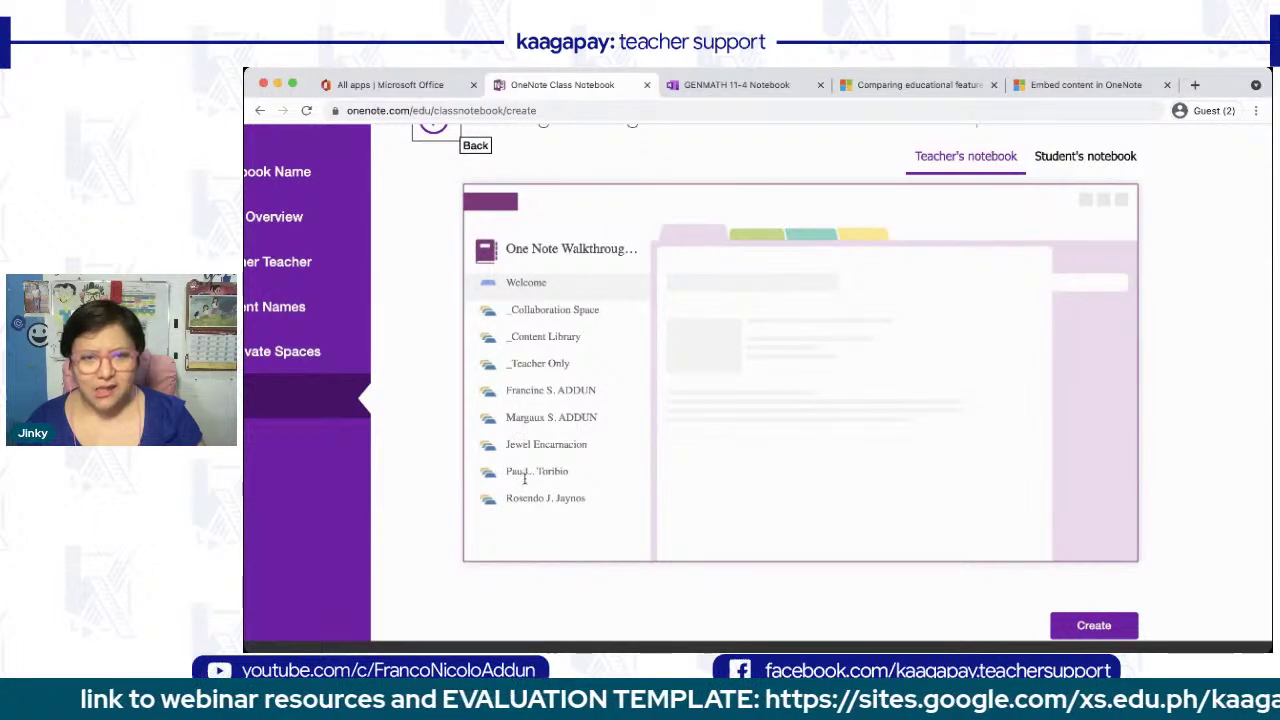
{"action": "left_click", "coordinate": [1060, 157]}
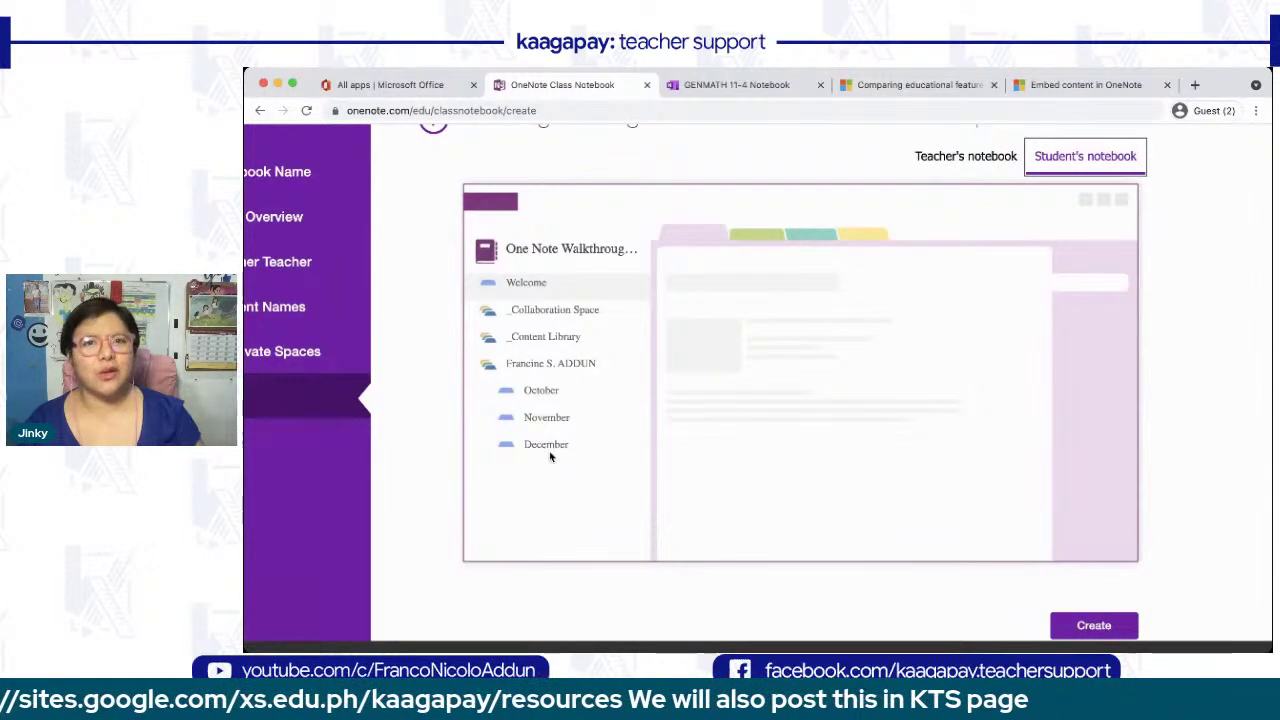
{"action": "scroll", "coordinate": [550, 457], "scroll_direction": "down", "scroll_amount": 2}
{"action": "scroll", "coordinate": [550, 457], "scroll_direction": "down", "scroll_amount": 1}
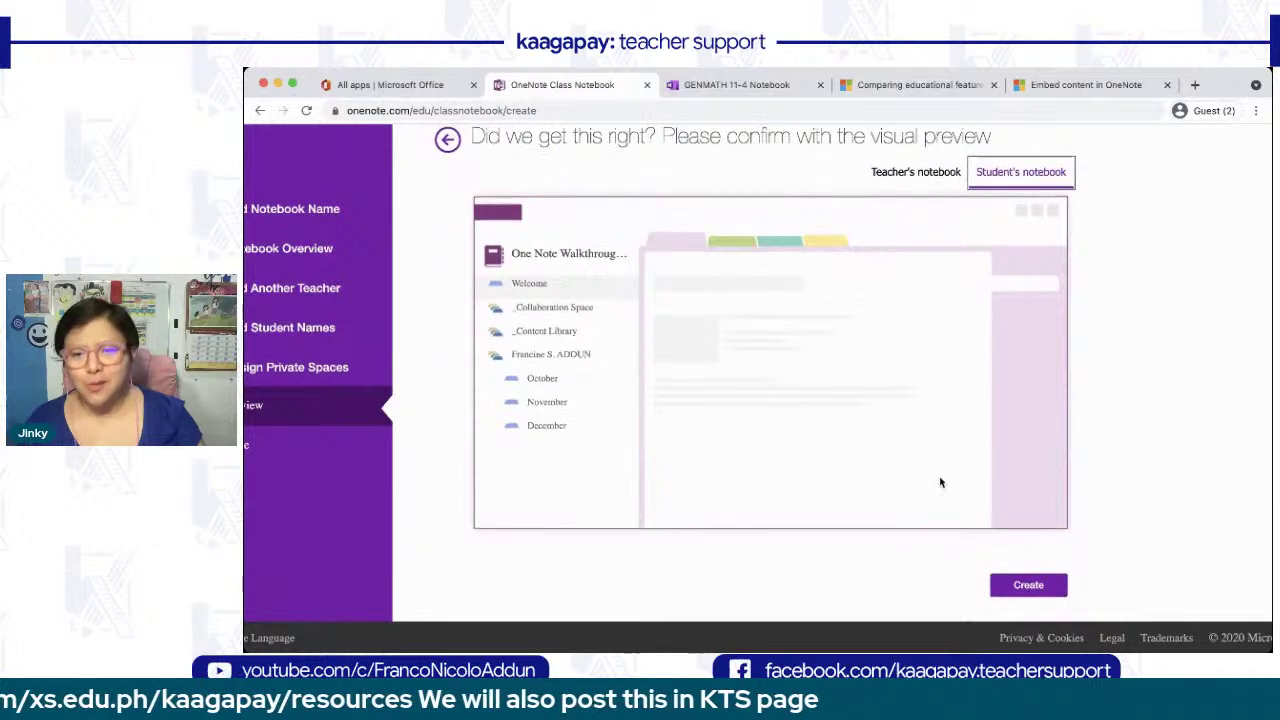
{"action": "left_click", "coordinate": [1015, 587]}
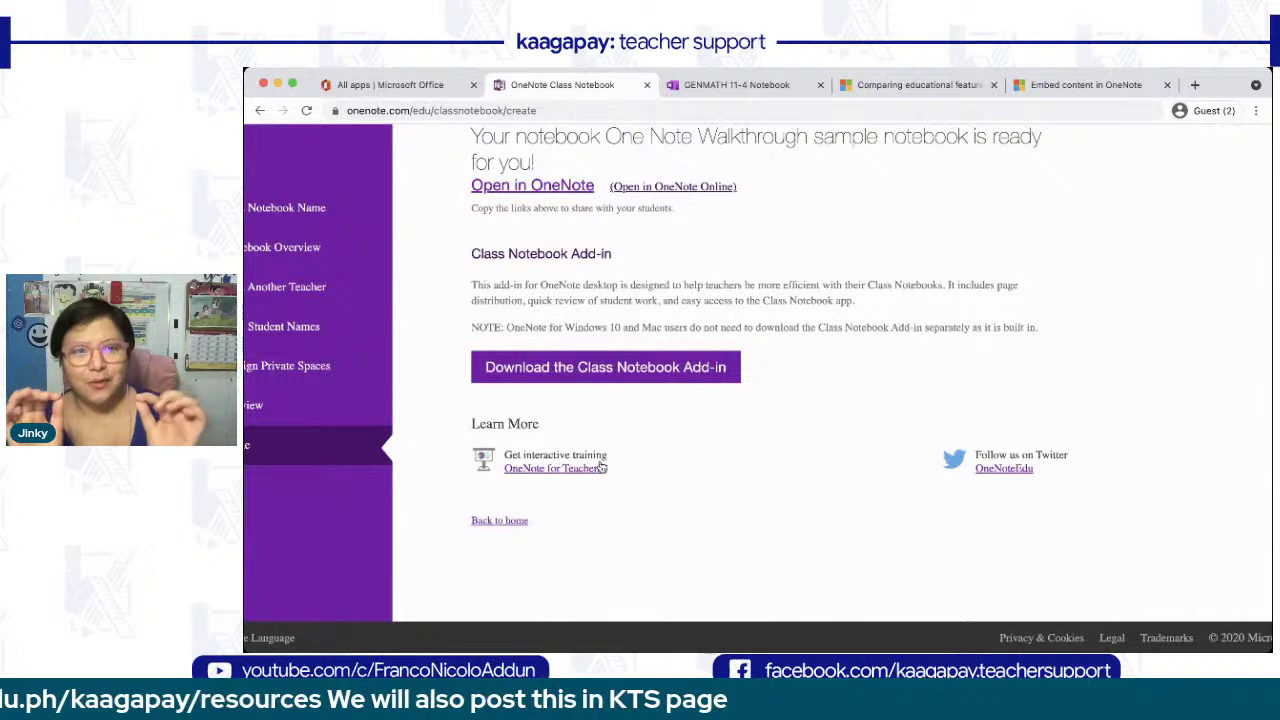
- Open the One Note Walkthrough sample notebook in OneNote Online from the confirmation link
{"action": "scroll", "coordinate": [600, 465], "scroll_direction": "up", "scroll_amount": 2}
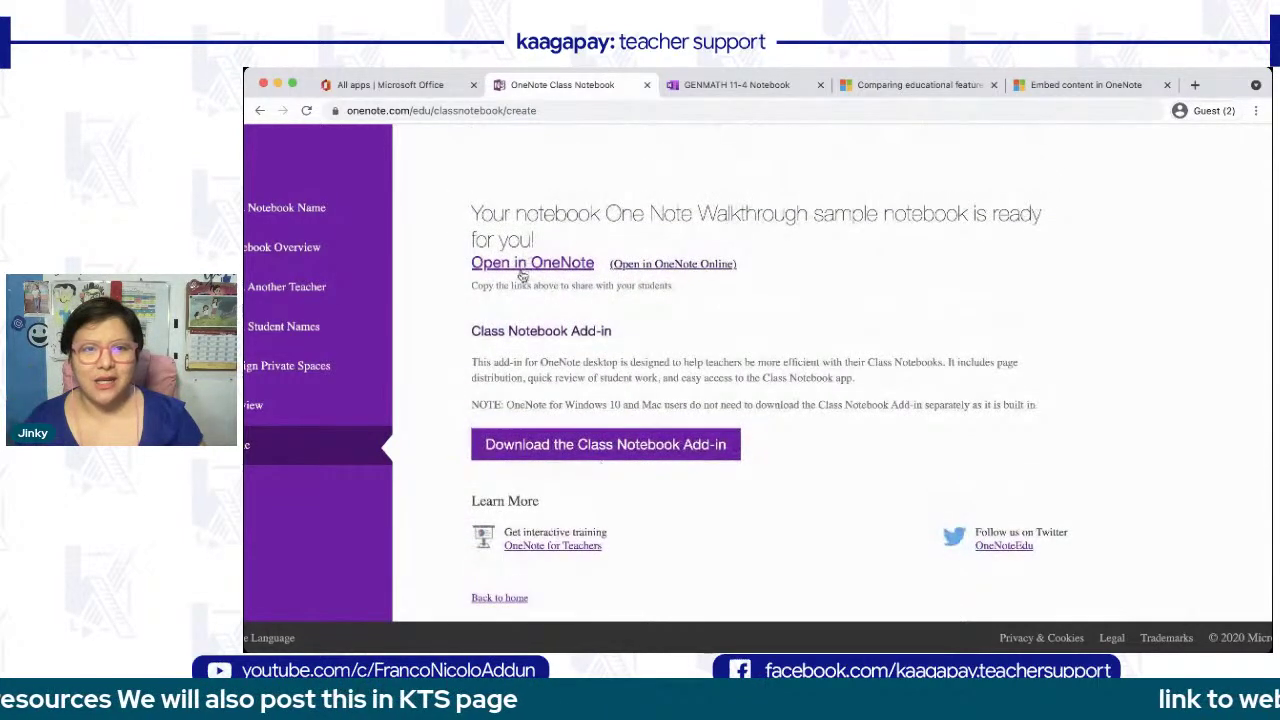
{"action": "left_click", "coordinate": [651, 265]}
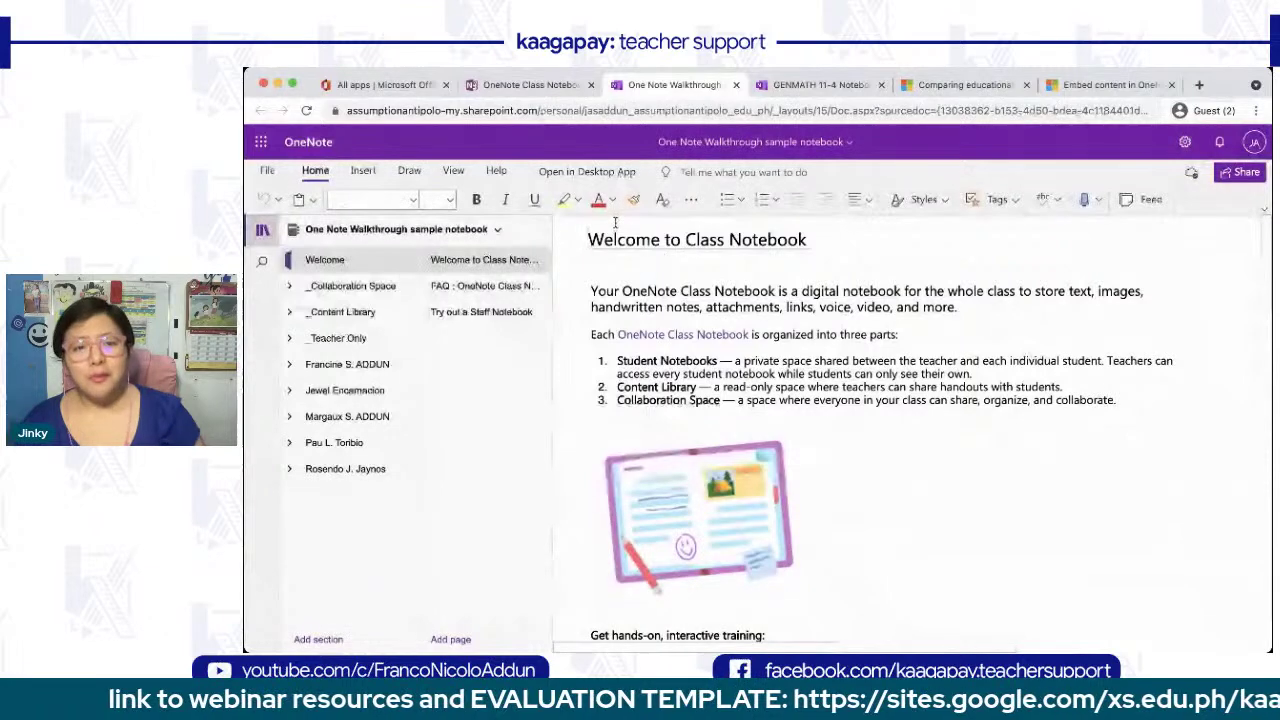
- Skim the Welcome page, then view the FAQ : OneNote Class Notebooks and Try out a Staff Notebook pages
{"action": "scroll", "coordinate": [645, 343], "scroll_direction": "down", "scroll_amount": 5}
{"action": "scroll", "coordinate": [643, 346], "scroll_direction": "up", "scroll_amount": 5}
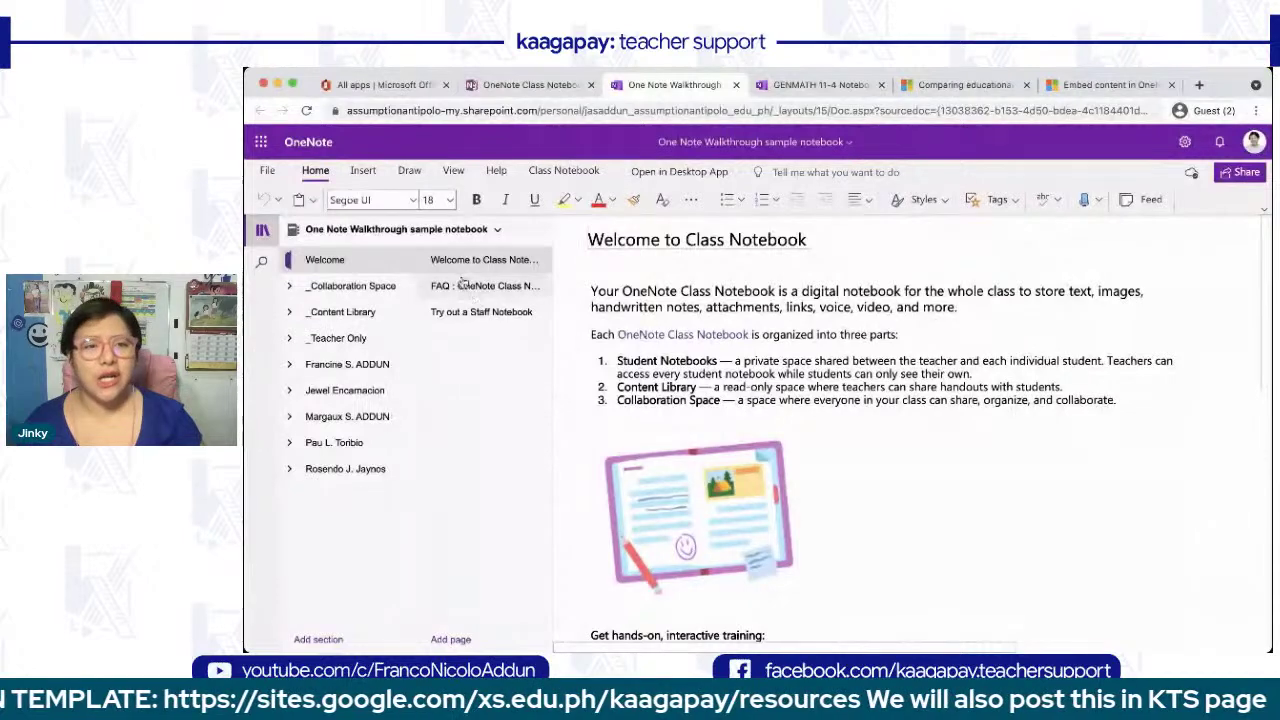
{"action": "scroll", "coordinate": [690, 390], "scroll_direction": "down", "scroll_amount": 3}
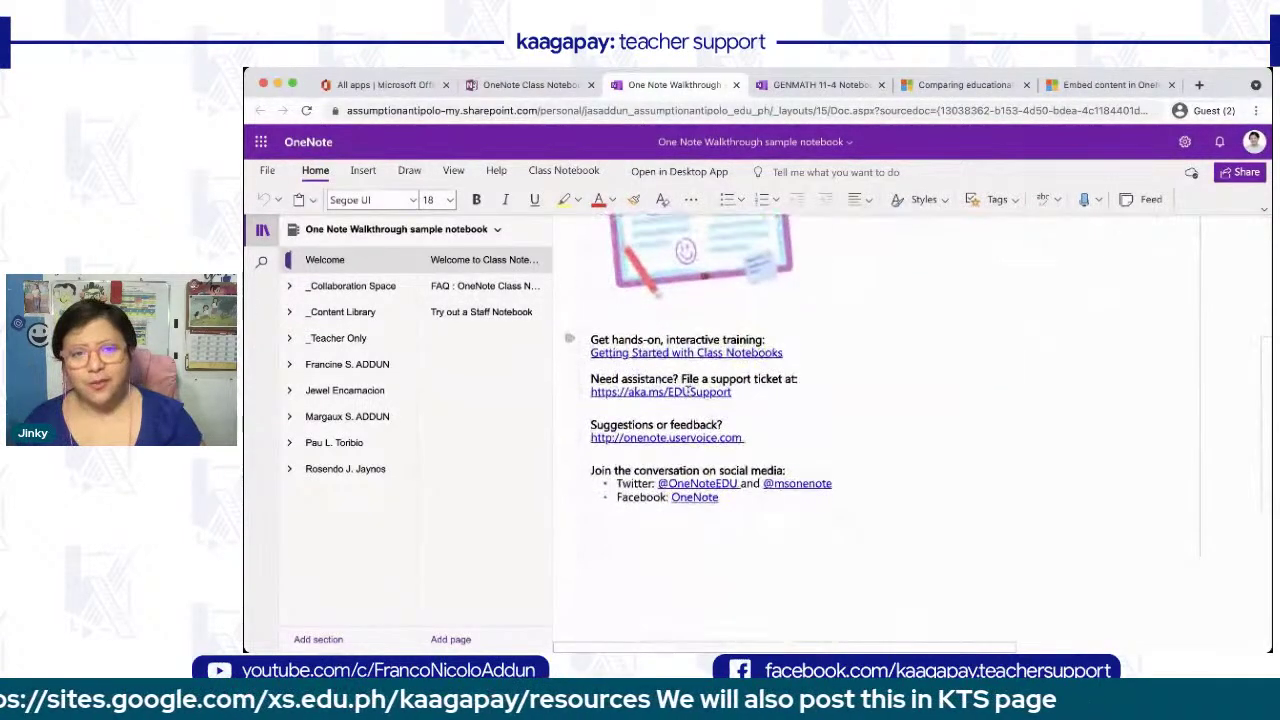
{"action": "scroll", "coordinate": [747, 373], "scroll_direction": "up", "scroll_amount": 2}
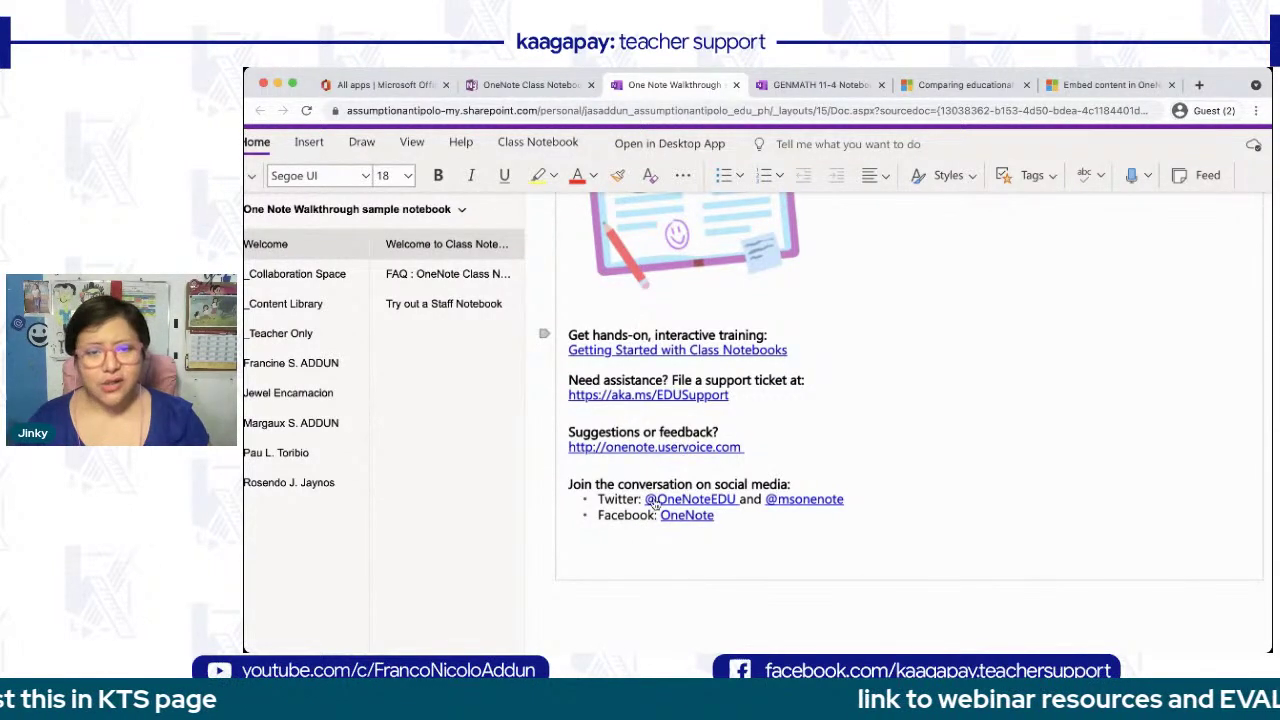
{"action": "left_click", "coordinate": [440, 276]}
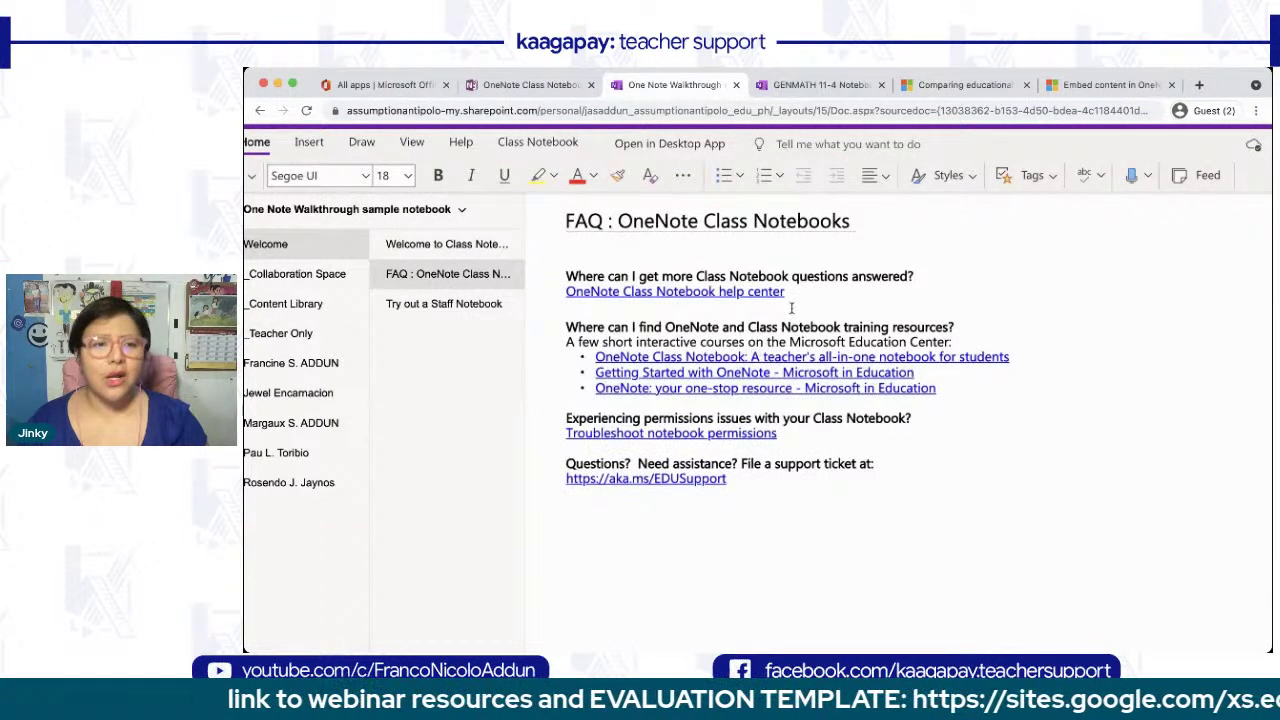
{"action": "left_click", "coordinate": [416, 314]}
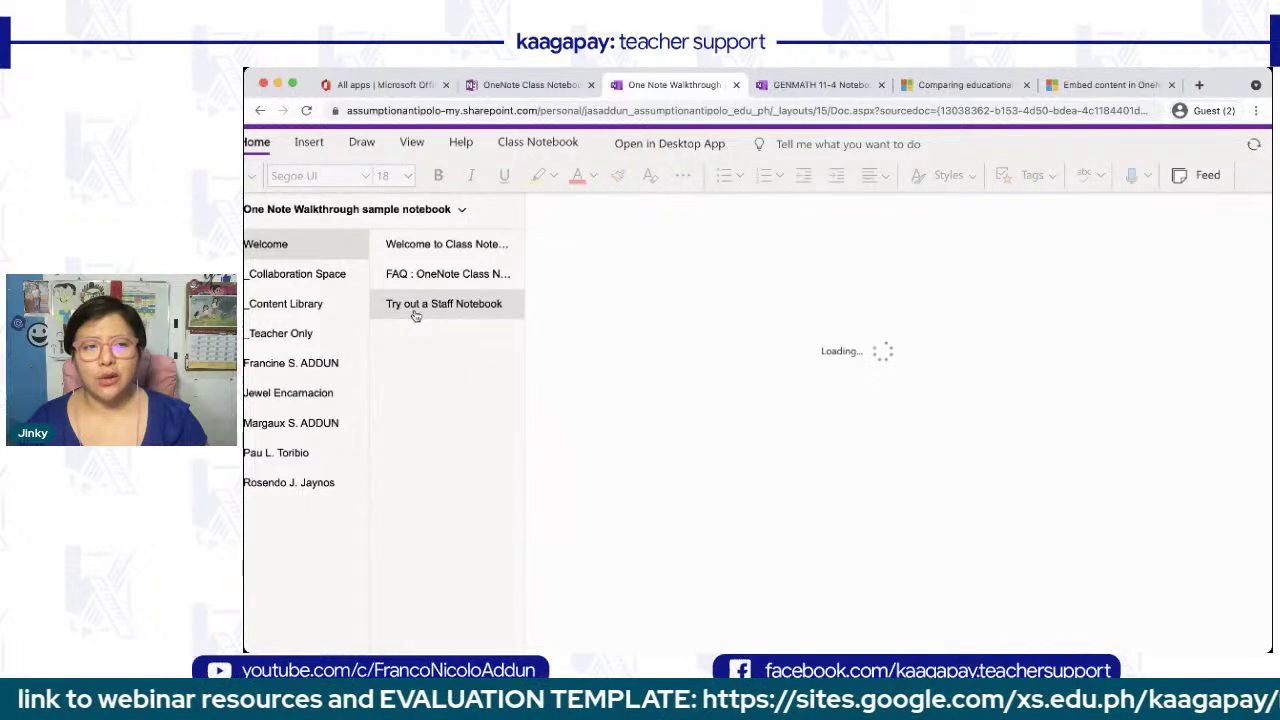
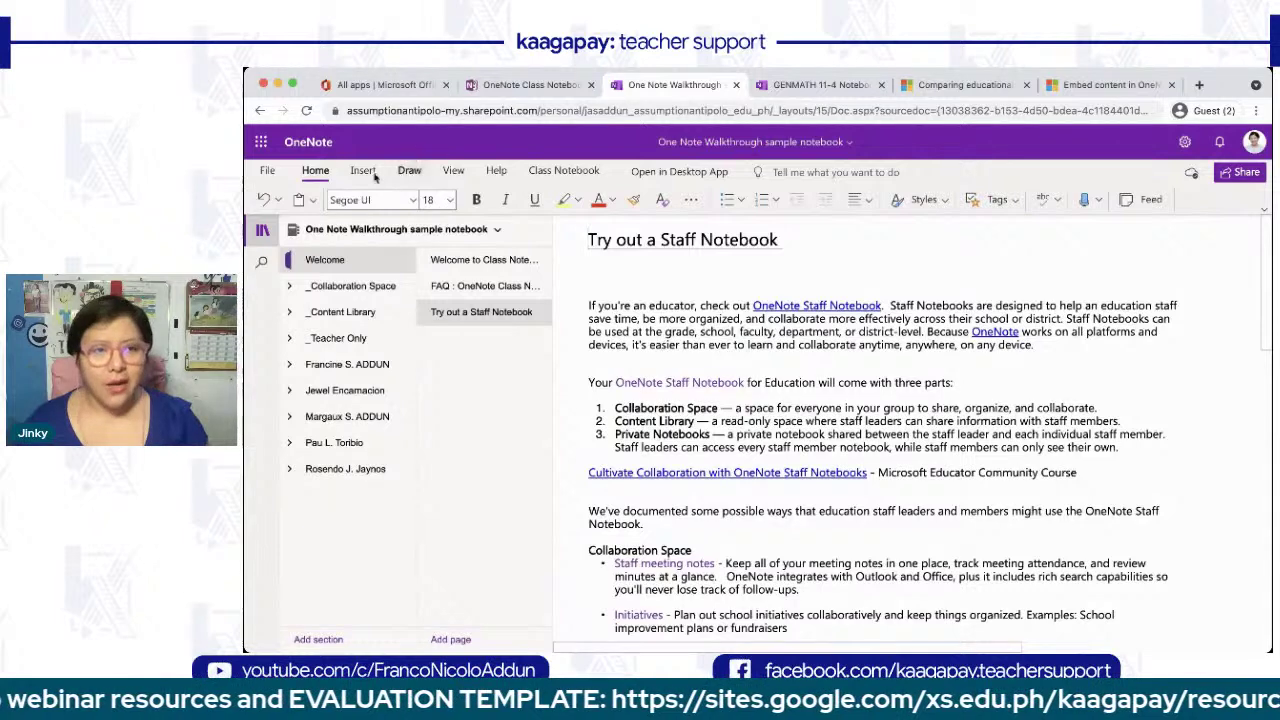
- Show the Class Notebook tab and leave its ribbon in the full classic layout
{"action": "left_click", "coordinate": [565, 172]}
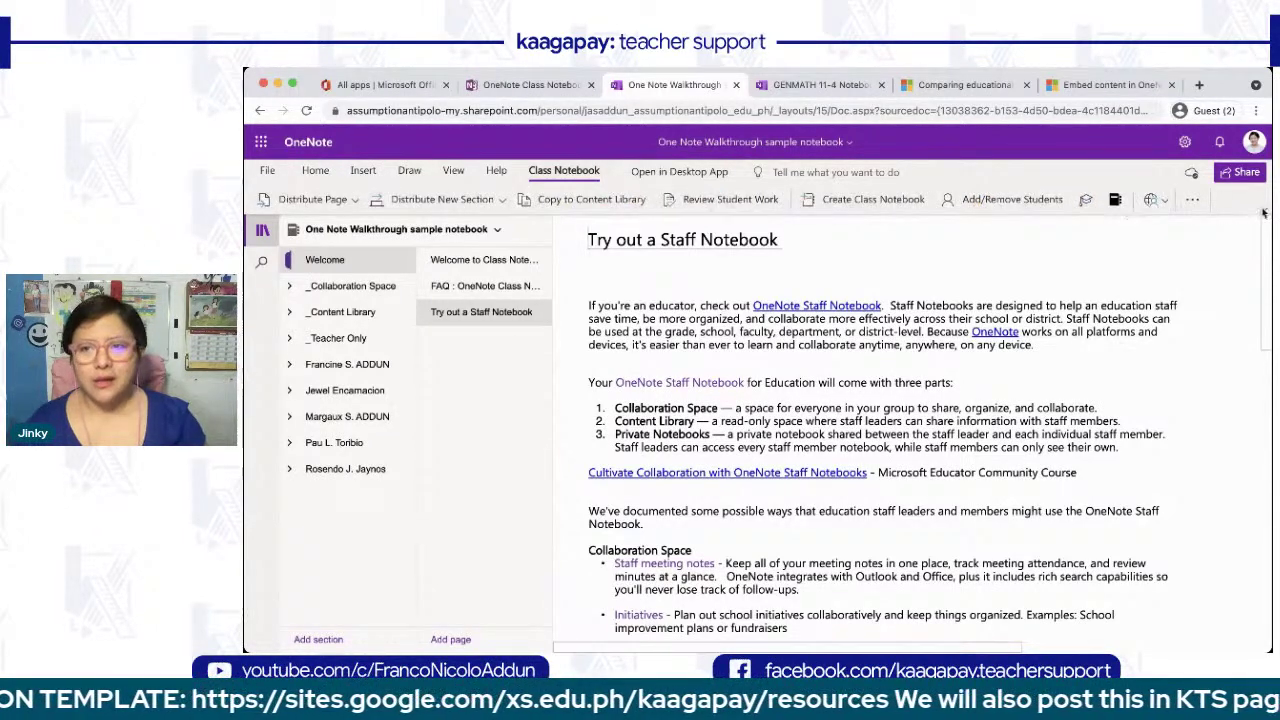
{"action": "left_click", "coordinate": [1264, 210]}
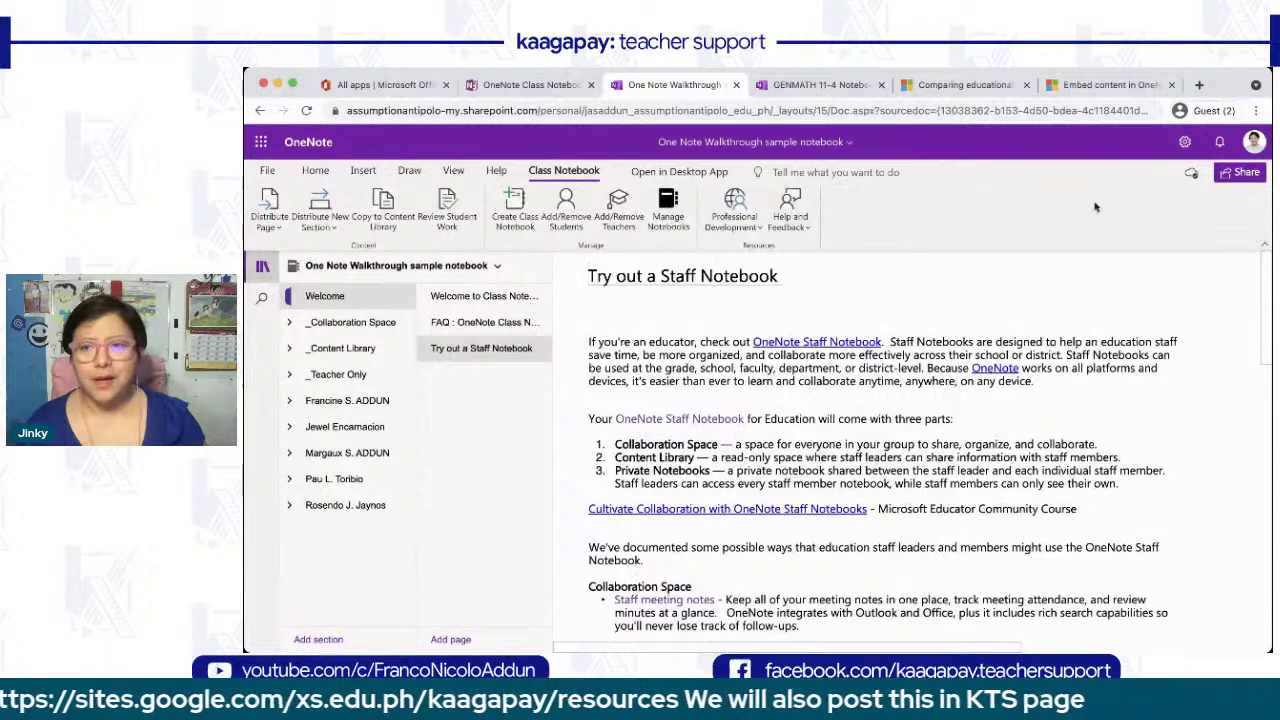
{"action": "left_click", "coordinate": [1265, 243]}
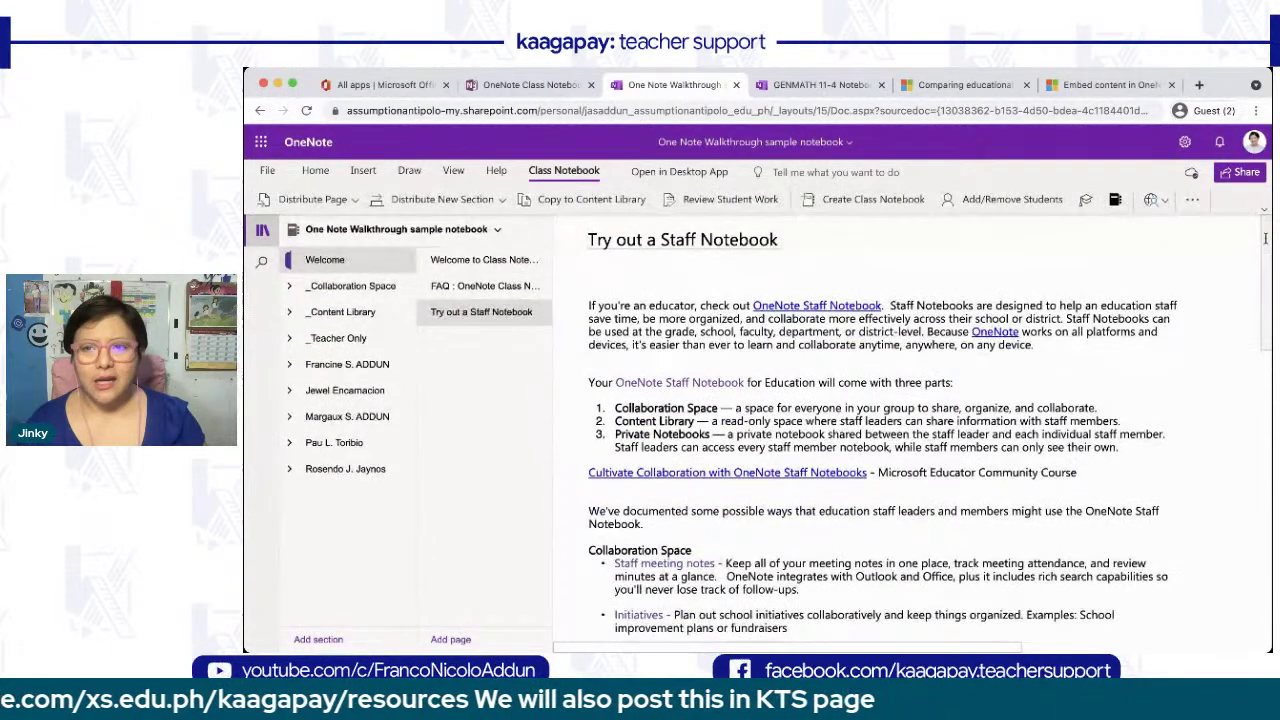
{"action": "left_click", "coordinate": [1264, 209]}
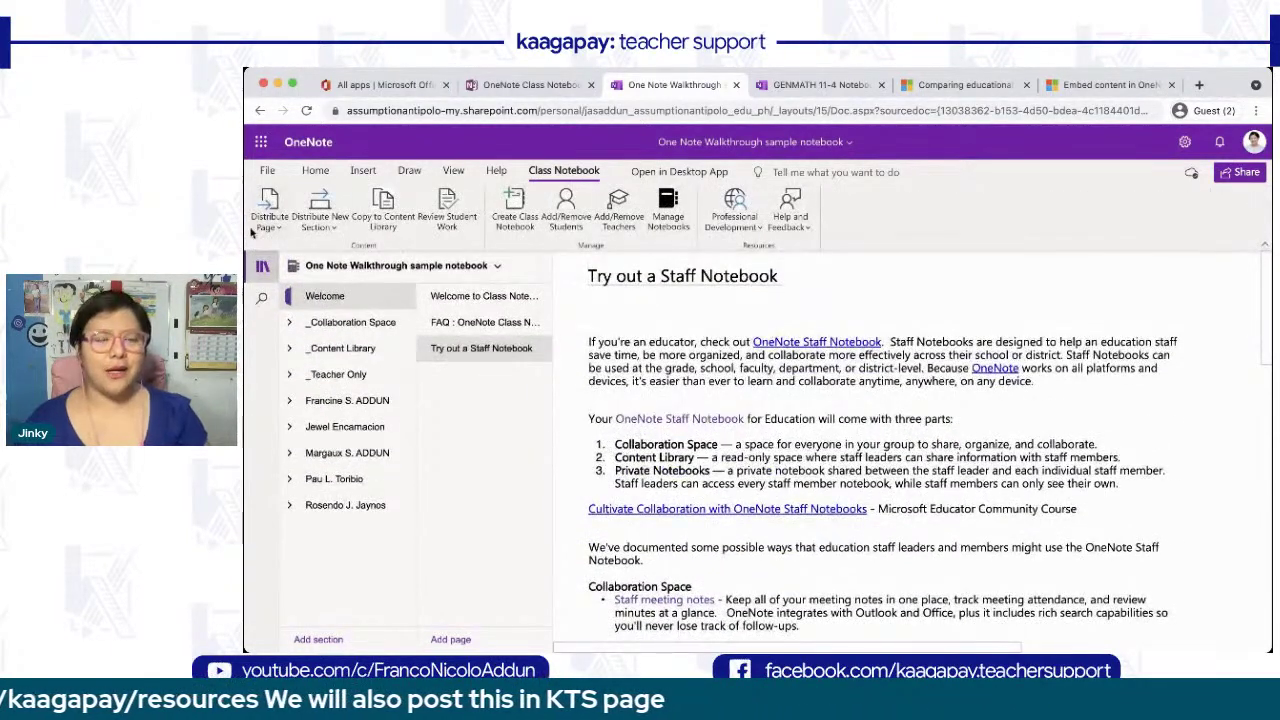
{"action": "scroll", "coordinate": [252, 233], "scroll_direction": "up", "scroll_amount": 3}
{"action": "scroll", "coordinate": [252, 233], "scroll_direction": "up", "scroll_amount": 3}
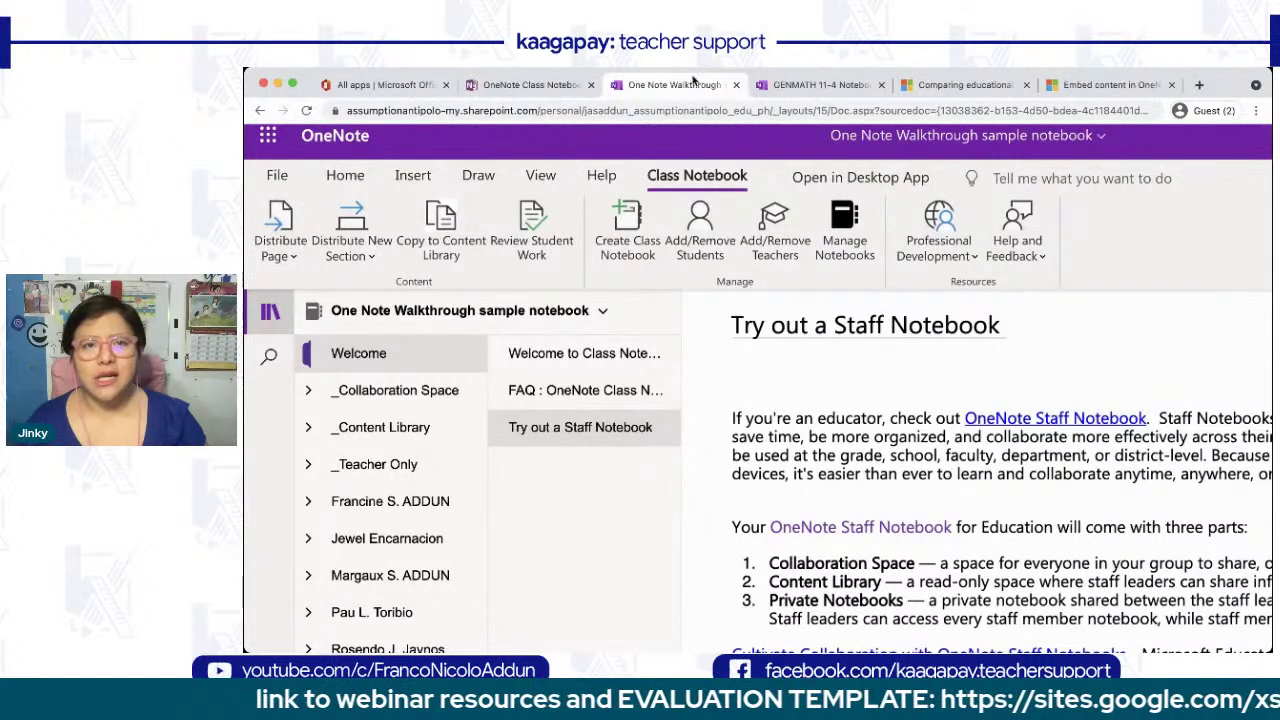
- Open the personal work notebook from the Office apps list and copy its desmos page
{"action": "left_click", "coordinate": [385, 85]}
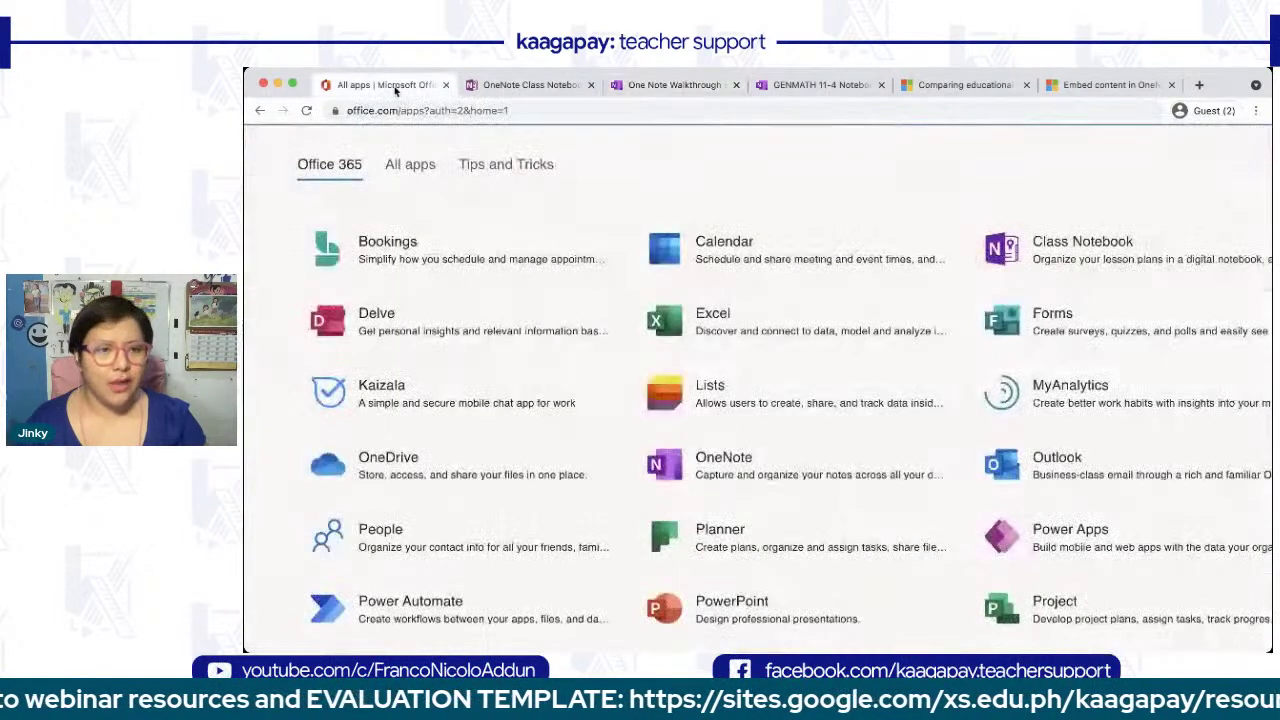
{"action": "left_click", "coordinate": [772, 486]}
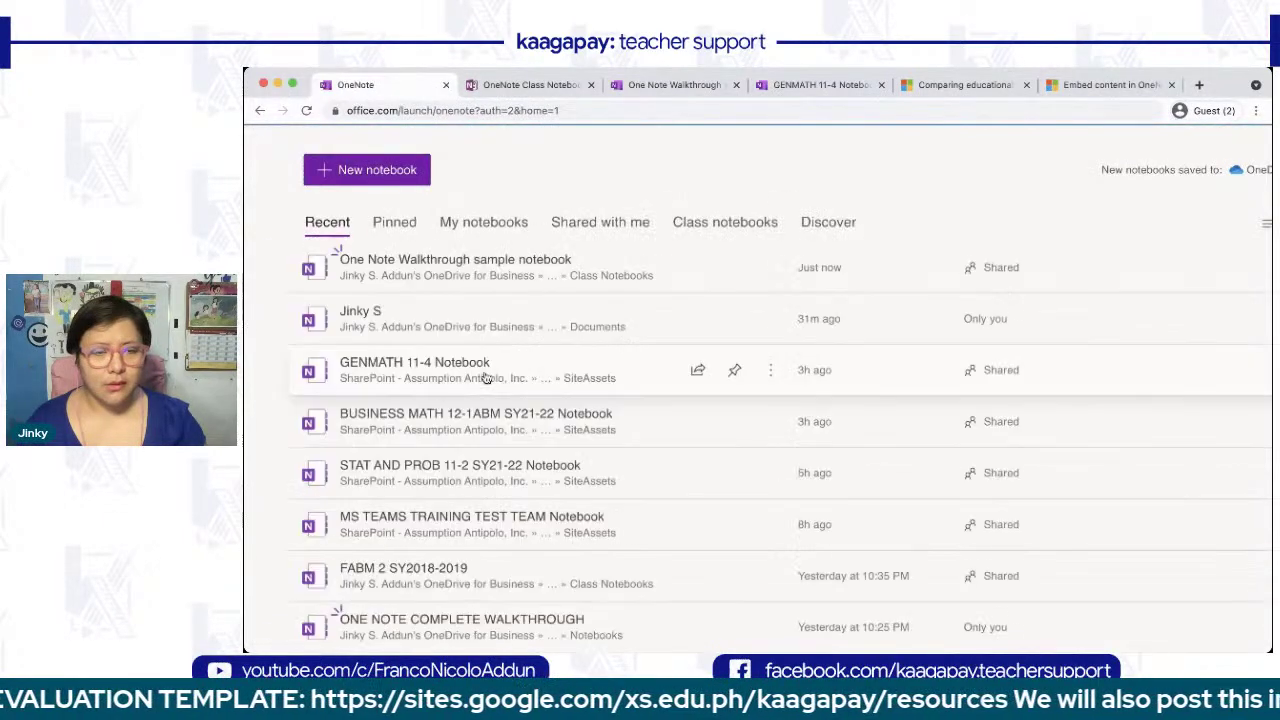
{"action": "left_click", "coordinate": [370, 322]}
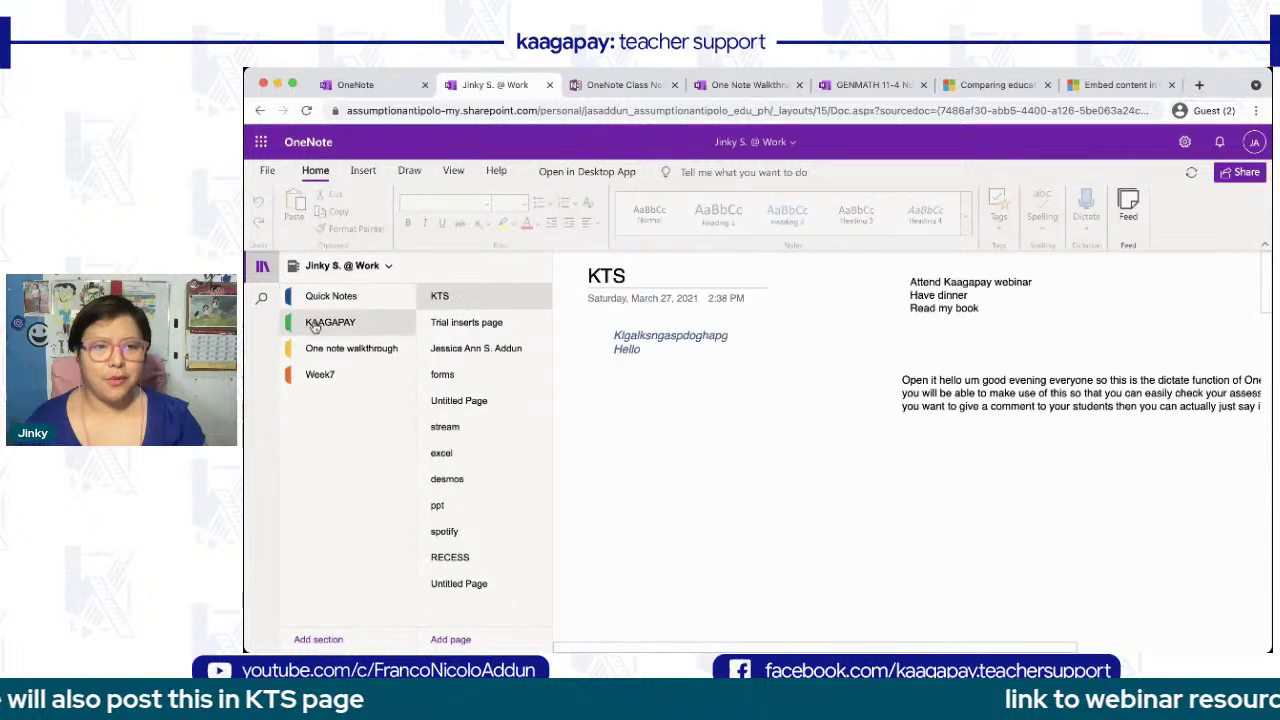
{"action": "left_click", "coordinate": [468, 482]}
{"action": "right_click", "coordinate": [470, 485]}
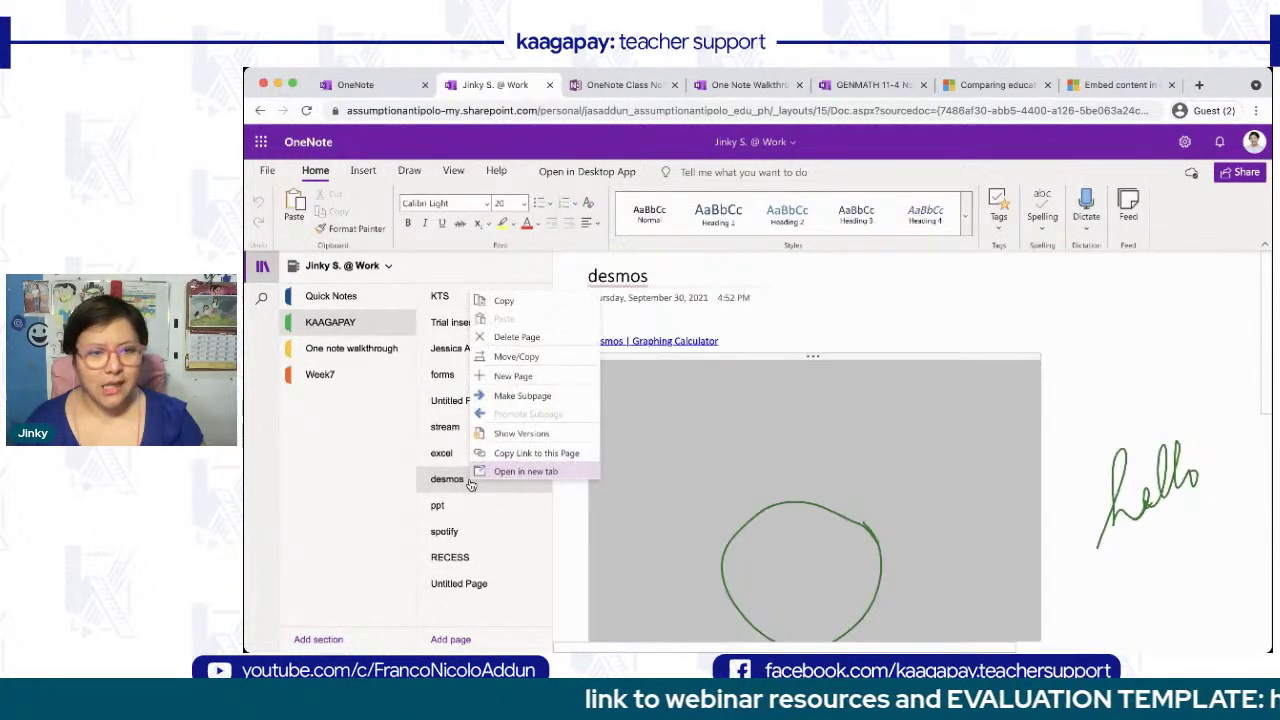
{"action": "left_click", "coordinate": [504, 302]}
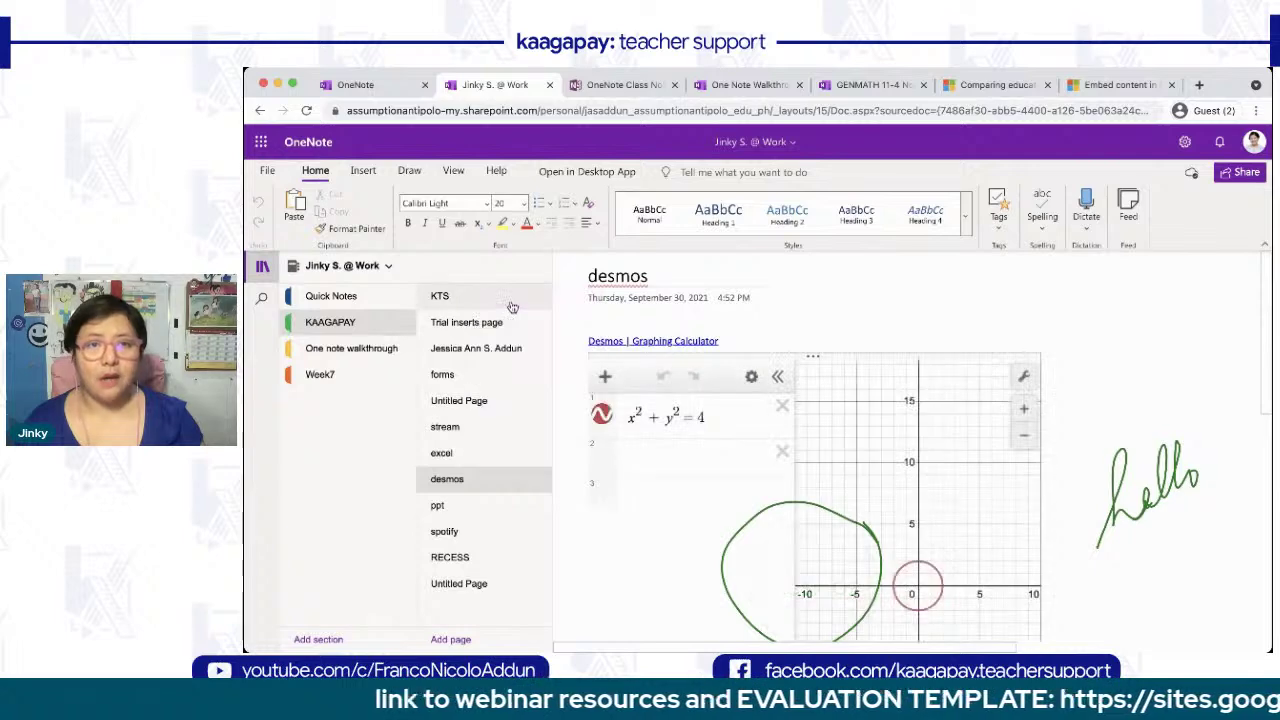
- Return to the walkthrough sample notebook and expand the _Content Library section group
{"action": "left_click", "coordinate": [770, 84]}
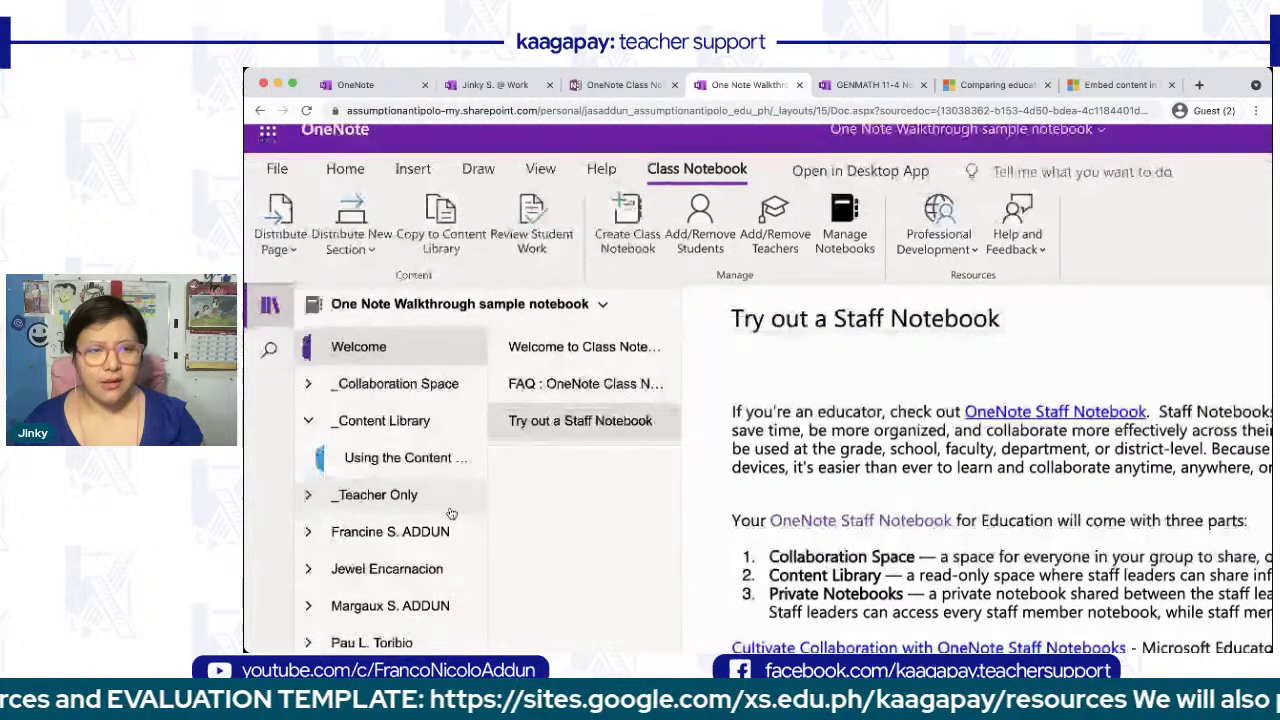
{"action": "scroll", "coordinate": [450, 515], "scroll_direction": "down", "scroll_amount": 1}
{"action": "scroll", "coordinate": [449, 516], "scroll_direction": "down", "scroll_amount": 2}
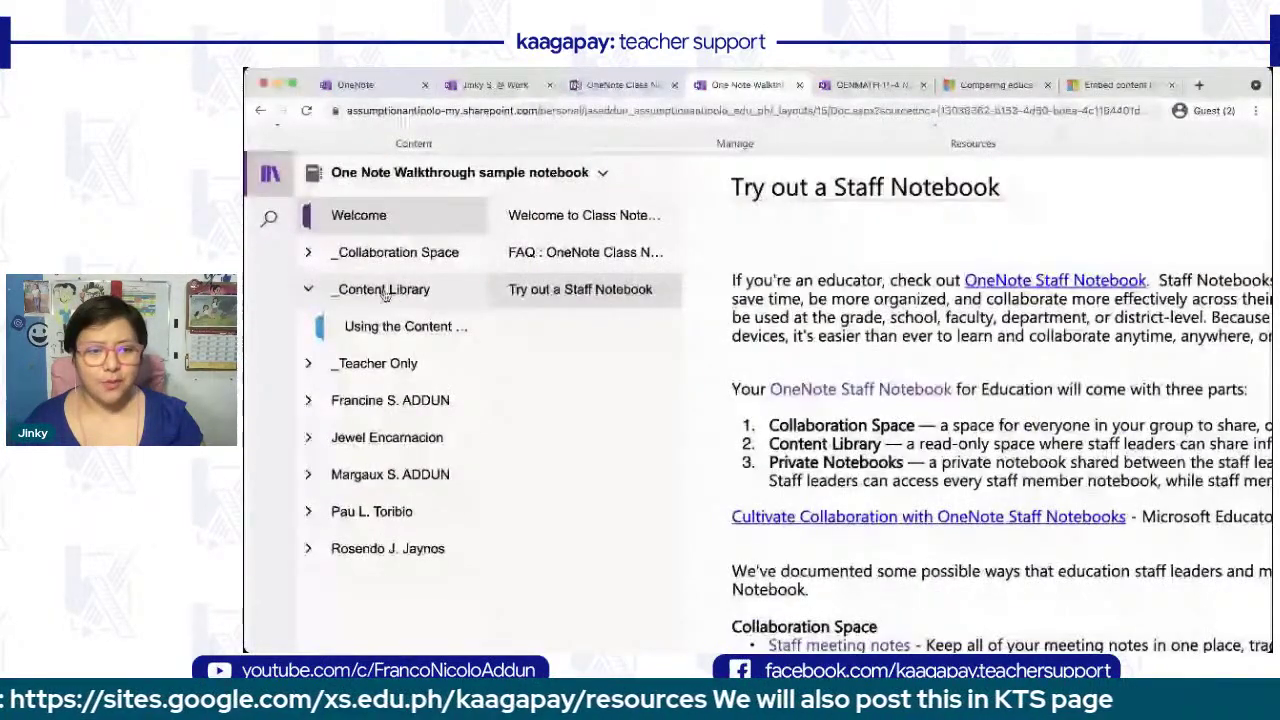
- Add a new Untitled Page to the section inside _Content Library
{"action": "left_click", "coordinate": [405, 327]}
{"action": "left_click", "coordinate": [452, 638]}
{"action": "left_click", "coordinate": [631, 366]}
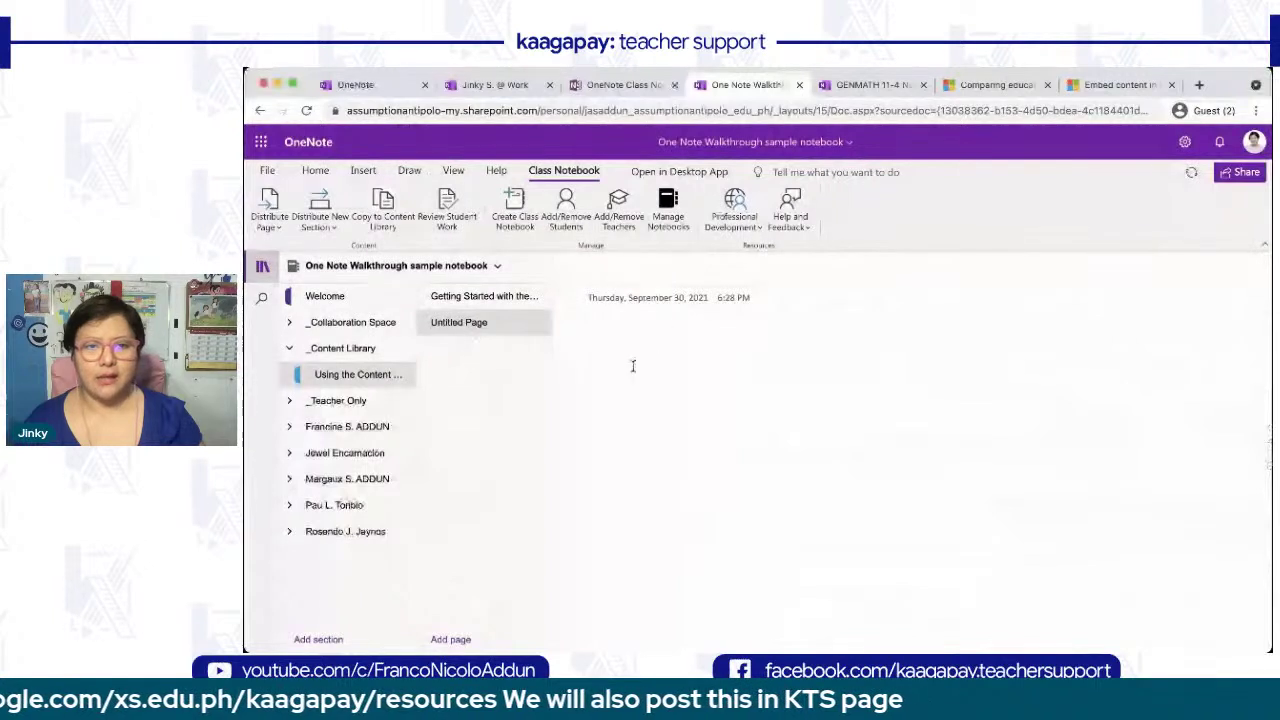
{"action": "right_click", "coordinate": [492, 323]}
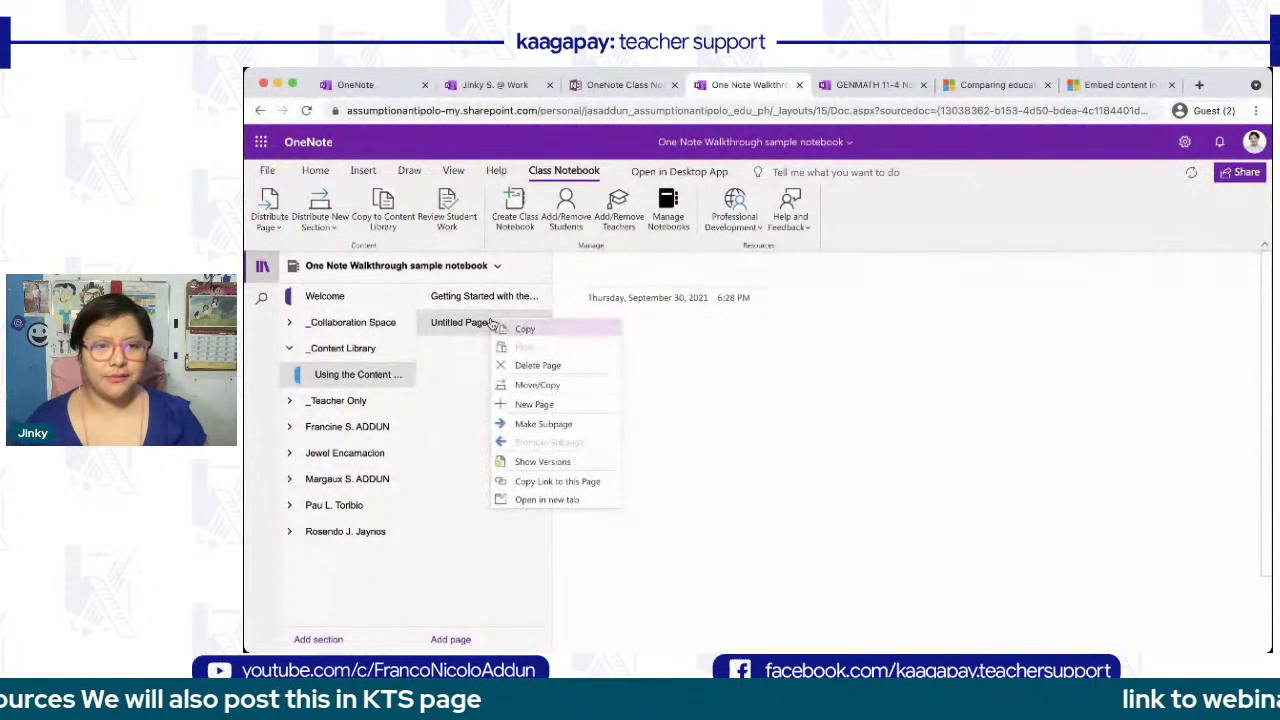
{"action": "left_click", "coordinate": [459, 372]}
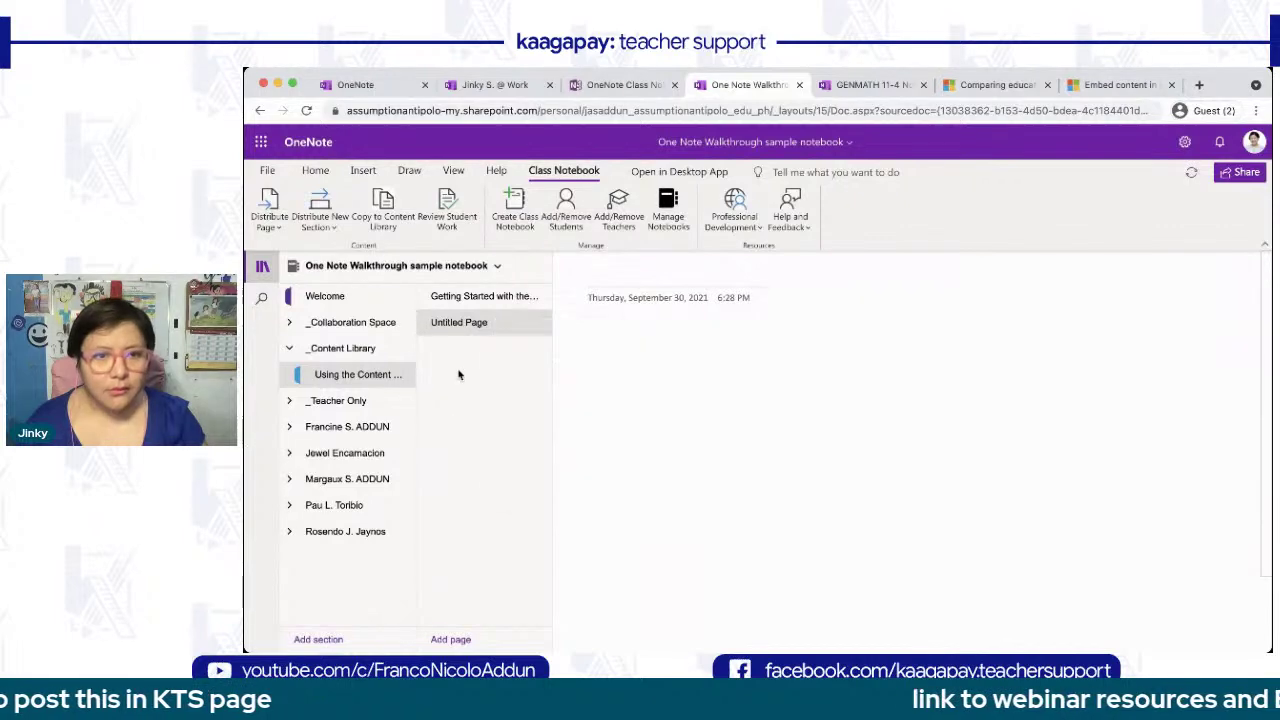
{"action": "right_click", "coordinate": [465, 398]}
{"action": "left_click", "coordinate": [454, 374]}
- Copy the work notebook's desmos page and try pasting it, undoing the wrong pasted address
{"action": "left_click", "coordinate": [485, 85]}
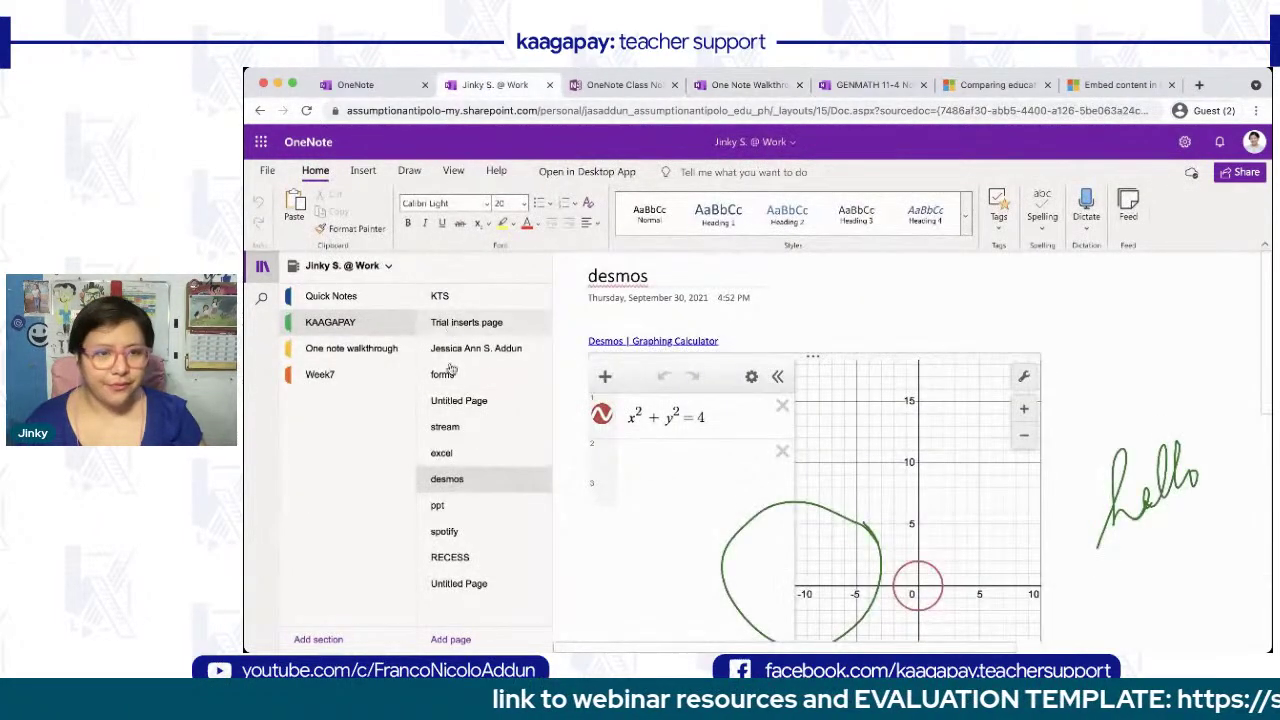
{"action": "right_click", "coordinate": [444, 489]}
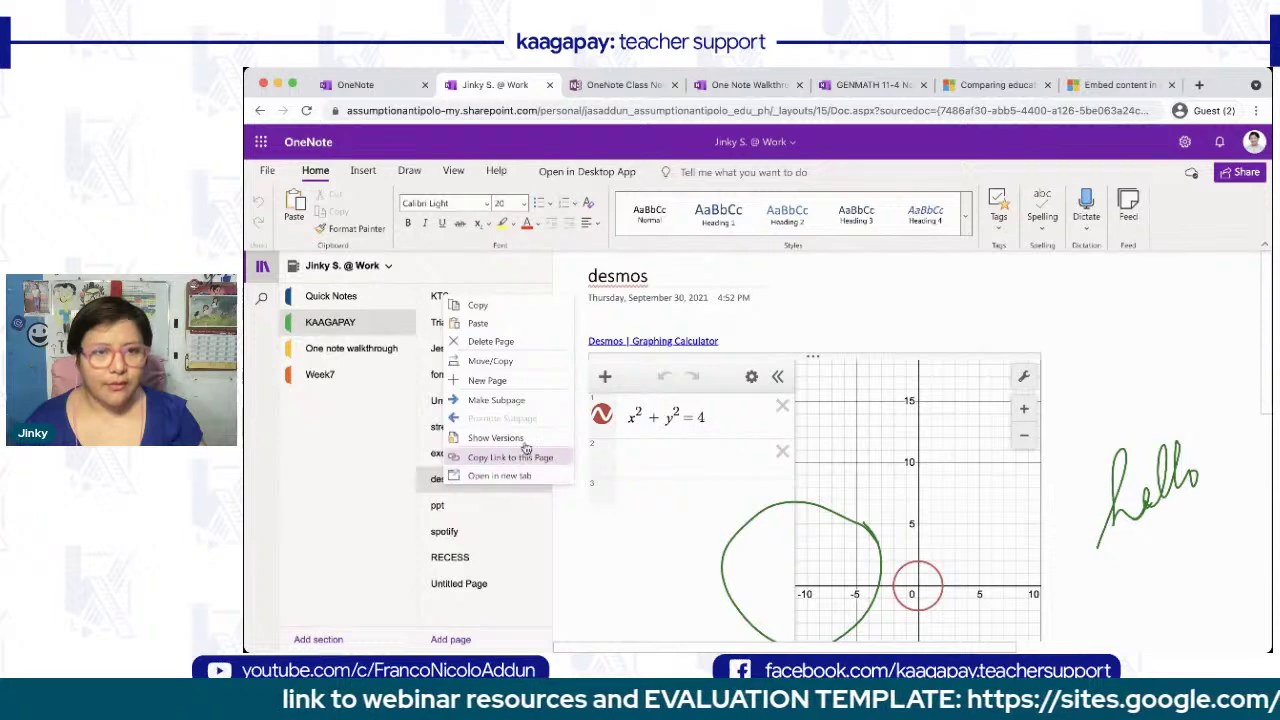
{"action": "left_click", "coordinate": [480, 306]}
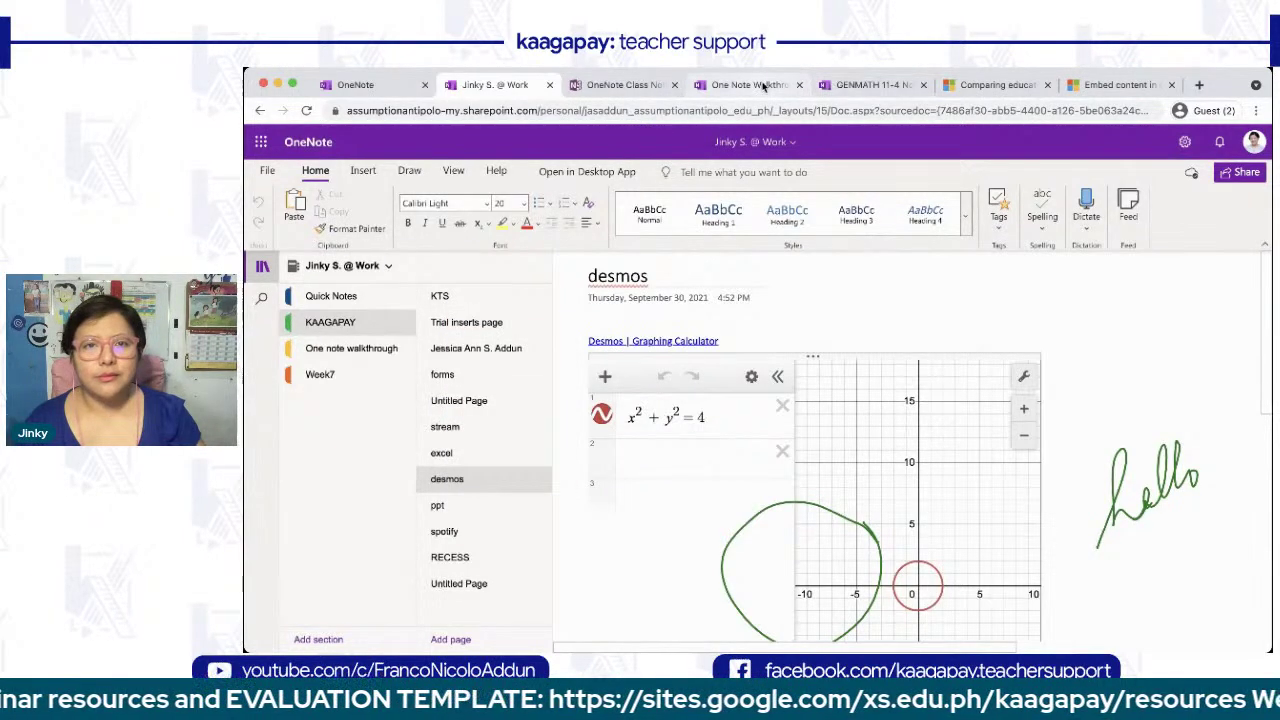
{"action": "left_click", "coordinate": [763, 86]}
{"action": "right_click", "coordinate": [482, 387]}
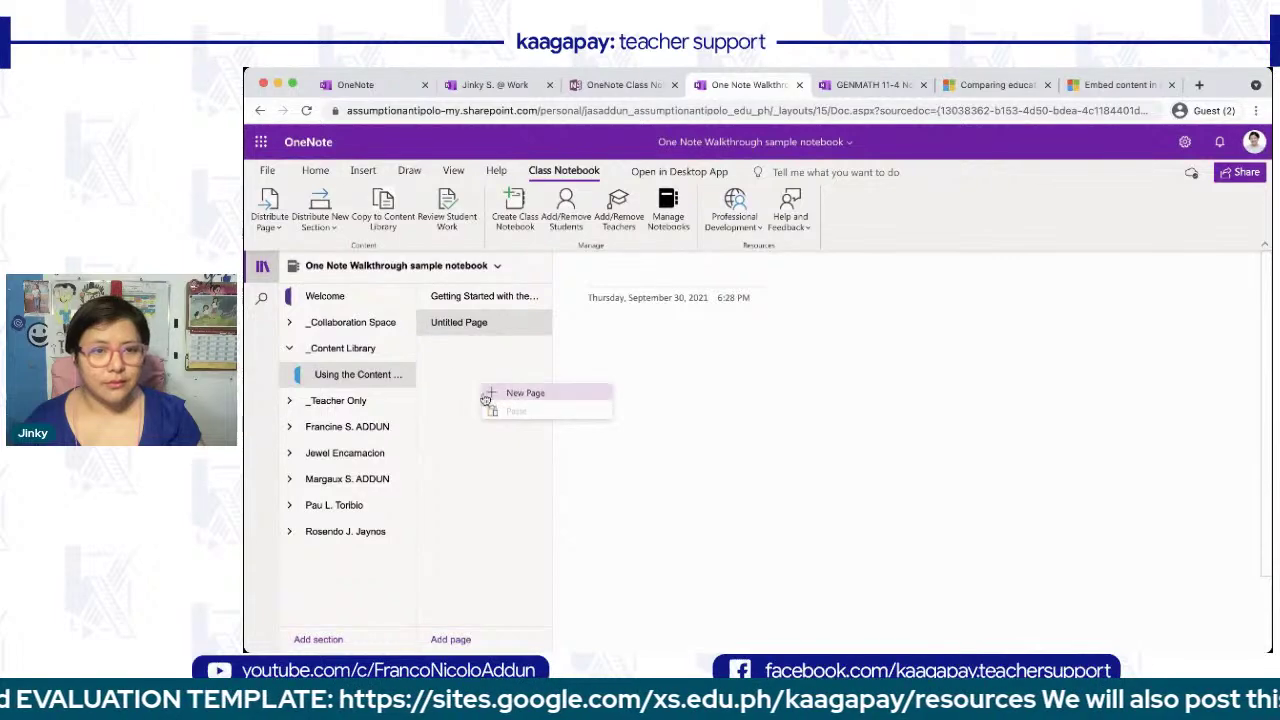
{"action": "left_click", "coordinate": [666, 349]}
{"action": "key", "text": "super+v"}
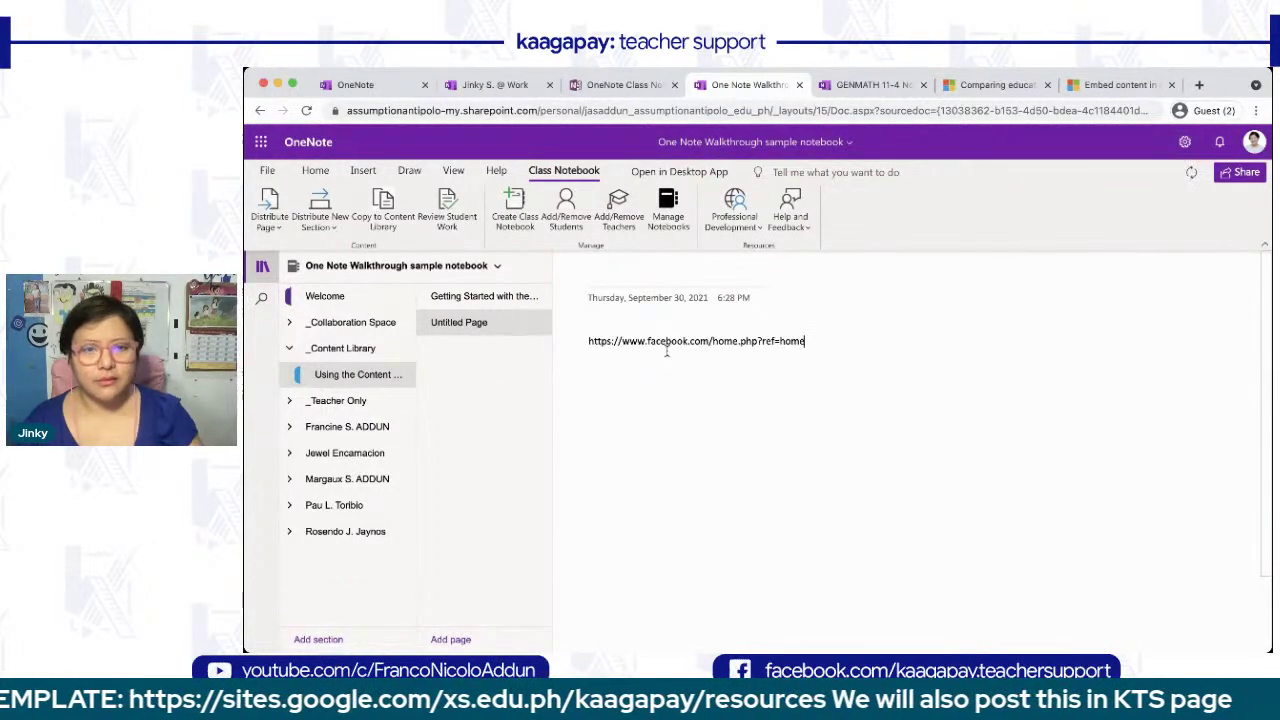
{"action": "key", "text": "super+z"}
- Paste the copied Desmos link onto the new page to embed the calculator and title it DESMOS
{"action": "left_click", "coordinate": [495, 84]}
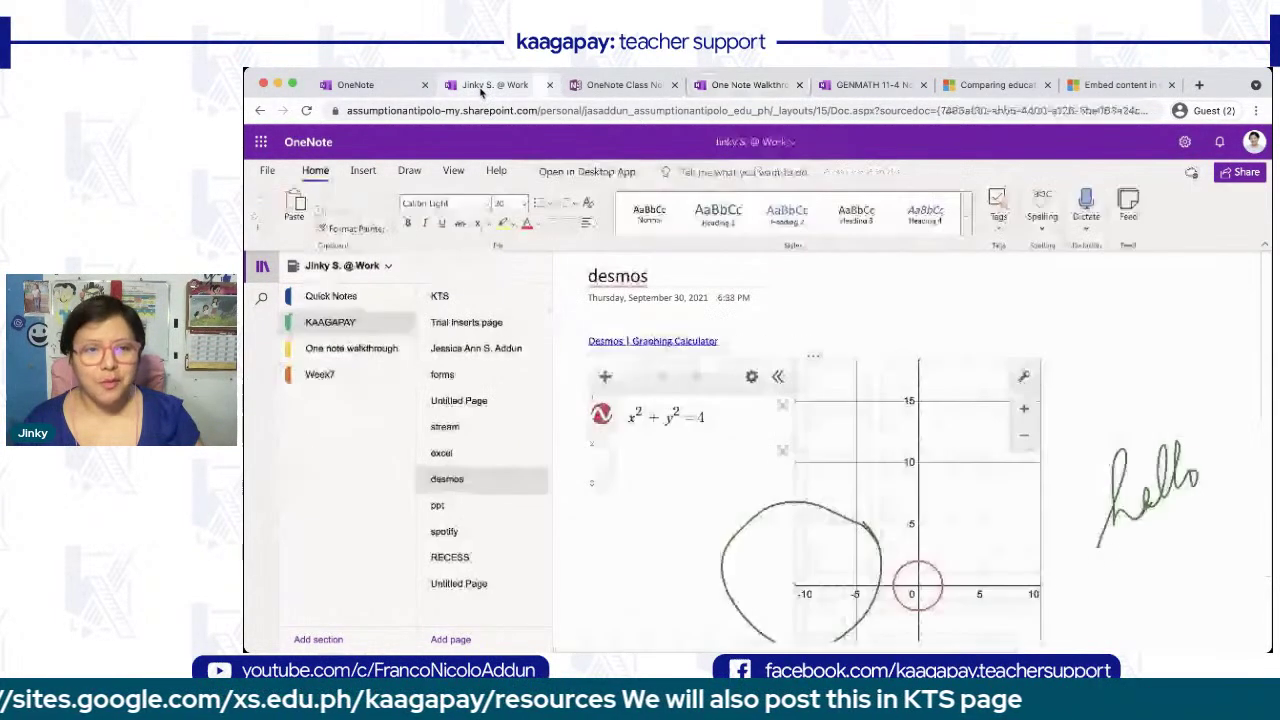
{"action": "right_click", "coordinate": [610, 345]}
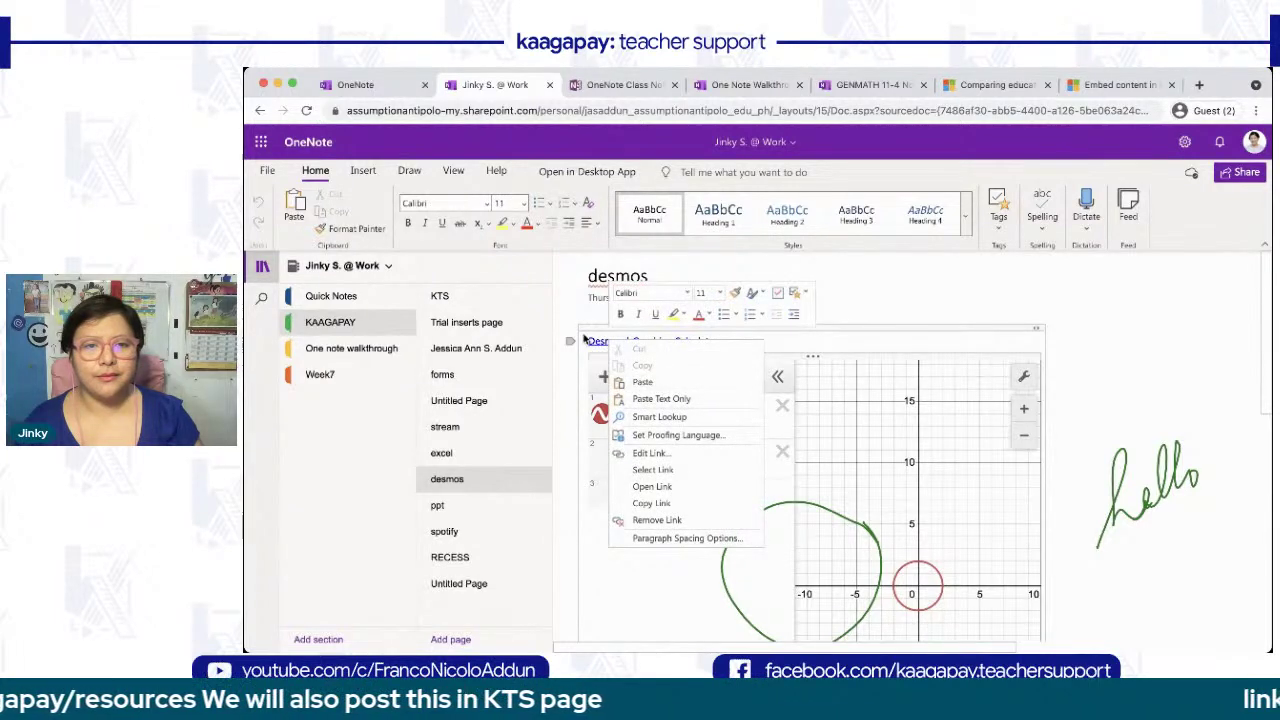
{"action": "left_click", "coordinate": [652, 503]}
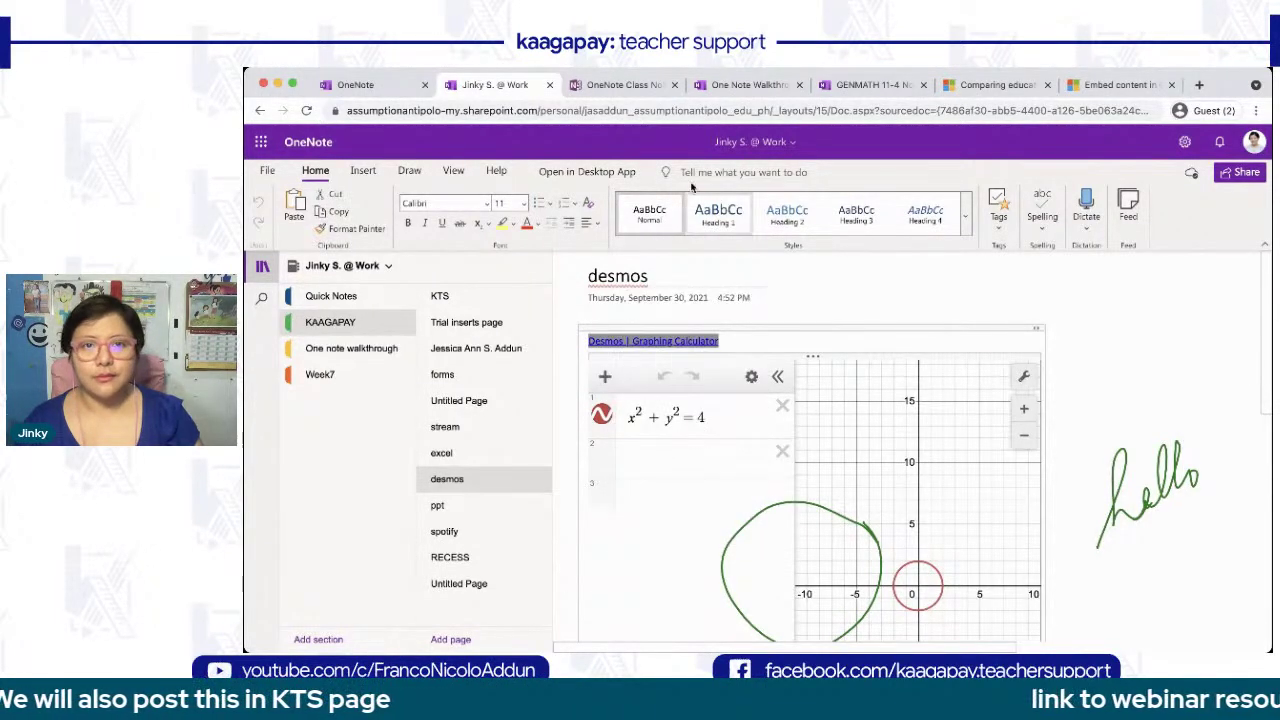
{"action": "left_click", "coordinate": [752, 84]}
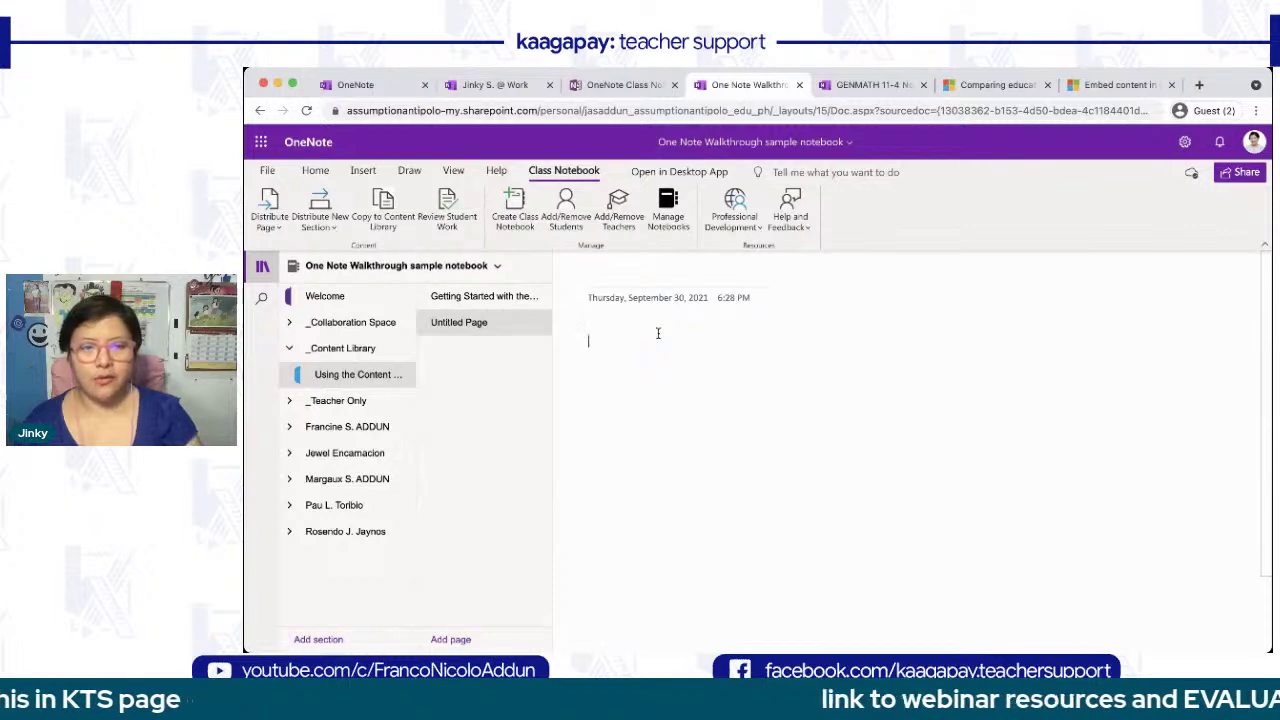
{"action": "type", "text": "https://www.desmos.com/calculator/awrehqoegb"}
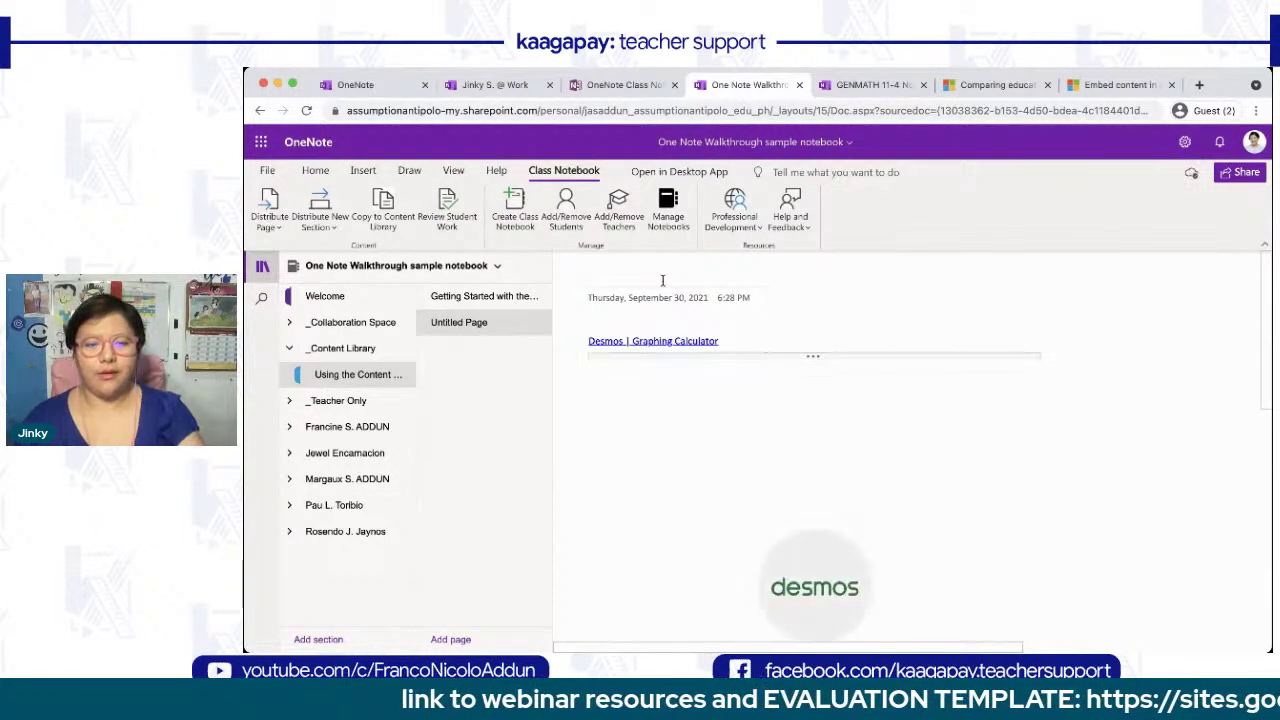
{"action": "left_click", "coordinate": [662, 281]}
{"action": "type", "text": "DESMOS"}
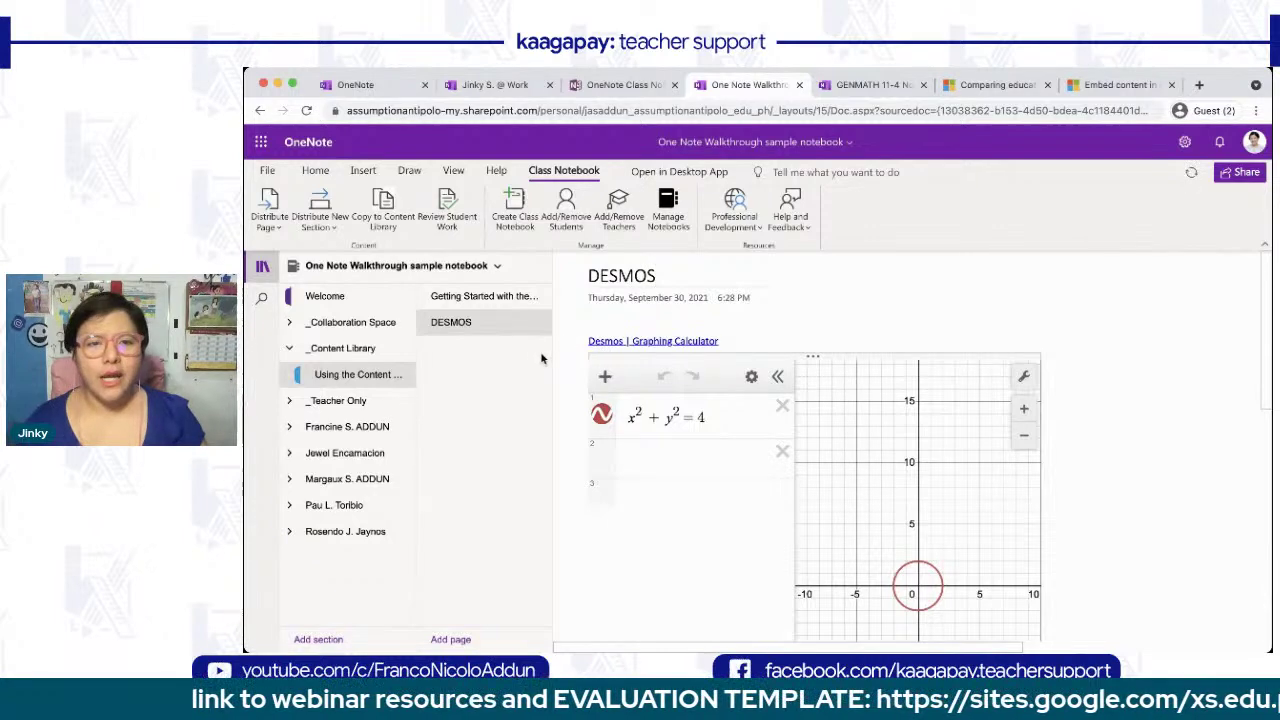
- Distribute the DESMOS page to every student's October section
{"action": "left_click", "coordinate": [267, 203]}
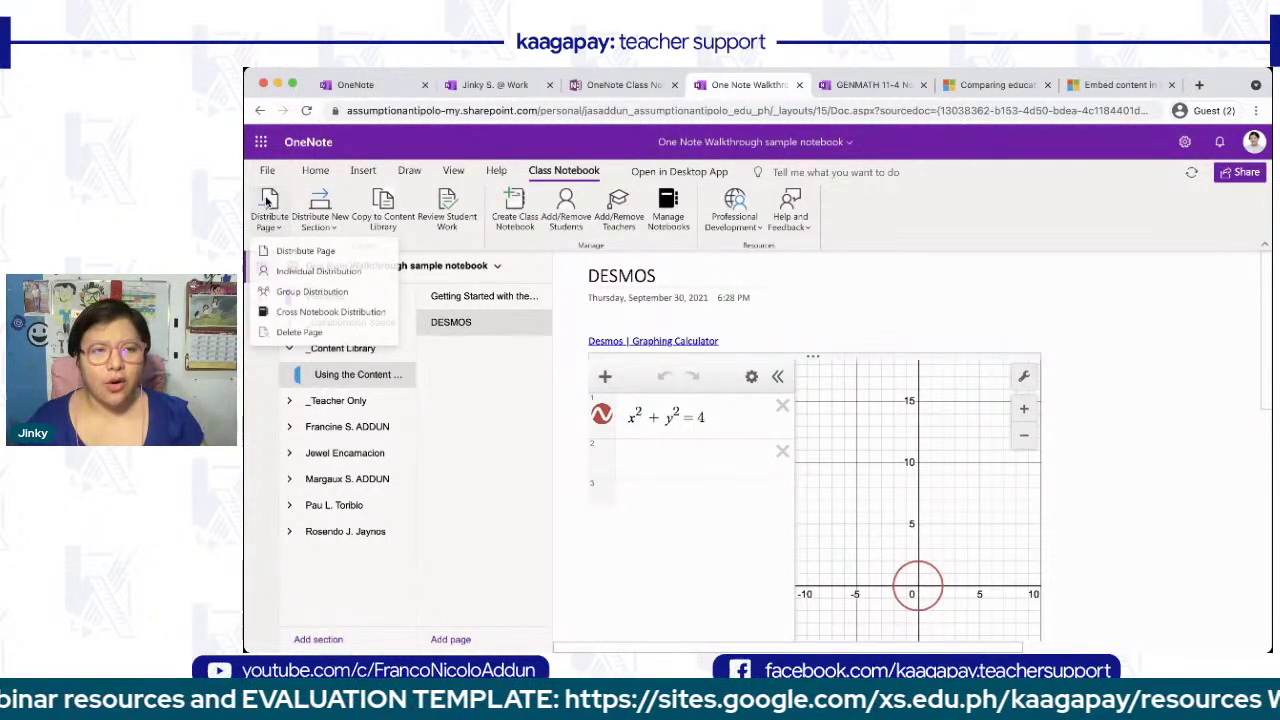
{"action": "left_click", "coordinate": [313, 258]}
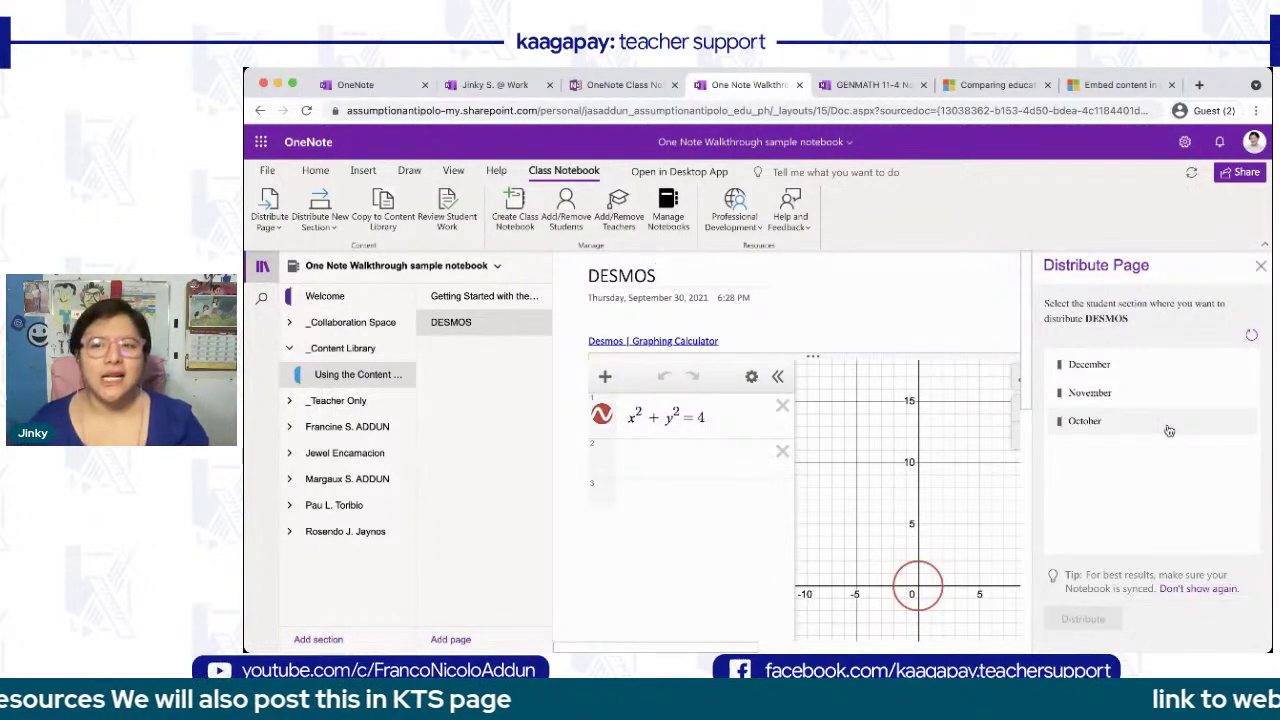
{"action": "left_click", "coordinate": [1087, 421]}
{"action": "left_click", "coordinate": [1082, 619]}
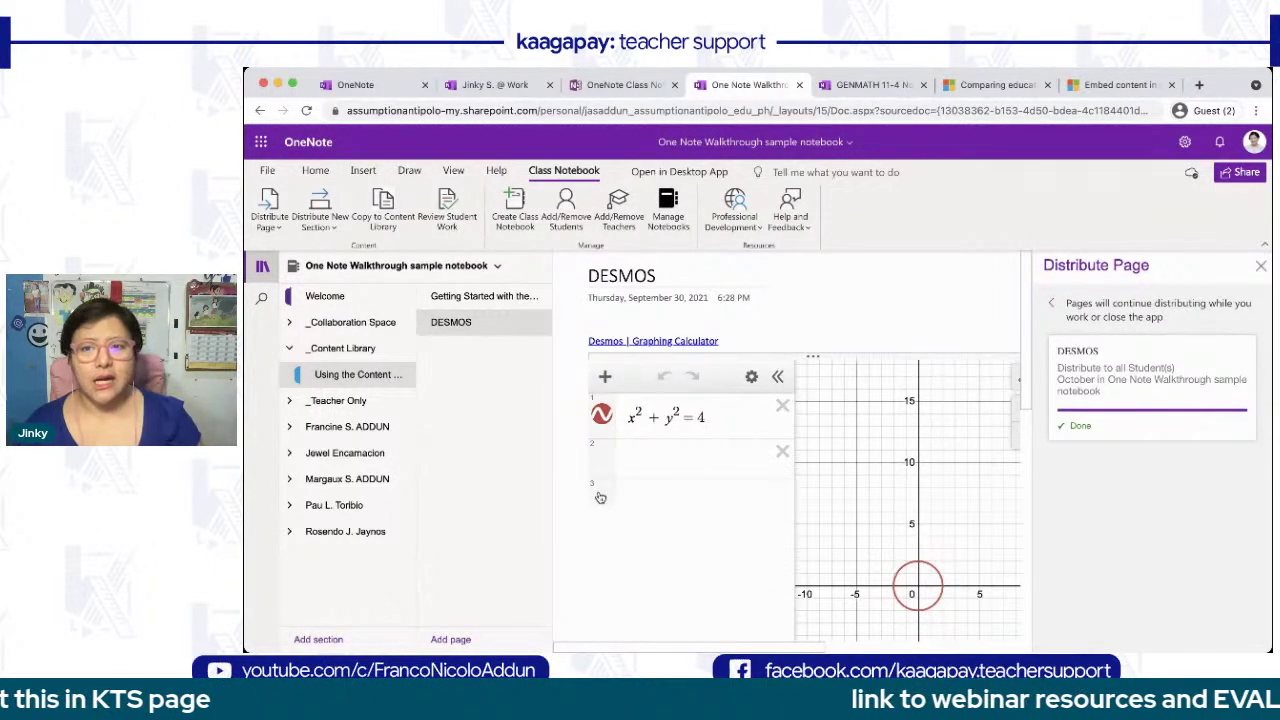
{"action": "left_click", "coordinate": [1260, 266]}
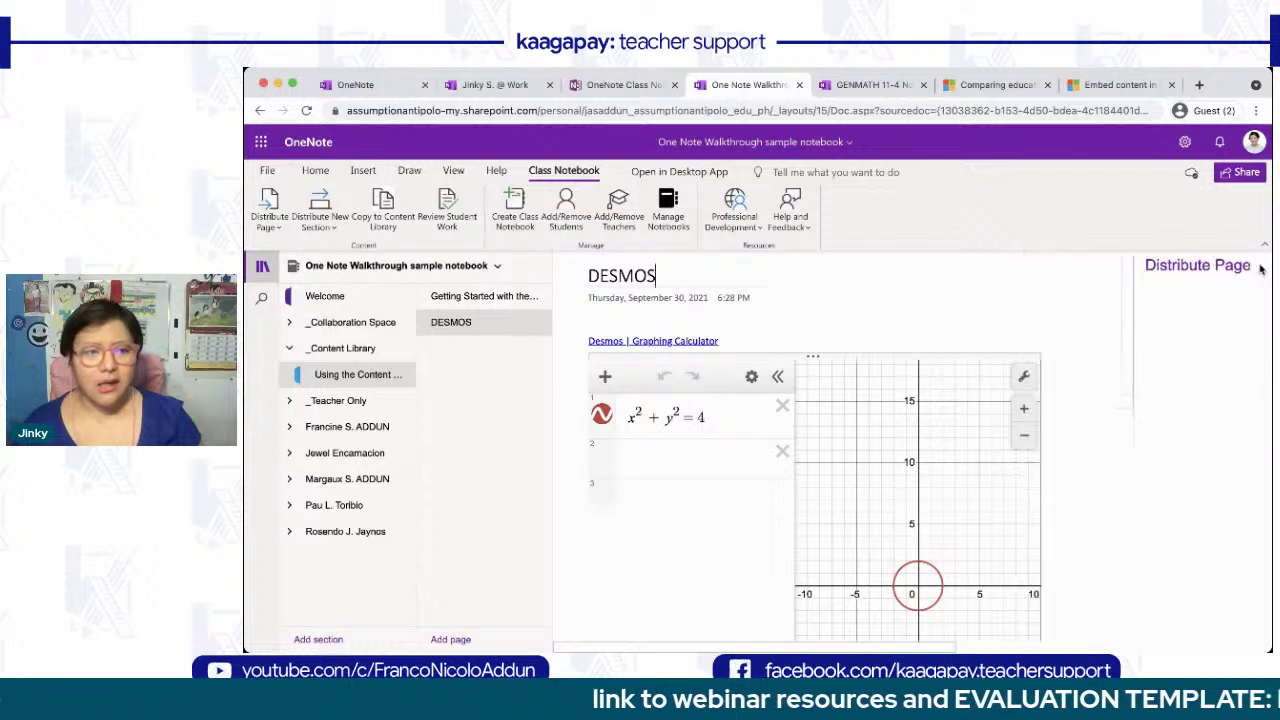
- Check two students' October sections for the distributed DESMOS page
{"action": "left_click", "coordinate": [290, 427]}
{"action": "left_click", "coordinate": [352, 506]}
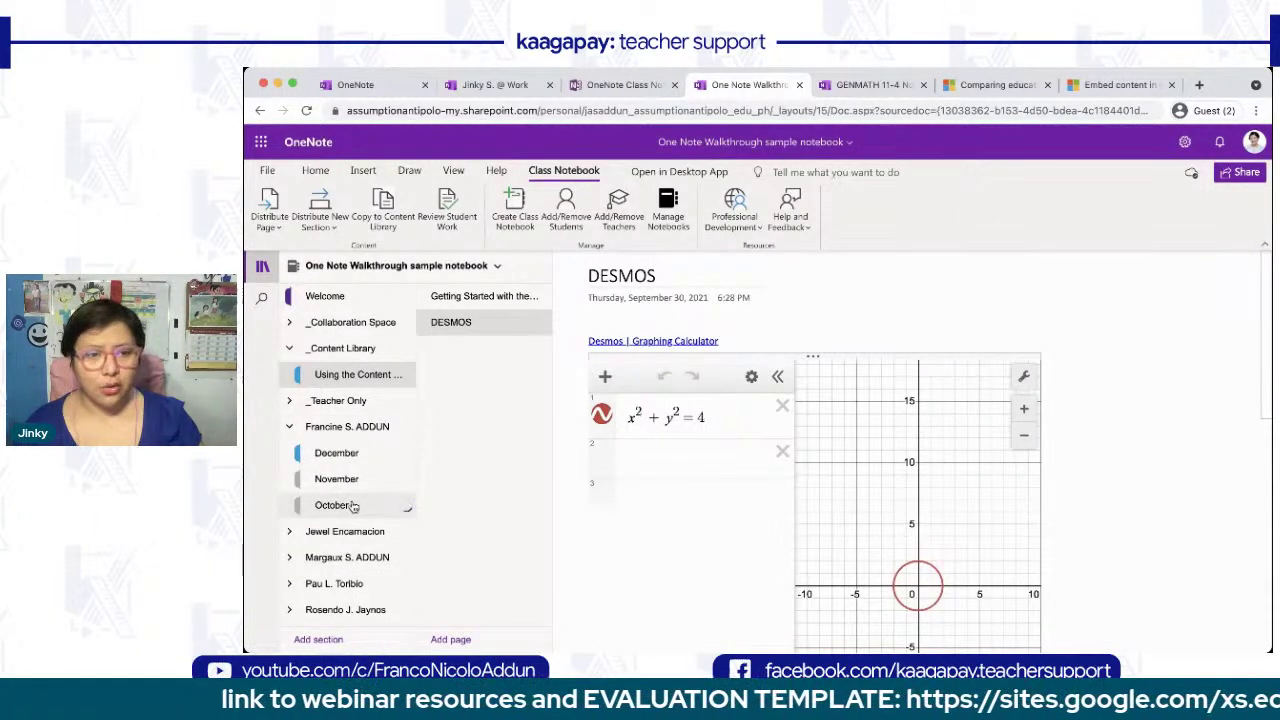
{"action": "left_click", "coordinate": [478, 334]}
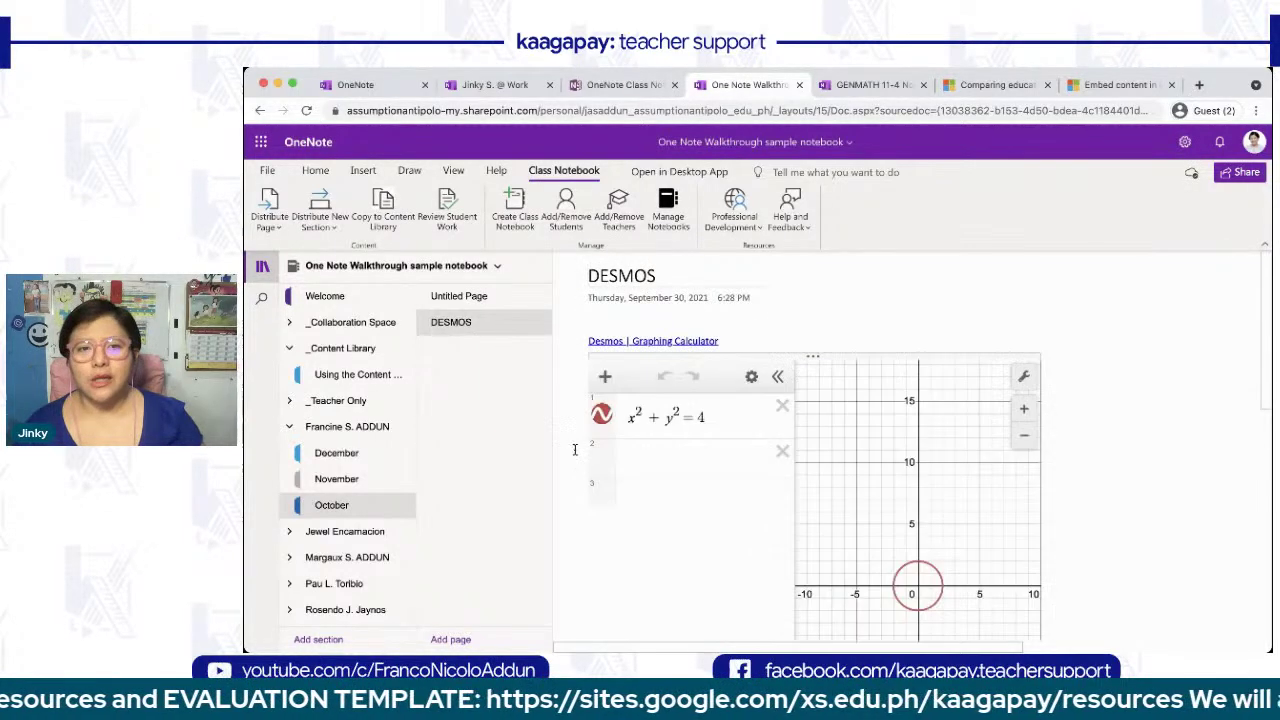
{"action": "left_click", "coordinate": [291, 535]}
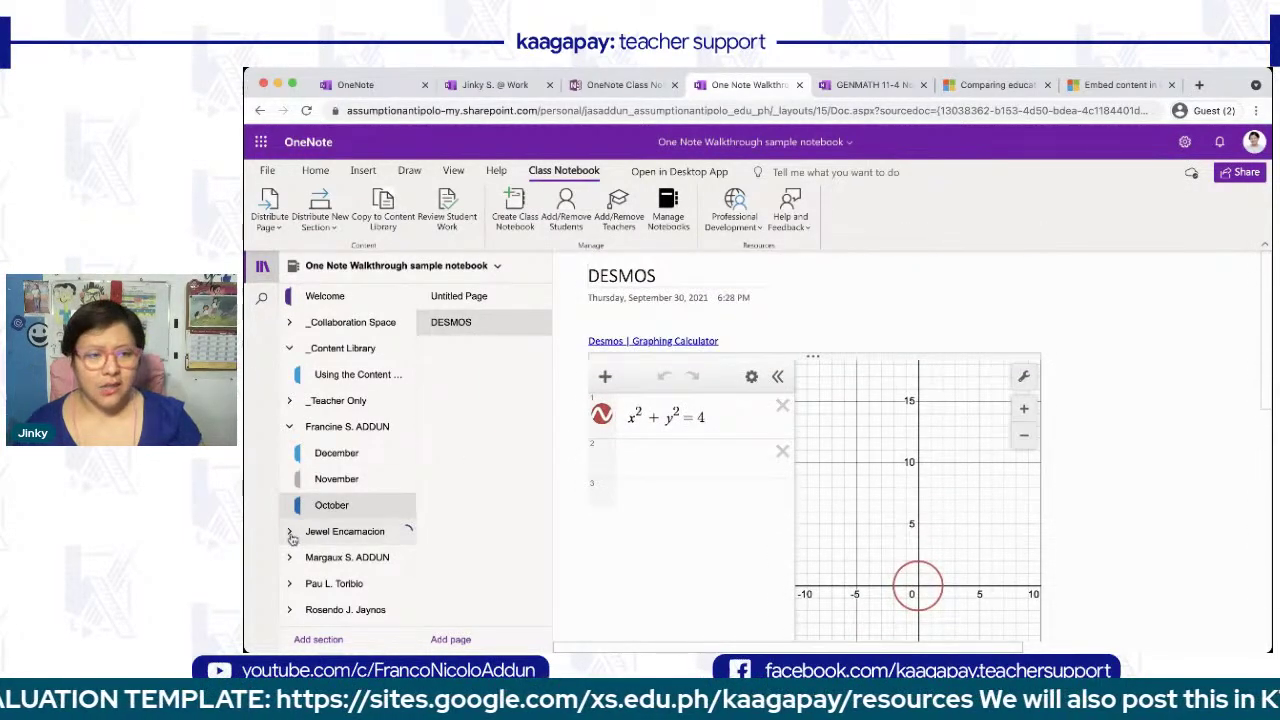
{"action": "scroll", "coordinate": [292, 539], "scroll_direction": "down", "scroll_amount": 1}
{"action": "left_click", "coordinate": [341, 515]}
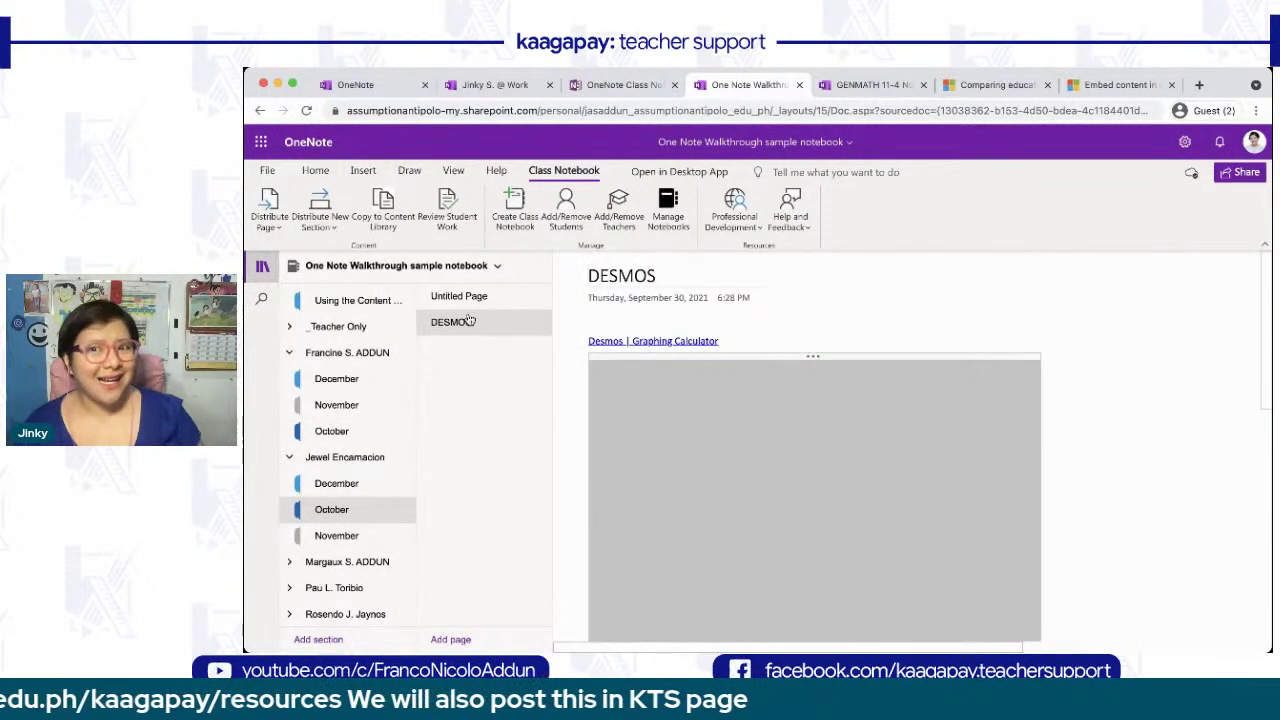
- Start an individual distribution to one student and title the blank page 'enrichment'
{"action": "left_click", "coordinate": [266, 210]}
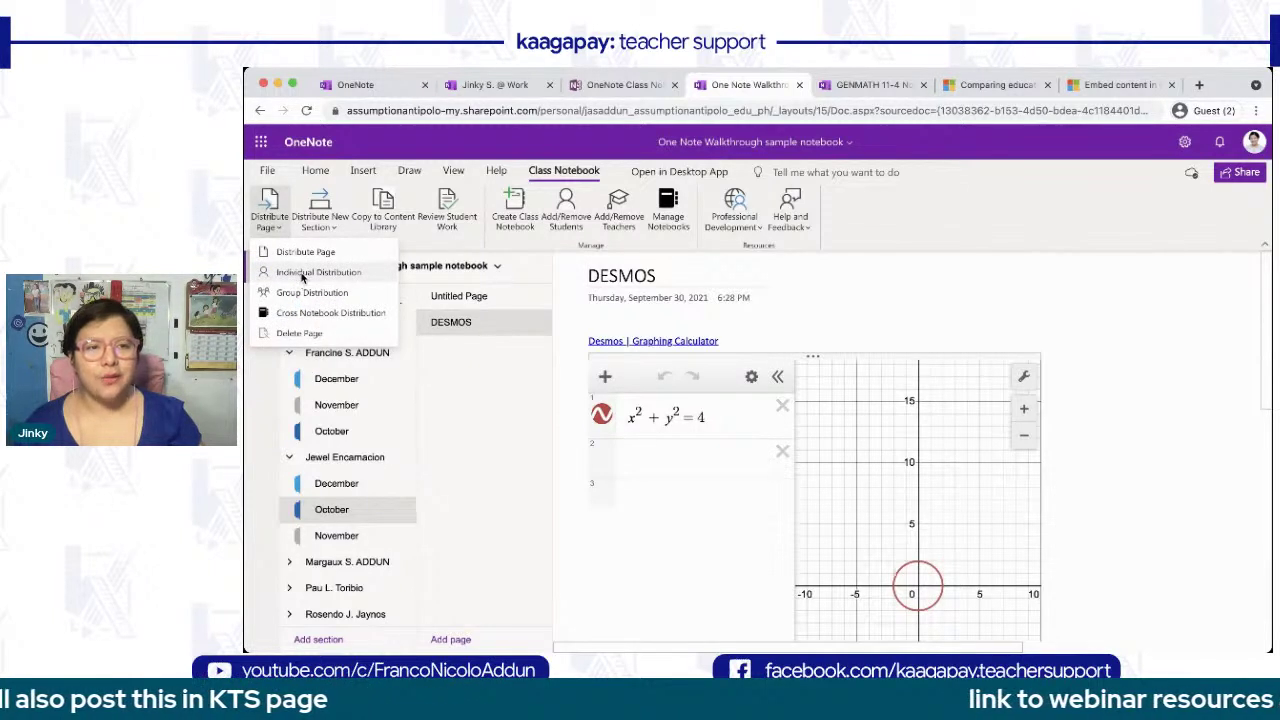
{"action": "left_click", "coordinate": [318, 272]}
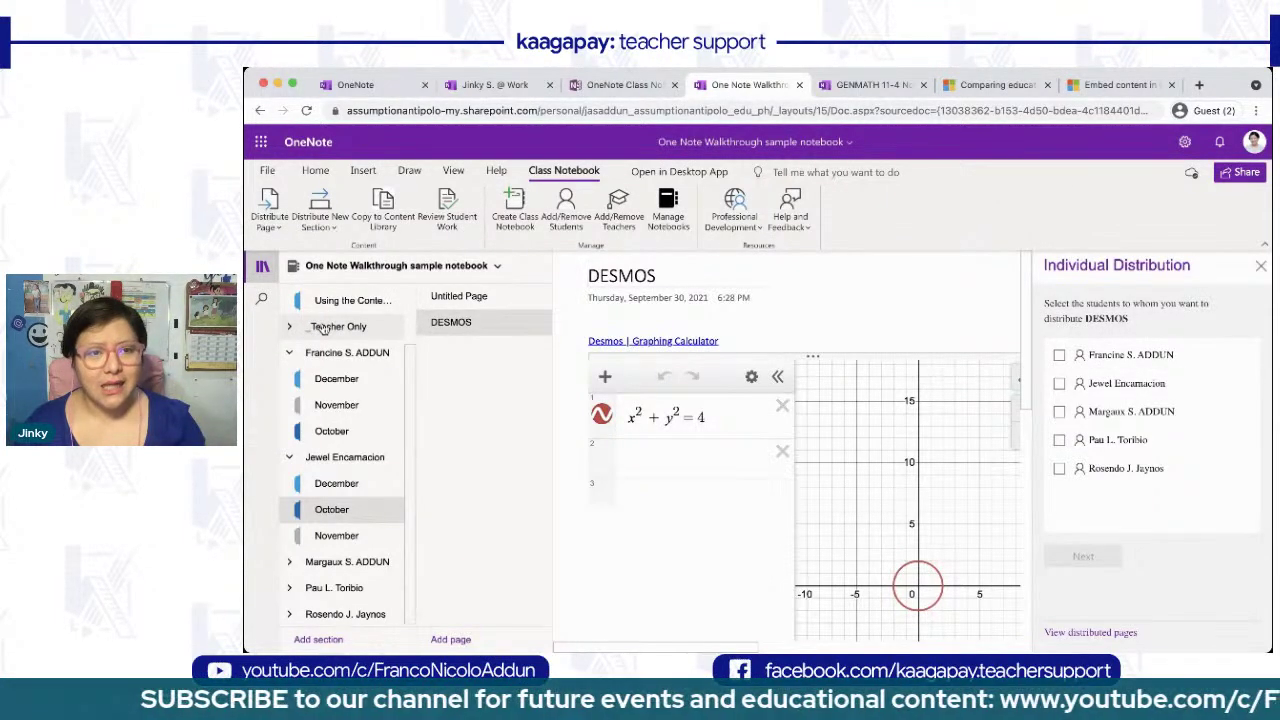
{"action": "left_click", "coordinate": [1058, 382]}
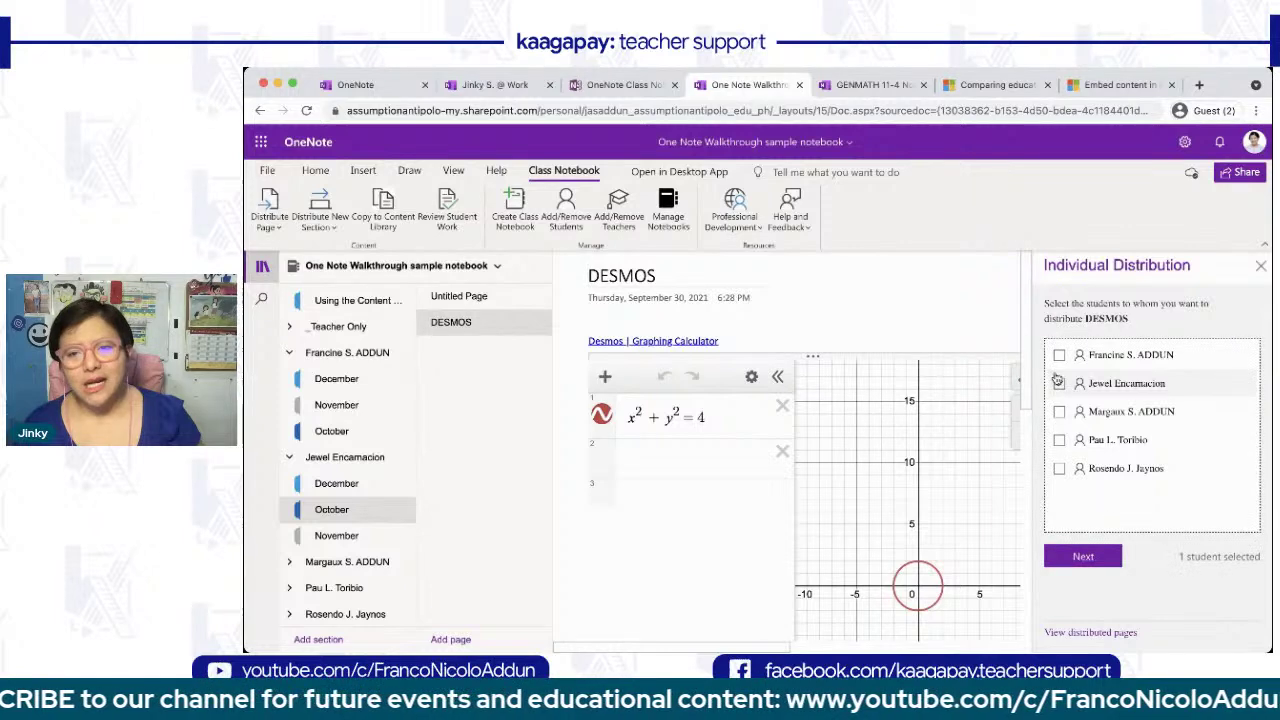
{"action": "double_click", "coordinate": [1064, 441]}
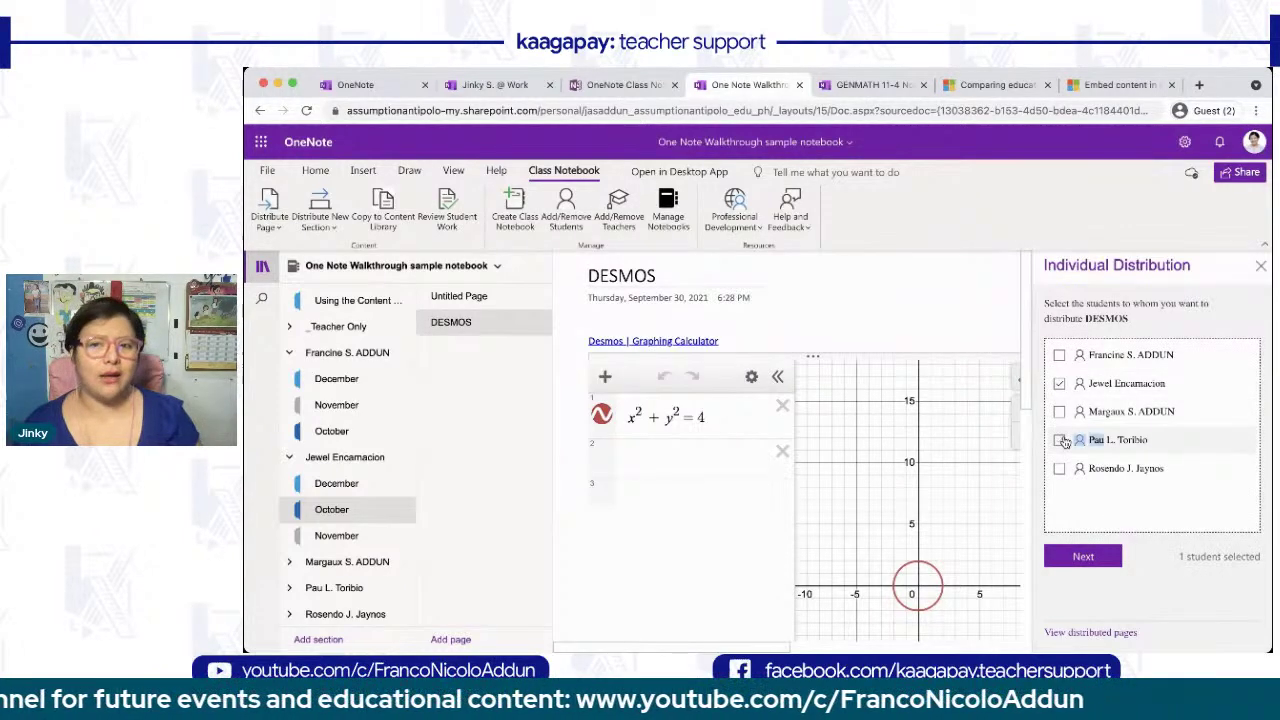
{"action": "left_click", "coordinate": [459, 296]}
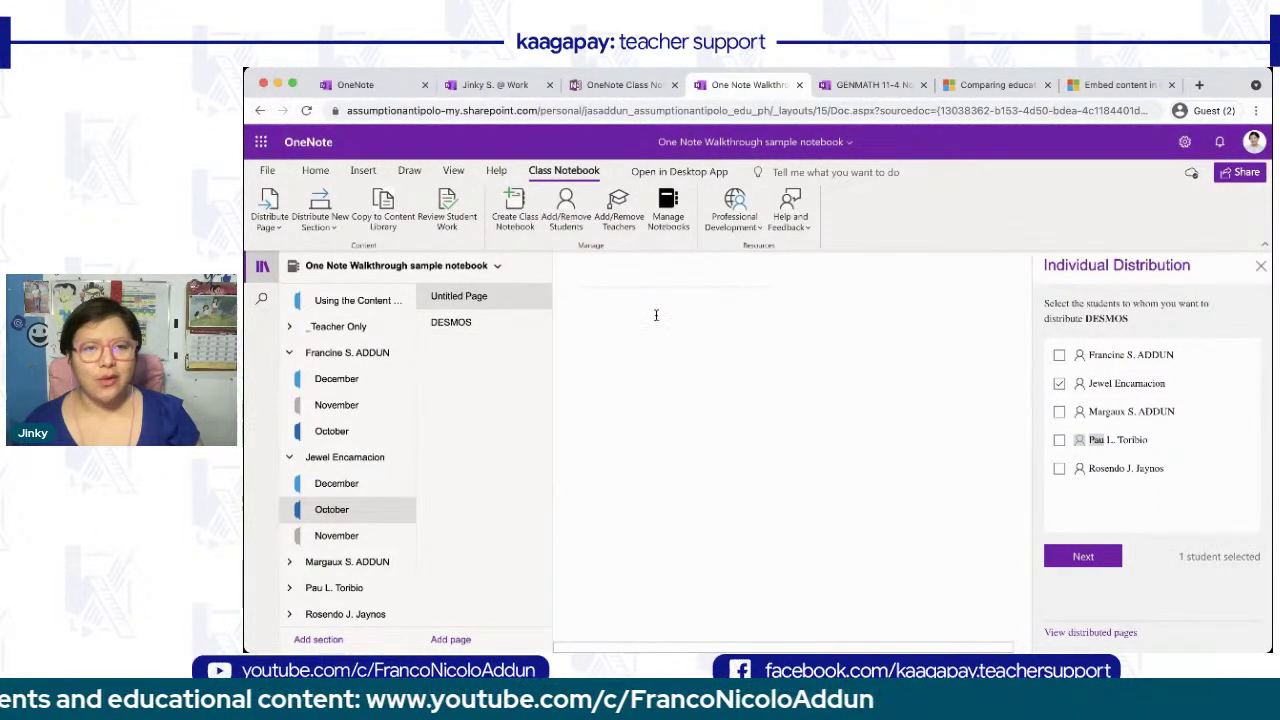
{"action": "type", "text": "enrichment"}
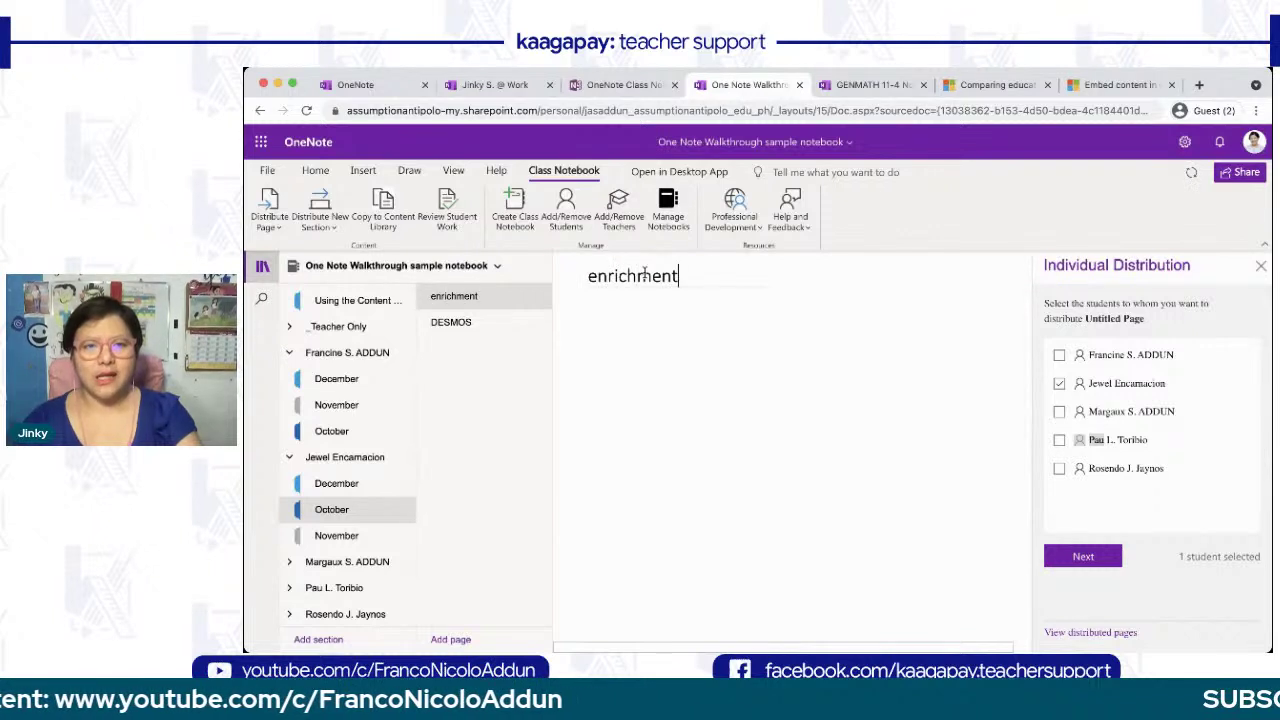
{"action": "key", "text": "Return"}
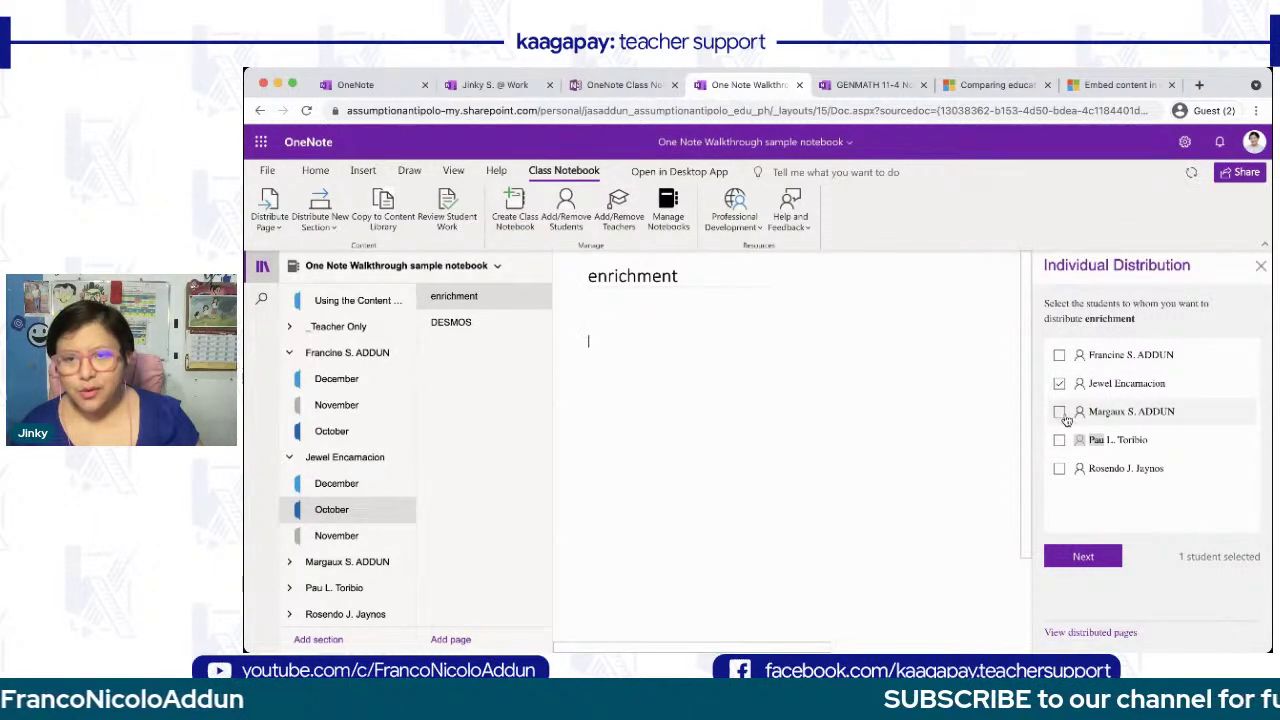
- Add a second student, send the enrichment page to their October sections, and confirm delivery
{"action": "left_click", "coordinate": [1059, 440]}
{"action": "left_click", "coordinate": [1083, 557]}
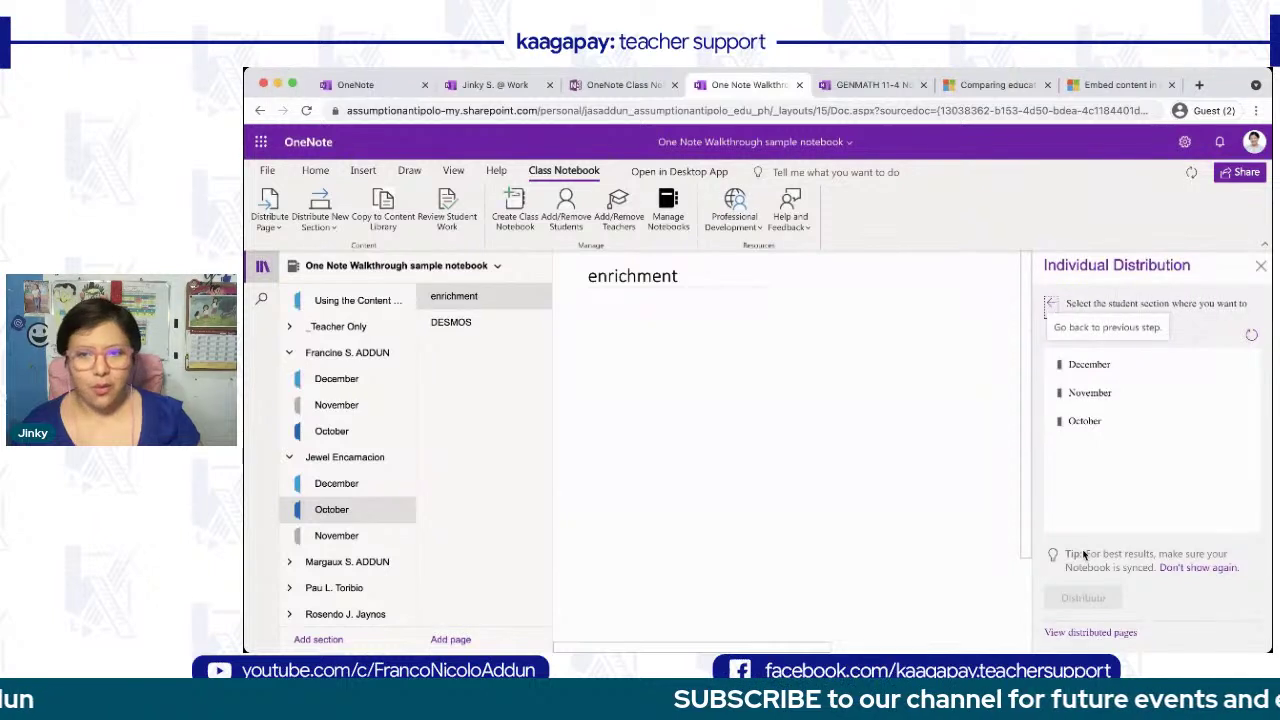
{"action": "left_click", "coordinate": [1089, 421]}
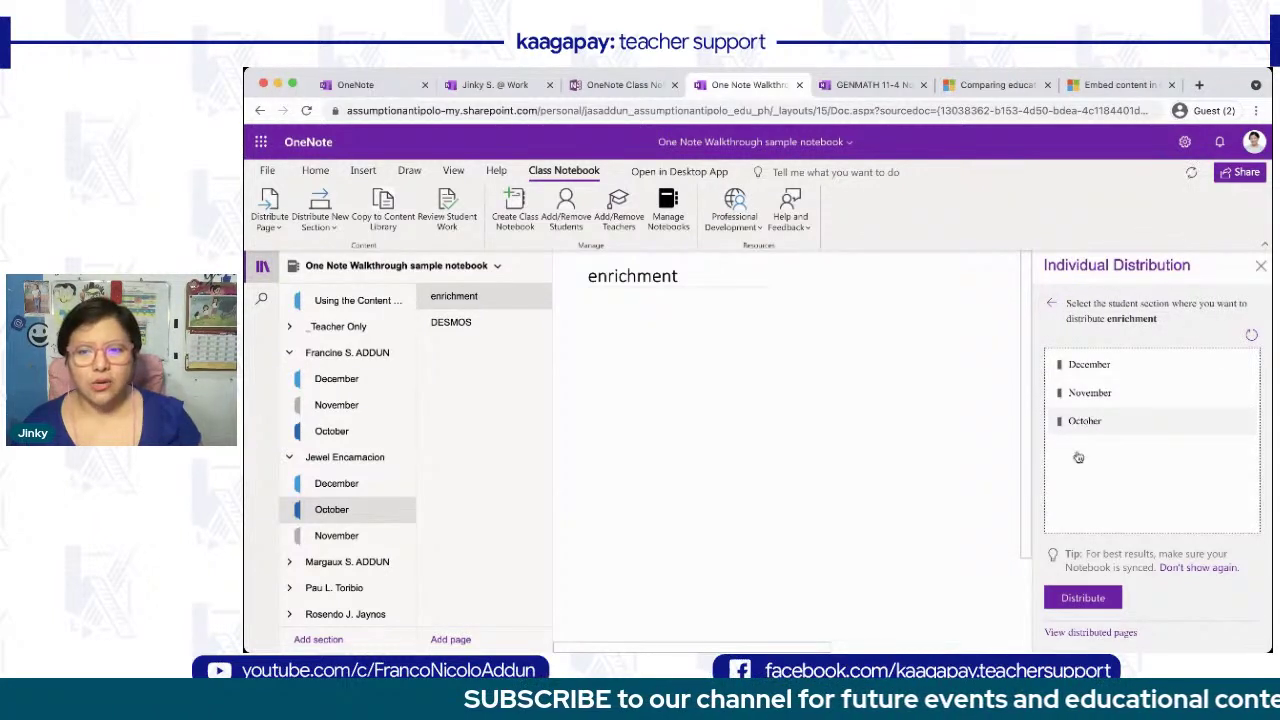
{"action": "left_click", "coordinate": [1084, 598]}
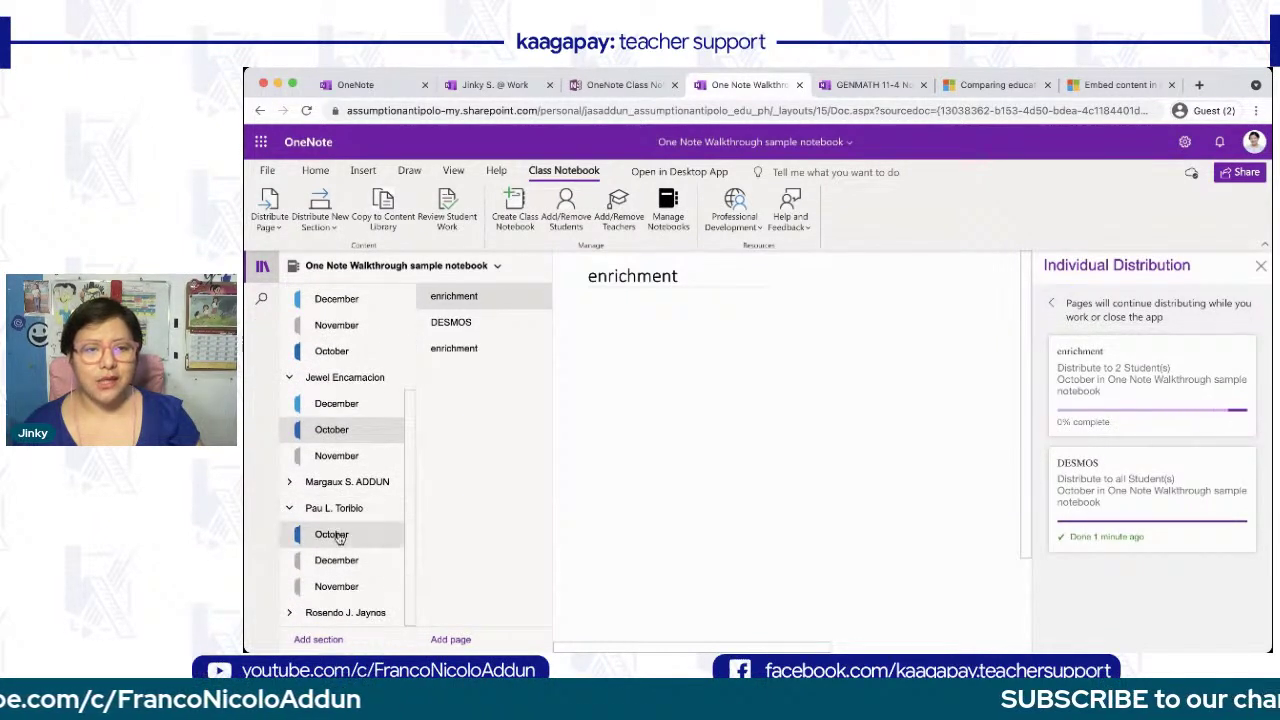
{"action": "left_click", "coordinate": [340, 538]}
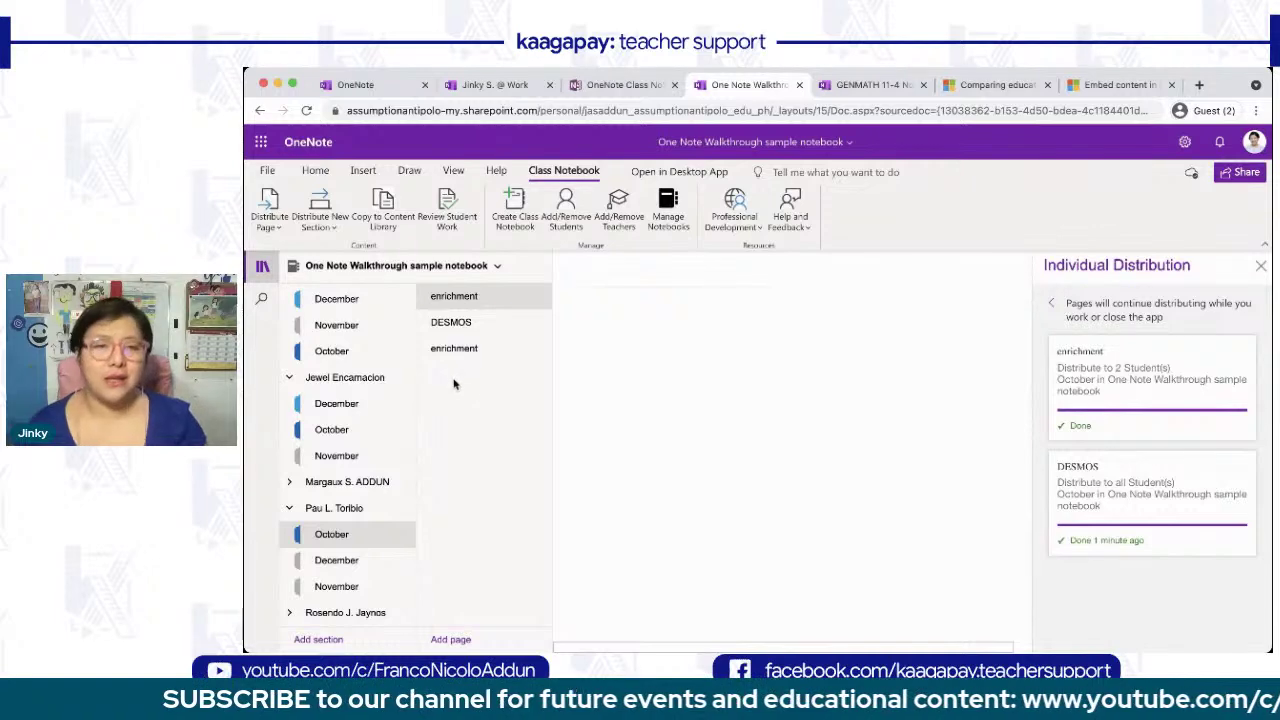
{"action": "left_click", "coordinate": [1260, 266]}
- Create a new two-student group named 'coinkytwins' for group distribution
{"action": "left_click", "coordinate": [272, 210]}
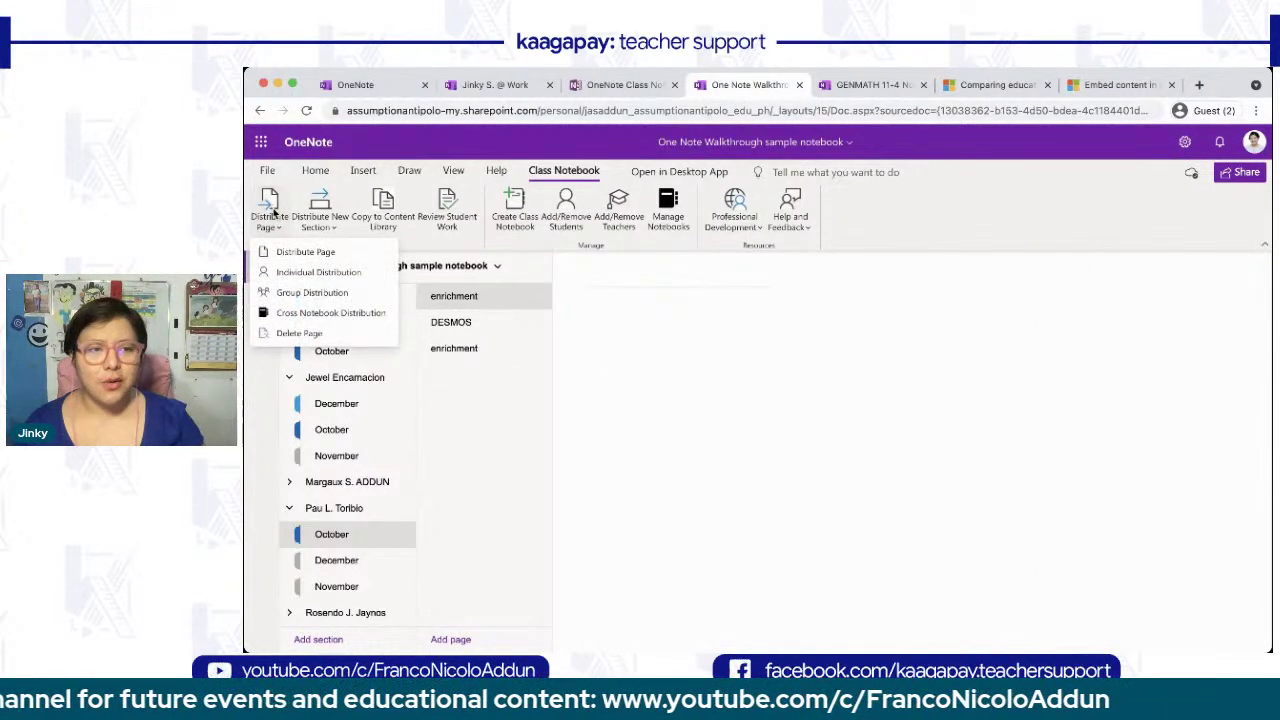
{"action": "left_click", "coordinate": [295, 292]}
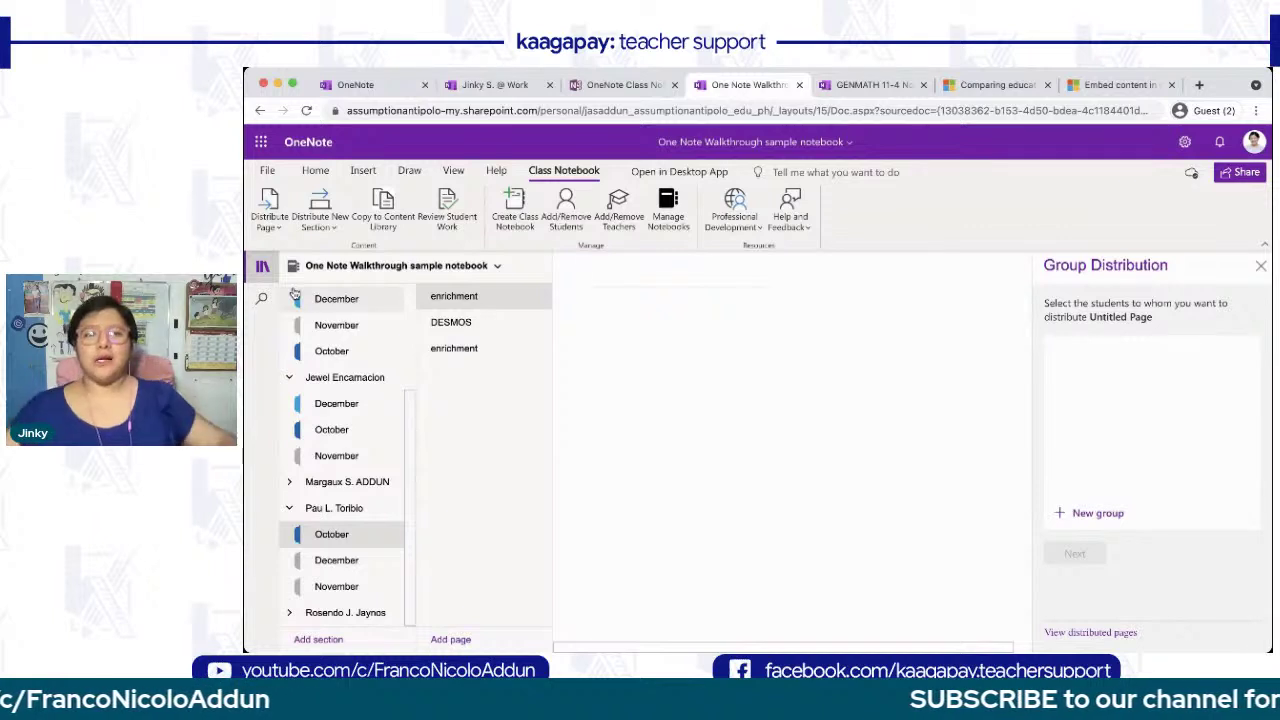
{"action": "left_click", "coordinate": [1085, 517]}
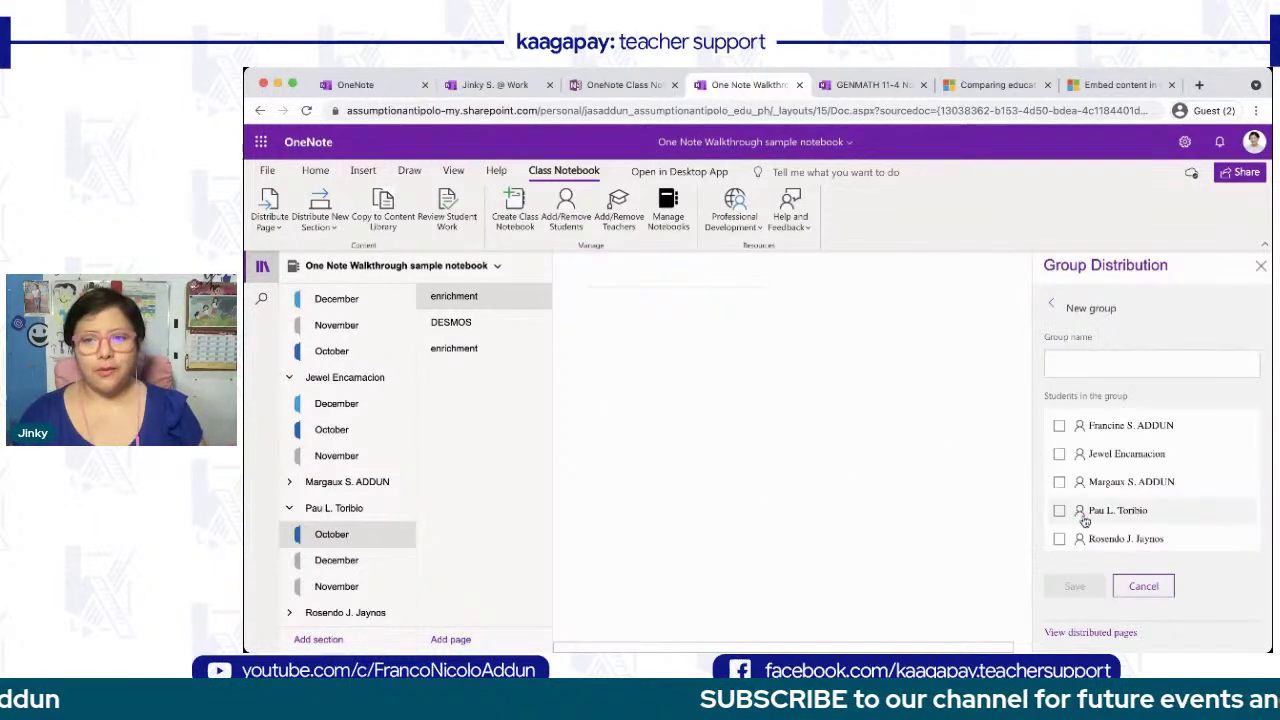
{"action": "left_click", "coordinate": [1059, 426]}
{"action": "left_click", "coordinate": [1059, 482]}
{"action": "left_click", "coordinate": [1078, 366]}
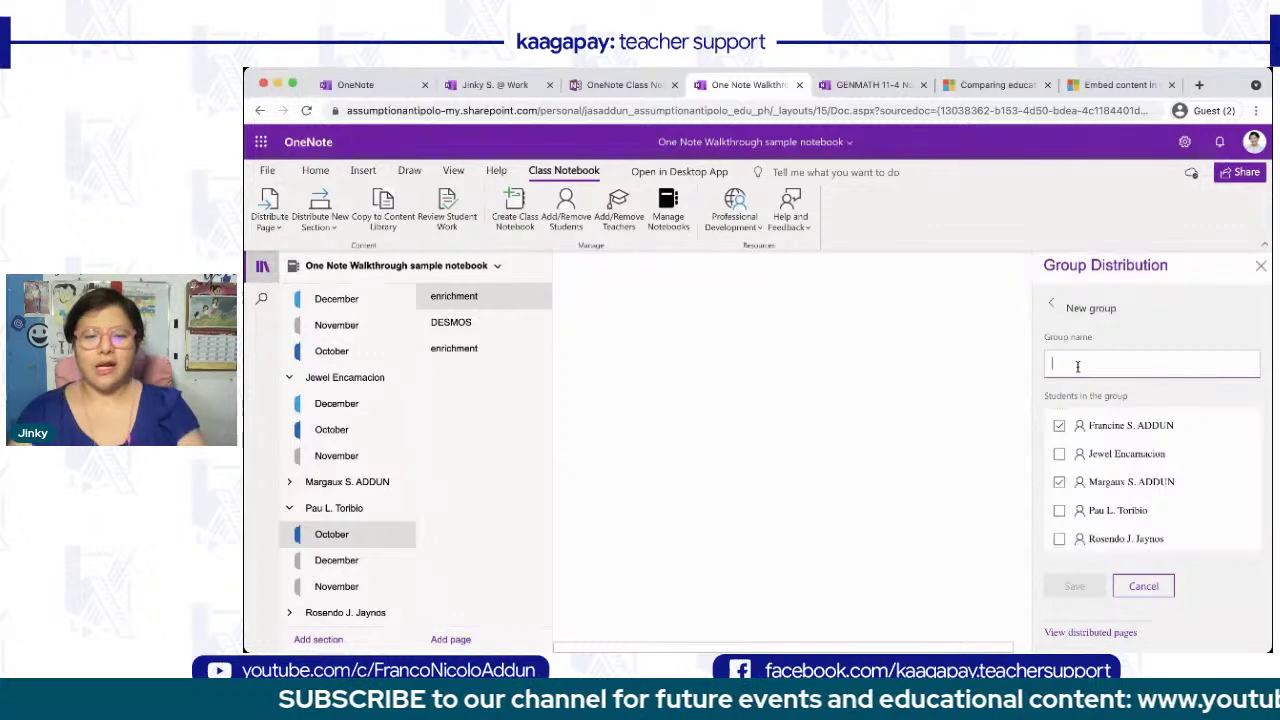
{"action": "type", "text": "coinkytwins"}
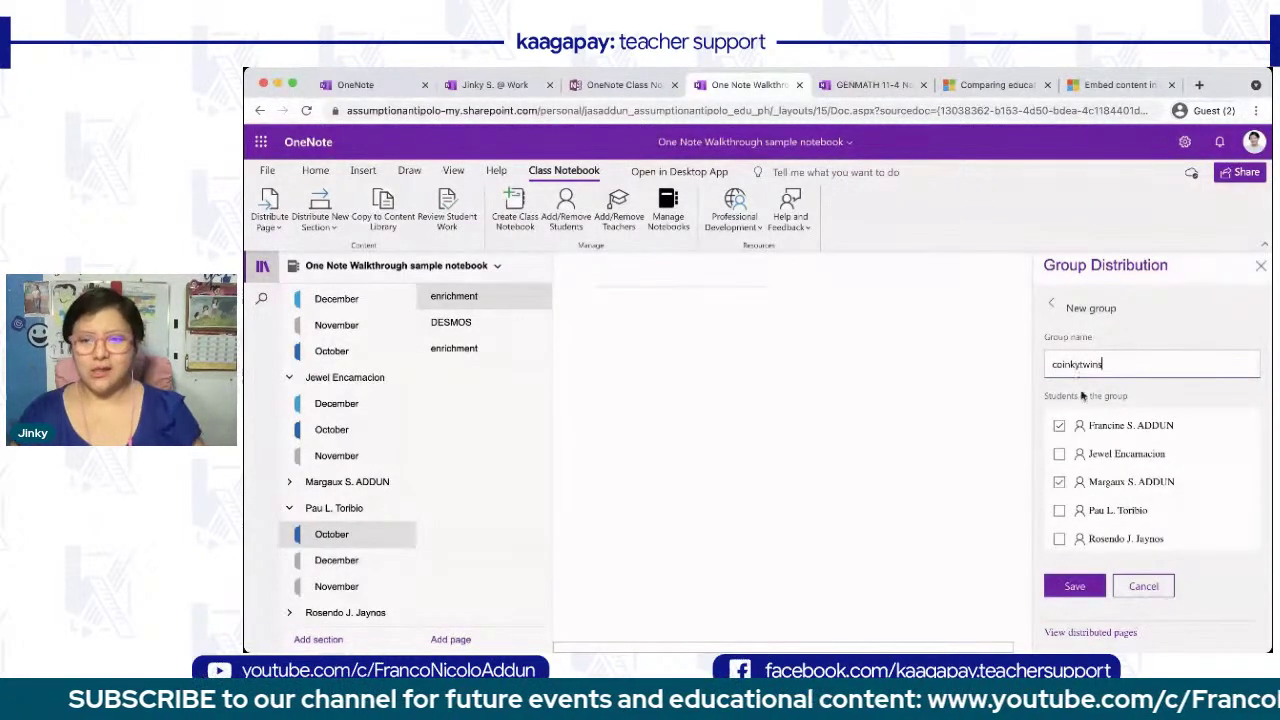
{"action": "left_click", "coordinate": [1074, 586]}
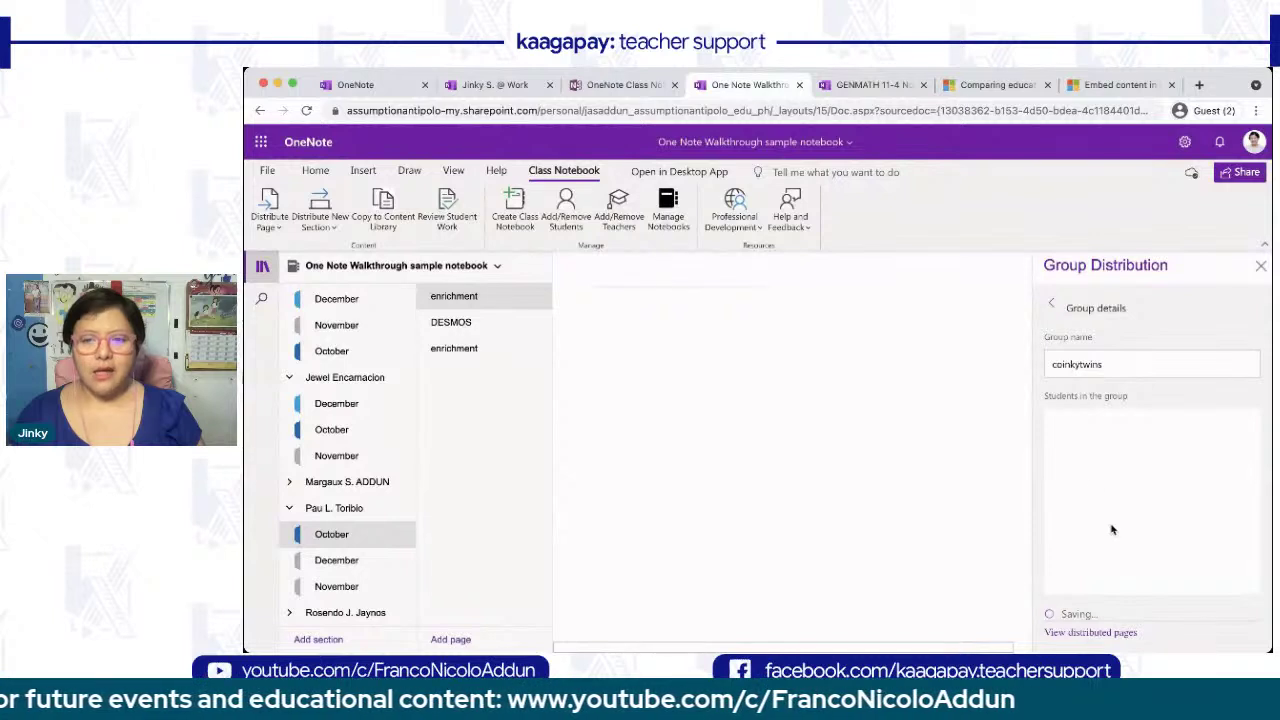
- Select the coinkytwins group and distribute the page to its November sections
{"action": "left_click", "coordinate": [1052, 307]}
{"action": "left_click", "coordinate": [1057, 361]}
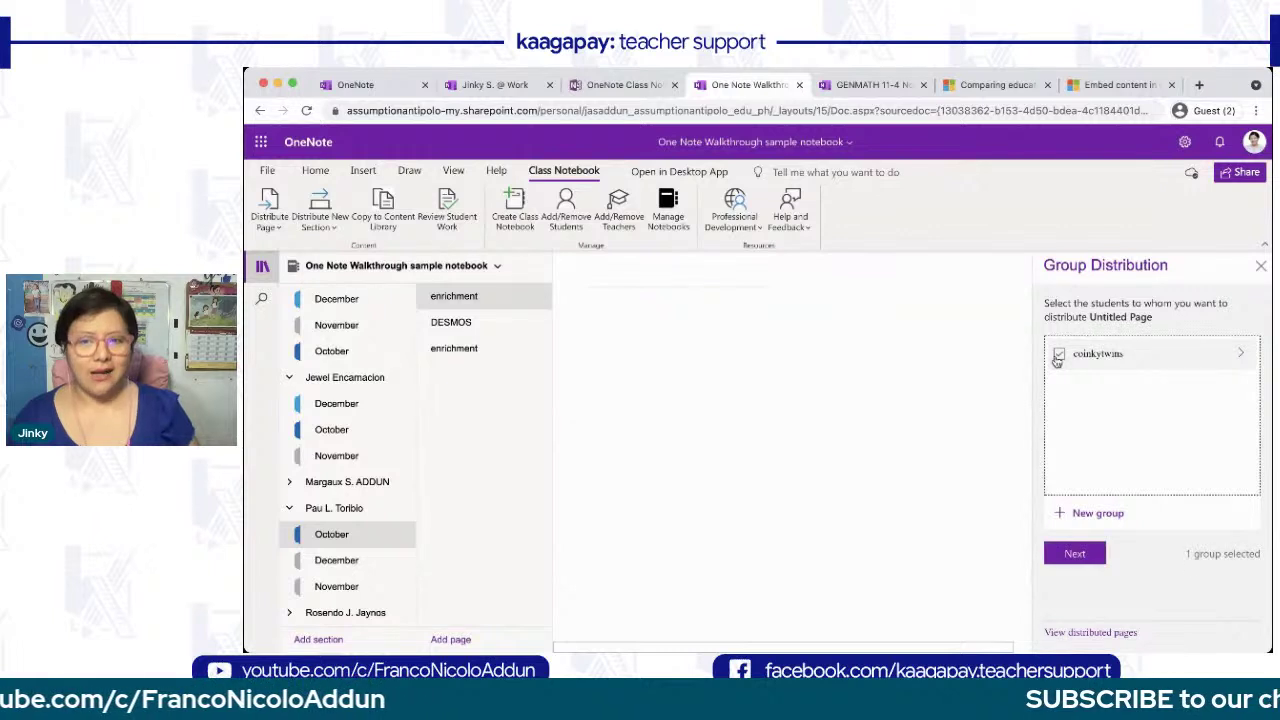
{"action": "left_click", "coordinate": [1131, 356]}
{"action": "left_click", "coordinate": [1110, 354]}
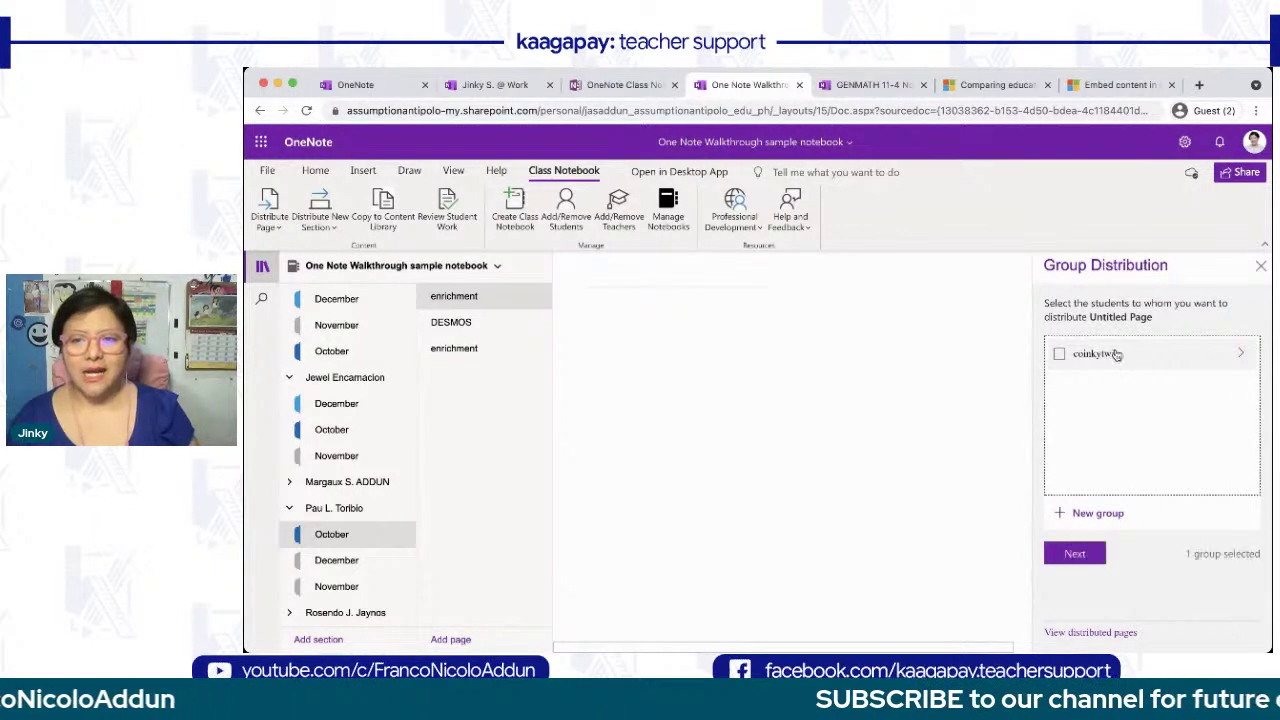
{"action": "left_click", "coordinate": [1241, 356]}
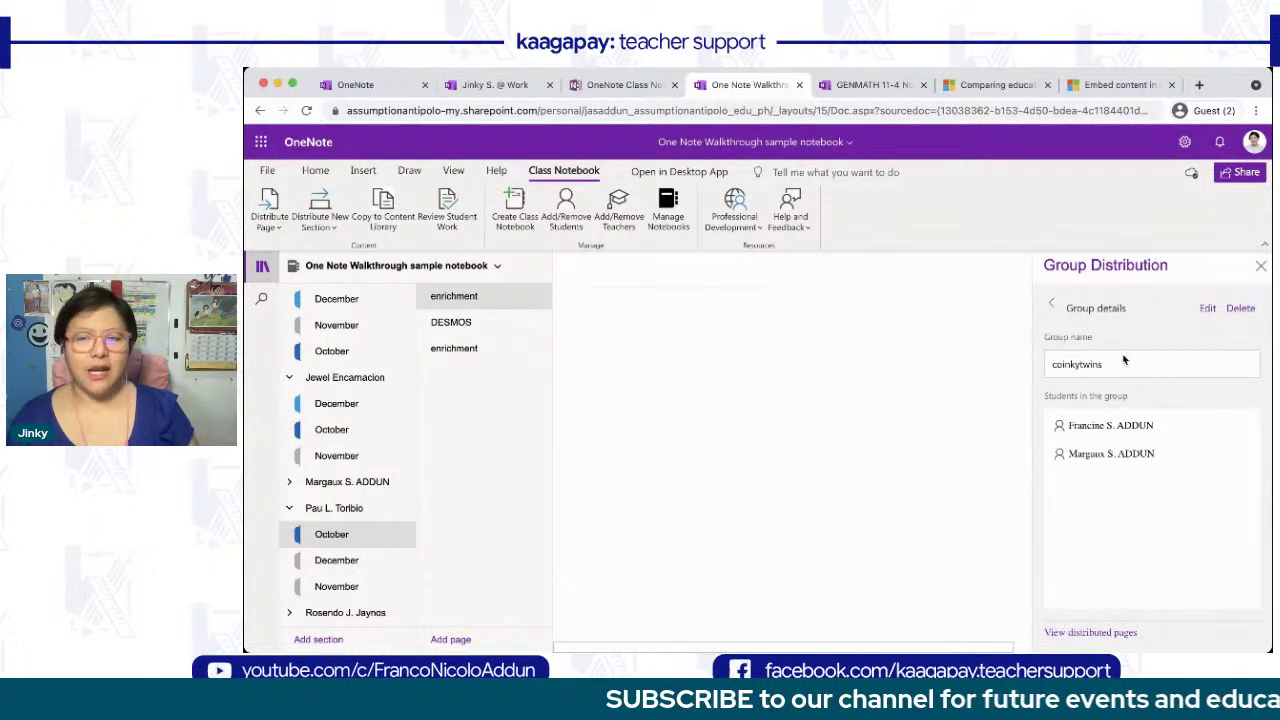
{"action": "left_click", "coordinate": [1051, 309]}
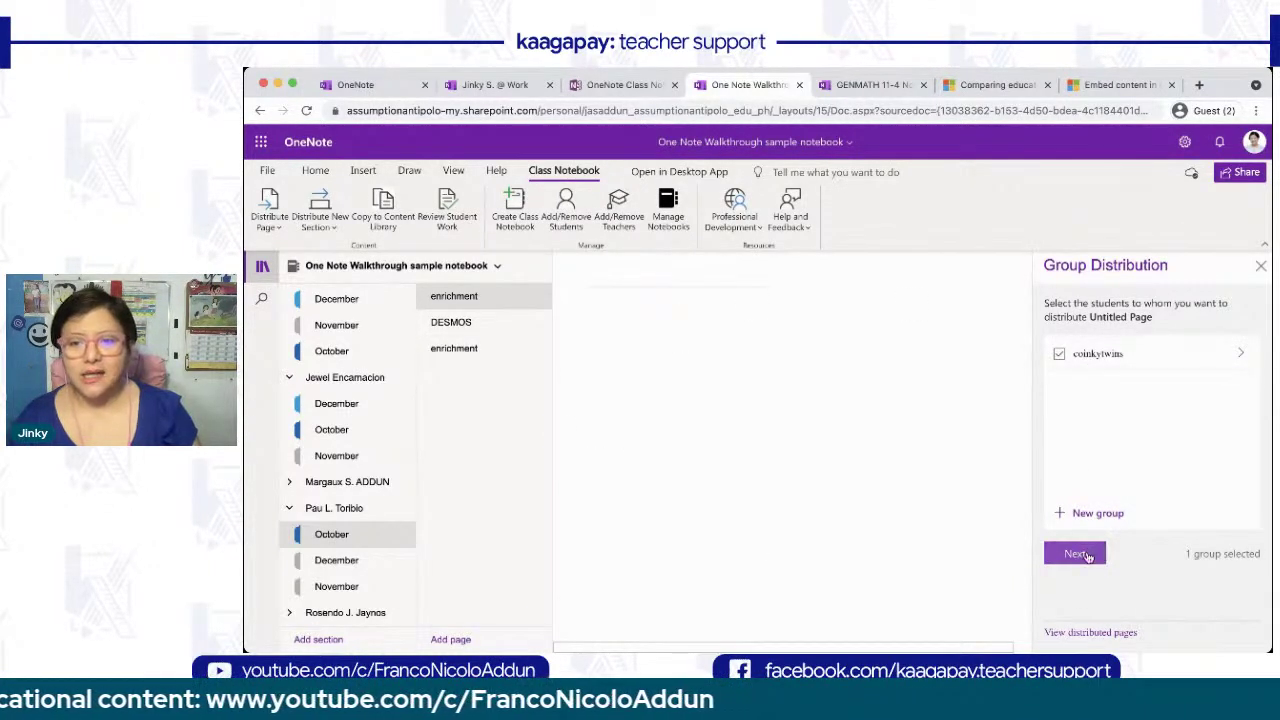
{"action": "left_click", "coordinate": [1085, 553]}
{"action": "left_click", "coordinate": [1075, 393]}
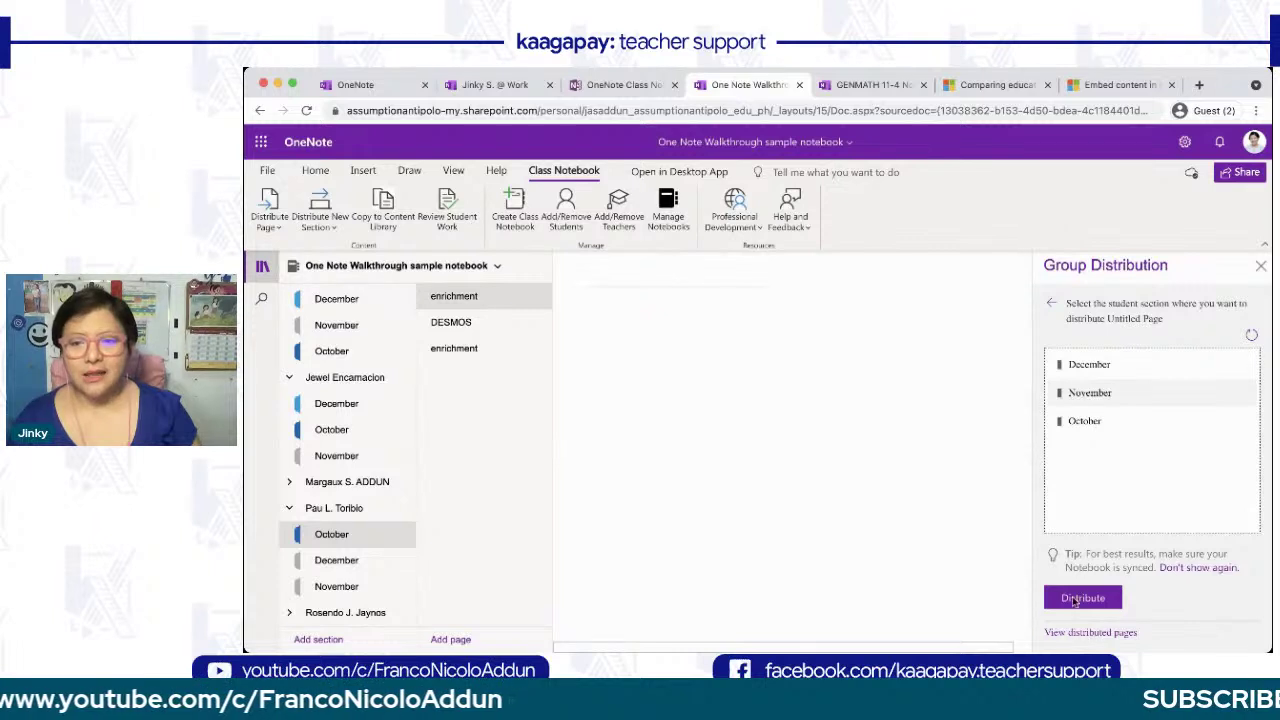
{"action": "left_click", "coordinate": [1081, 598]}
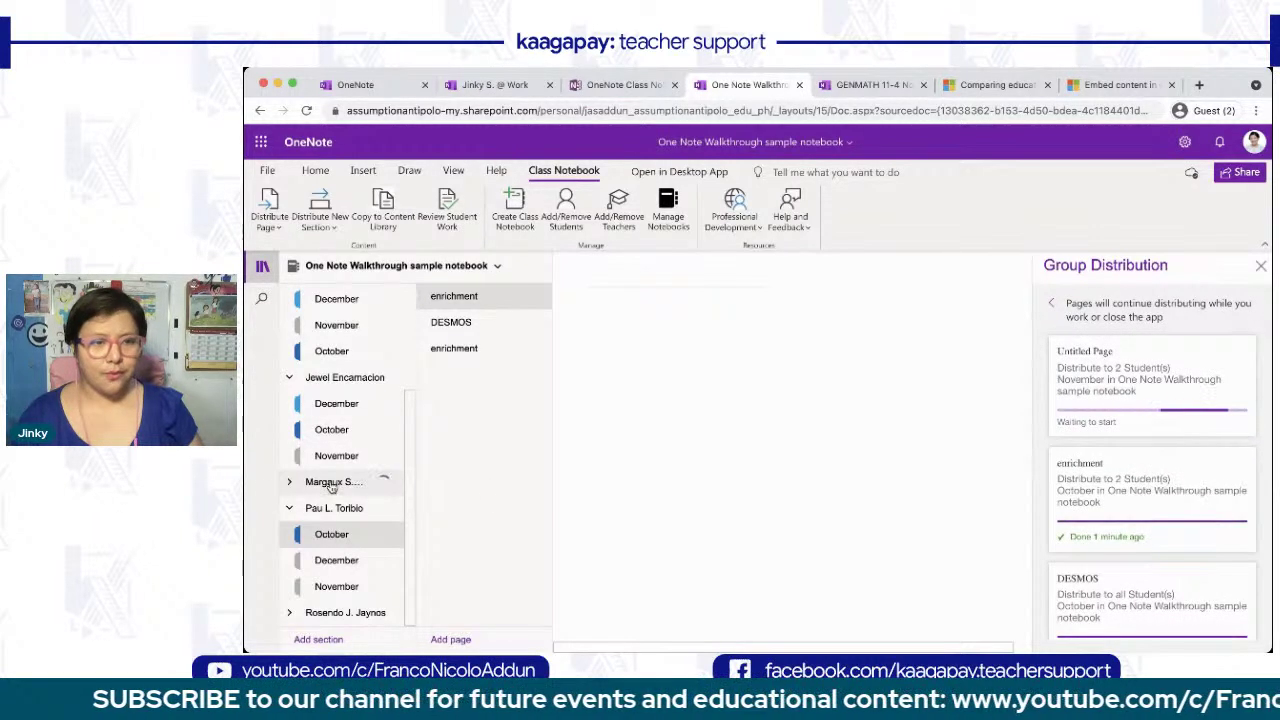
- Check a group member's November section for its two untitled pages, then show the Distribute Page options
{"action": "left_click", "coordinate": [288, 482]}
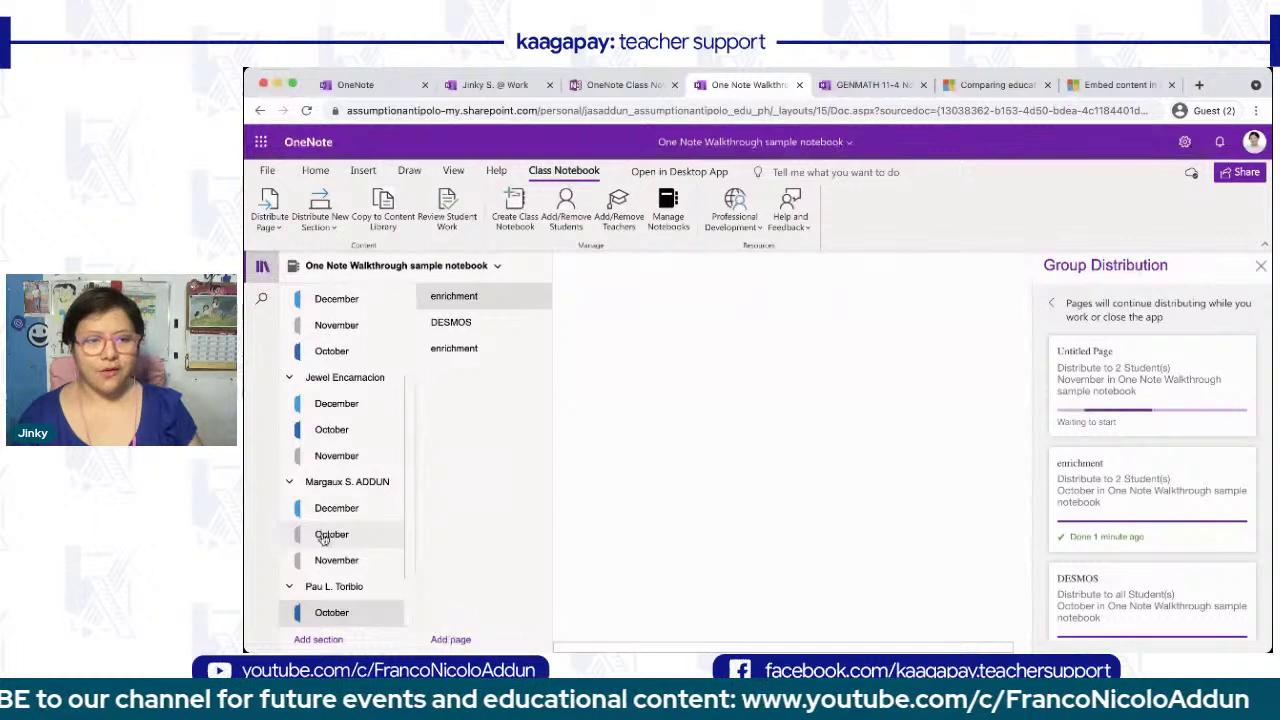
{"action": "left_click", "coordinate": [337, 561]}
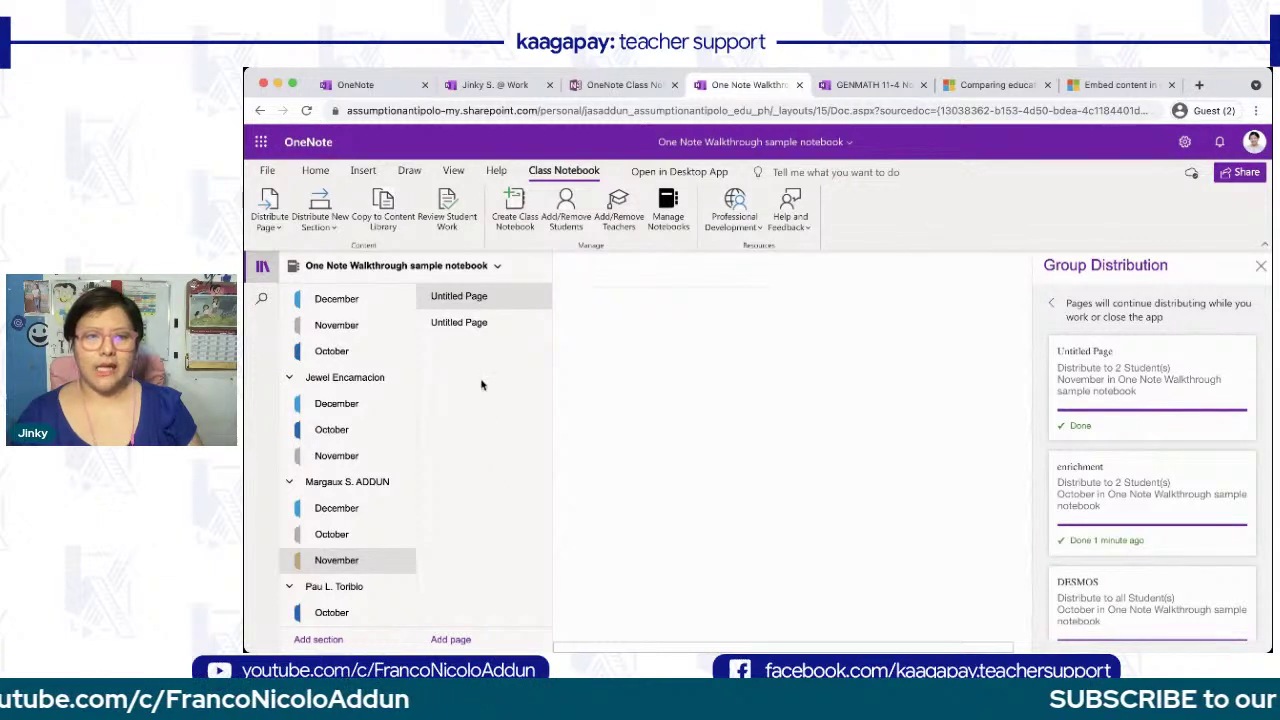
{"action": "left_click", "coordinate": [471, 322]}
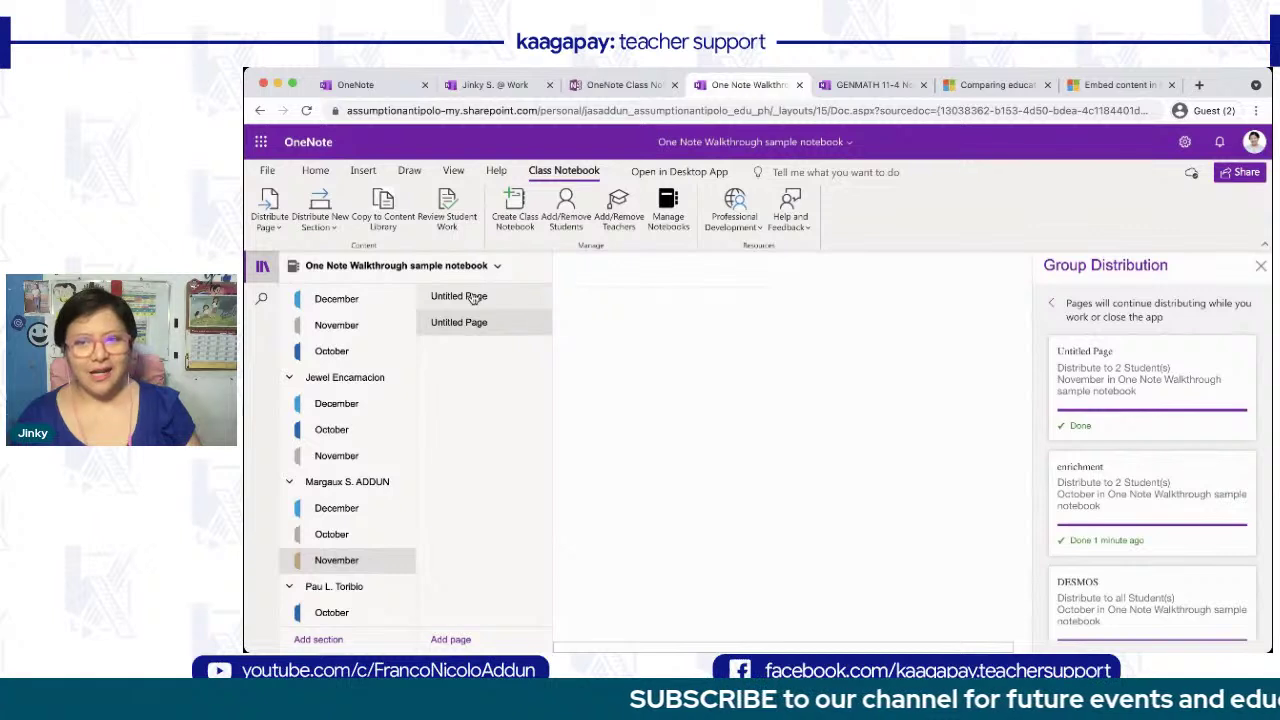
{"action": "left_click", "coordinate": [474, 298]}
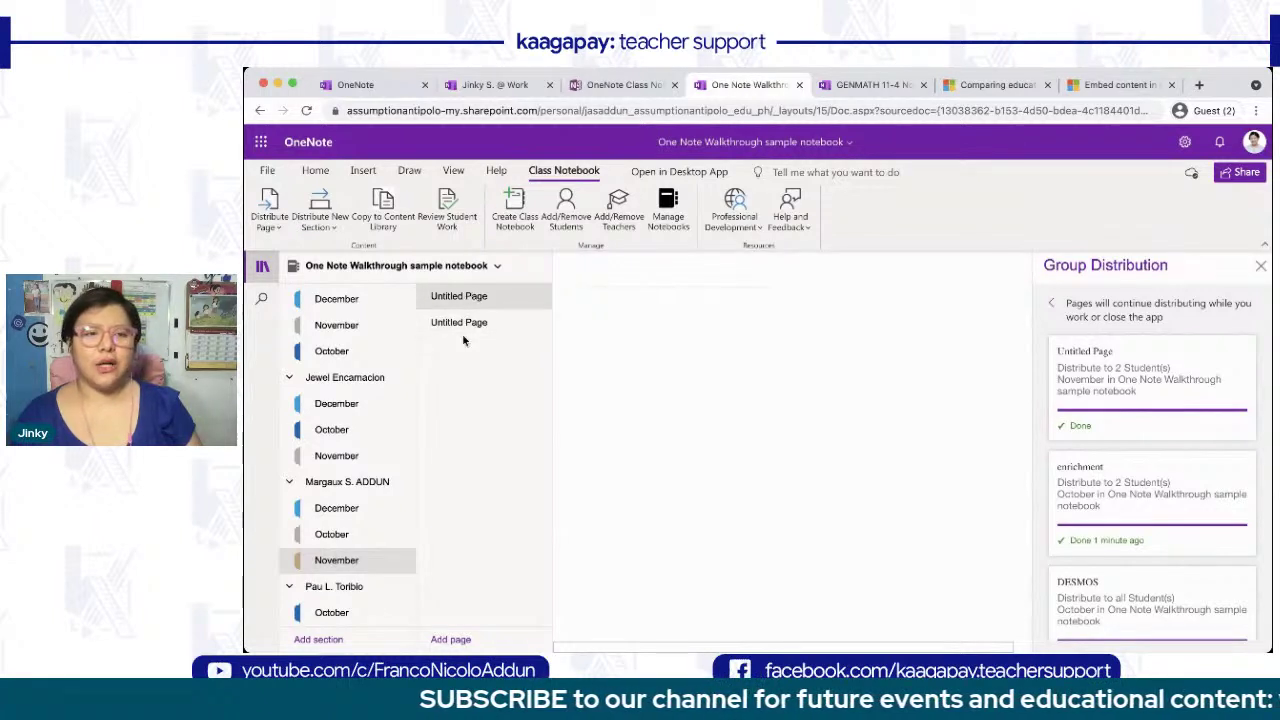
{"action": "left_click", "coordinate": [465, 331]}
{"action": "left_click", "coordinate": [349, 535]}
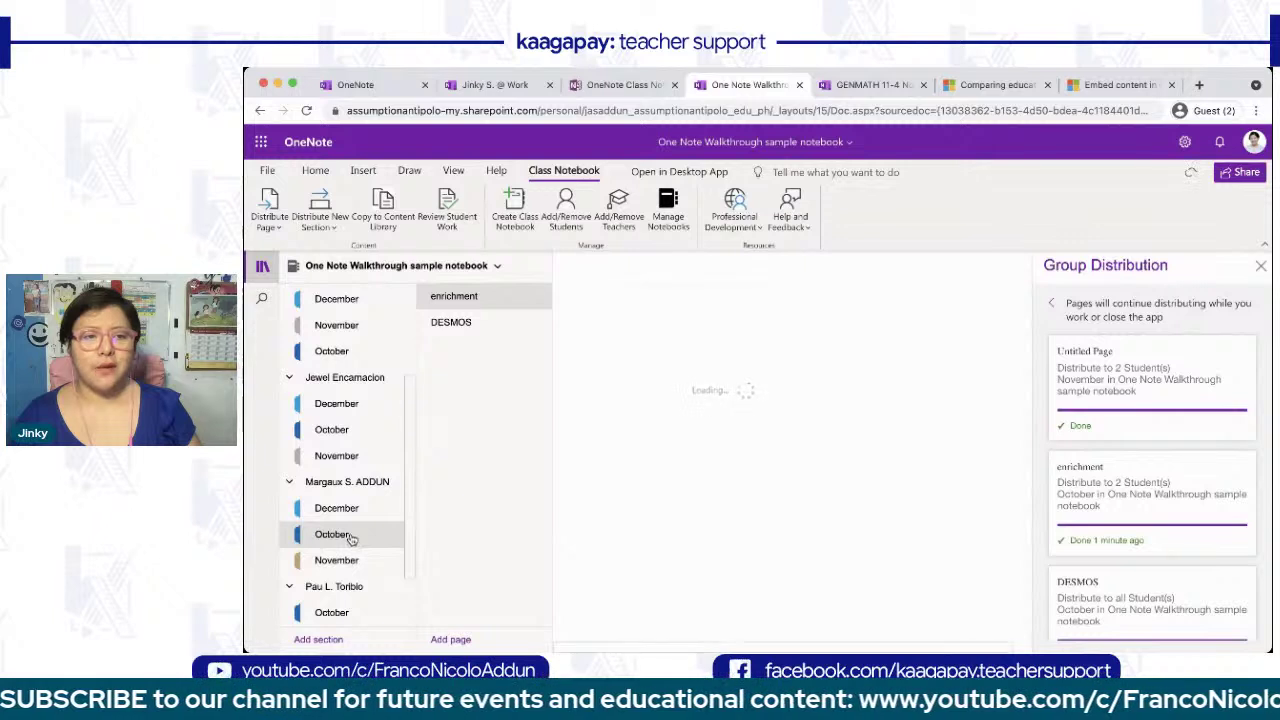
{"action": "left_click", "coordinate": [349, 564]}
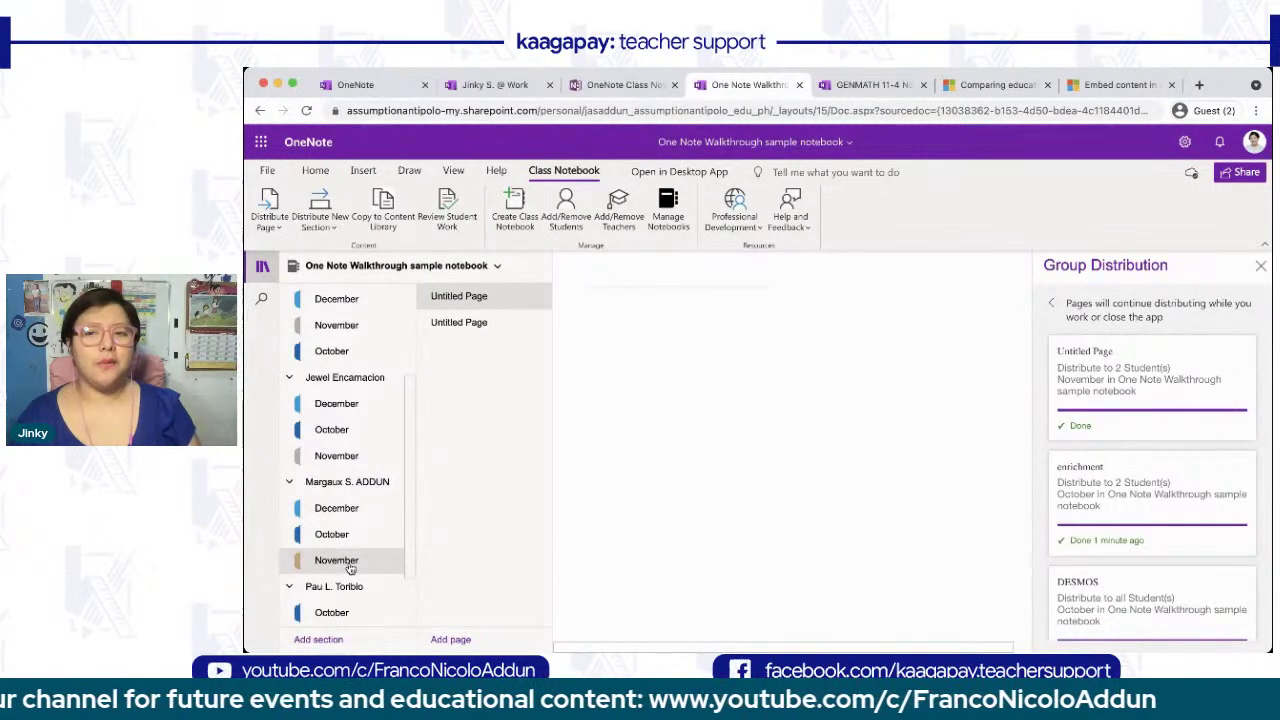
{"action": "left_click", "coordinate": [268, 204]}
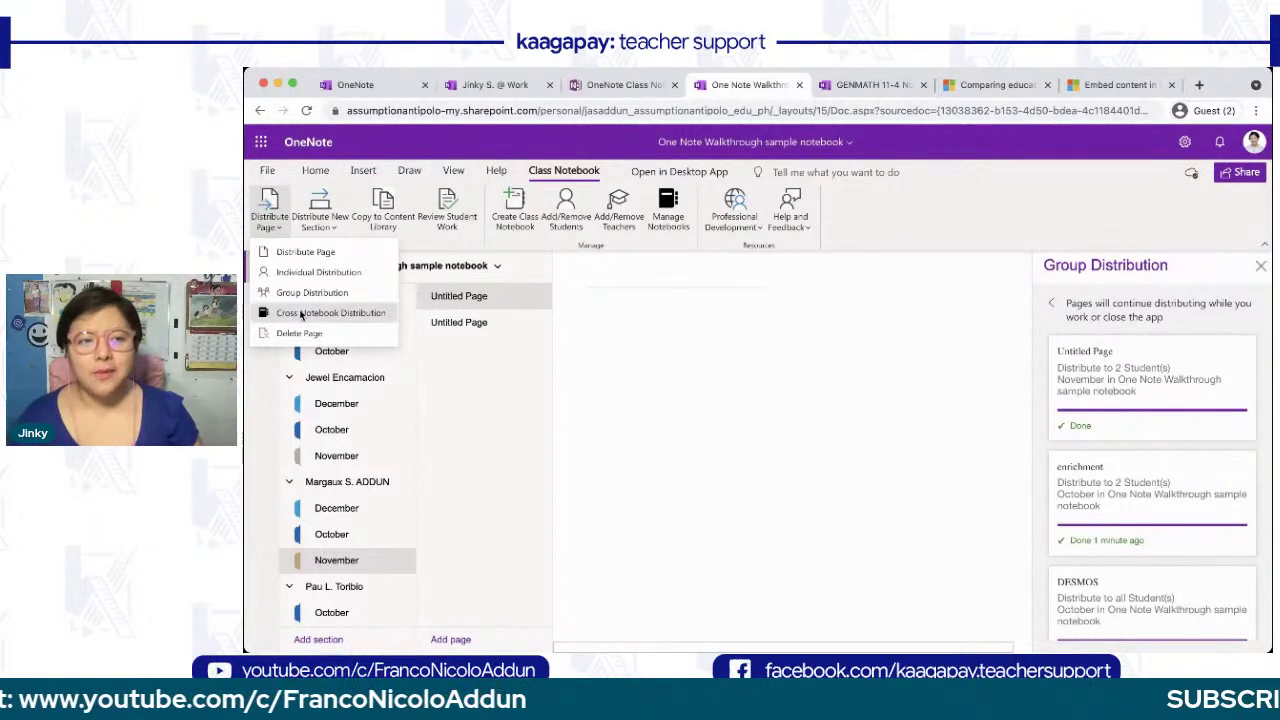
- Close the Group and Cross Notebook Distribution panels and show the Distribute New Section choices
{"action": "left_click", "coordinate": [302, 313]}
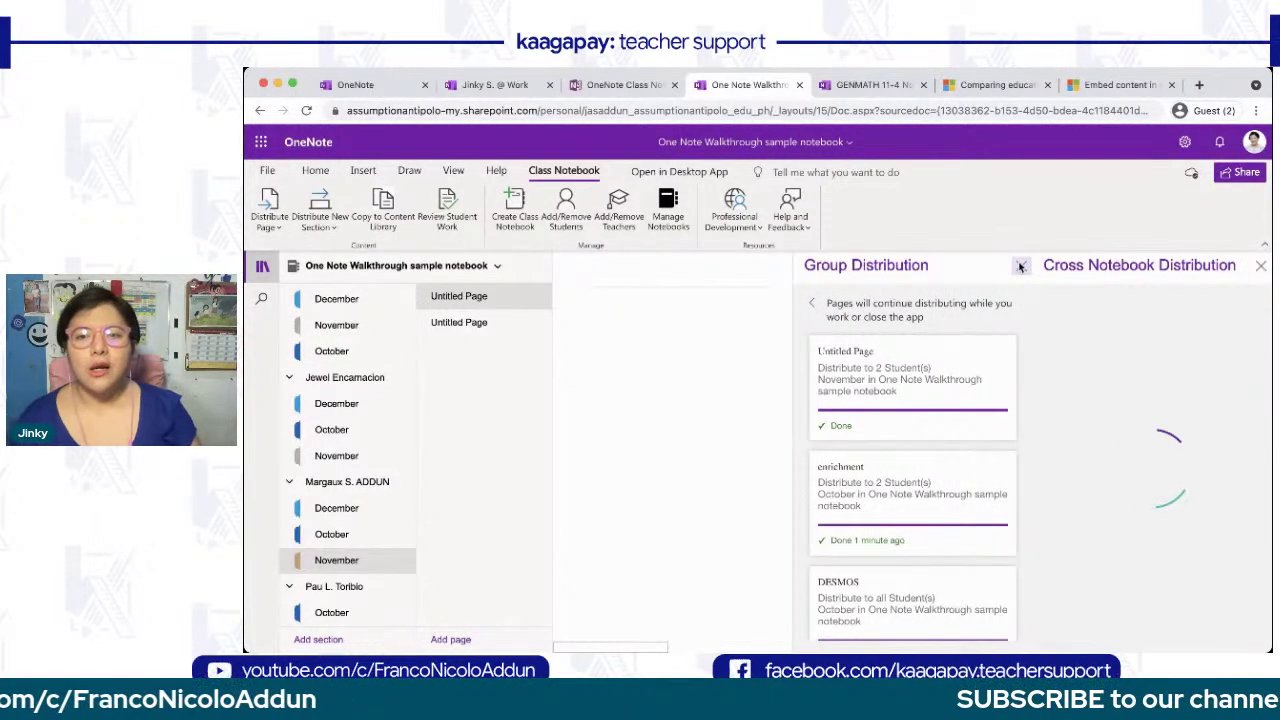
{"action": "left_click", "coordinate": [1021, 266]}
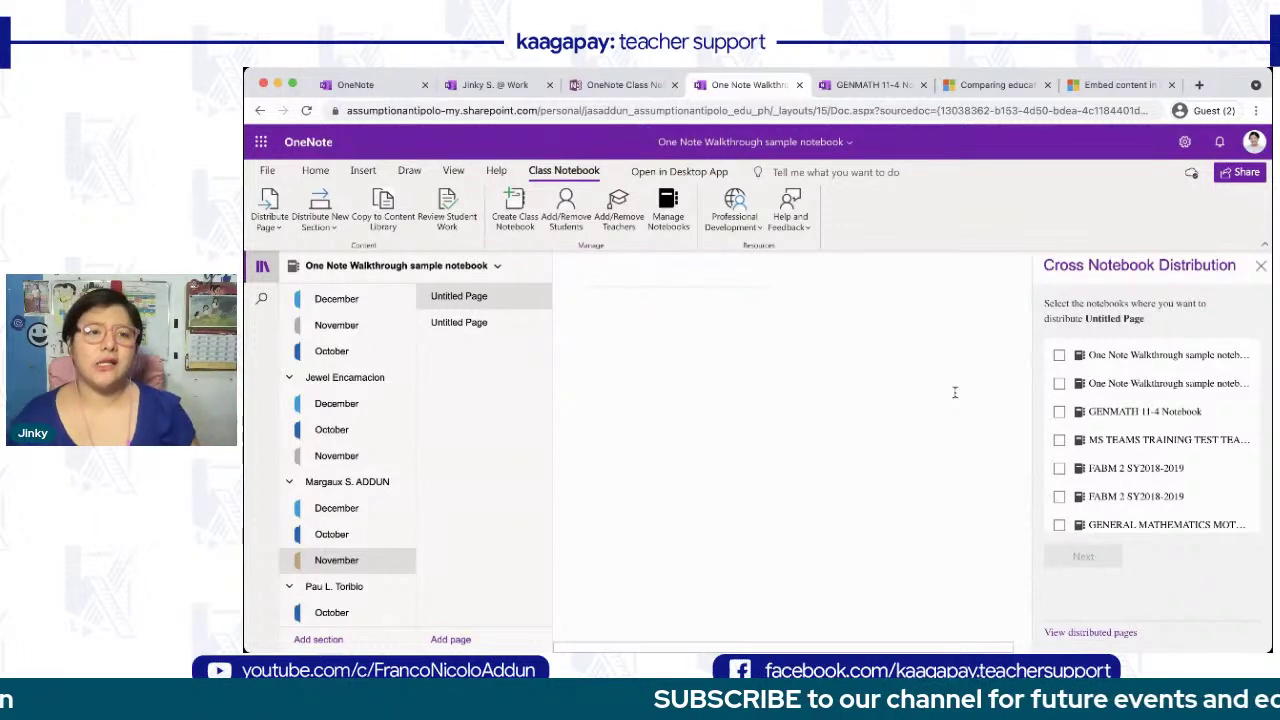
{"action": "left_click", "coordinate": [1261, 265]}
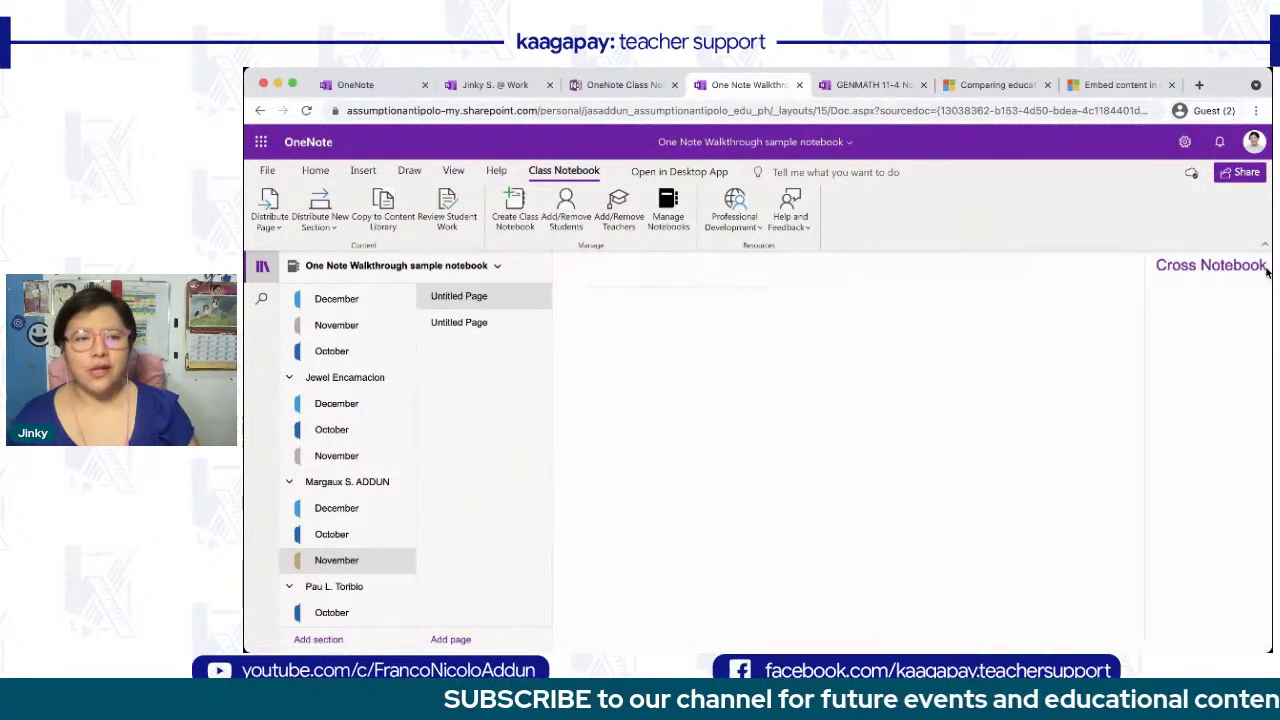
{"action": "left_click", "coordinate": [321, 214]}
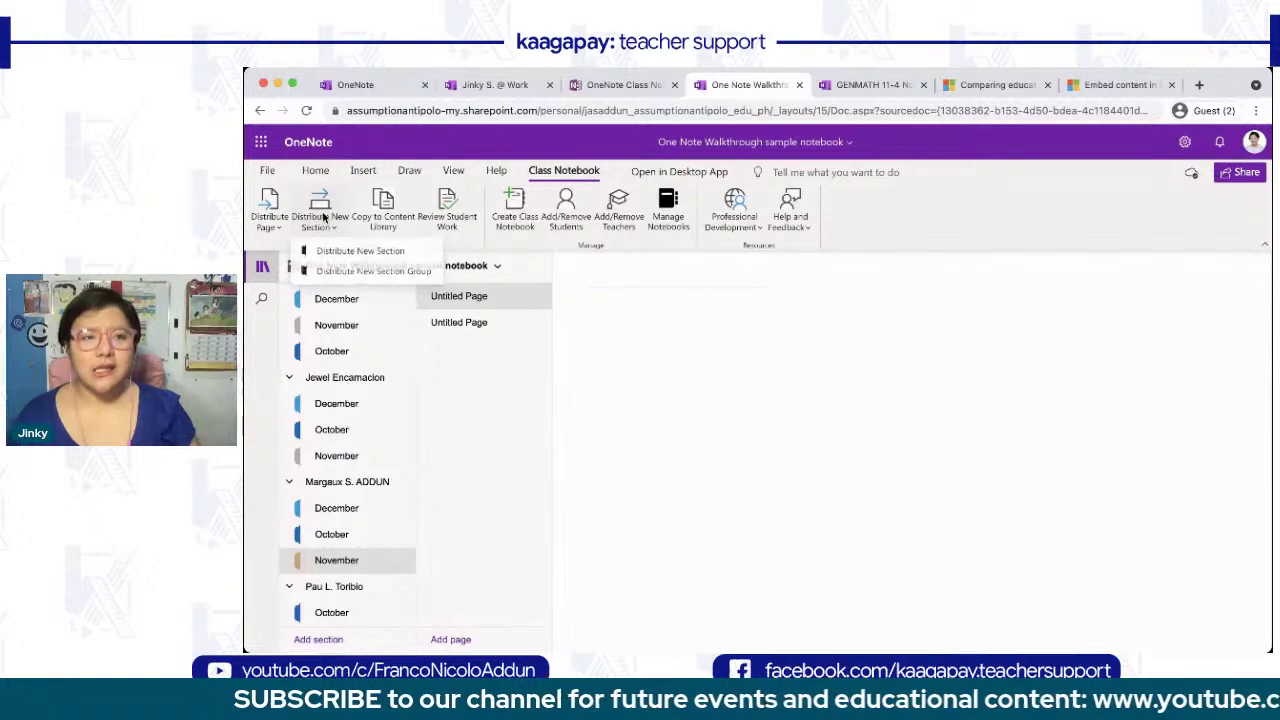
- Send a new section called 'January' to all students with Distribute New Section
{"action": "scroll", "coordinate": [323, 217], "scroll_direction": "up", "scroll_amount": 5}
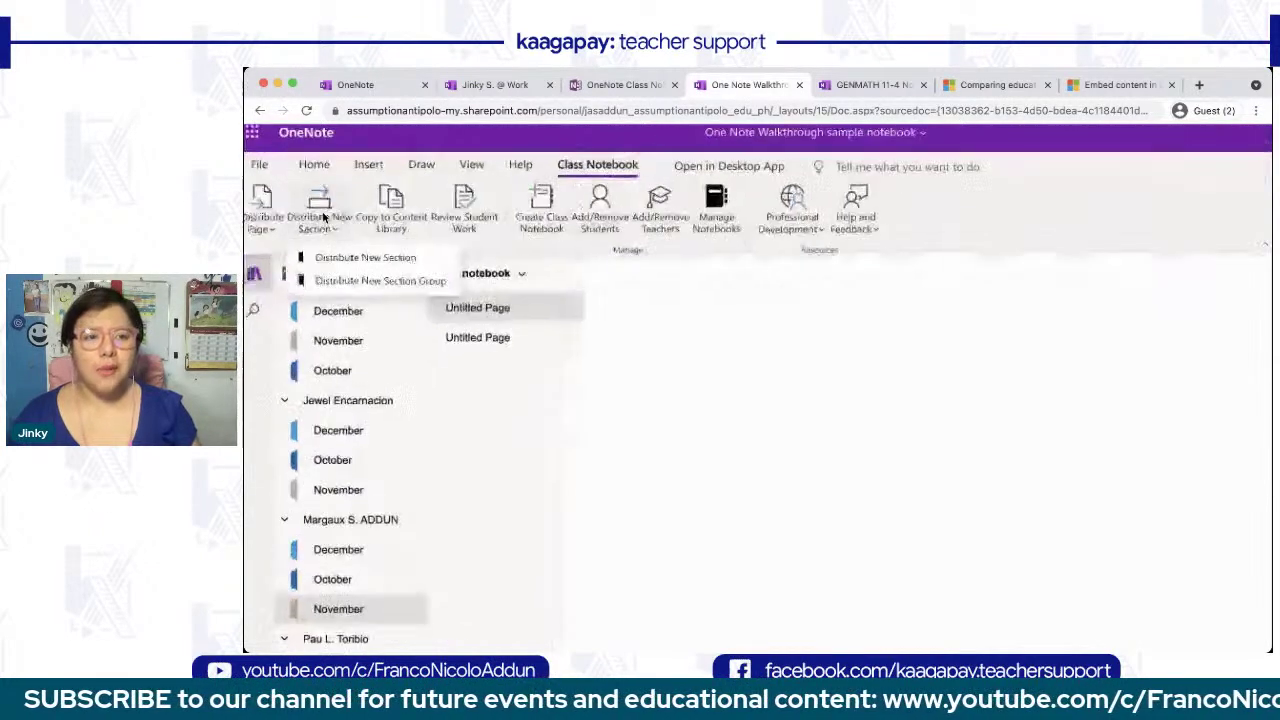
{"action": "scroll", "coordinate": [325, 218], "scroll_direction": "left", "scroll_amount": 3}
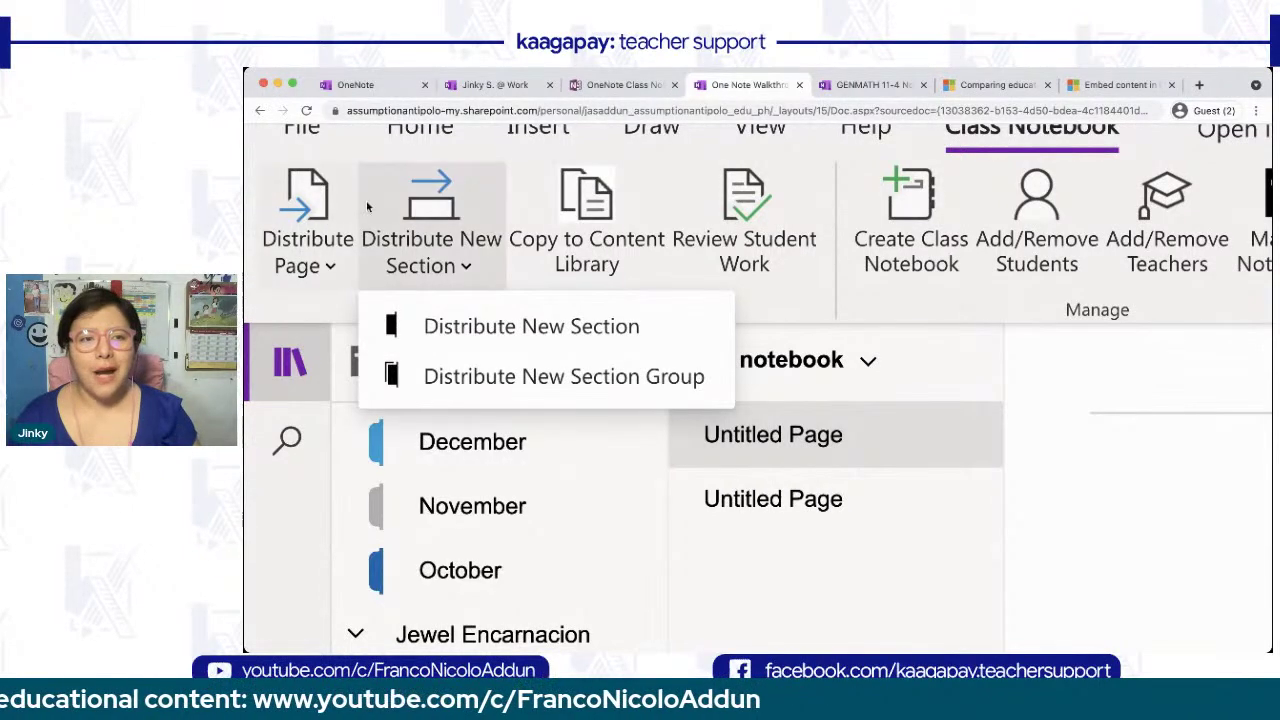
{"action": "left_click", "coordinate": [463, 334]}
{"action": "scroll", "coordinate": [464, 336], "scroll_direction": "down", "scroll_amount": 5}
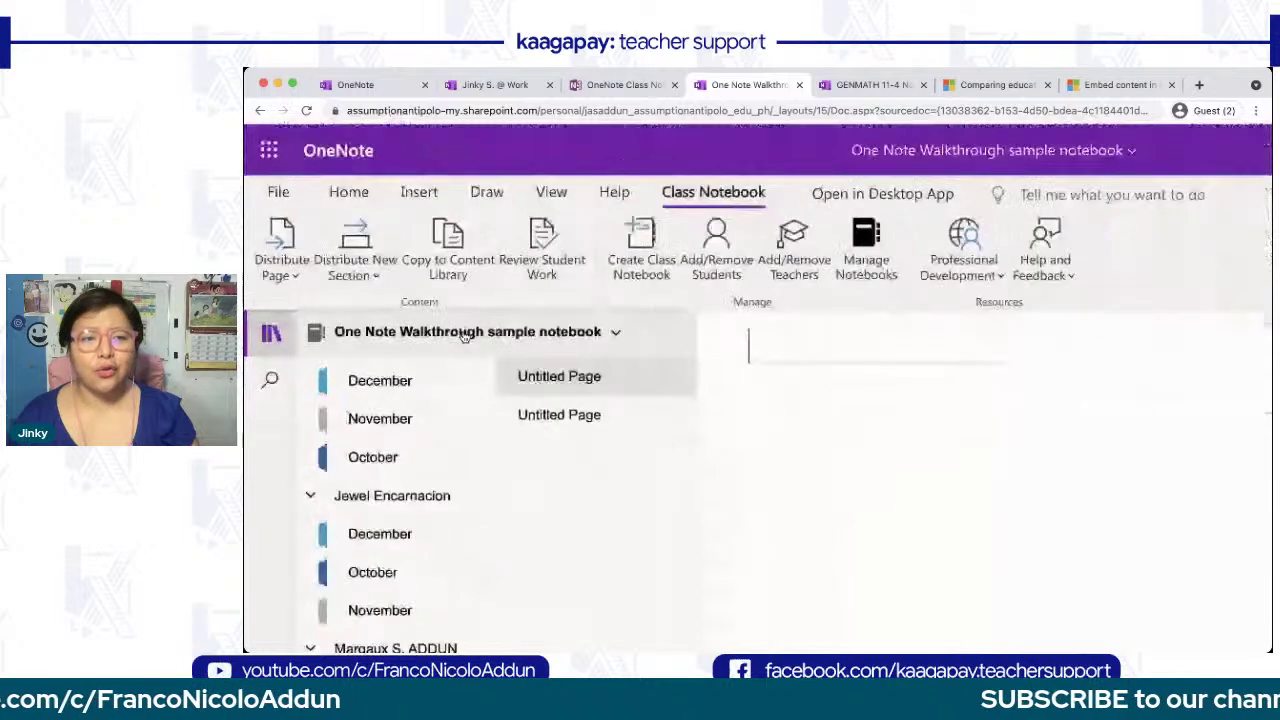
{"action": "scroll", "coordinate": [463, 336], "scroll_direction": "down", "scroll_amount": 3}
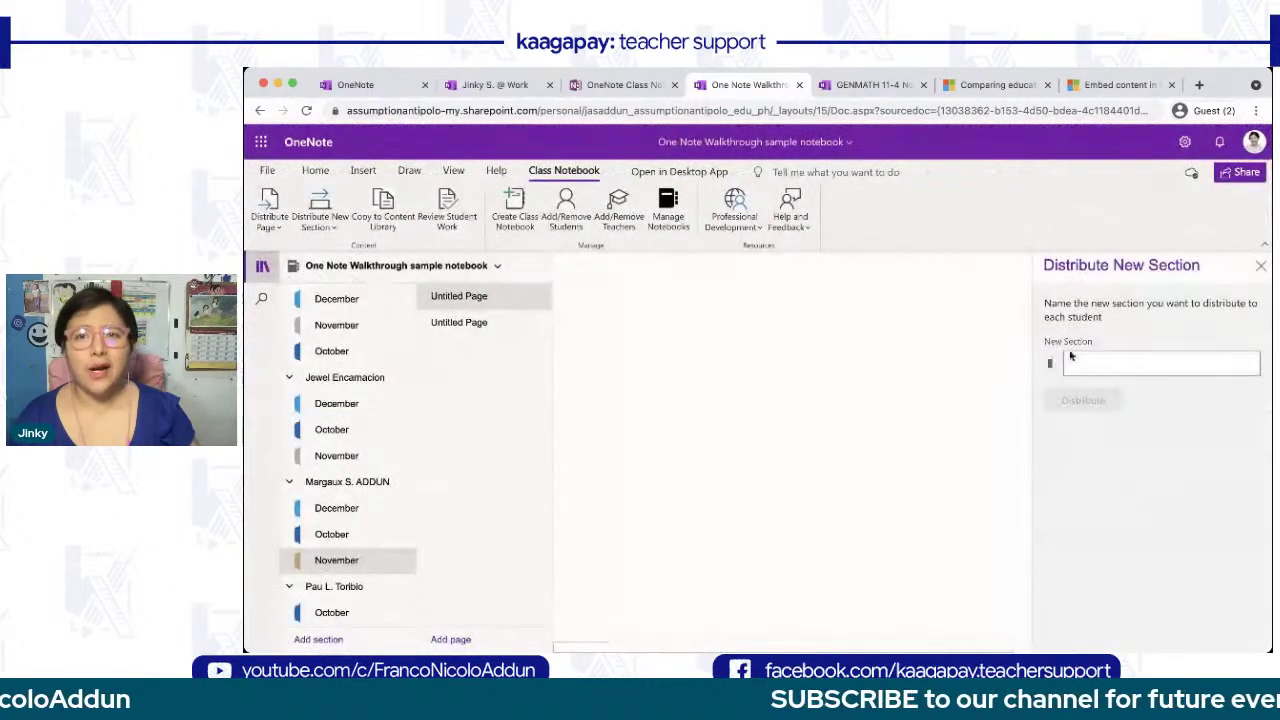
{"action": "left_click", "coordinate": [1152, 357]}
{"action": "type", "text": "January"}
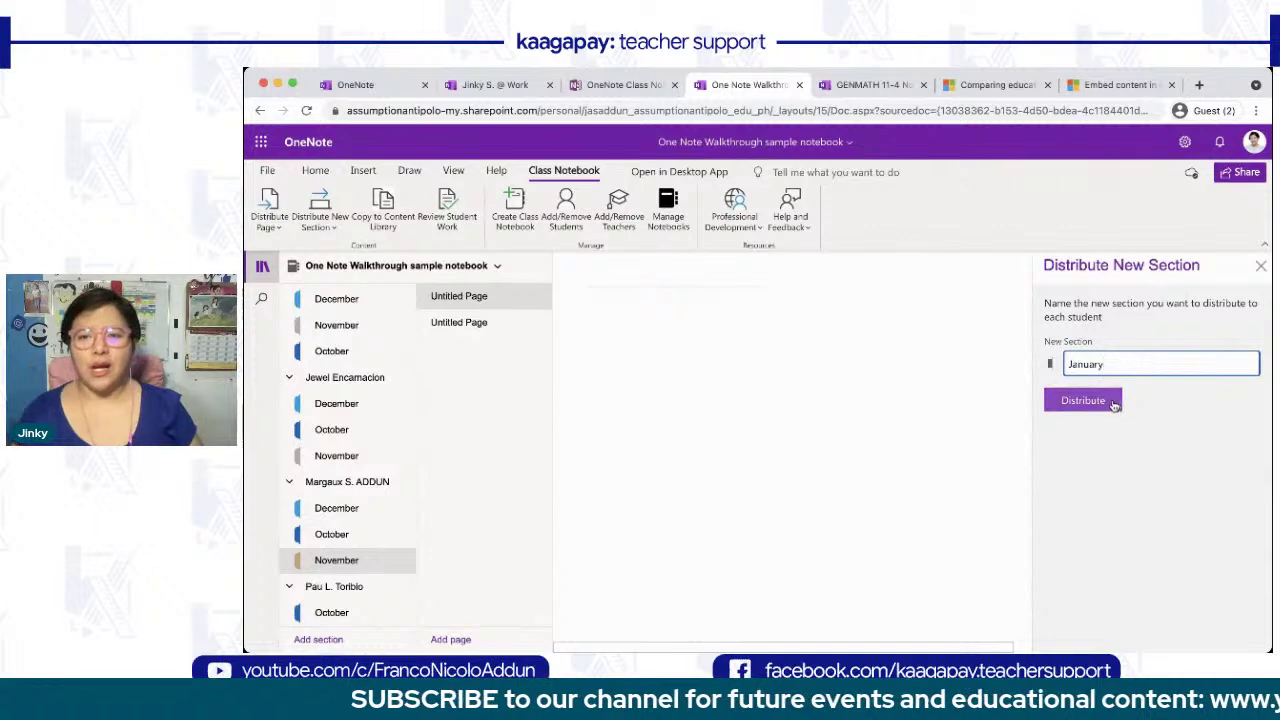
{"action": "left_click", "coordinate": [1114, 402]}
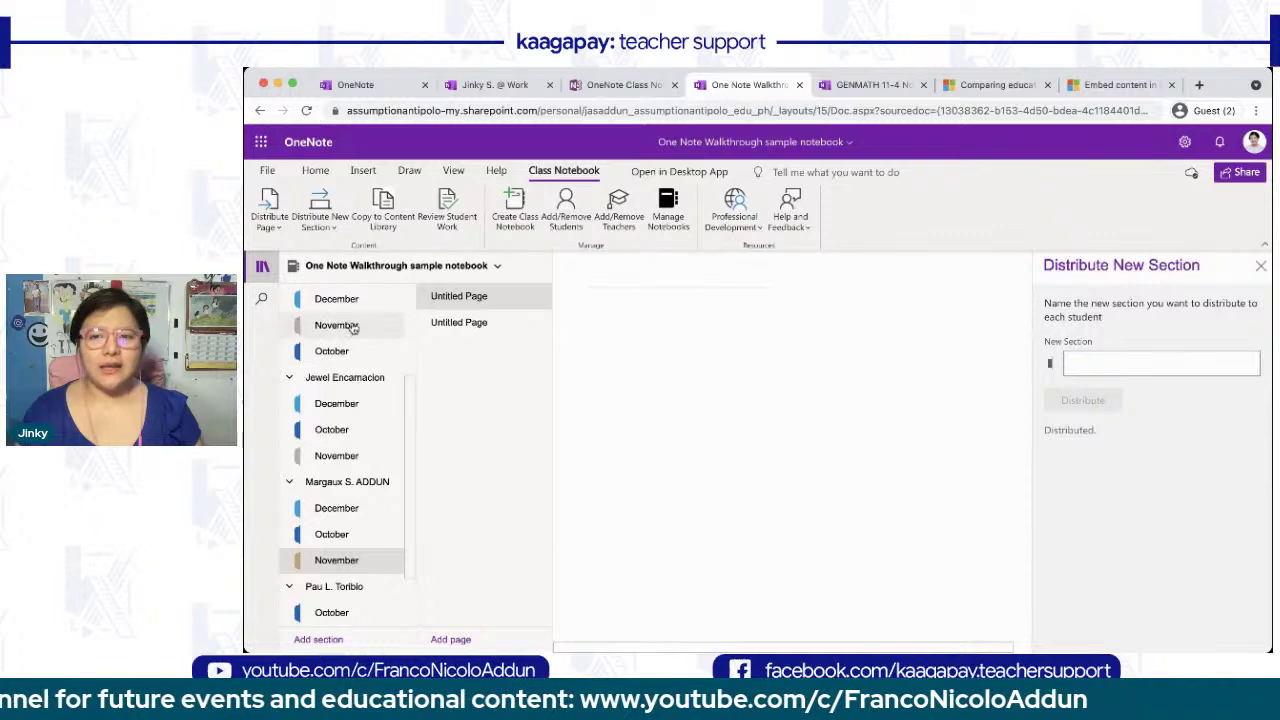
- Reload the notebook and open the student's newly distributed January section
{"action": "scroll", "coordinate": [352, 327], "scroll_direction": "up", "scroll_amount": 5}
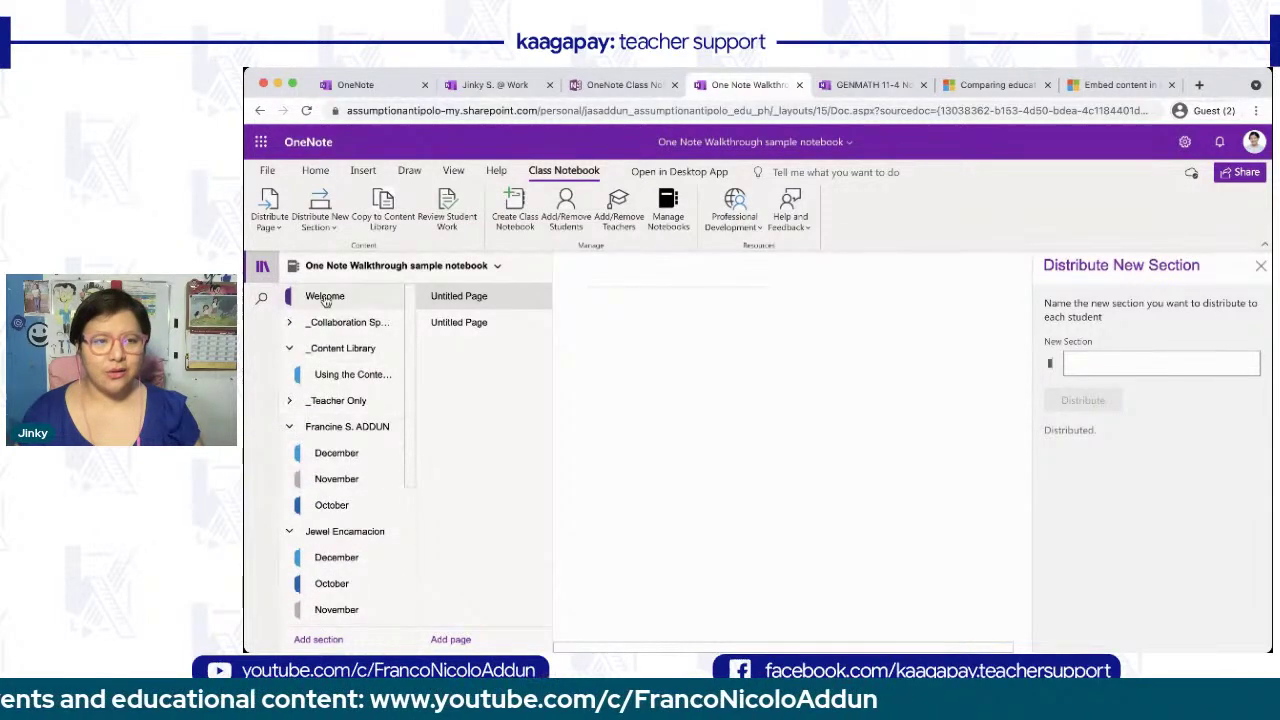
{"action": "left_click", "coordinate": [263, 268]}
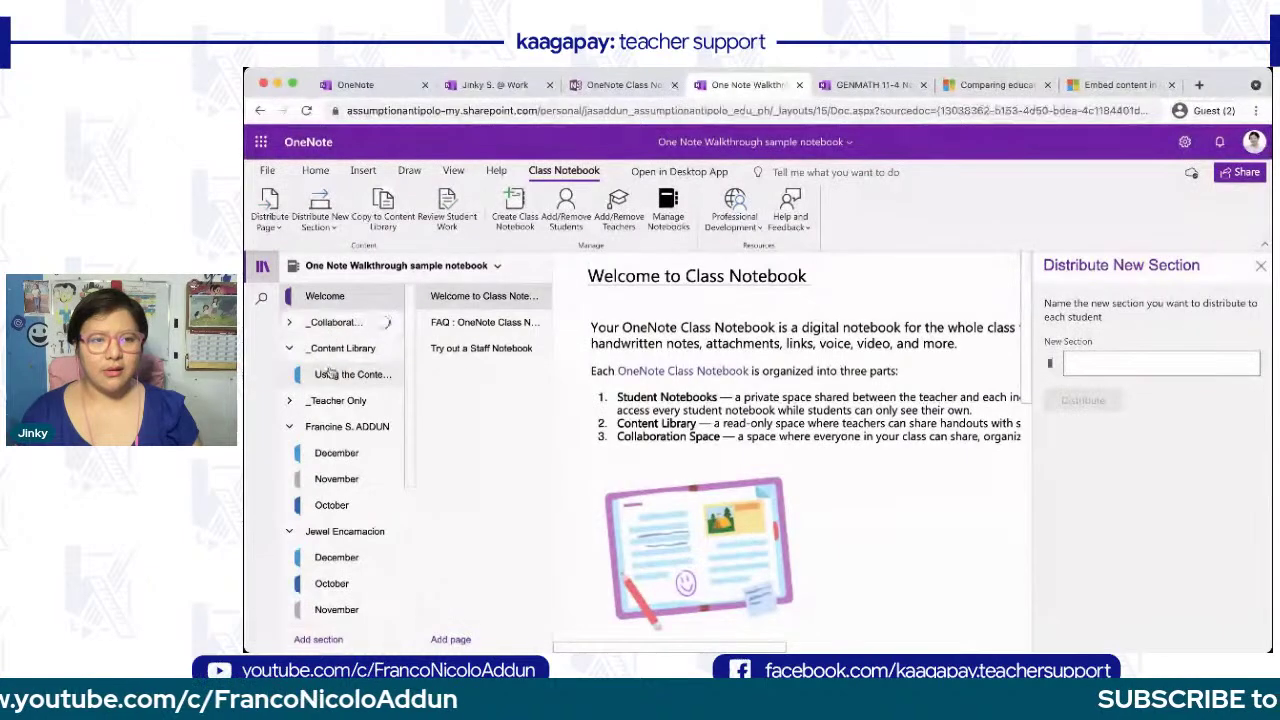
{"action": "left_click", "coordinate": [332, 373]}
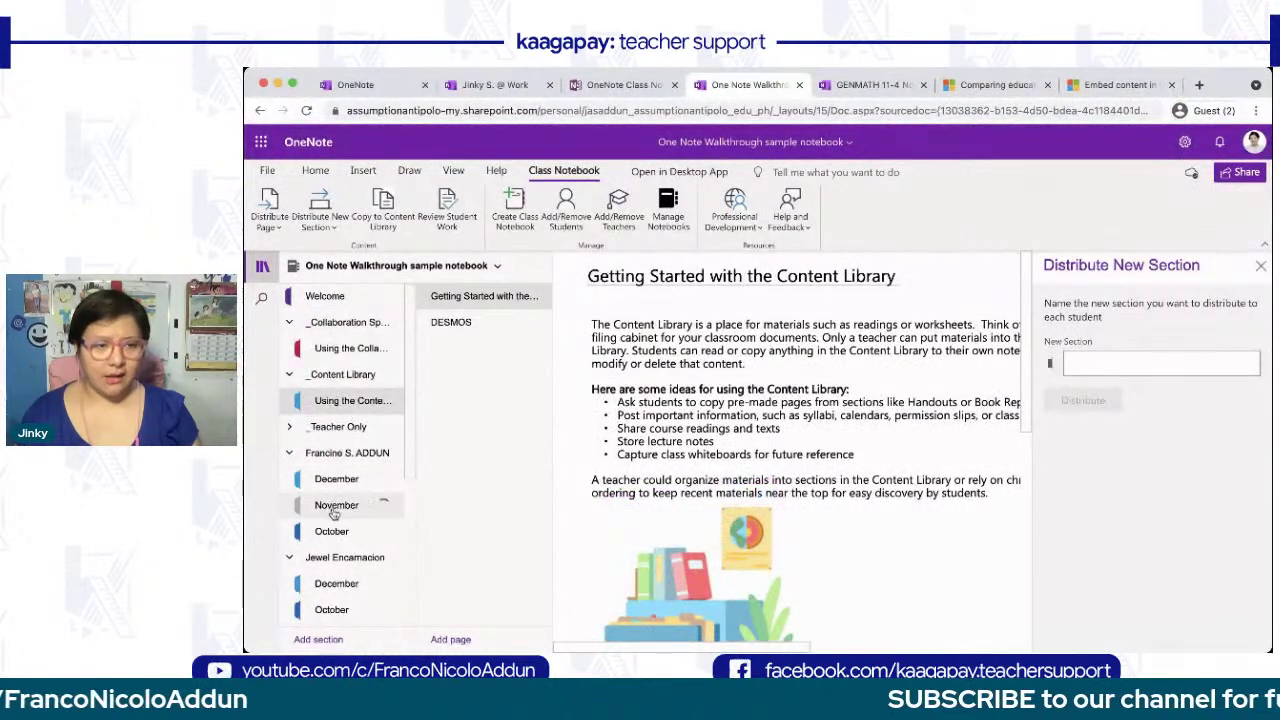
{"action": "scroll", "coordinate": [334, 514], "scroll_direction": "down", "scroll_amount": 1}
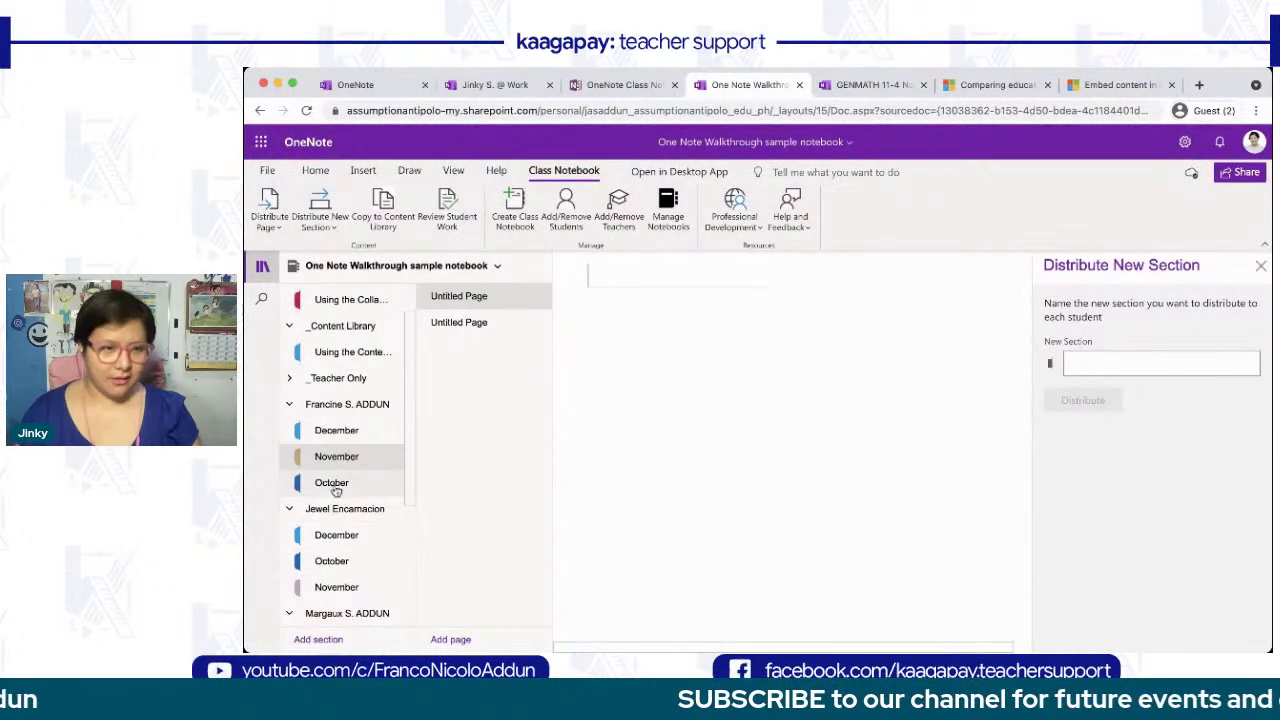
{"action": "left_click", "coordinate": [335, 491]}
{"action": "scroll", "coordinate": [336, 496], "scroll_direction": "down", "scroll_amount": 5}
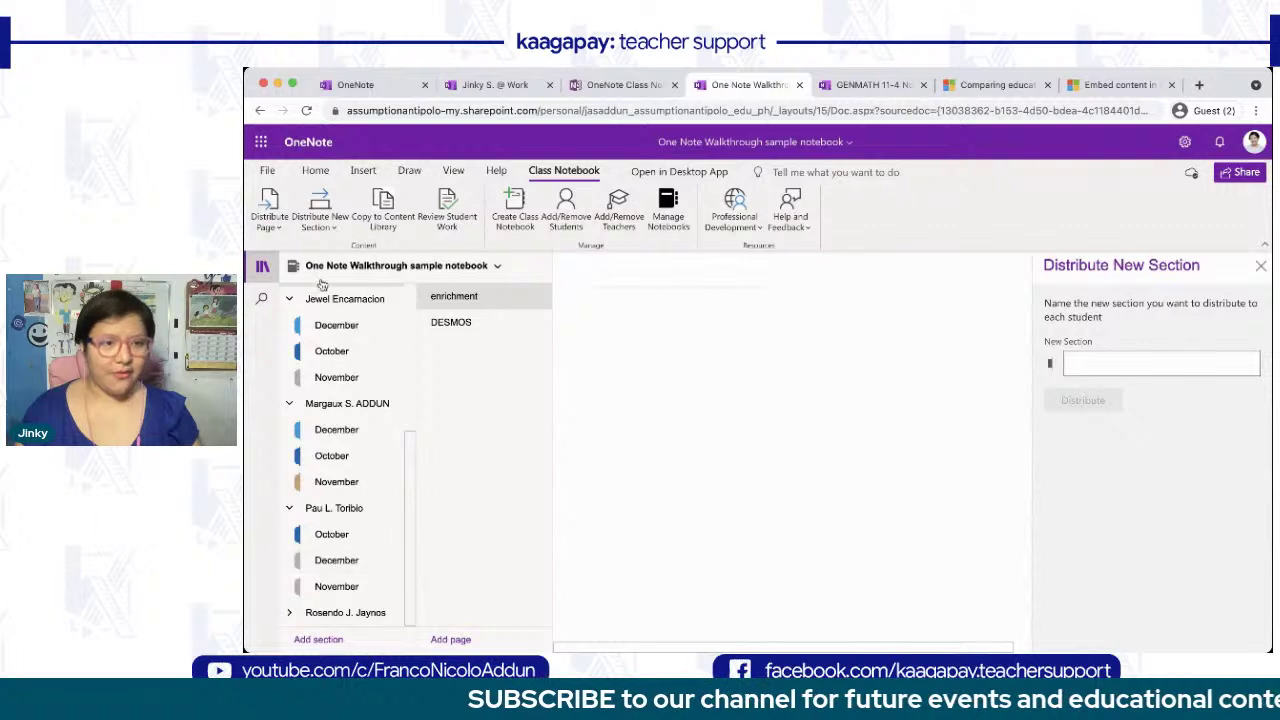
{"action": "left_click", "coordinate": [307, 111]}
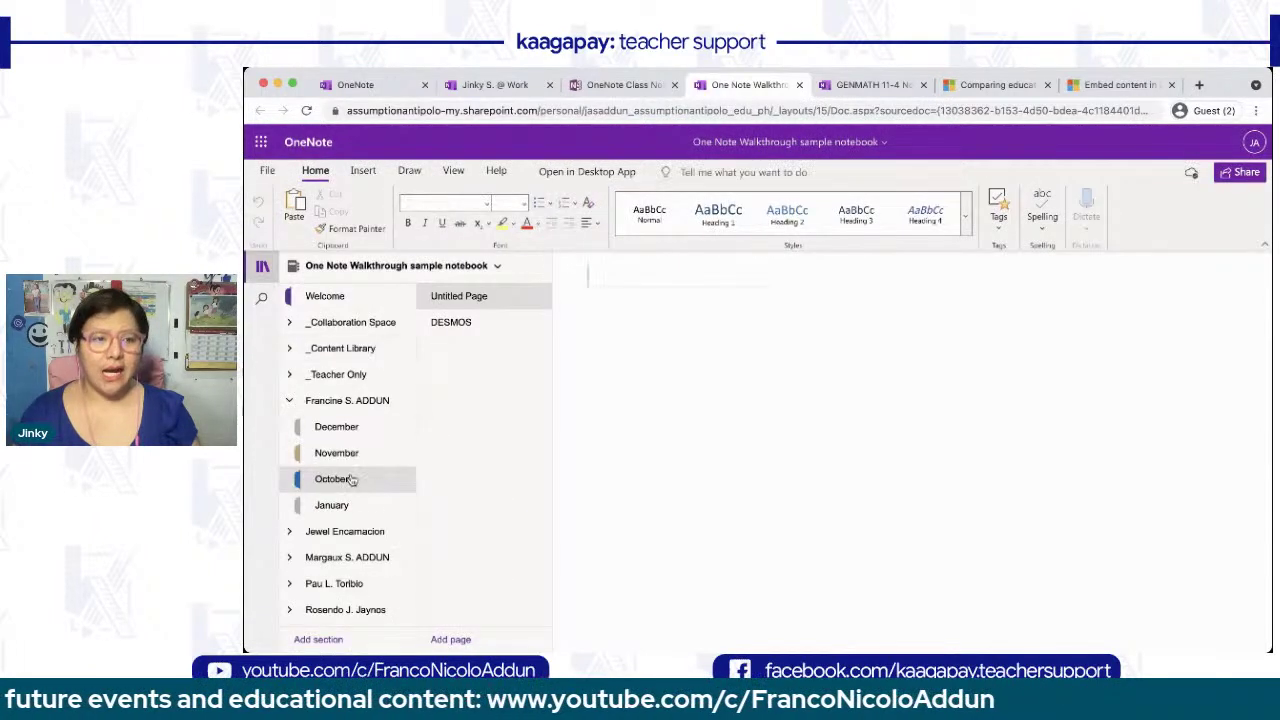
{"action": "left_click", "coordinate": [405, 506]}
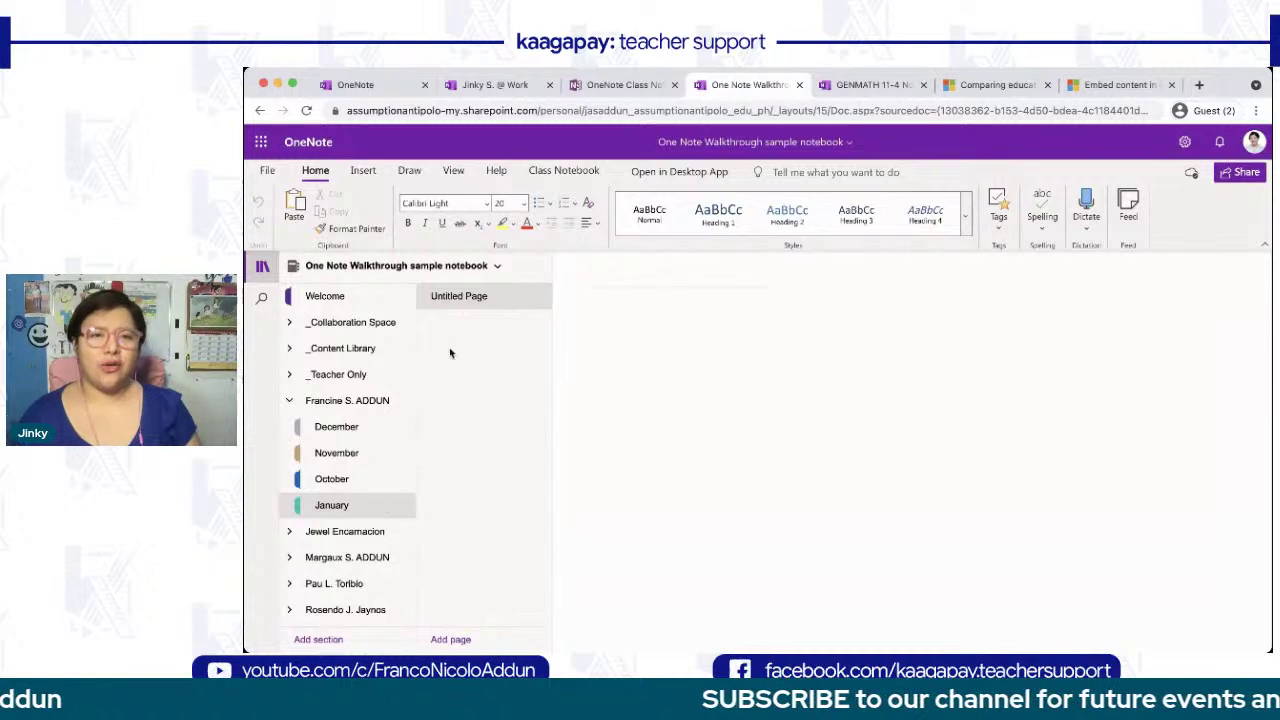
- Open another student's October enrichment page from the Class Notebook view
{"action": "left_click", "coordinate": [564, 171]}
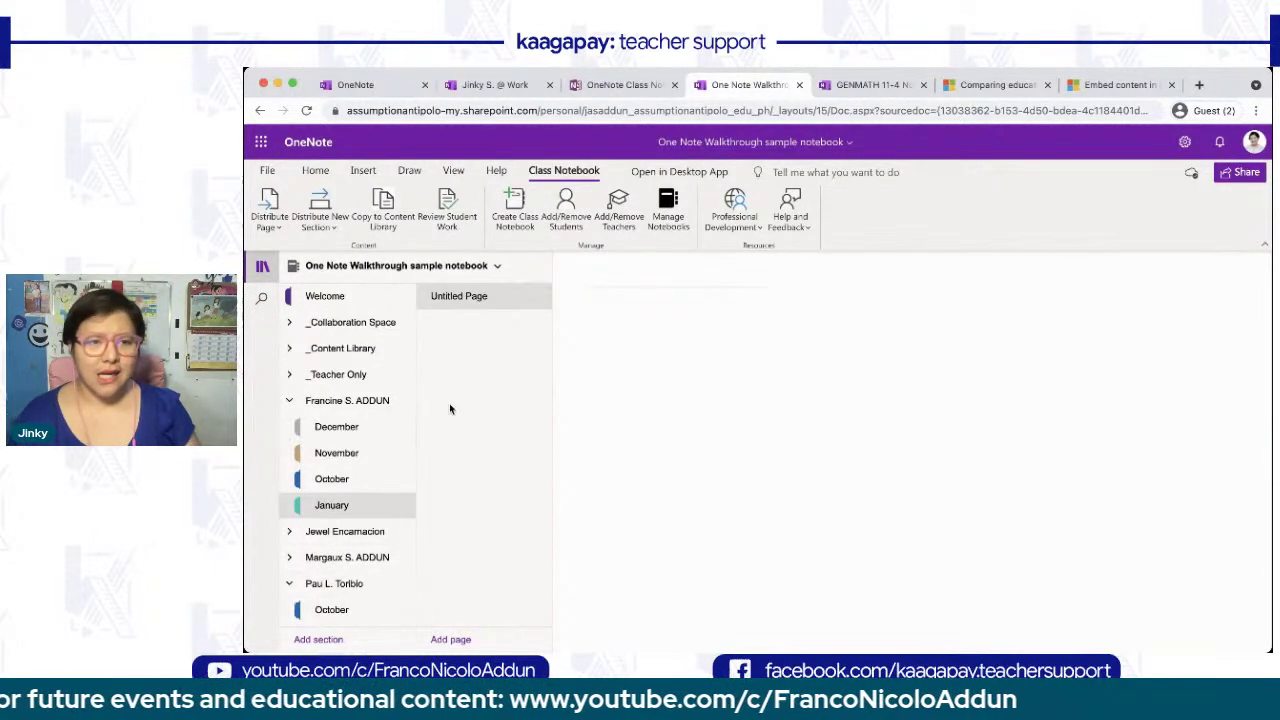
{"action": "scroll", "coordinate": [331, 606], "scroll_direction": "down", "scroll_amount": 1}
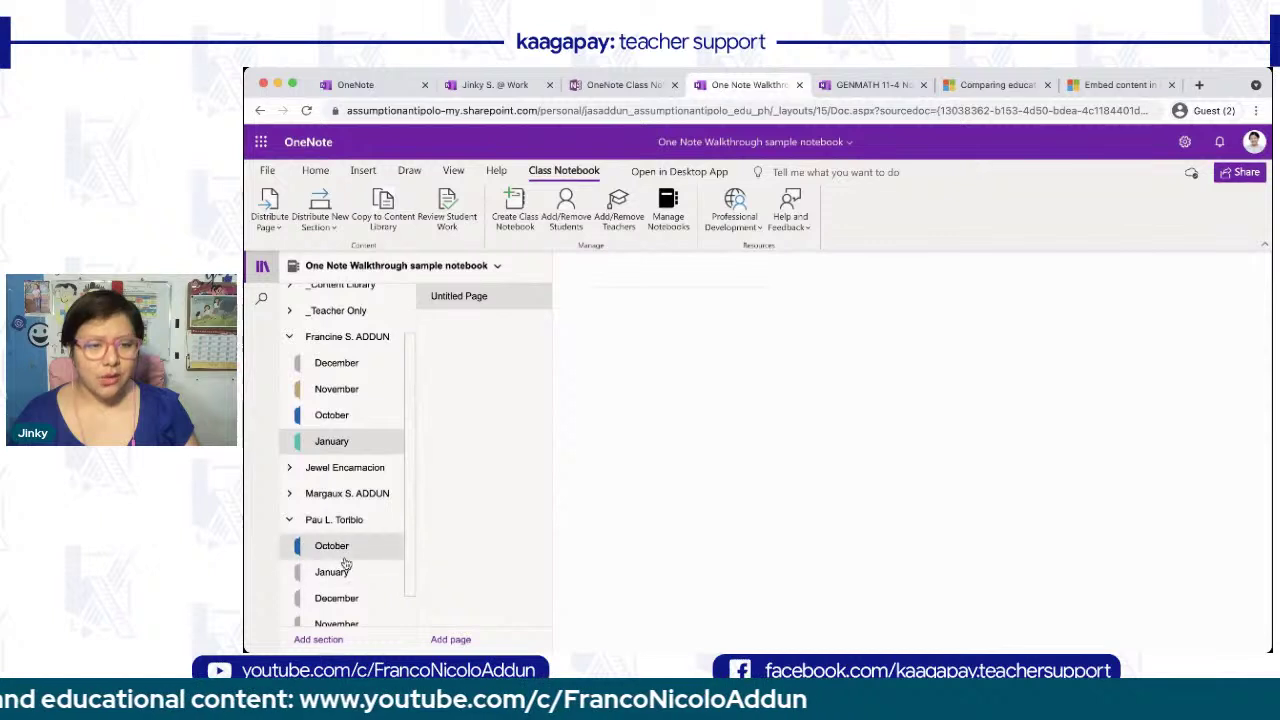
{"action": "left_click", "coordinate": [343, 552]}
{"action": "left_click", "coordinate": [480, 352]}
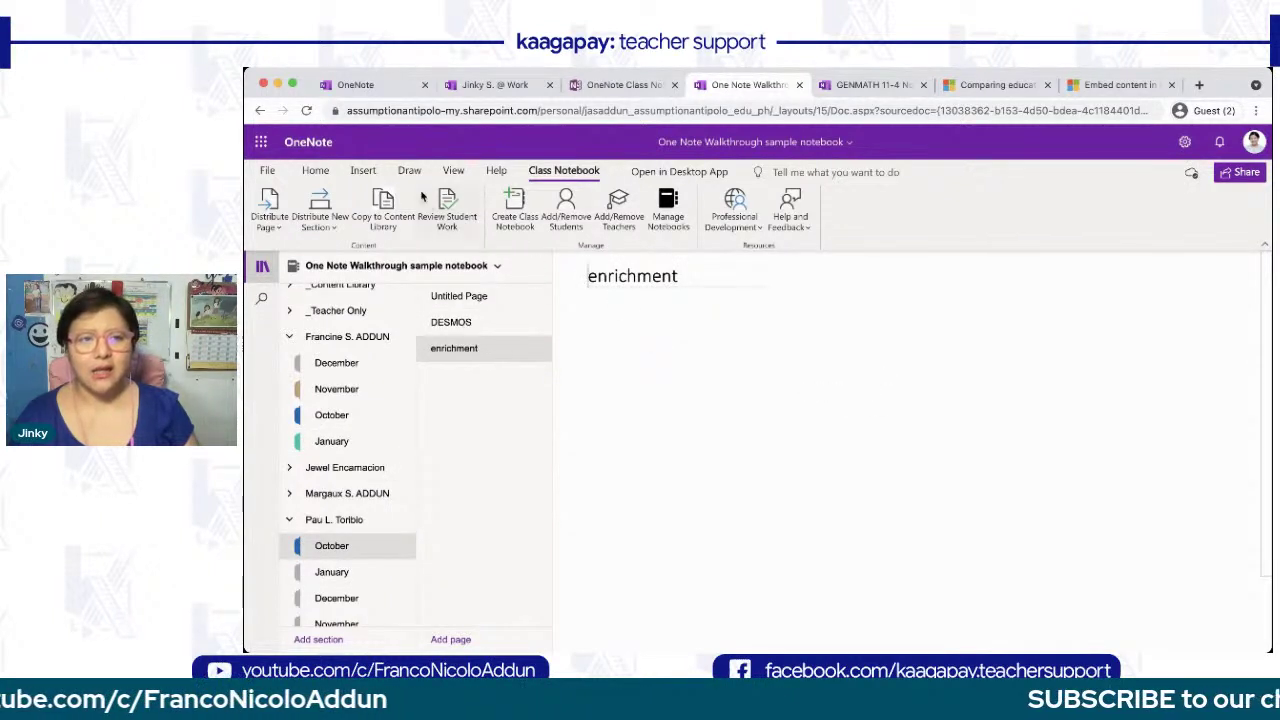
- Start copying the page to a Content Library section and browse the target notebooks
{"action": "left_click", "coordinate": [383, 210]}
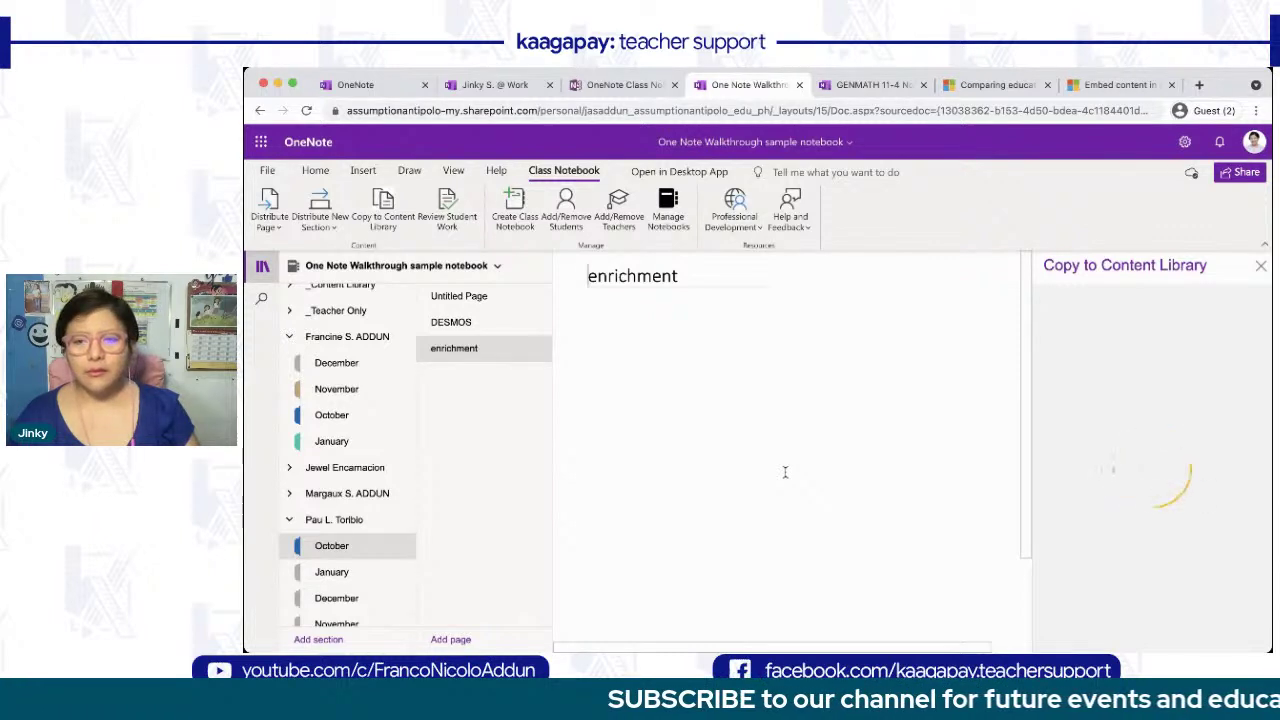
{"action": "left_click", "coordinate": [1126, 352]}
{"action": "left_click", "coordinate": [1082, 563]}
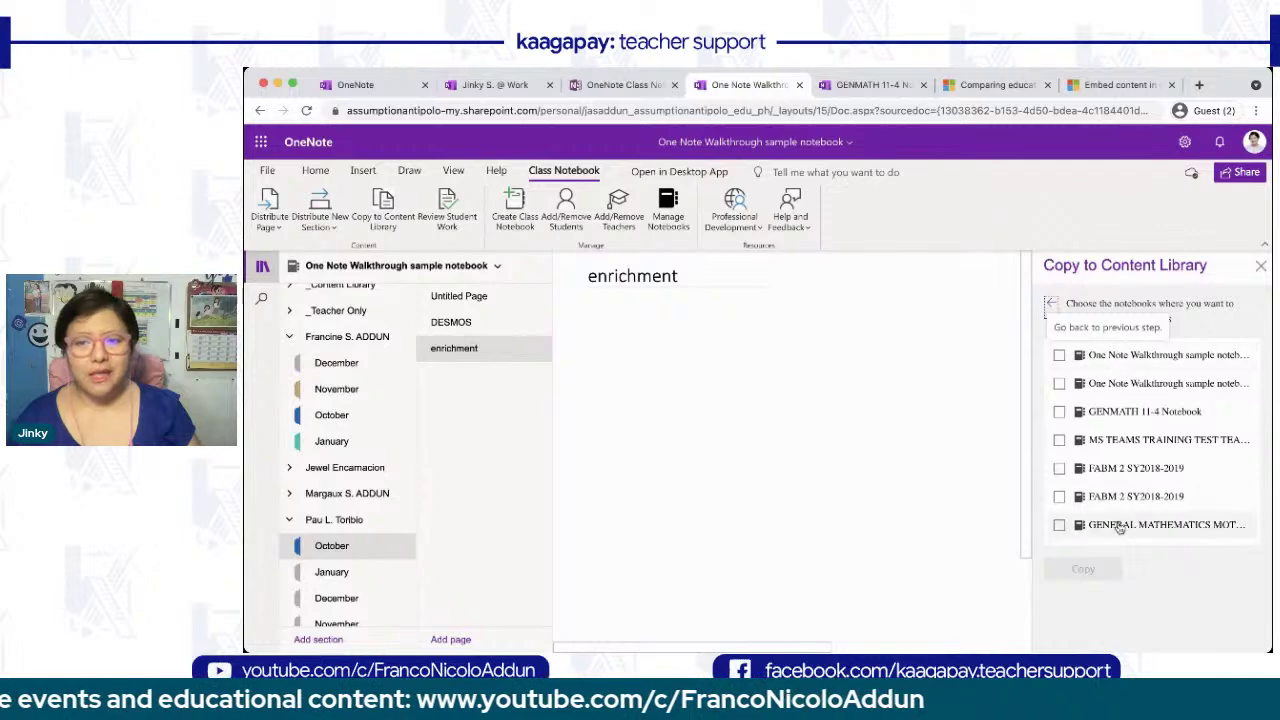
{"action": "scroll", "coordinate": [1130, 470], "scroll_direction": "down", "scroll_amount": 10}
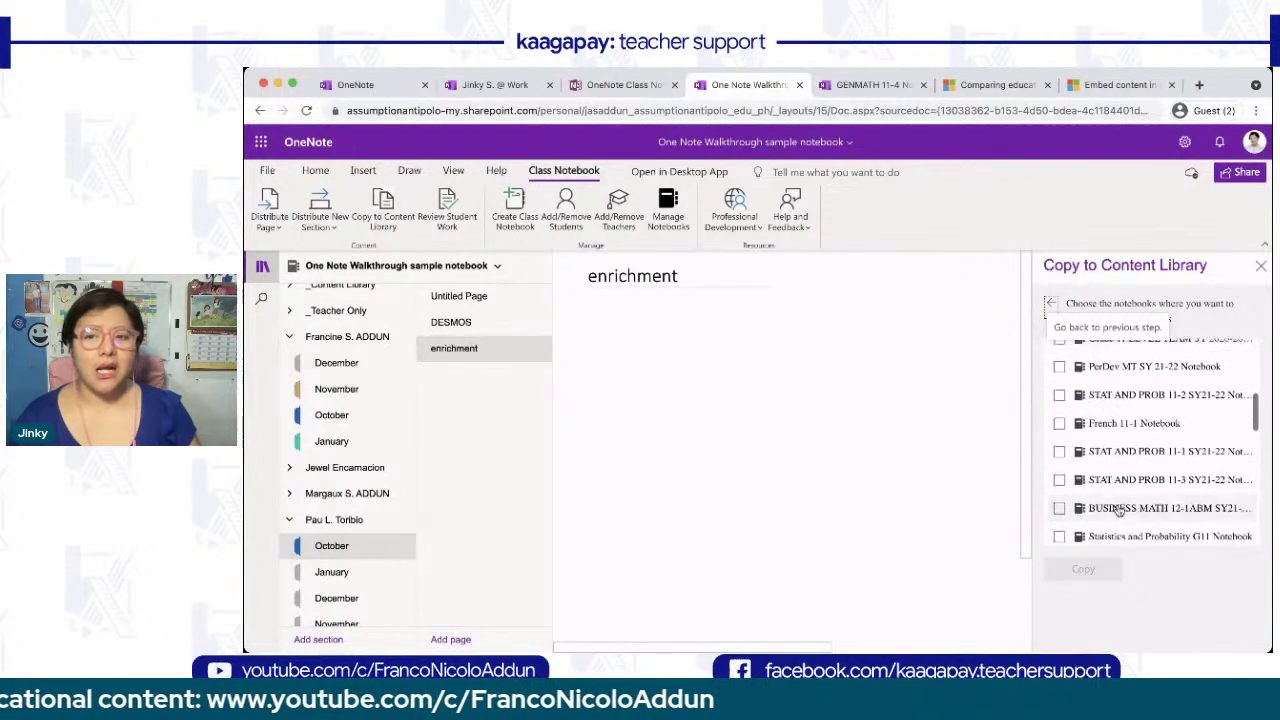
{"action": "scroll", "coordinate": [1118, 507], "scroll_direction": "down", "scroll_amount": 5}
{"action": "scroll", "coordinate": [1118, 507], "scroll_direction": "up", "scroll_amount": 15}
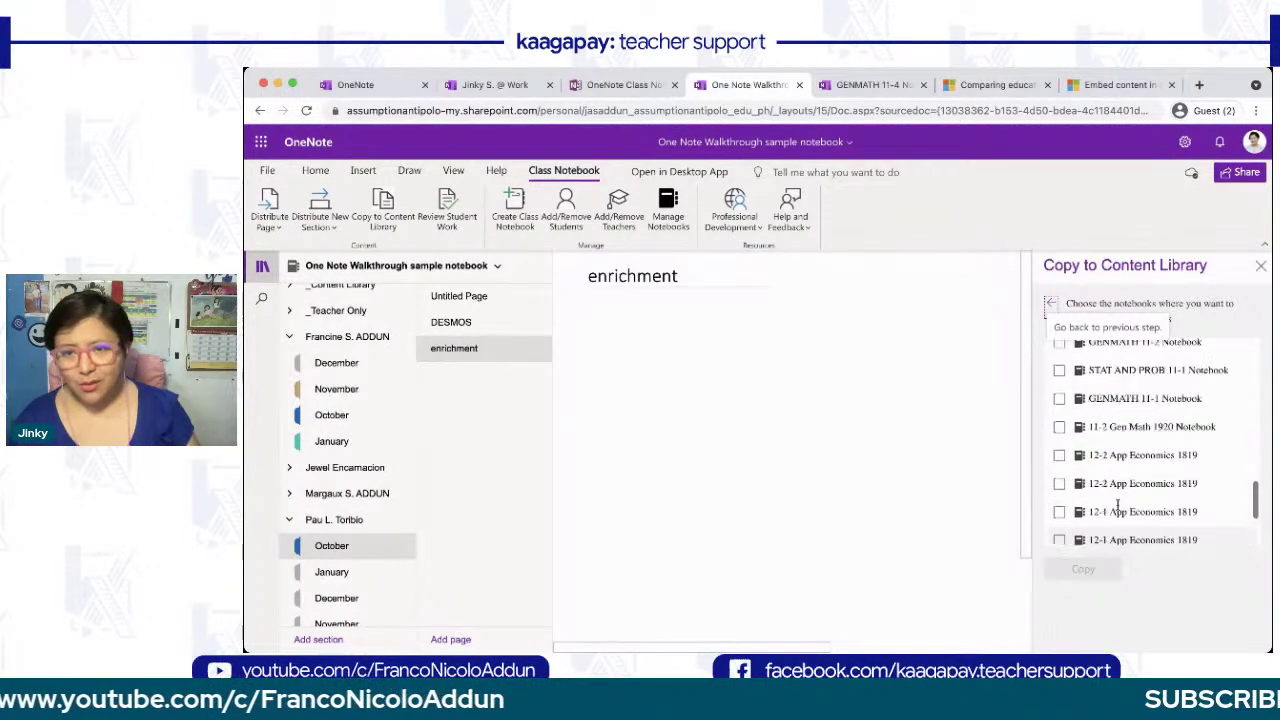
{"action": "scroll", "coordinate": [1118, 510], "scroll_direction": "down", "scroll_amount": 15}
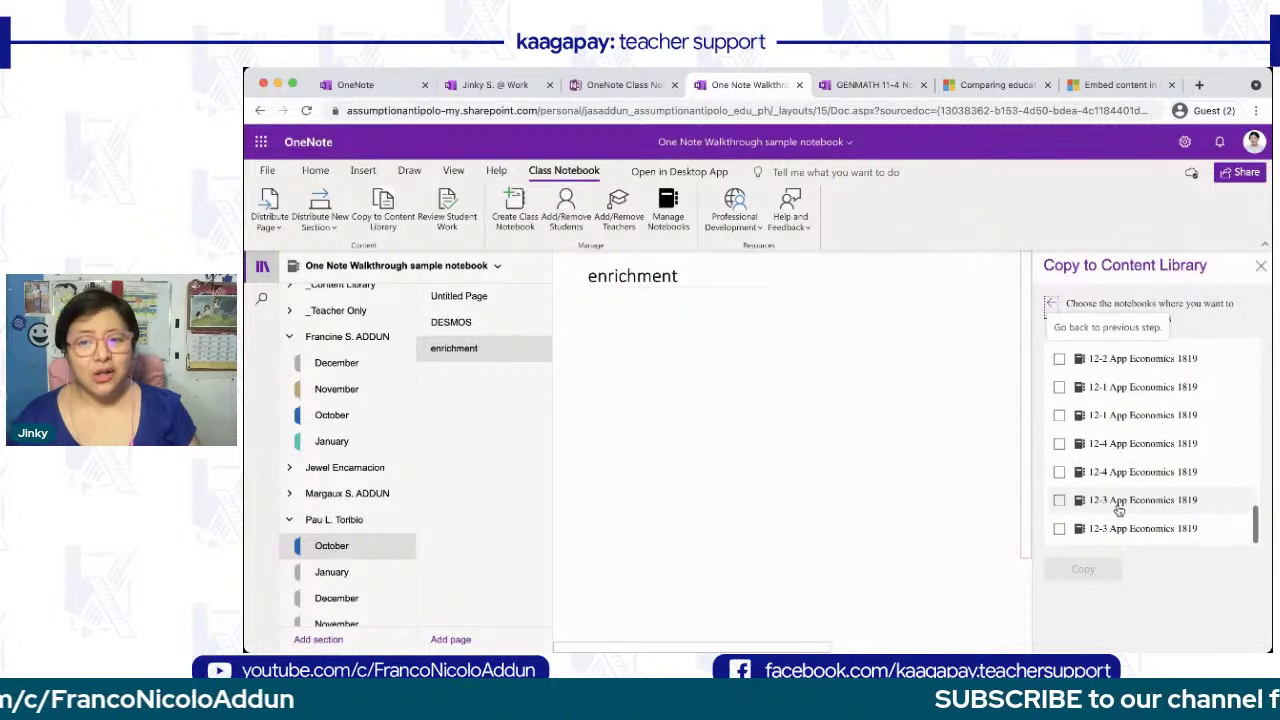
{"action": "scroll", "coordinate": [1118, 510], "scroll_direction": "up", "scroll_amount": 15}
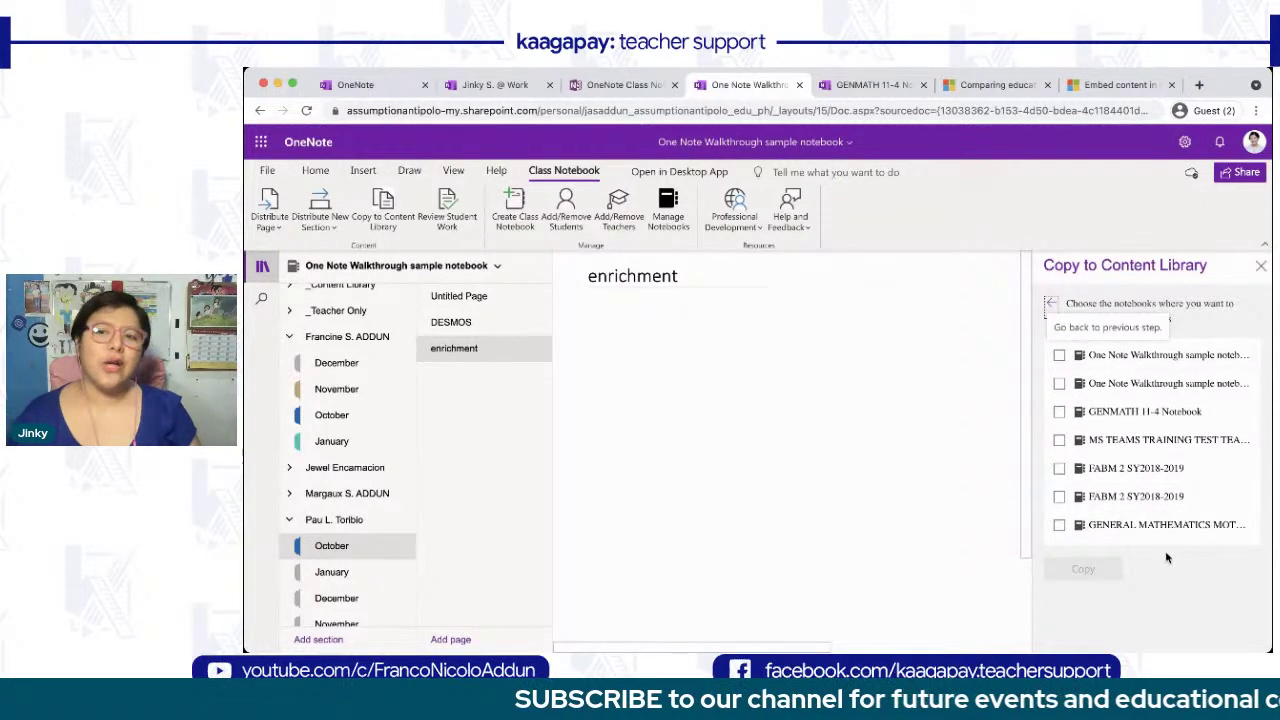
{"action": "scroll", "coordinate": [1155, 517], "scroll_direction": "down", "scroll_amount": 15}
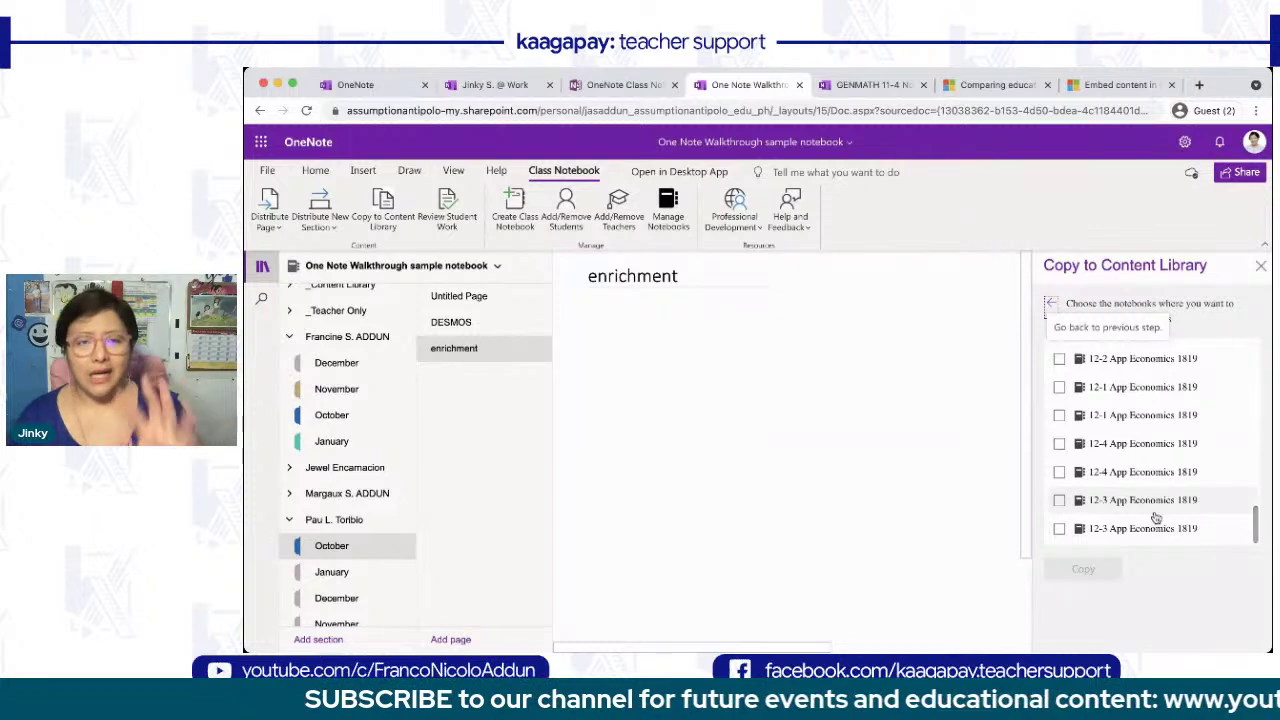
- Close the copy pane, open the DESMOS page and bring up Review Student Work
{"action": "left_click", "coordinate": [1259, 266]}
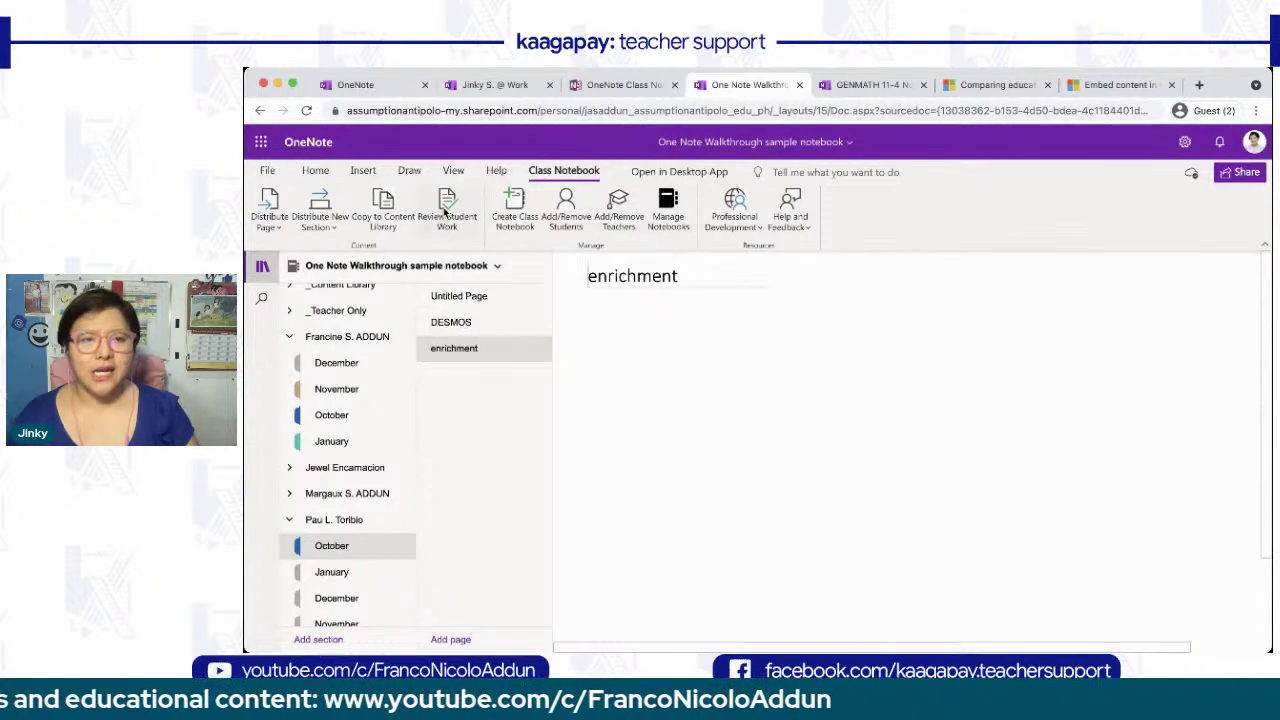
{"action": "left_click", "coordinate": [449, 333]}
{"action": "left_click", "coordinate": [449, 208]}
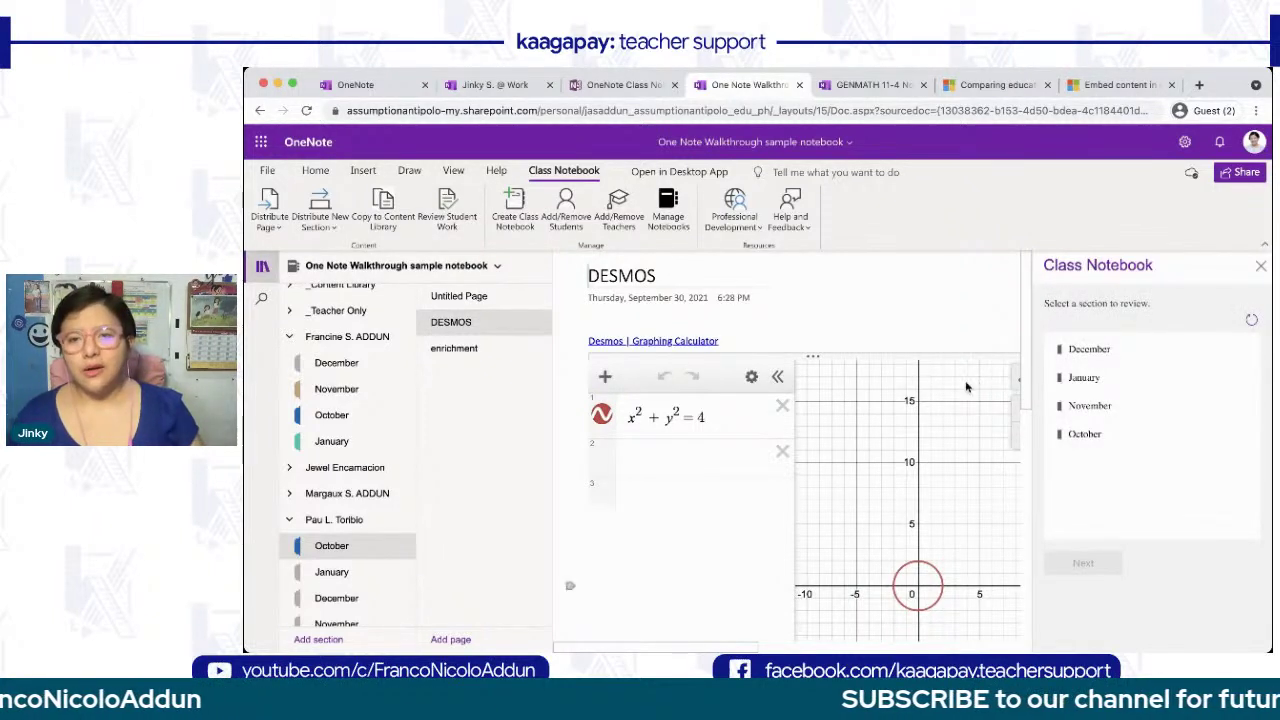
- Review the October DESMOS page and apply Page Locking to all five students' copies
{"action": "left_click", "coordinate": [1097, 433]}
{"action": "left_click", "coordinate": [1083, 563]}
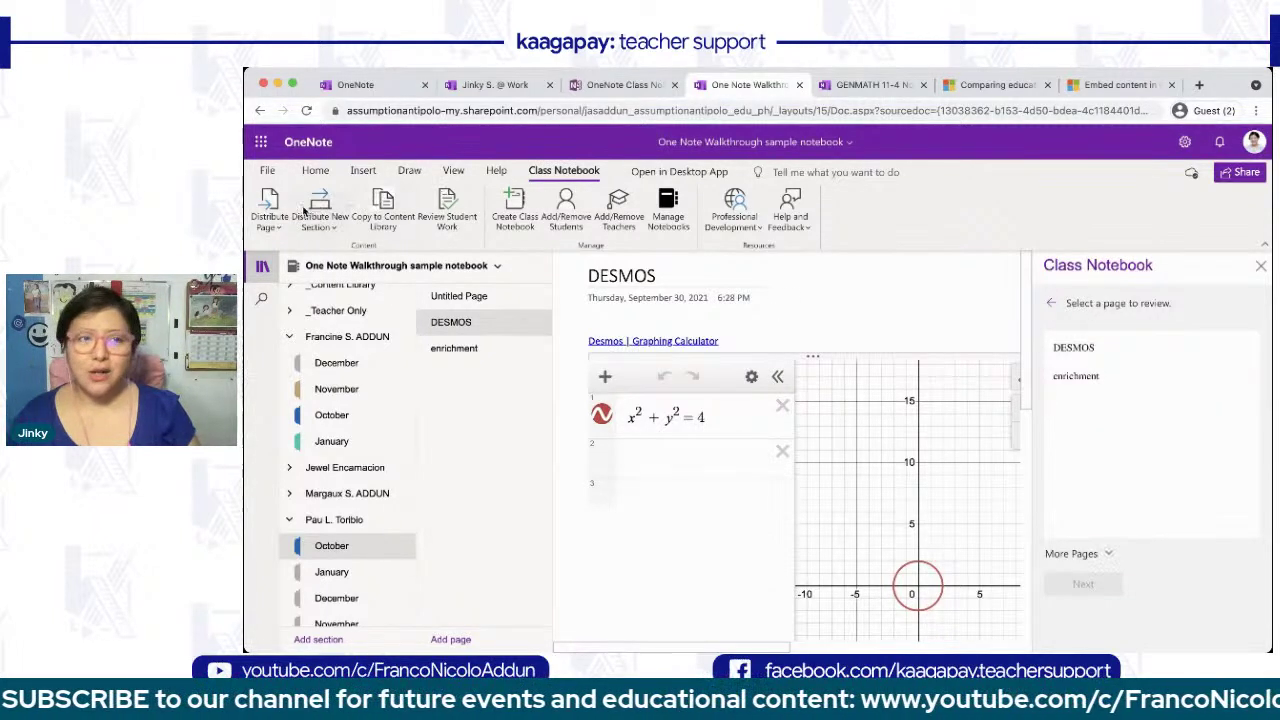
{"action": "left_click", "coordinate": [264, 268]}
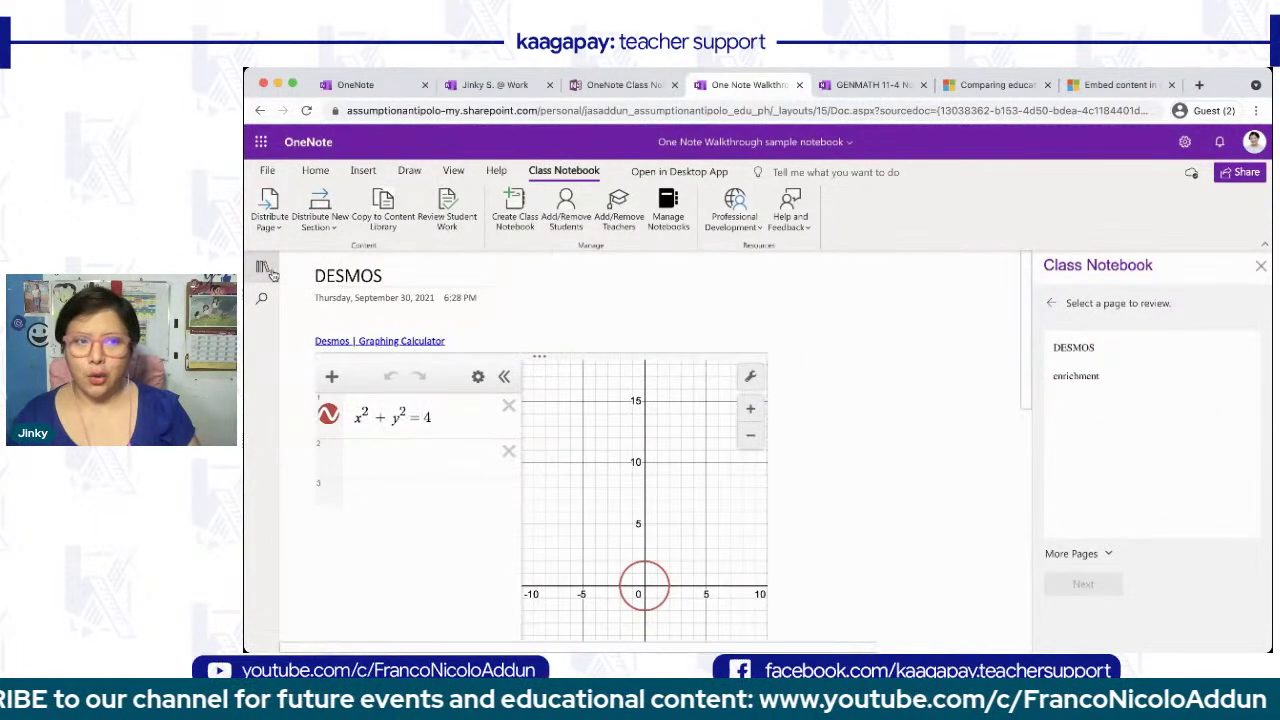
{"action": "left_click", "coordinate": [1088, 350]}
{"action": "left_click", "coordinate": [1084, 583]}
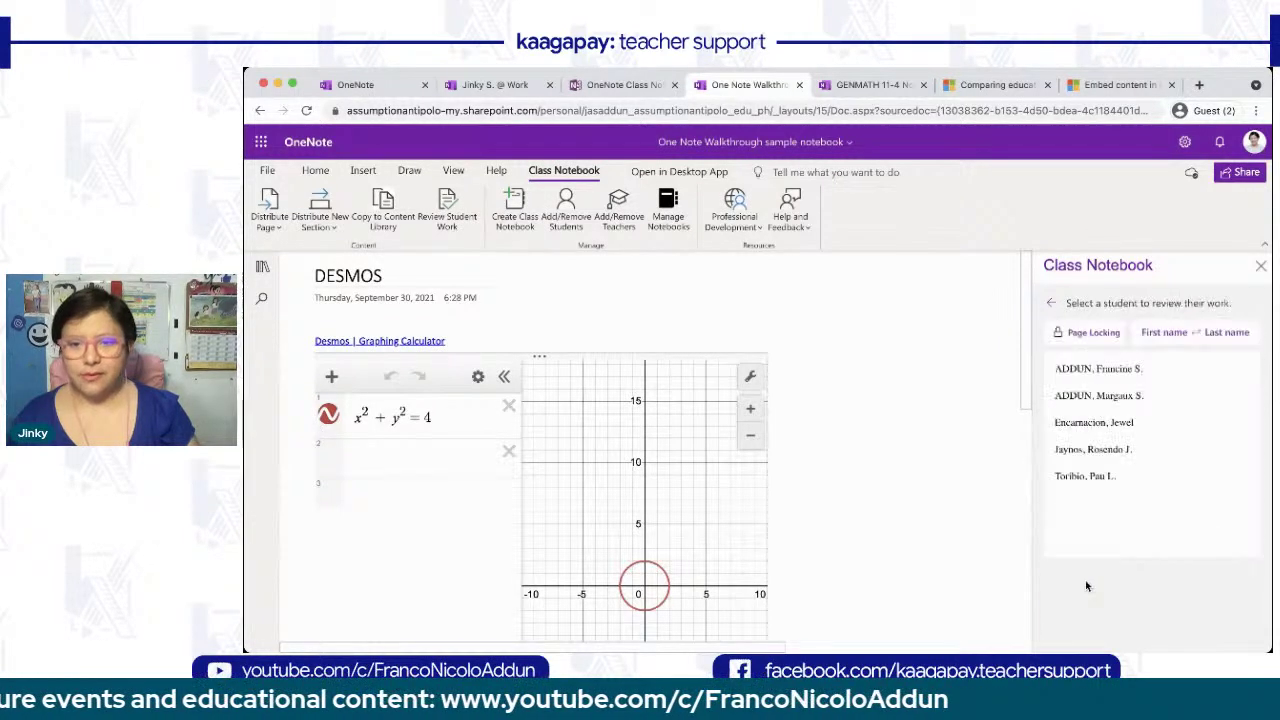
{"action": "left_click", "coordinate": [1080, 334]}
{"action": "left_click", "coordinate": [1060, 334]}
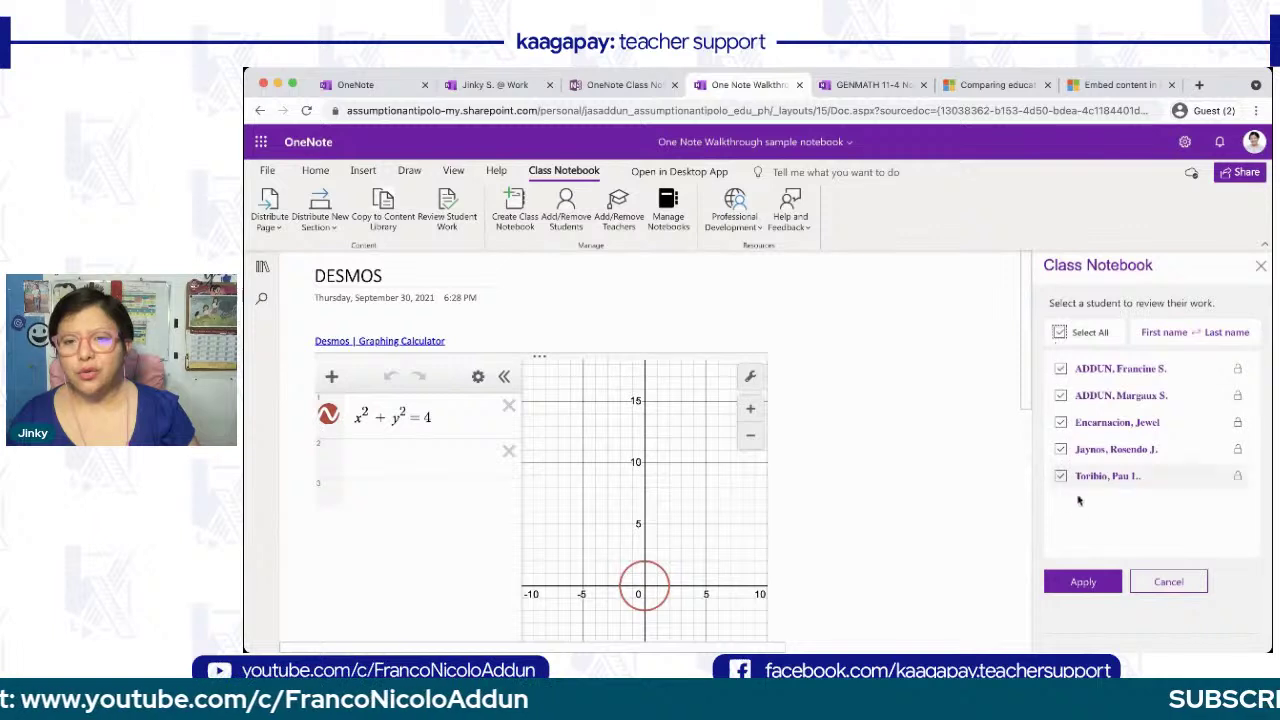
{"action": "left_click", "coordinate": [1083, 582]}
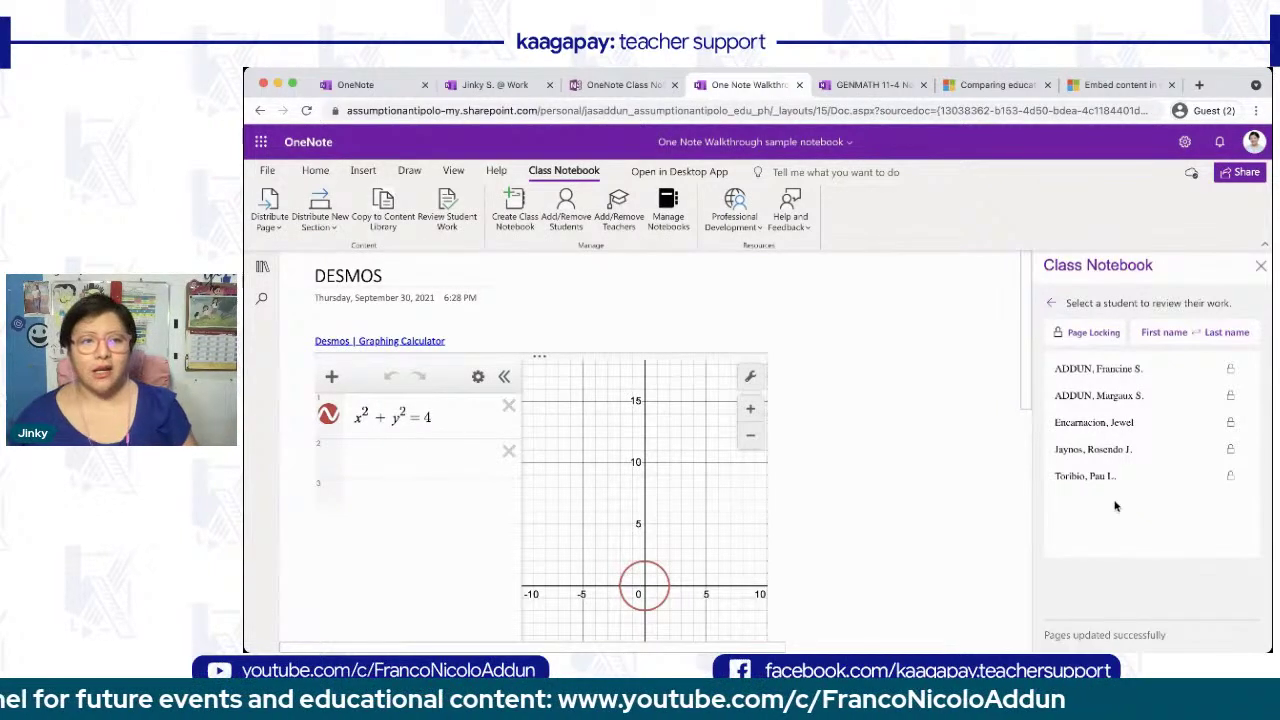
- Open a student's DESMOS copy and select the blue pen from the Draw tools
{"action": "left_click", "coordinate": [1118, 370]}
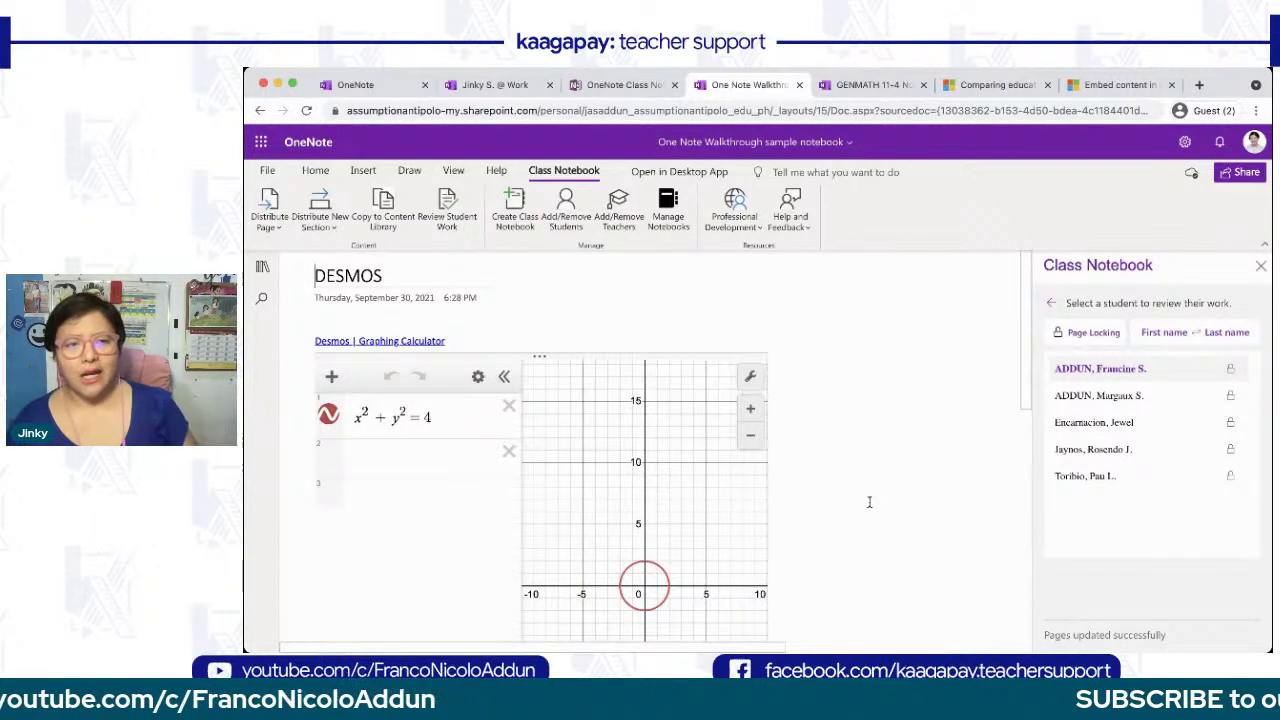
{"action": "scroll", "coordinate": [869, 502], "scroll_direction": "down", "scroll_amount": 1}
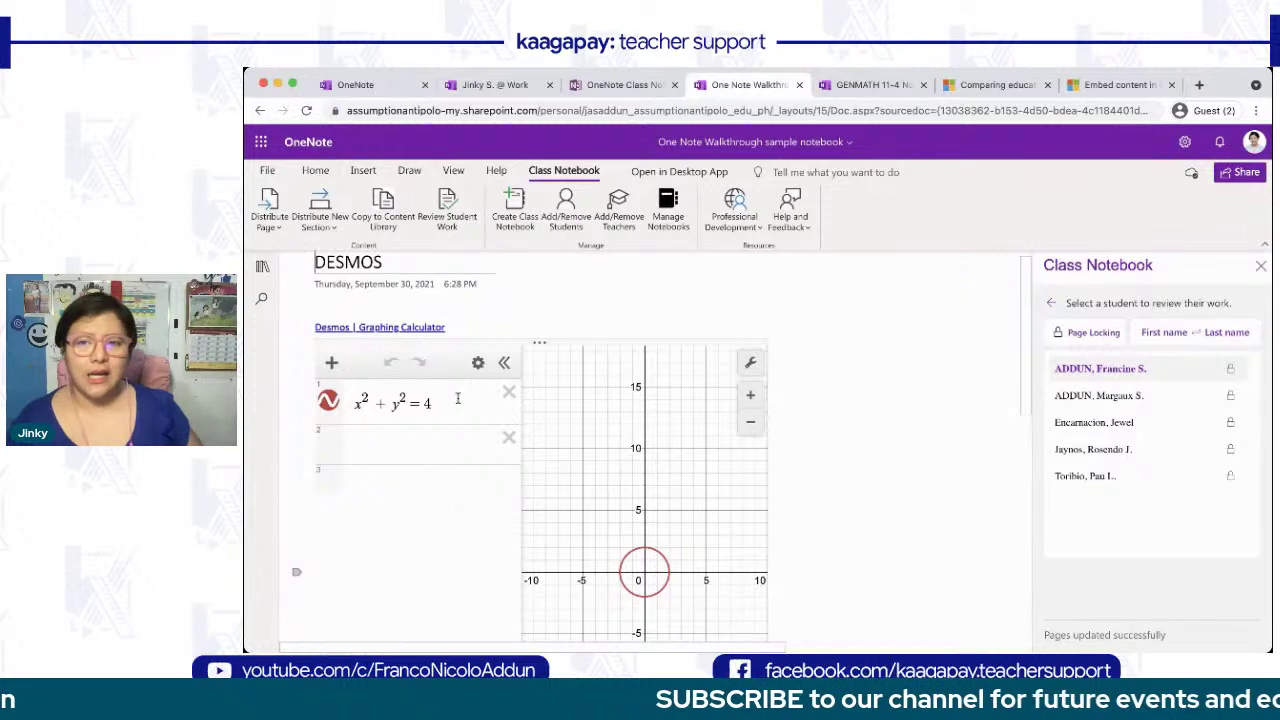
{"action": "left_click", "coordinate": [1069, 428]}
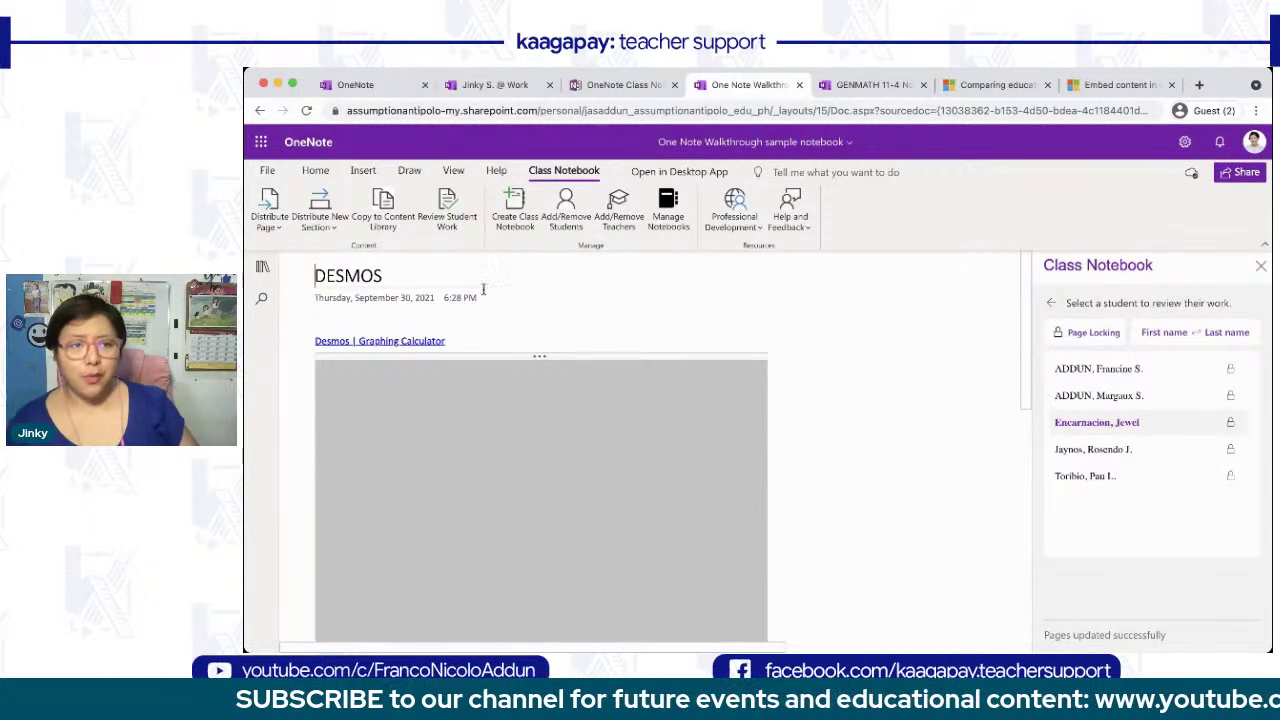
{"action": "left_click", "coordinate": [409, 171]}
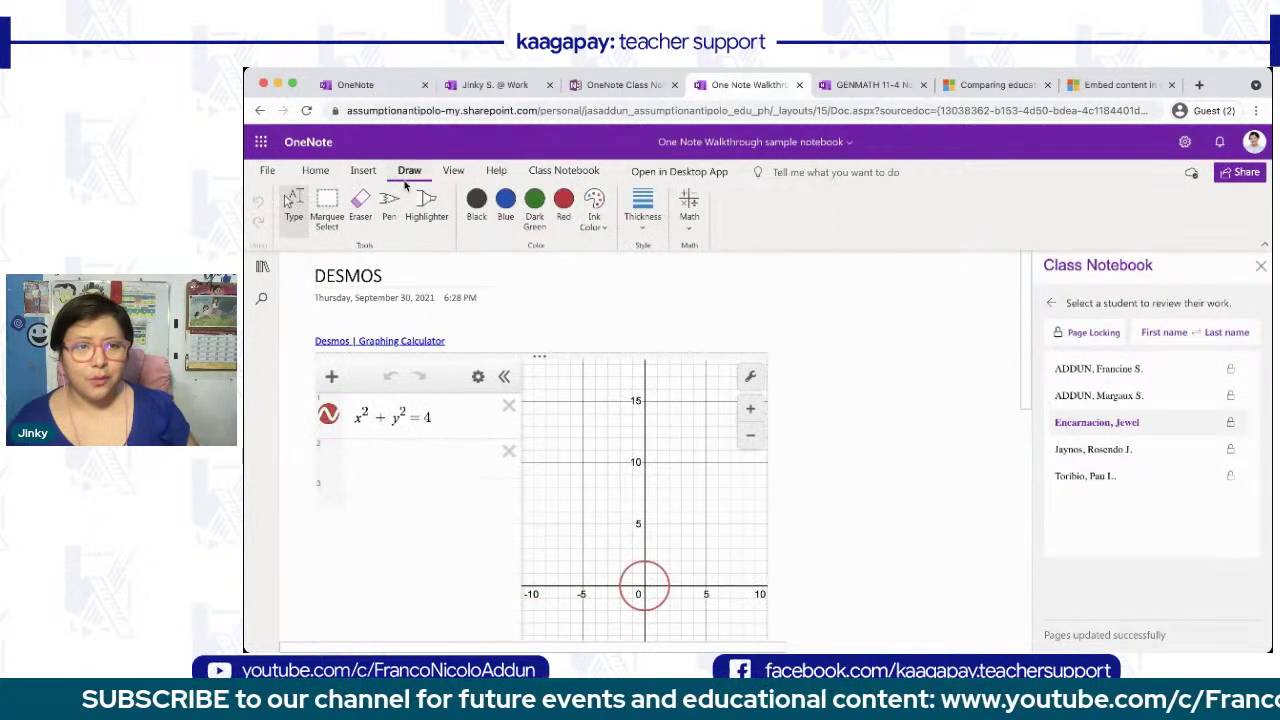
{"action": "left_click", "coordinate": [476, 207]}
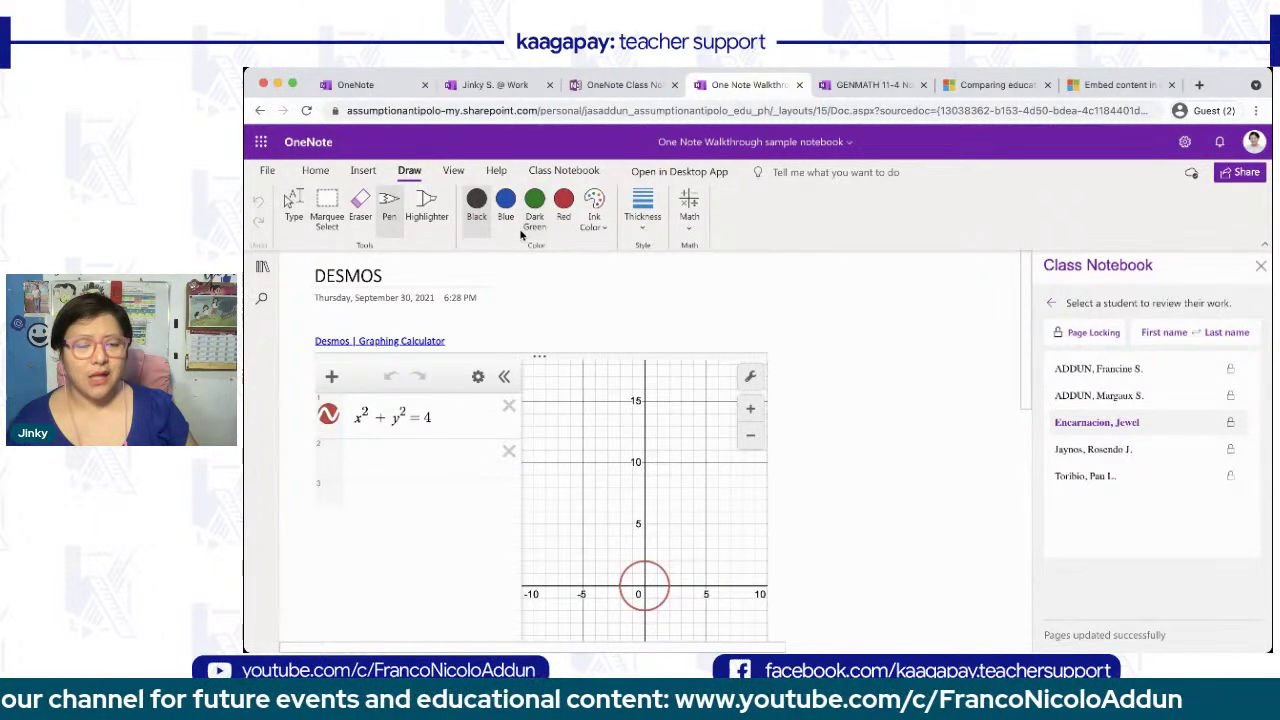
{"action": "left_click", "coordinate": [507, 201]}
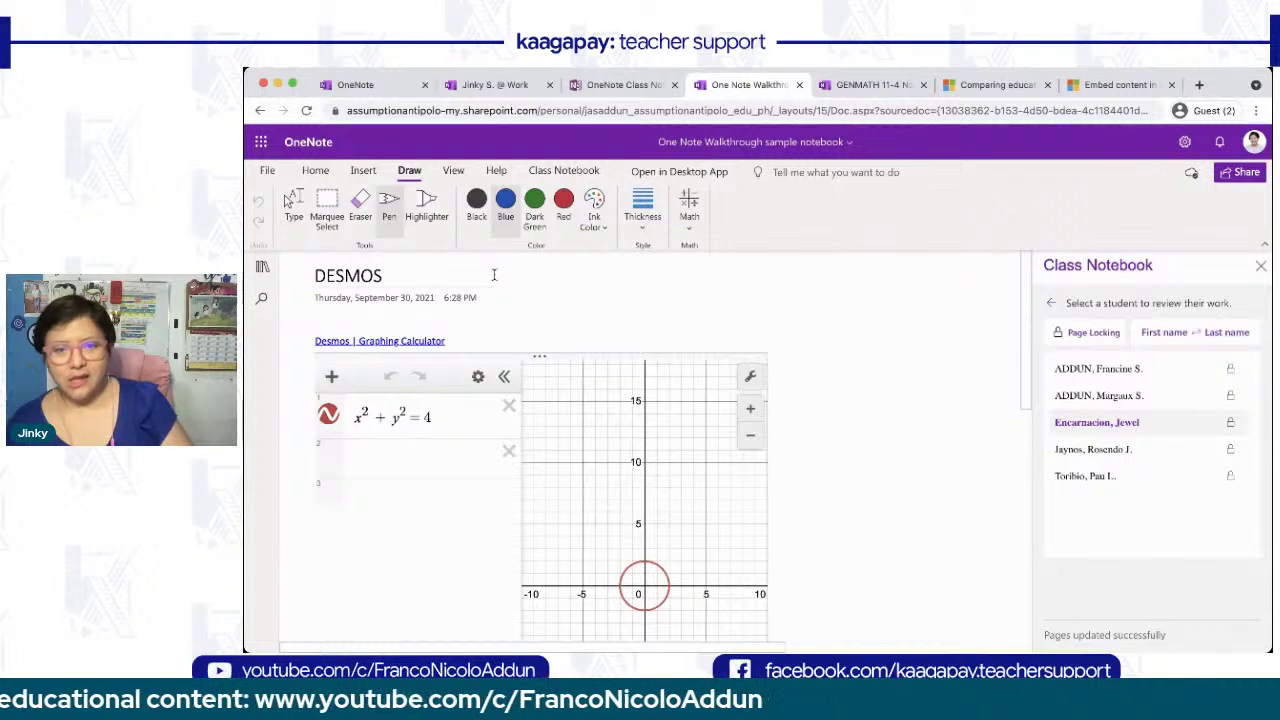
- Handwrite 'Why is this blank?' beside the graph
{"action": "mouse_move", "coordinate": [822, 360]}
{"action": "left_mouse_down"}
{"action": "mouse_move", "coordinate": [848, 345]}
{"action": "mouse_move", "coordinate": [875, 384]}
{"action": "mouse_move", "coordinate": [908, 330]}
{"action": "left_mouse_up"}
{"action": "left_click", "coordinate": [893, 310]}
{"action": "mouse_move", "coordinate": [816, 410]}
{"action": "left_mouse_down"}
{"action": "mouse_move", "coordinate": [842, 440]}
{"action": "mouse_move", "coordinate": [883, 428]}
{"action": "left_mouse_up"}
{"action": "left_click", "coordinate": [839, 409]}
{"action": "mouse_move", "coordinate": [911, 382]}
{"action": "left_mouse_down"}
{"action": "mouse_move", "coordinate": [908, 428]}
{"action": "mouse_move", "coordinate": [933, 424]}
{"action": "left_mouse_up"}
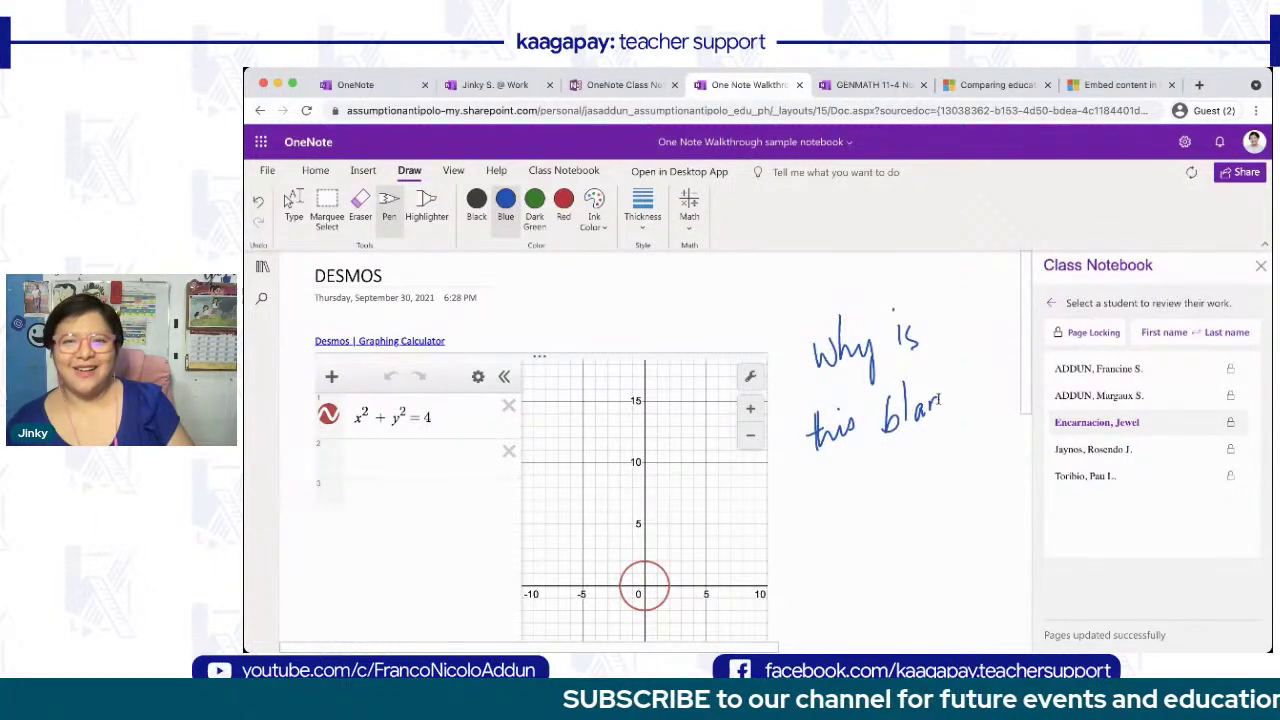
{"action": "left_click_drag", "start_coordinate": [968, 378], "coordinate": [970, 400]}
{"action": "left_click_drag", "start_coordinate": [978, 345], "coordinate": [987, 358]}
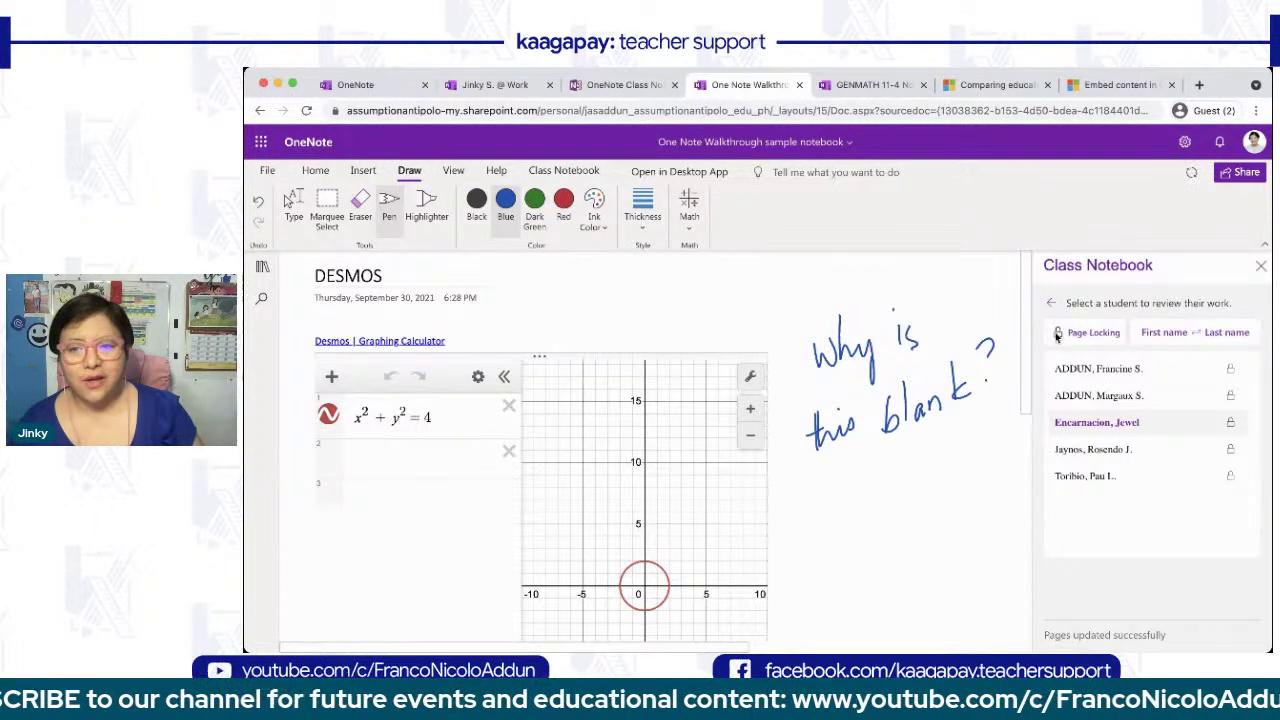
- Re-apply Page Locking to every student except one, leaving that student's DESMOS page unlocked
{"action": "left_click", "coordinate": [1100, 334]}
{"action": "left_click", "coordinate": [1103, 337]}
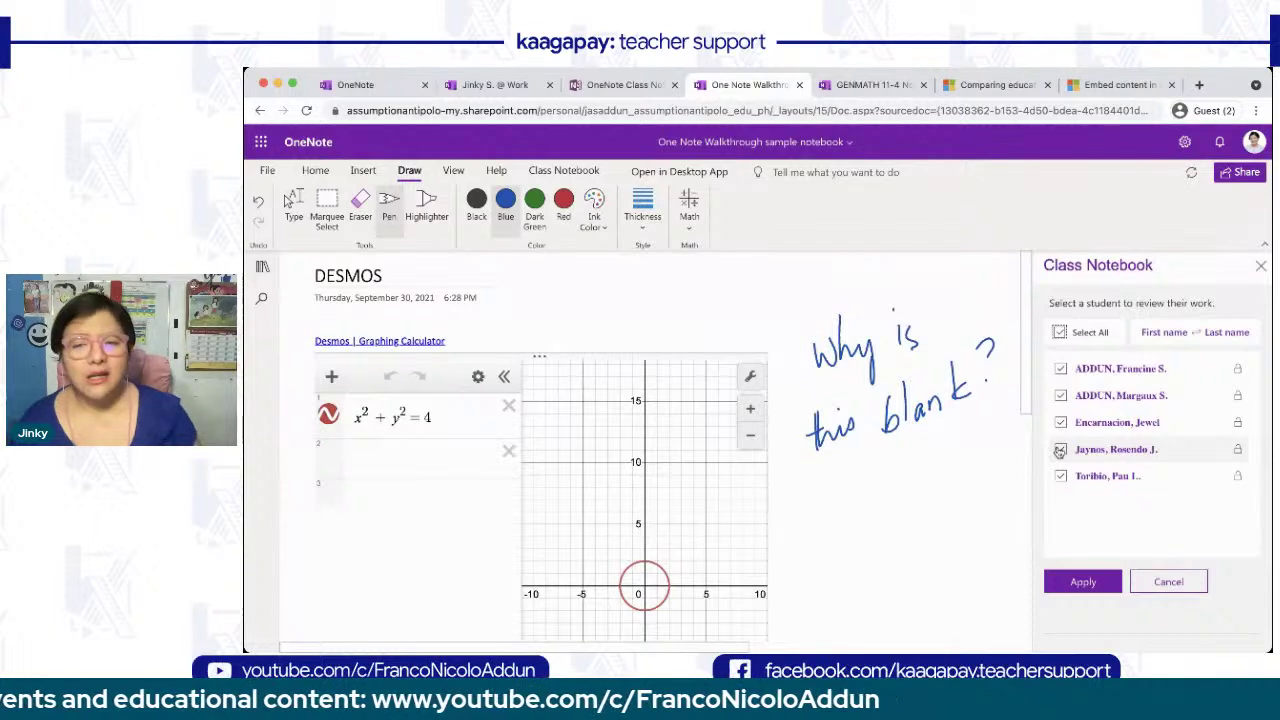
{"action": "left_click", "coordinate": [1060, 452]}
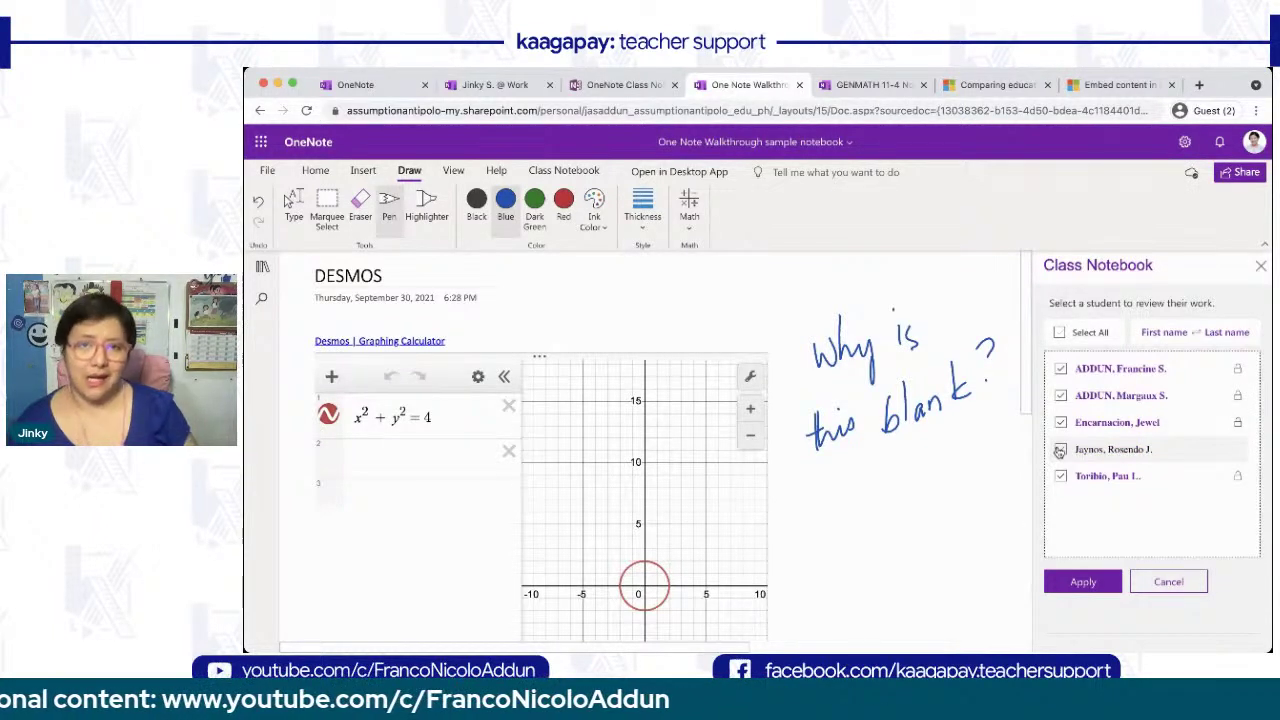
{"action": "left_click", "coordinate": [1080, 584]}
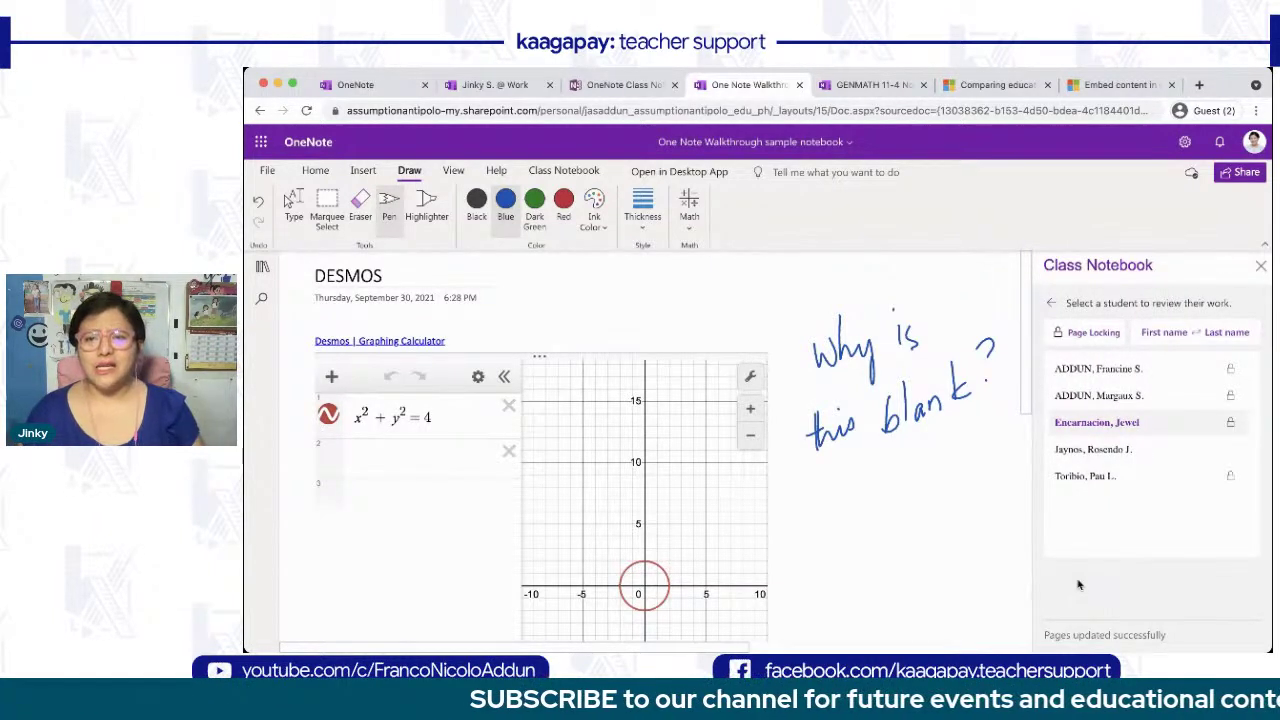
- Sort students by first name and step through each student's DESMOS copy
{"action": "left_click", "coordinate": [1164, 333]}
{"action": "left_click", "coordinate": [1087, 478]}
{"action": "left_click", "coordinate": [1086, 456]}
{"action": "left_click", "coordinate": [1086, 424]}
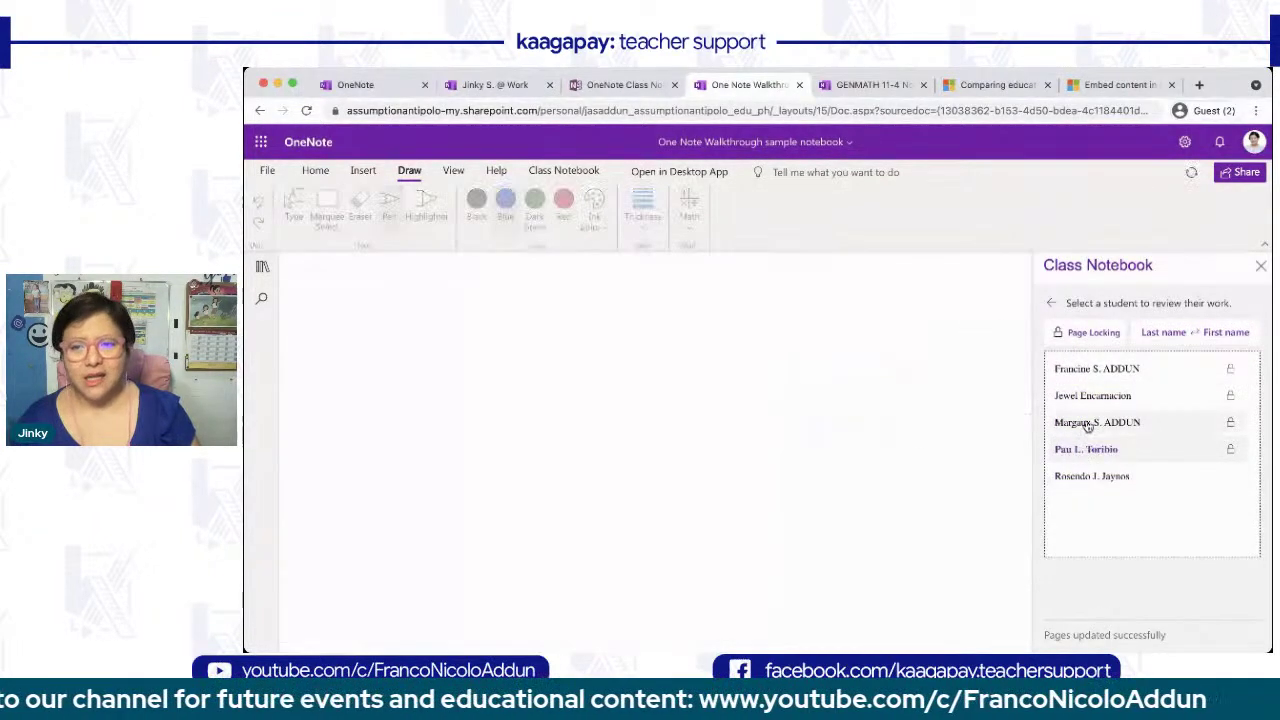
{"action": "left_click", "coordinate": [1085, 398]}
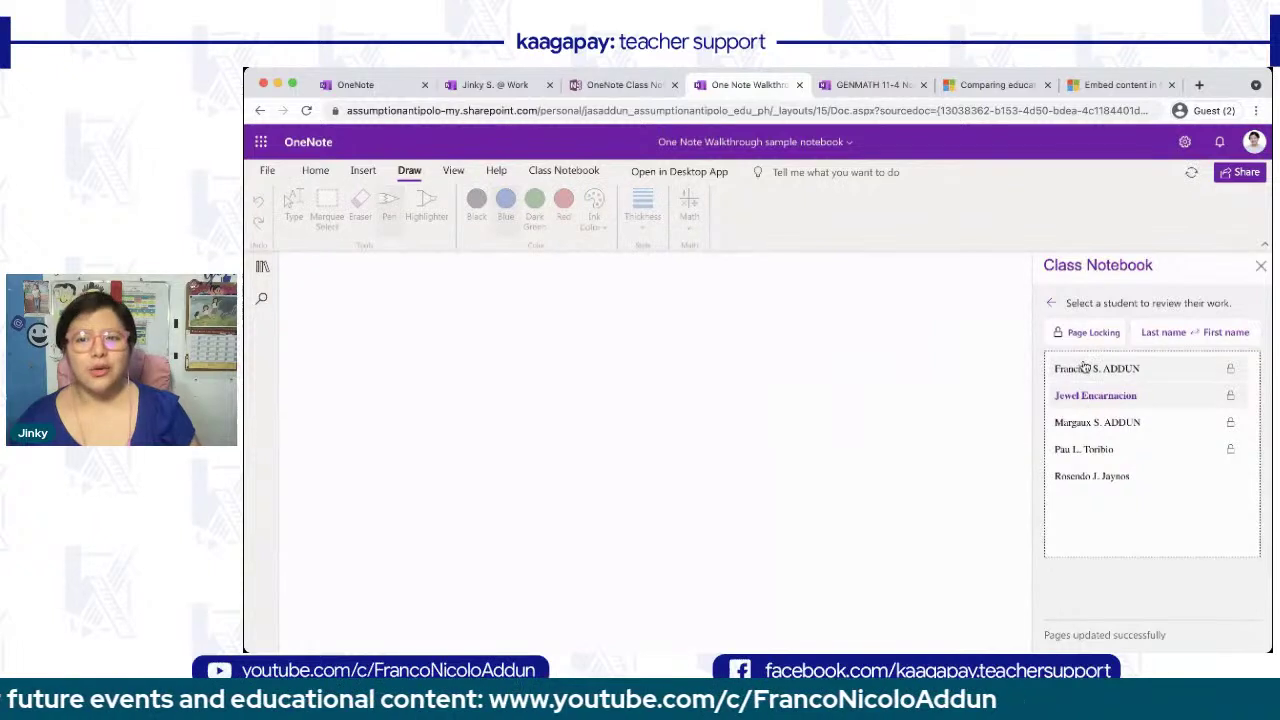
{"action": "left_click", "coordinate": [1085, 370]}
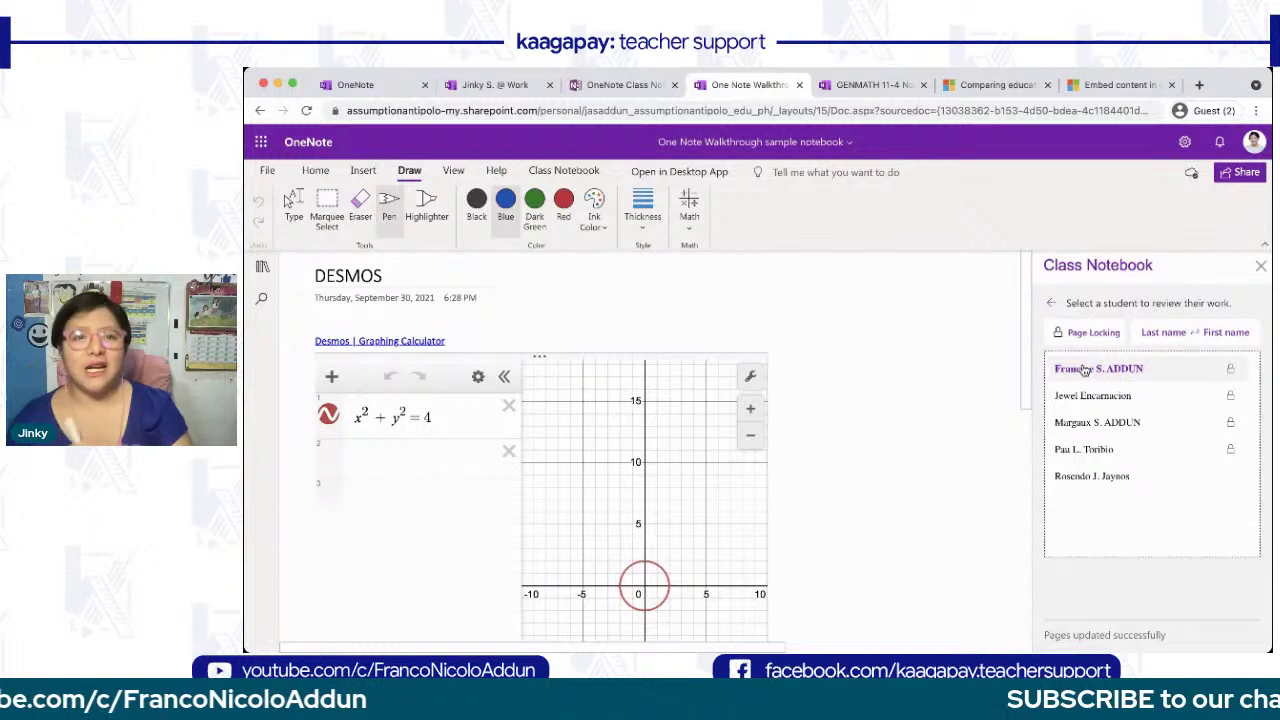
- Browse students' October sections and DESMOS pages in the navigation pane, then hide it
{"action": "left_click", "coordinate": [584, 171]}
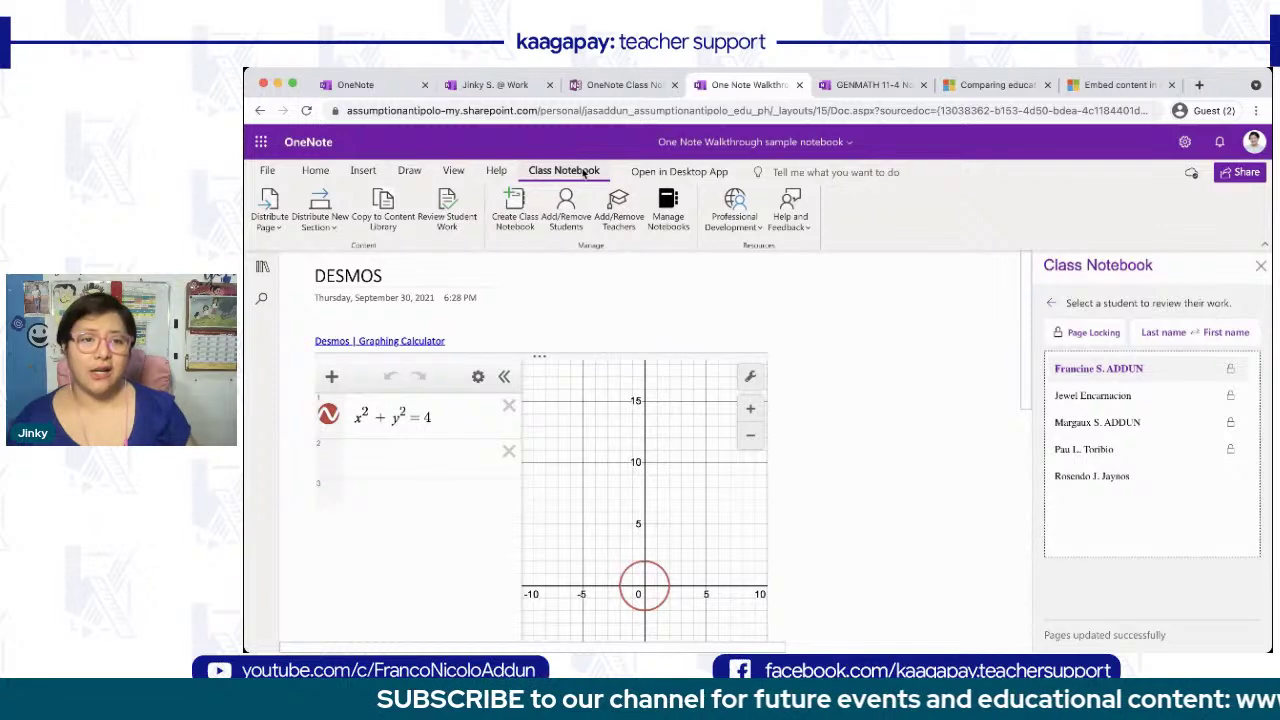
{"action": "left_click", "coordinate": [262, 266]}
{"action": "scroll", "coordinate": [322, 455], "scroll_direction": "down", "scroll_amount": 3}
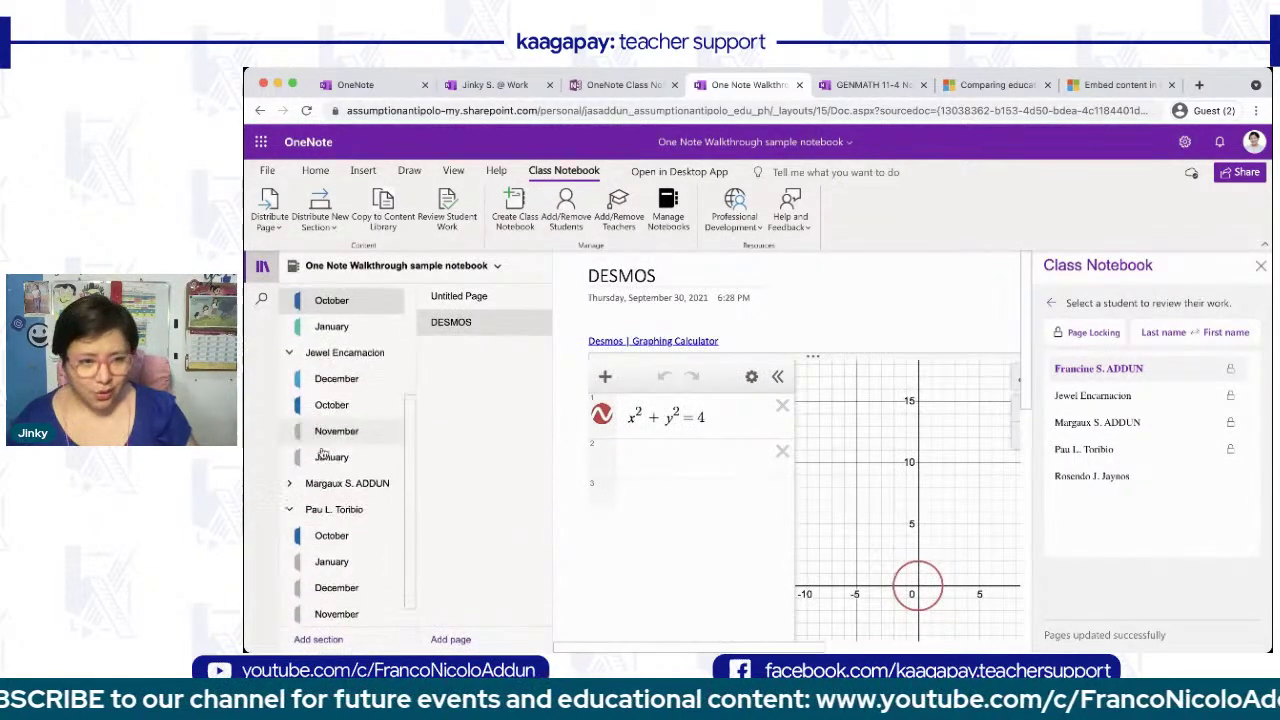
{"action": "left_click", "coordinate": [333, 390]}
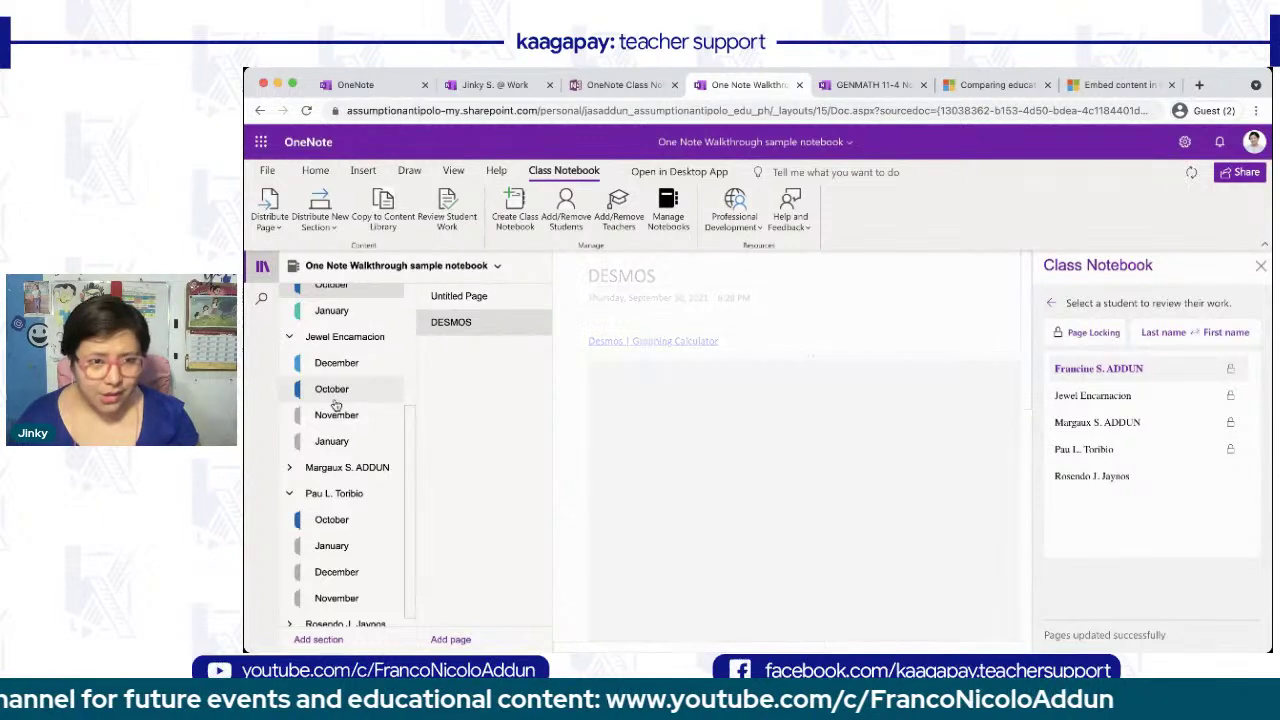
{"action": "left_click", "coordinate": [485, 320]}
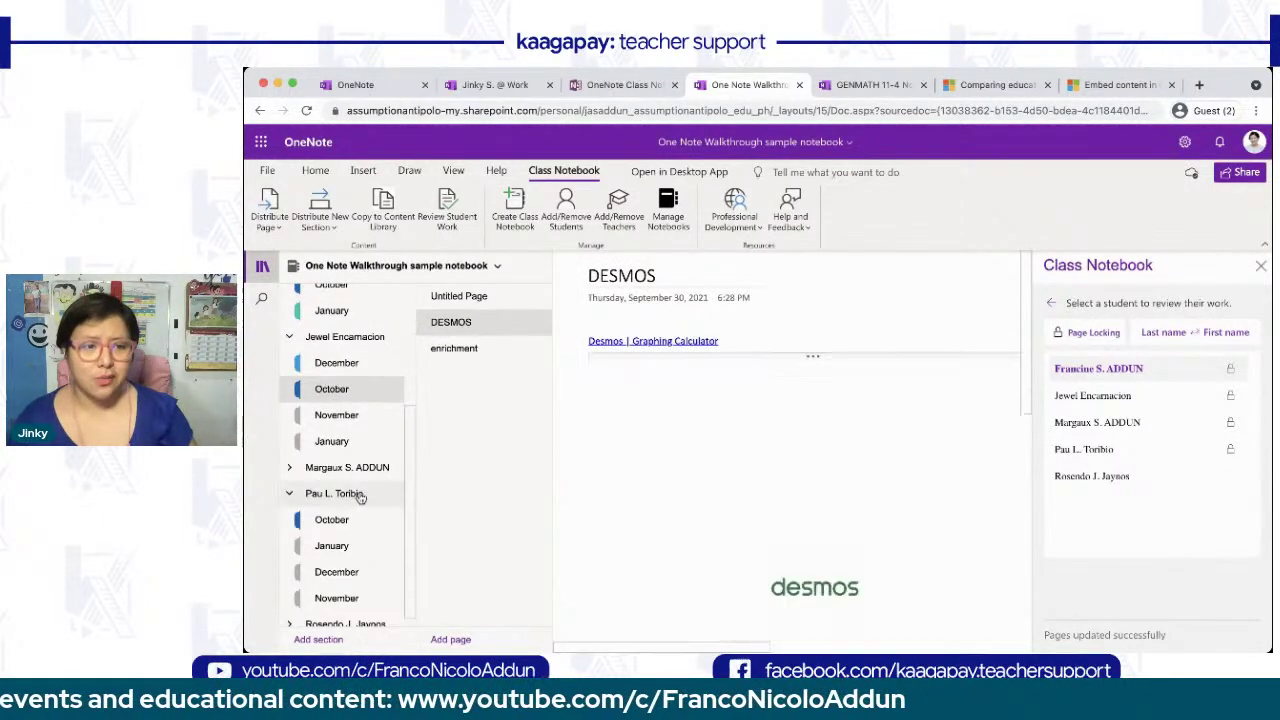
{"action": "left_click", "coordinate": [361, 521]}
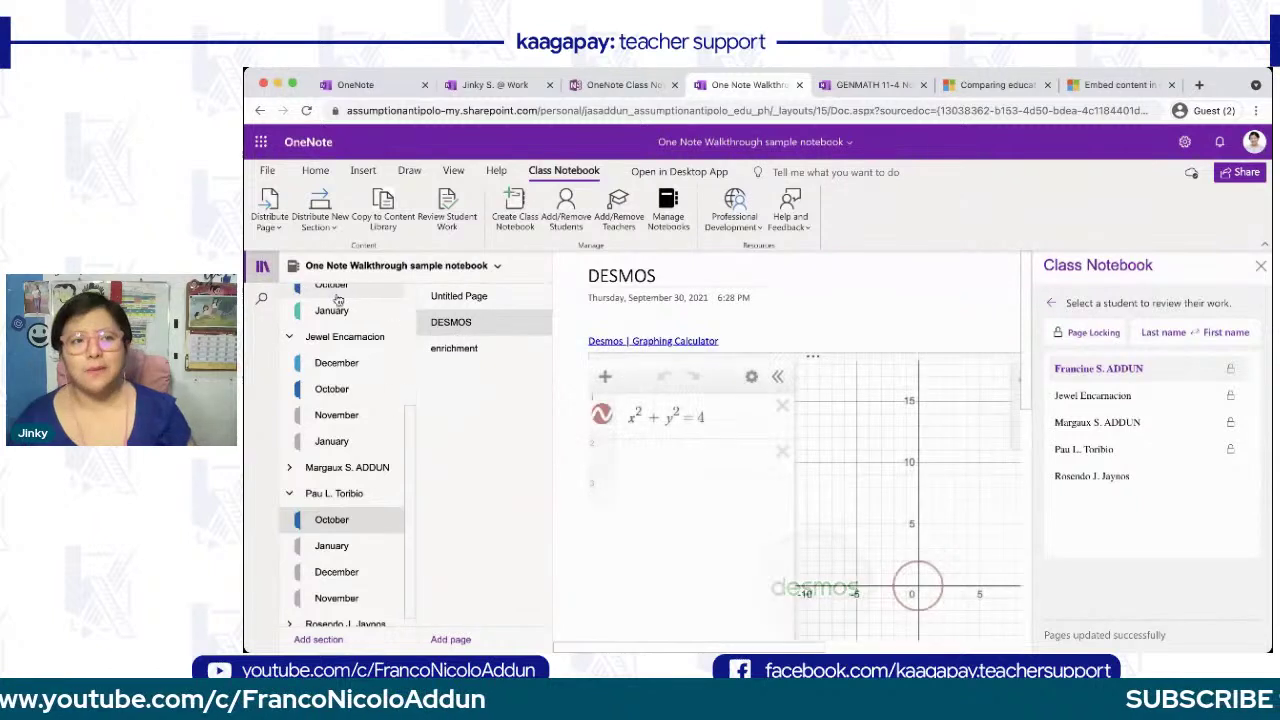
{"action": "left_click", "coordinate": [261, 270]}
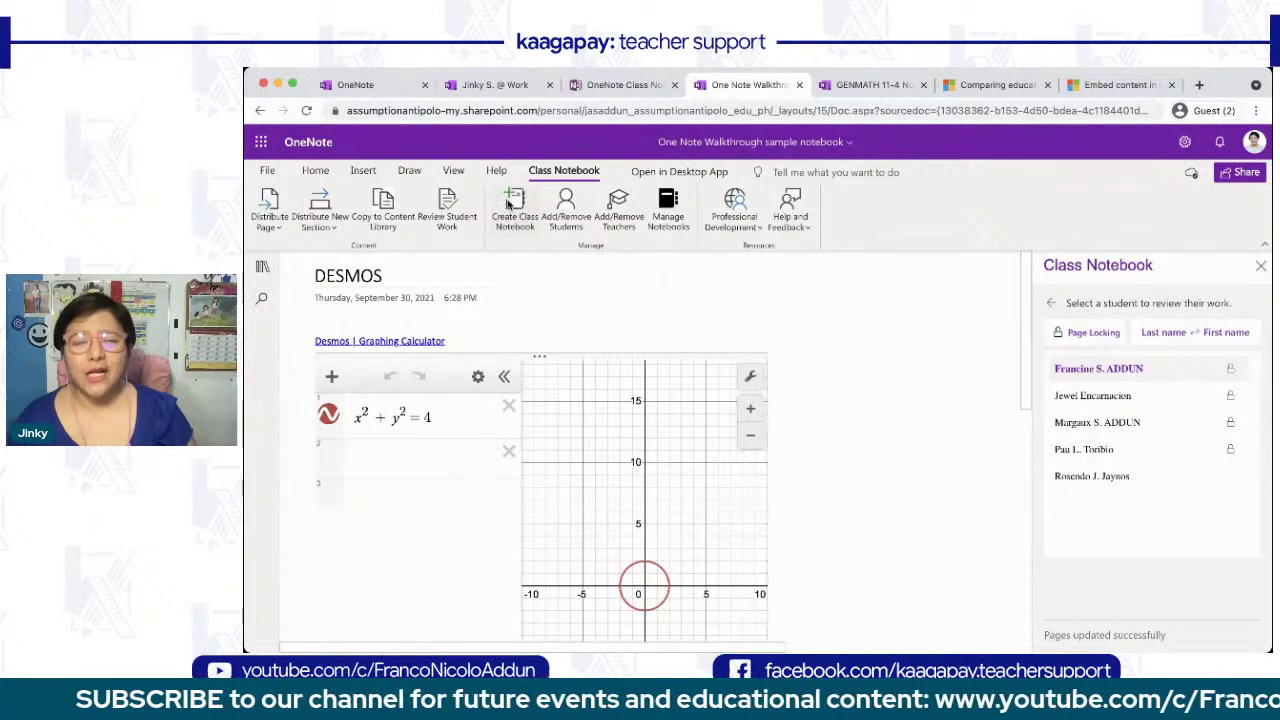
- Back out of the new notebook wizard and open Add/Remove Students for the sample notebook
{"action": "left_click", "coordinate": [511, 203]}
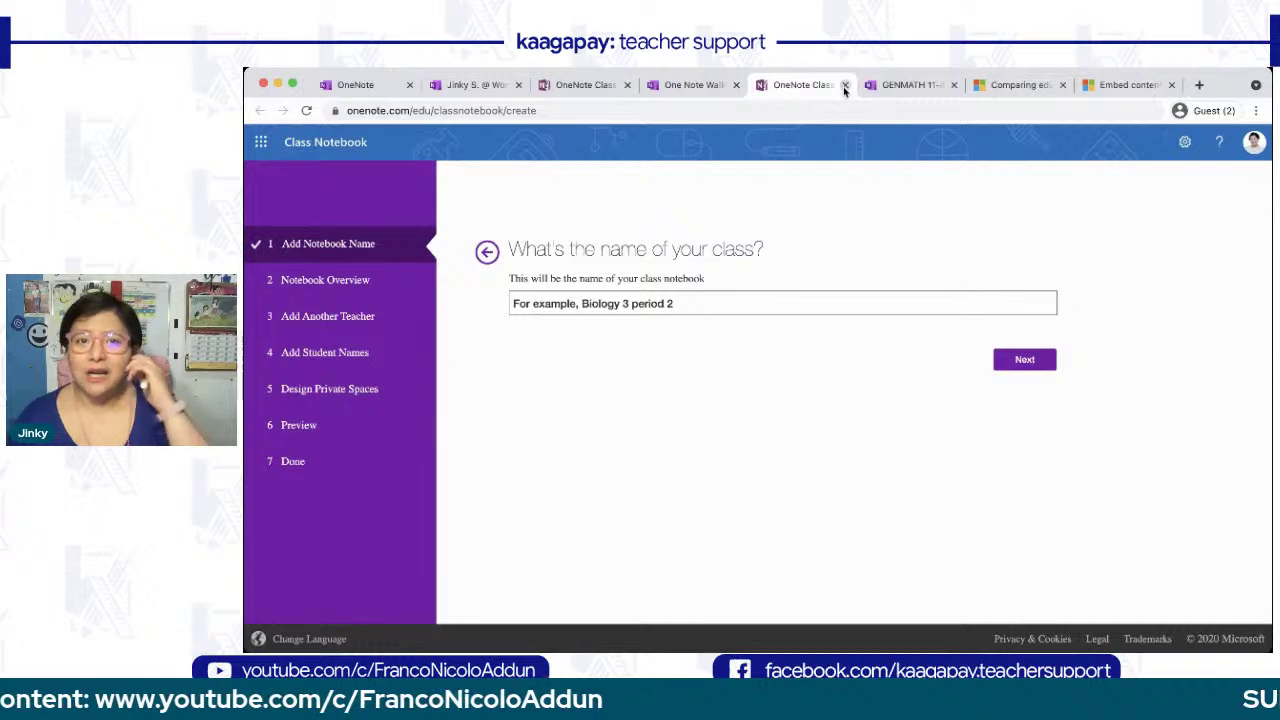
{"action": "left_click", "coordinate": [845, 85]}
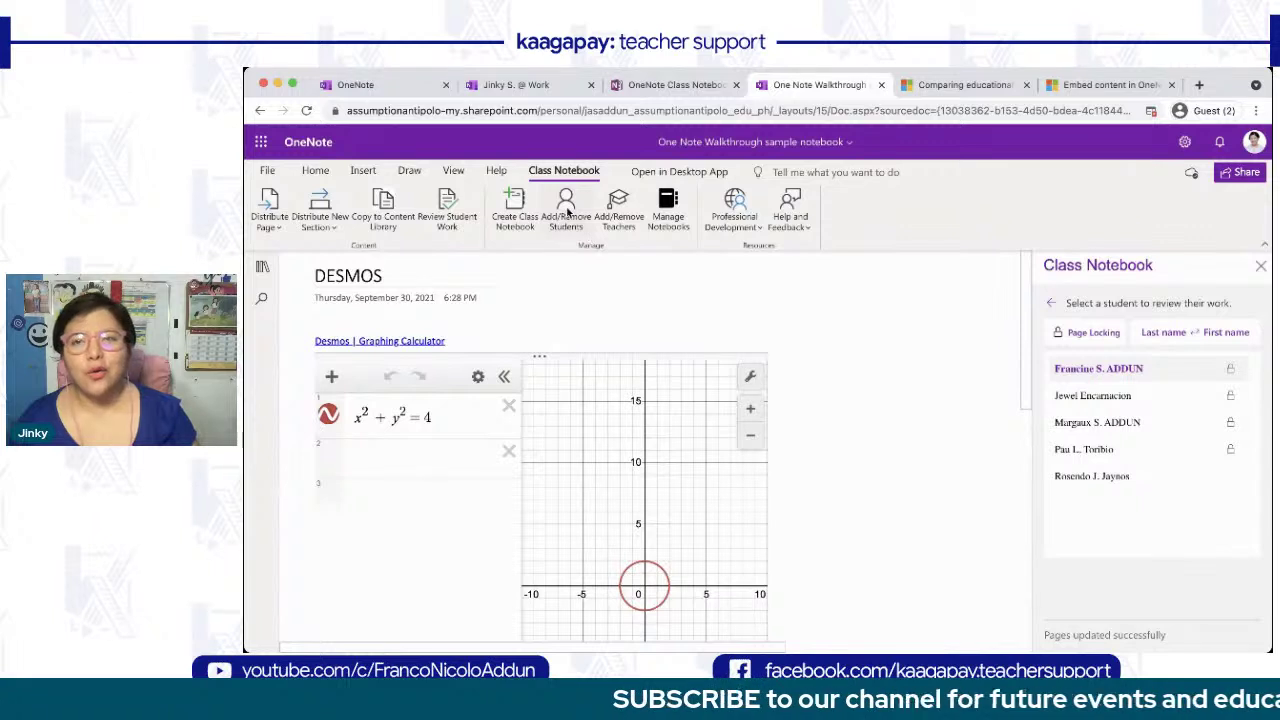
{"action": "left_click", "coordinate": [567, 210]}
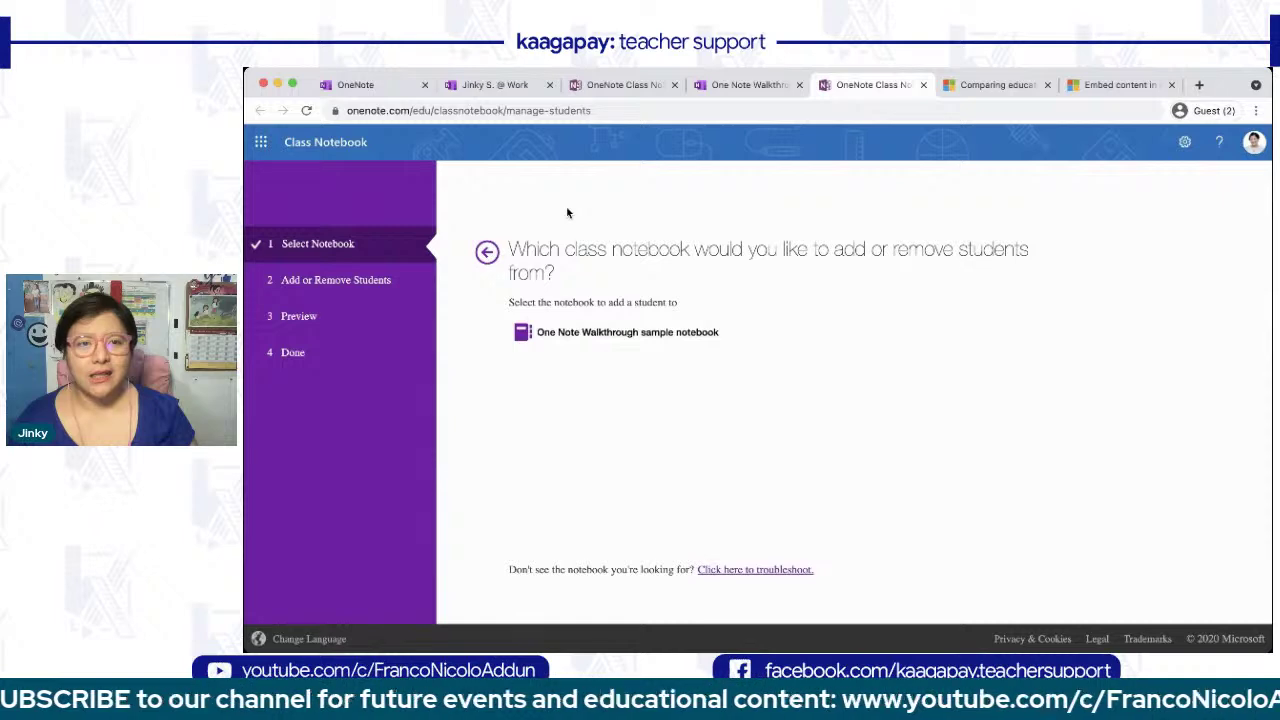
{"action": "left_click", "coordinate": [591, 334]}
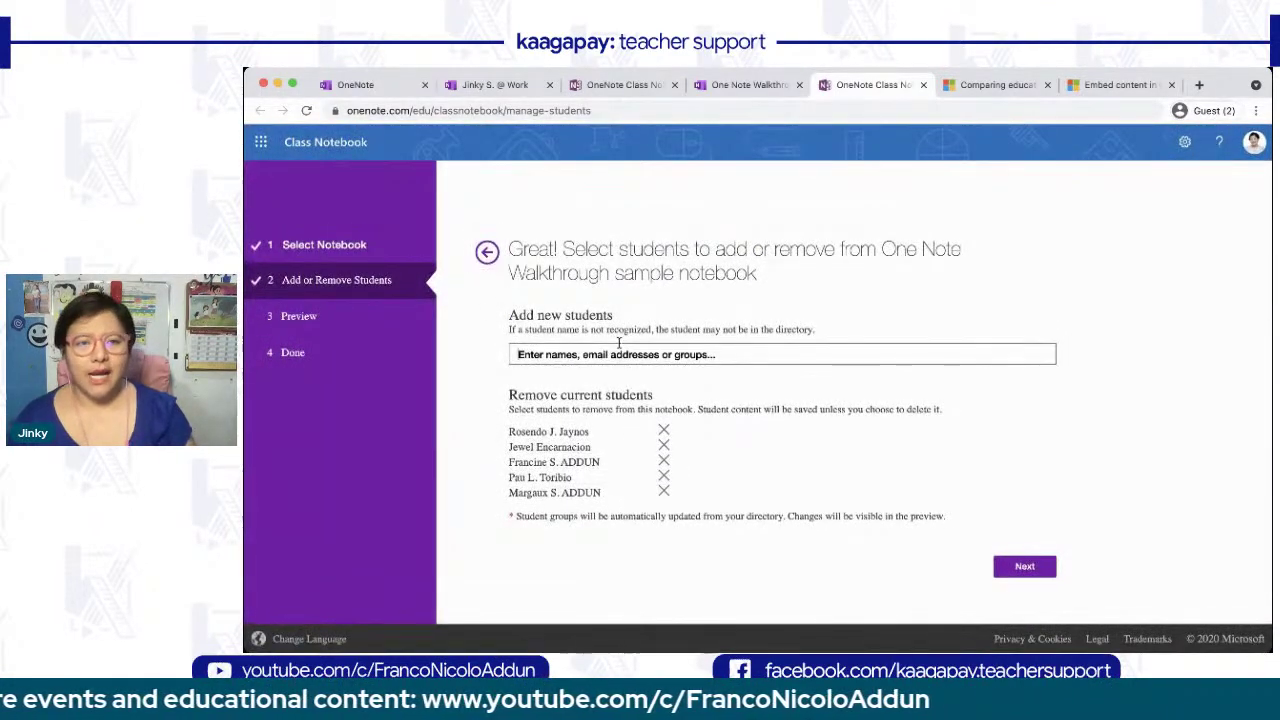
- Enter the new student's name, pick the matching suggestion, and apply the update
{"action": "type", "text": "La"}
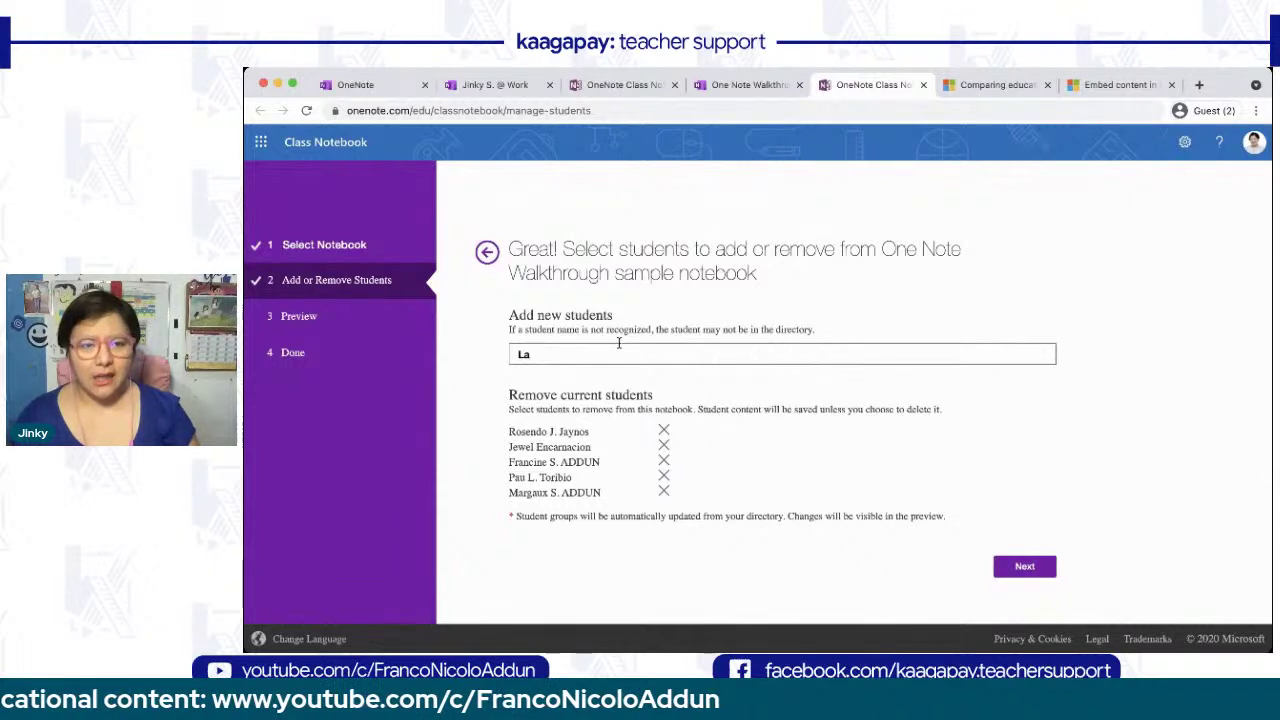
{"action": "key", "text": "BackSpace"}
{"action": "type", "text": "A"}
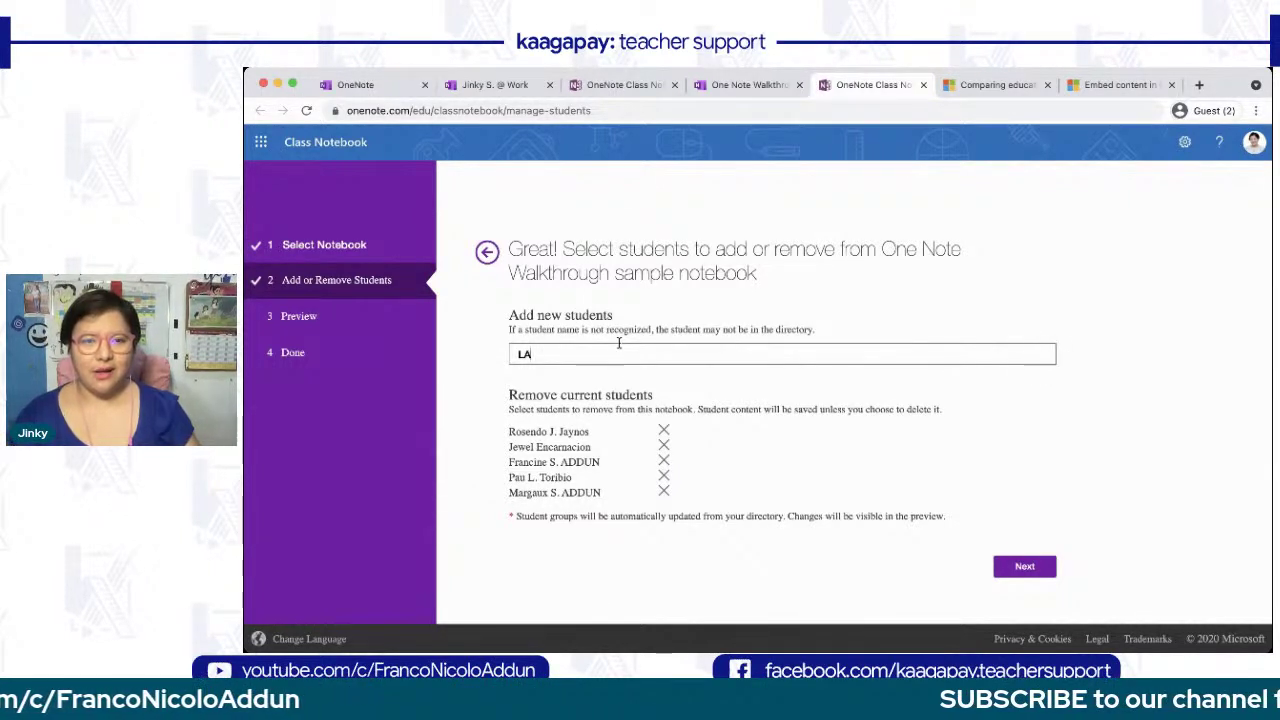
{"action": "key", "text": "BackSpace"}
{"action": "type", "text": "a"}
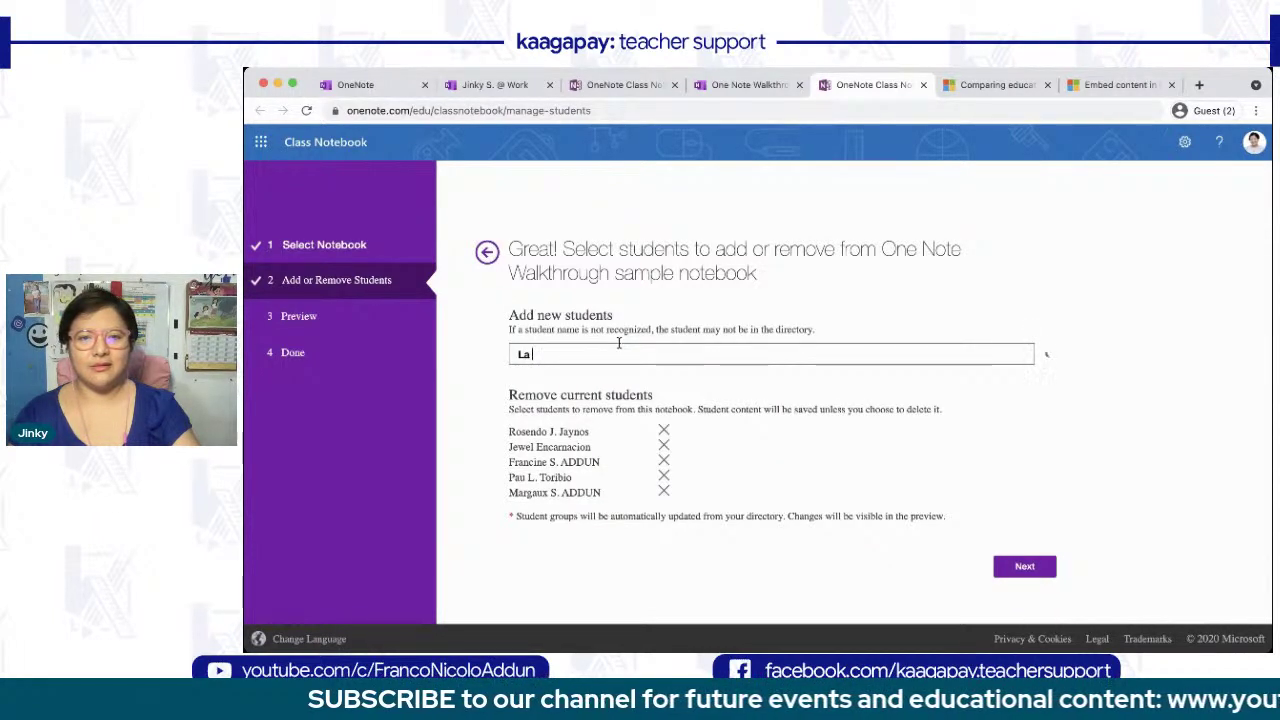
{"action": "key", "text": "BackSpace"}
{"action": "key", "text": "BackSpace"}
{"action": "type", "text": "Kristin"}
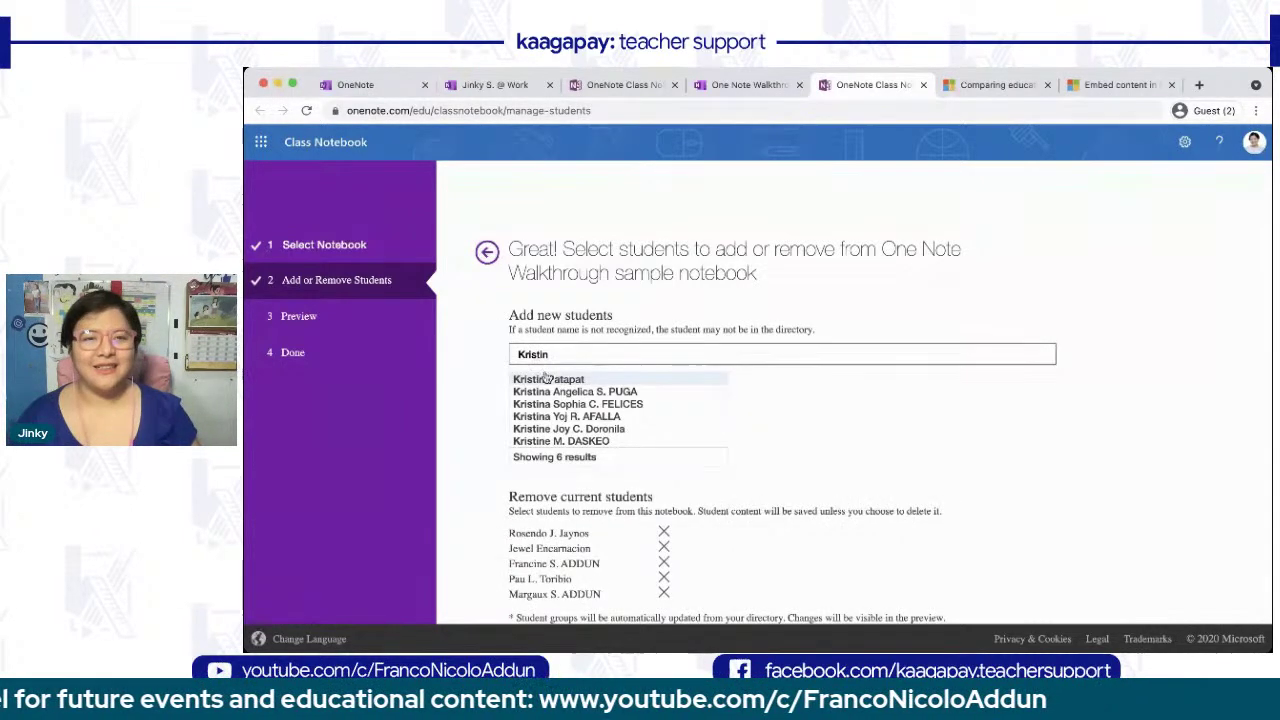
{"action": "left_click", "coordinate": [547, 376]}
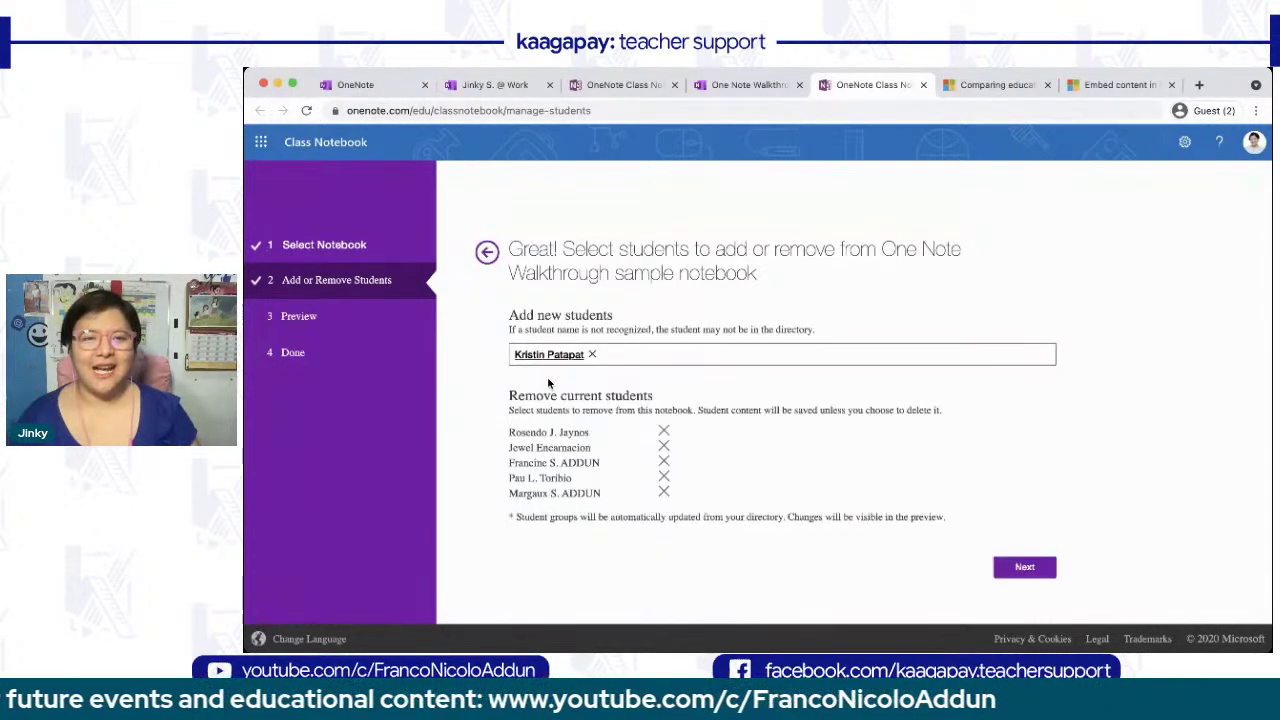
{"action": "left_click", "coordinate": [1026, 568]}
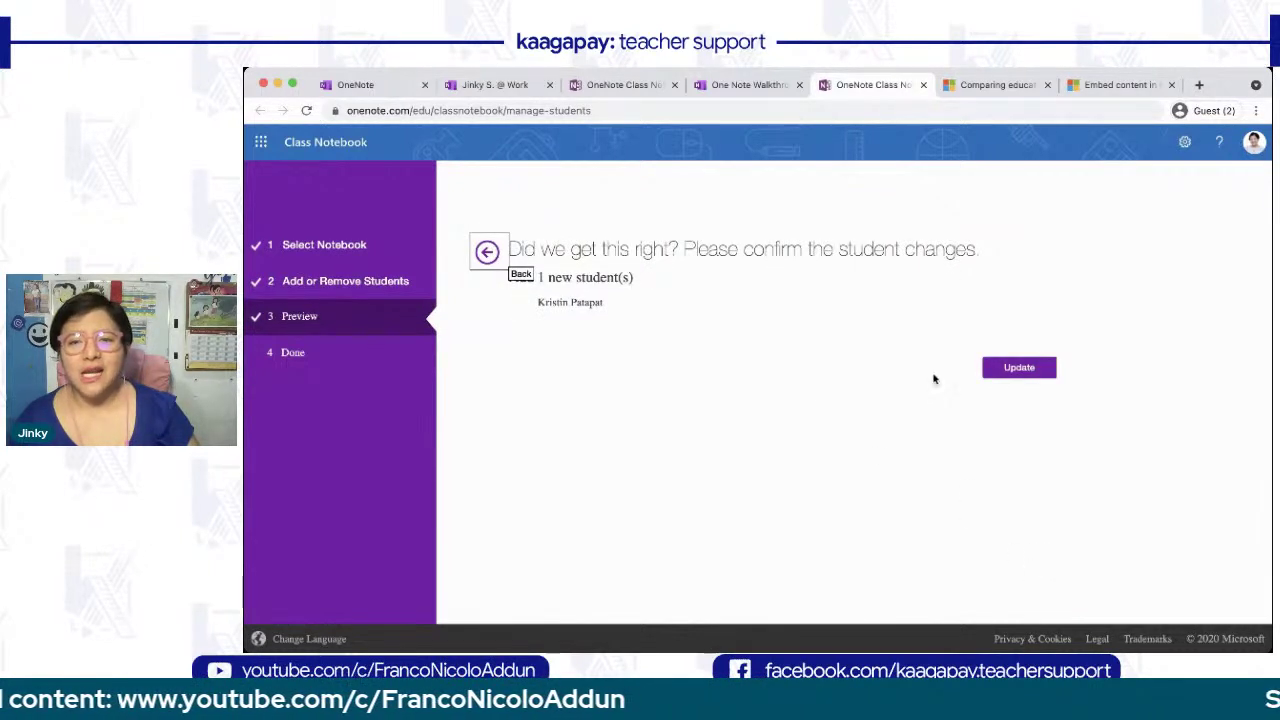
{"action": "left_click", "coordinate": [994, 372]}
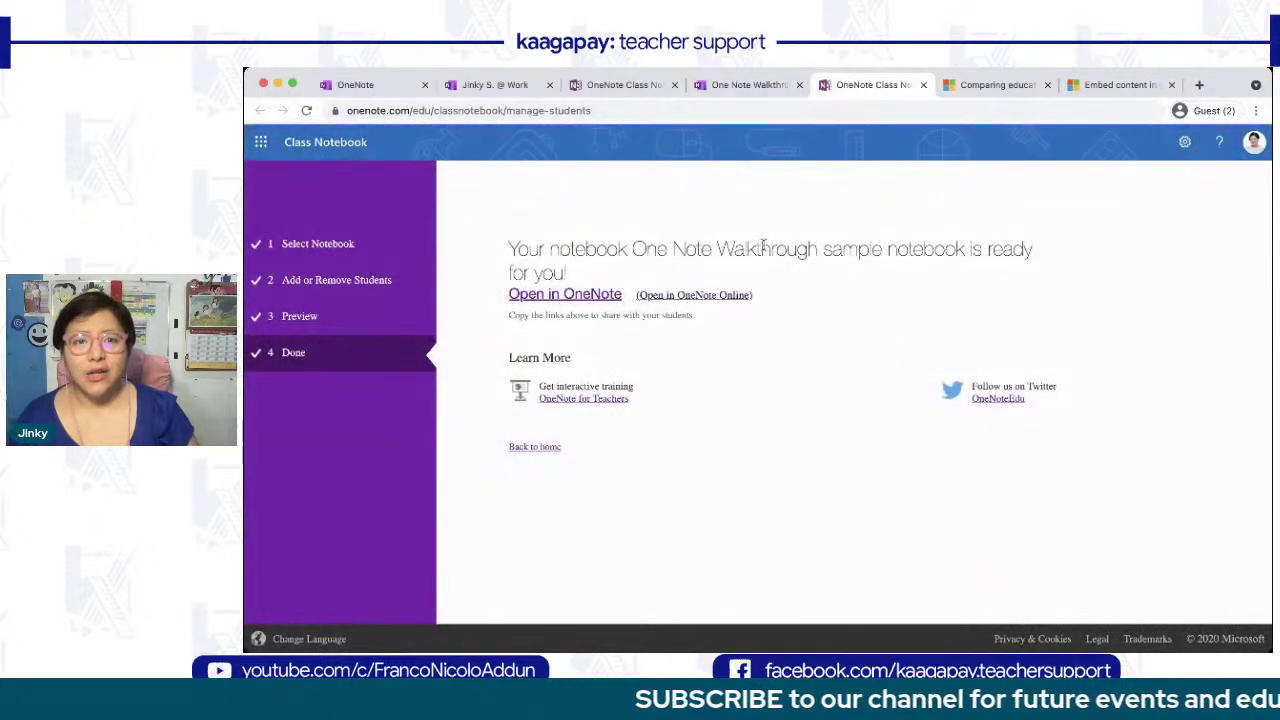
{"action": "left_click", "coordinate": [748, 88]}
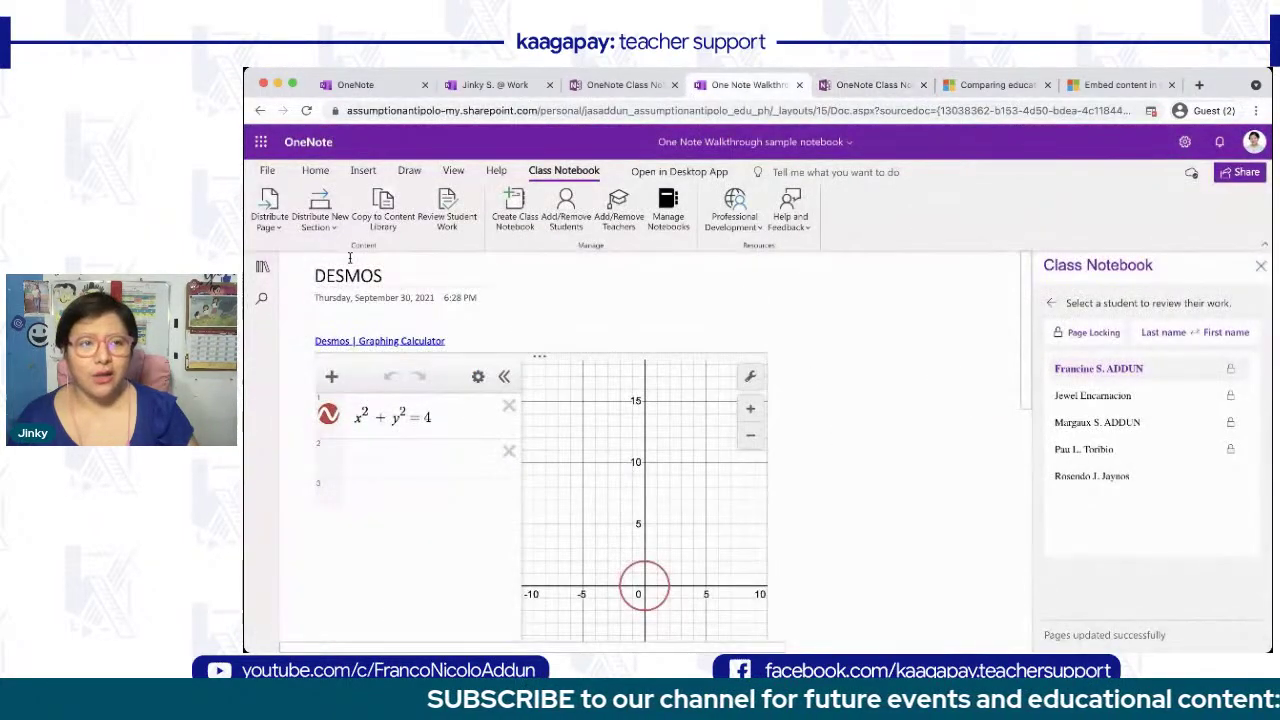
- Reload the sample notebook so the new student's section group appears
{"action": "left_click", "coordinate": [262, 266]}
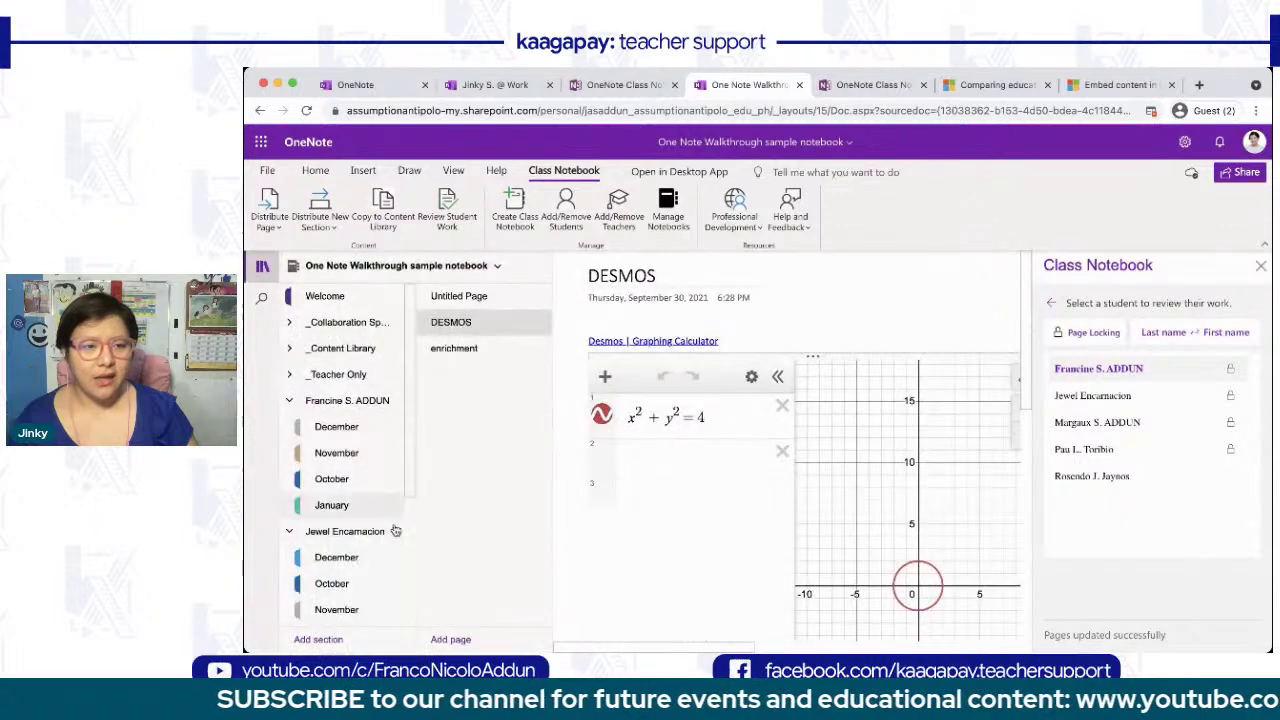
{"action": "scroll", "coordinate": [330, 560], "scroll_direction": "down", "scroll_amount": 2}
{"action": "scroll", "coordinate": [318, 578], "scroll_direction": "up", "scroll_amount": 3}
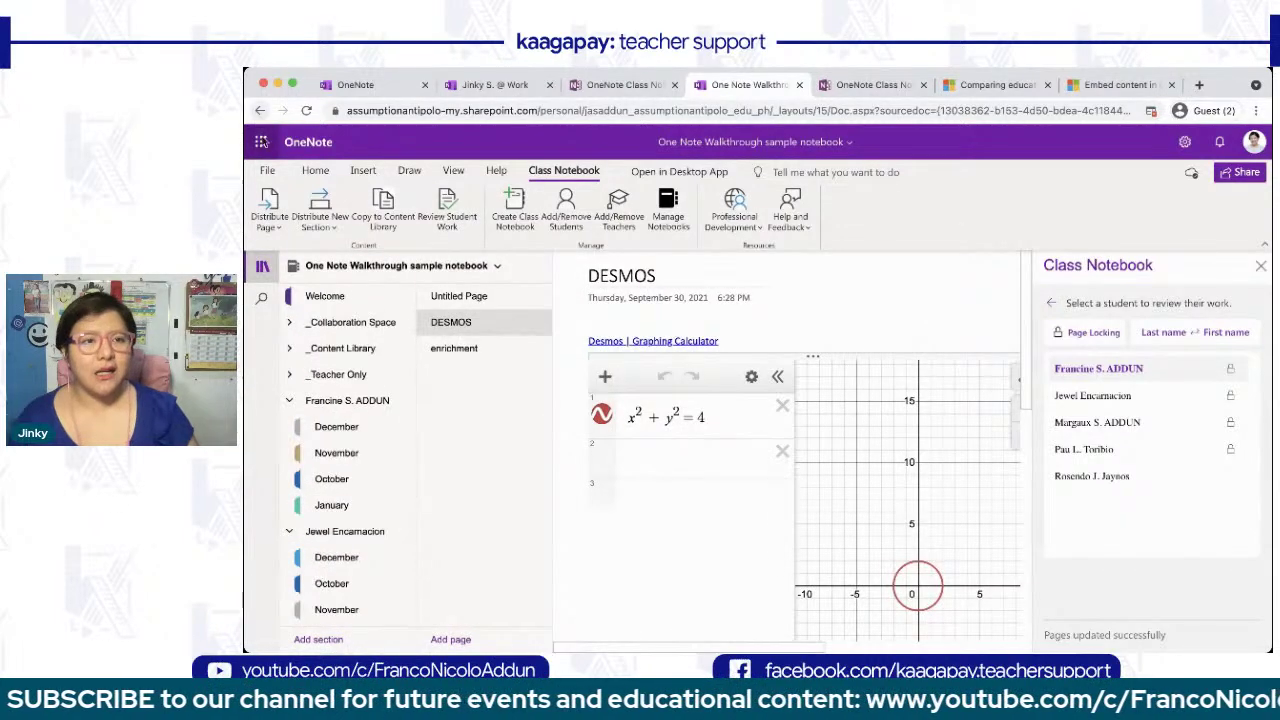
{"action": "left_click", "coordinate": [306, 111]}
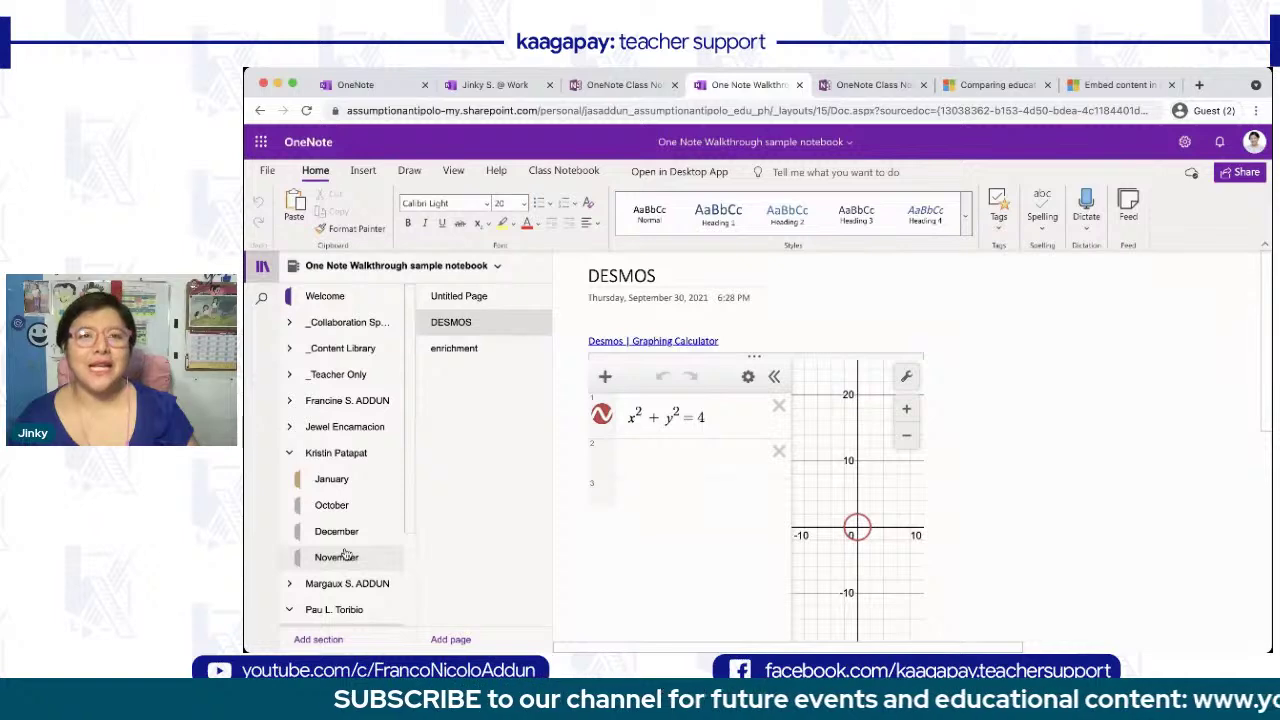
- Return to the sample notebook page and open Add/Remove Teachers
{"action": "left_click", "coordinate": [868, 84]}
{"action": "left_click", "coordinate": [750, 84]}
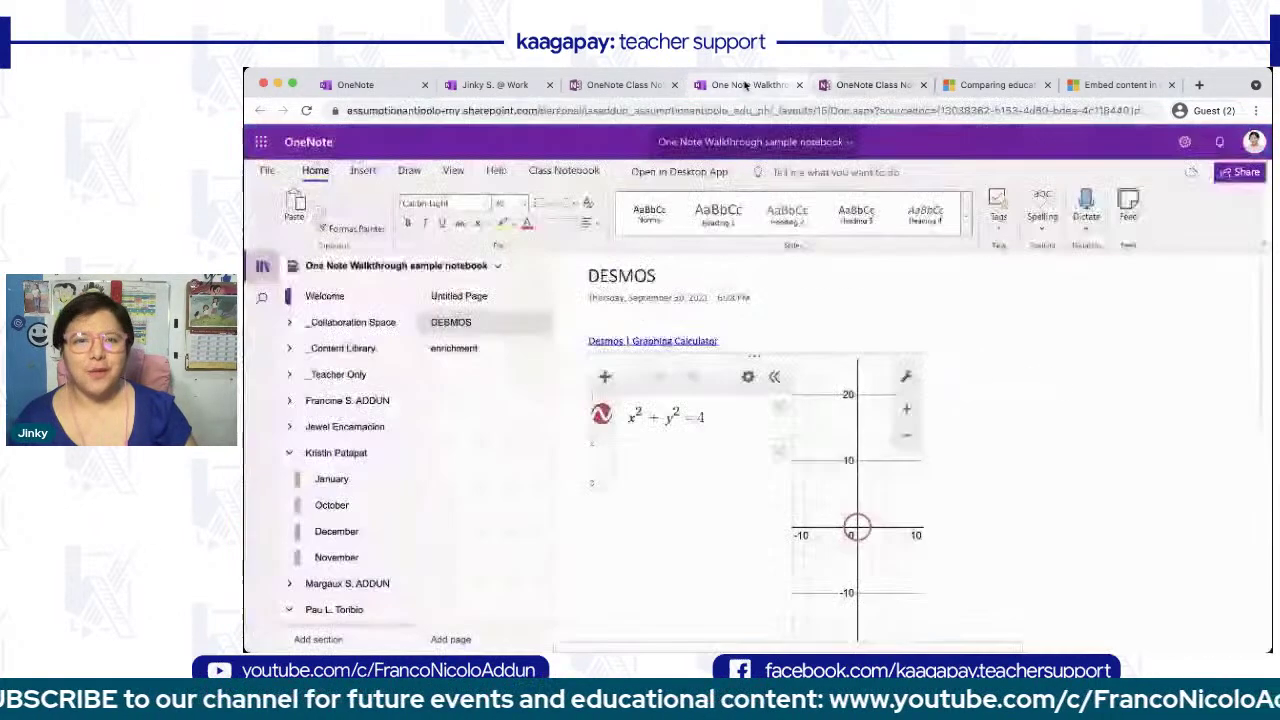
{"action": "left_click", "coordinate": [564, 170]}
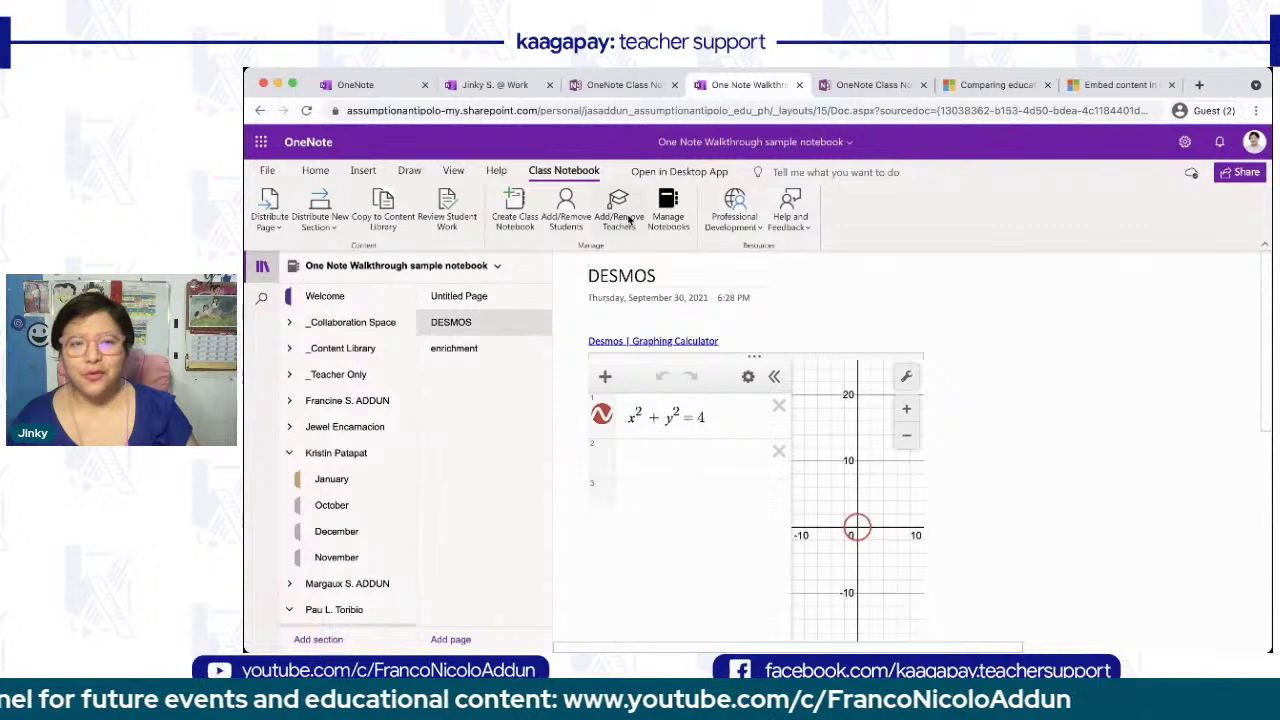
{"action": "left_click", "coordinate": [627, 218]}
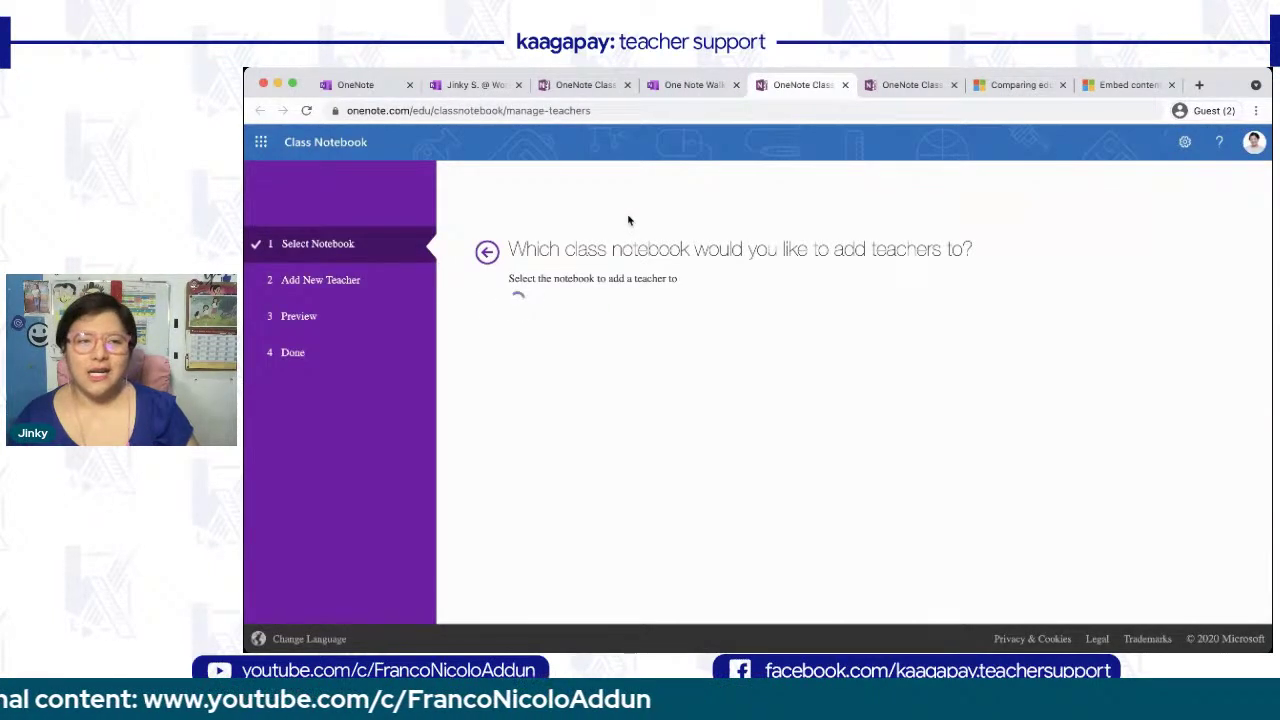
- Select the sample notebook, remove the co-teacher, and apply the teacher update
{"action": "left_click", "coordinate": [569, 308]}
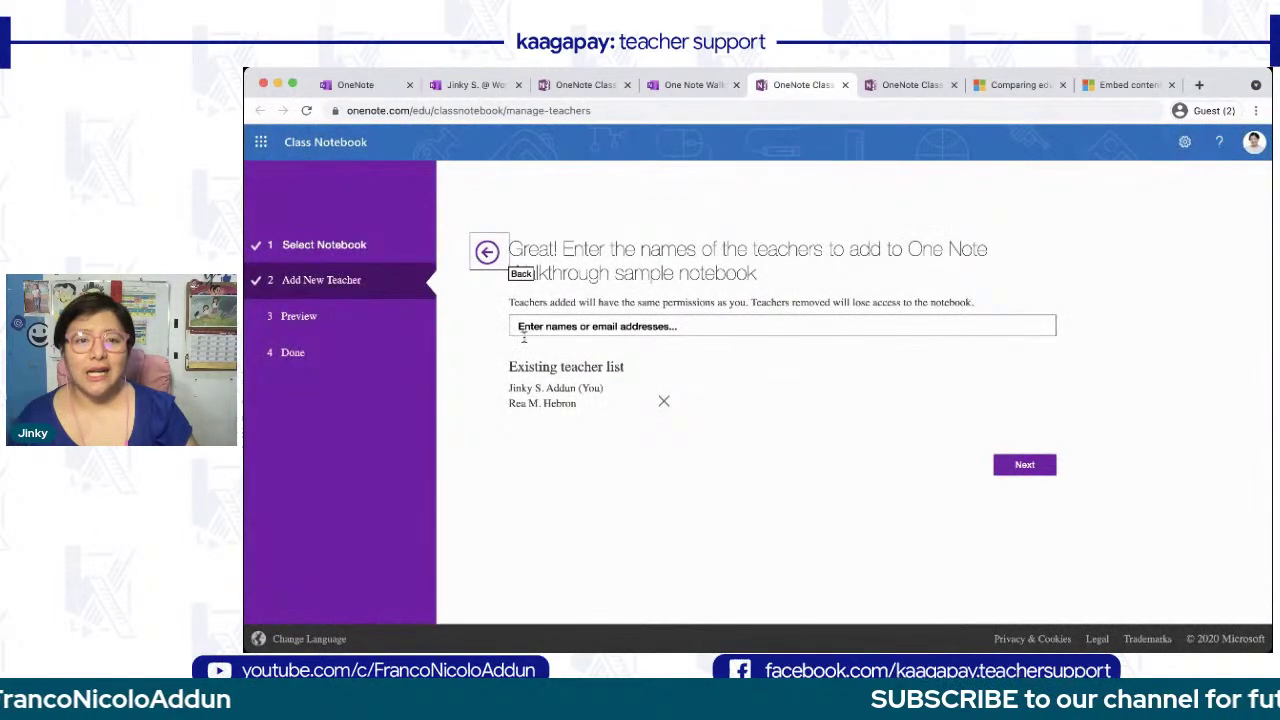
{"action": "left_click", "coordinate": [663, 401]}
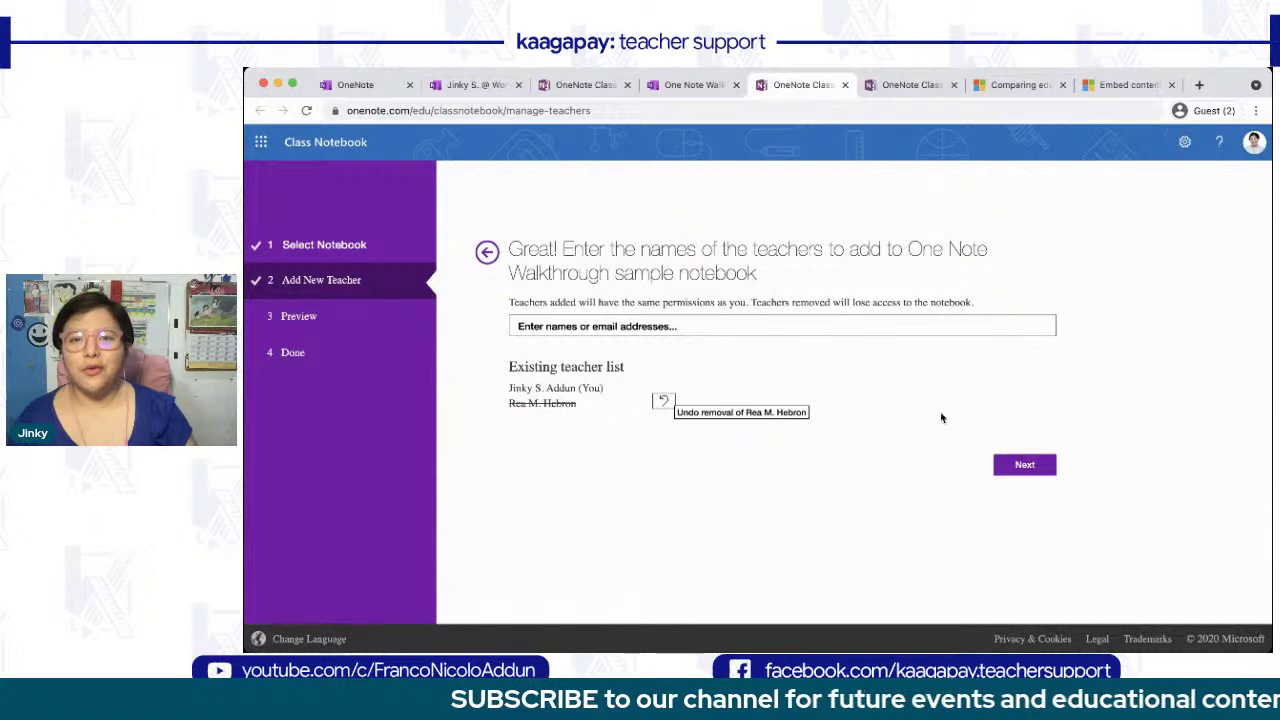
{"action": "left_click", "coordinate": [1013, 470]}
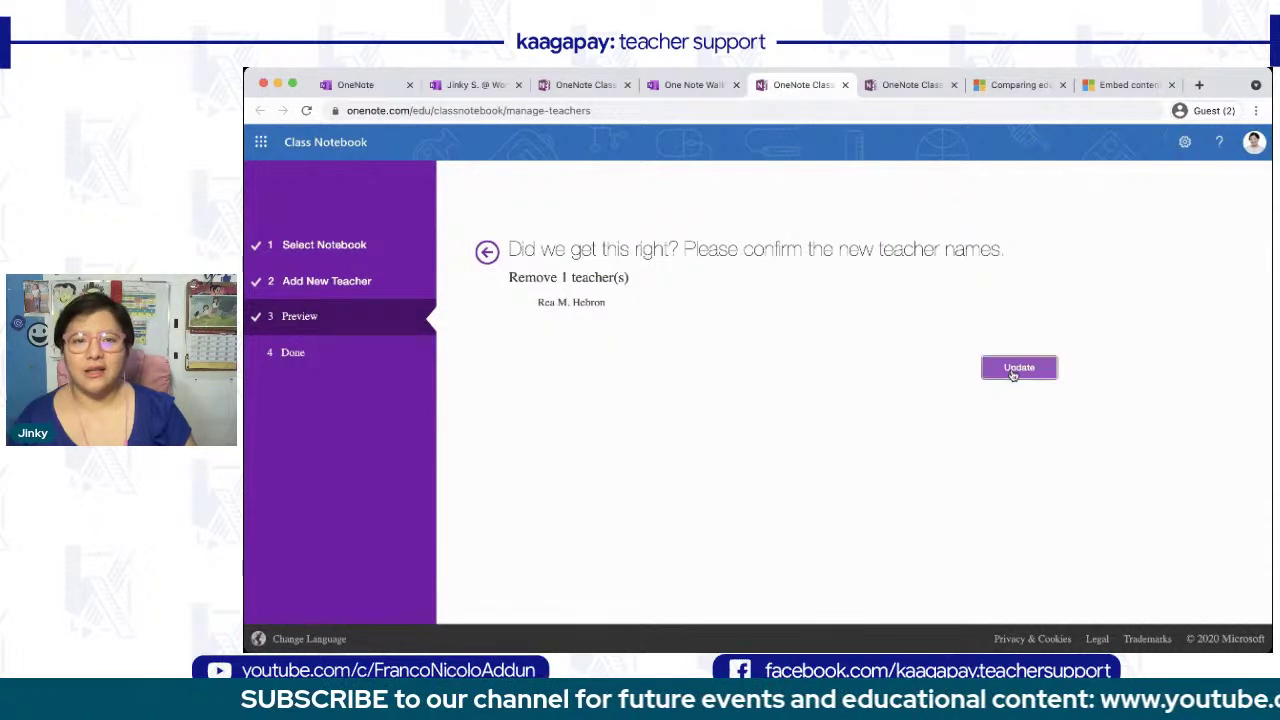
{"action": "left_click", "coordinate": [1013, 370]}
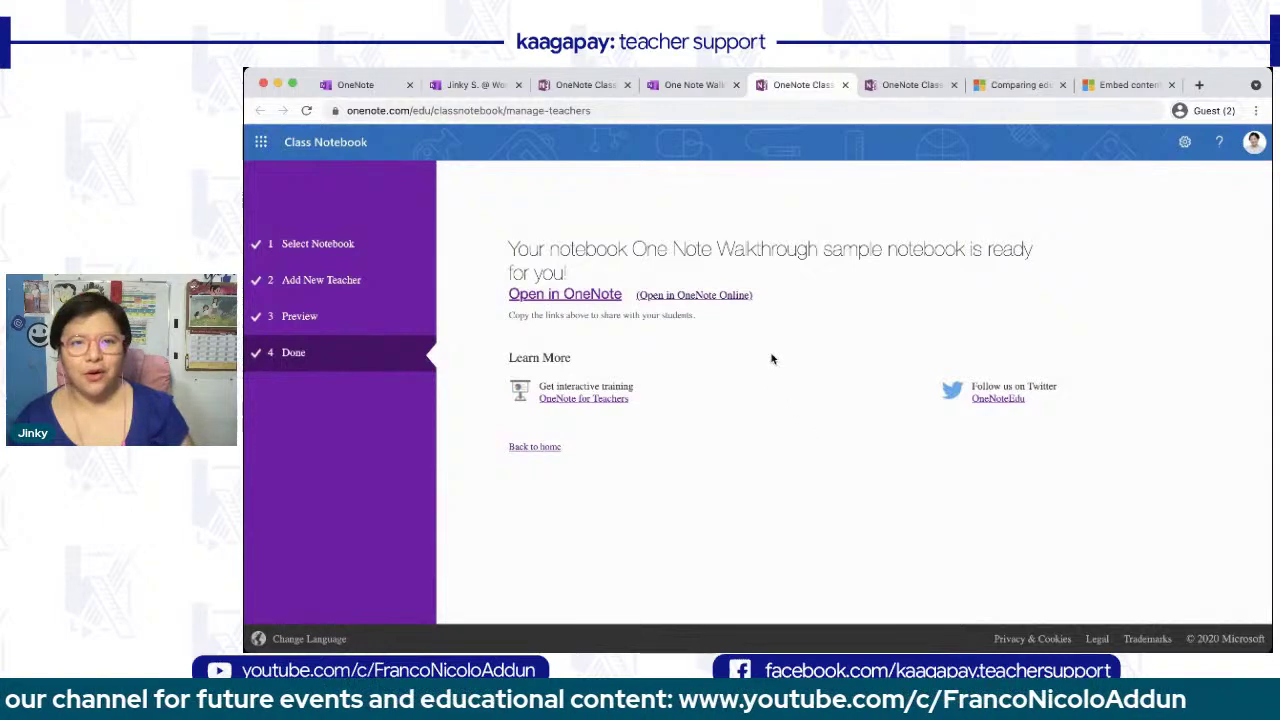
{"action": "left_click", "coordinate": [691, 295]}
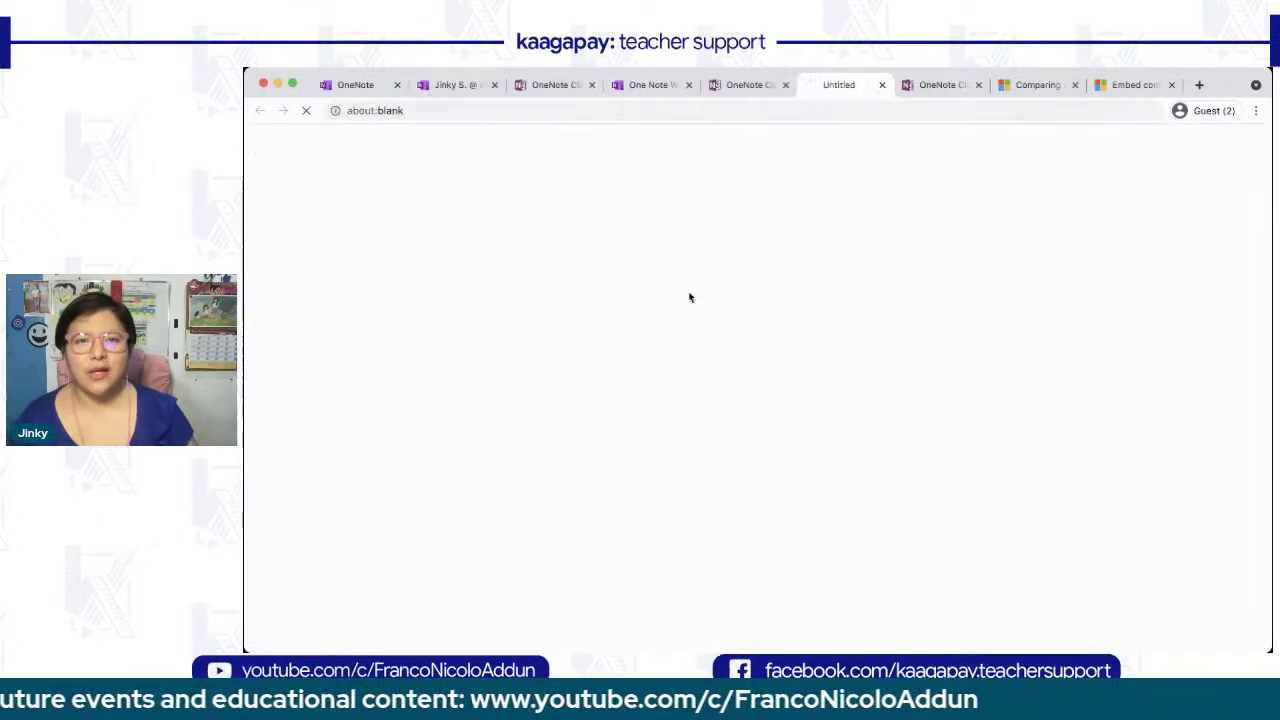
- Close the old tab, return to the sample notebook's sections and open Manage Notebooks
{"action": "left_click", "coordinate": [785, 85]}
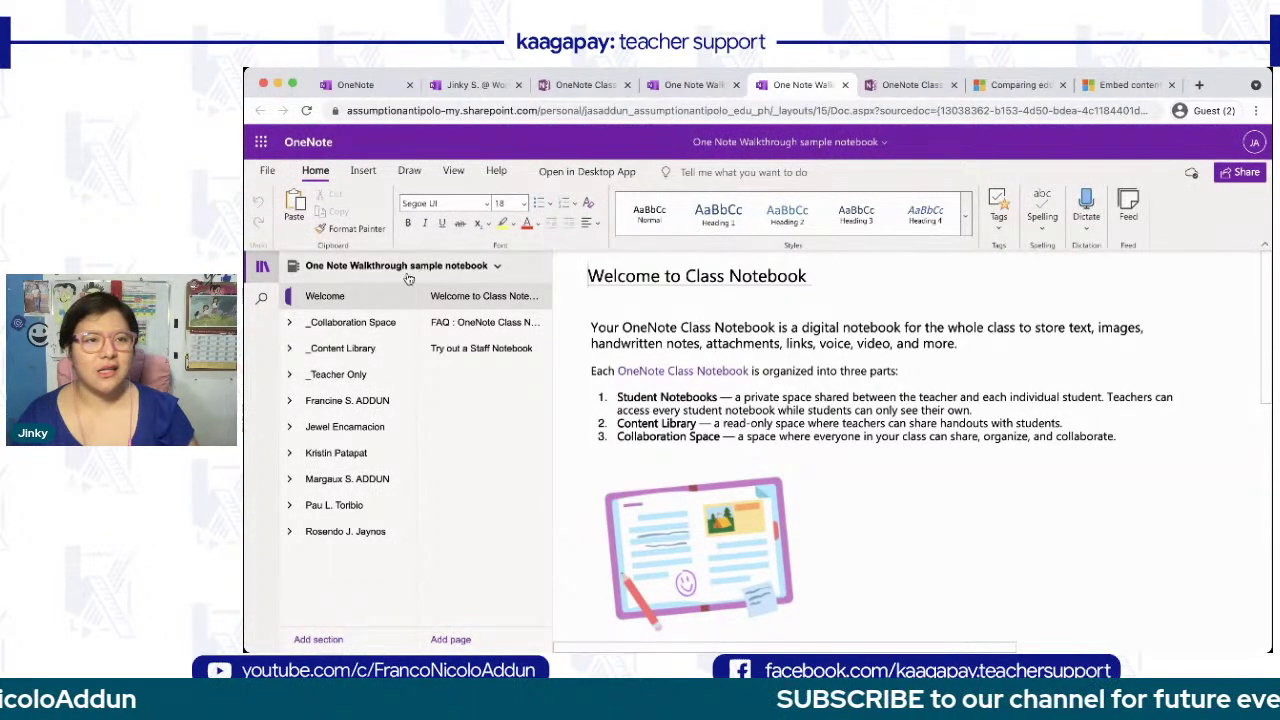
{"action": "left_click", "coordinate": [348, 267]}
{"action": "left_click", "coordinate": [350, 268]}
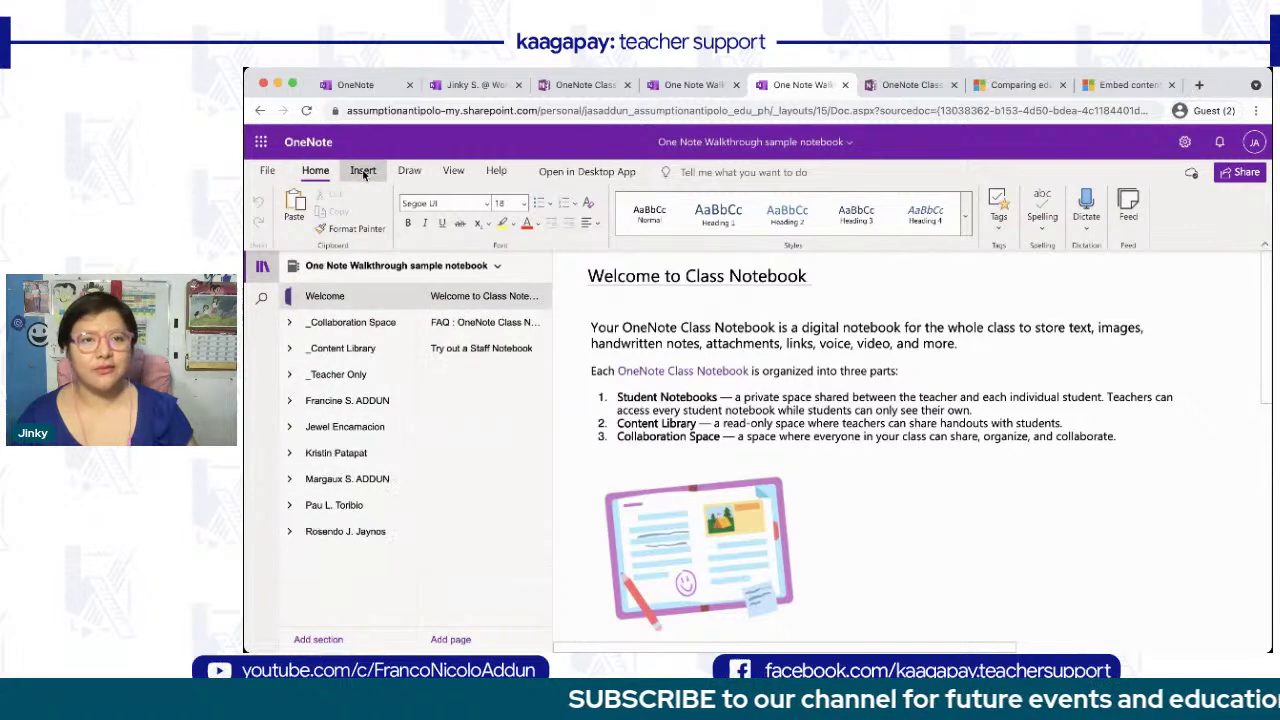
{"action": "left_click", "coordinate": [585, 172]}
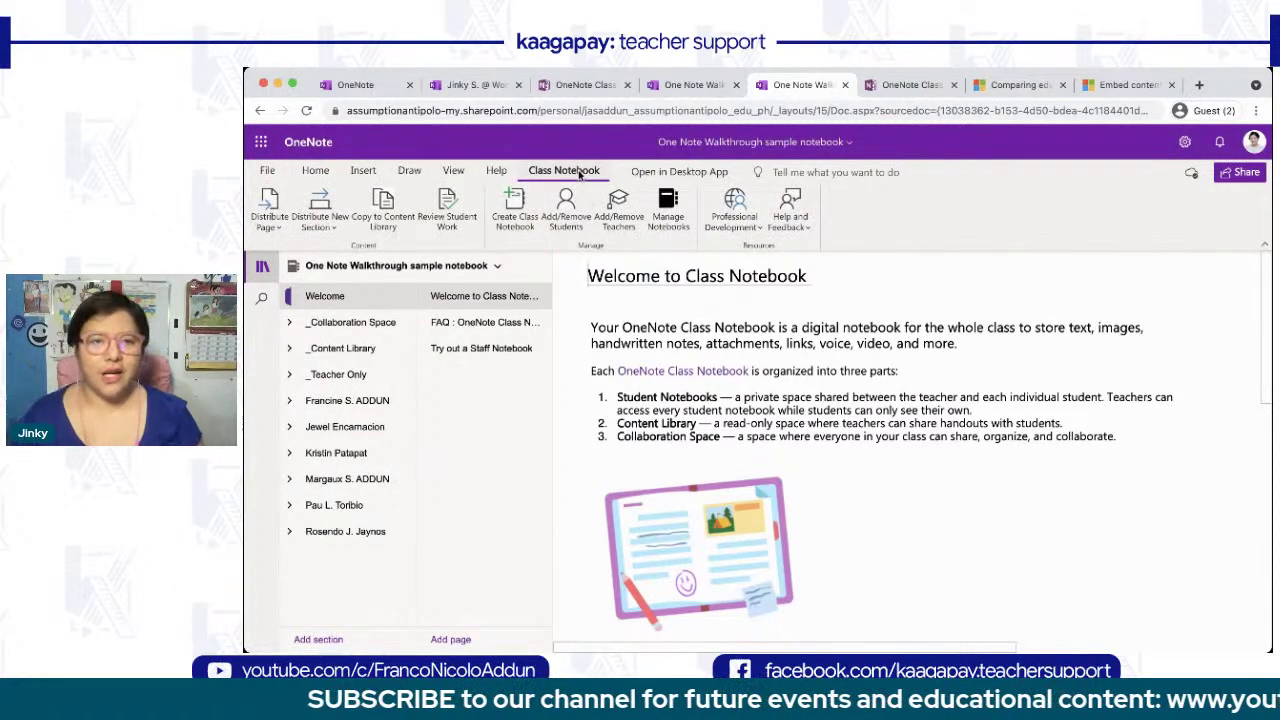
{"action": "left_click", "coordinate": [669, 207]}
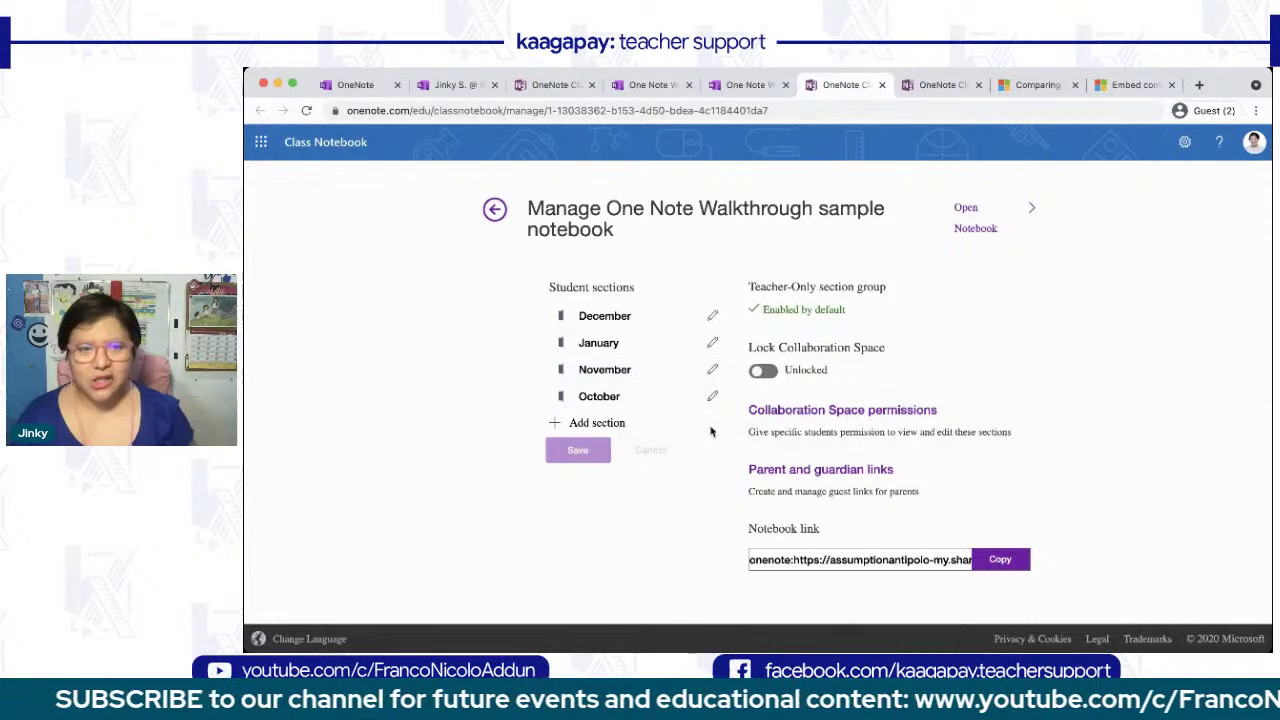
- Set Lock Collaboration Space to Locked and open the Collaboration Space permissions
{"action": "left_click", "coordinate": [713, 316]}
{"action": "left_click", "coordinate": [660, 503]}
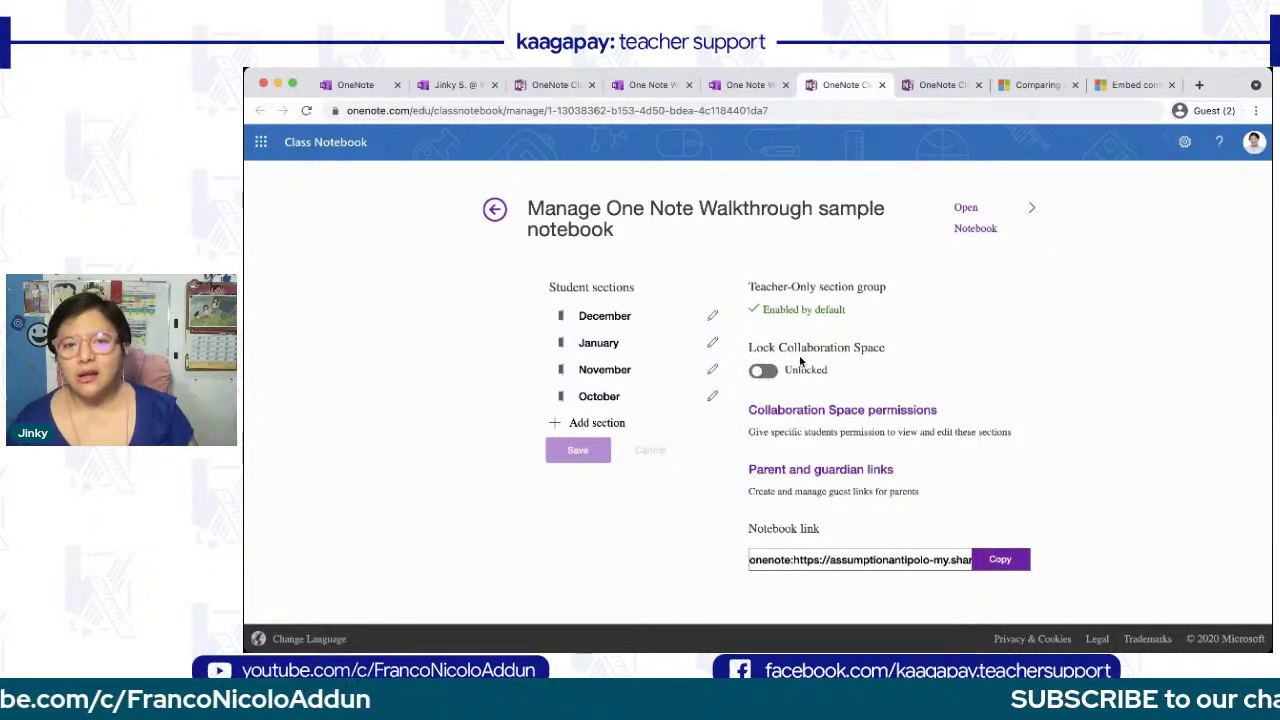
{"action": "left_click", "coordinate": [770, 373]}
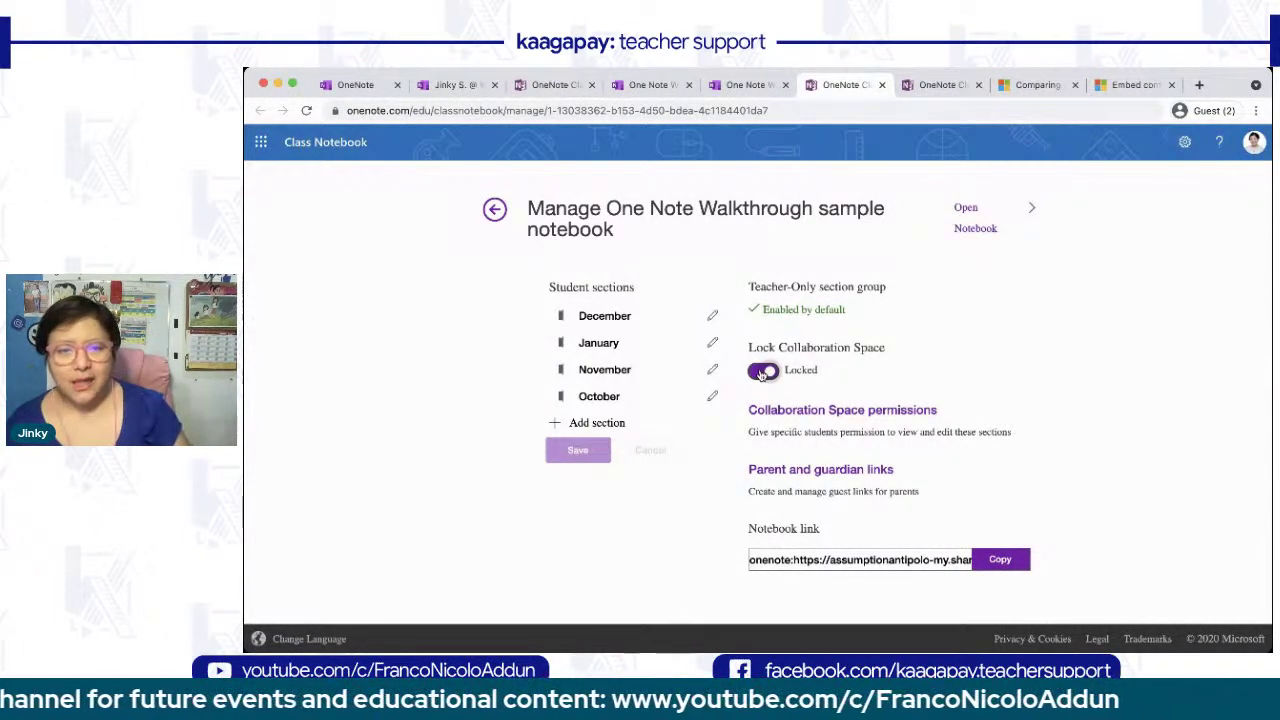
{"action": "left_click", "coordinate": [763, 372]}
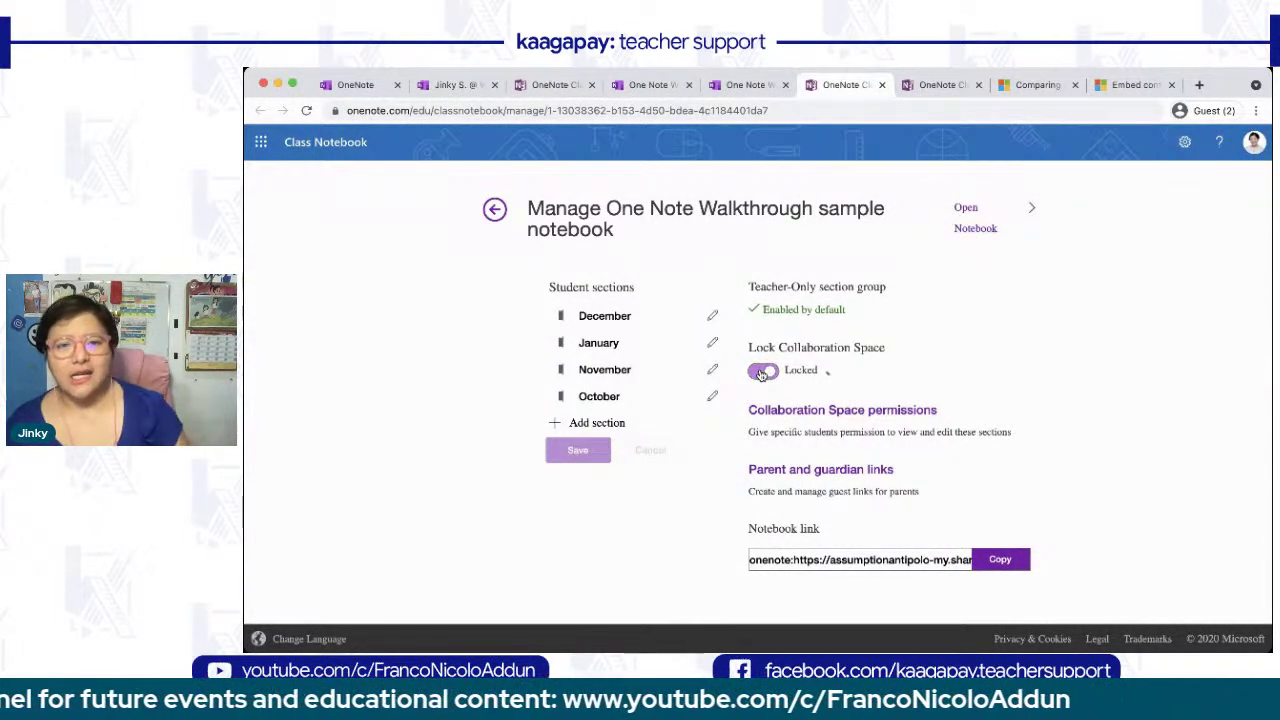
{"action": "left_click", "coordinate": [789, 418]}
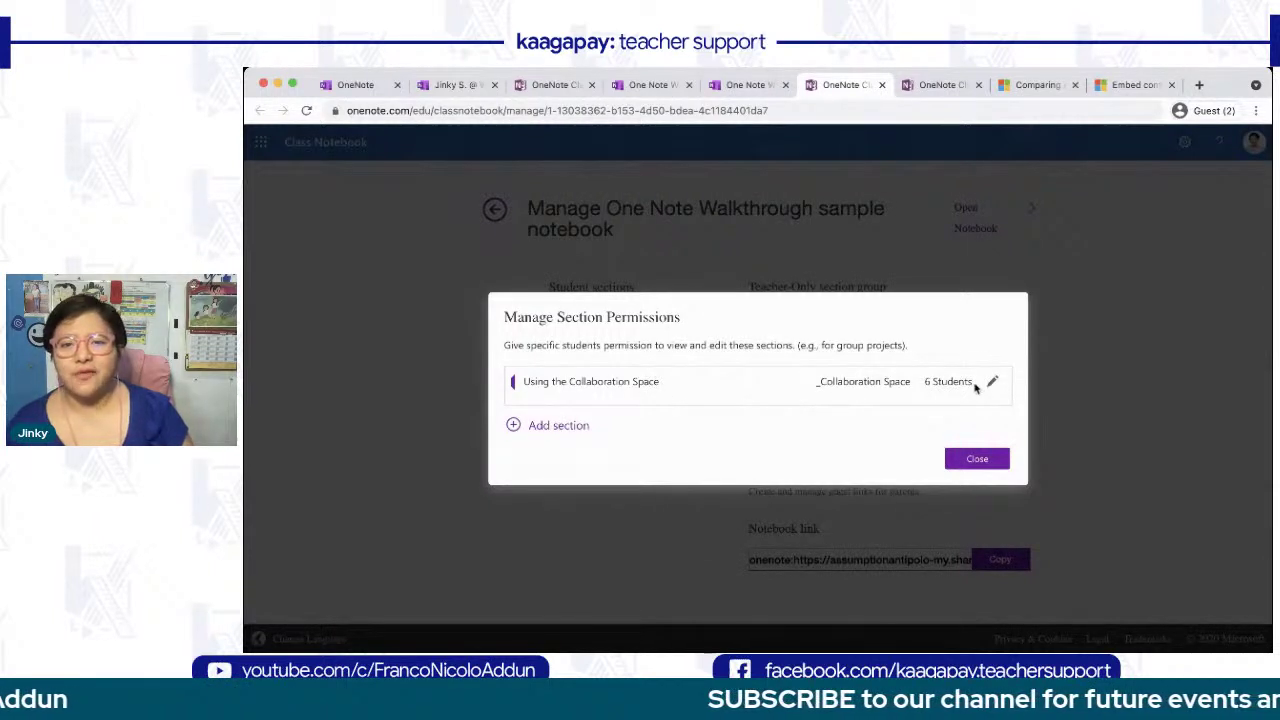
- Create a Group1 collaboration section shared with three students
{"action": "left_click", "coordinate": [574, 432]}
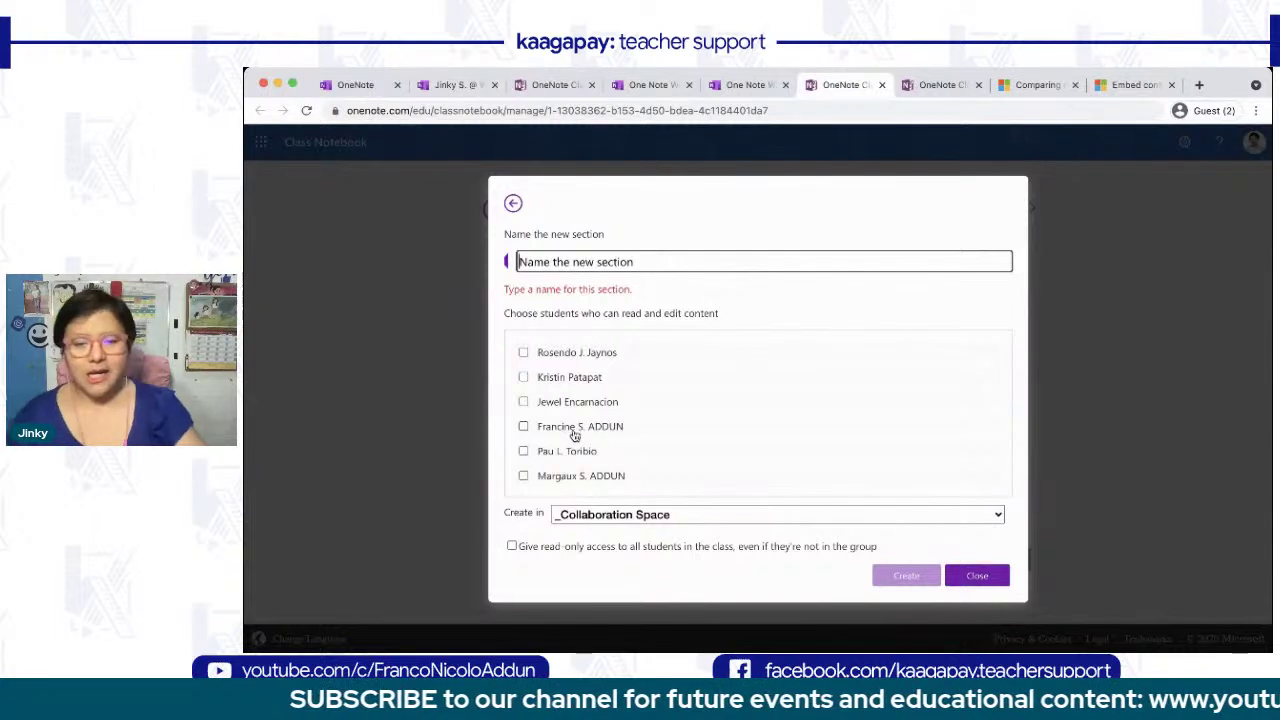
{"action": "type", "text": "Group1"}
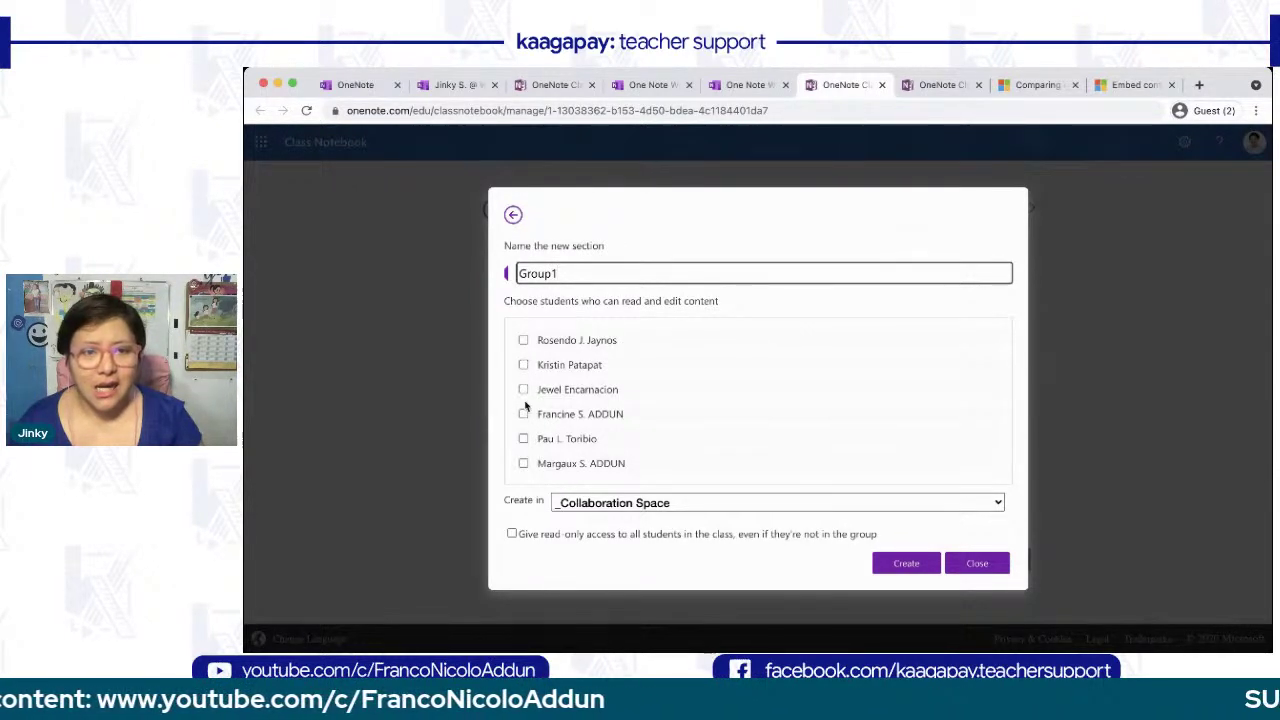
{"action": "left_click", "coordinate": [523, 414]}
{"action": "left_click", "coordinate": [523, 463]}
{"action": "left_click", "coordinate": [523, 439]}
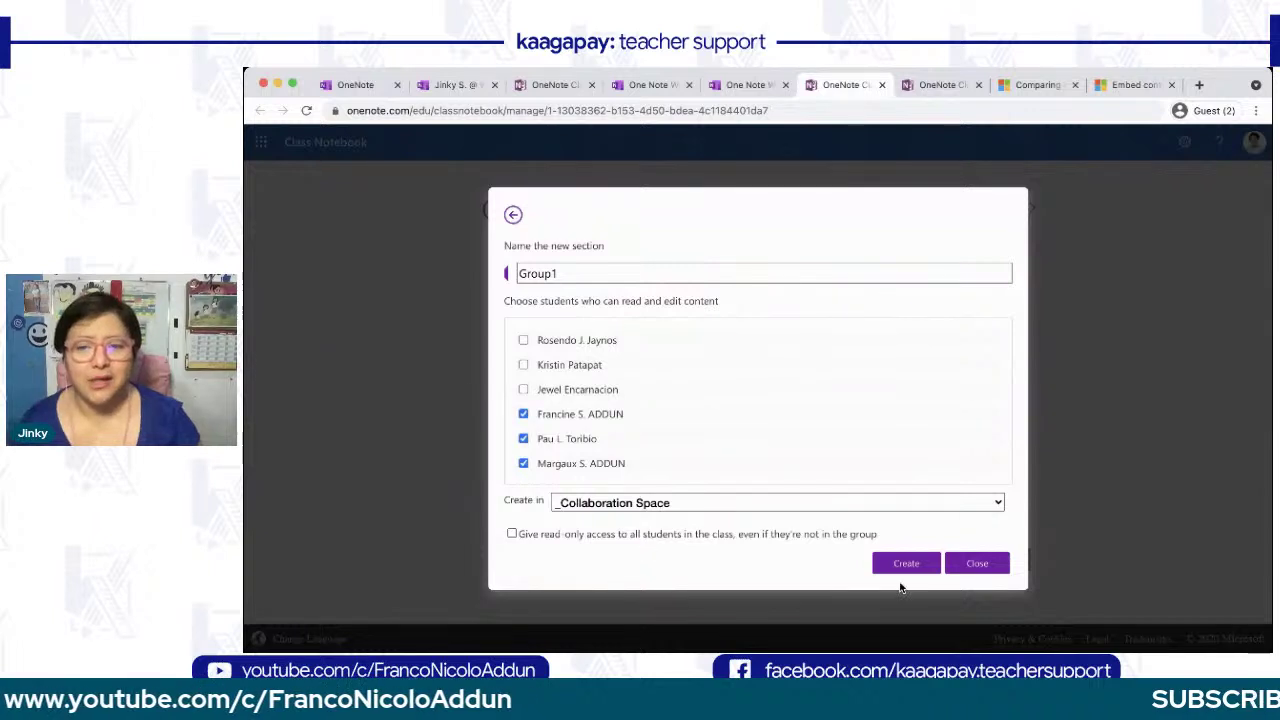
{"action": "left_click", "coordinate": [910, 564]}
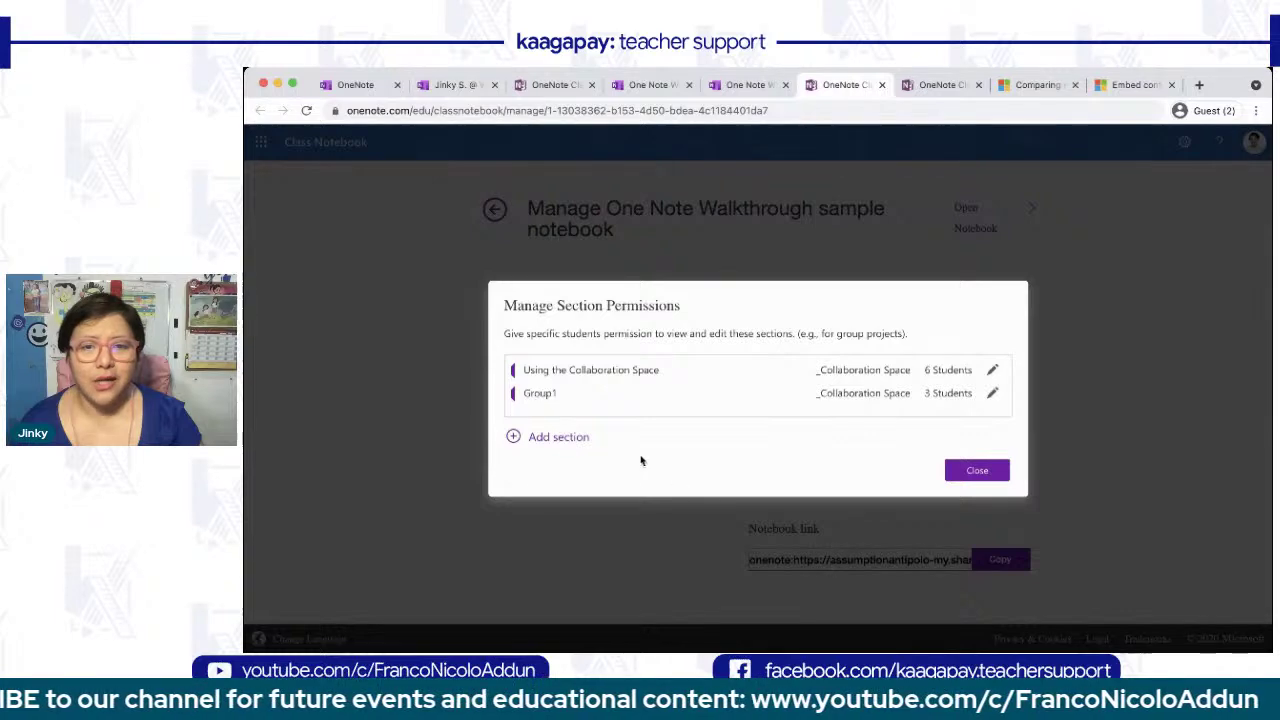
- Create a Group 2 Collaboration Space section giving three students edit access
{"action": "left_click", "coordinate": [552, 442]}
{"action": "type", "text": "Group 2"}
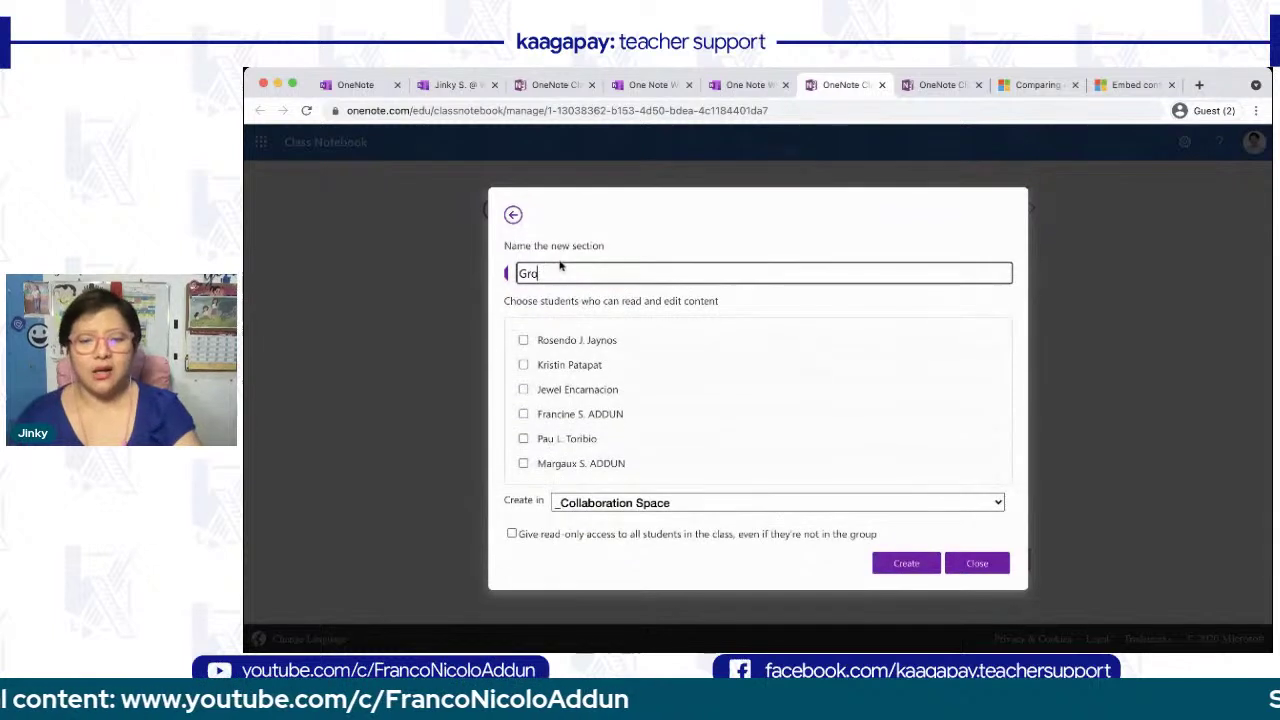
{"action": "left_click", "coordinate": [522, 341]}
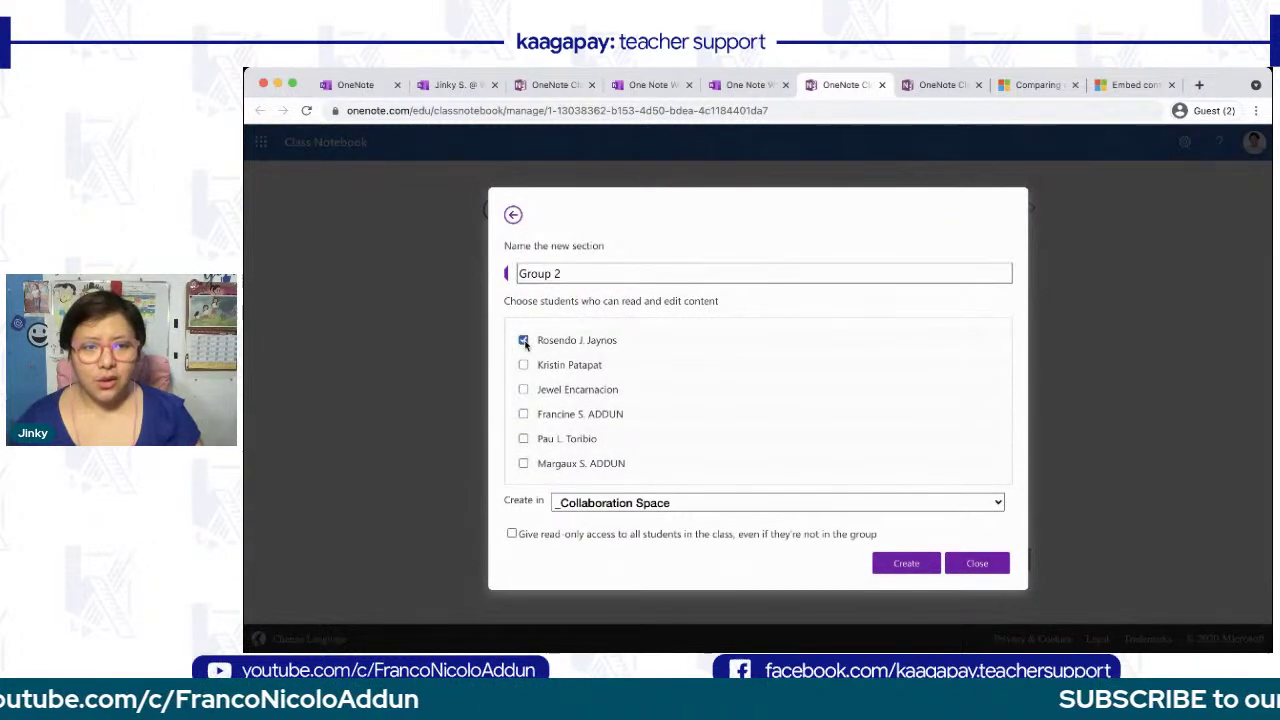
{"action": "left_click", "coordinate": [523, 365]}
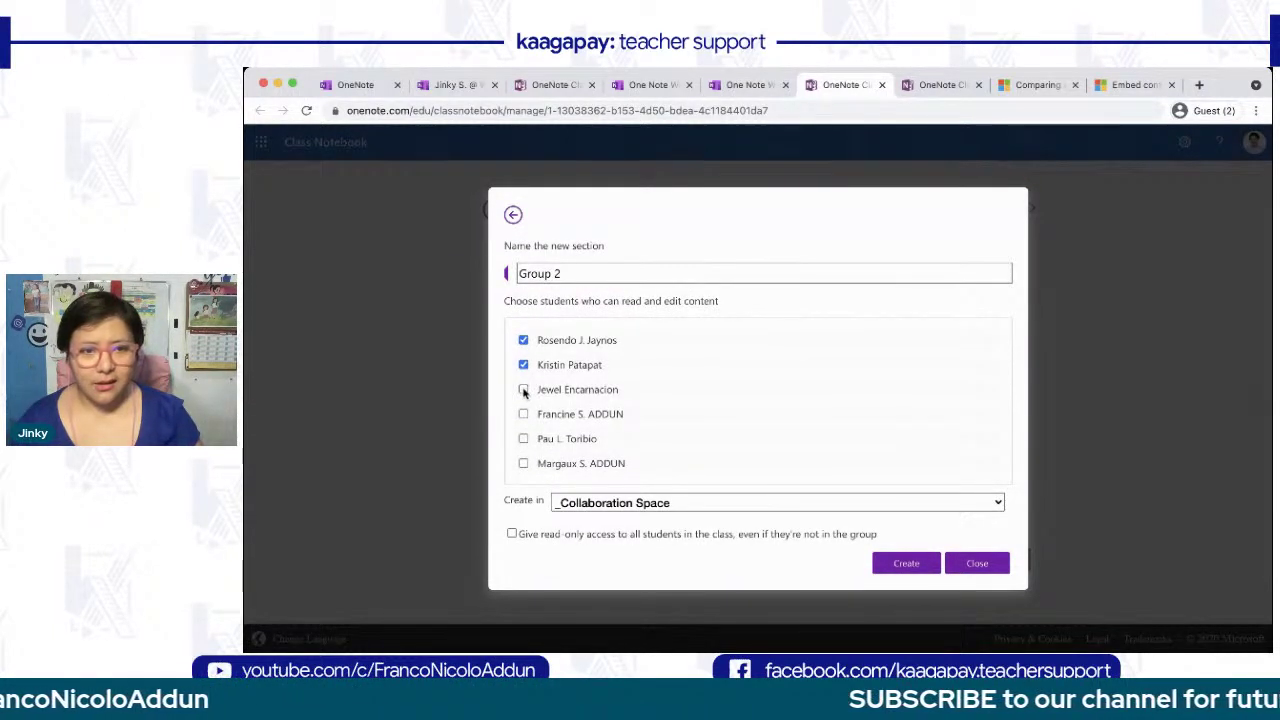
{"action": "left_click", "coordinate": [523, 391]}
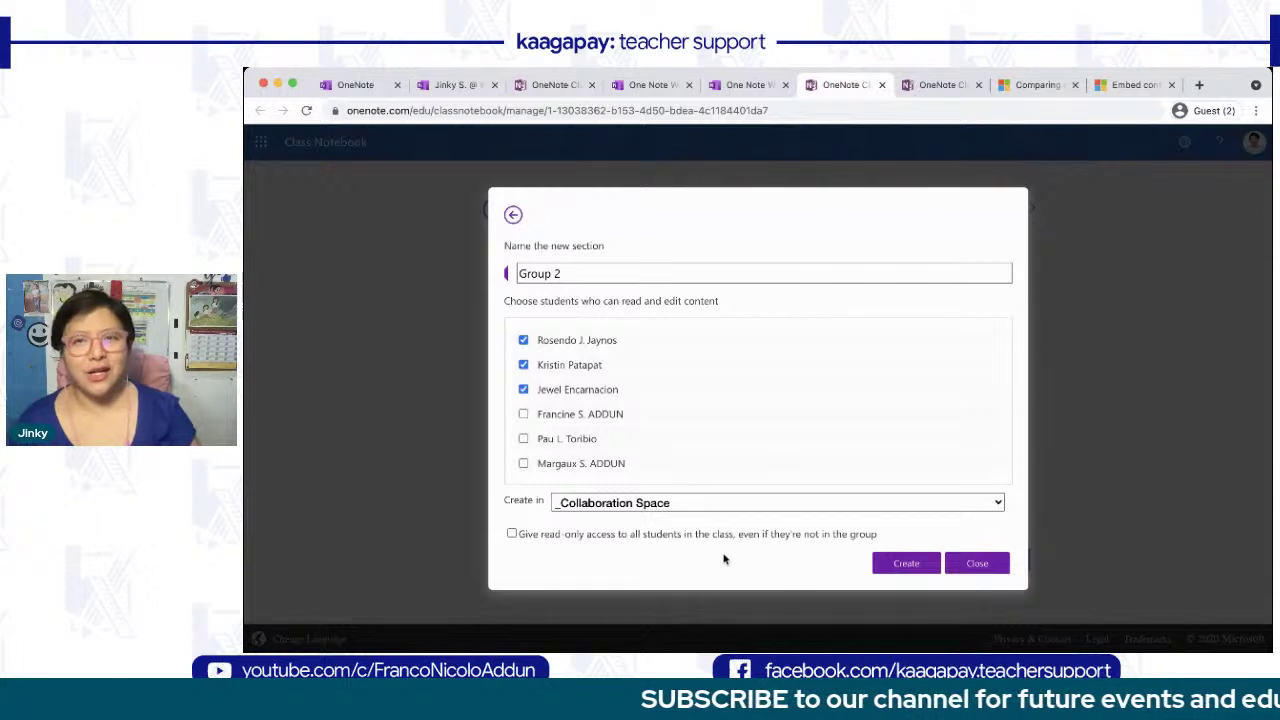
{"action": "left_click", "coordinate": [918, 567]}
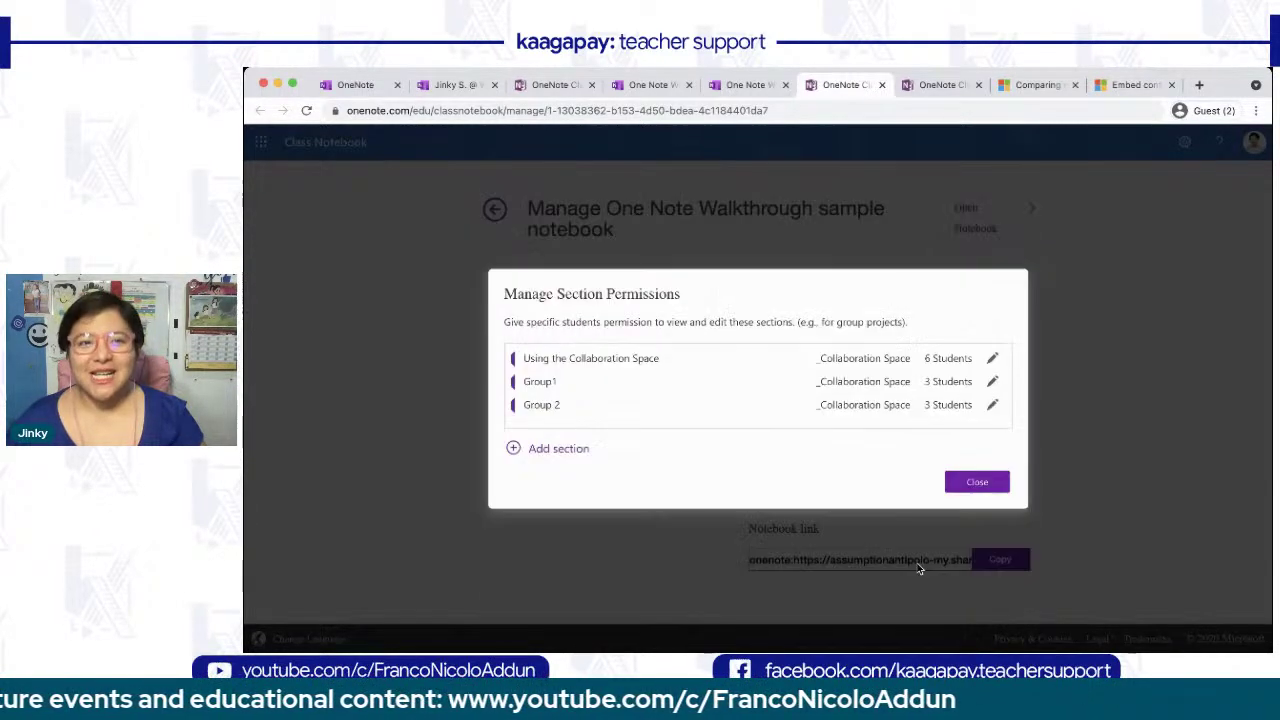
- Generate and copy a read-only parent link for one student's notebook
{"action": "left_click", "coordinate": [965, 485]}
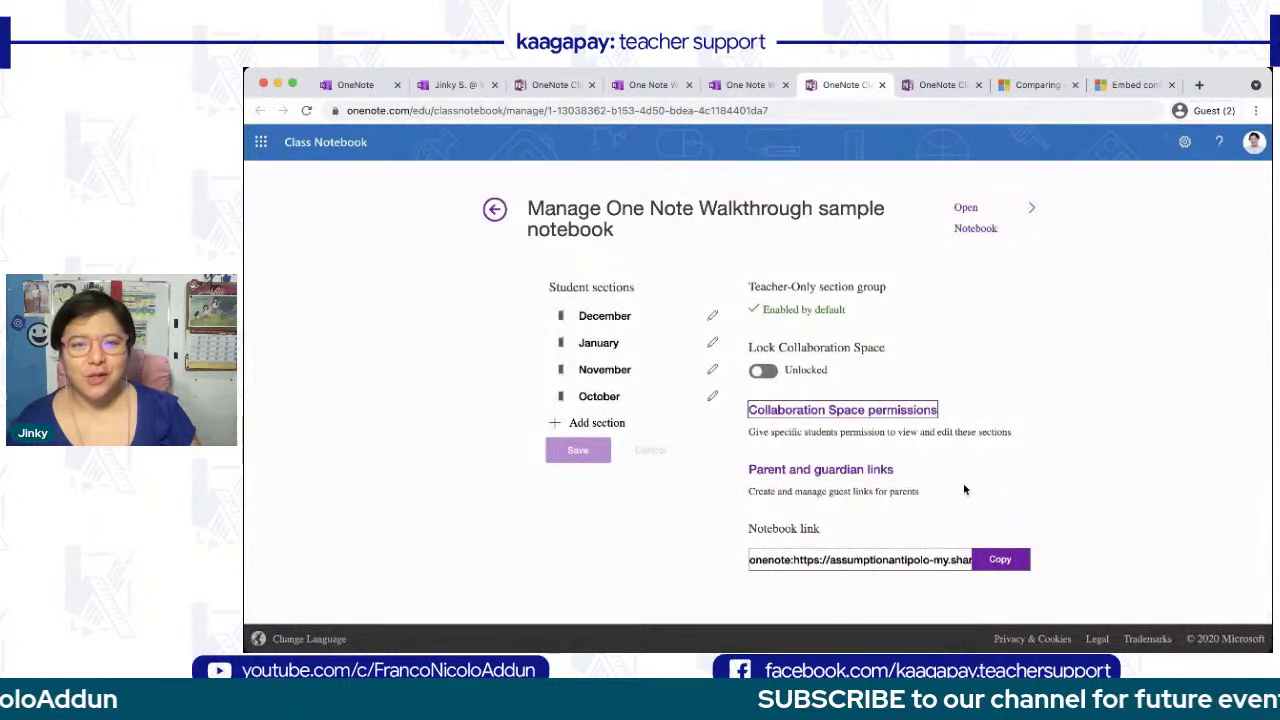
{"action": "scroll", "coordinate": [744, 540], "scroll_direction": "down", "scroll_amount": 2}
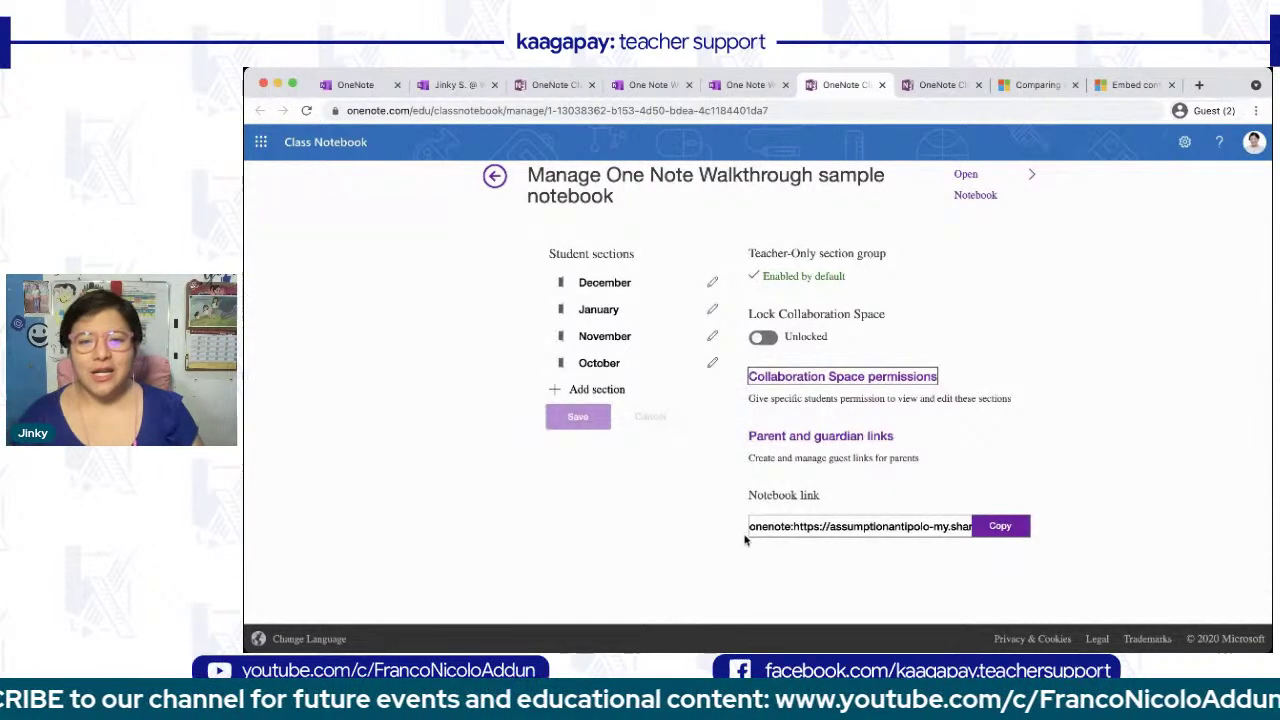
{"action": "left_click", "coordinate": [824, 438]}
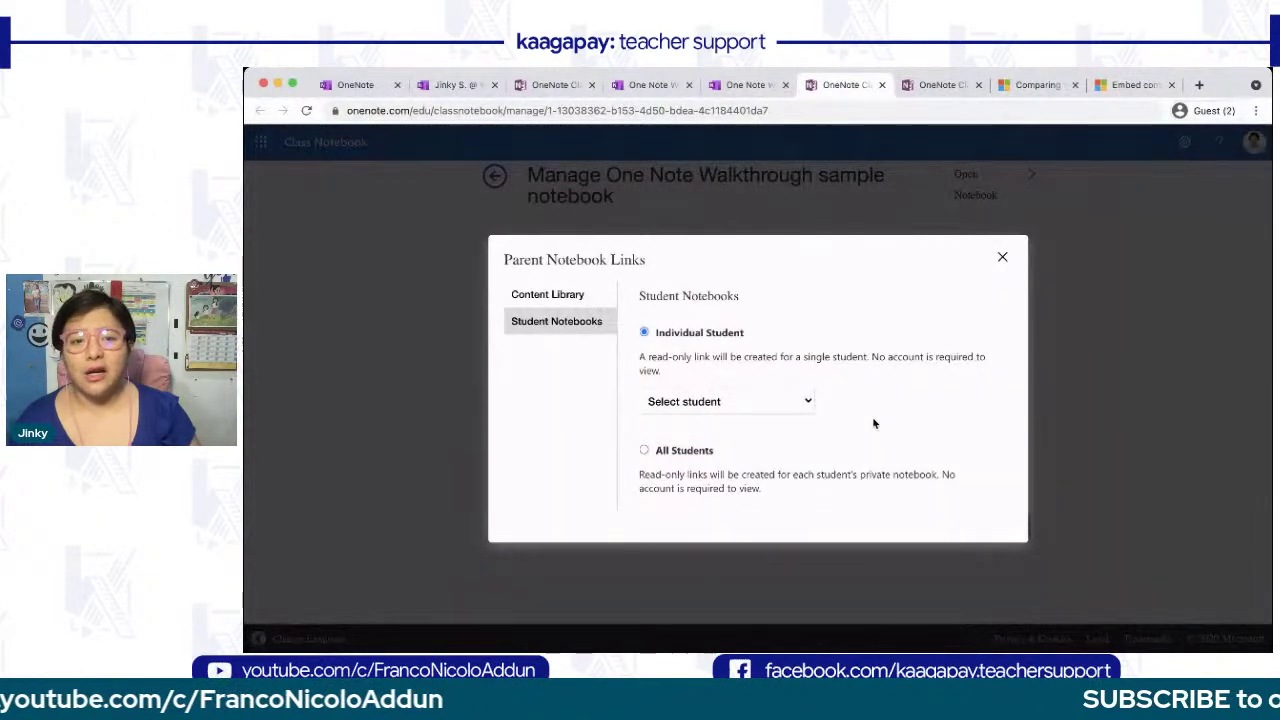
{"action": "left_click", "coordinate": [760, 431]}
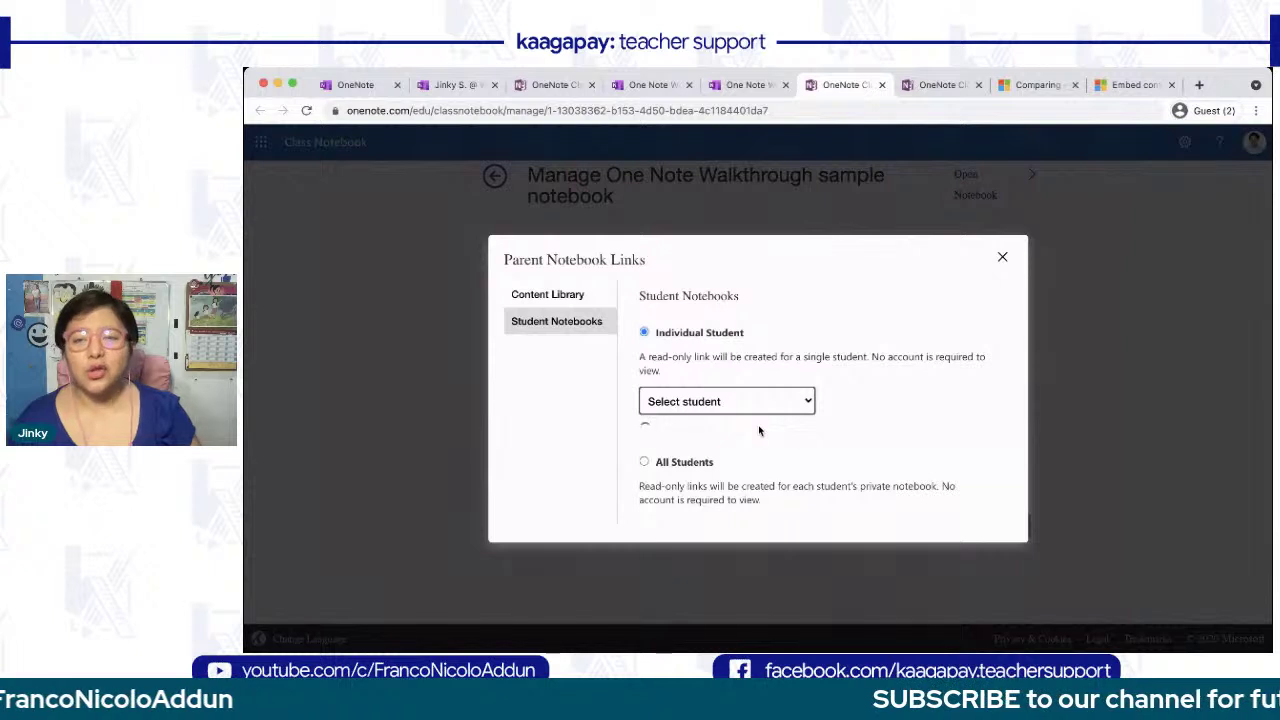
{"action": "scroll", "coordinate": [758, 428], "scroll_direction": "down", "scroll_amount": 1}
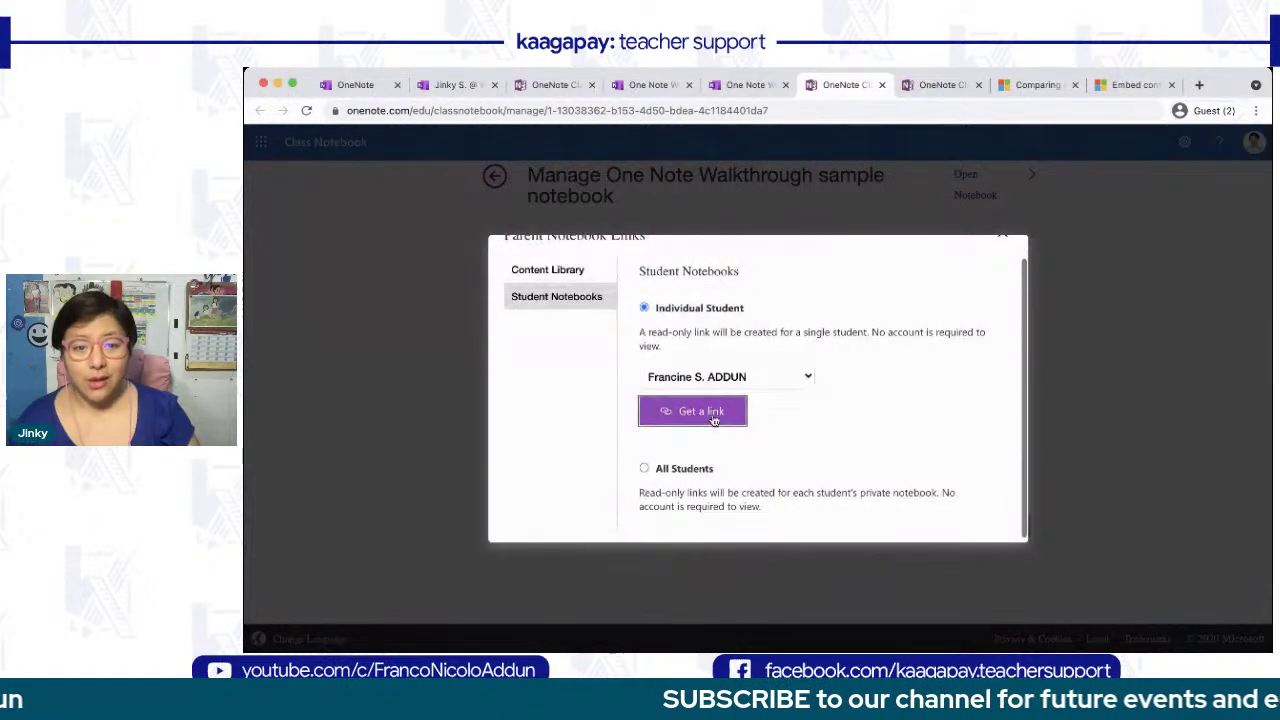
{"action": "left_click", "coordinate": [725, 419]}
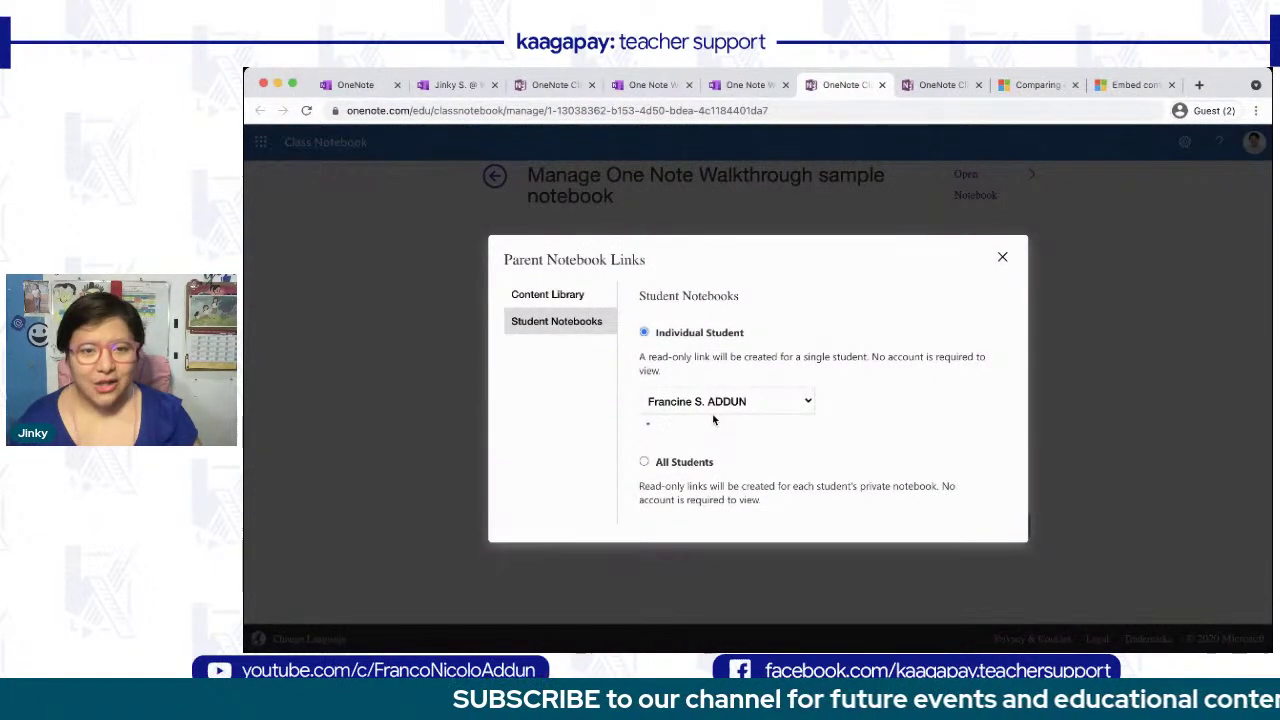
{"action": "scroll", "coordinate": [905, 465], "scroll_direction": "down", "scroll_amount": 1}
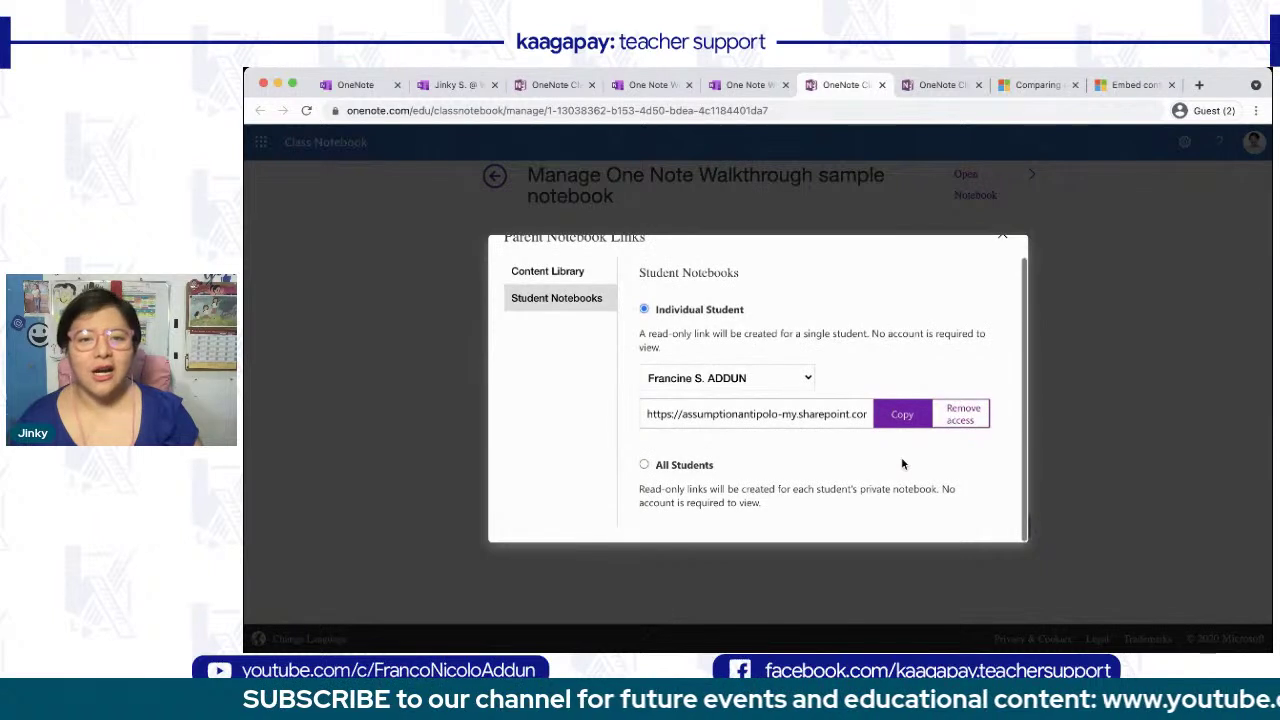
{"action": "scroll", "coordinate": [907, 421], "scroll_direction": "up", "scroll_amount": 1}
{"action": "left_click", "coordinate": [907, 421]}
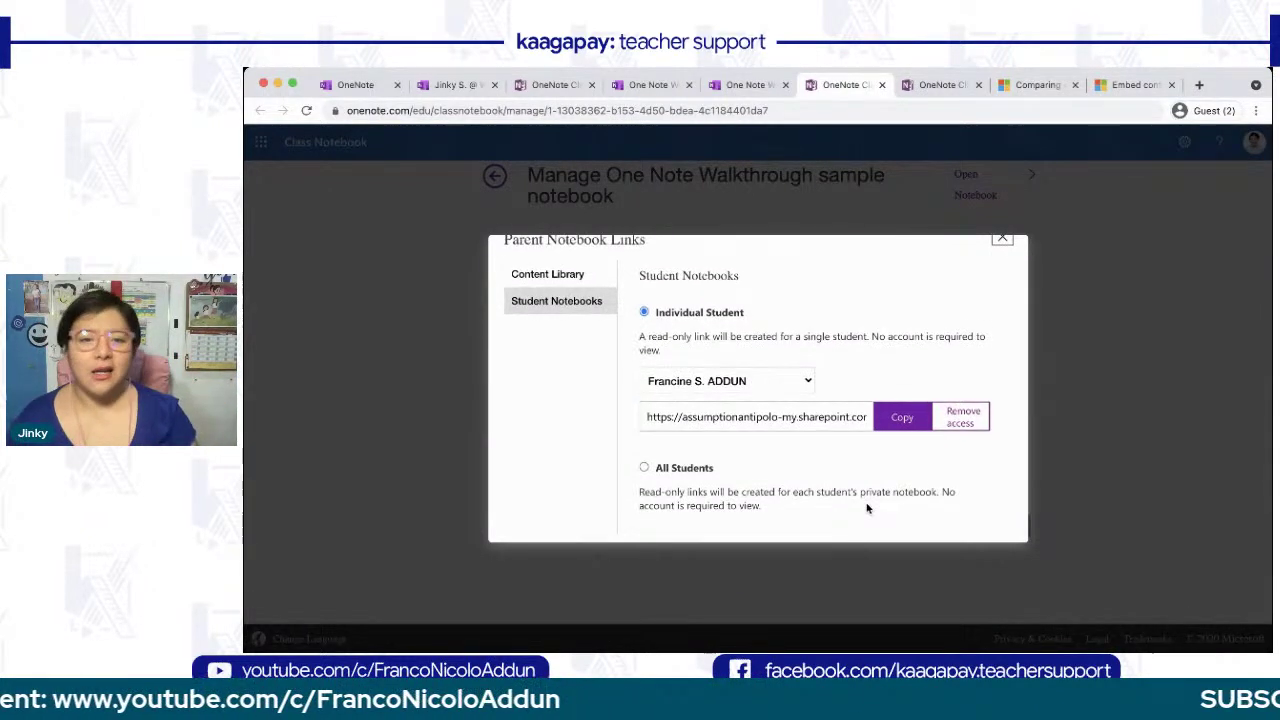
- Generate parent links for all students' notebooks, then close the links dialog
{"action": "left_click", "coordinate": [644, 471]}
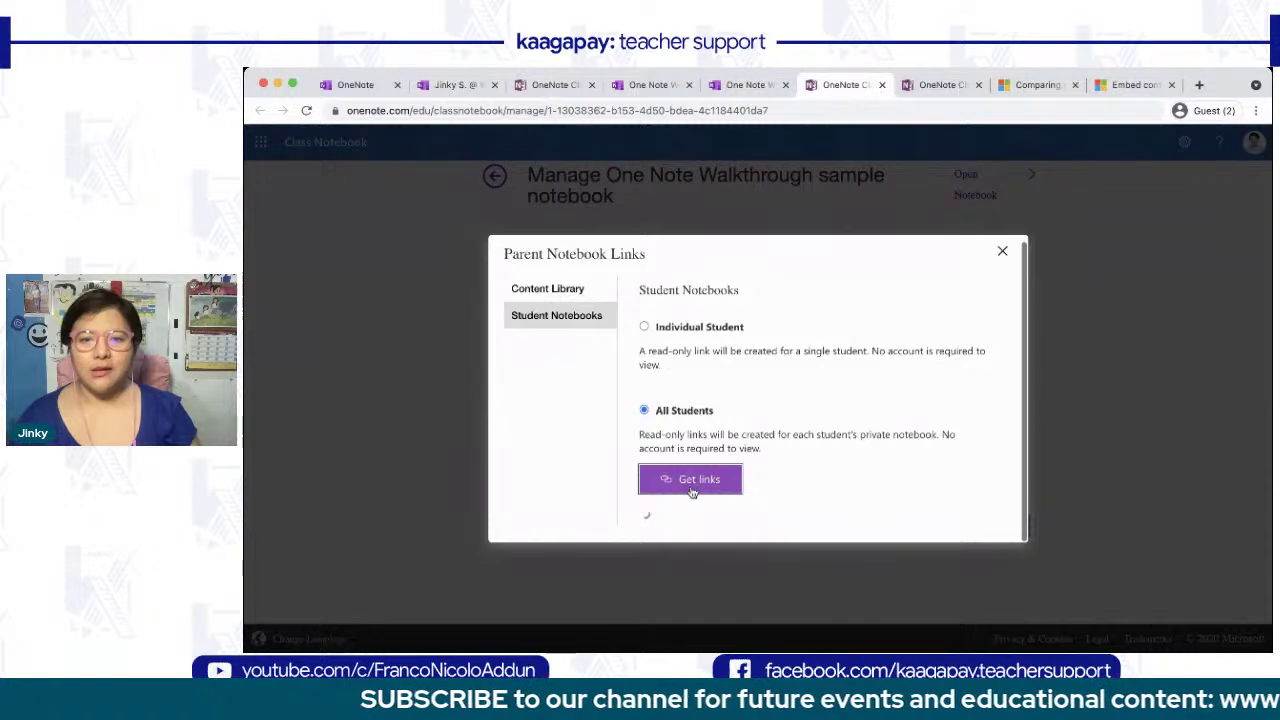
{"action": "scroll", "coordinate": [690, 490], "scroll_direction": "down", "scroll_amount": 2}
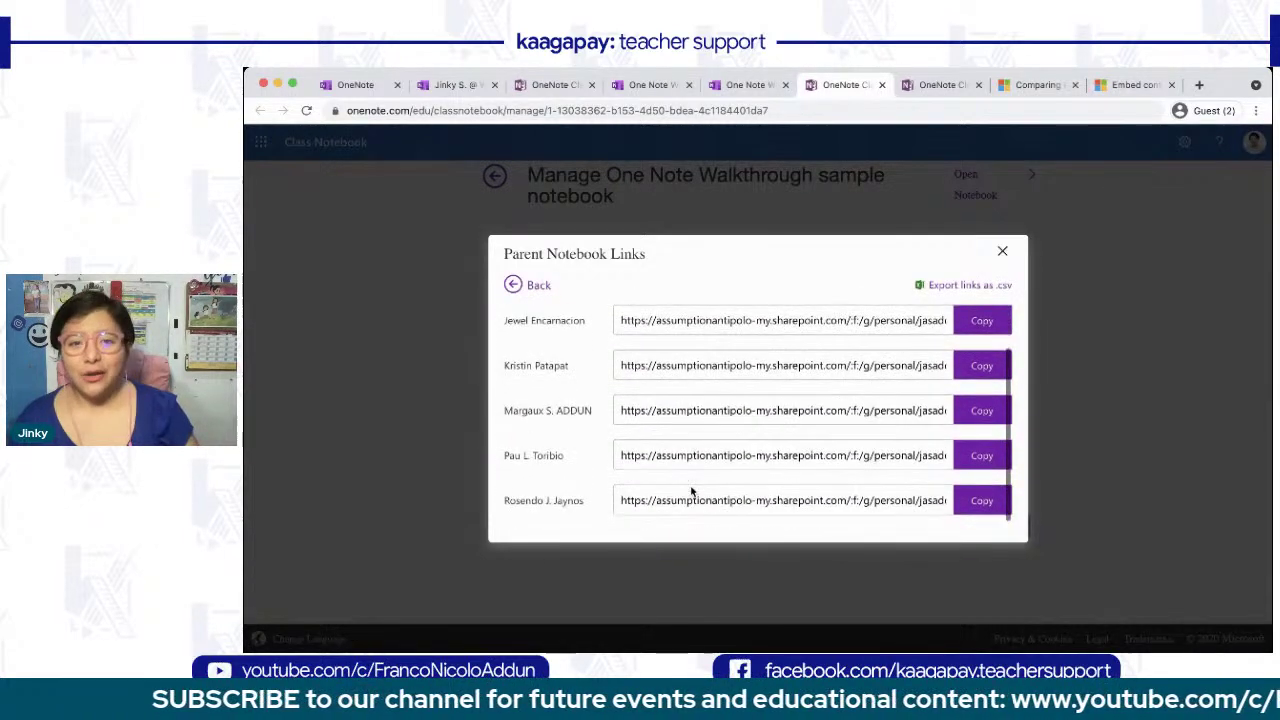
{"action": "scroll", "coordinate": [690, 487], "scroll_direction": "up", "scroll_amount": 2}
{"action": "scroll", "coordinate": [690, 489], "scroll_direction": "down", "scroll_amount": 1}
{"action": "scroll", "coordinate": [690, 489], "scroll_direction": "up", "scroll_amount": 1}
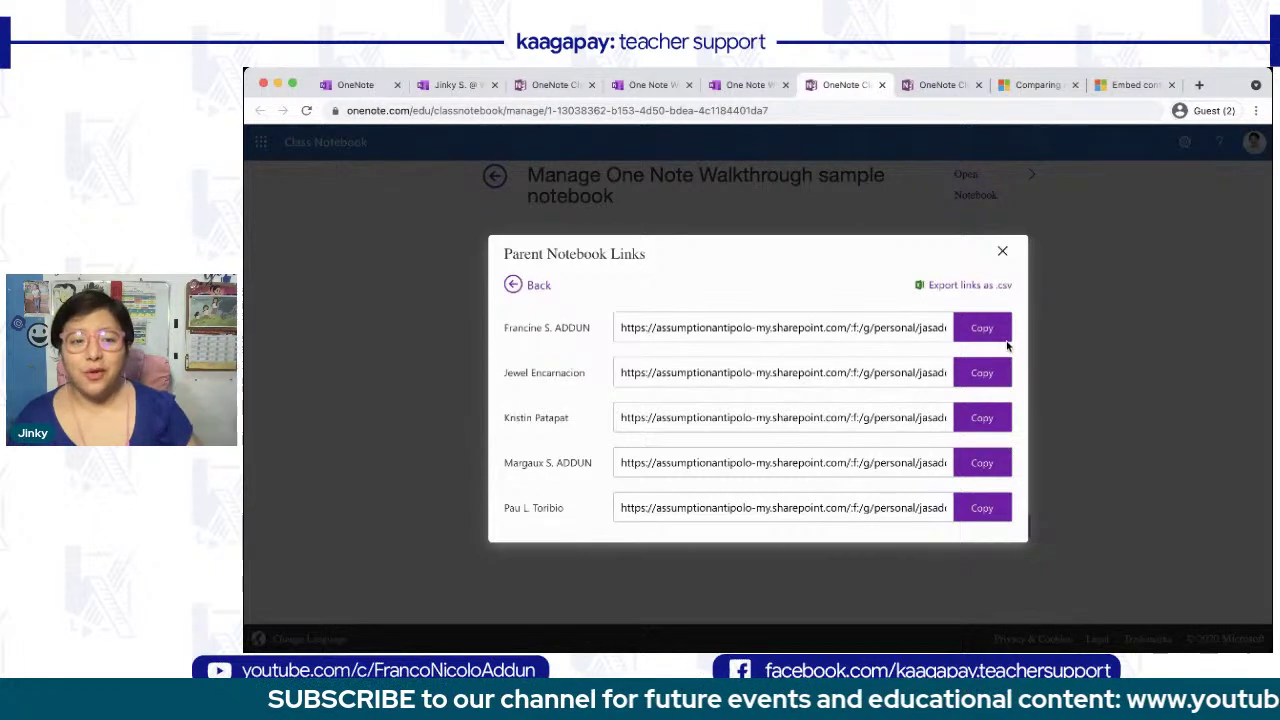
{"action": "left_click", "coordinate": [1004, 254]}
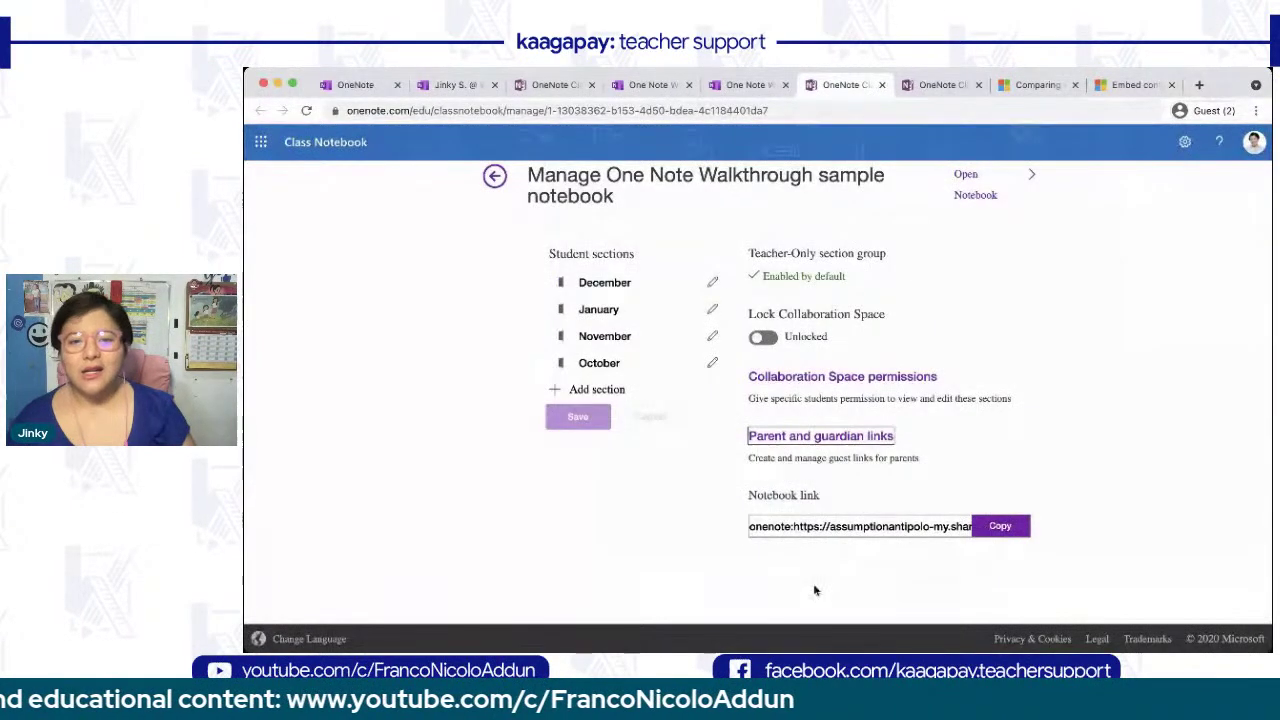
{"action": "scroll", "coordinate": [813, 583], "scroll_direction": "down", "scroll_amount": 1}
{"action": "scroll", "coordinate": [813, 583], "scroll_direction": "up", "scroll_amount": 2}
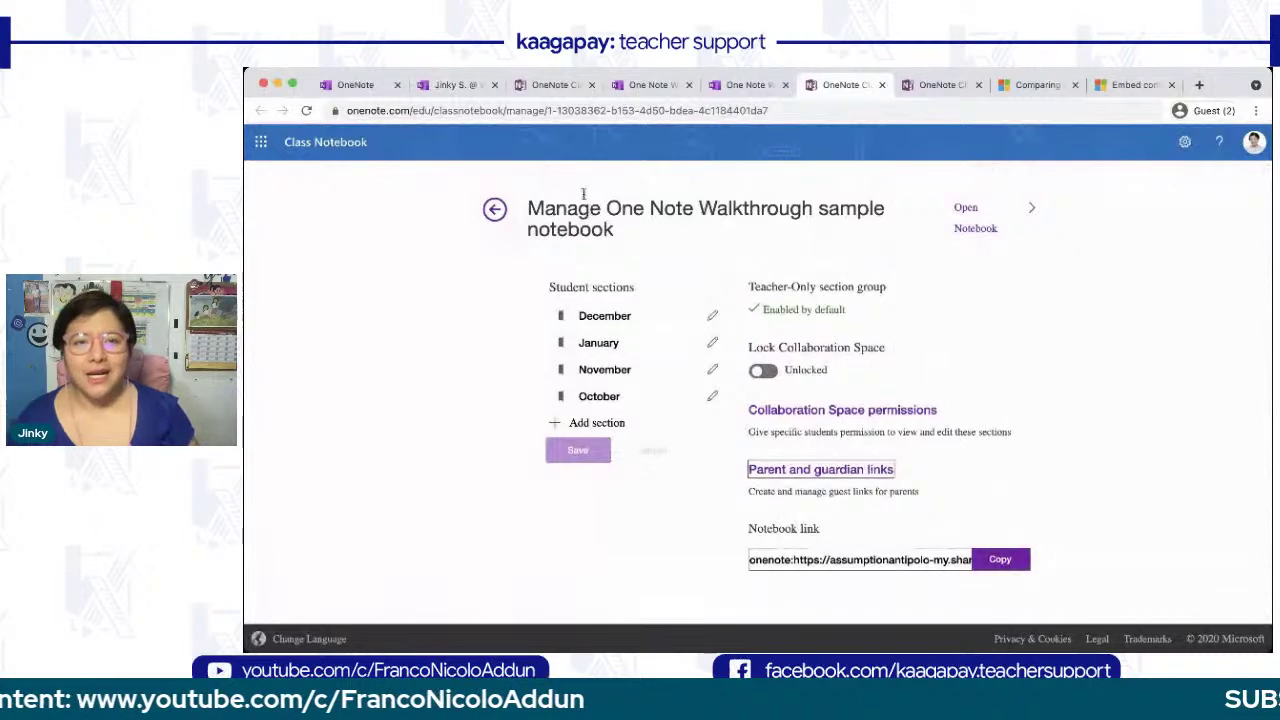
{"action": "left_click", "coordinate": [745, 86]}
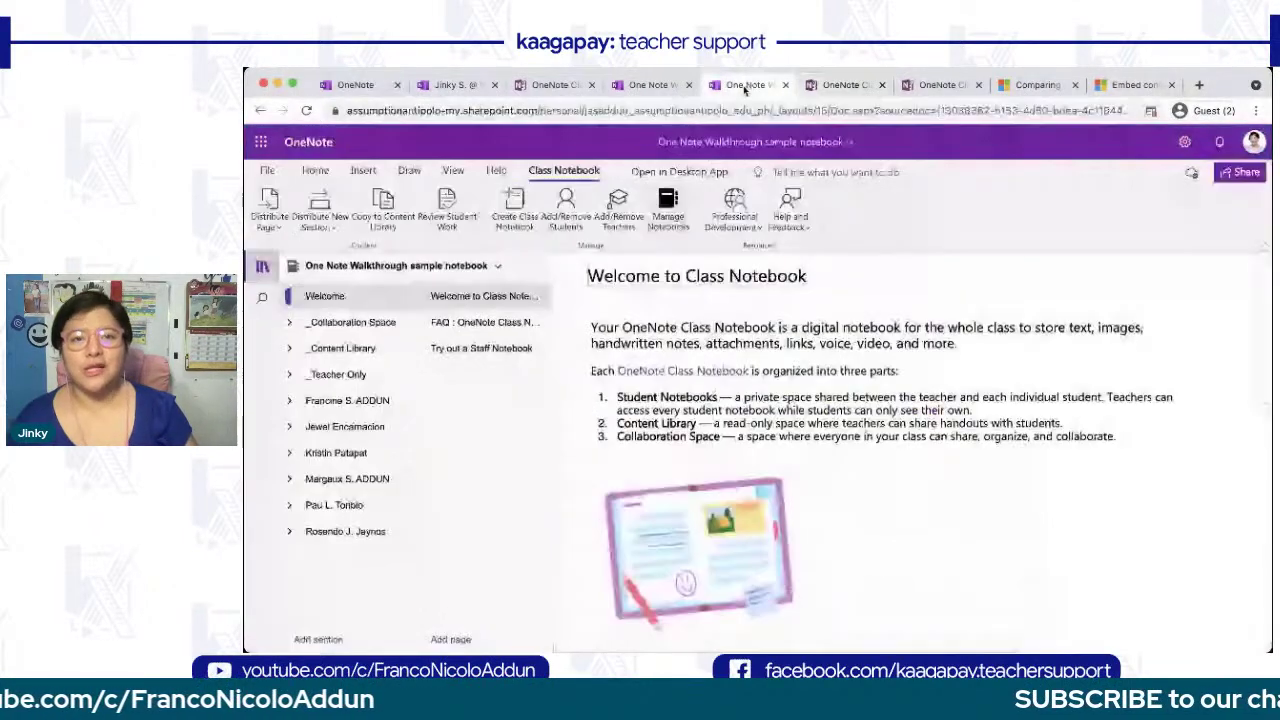
{"action": "left_click", "coordinate": [755, 228]}
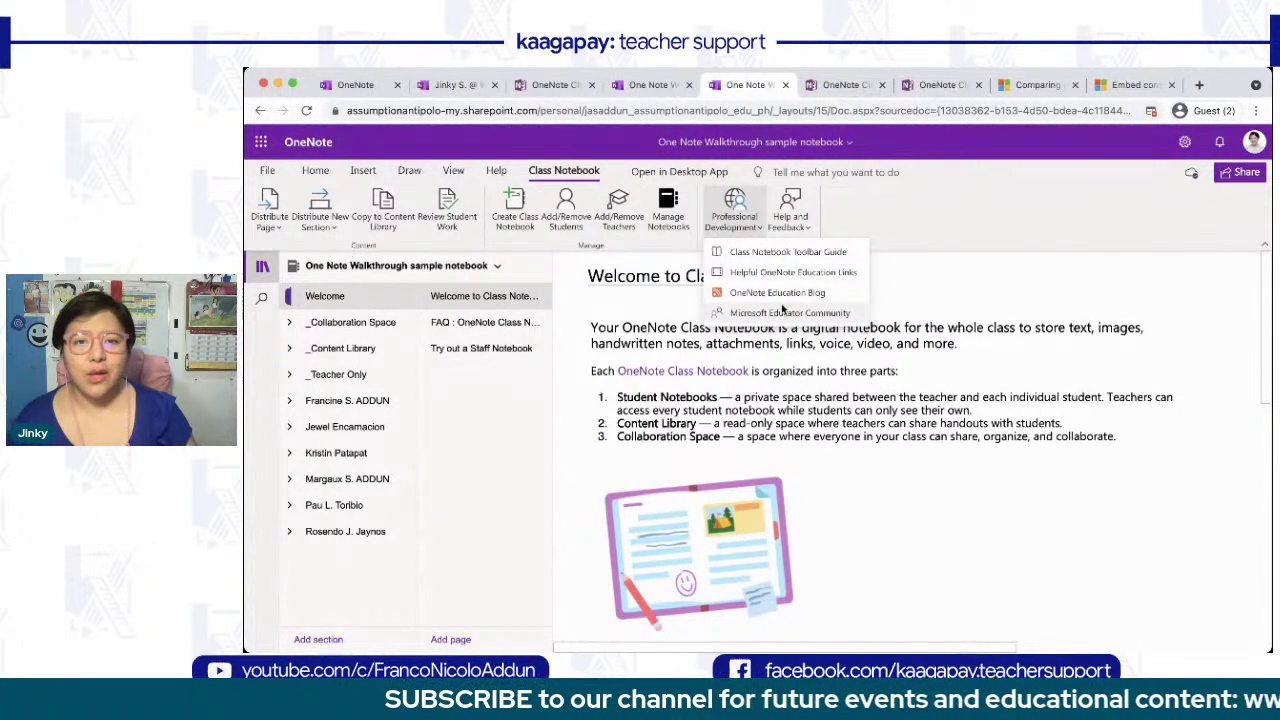
{"action": "left_click", "coordinate": [788, 220]}
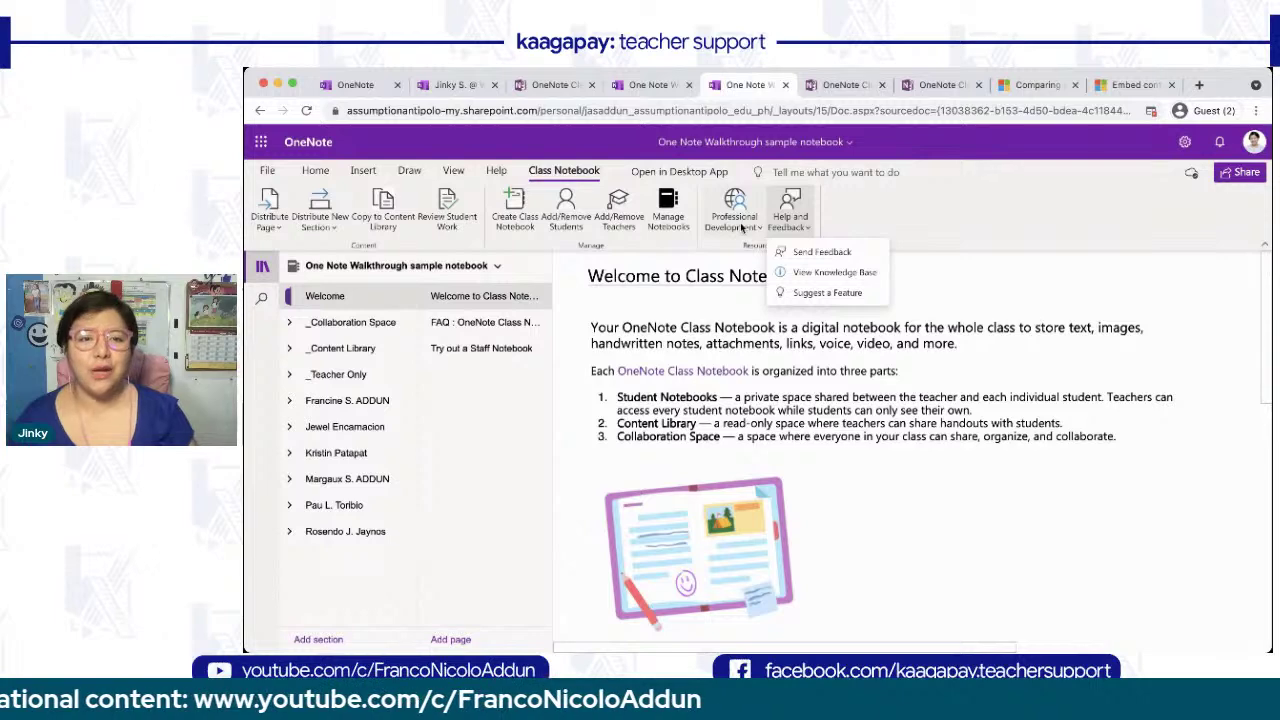
{"action": "left_click", "coordinate": [262, 270]}
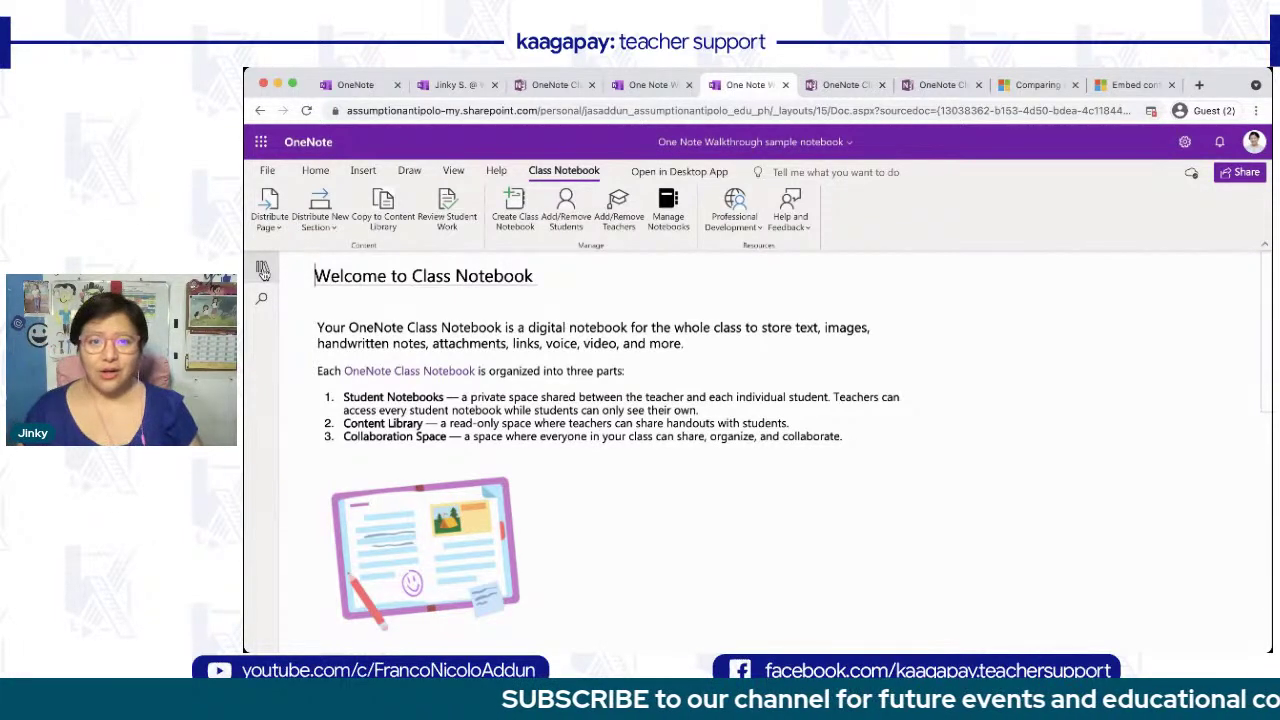
{"action": "left_click", "coordinate": [262, 270]}
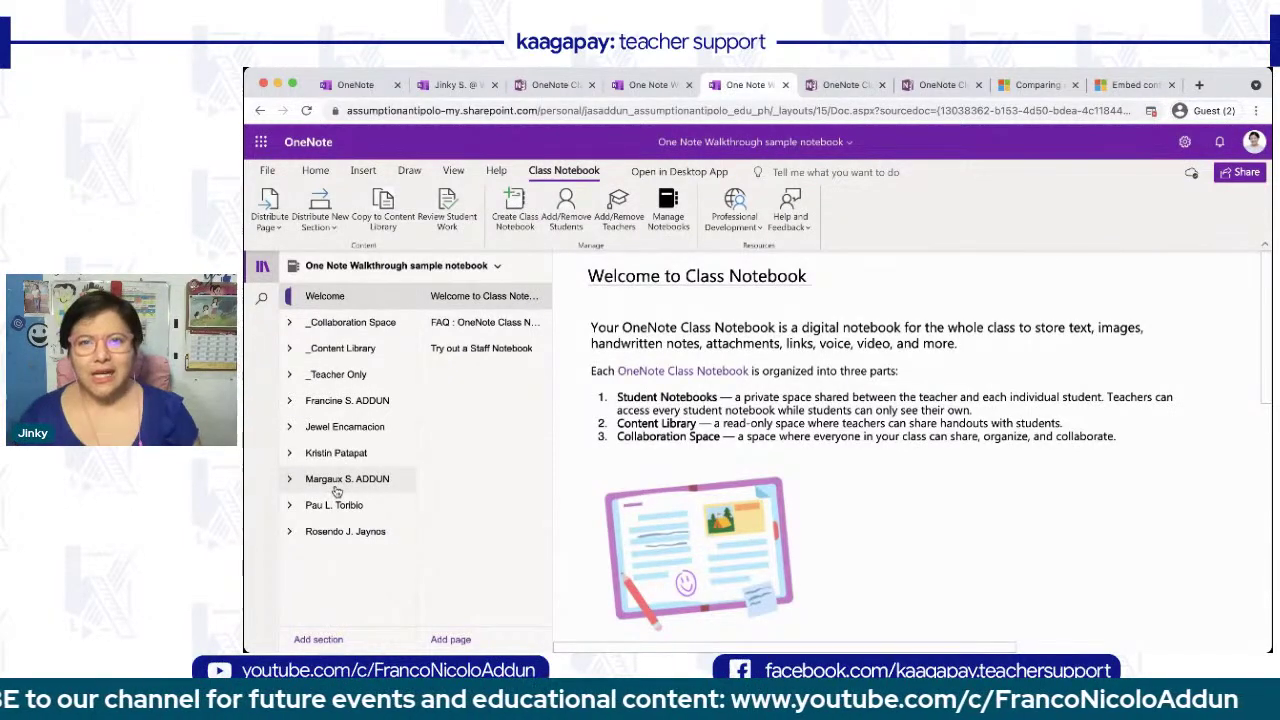
{"action": "left_click", "coordinate": [848, 86]}
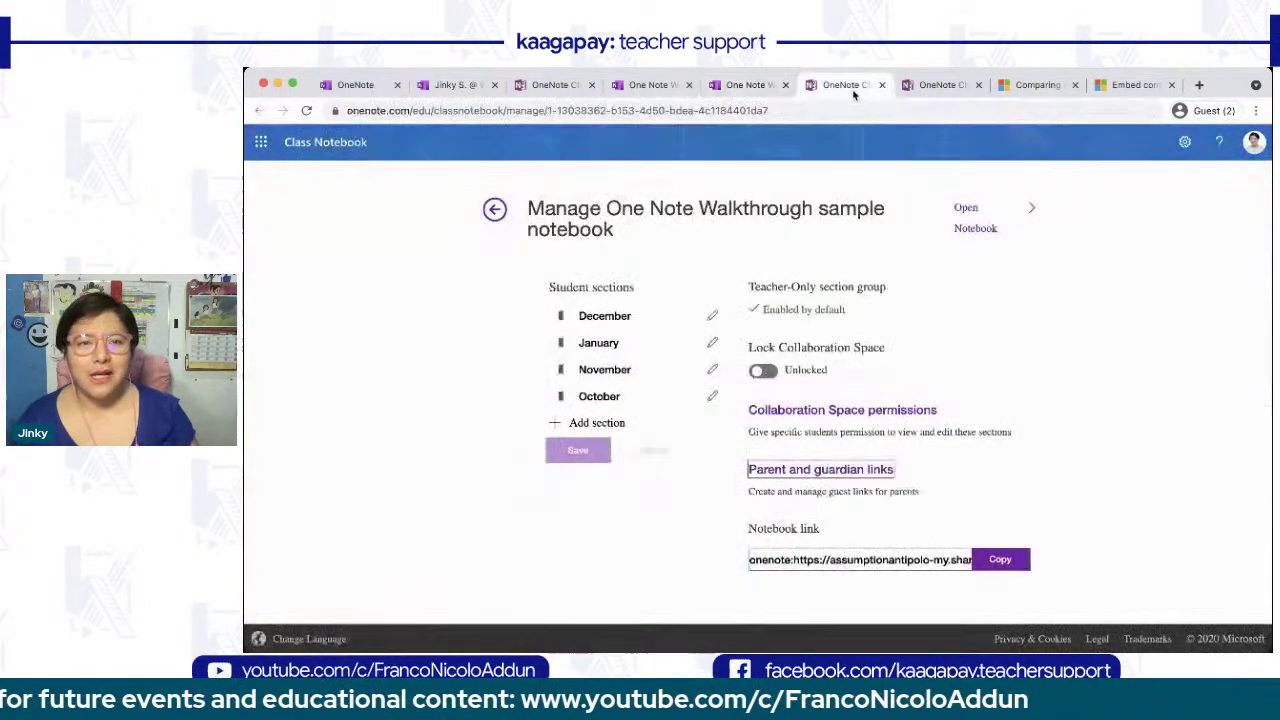
- Open the 1Q Wk5 WEBQUEST page in the STAT AND PROB 11-1 SY21-22 Notebook's _Teacher Only group
{"action": "key", "text": "ctrl+Tab"}
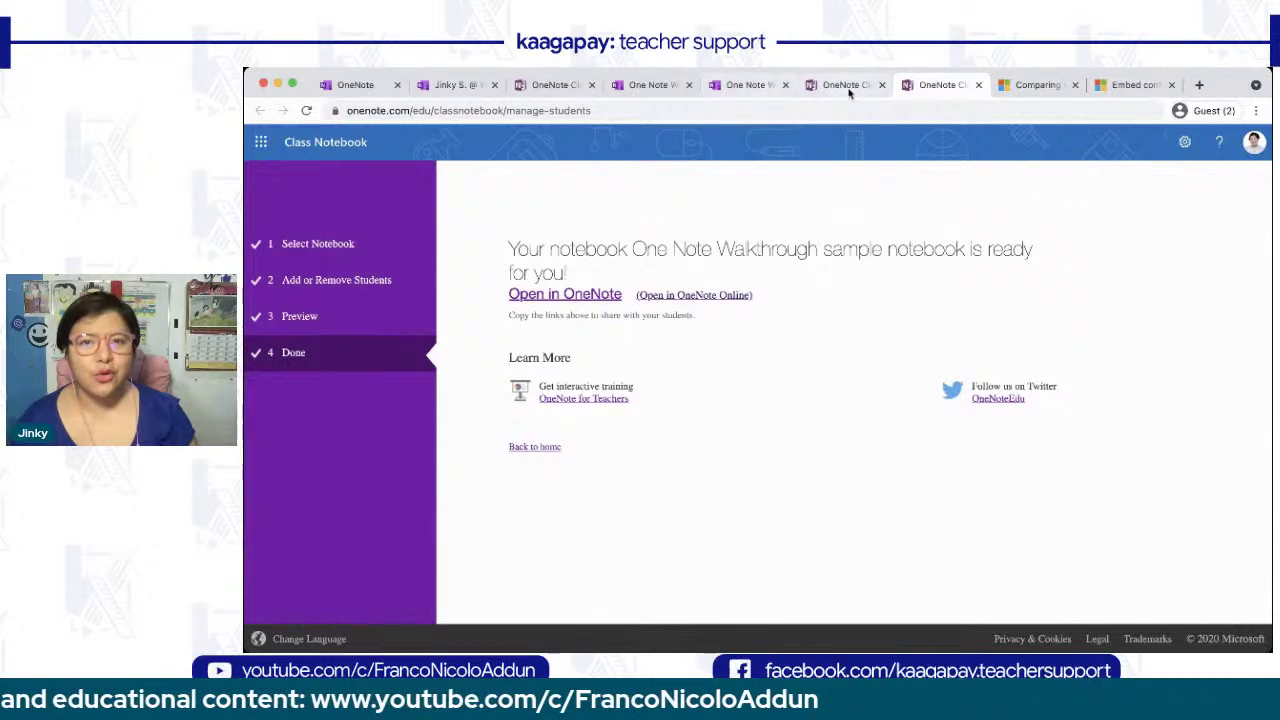
{"action": "left_click", "coordinate": [847, 88]}
{"action": "left_click", "coordinate": [650, 85]}
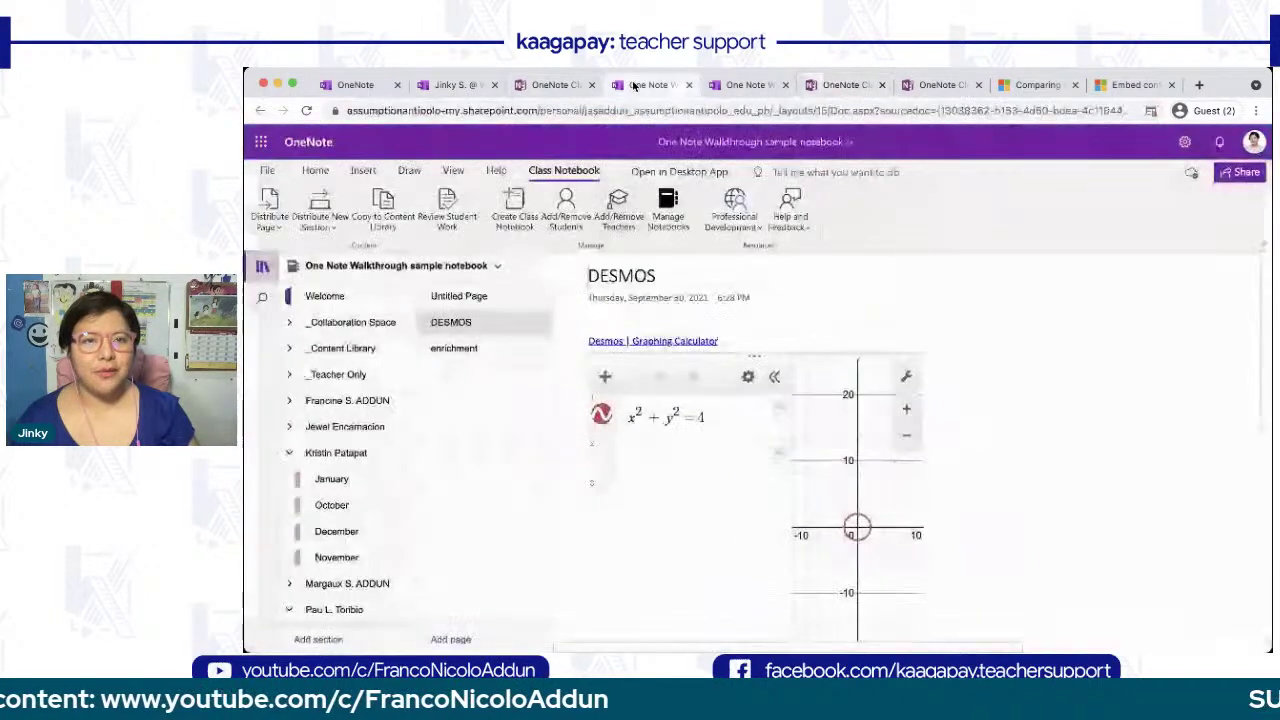
{"action": "left_click", "coordinate": [350, 267]}
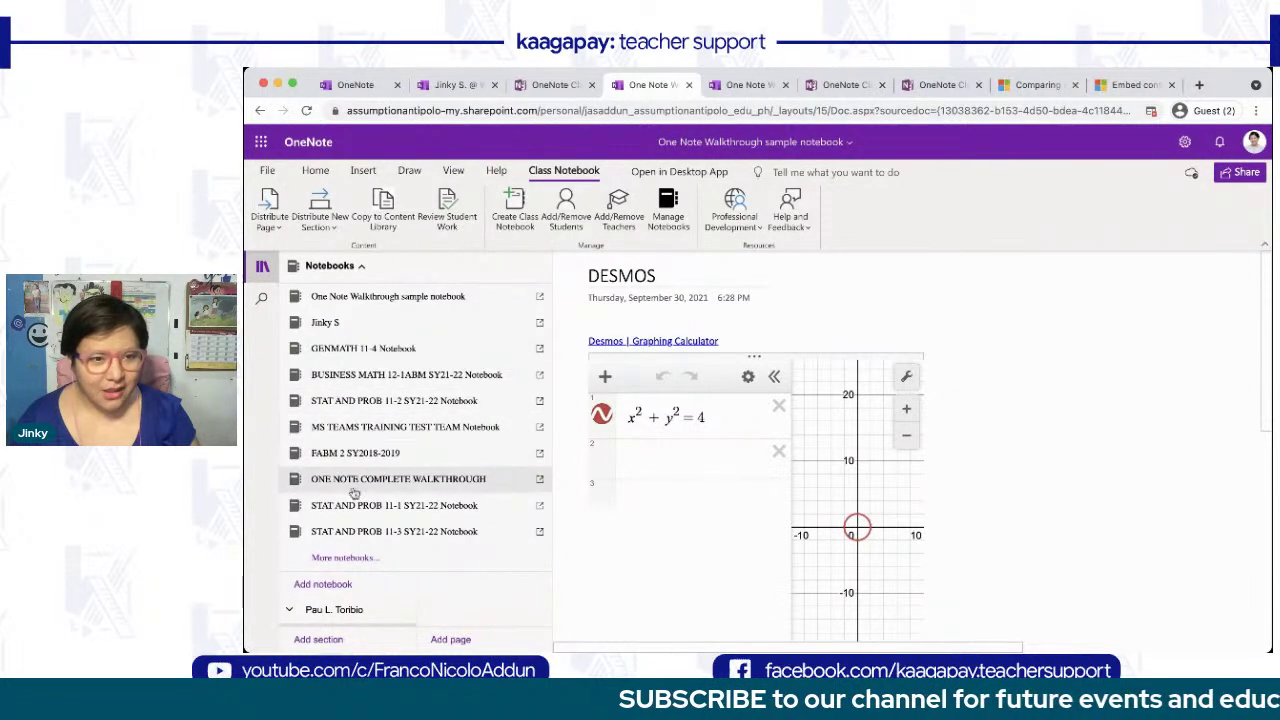
{"action": "left_click", "coordinate": [356, 518]}
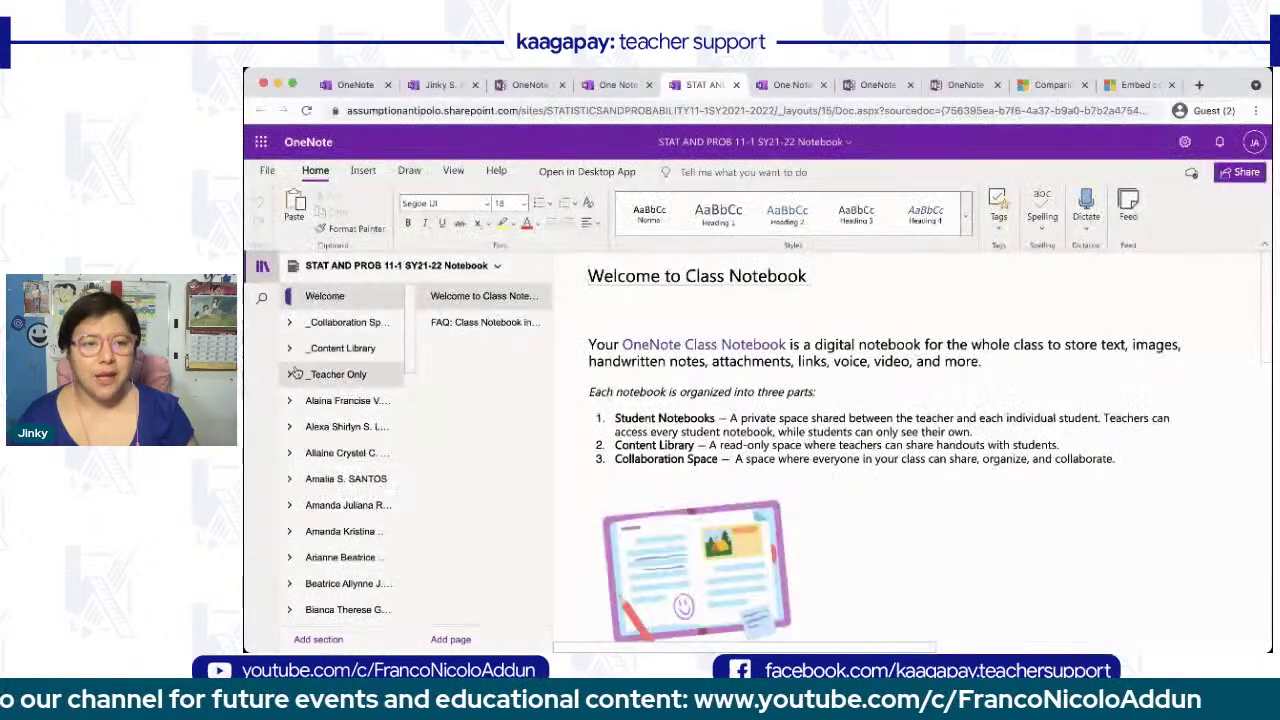
{"action": "left_click", "coordinate": [296, 373]}
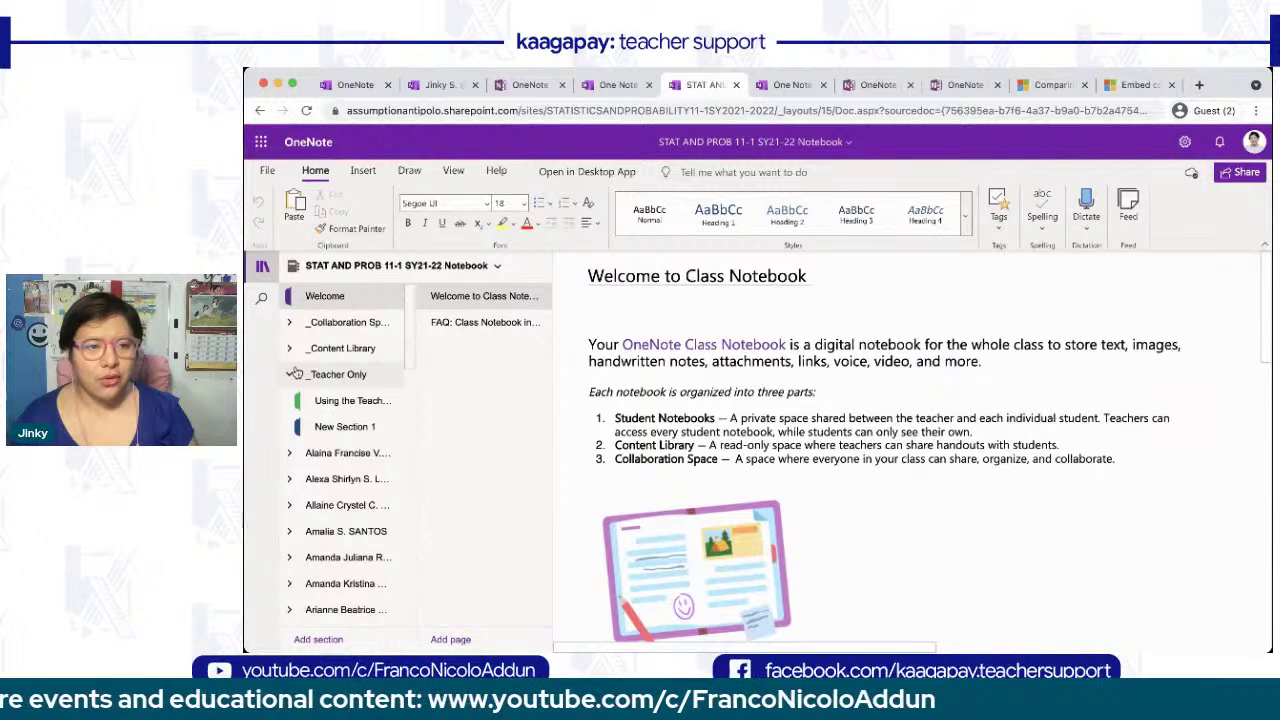
{"action": "left_click", "coordinate": [350, 400]}
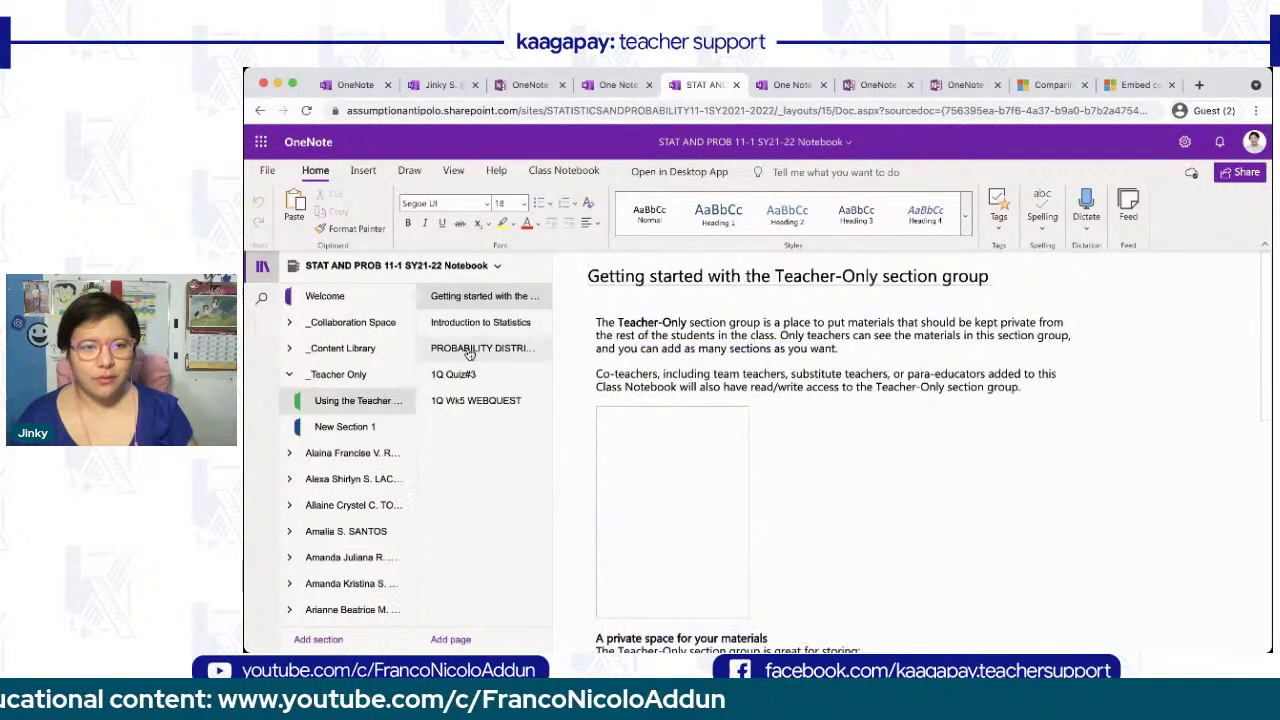
{"action": "left_click", "coordinate": [478, 401]}
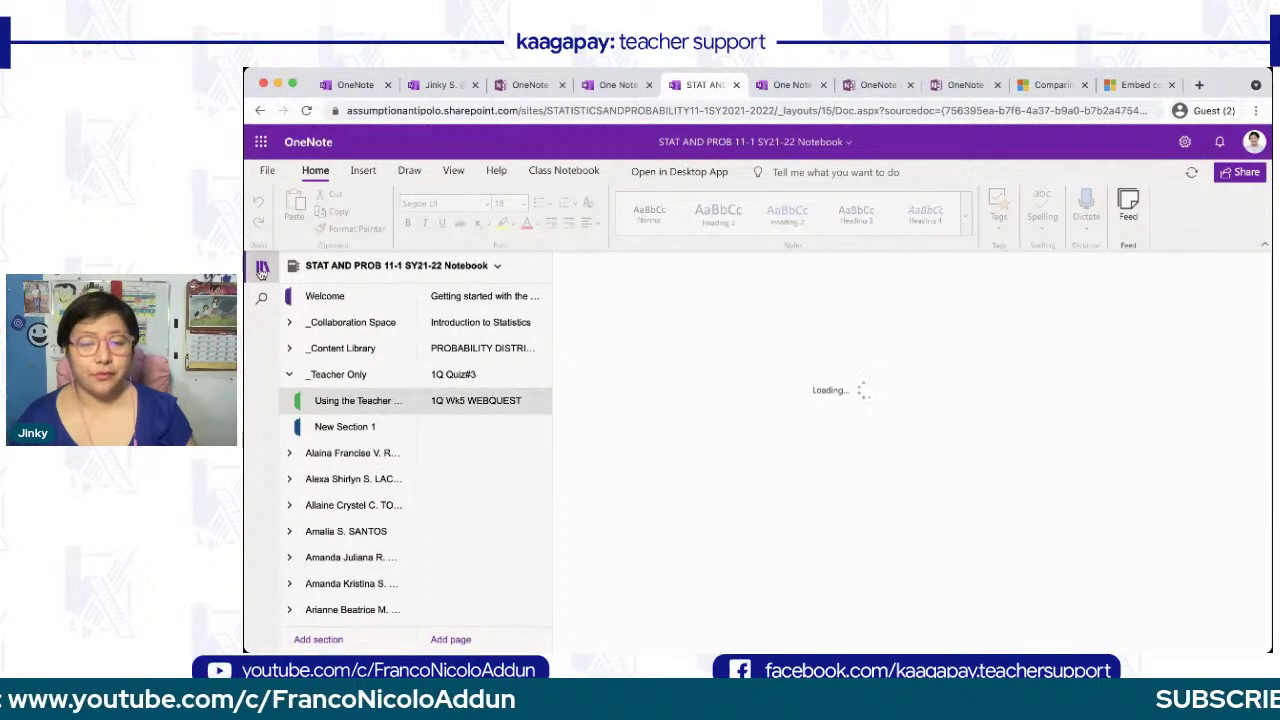
{"action": "left_click", "coordinate": [261, 270]}
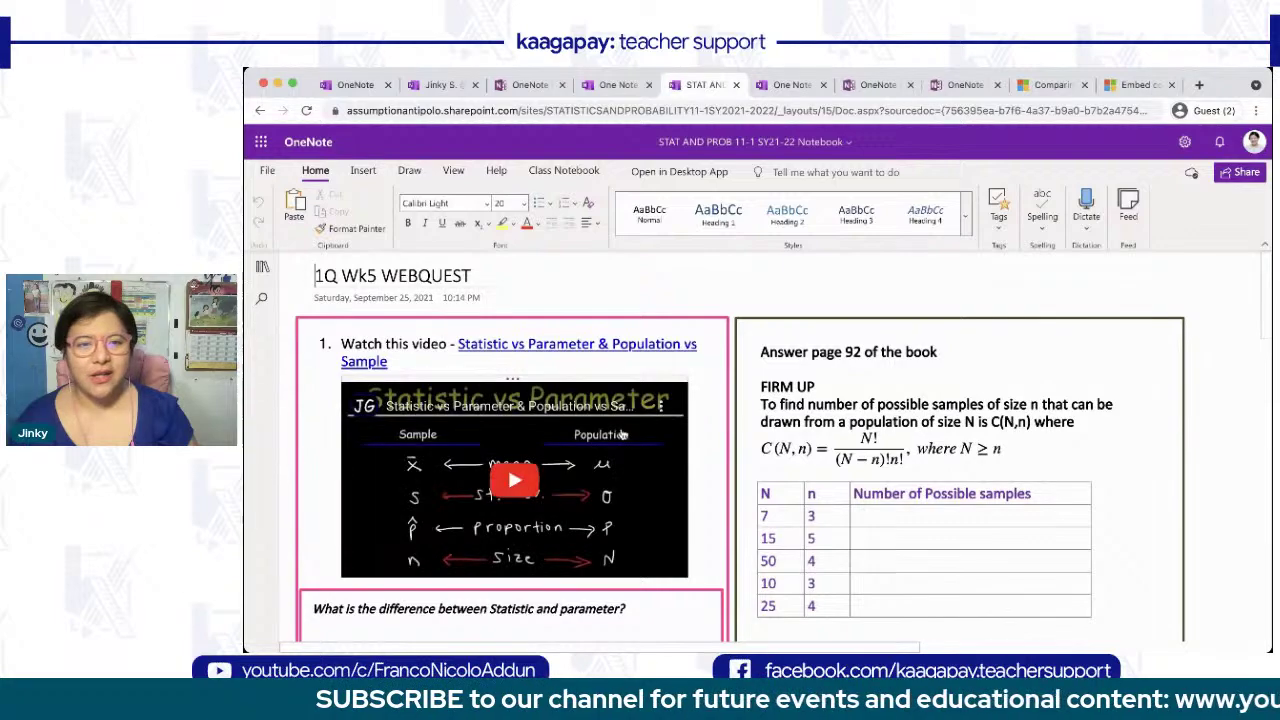
- Scroll through the WEBQUEST page, show its sections and pages list, and start a blank browser tab
{"action": "scroll", "coordinate": [600, 440], "scroll_direction": "down", "scroll_amount": 2}
{"action": "scroll", "coordinate": [622, 434], "scroll_direction": "down", "scroll_amount": 5}
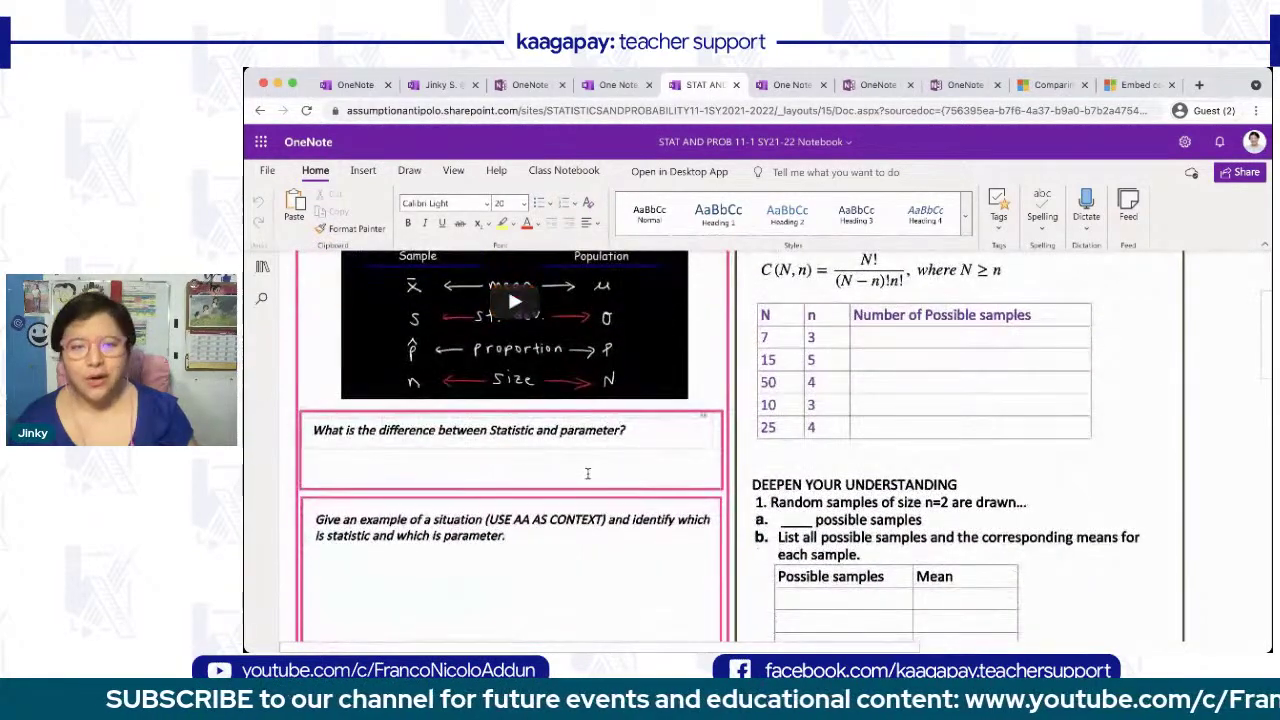
{"action": "scroll", "coordinate": [588, 473], "scroll_direction": "down", "scroll_amount": 1}
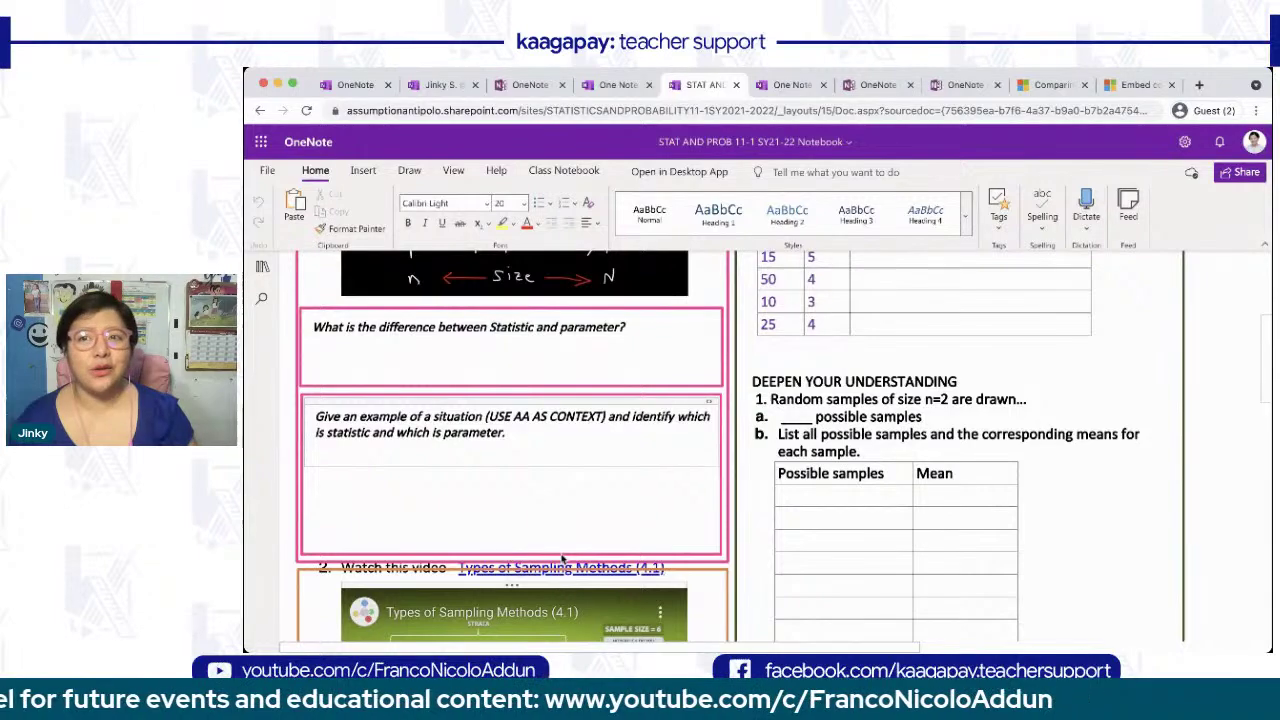
{"action": "scroll", "coordinate": [562, 558], "scroll_direction": "down", "scroll_amount": 5}
{"action": "scroll", "coordinate": [561, 554], "scroll_direction": "down", "scroll_amount": 3}
{"action": "scroll", "coordinate": [562, 558], "scroll_direction": "up", "scroll_amount": 5}
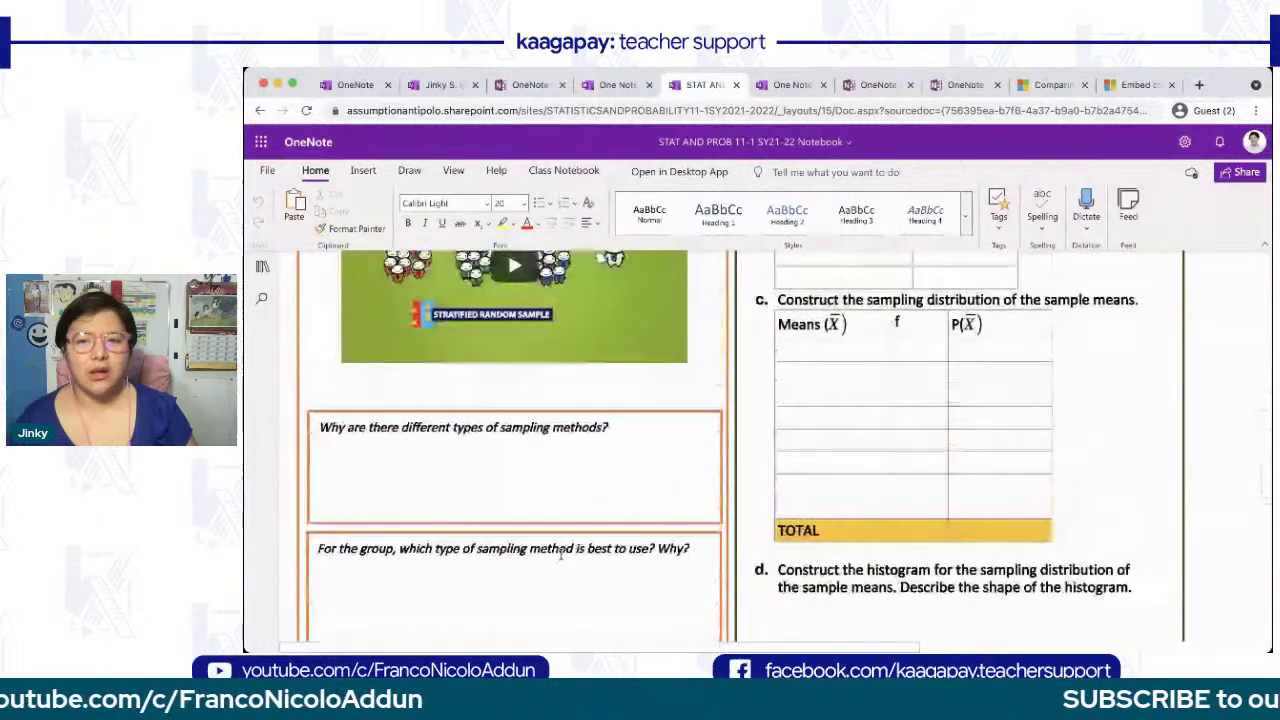
{"action": "scroll", "coordinate": [561, 557], "scroll_direction": "up", "scroll_amount": 10}
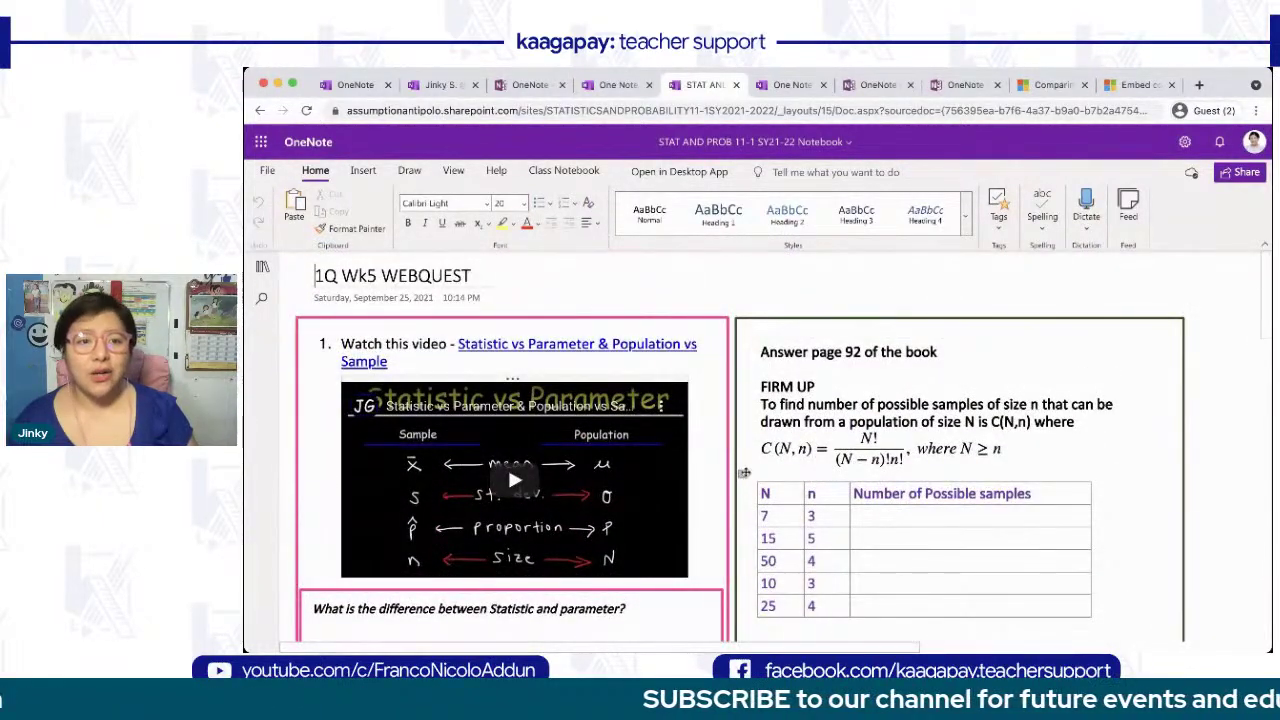
{"action": "left_click", "coordinate": [263, 267]}
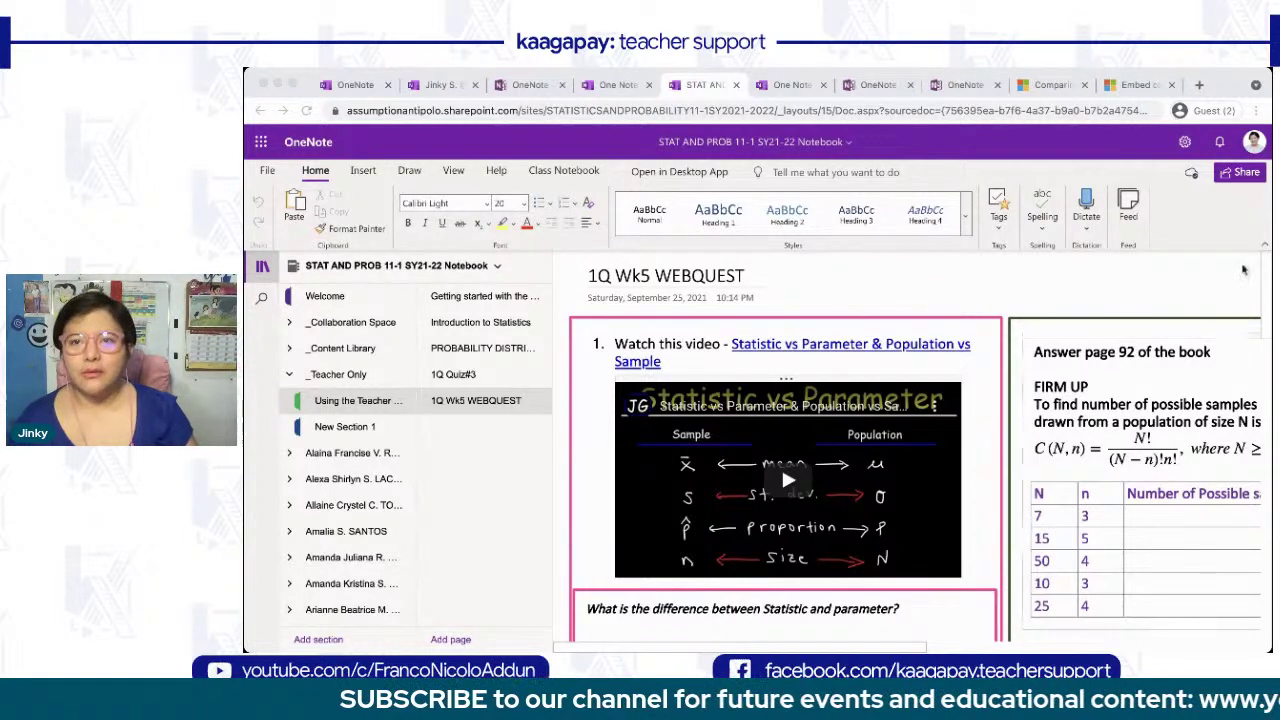
{"action": "left_click", "coordinate": [1199, 86]}
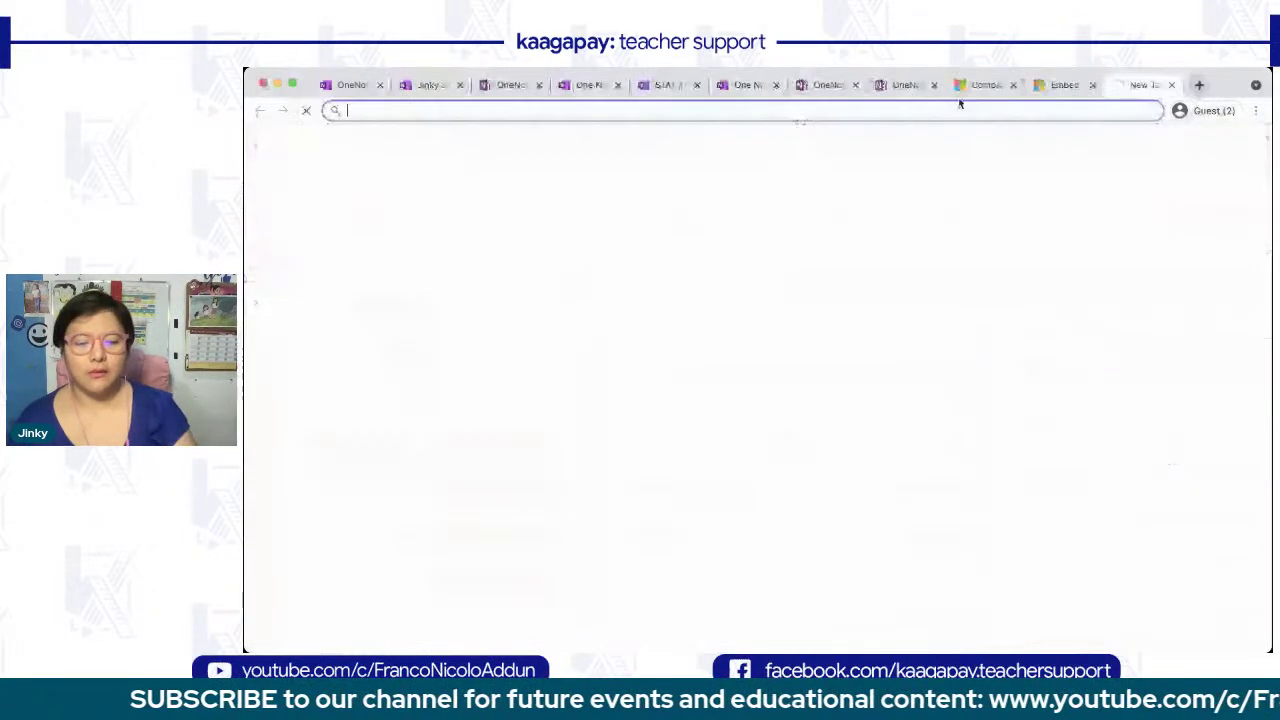
- Load the Digital Inking Samples notebook from its link and browse the Types of Weather page
{"action": "key", "text": "super+v"}
{"action": "key", "text": "Return"}
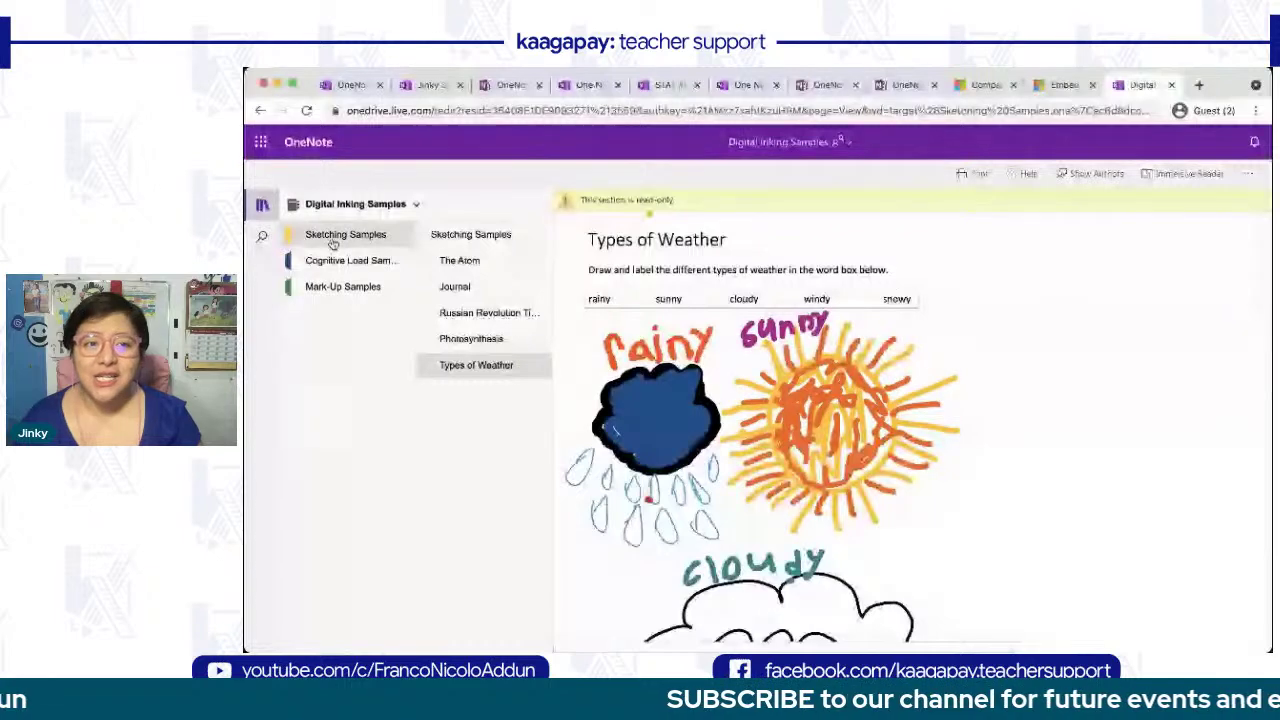
{"action": "scroll", "coordinate": [757, 383], "scroll_direction": "down", "scroll_amount": 1}
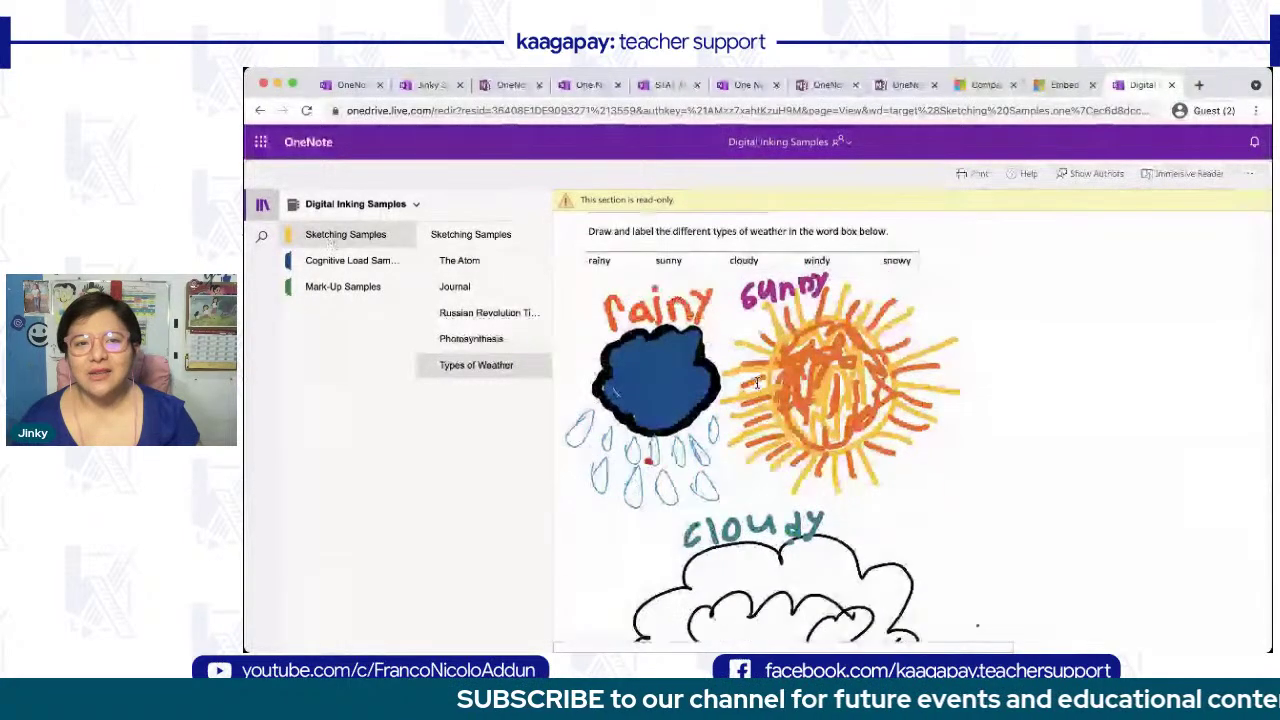
{"action": "left_click", "coordinate": [264, 206]}
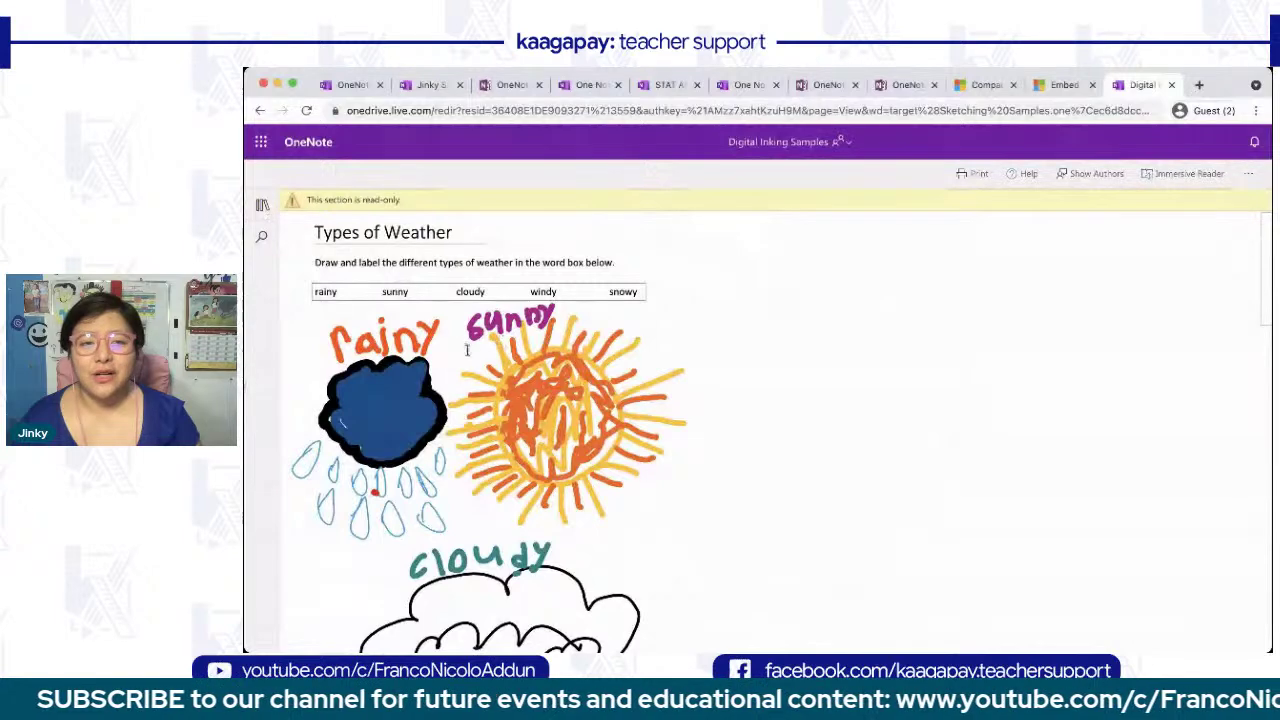
{"action": "scroll", "coordinate": [711, 472], "scroll_direction": "down", "scroll_amount": 3}
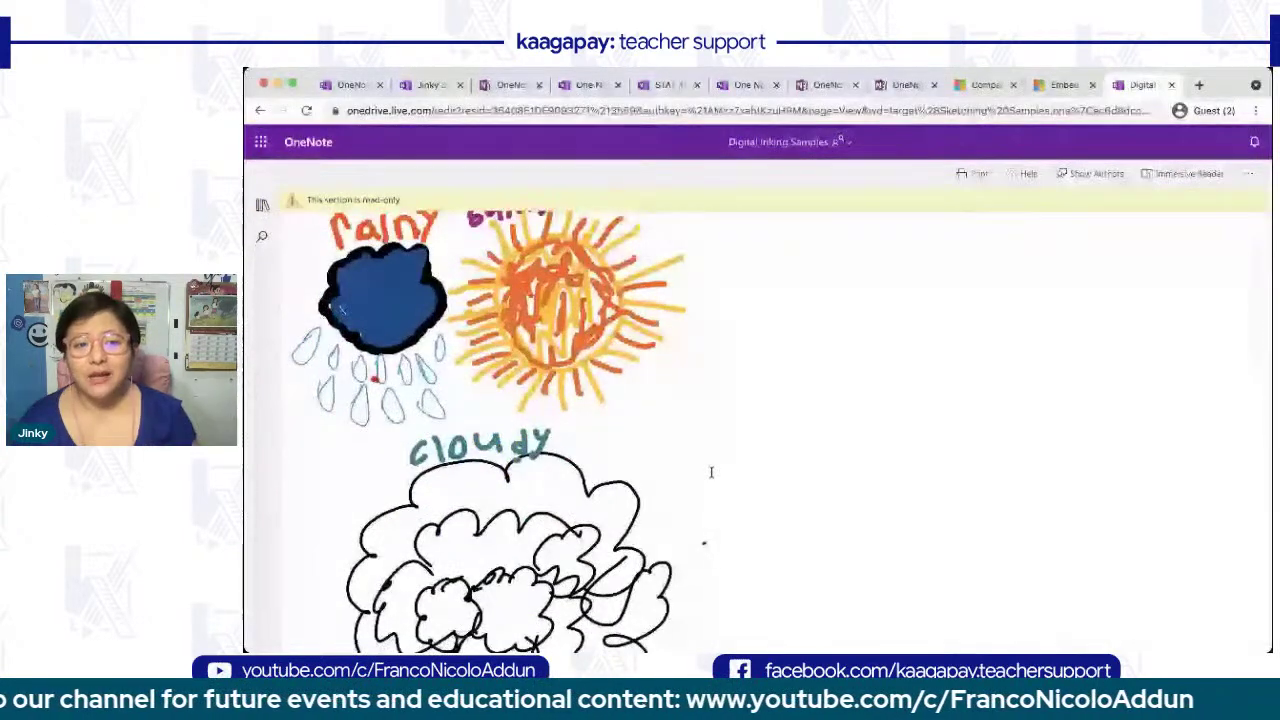
{"action": "scroll", "coordinate": [711, 472], "scroll_direction": "down", "scroll_amount": 20}
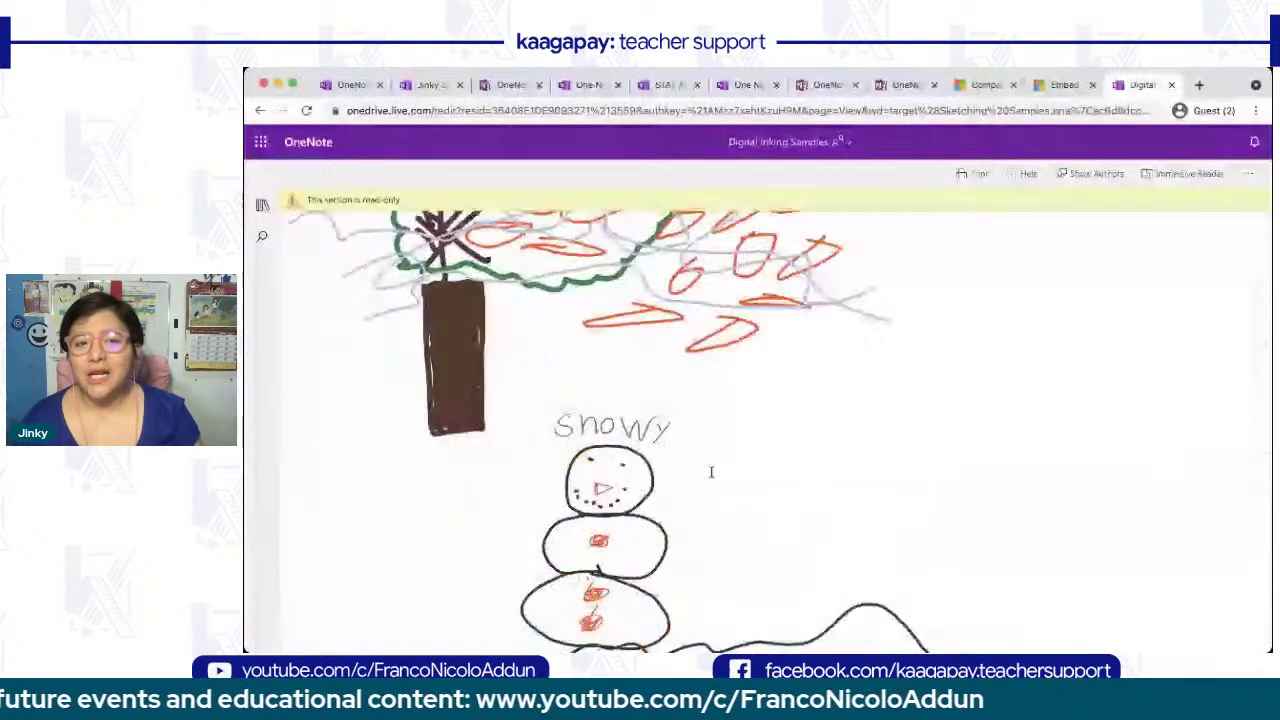
{"action": "scroll", "coordinate": [711, 472], "scroll_direction": "up", "scroll_amount": 20}
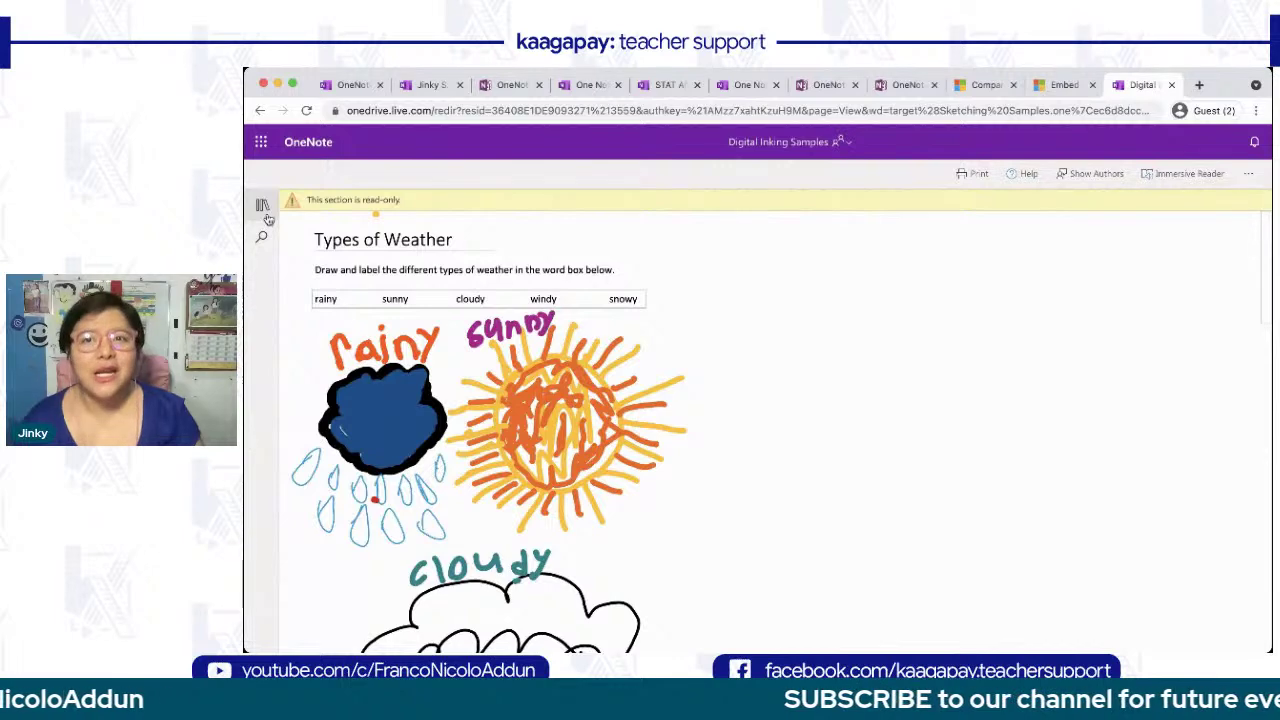
- Open The Atom page and scroll through its inked content
{"action": "left_click", "coordinate": [263, 206]}
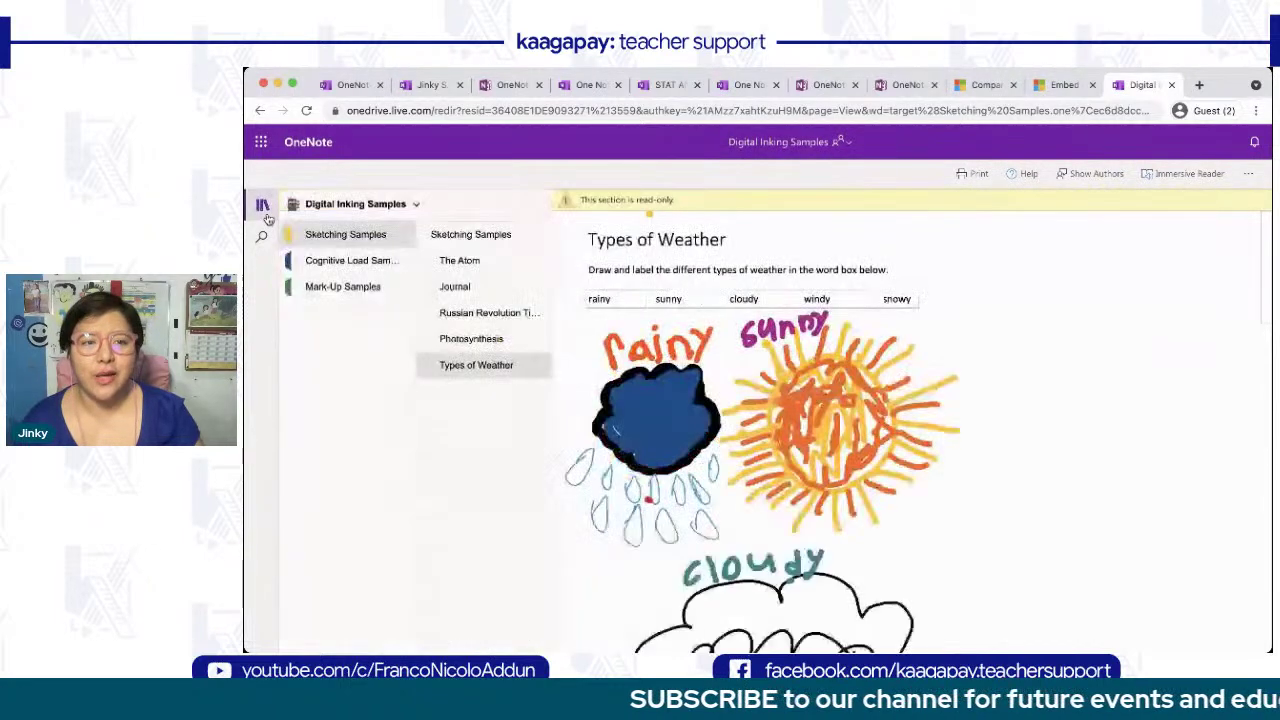
{"action": "left_click", "coordinate": [469, 262]}
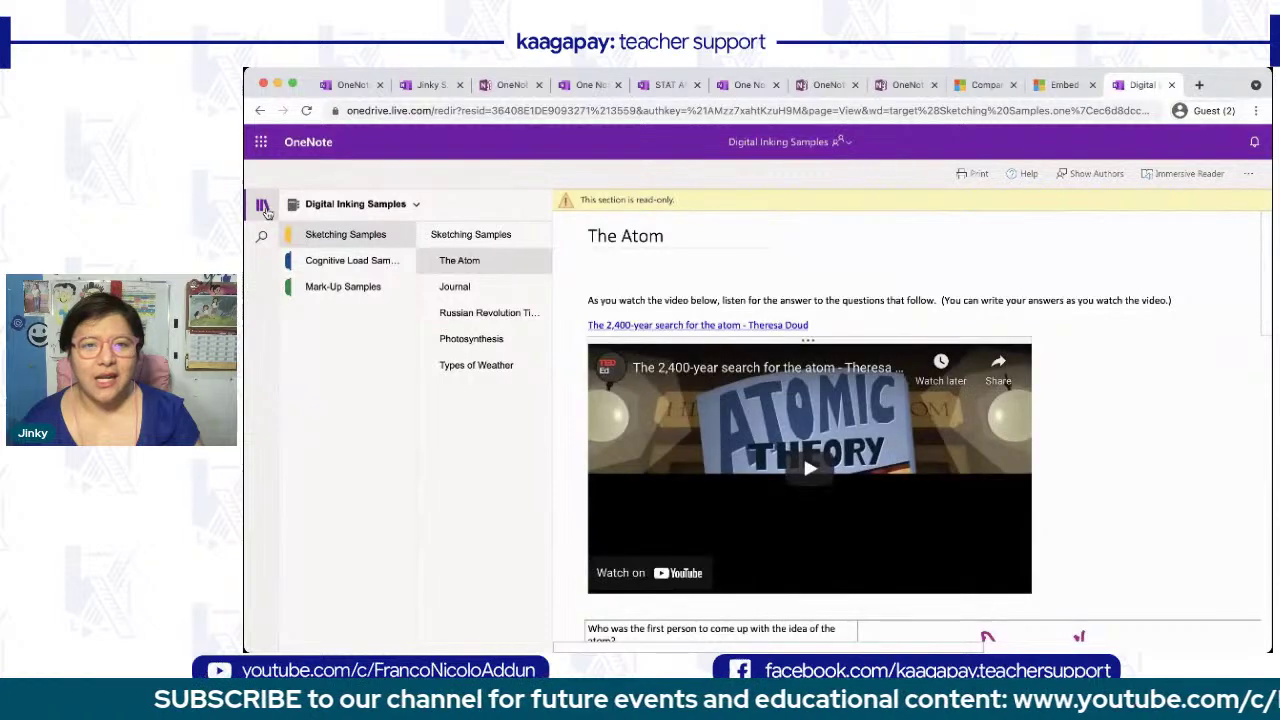
{"action": "left_click", "coordinate": [263, 207]}
{"action": "scroll", "coordinate": [510, 405], "scroll_direction": "down", "scroll_amount": 2}
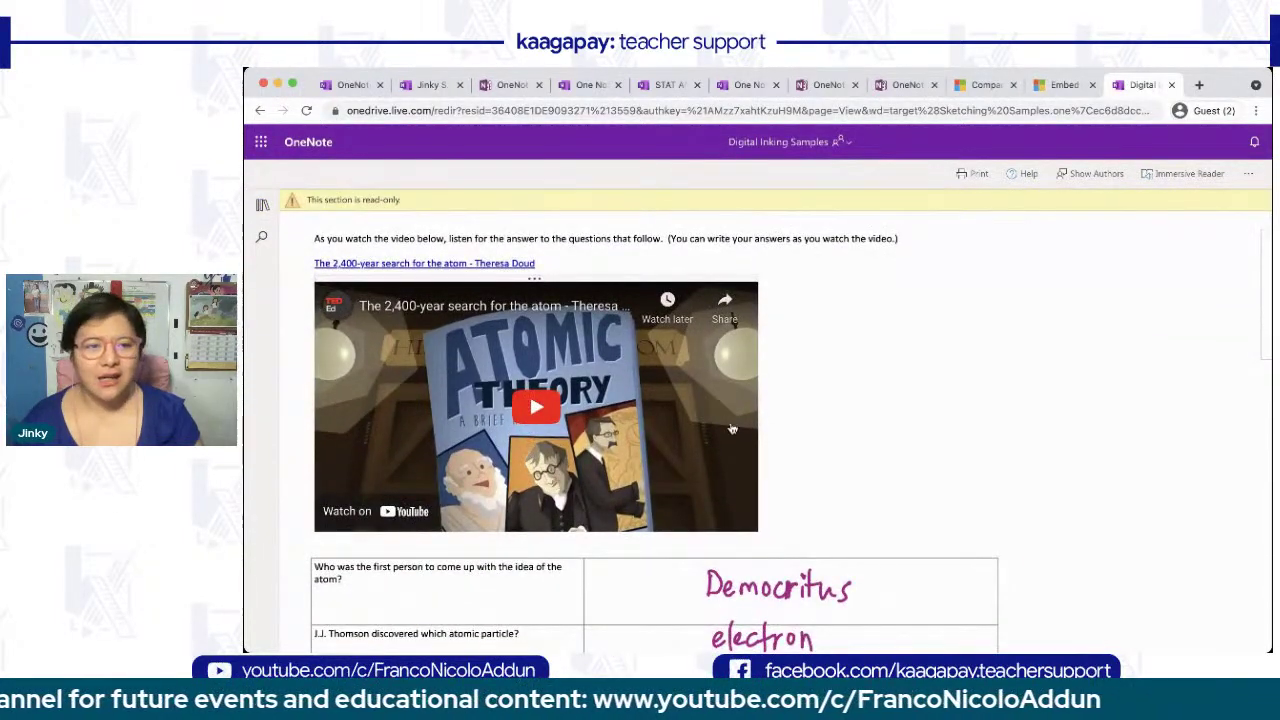
{"action": "scroll", "coordinate": [732, 429], "scroll_direction": "down", "scroll_amount": 5}
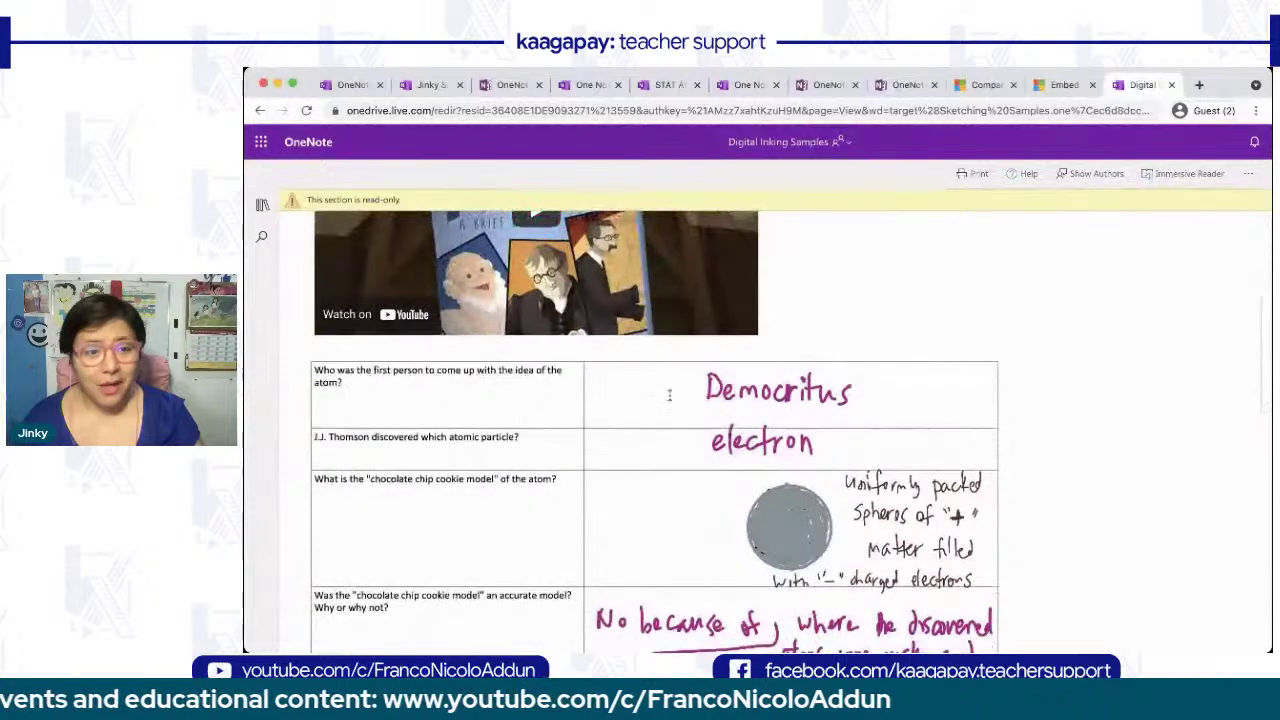
{"action": "scroll", "coordinate": [681, 451], "scroll_direction": "down", "scroll_amount": 1}
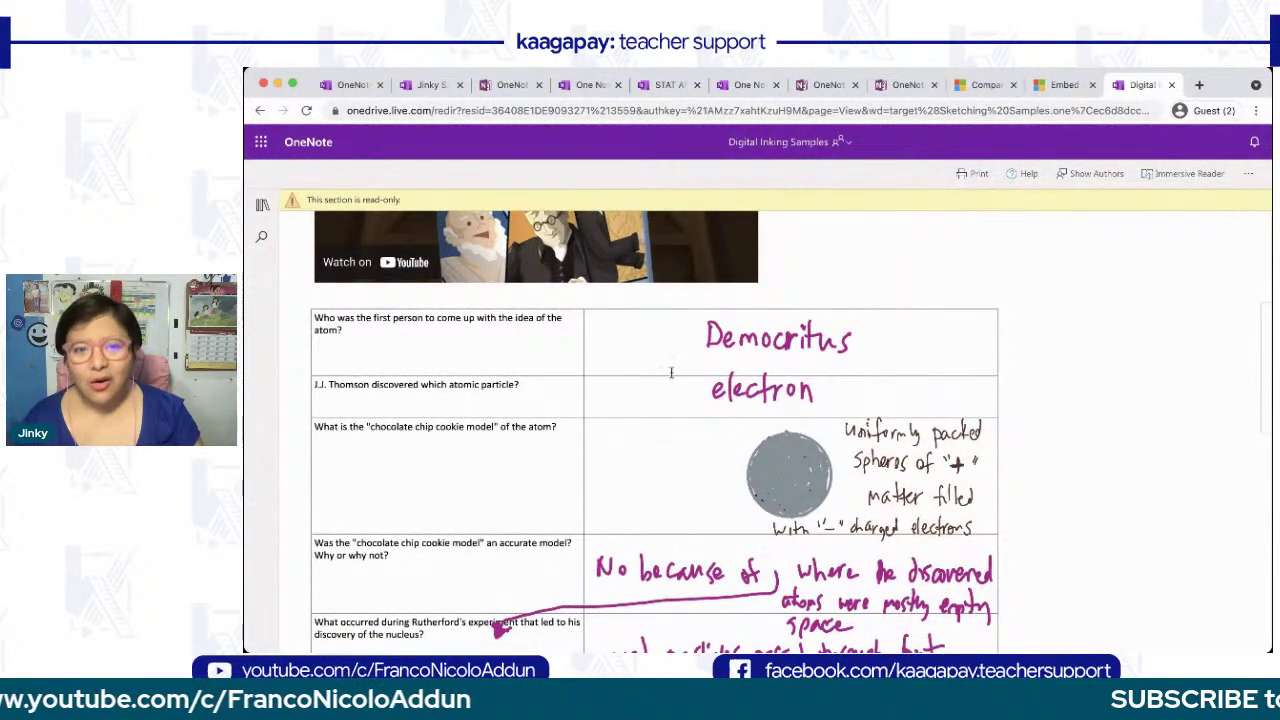
{"action": "scroll", "coordinate": [610, 468], "scroll_direction": "down", "scroll_amount": 4}
{"action": "scroll", "coordinate": [610, 468], "scroll_direction": "down", "scroll_amount": 10}
{"action": "scroll", "coordinate": [609, 463], "scroll_direction": "up", "scroll_amount": 5}
{"action": "scroll", "coordinate": [609, 463], "scroll_direction": "up", "scroll_amount": 2}
{"action": "left_click", "coordinate": [262, 204]}
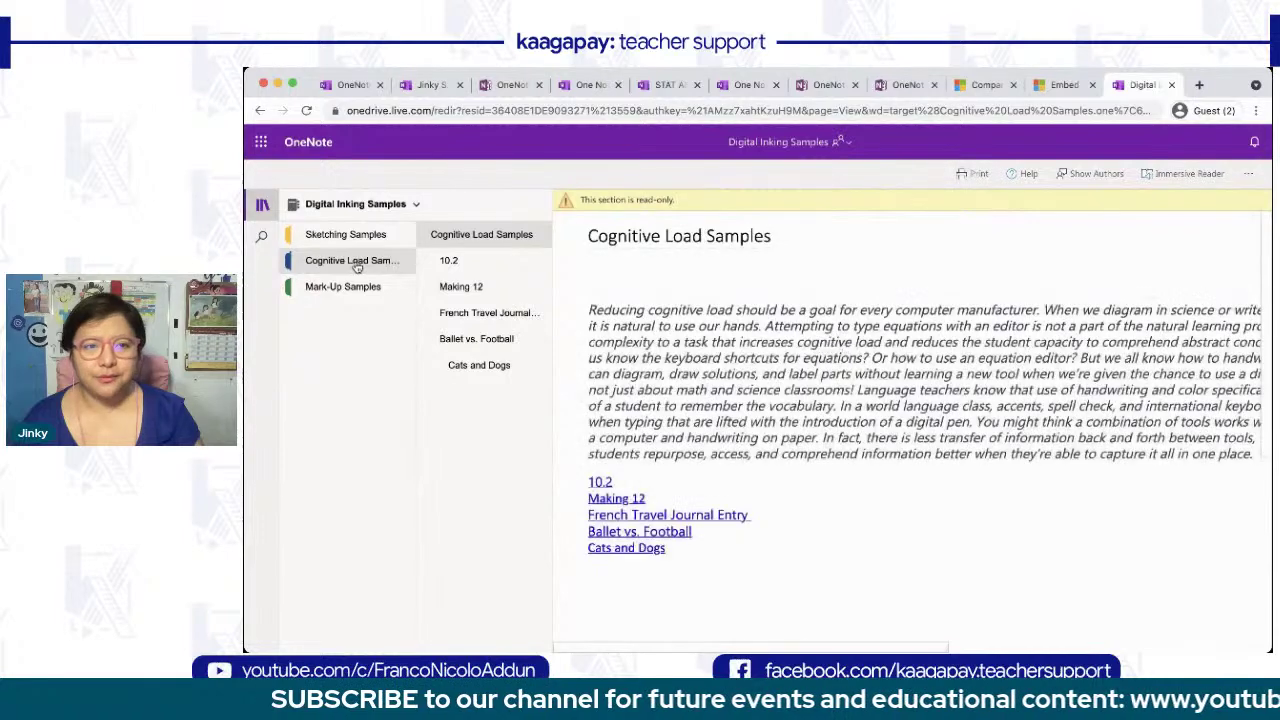
- Open the 10.2 Cognitive Load sample page and scroll through it
{"action": "left_click", "coordinate": [262, 204]}
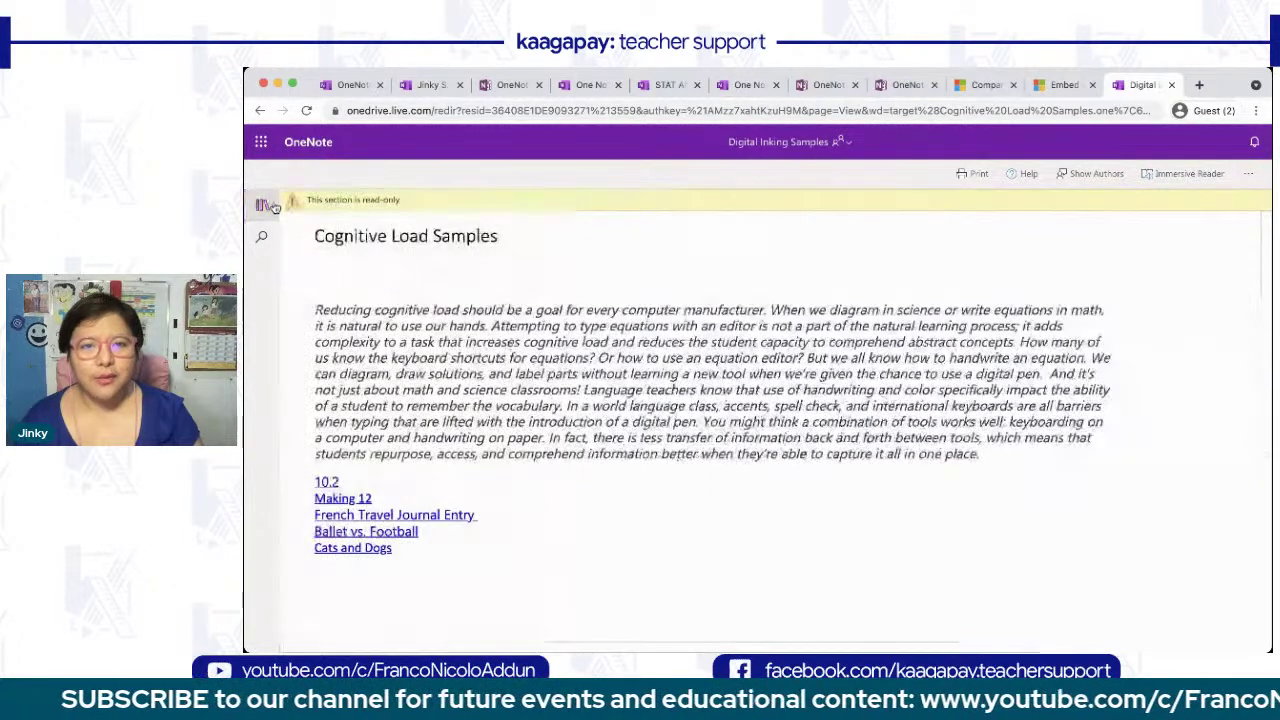
{"action": "scroll", "coordinate": [512, 383], "scroll_direction": "down", "scroll_amount": 1}
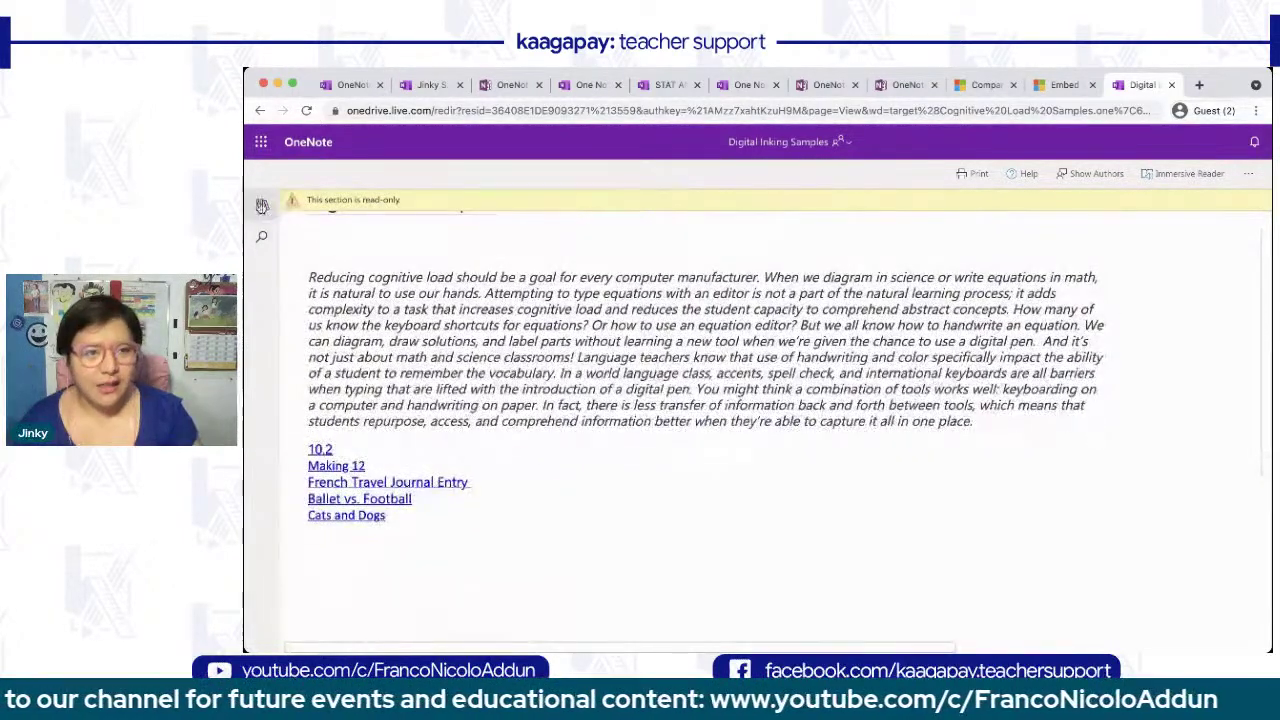
{"action": "left_click", "coordinate": [262, 204]}
{"action": "left_click", "coordinate": [466, 262]}
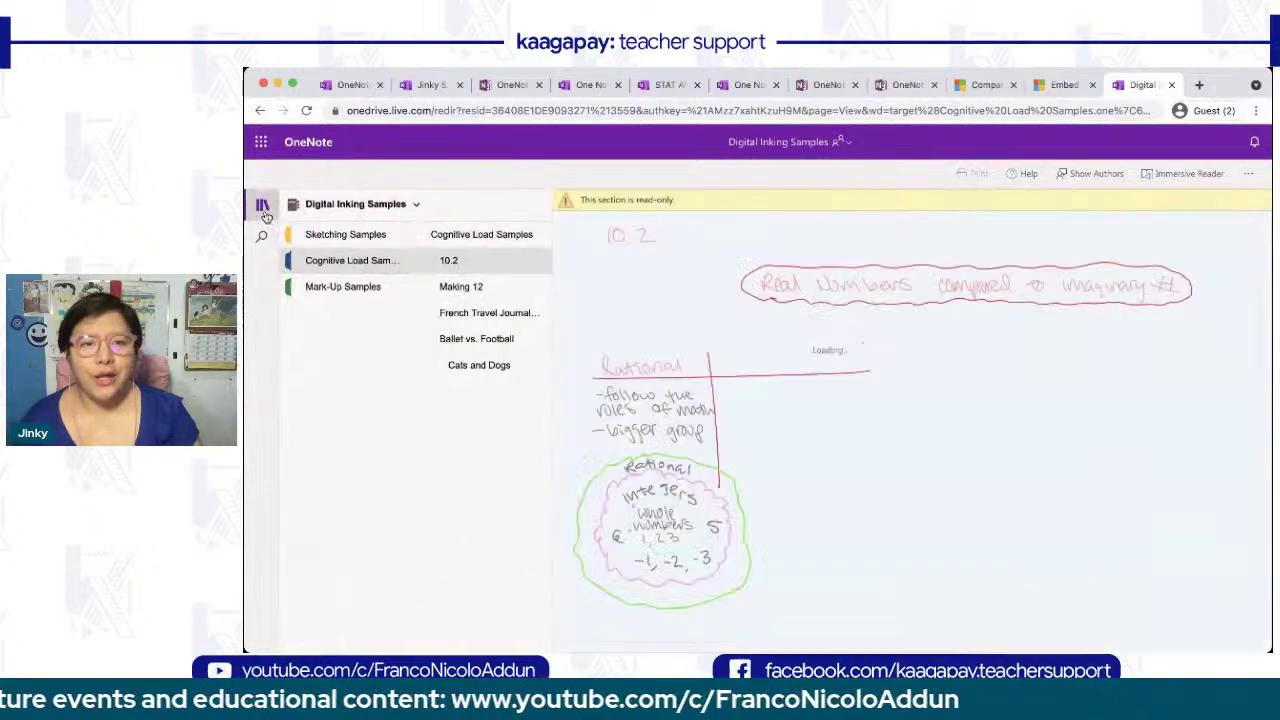
{"action": "left_click", "coordinate": [263, 206]}
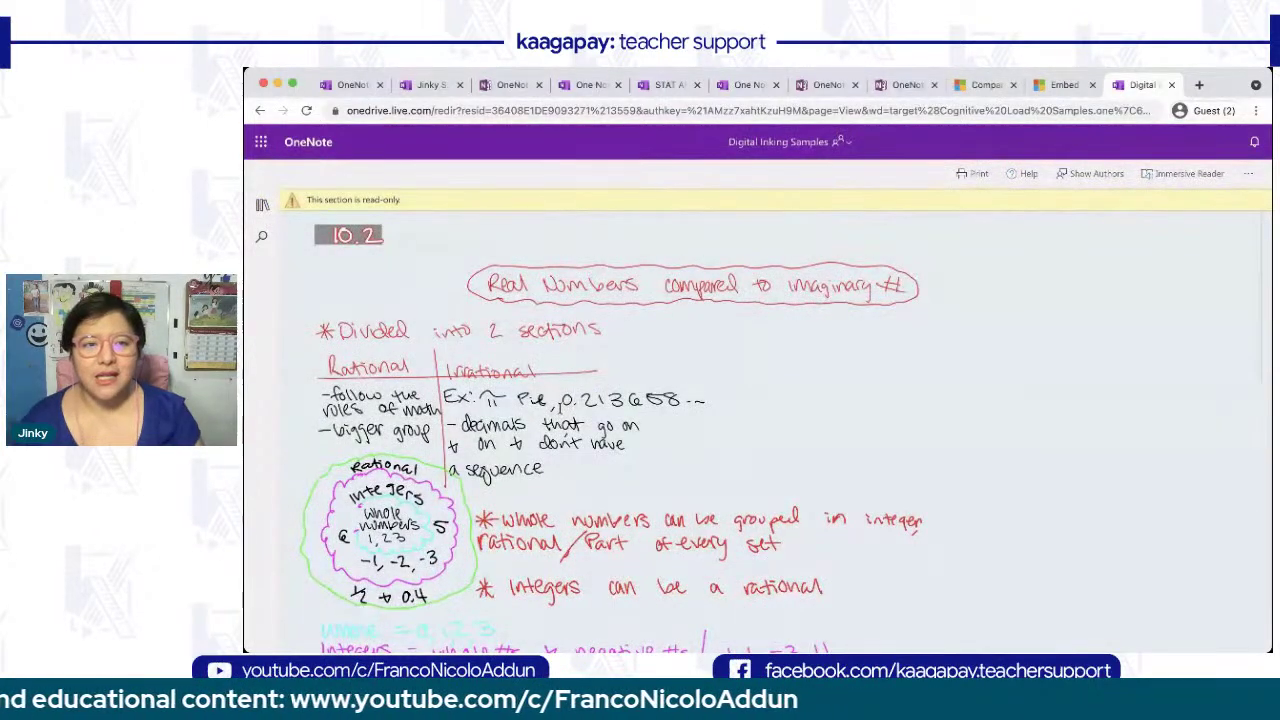
{"action": "scroll", "coordinate": [655, 392], "scroll_direction": "down", "scroll_amount": 5}
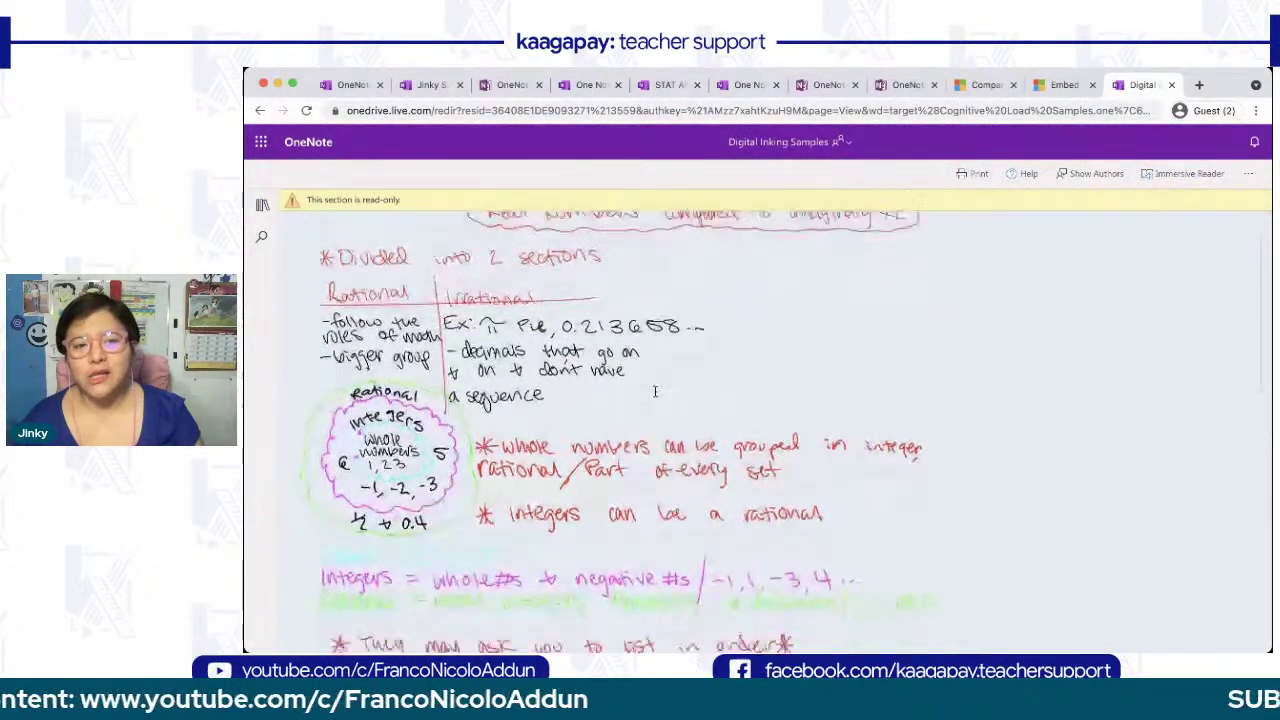
{"action": "scroll", "coordinate": [655, 392], "scroll_direction": "down", "scroll_amount": 3}
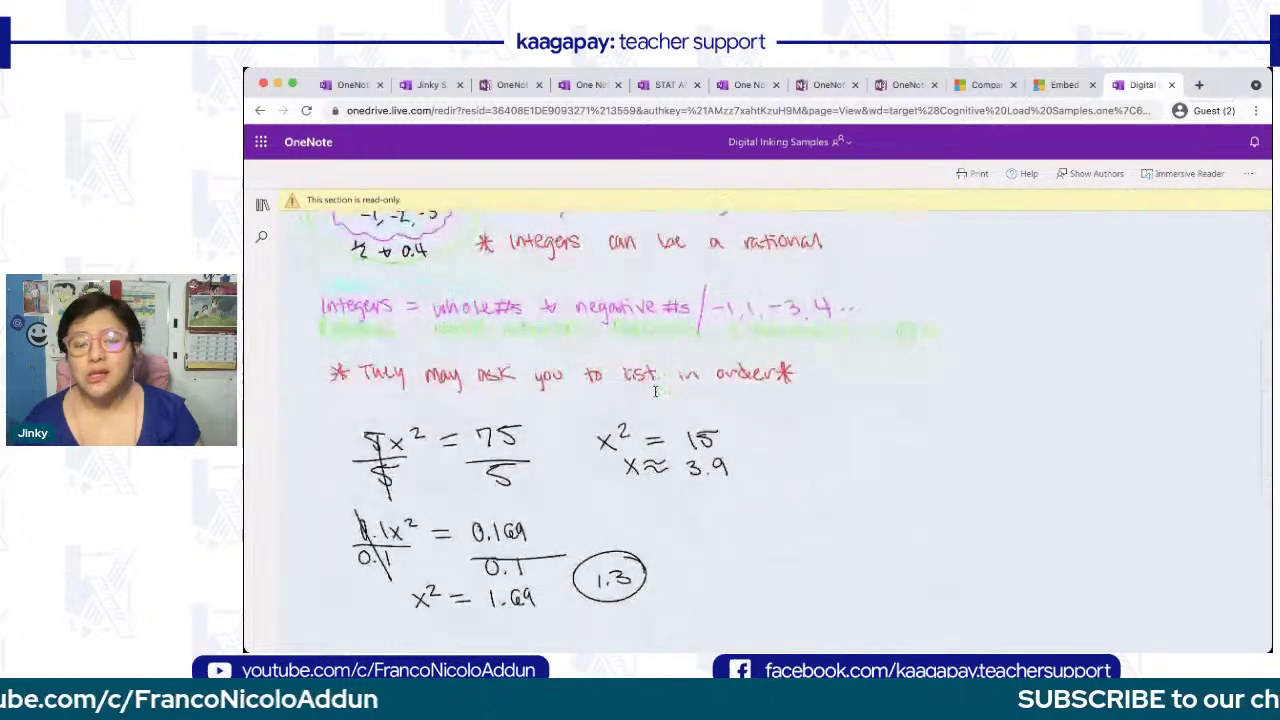
{"action": "scroll", "coordinate": [655, 392], "scroll_direction": "up", "scroll_amount": 8}
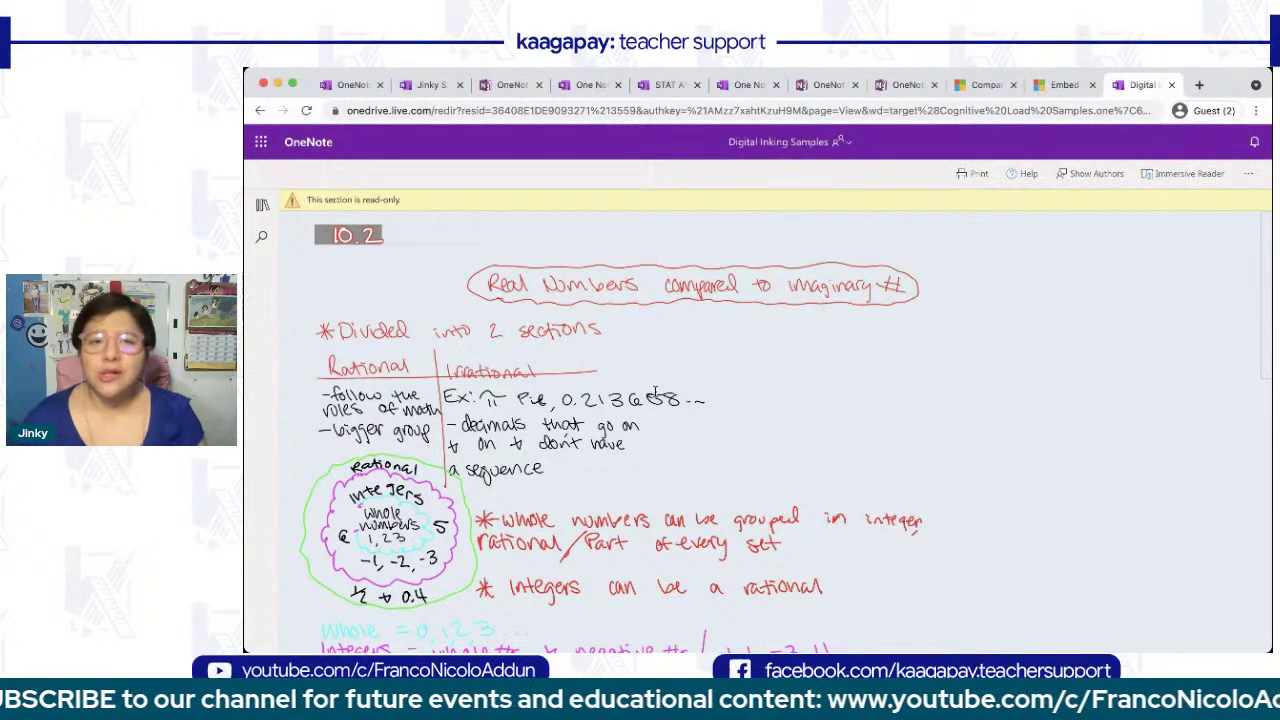
- Open the Making 12 page and scroll through it
{"action": "left_click", "coordinate": [262, 207]}
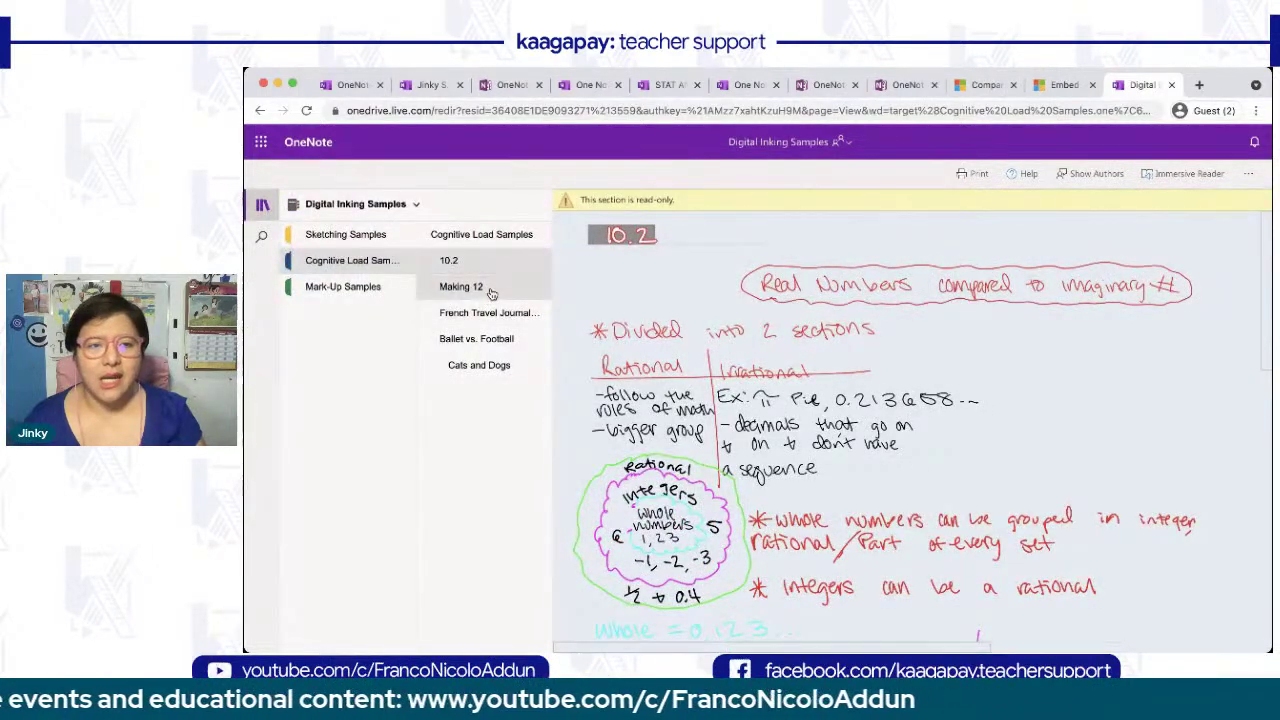
{"action": "left_click", "coordinate": [489, 290]}
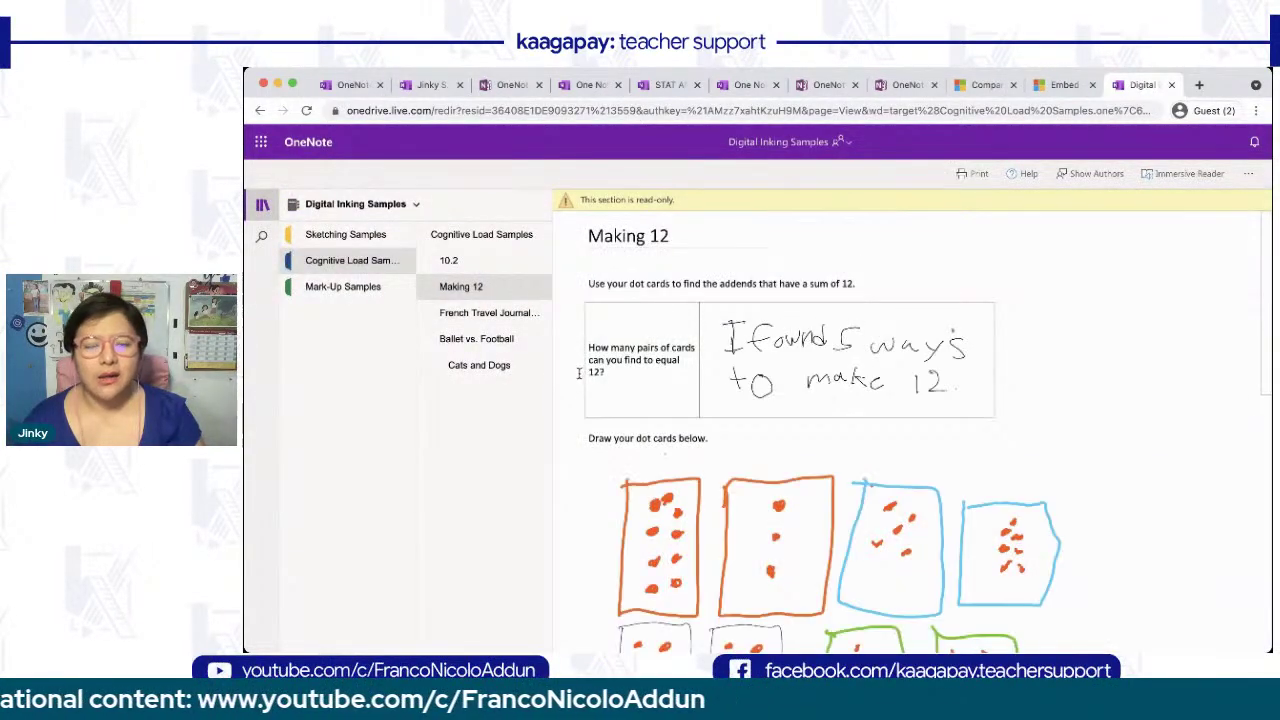
{"action": "left_click", "coordinate": [262, 205]}
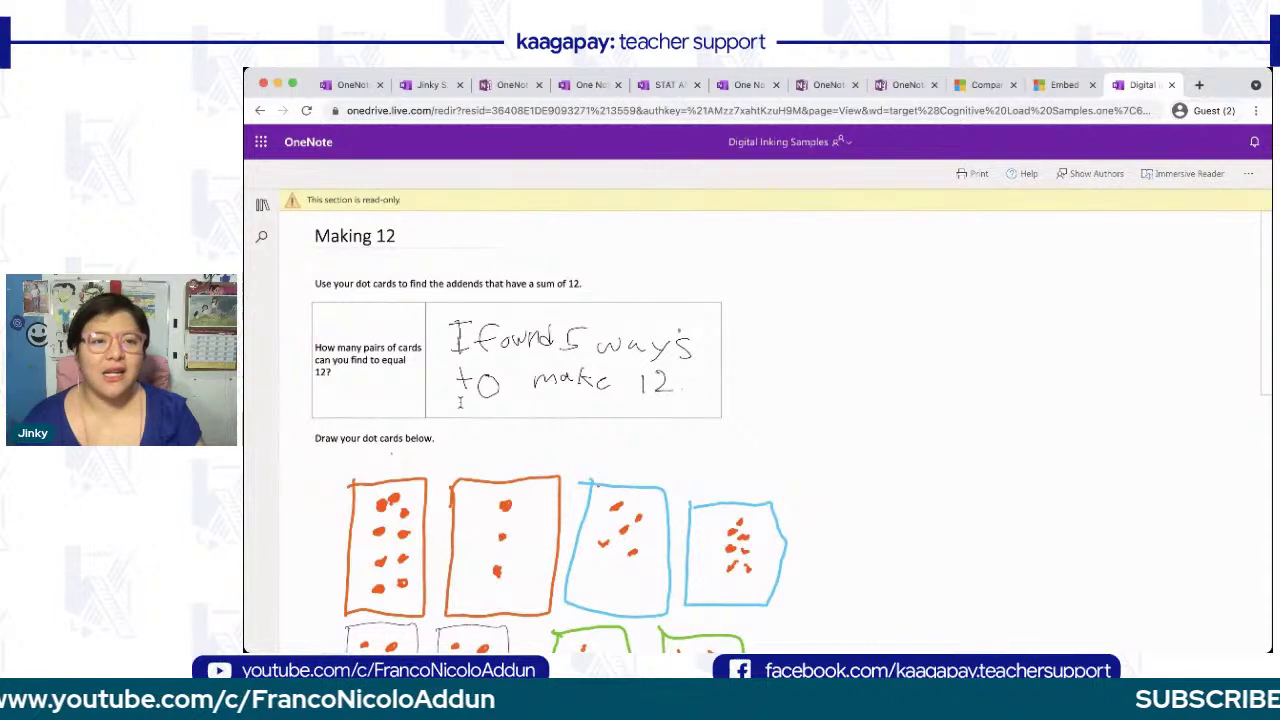
{"action": "scroll", "coordinate": [460, 402], "scroll_direction": "up", "scroll_amount": 4}
{"action": "scroll", "coordinate": [460, 402], "scroll_direction": "left", "scroll_amount": 1}
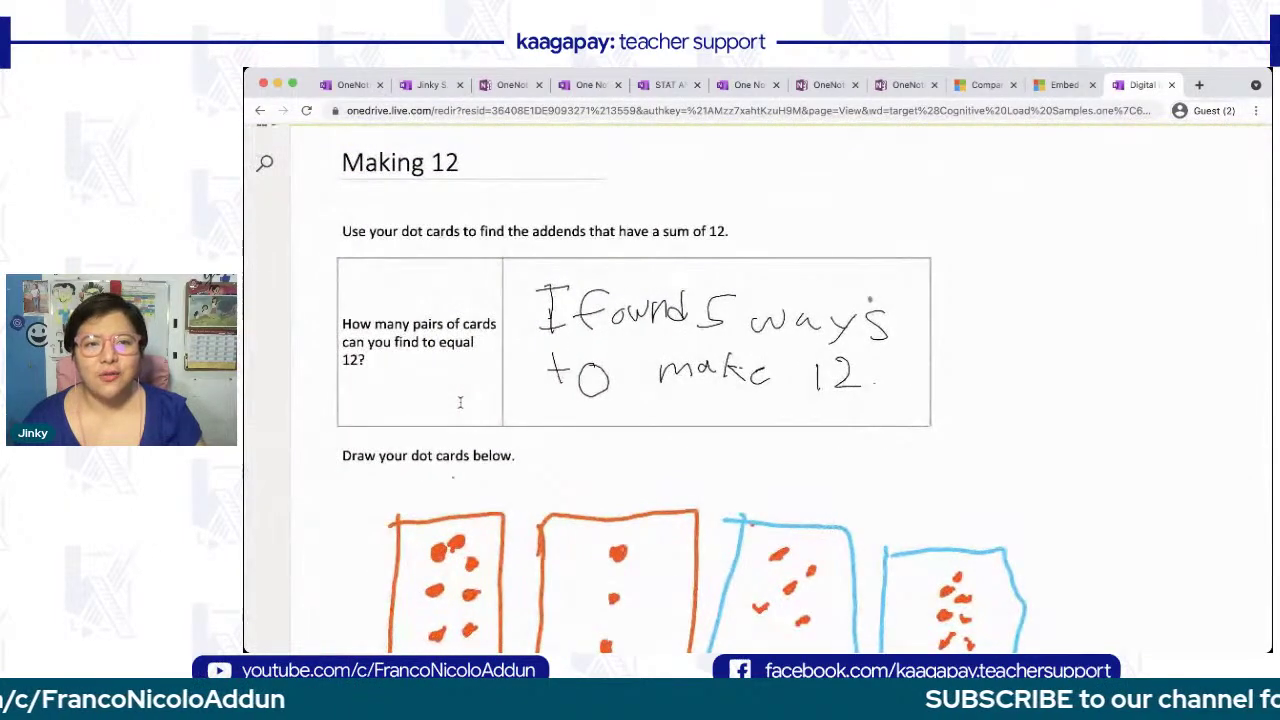
{"action": "scroll", "coordinate": [460, 402], "scroll_direction": "up", "scroll_amount": 1}
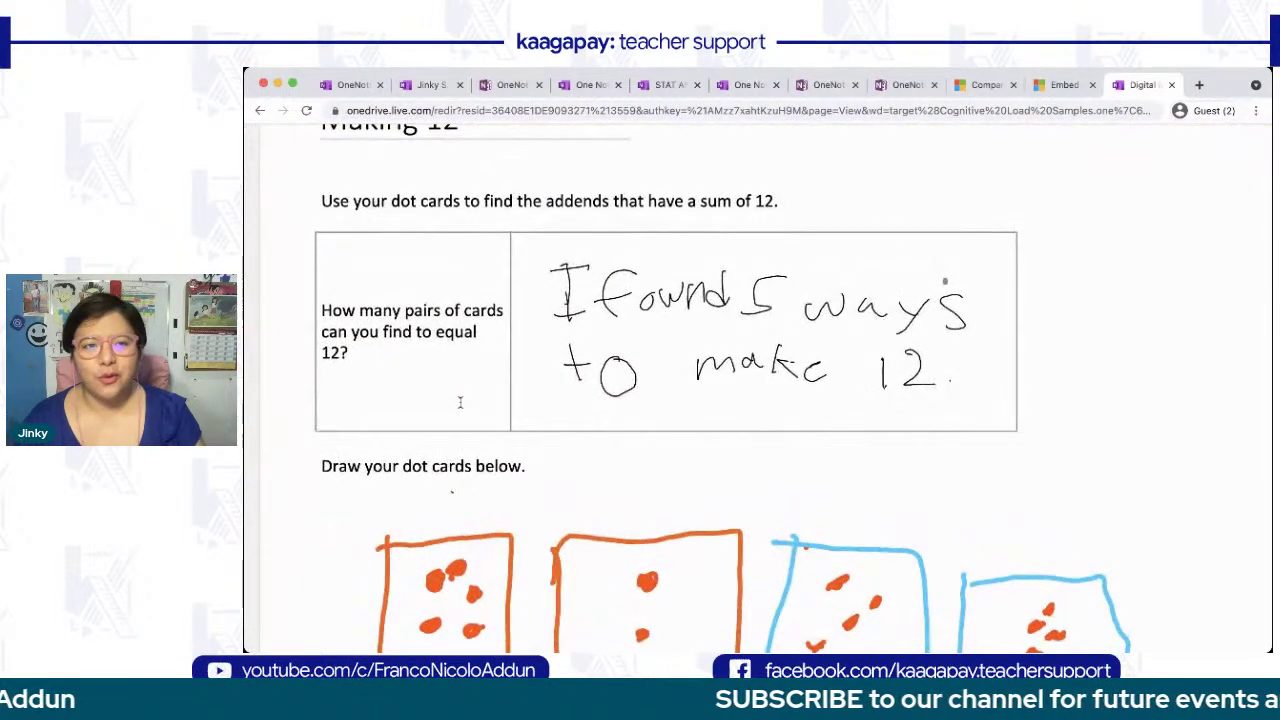
{"action": "scroll", "coordinate": [460, 402], "scroll_direction": "down", "scroll_amount": 2}
{"action": "scroll", "coordinate": [460, 402], "scroll_direction": "down", "scroll_amount": 5}
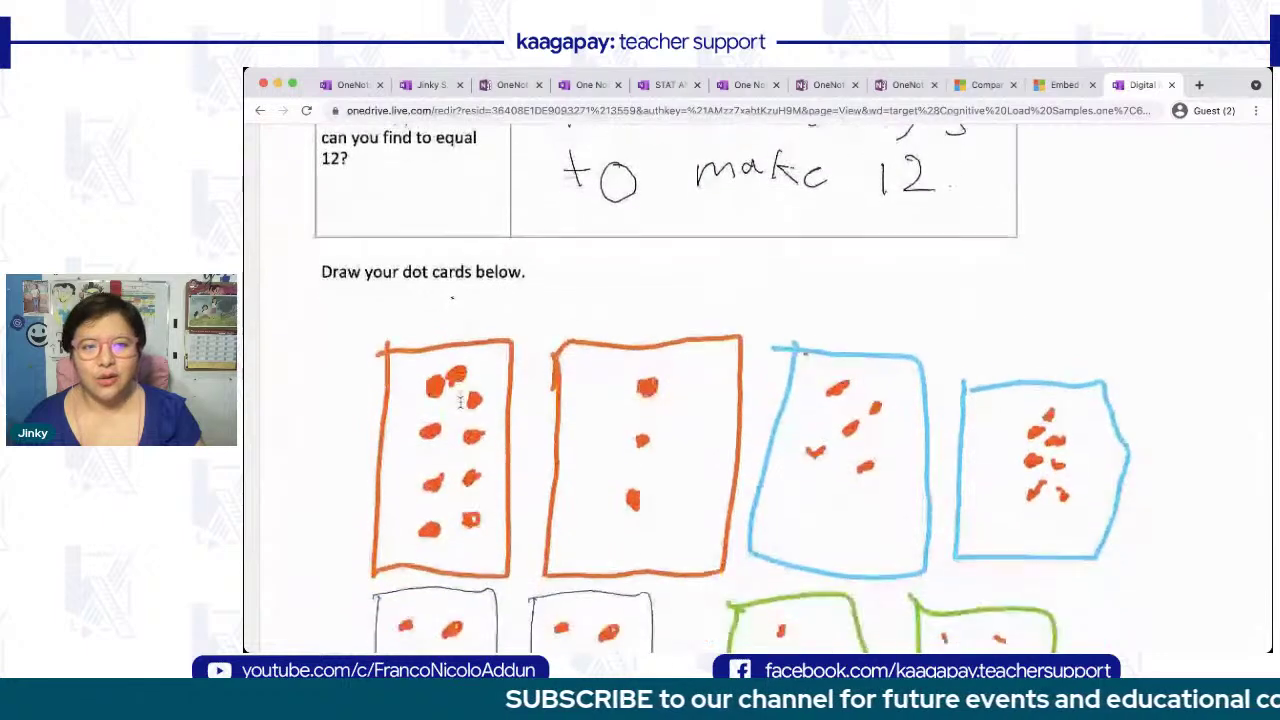
{"action": "scroll", "coordinate": [460, 402], "scroll_direction": "down", "scroll_amount": 10}
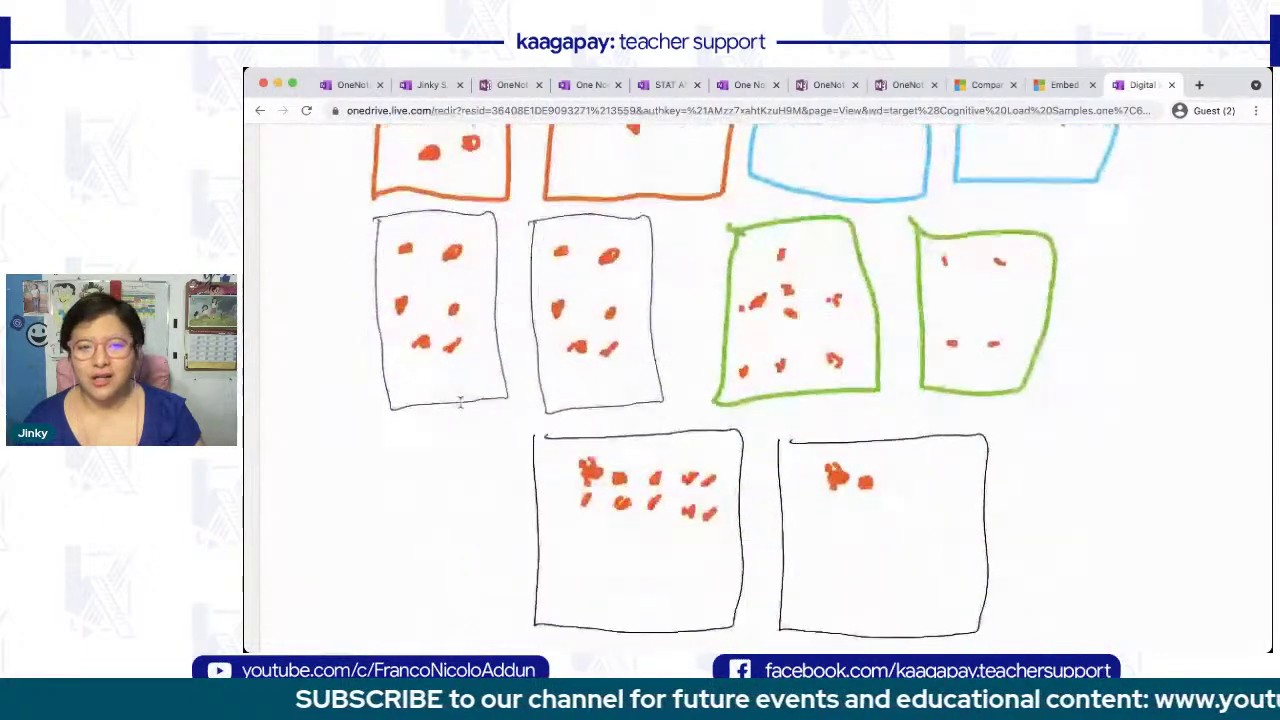
{"action": "scroll", "coordinate": [460, 402], "scroll_direction": "down", "scroll_amount": 3}
{"action": "scroll", "coordinate": [457, 400], "scroll_direction": "up", "scroll_amount": 5}
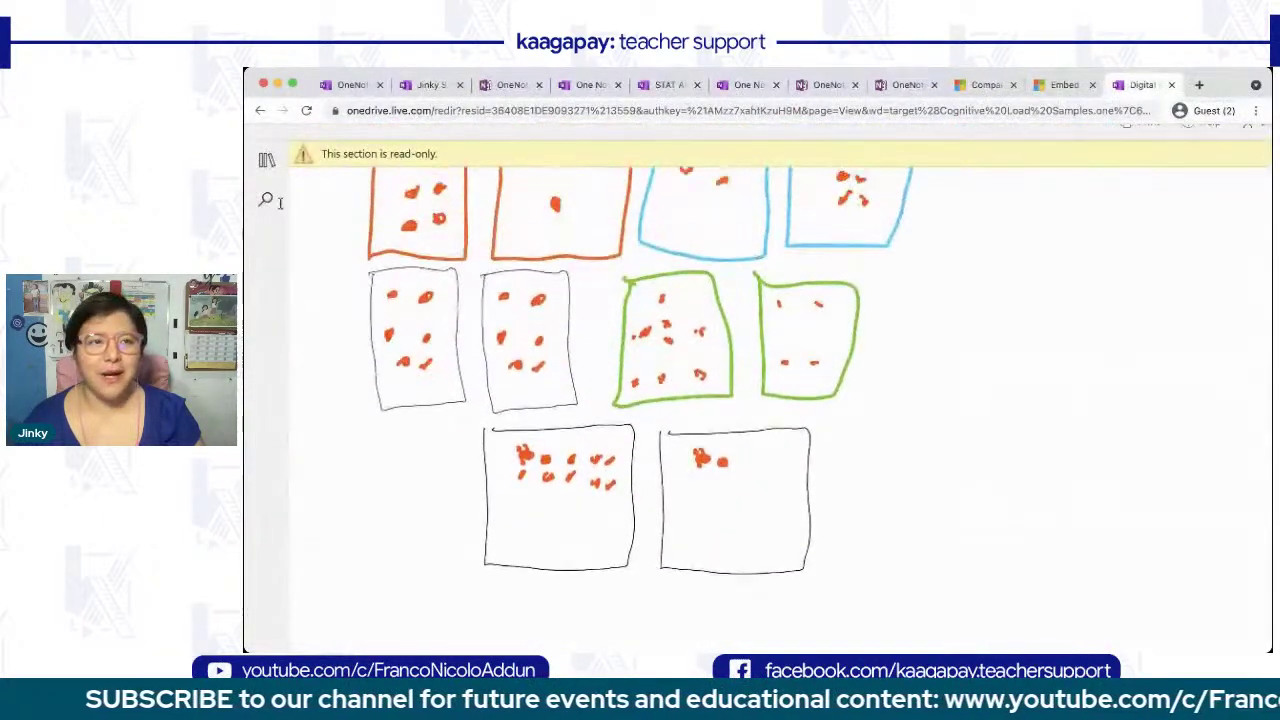
- Switch to the Mark-Up Samples section with the page list collapsed
{"action": "left_click", "coordinate": [266, 159]}
{"action": "left_click", "coordinate": [386, 264]}
{"action": "left_click", "coordinate": [266, 161]}
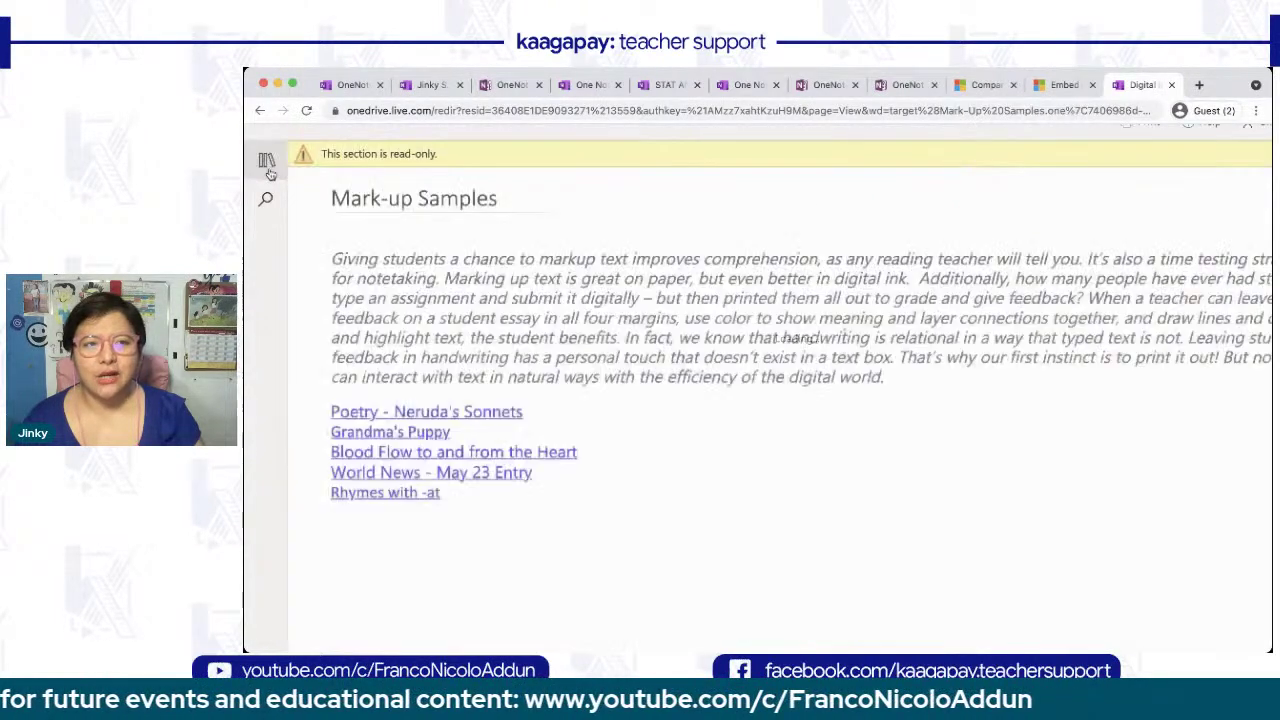
- Open the Poetry - Neruda's Sonnets page and scroll through its annotations
{"action": "left_click", "coordinate": [268, 163]}
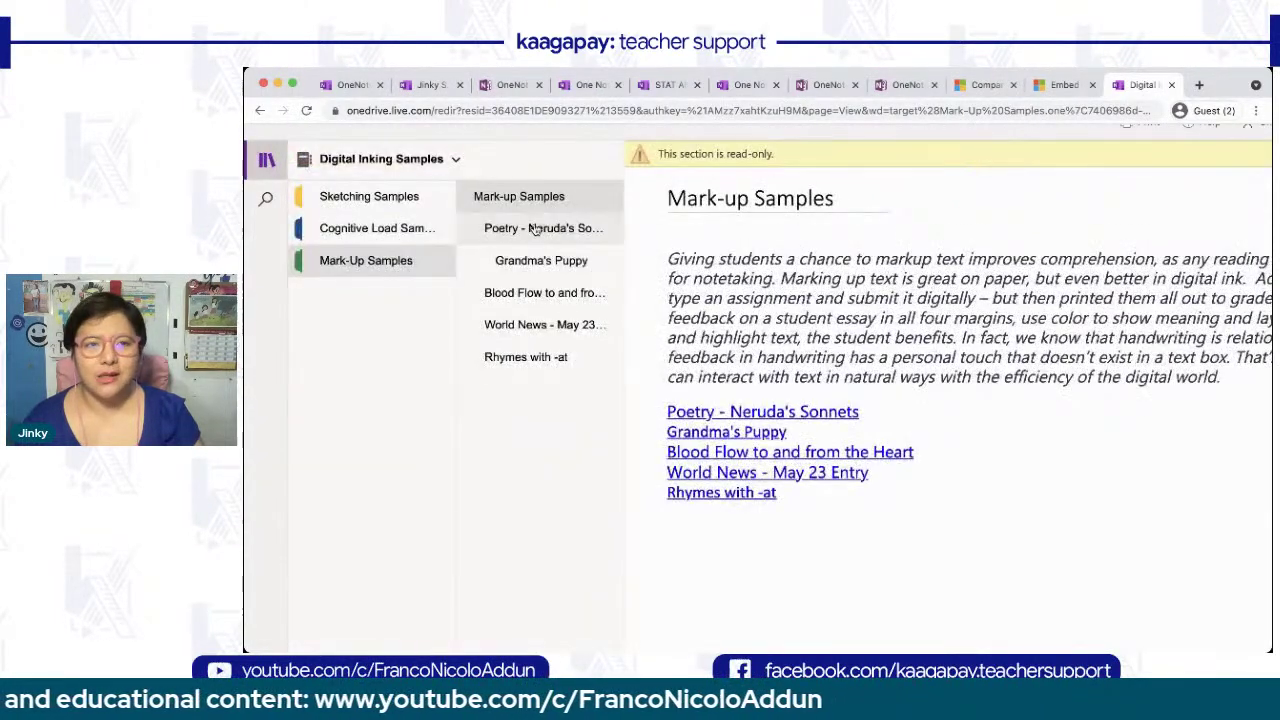
{"action": "left_click", "coordinate": [543, 228]}
{"action": "left_click", "coordinate": [264, 170]}
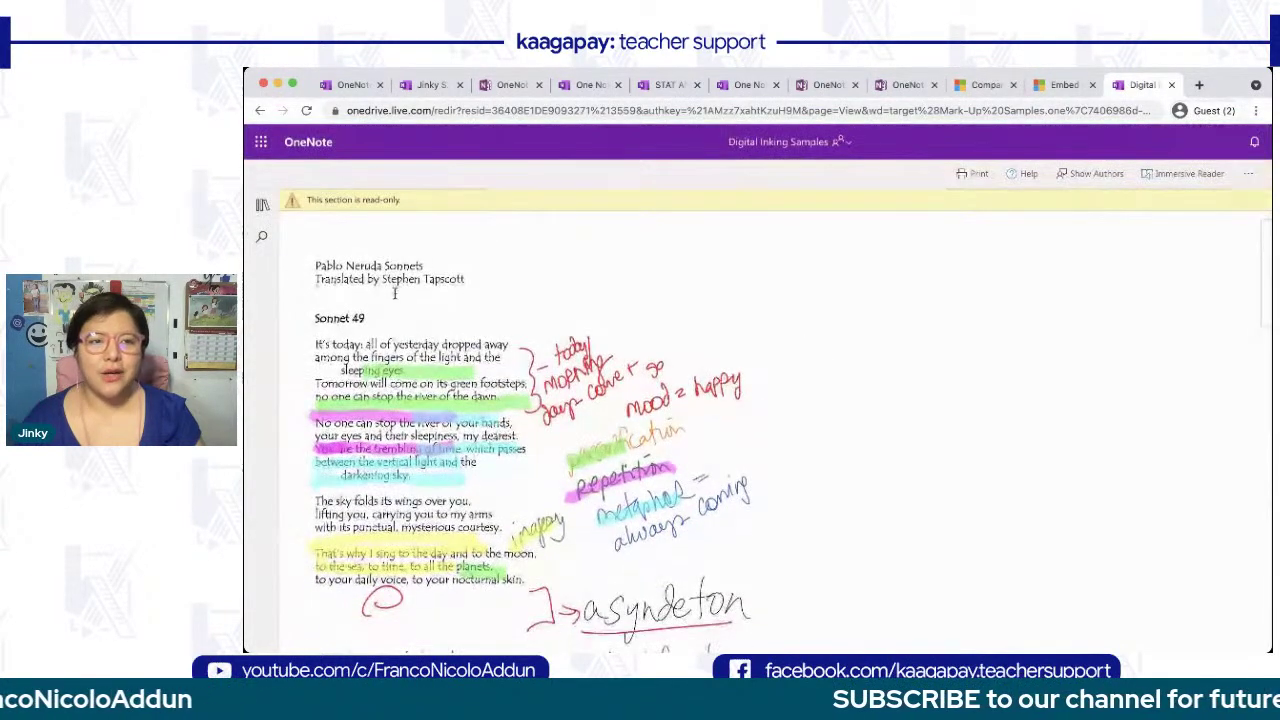
{"action": "scroll", "coordinate": [396, 315], "scroll_direction": "down", "scroll_amount": 1}
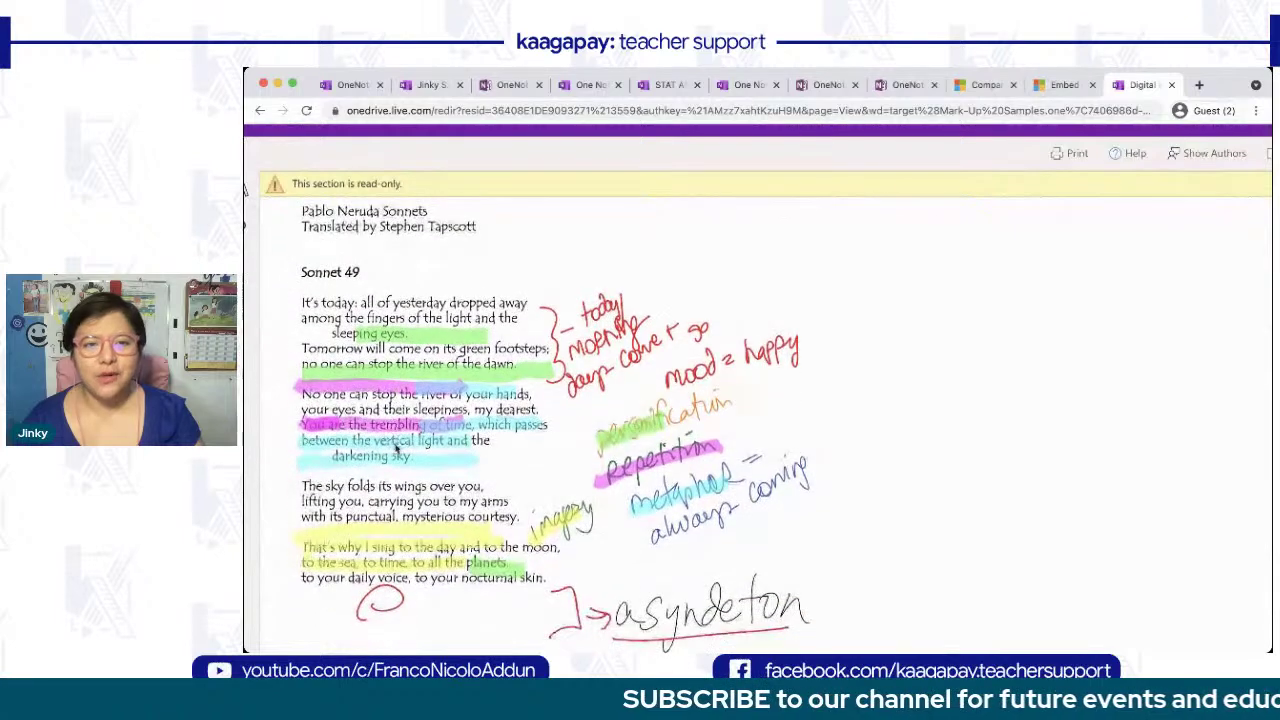
{"action": "scroll", "coordinate": [487, 384], "scroll_direction": "down", "scroll_amount": 1}
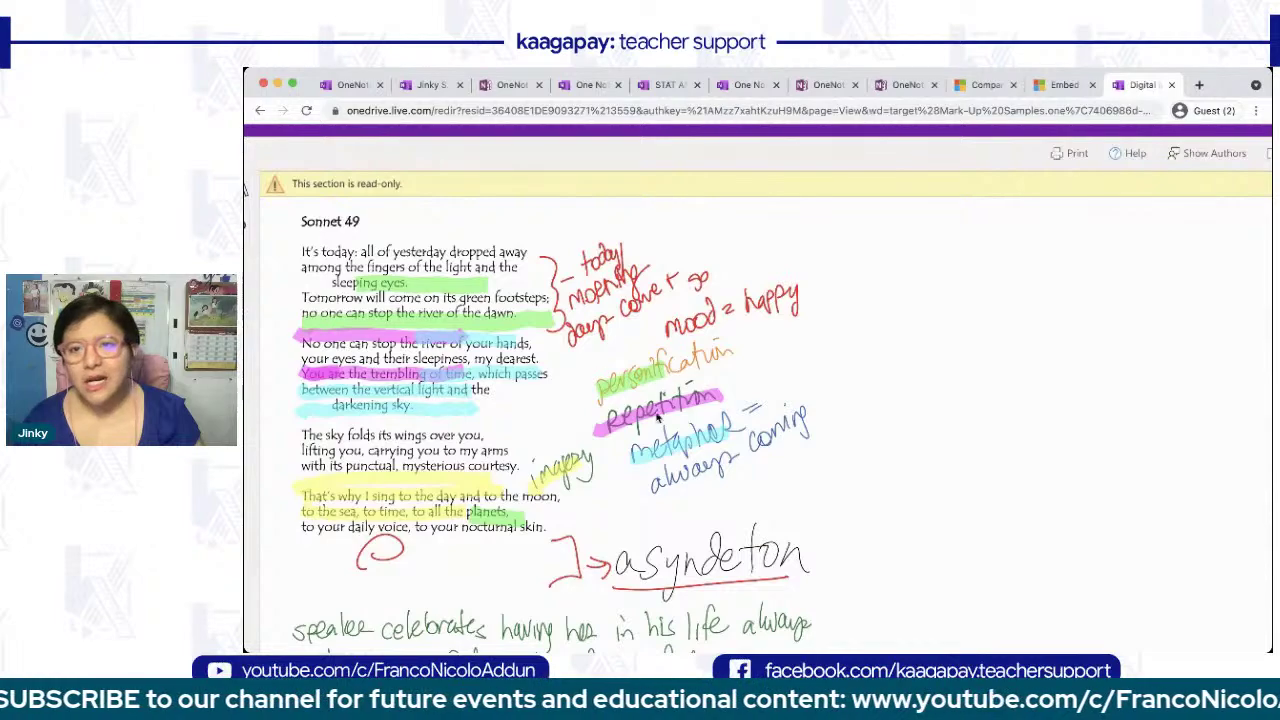
{"action": "scroll", "coordinate": [613, 472], "scroll_direction": "down", "scroll_amount": 9}
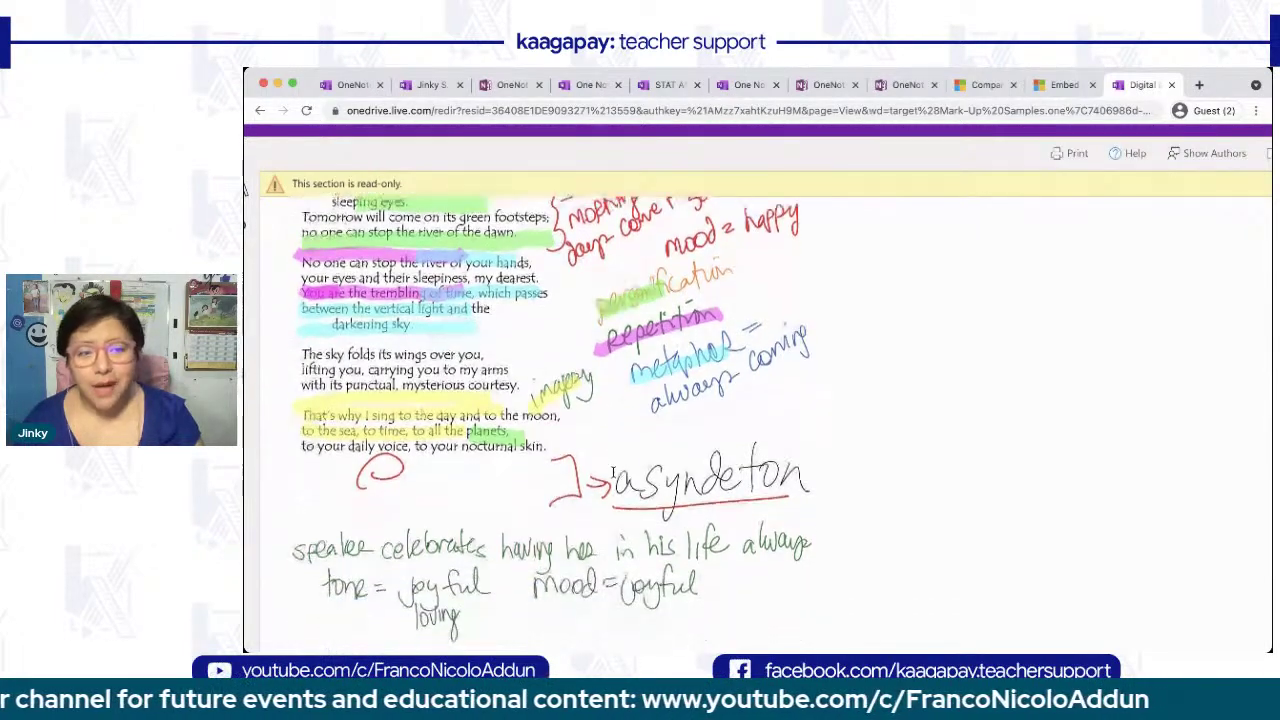
{"action": "scroll", "coordinate": [613, 472], "scroll_direction": "down", "scroll_amount": 8}
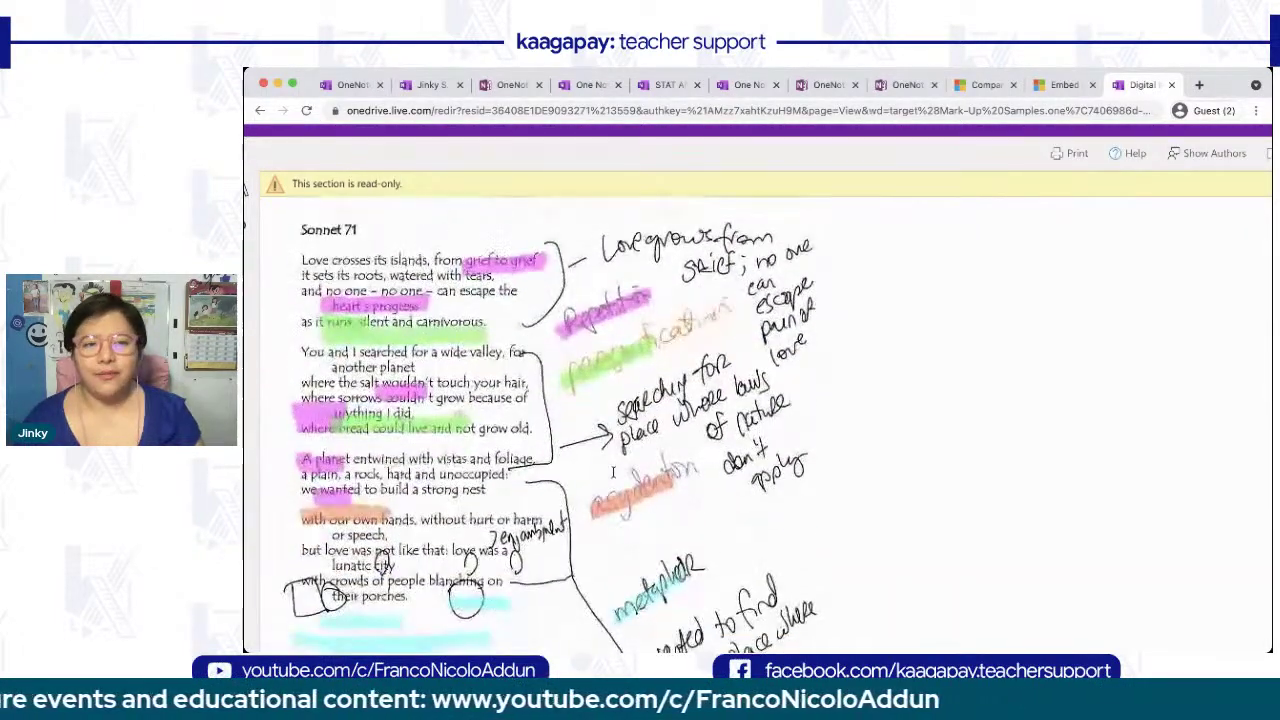
{"action": "scroll", "coordinate": [613, 472], "scroll_direction": "down", "scroll_amount": 5}
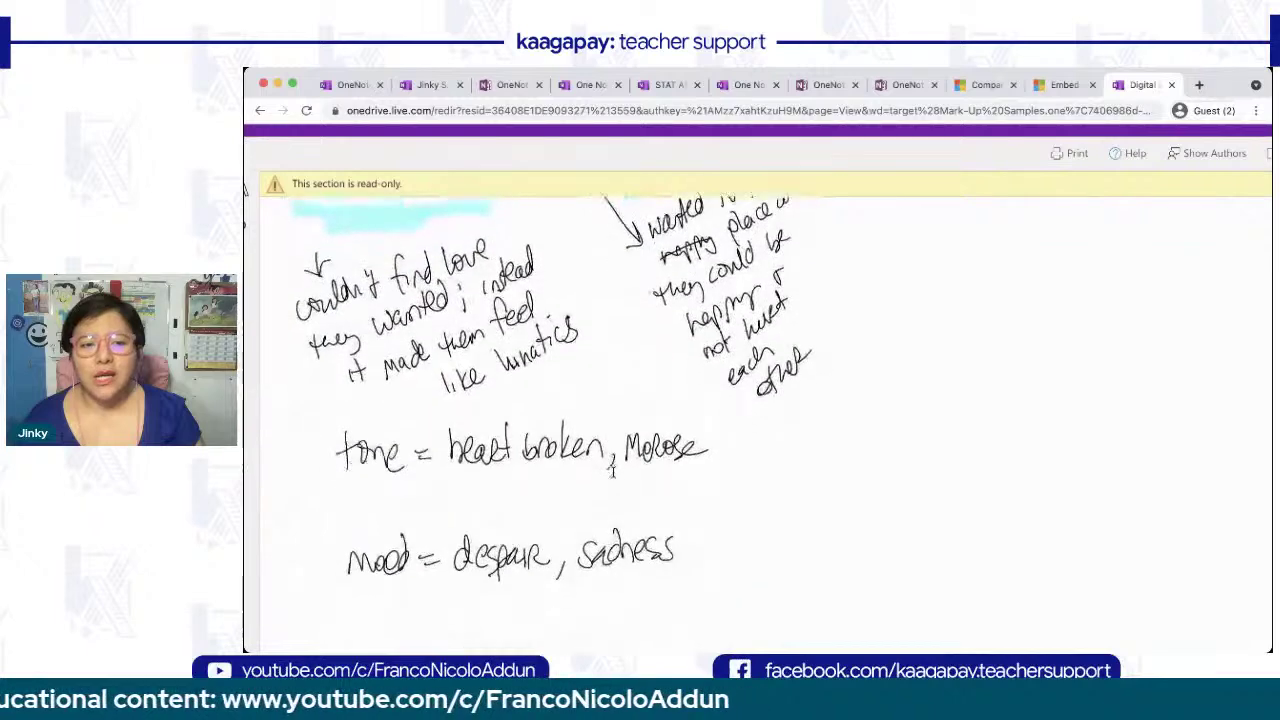
{"action": "scroll", "coordinate": [613, 472], "scroll_direction": "up", "scroll_amount": 20}
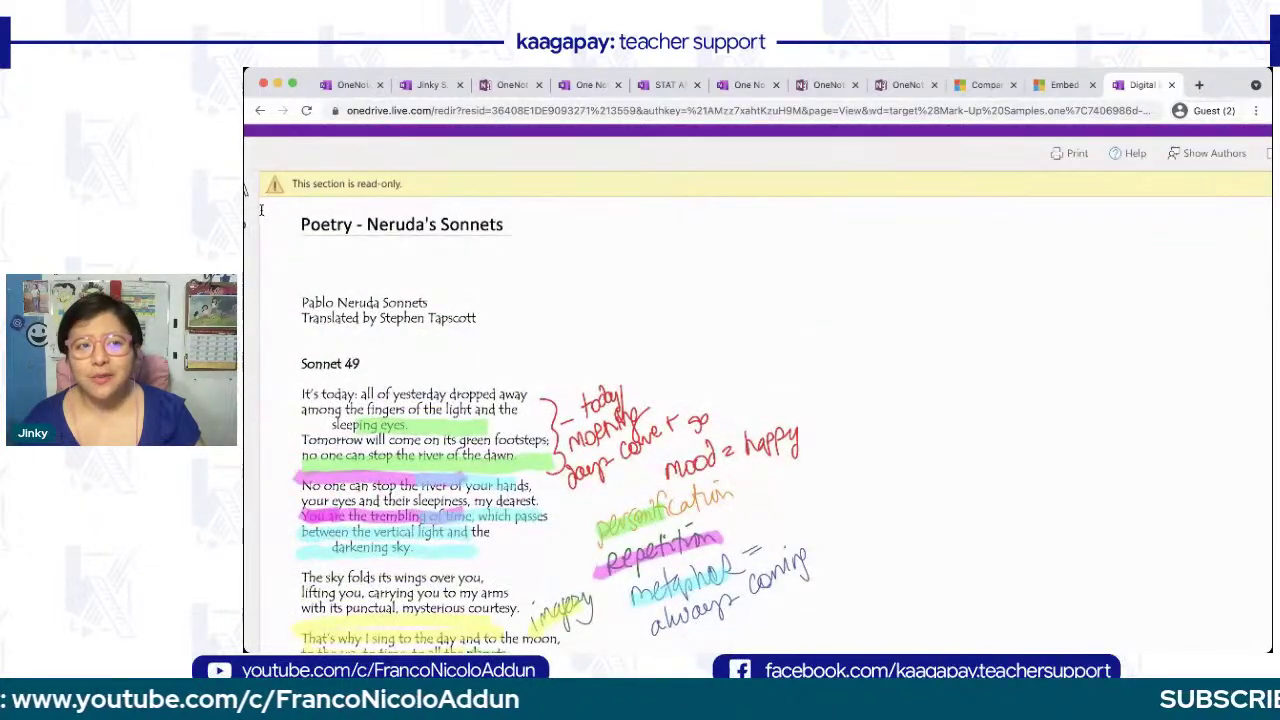
{"action": "scroll", "coordinate": [279, 222], "scroll_direction": "down", "scroll_amount": 2}
- View the Grandma's Puppy page, then open Blood Flow to and from the Heart
{"action": "left_click", "coordinate": [262, 205]}
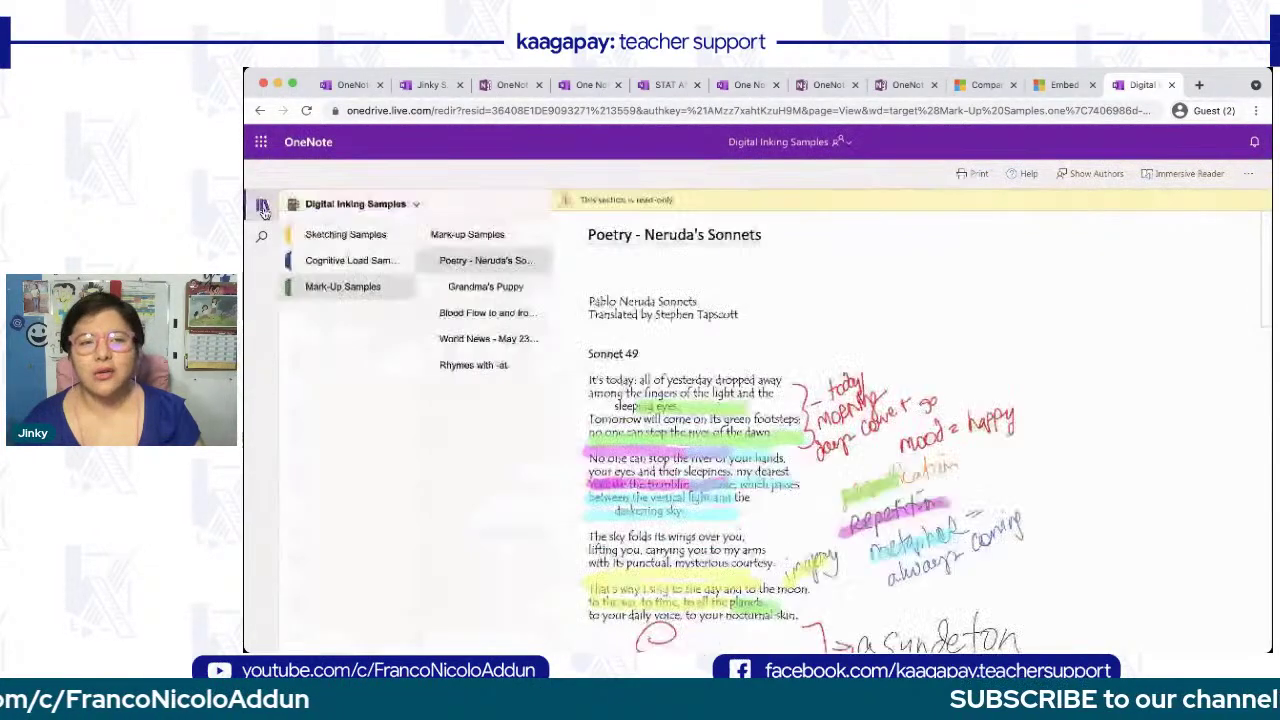
{"action": "left_click", "coordinate": [491, 290]}
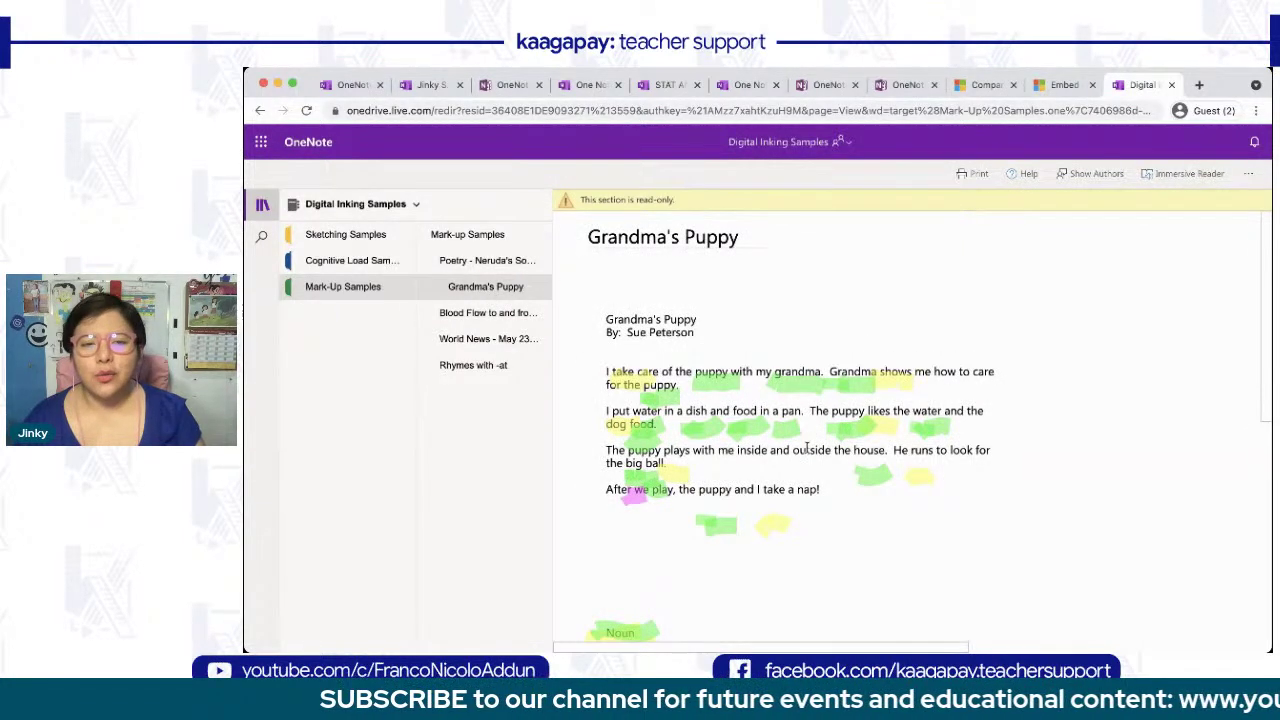
{"action": "scroll", "coordinate": [806, 447], "scroll_direction": "down", "scroll_amount": 2}
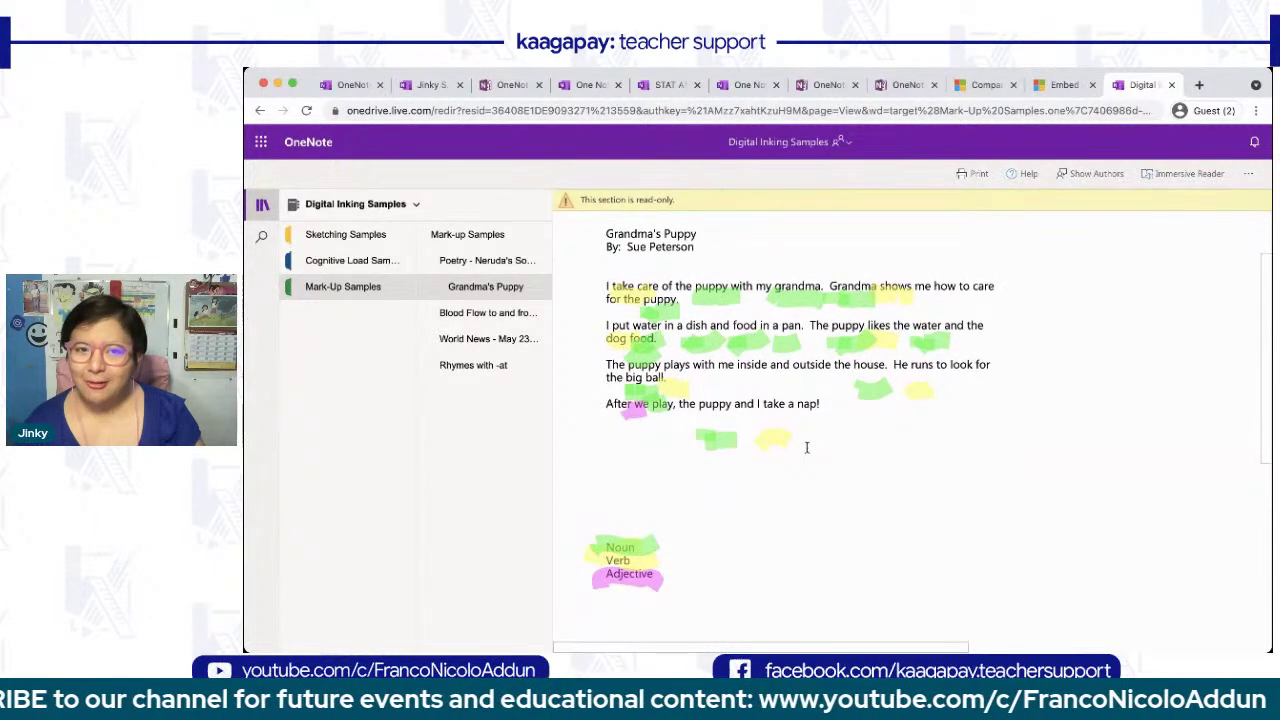
{"action": "left_click", "coordinate": [262, 204]}
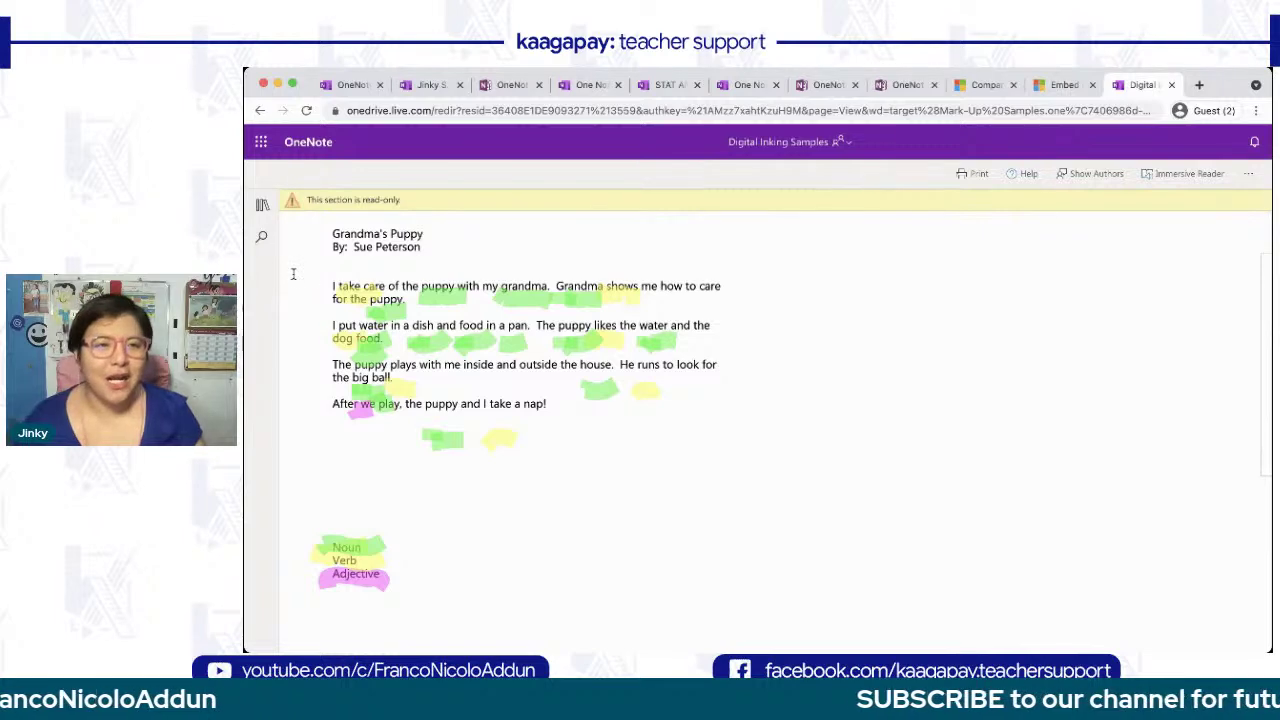
{"action": "left_click", "coordinate": [261, 207]}
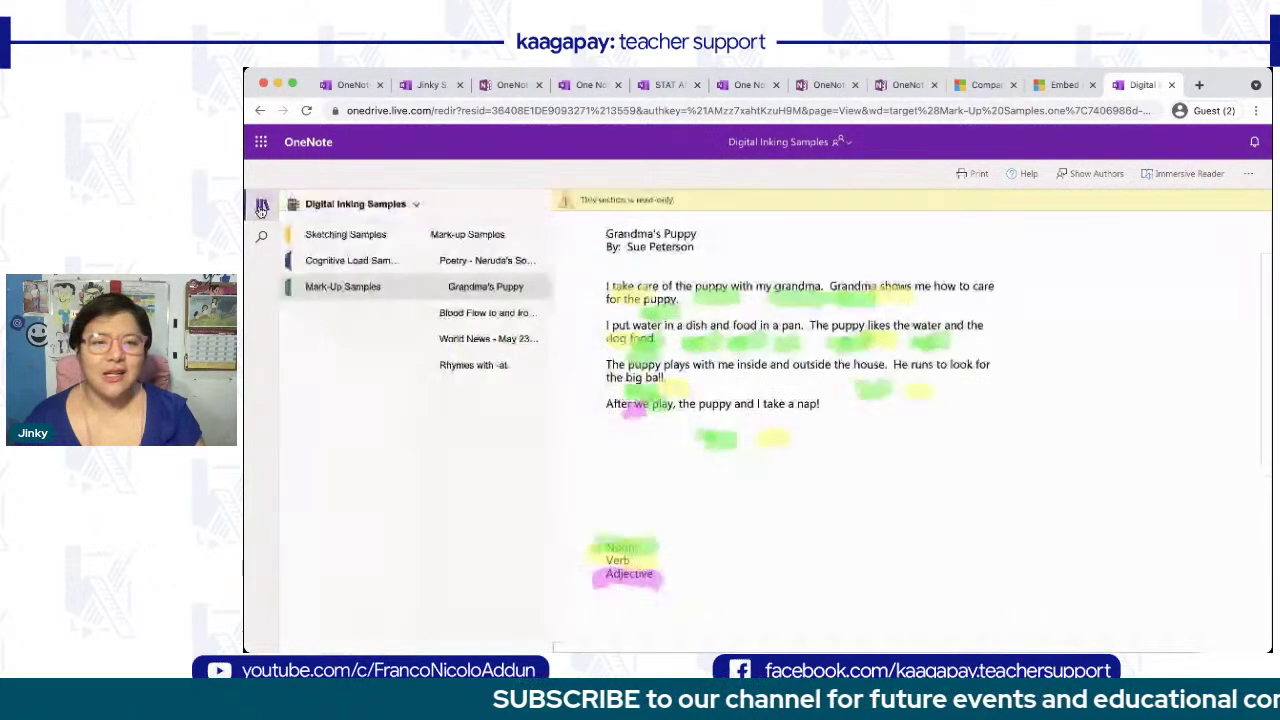
{"action": "left_click", "coordinate": [465, 316]}
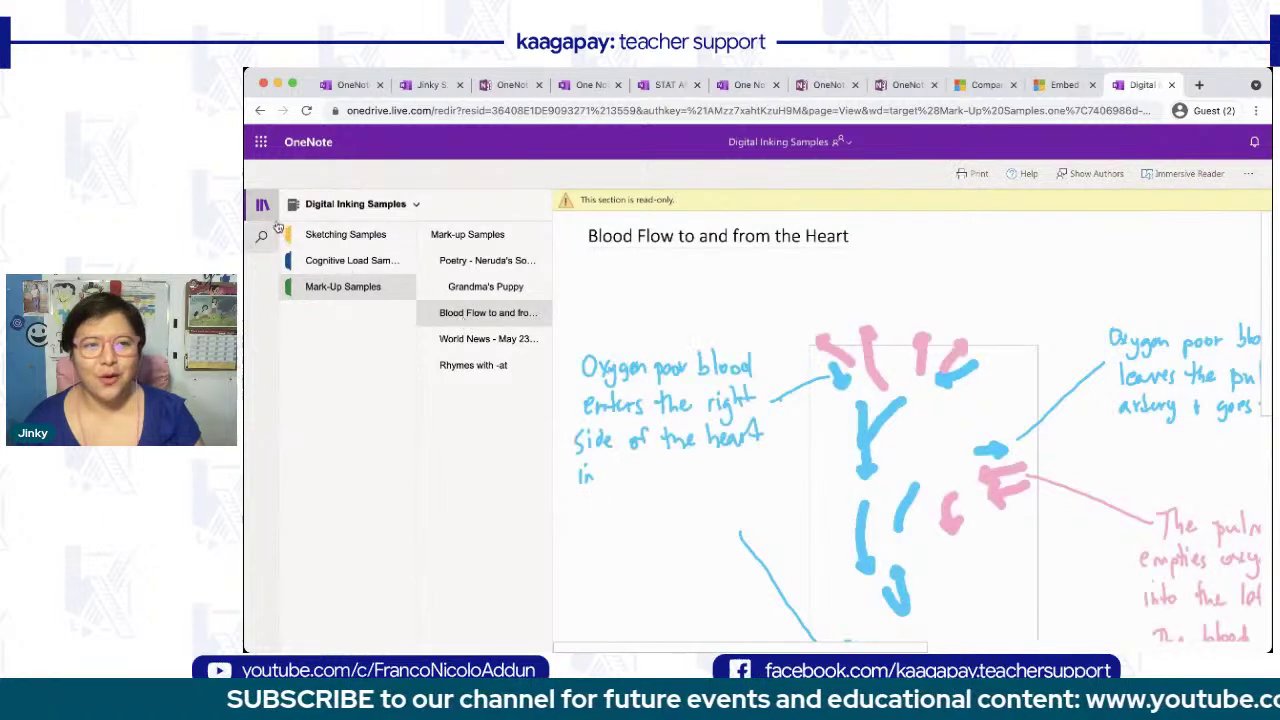
- Look over the heart drawing, then open the World News - May 23 Entry page
{"action": "left_click", "coordinate": [263, 207]}
{"action": "scroll", "coordinate": [582, 424], "scroll_direction": "down", "scroll_amount": 1}
{"action": "scroll", "coordinate": [580, 424], "scroll_direction": "down", "scroll_amount": 1}
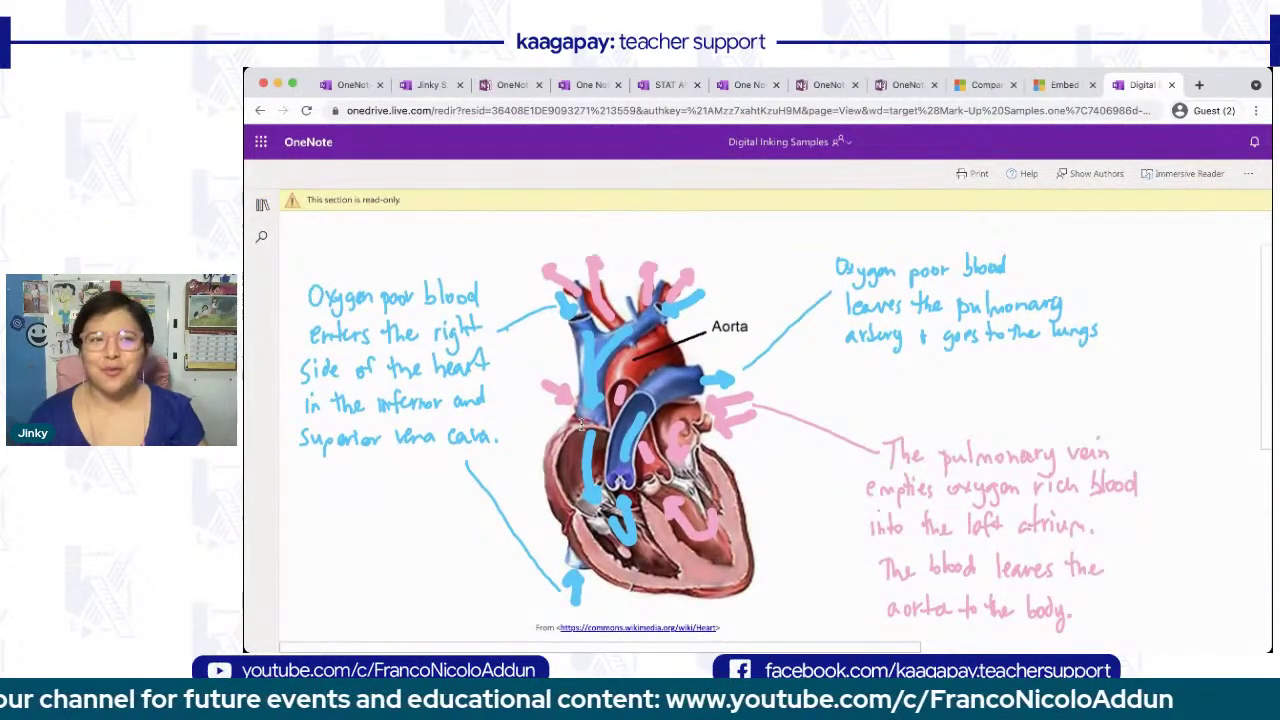
{"action": "left_click", "coordinate": [261, 216]}
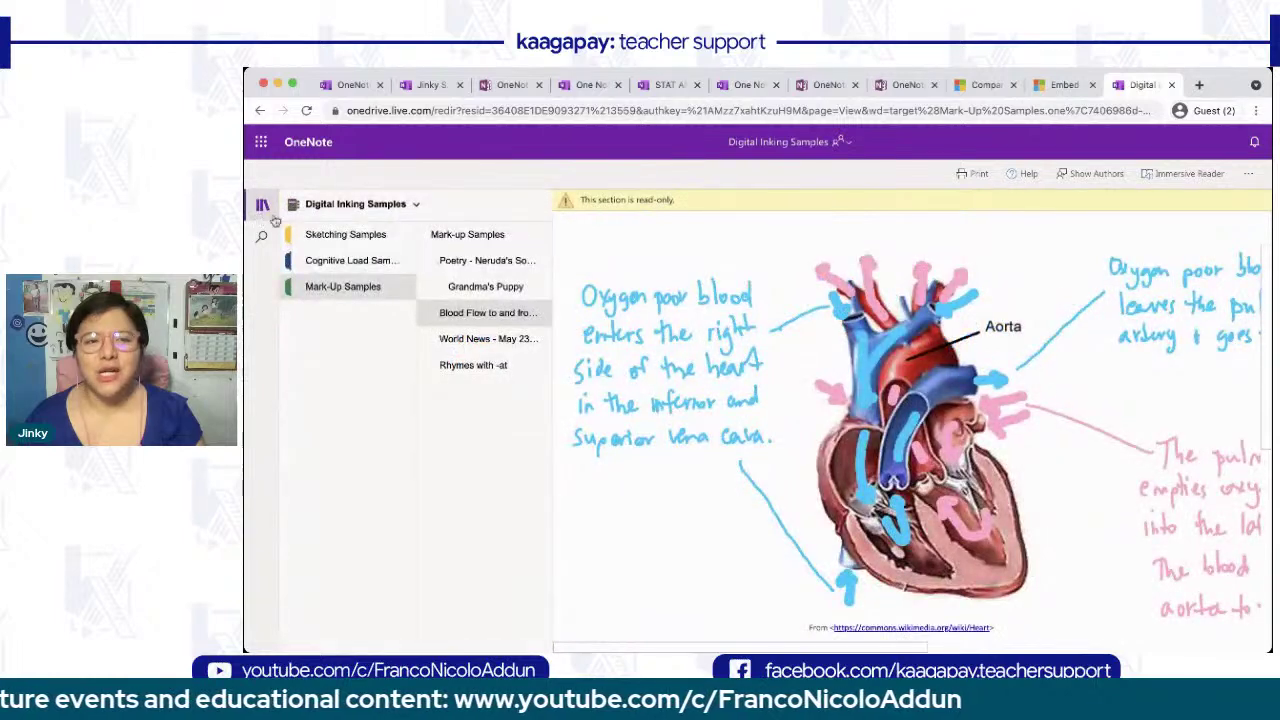
{"action": "left_click", "coordinate": [479, 345]}
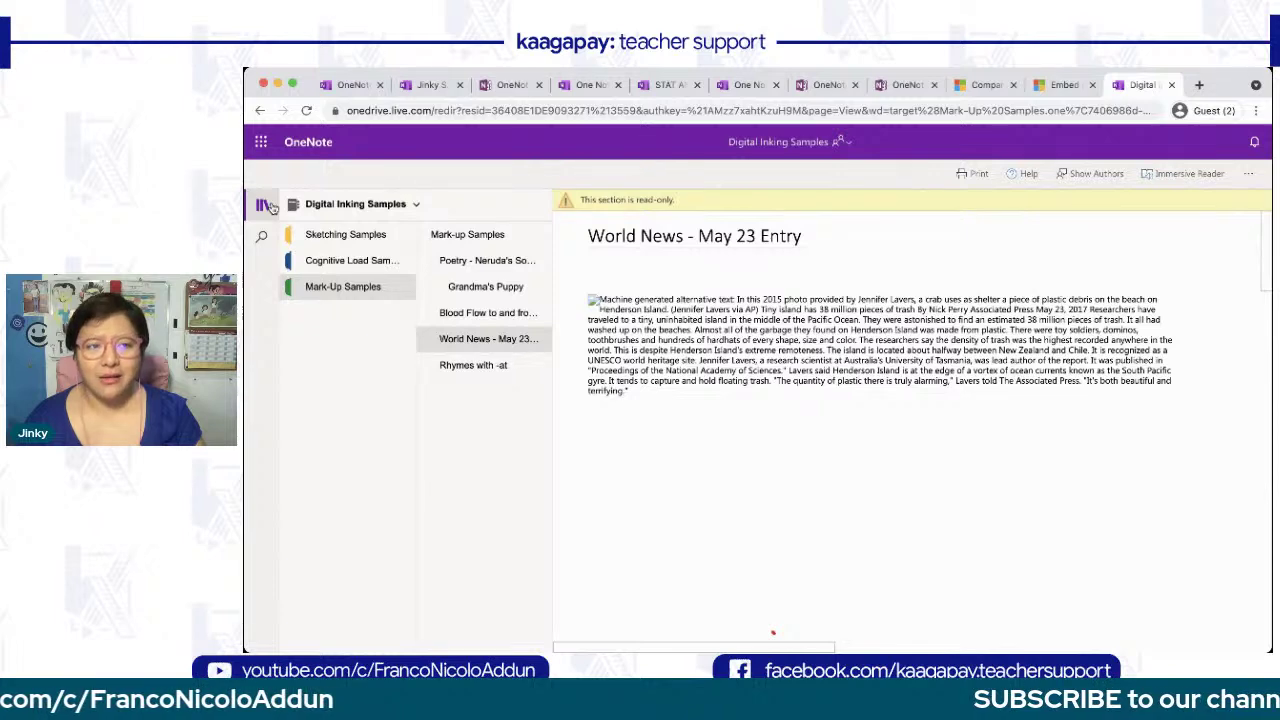
{"action": "left_click", "coordinate": [270, 206]}
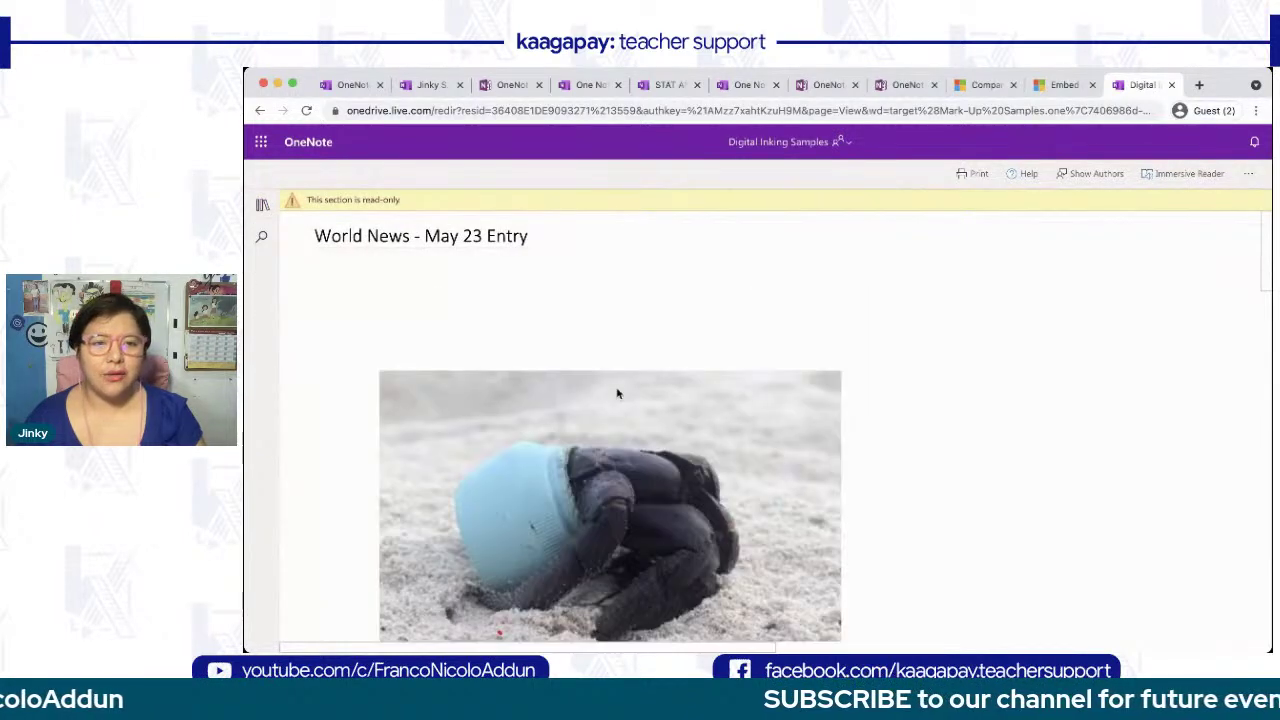
- Scroll through the trash-island article and its handwritten notes
{"action": "scroll", "coordinate": [617, 393], "scroll_direction": "down", "scroll_amount": 5}
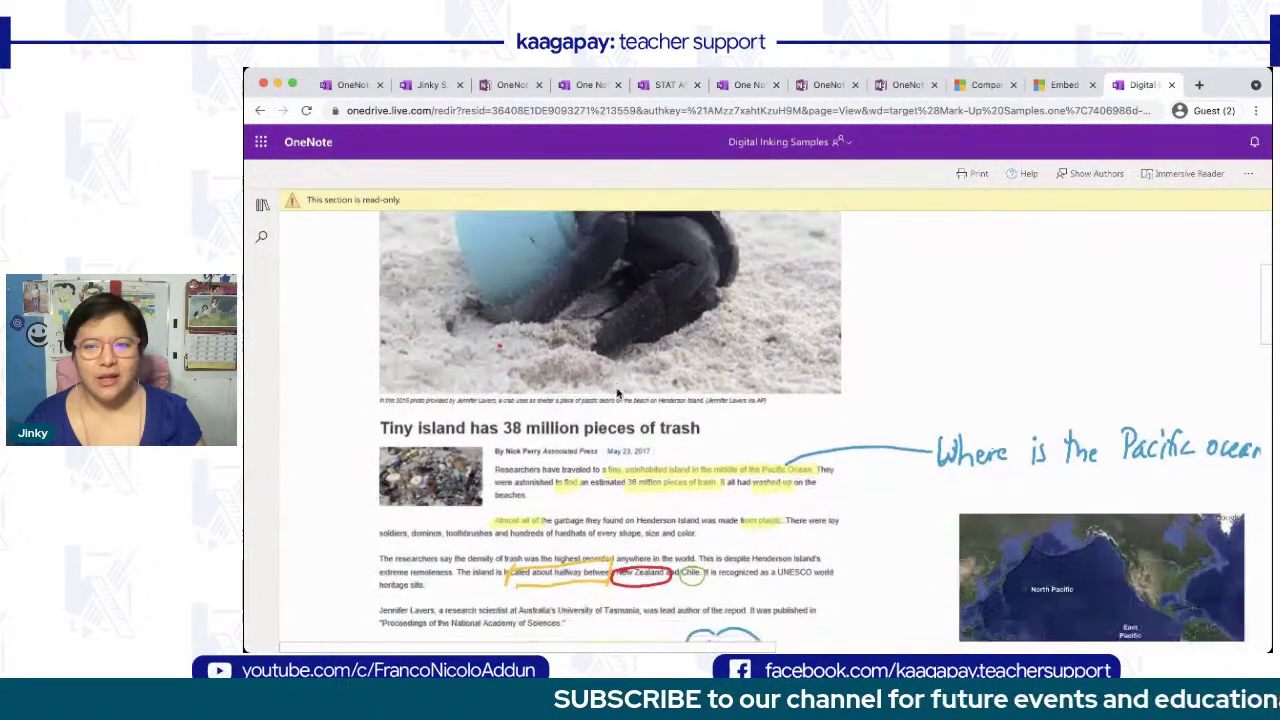
{"action": "scroll", "coordinate": [617, 393], "scroll_direction": "down", "scroll_amount": 2}
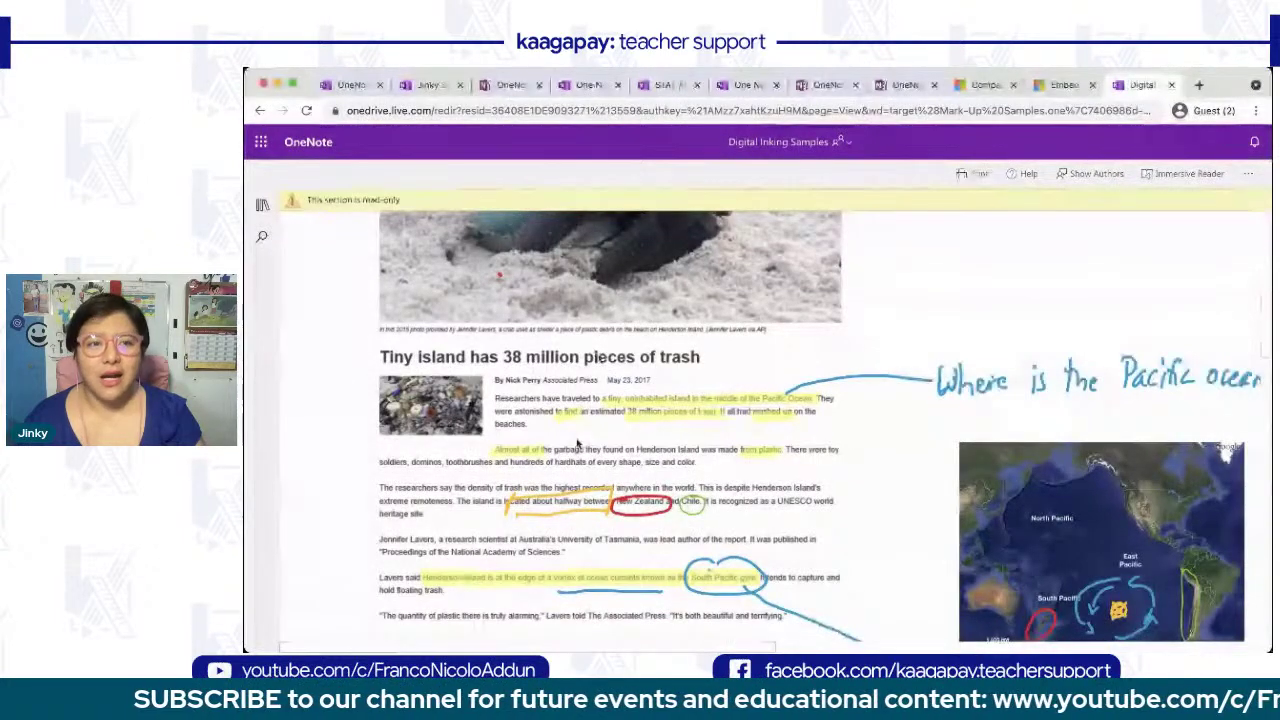
{"action": "scroll", "coordinate": [577, 443], "scroll_direction": "down", "scroll_amount": 1}
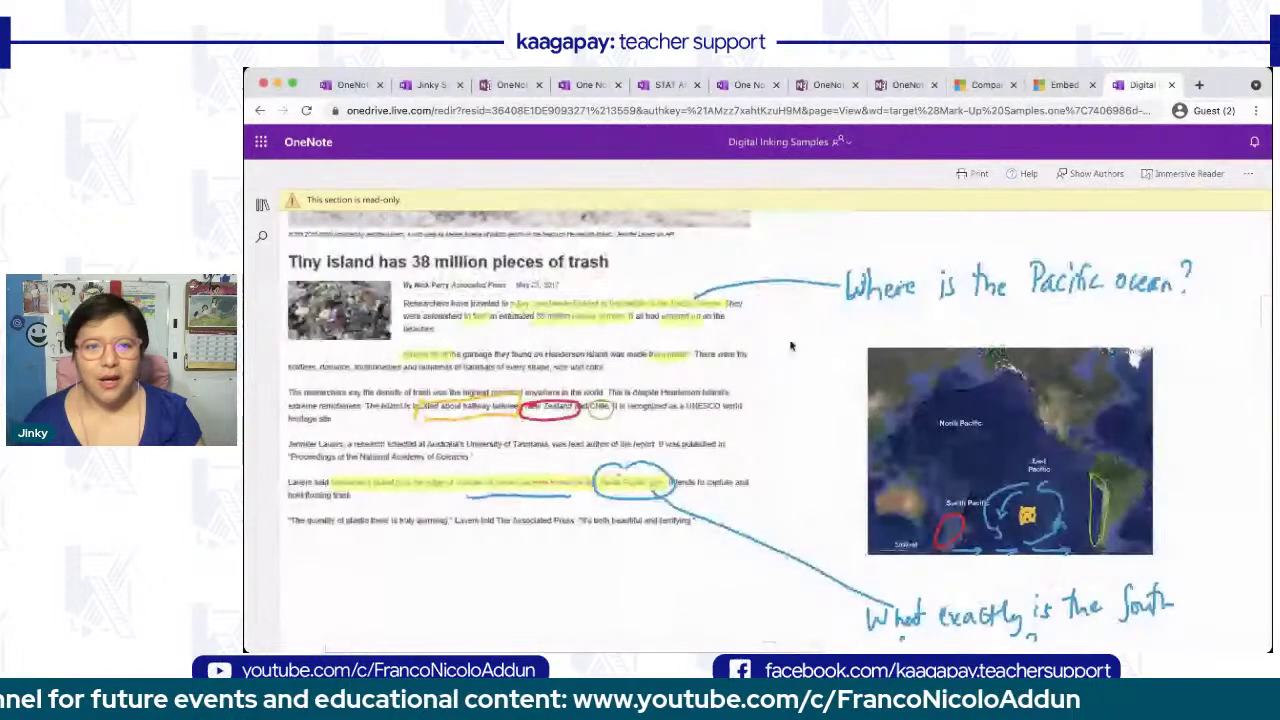
{"action": "scroll", "coordinate": [640, 450], "scroll_direction": "down", "scroll_amount": 3}
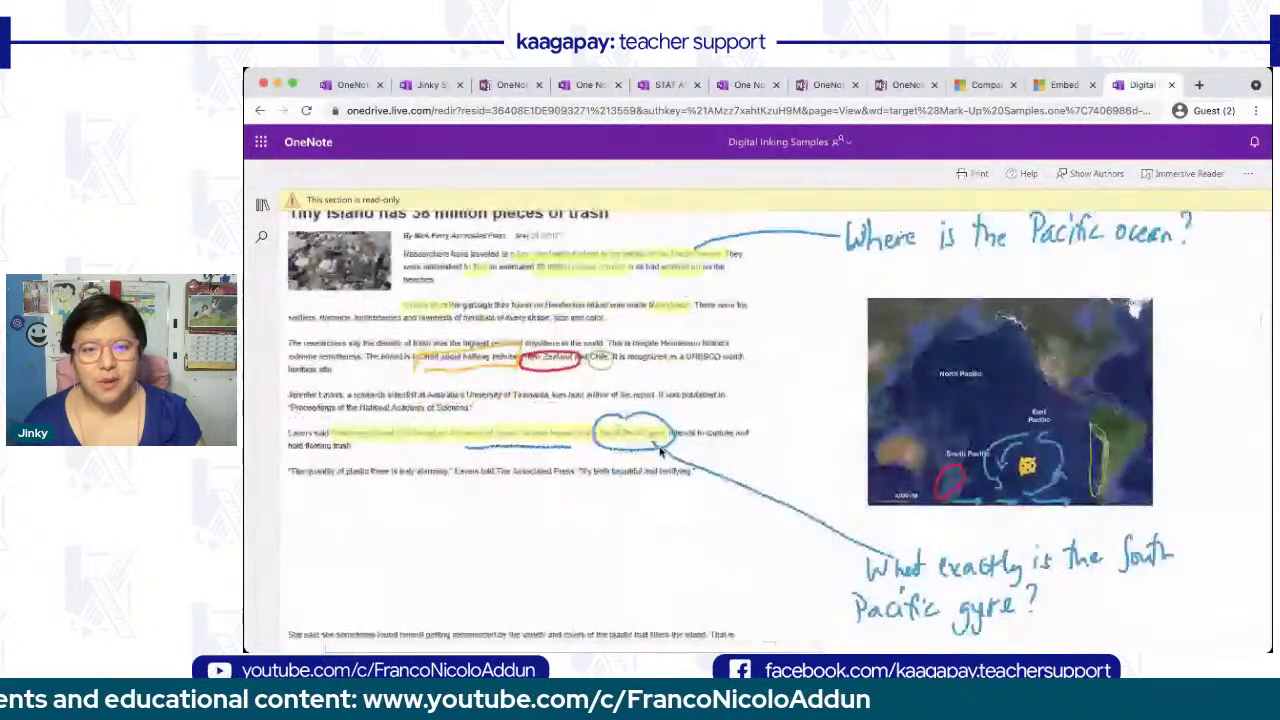
{"action": "scroll", "coordinate": [660, 452], "scroll_direction": "down", "scroll_amount": 5}
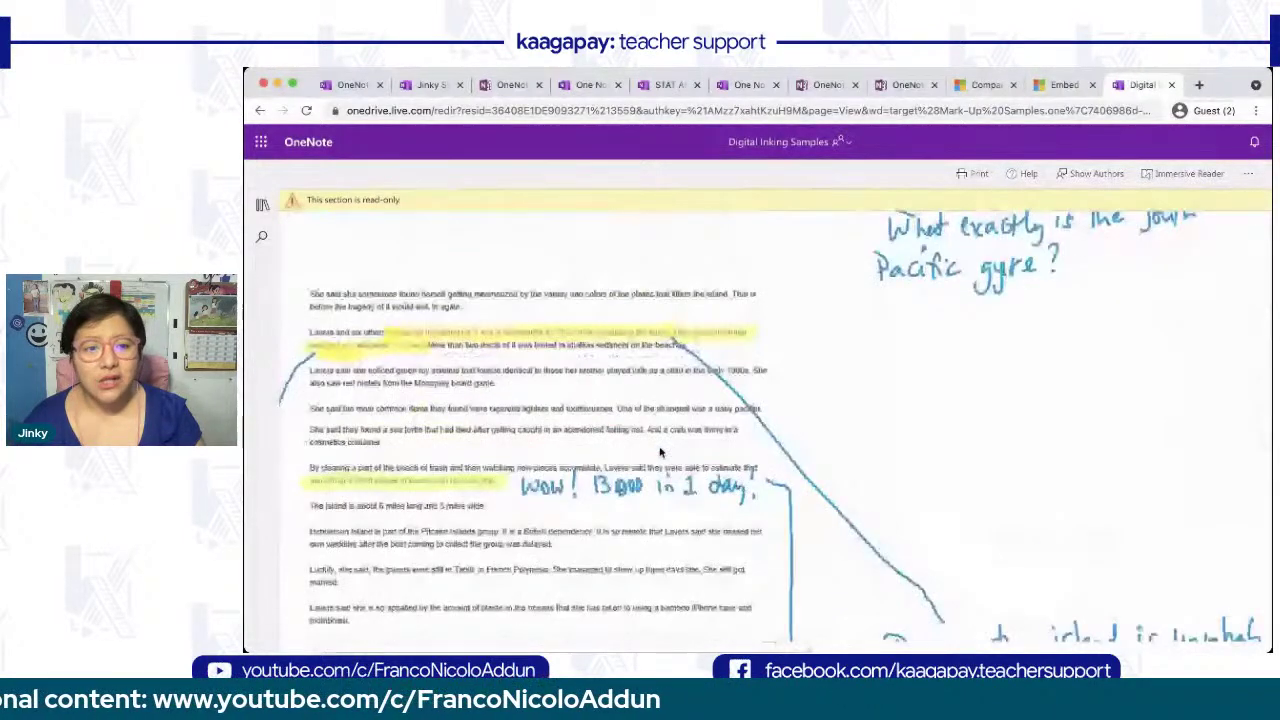
{"action": "scroll", "coordinate": [660, 452], "scroll_direction": "down", "scroll_amount": 5}
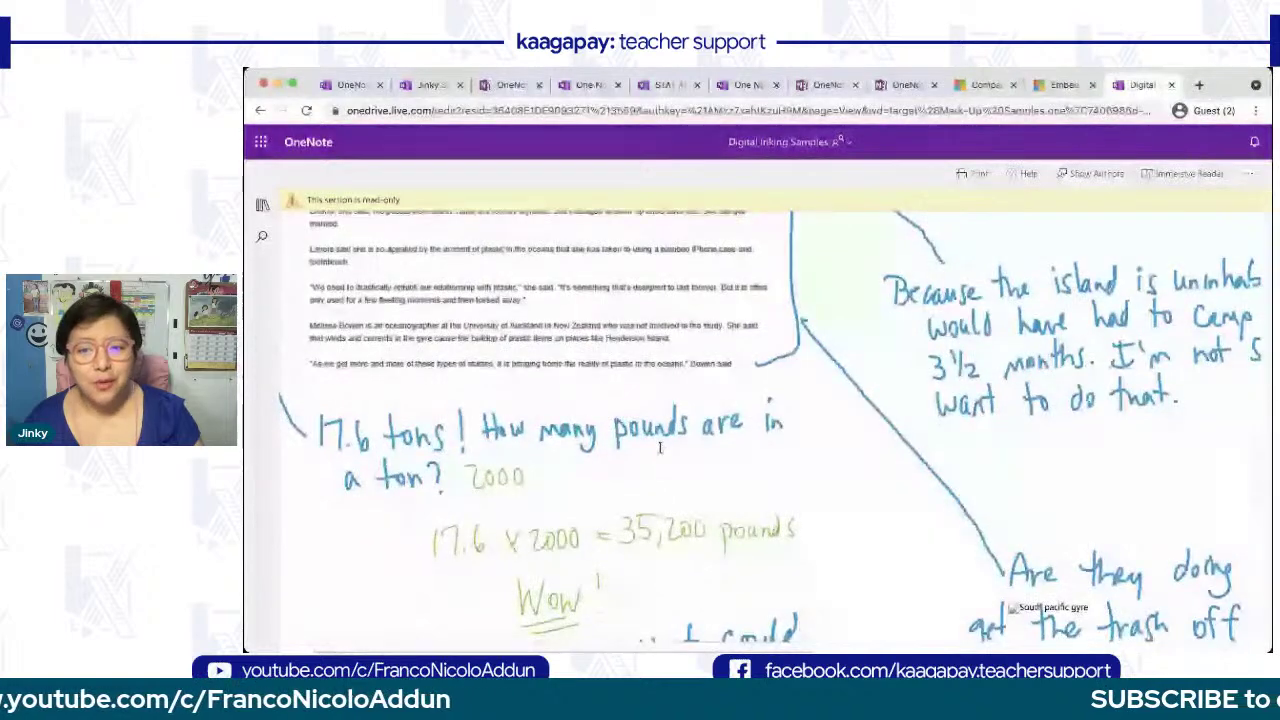
{"action": "scroll", "coordinate": [660, 447], "scroll_direction": "down", "scroll_amount": 3}
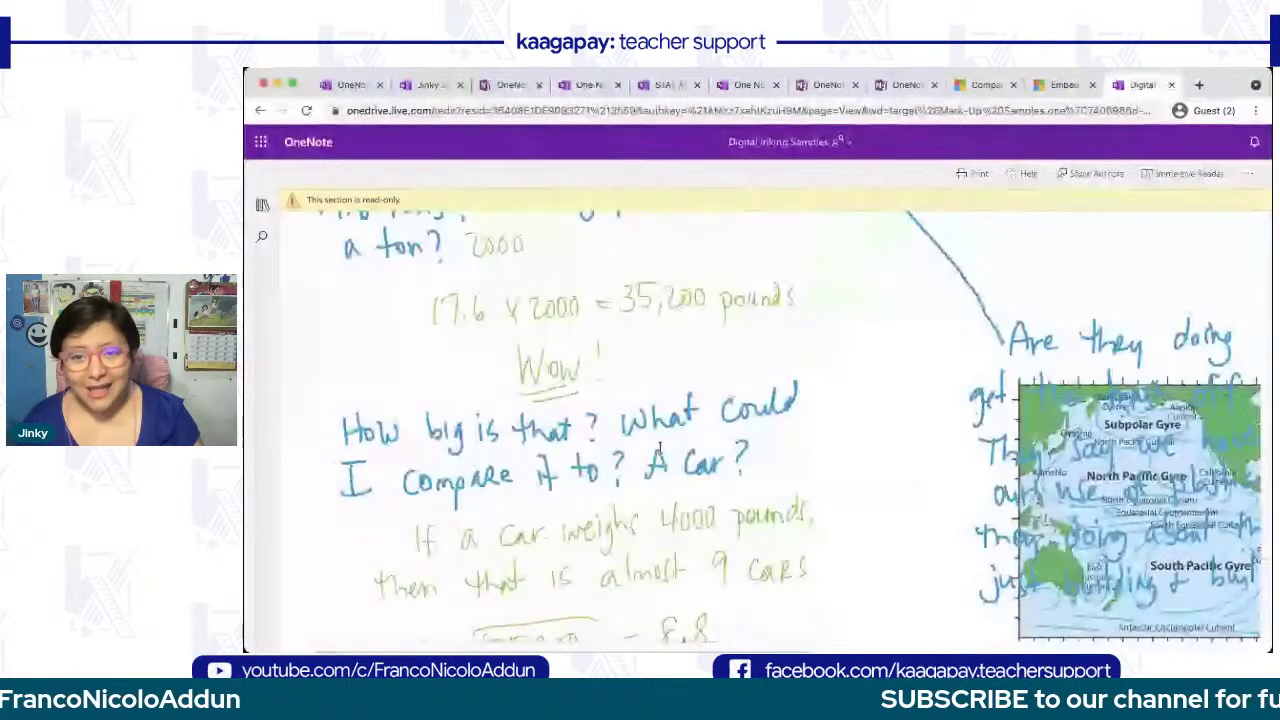
{"action": "scroll", "coordinate": [660, 447], "scroll_direction": "right", "scroll_amount": 3}
{"action": "scroll", "coordinate": [660, 447], "scroll_direction": "down", "scroll_amount": 3}
{"action": "scroll", "coordinate": [660, 447], "scroll_direction": "left", "scroll_amount": 1}
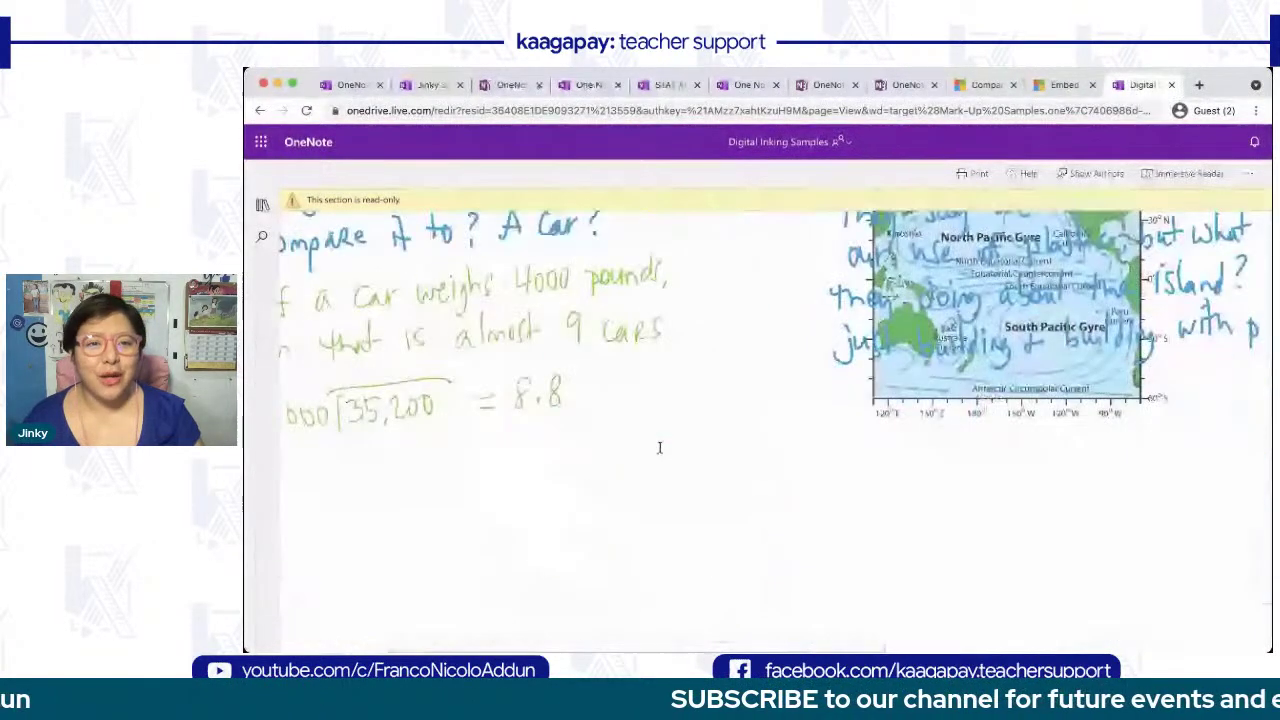
{"action": "scroll", "coordinate": [659, 447], "scroll_direction": "down", "scroll_amount": 5}
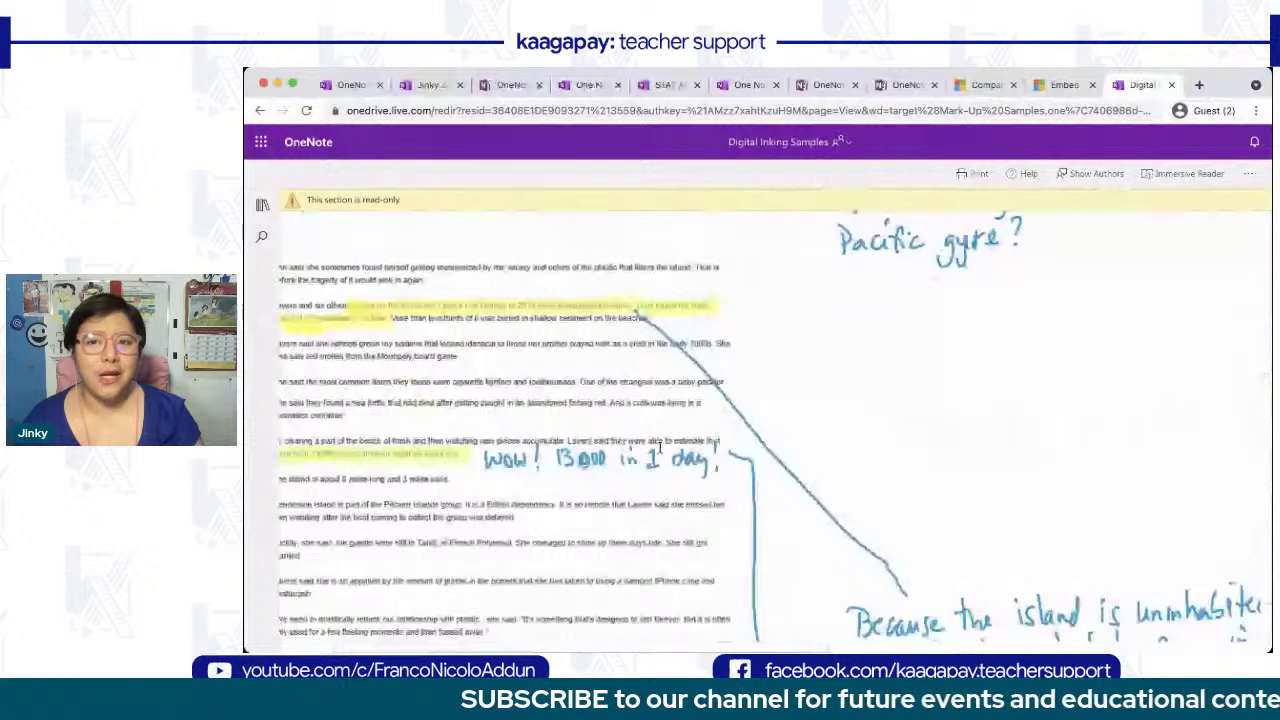
{"action": "scroll", "coordinate": [660, 447], "scroll_direction": "up", "scroll_amount": 15}
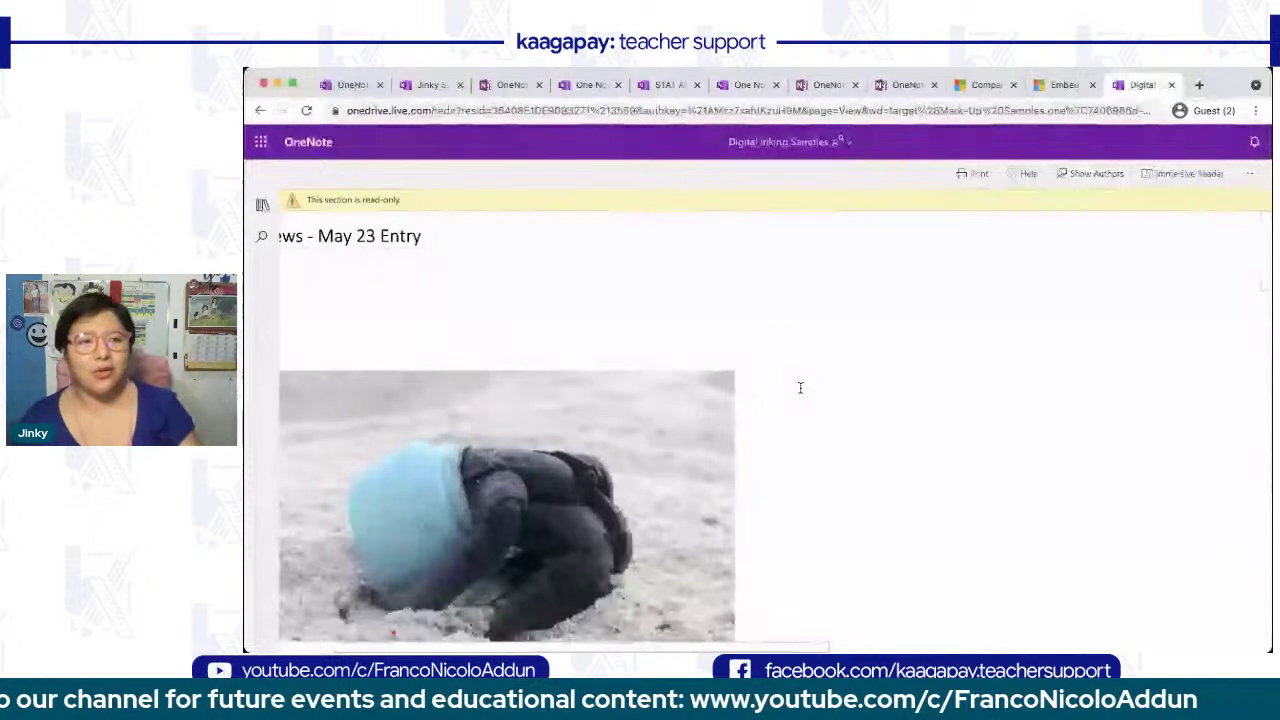
{"action": "left_click", "coordinate": [262, 204]}
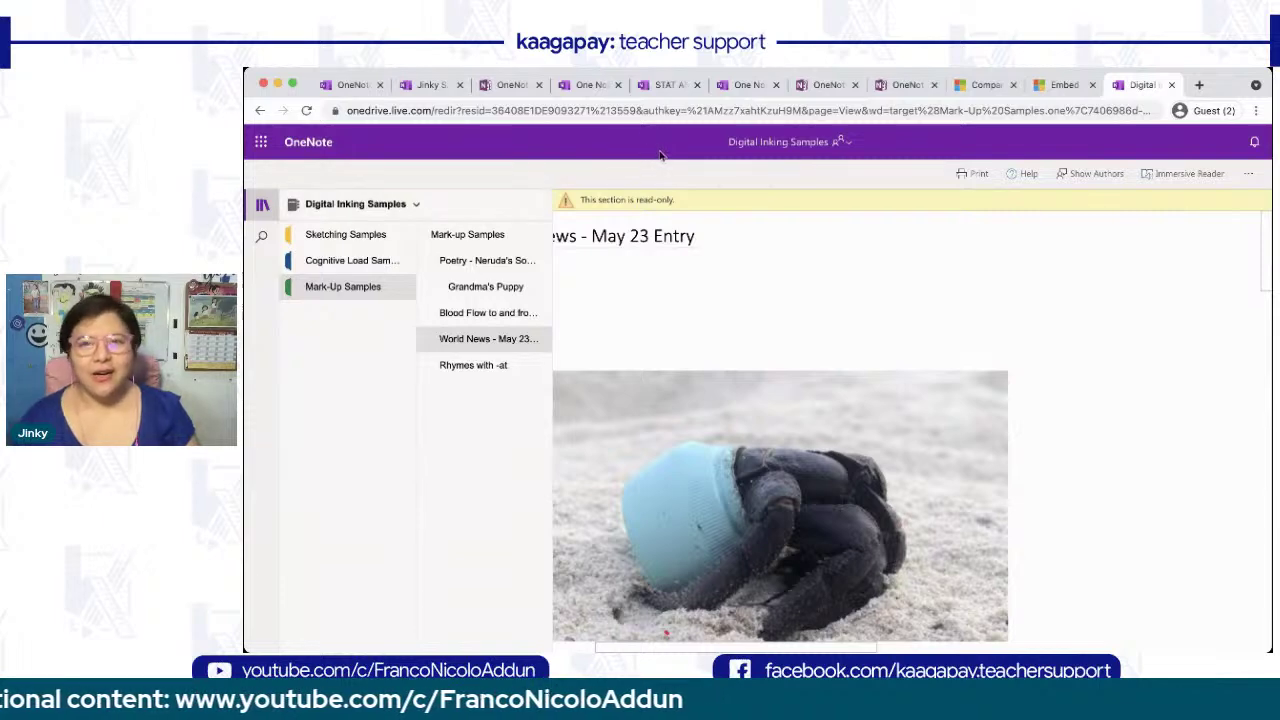
- Close the Digital Inking Samples tab and scroll to the OneNote vs Class Notebook feature table
{"action": "left_click", "coordinate": [1172, 85]}
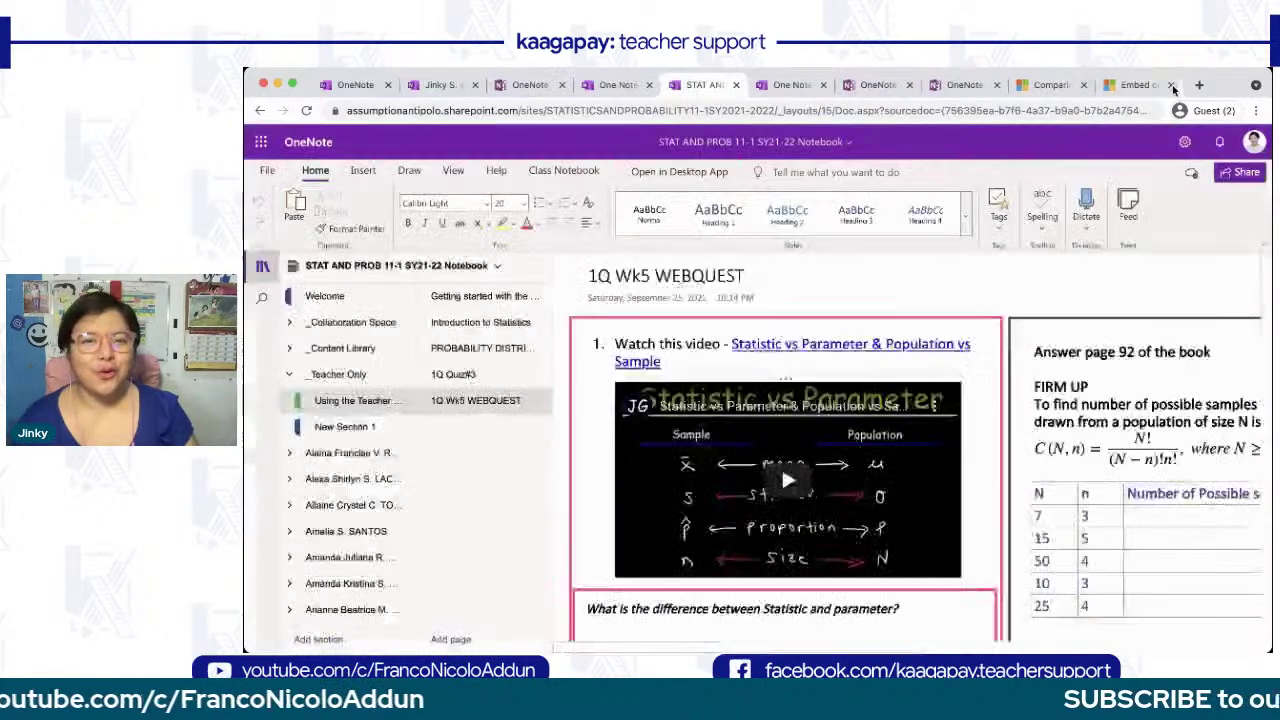
{"action": "left_click", "coordinate": [1052, 85]}
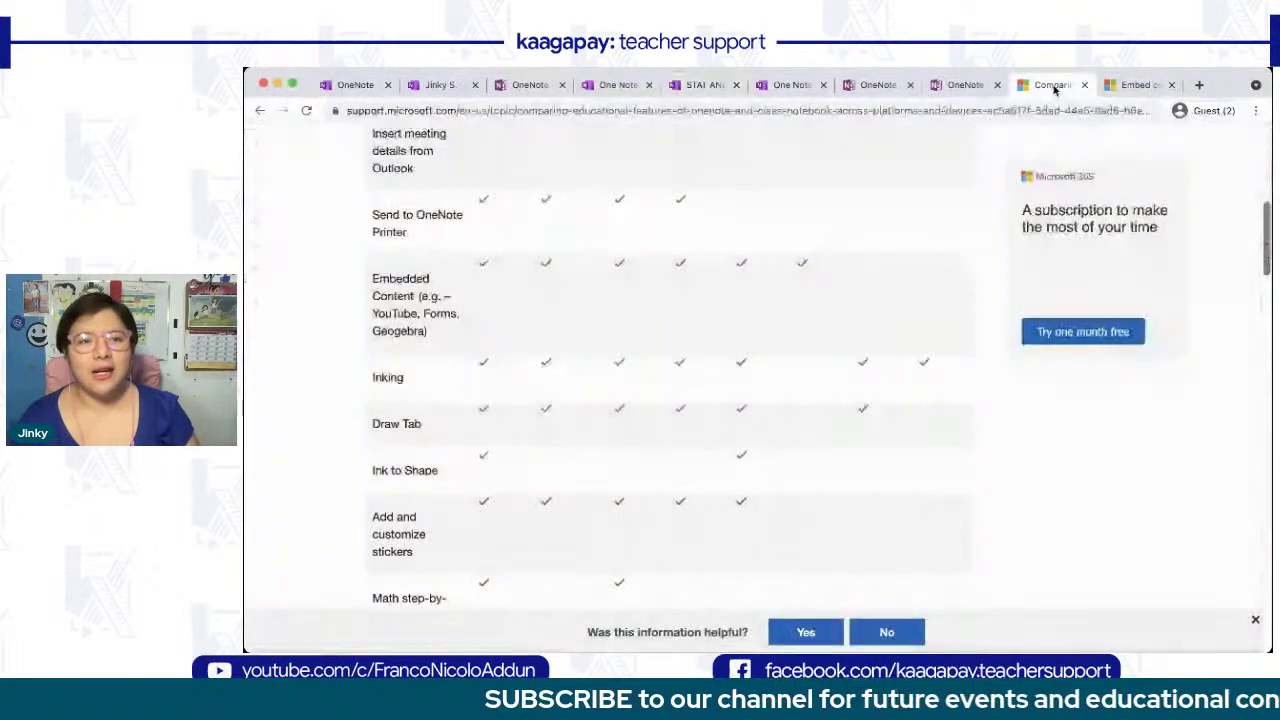
{"action": "scroll", "coordinate": [800, 334], "scroll_direction": "up", "scroll_amount": 5}
{"action": "scroll", "coordinate": [801, 334], "scroll_direction": "up", "scroll_amount": 3}
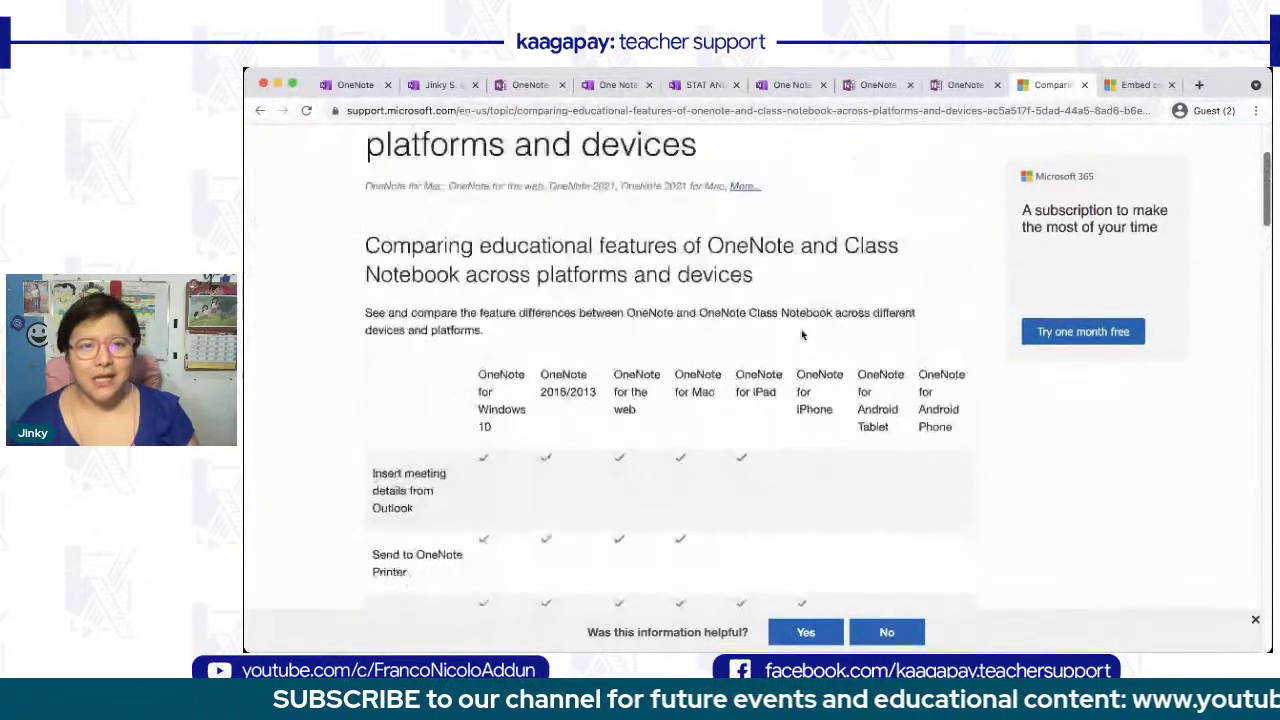
{"action": "scroll", "coordinate": [802, 335], "scroll_direction": "up", "scroll_amount": 2}
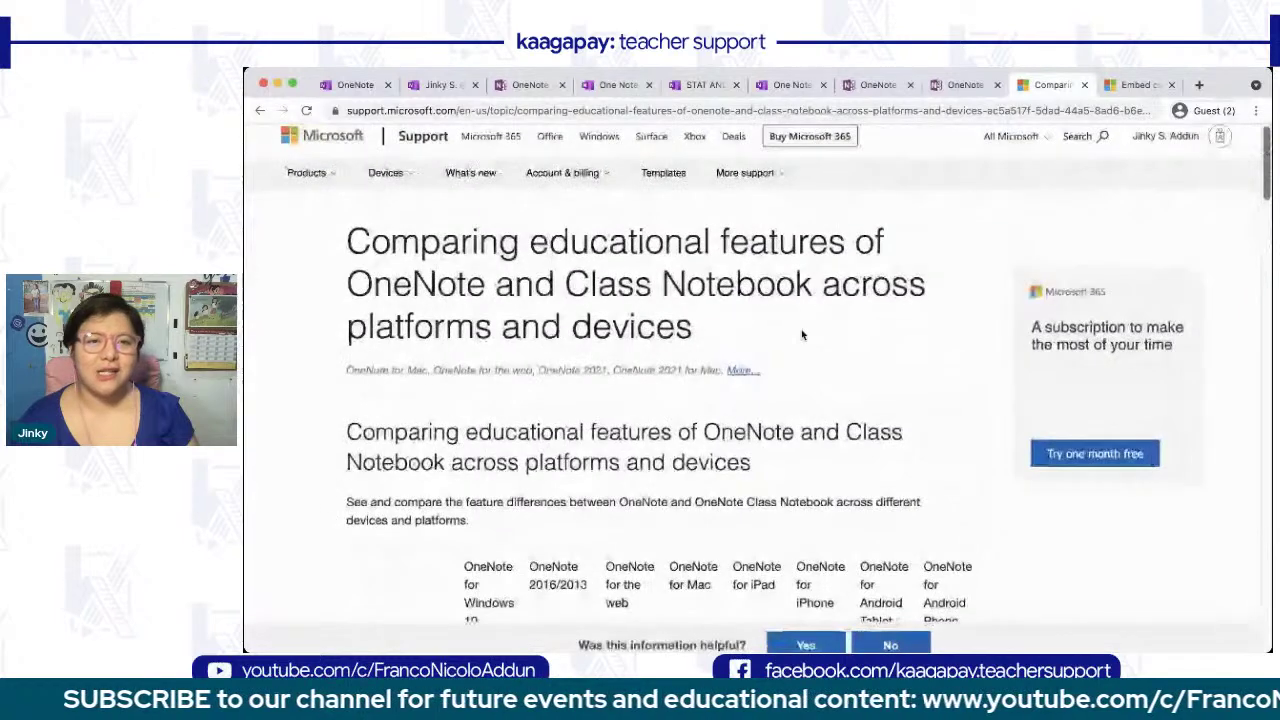
{"action": "scroll", "coordinate": [802, 335], "scroll_direction": "left", "scroll_amount": 1}
{"action": "scroll", "coordinate": [802, 335], "scroll_direction": "down", "scroll_amount": 1}
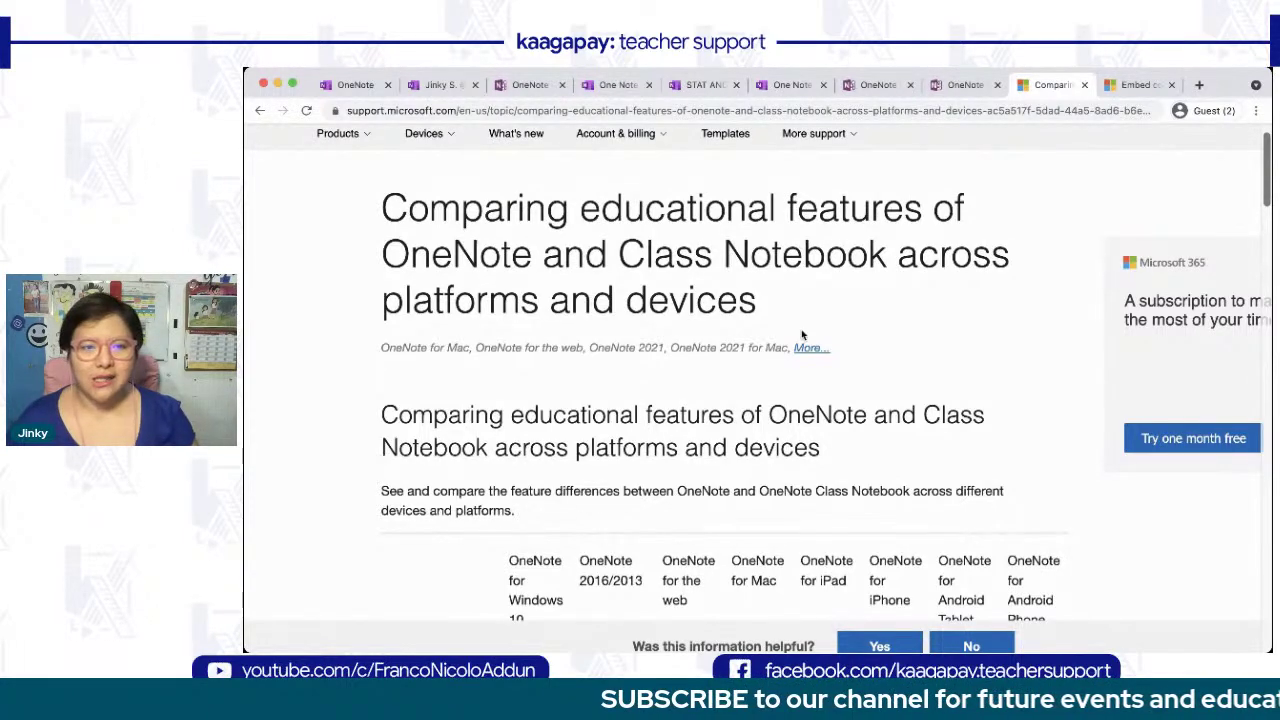
{"action": "scroll", "coordinate": [802, 335], "scroll_direction": "down", "scroll_amount": 5}
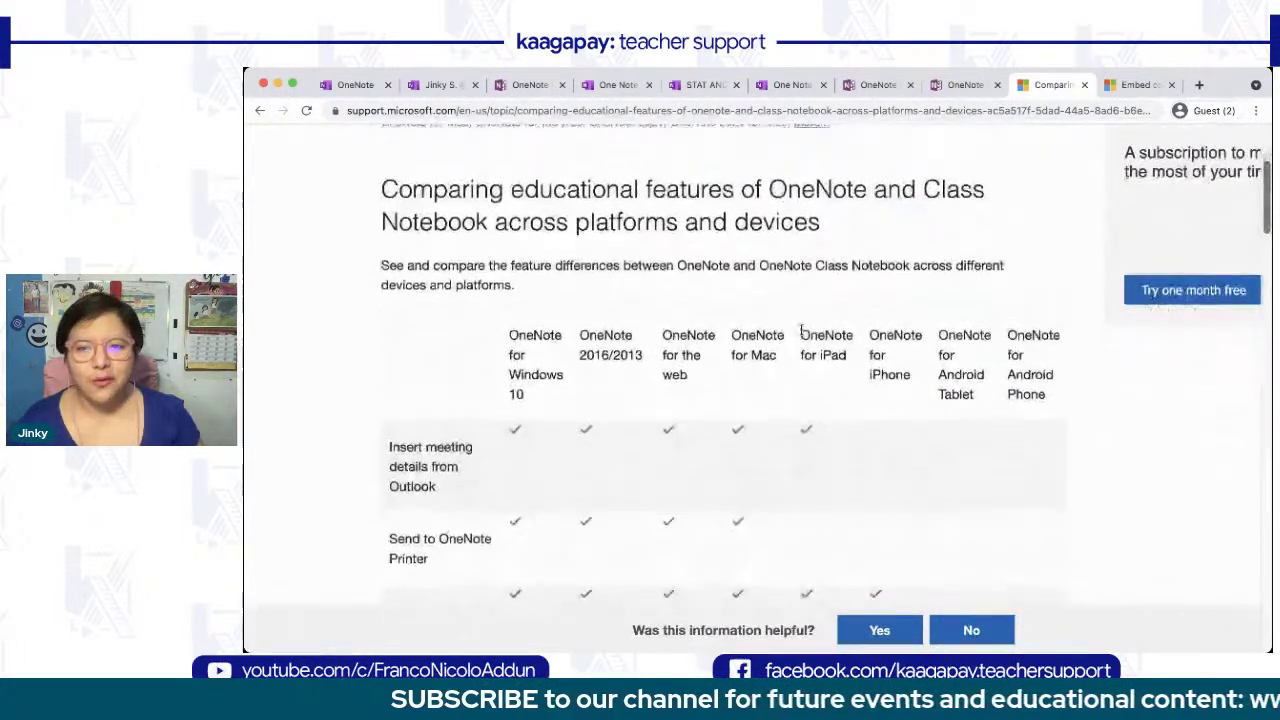
{"action": "scroll", "coordinate": [802, 335], "scroll_direction": "down", "scroll_amount": 1}
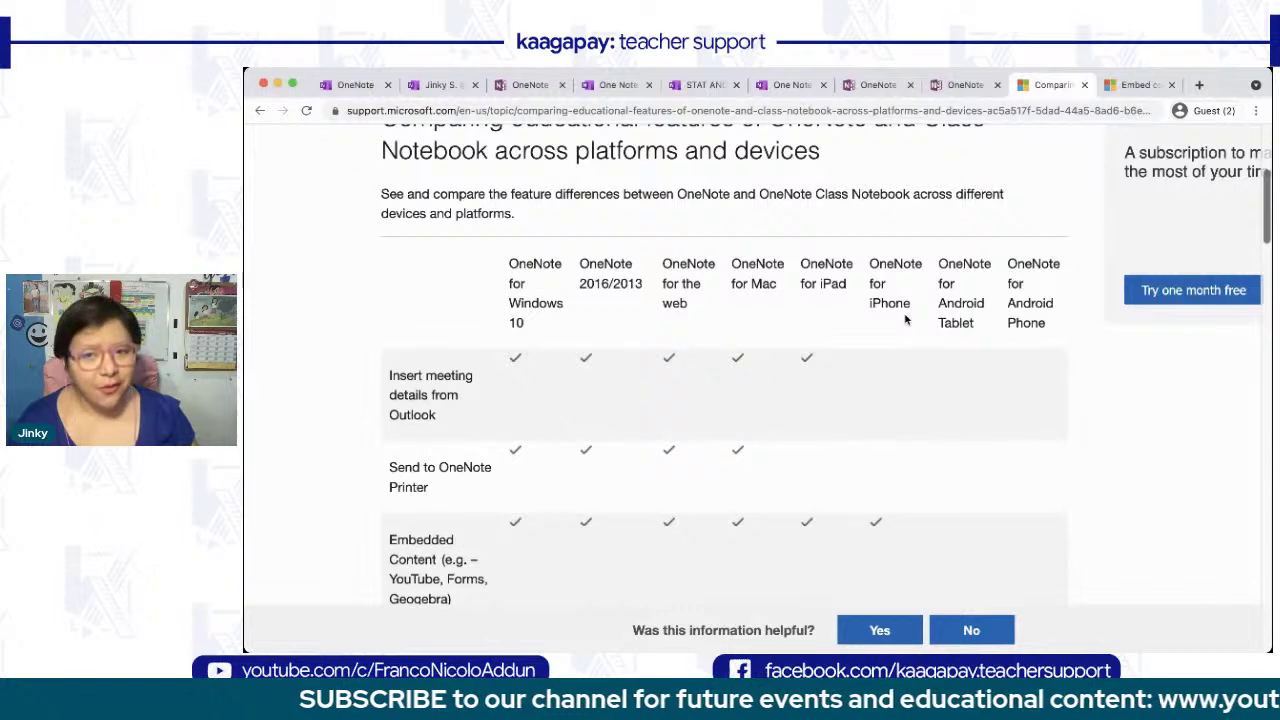
{"action": "scroll", "coordinate": [906, 317], "scroll_direction": "down", "scroll_amount": 1}
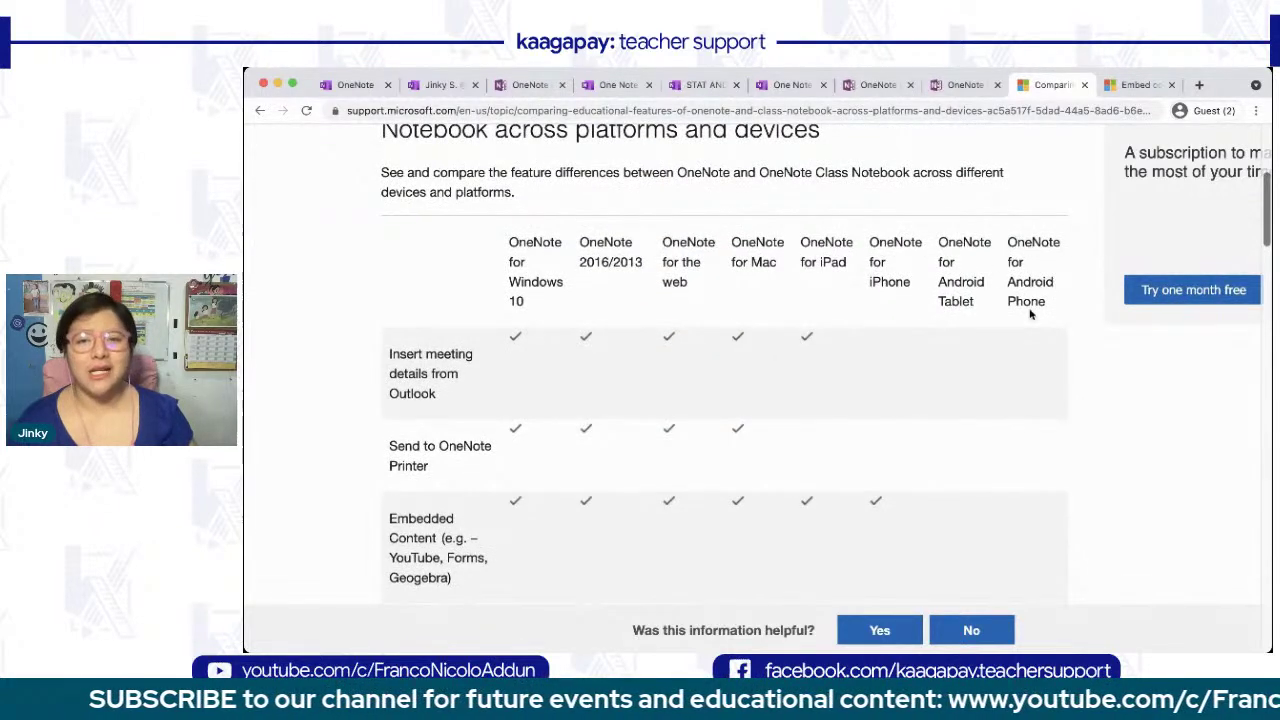
{"action": "scroll", "coordinate": [1030, 325], "scroll_direction": "down", "scroll_amount": 2}
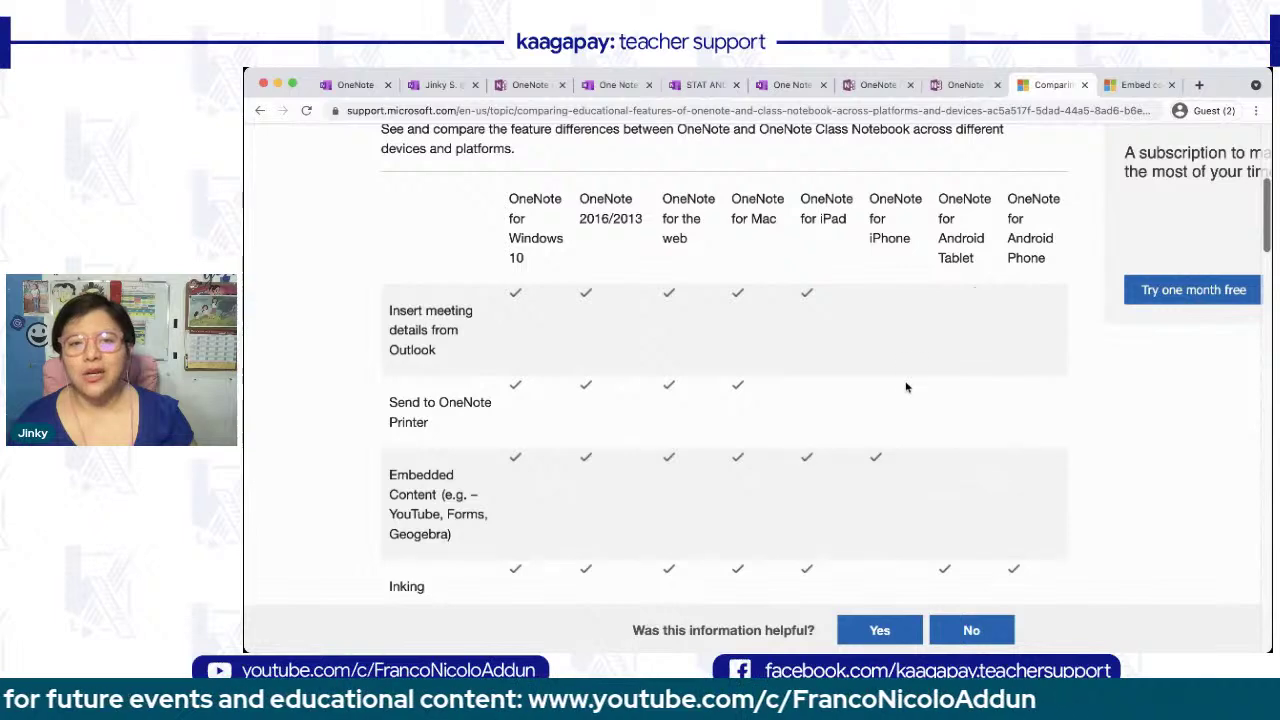
{"action": "scroll", "coordinate": [906, 385], "scroll_direction": "down", "scroll_amount": 4}
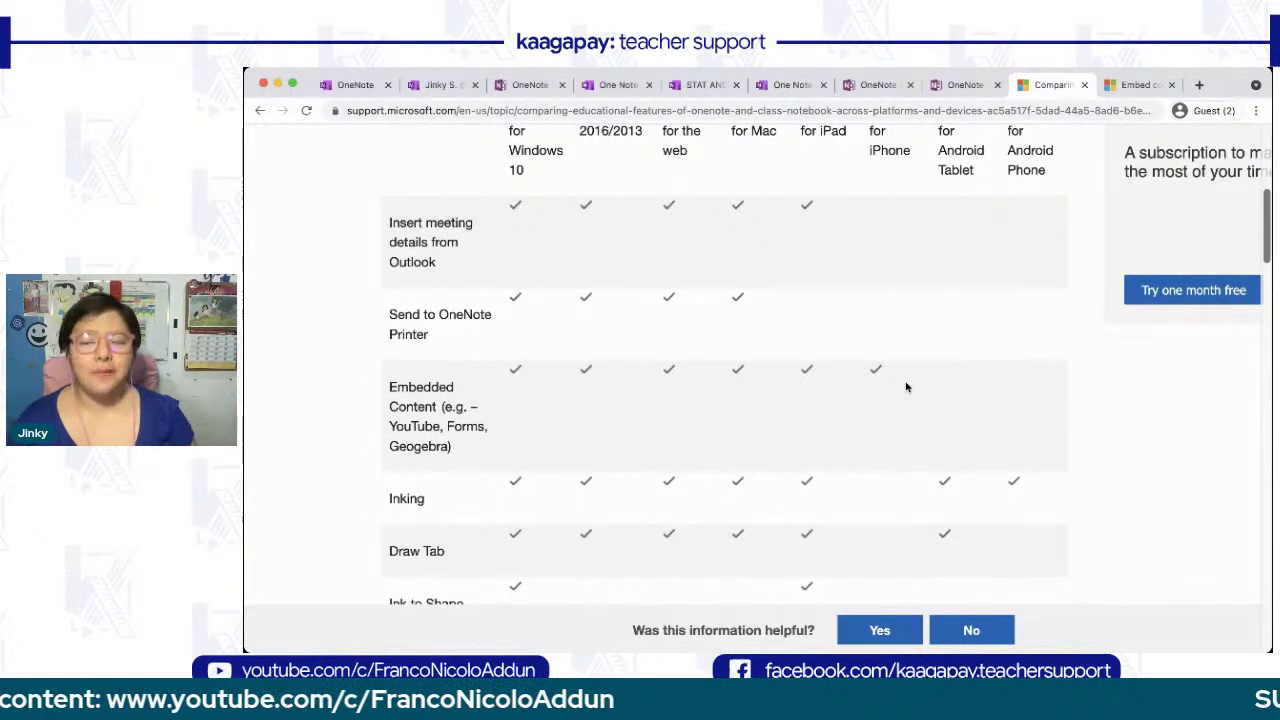
{"action": "scroll", "coordinate": [906, 387], "scroll_direction": "up", "scroll_amount": 1}
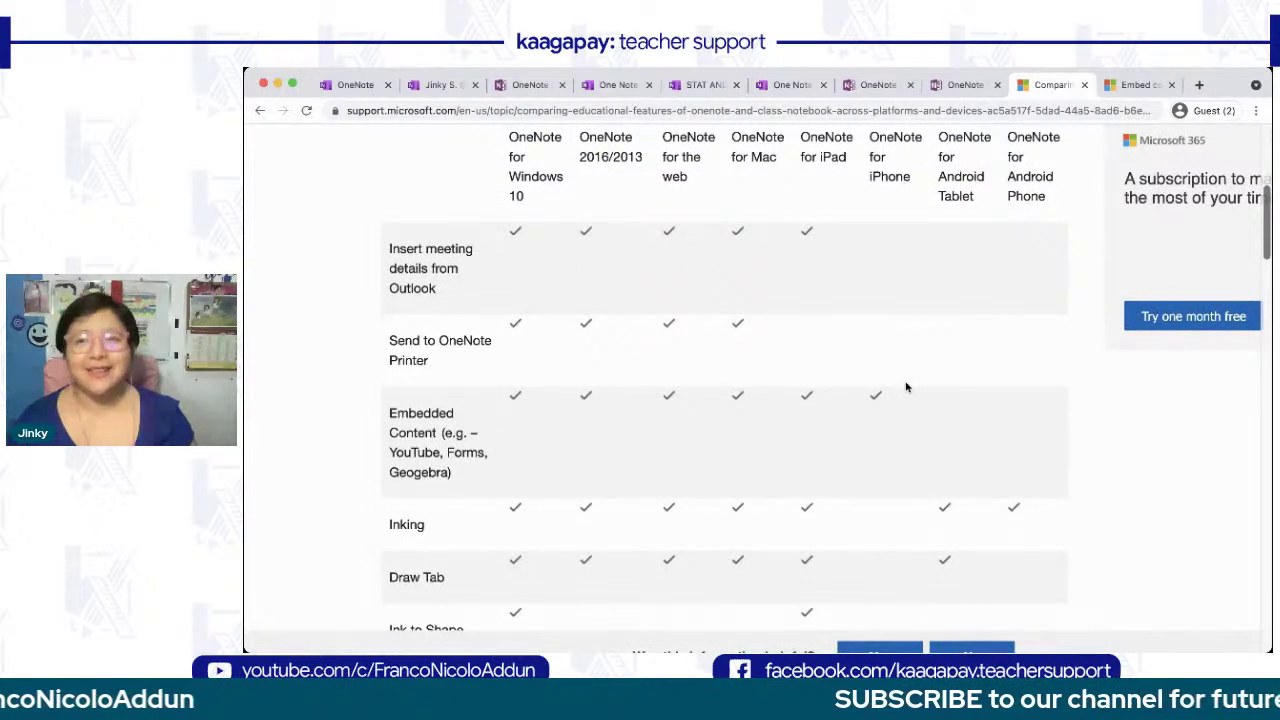
{"action": "scroll", "coordinate": [906, 385], "scroll_direction": "down", "scroll_amount": 1}
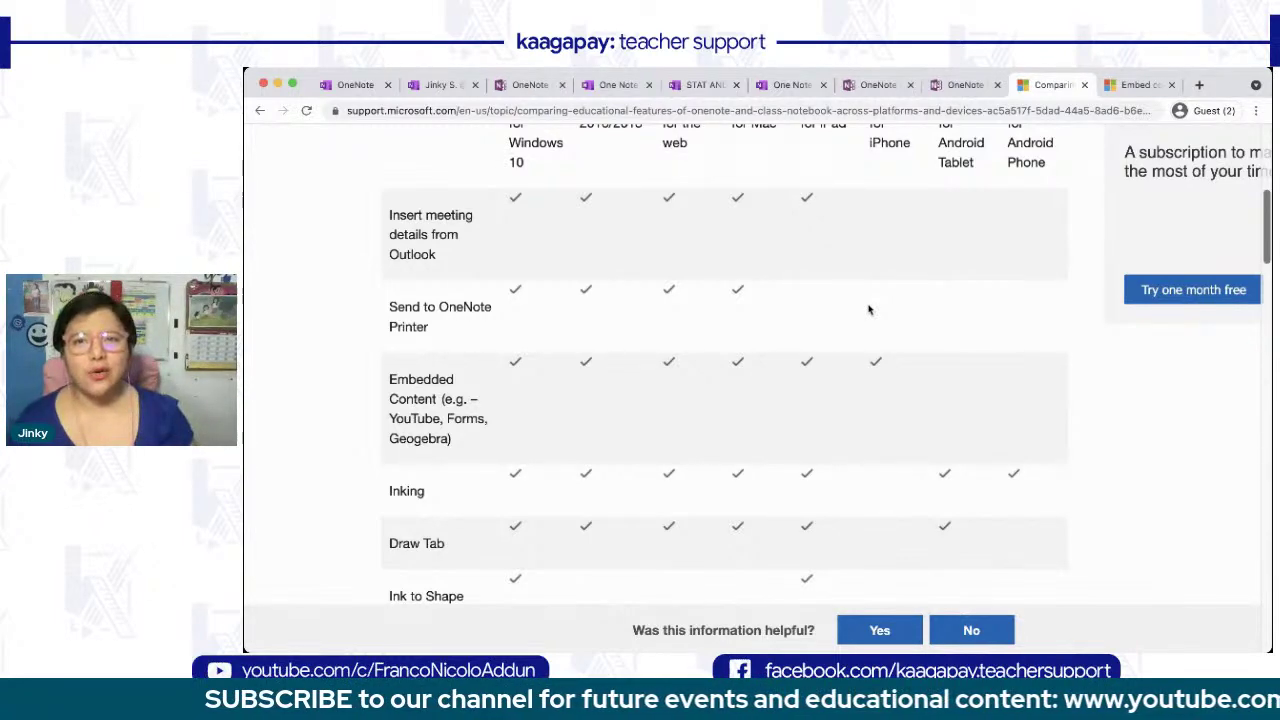
{"action": "scroll", "coordinate": [868, 310], "scroll_direction": "down", "scroll_amount": 1}
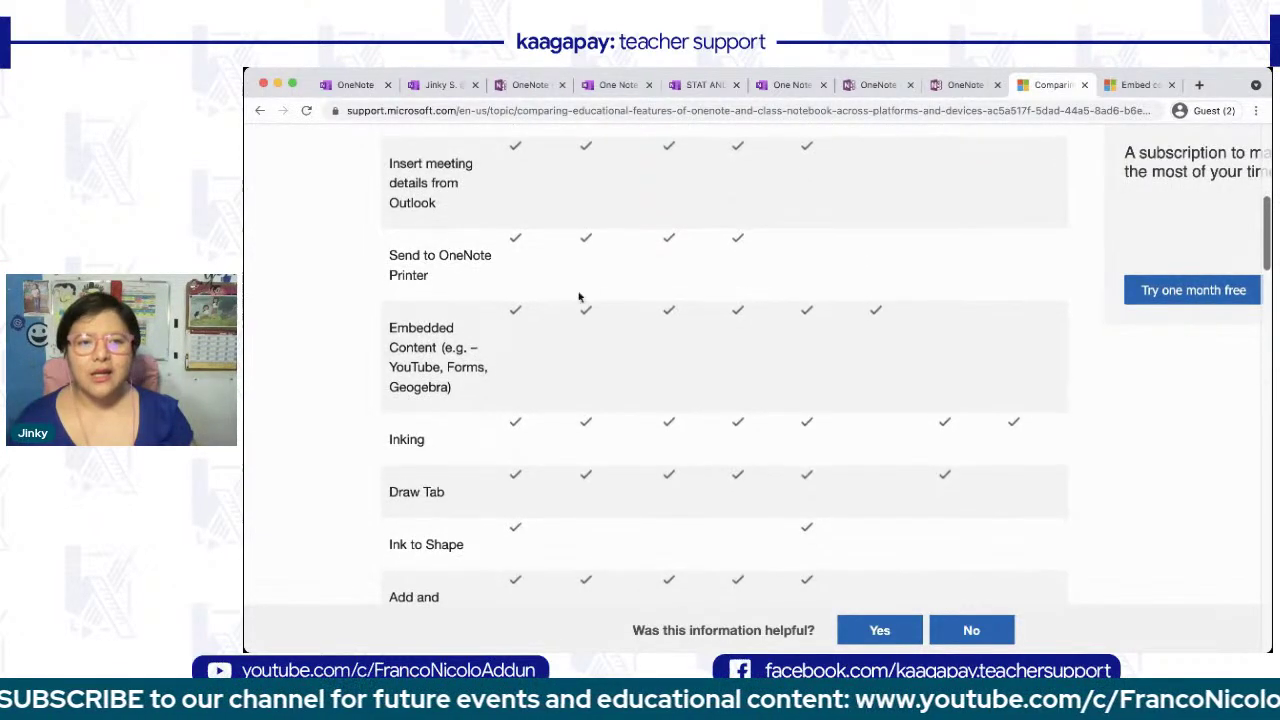
{"action": "scroll", "coordinate": [629, 333], "scroll_direction": "up", "scroll_amount": 1}
{"action": "scroll", "coordinate": [629, 333], "scroll_direction": "up", "scroll_amount": 1}
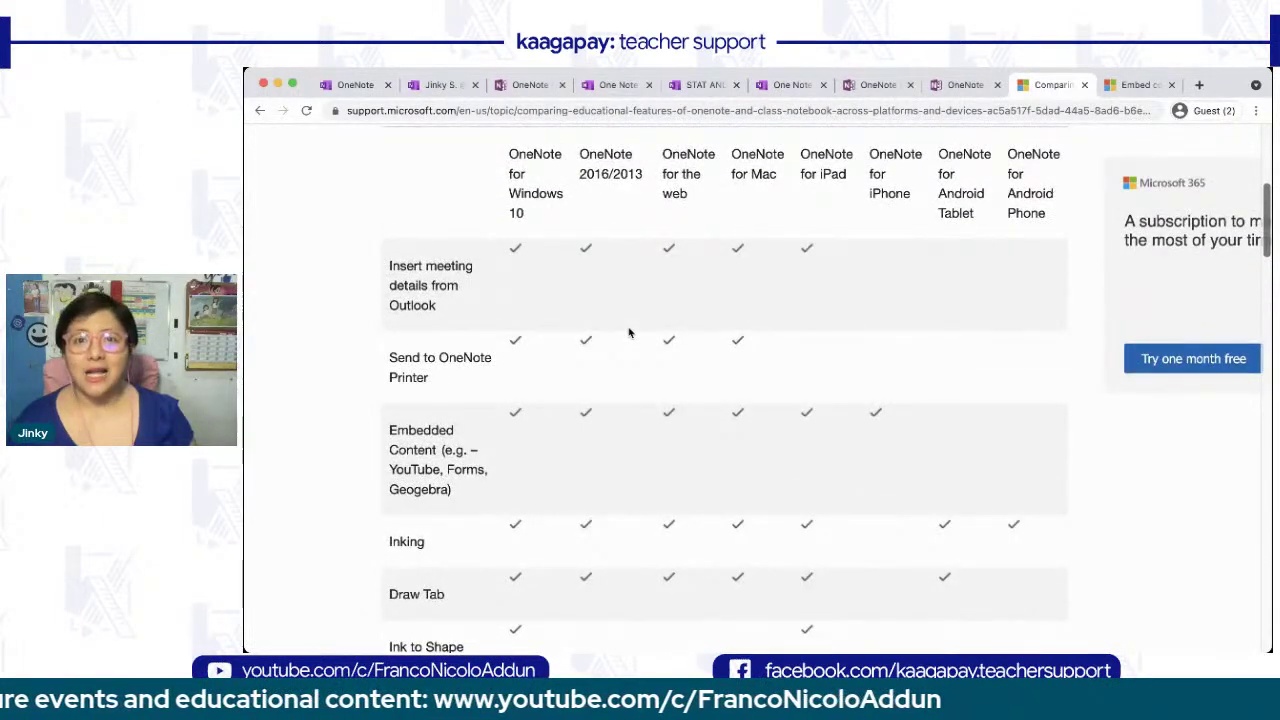
{"action": "scroll", "coordinate": [629, 333], "scroll_direction": "down", "scroll_amount": 4}
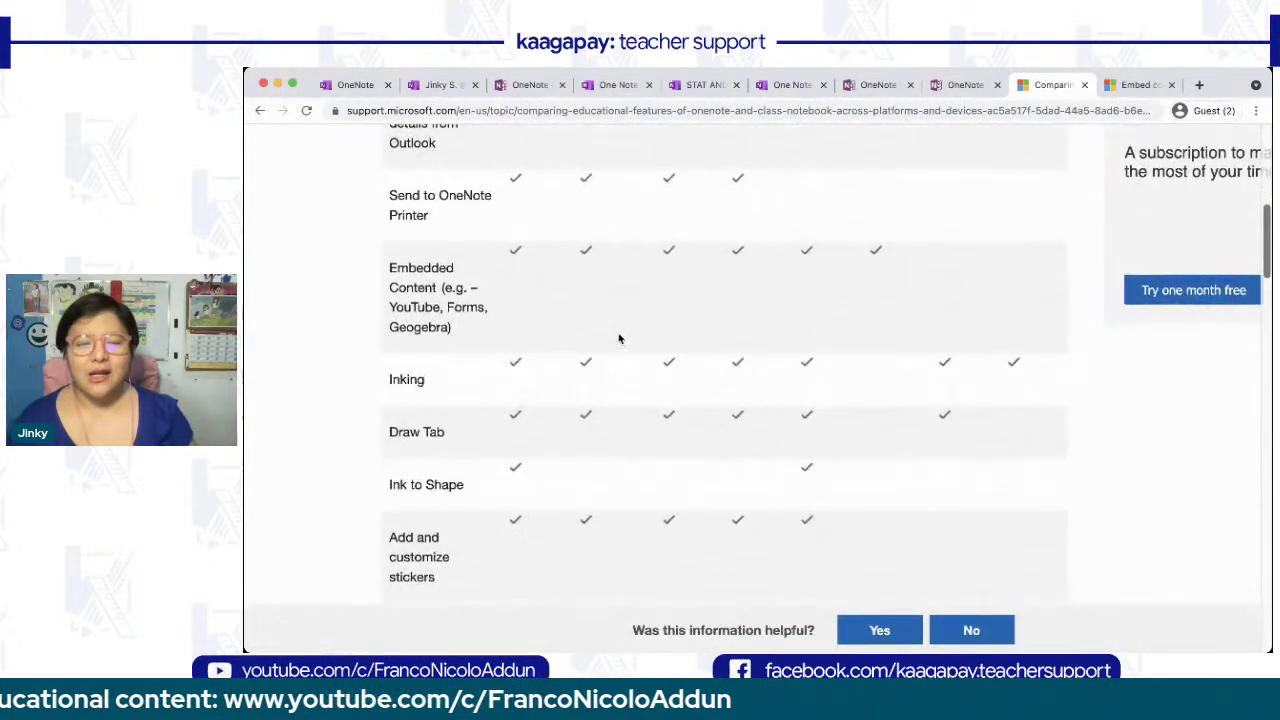
{"action": "scroll", "coordinate": [852, 332], "scroll_direction": "up", "scroll_amount": 4}
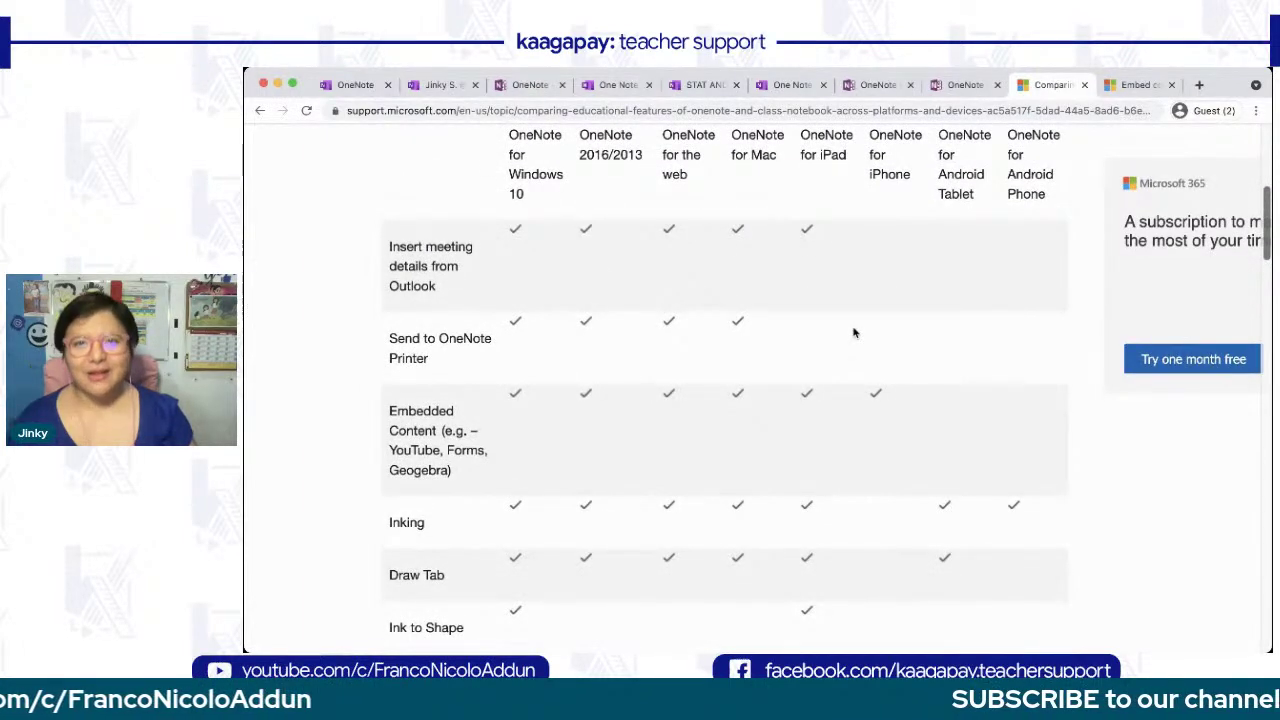
{"action": "scroll", "coordinate": [854, 333], "scroll_direction": "down", "scroll_amount": 1}
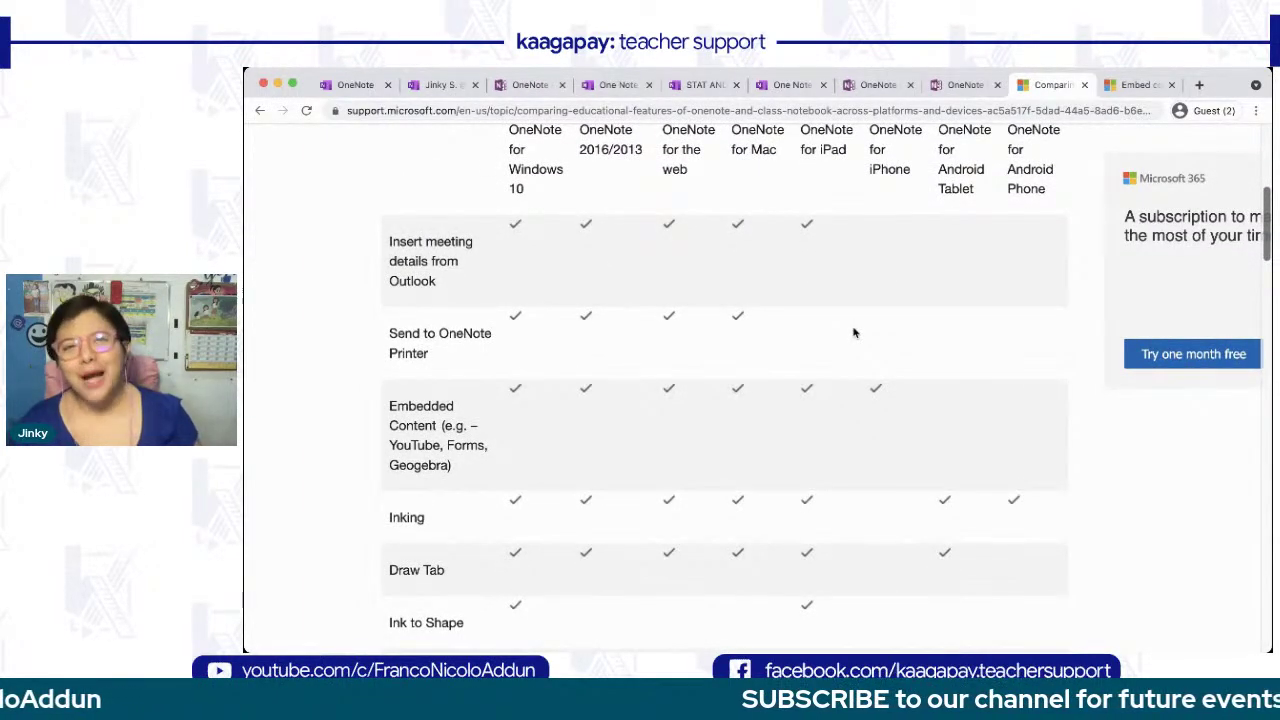
{"action": "scroll", "coordinate": [854, 333], "scroll_direction": "down", "scroll_amount": 3}
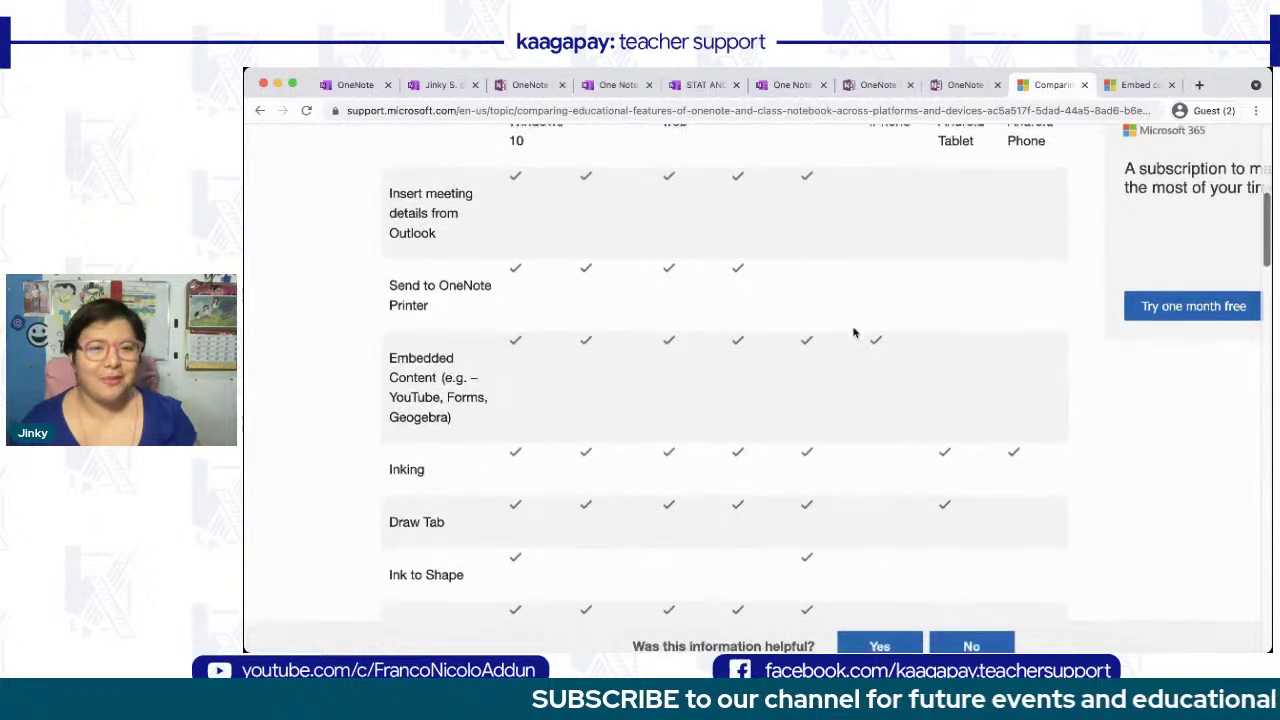
{"action": "scroll", "coordinate": [854, 333], "scroll_direction": "down", "scroll_amount": 3}
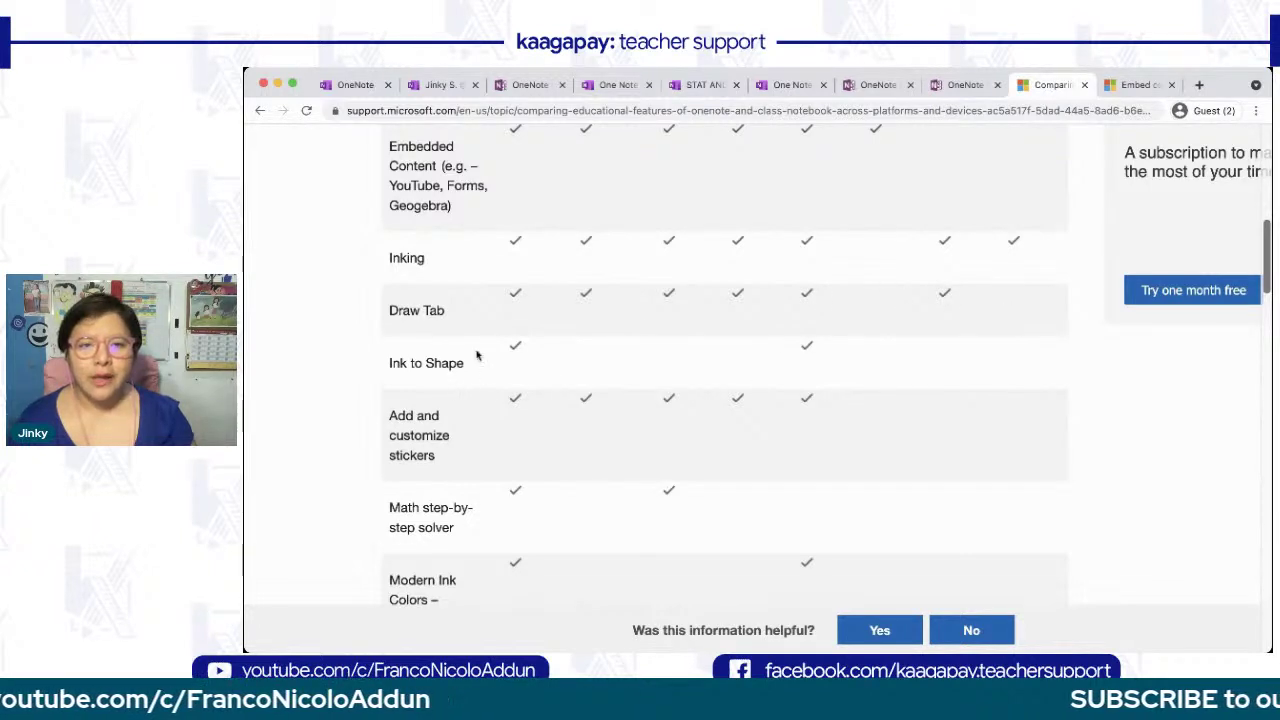
{"action": "scroll", "coordinate": [523, 419], "scroll_direction": "down", "scroll_amount": 3}
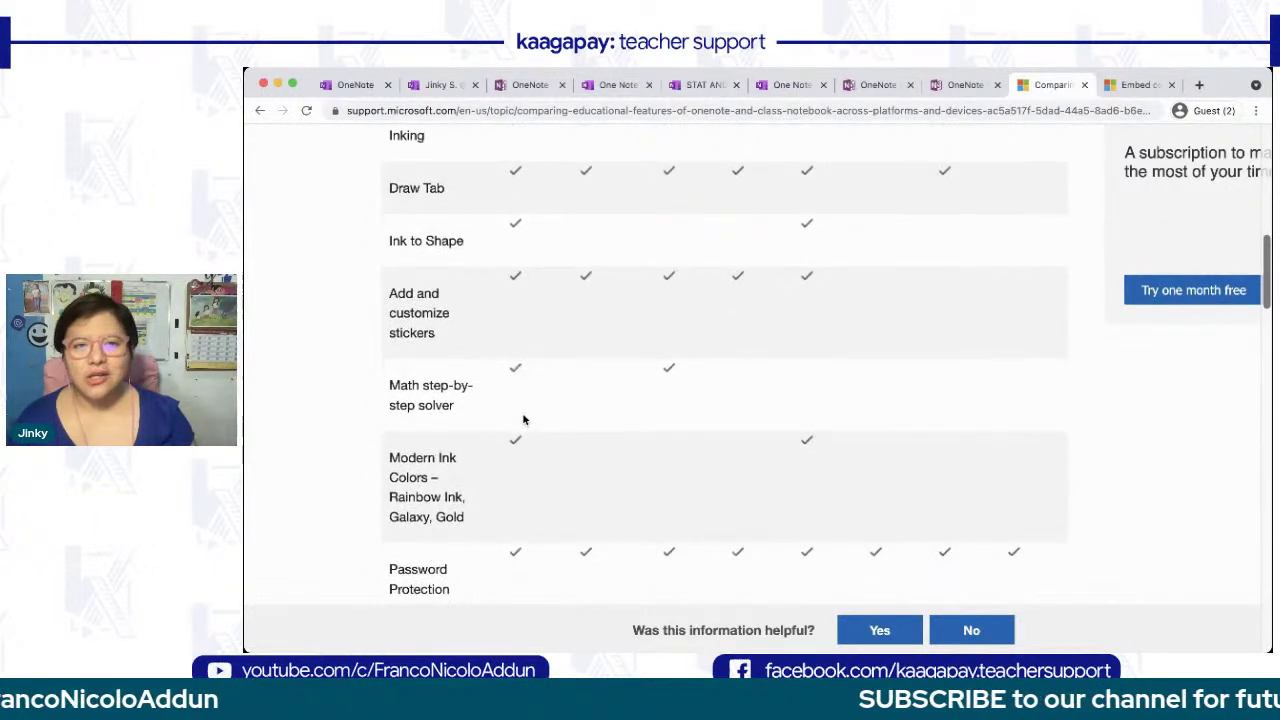
{"action": "scroll", "coordinate": [808, 271], "scroll_direction": "up", "scroll_amount": 10}
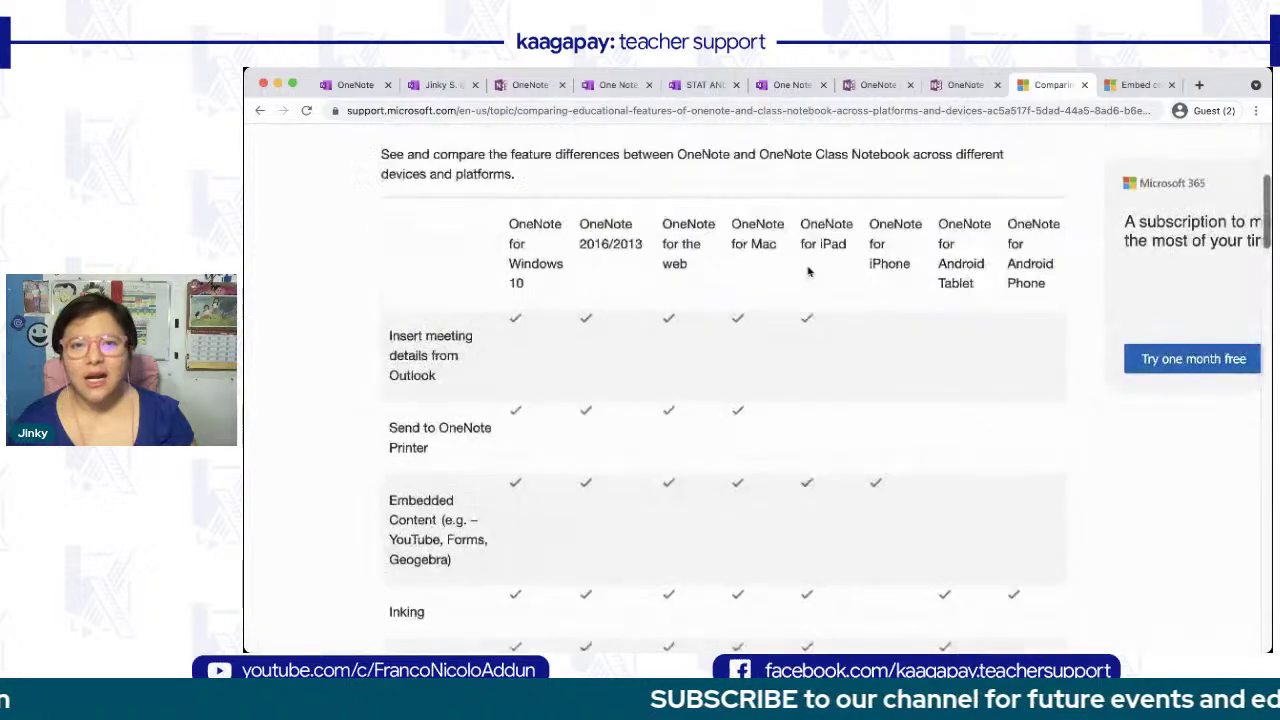
{"action": "scroll", "coordinate": [808, 271], "scroll_direction": "down", "scroll_amount": 15}
{"action": "scroll", "coordinate": [808, 271], "scroll_direction": "down", "scroll_amount": 2}
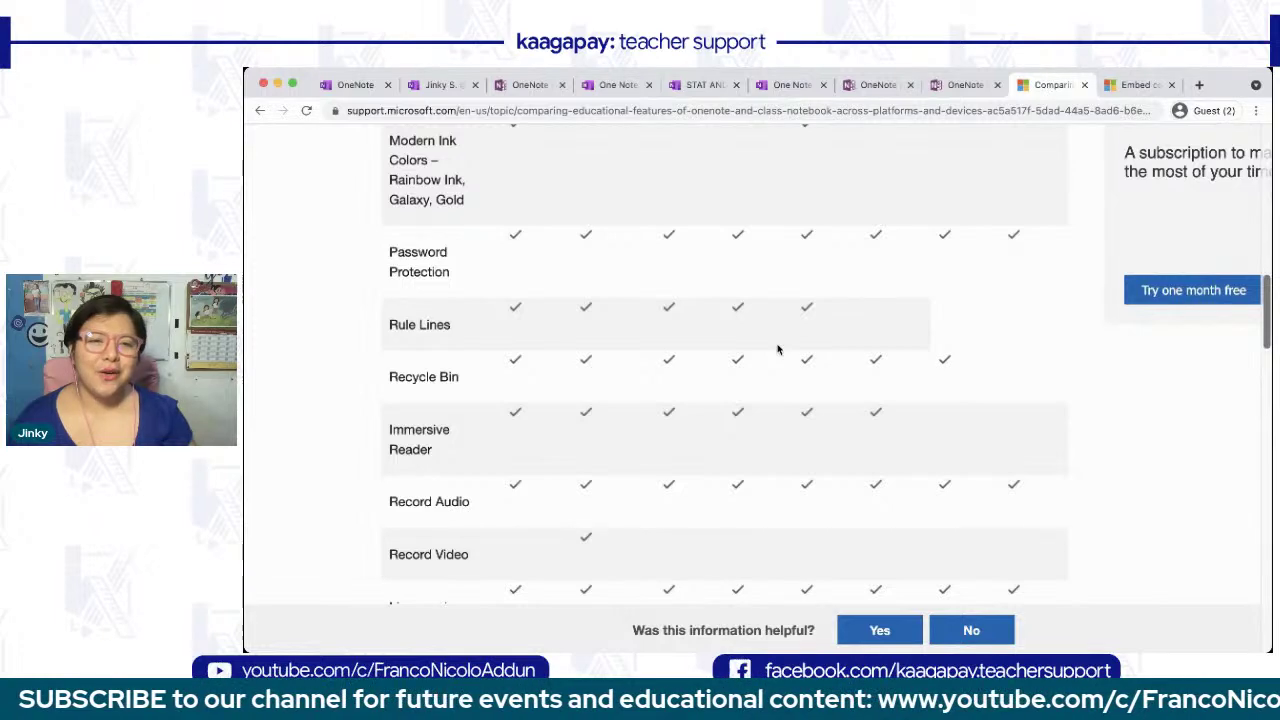
{"action": "scroll", "coordinate": [778, 349], "scroll_direction": "down", "scroll_amount": 1}
{"action": "scroll", "coordinate": [778, 349], "scroll_direction": "down", "scroll_amount": 1}
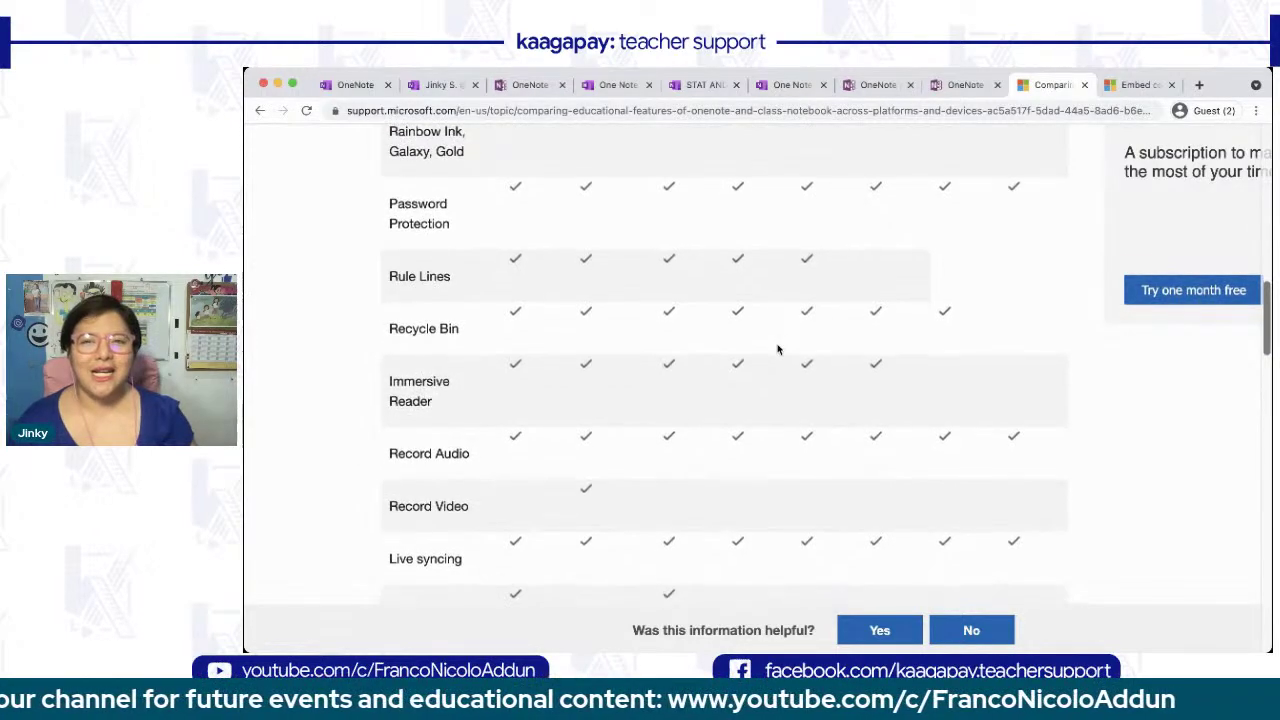